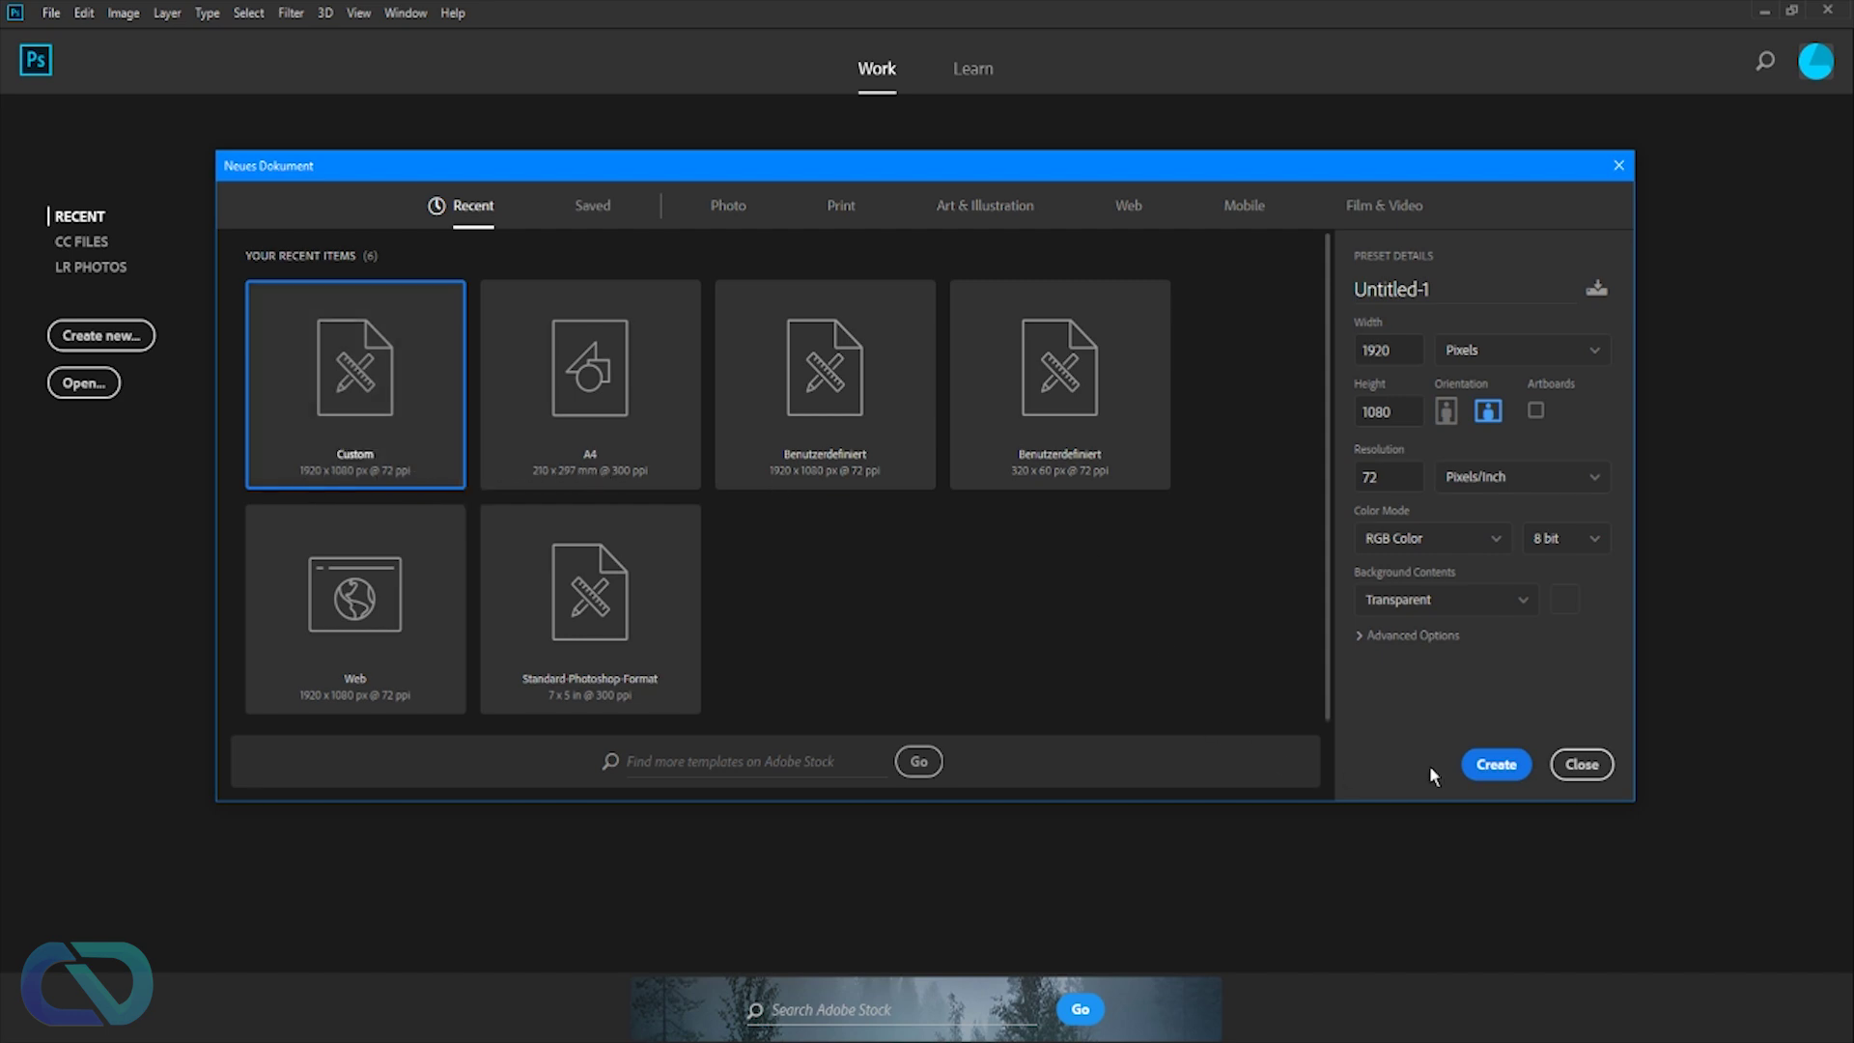
# - Create a 1920 x 1080 px, 72 ppi document with transparent background and add a second empty layer
pyautogui.click(1501, 765)
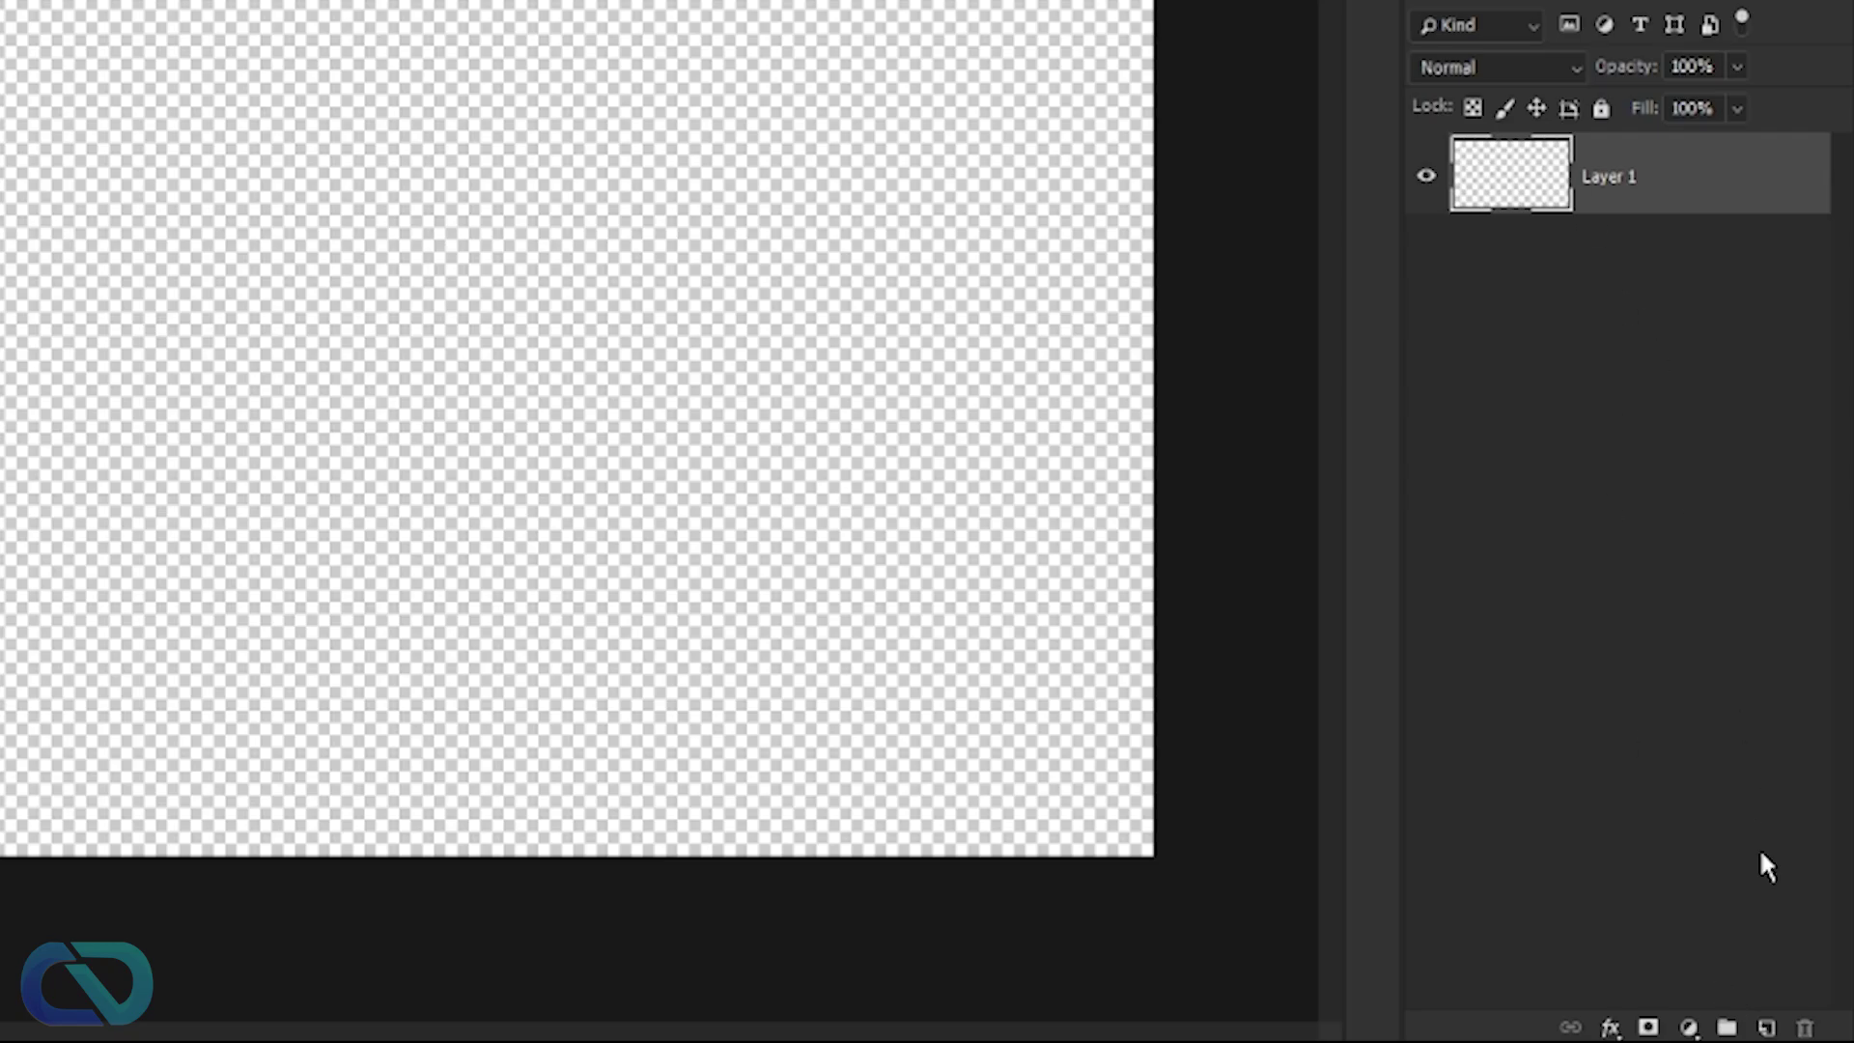
pyautogui.click(1765, 1027)
# - Fill the bottom layer, Layer 1, with the default black foreground colour using the Paint Bucket, leaving no layer selected
pyautogui.click(1487, 246)
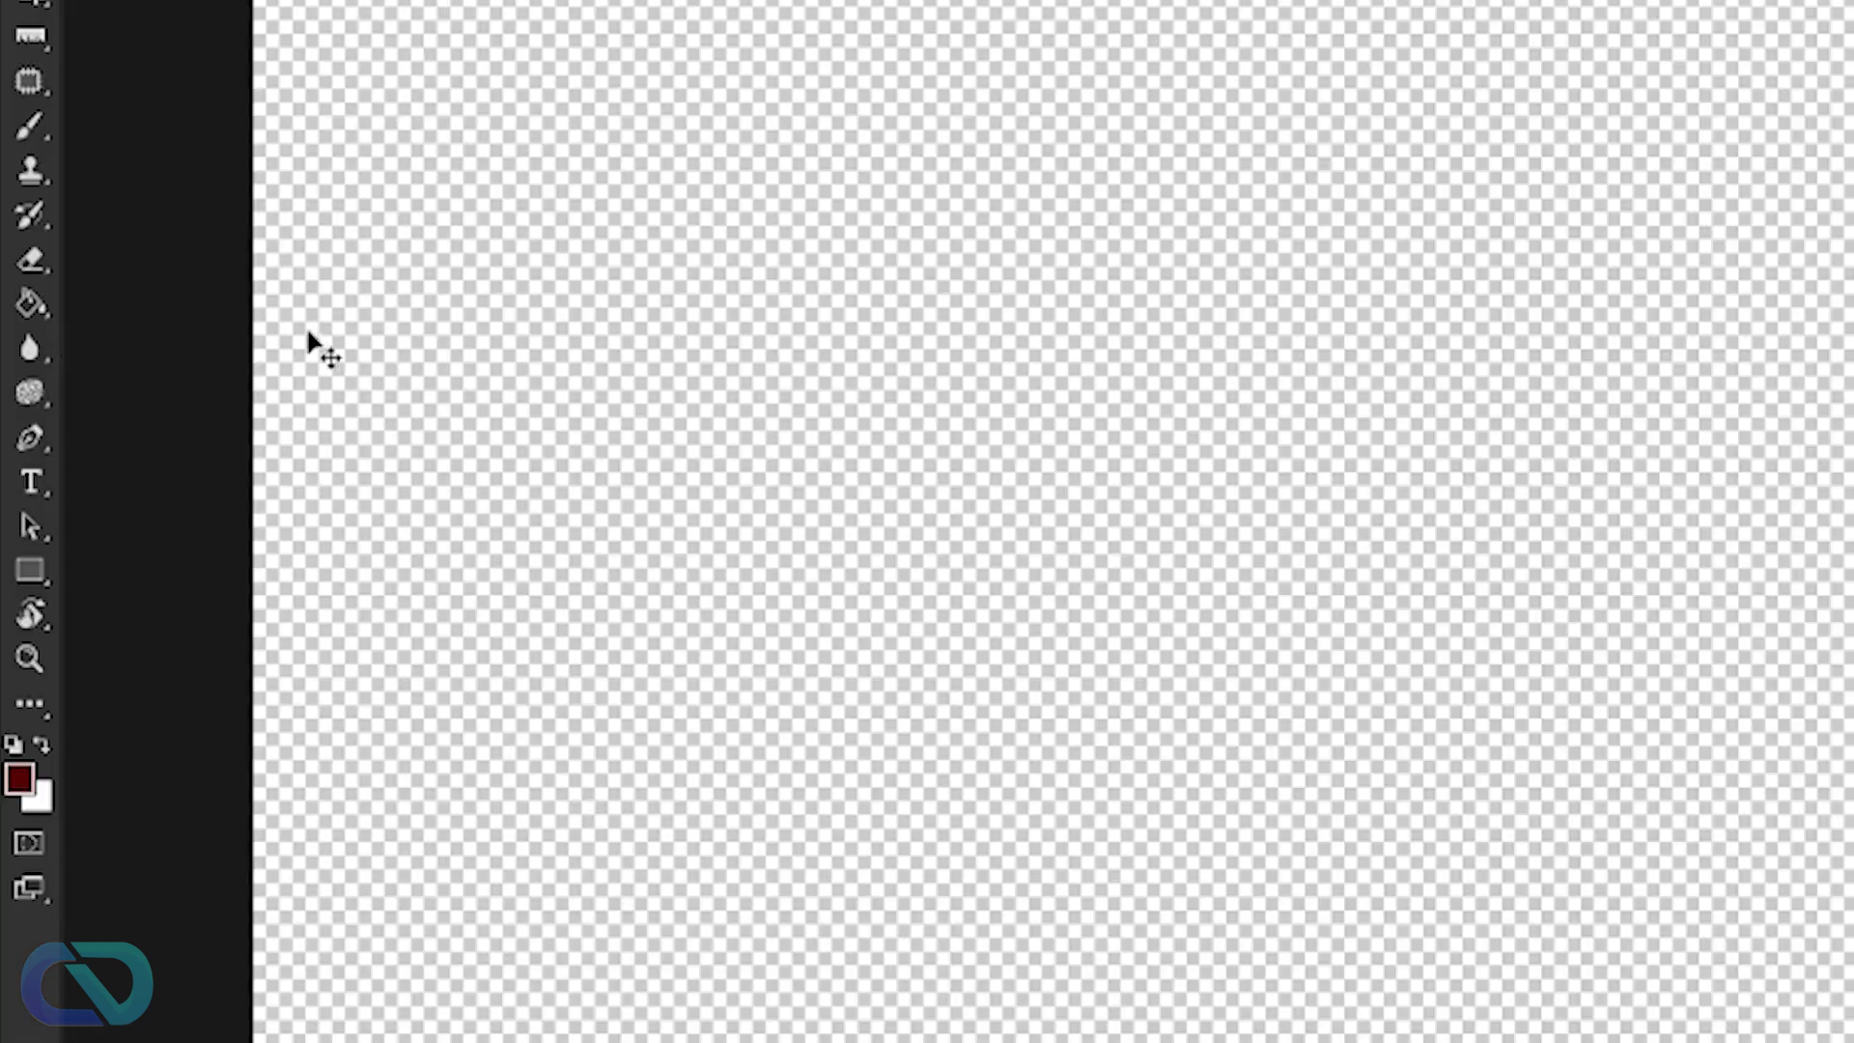
pyautogui.click(30, 303)
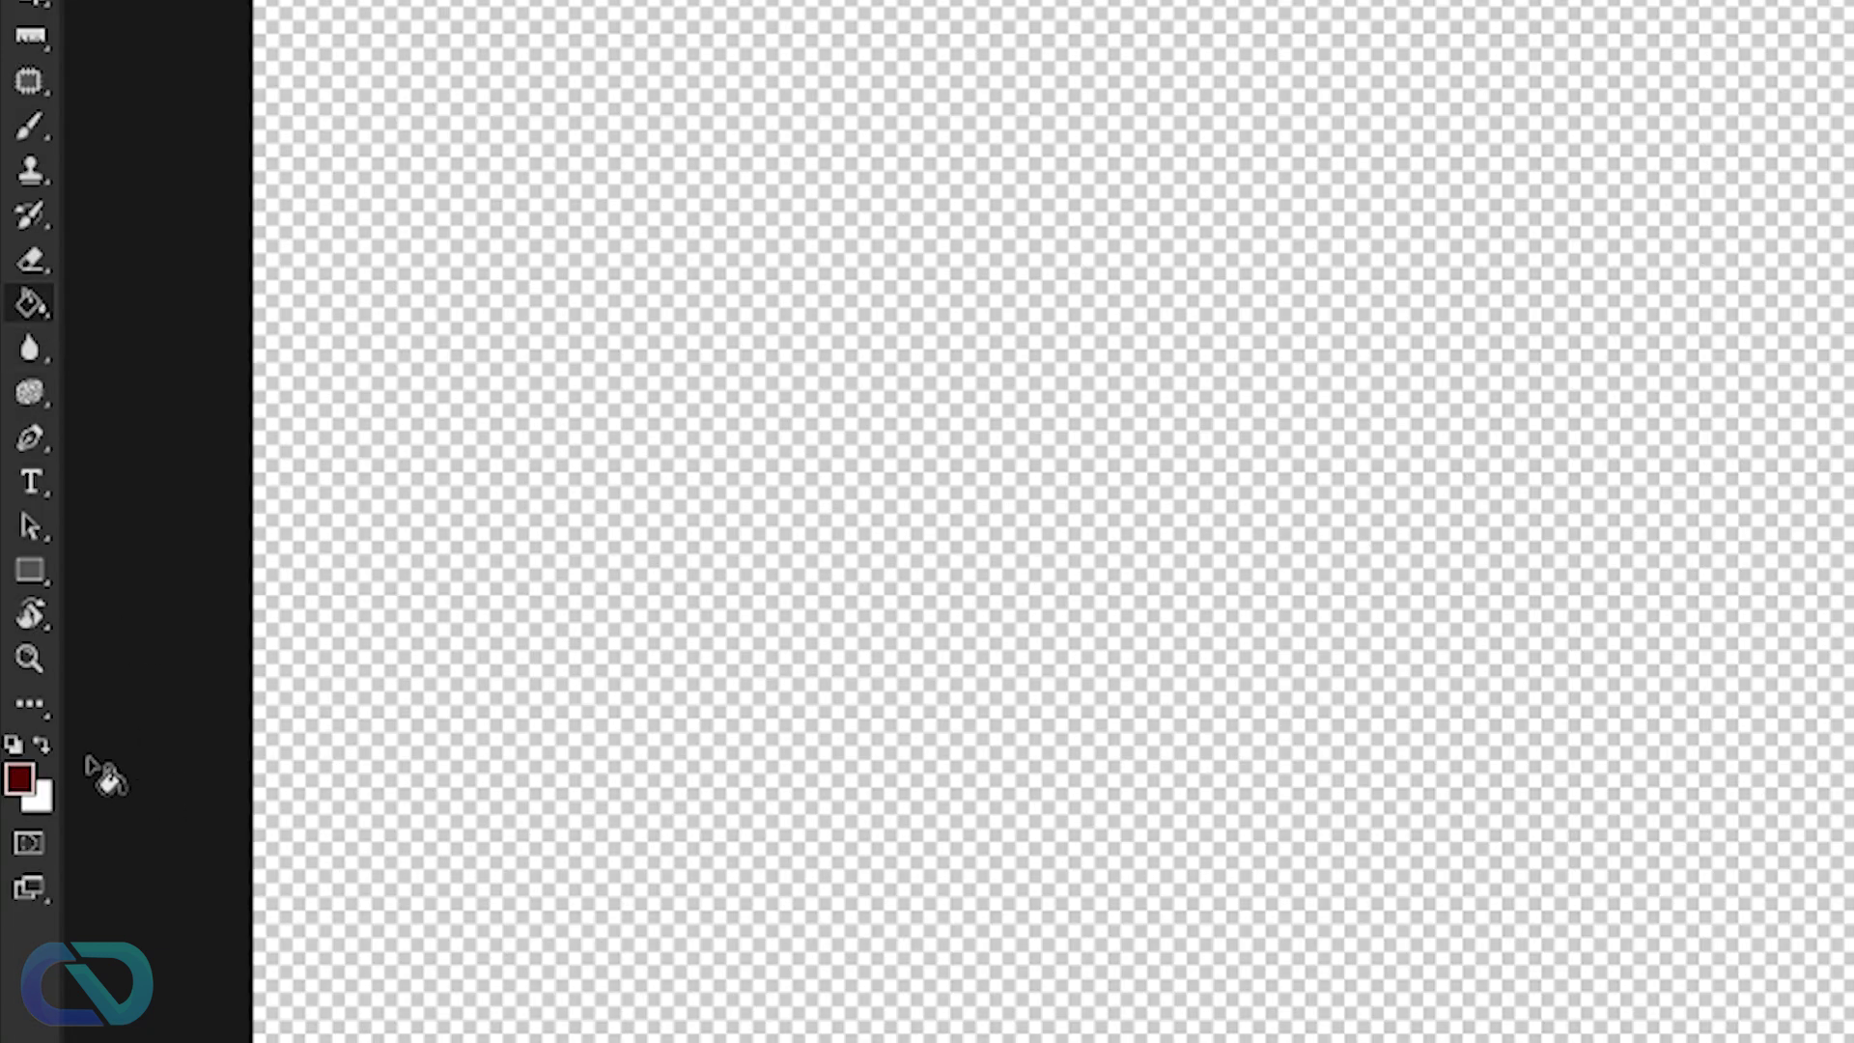
pyautogui.click(11, 743)
pyautogui.click(1182, 633)
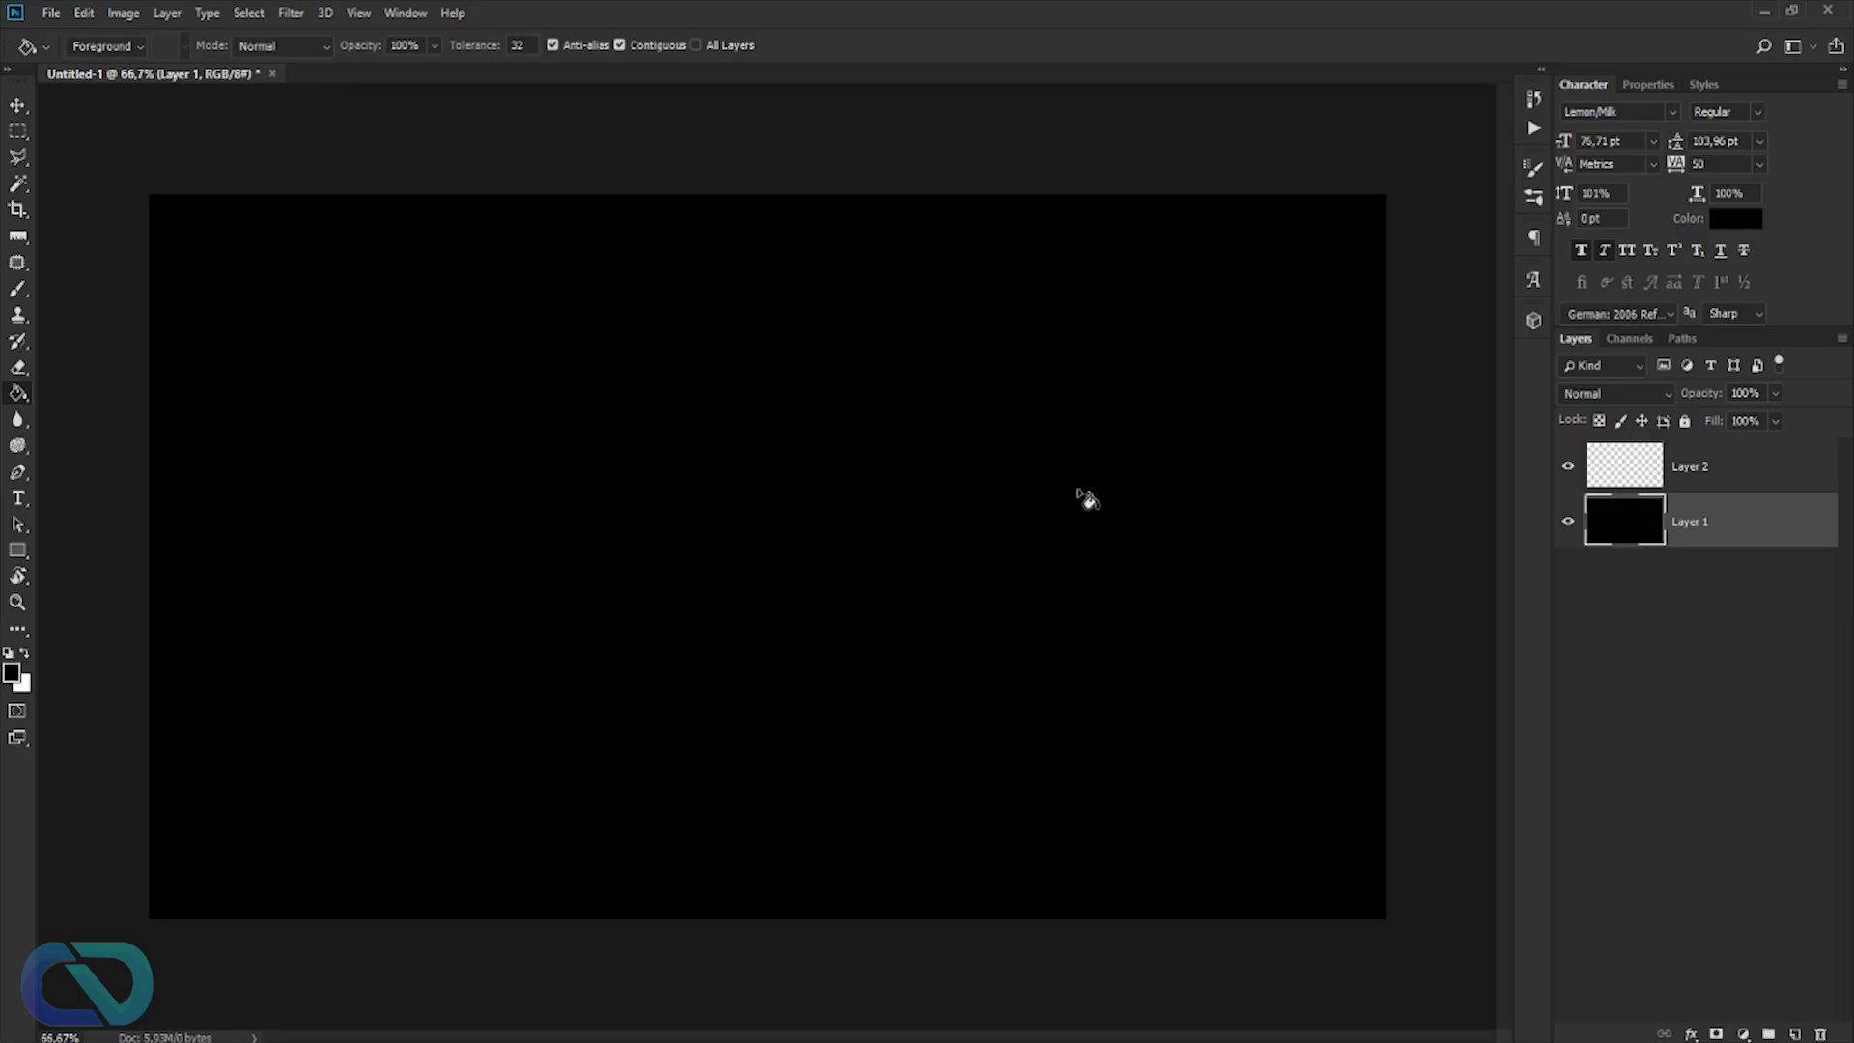
pyautogui.click(1590, 644)
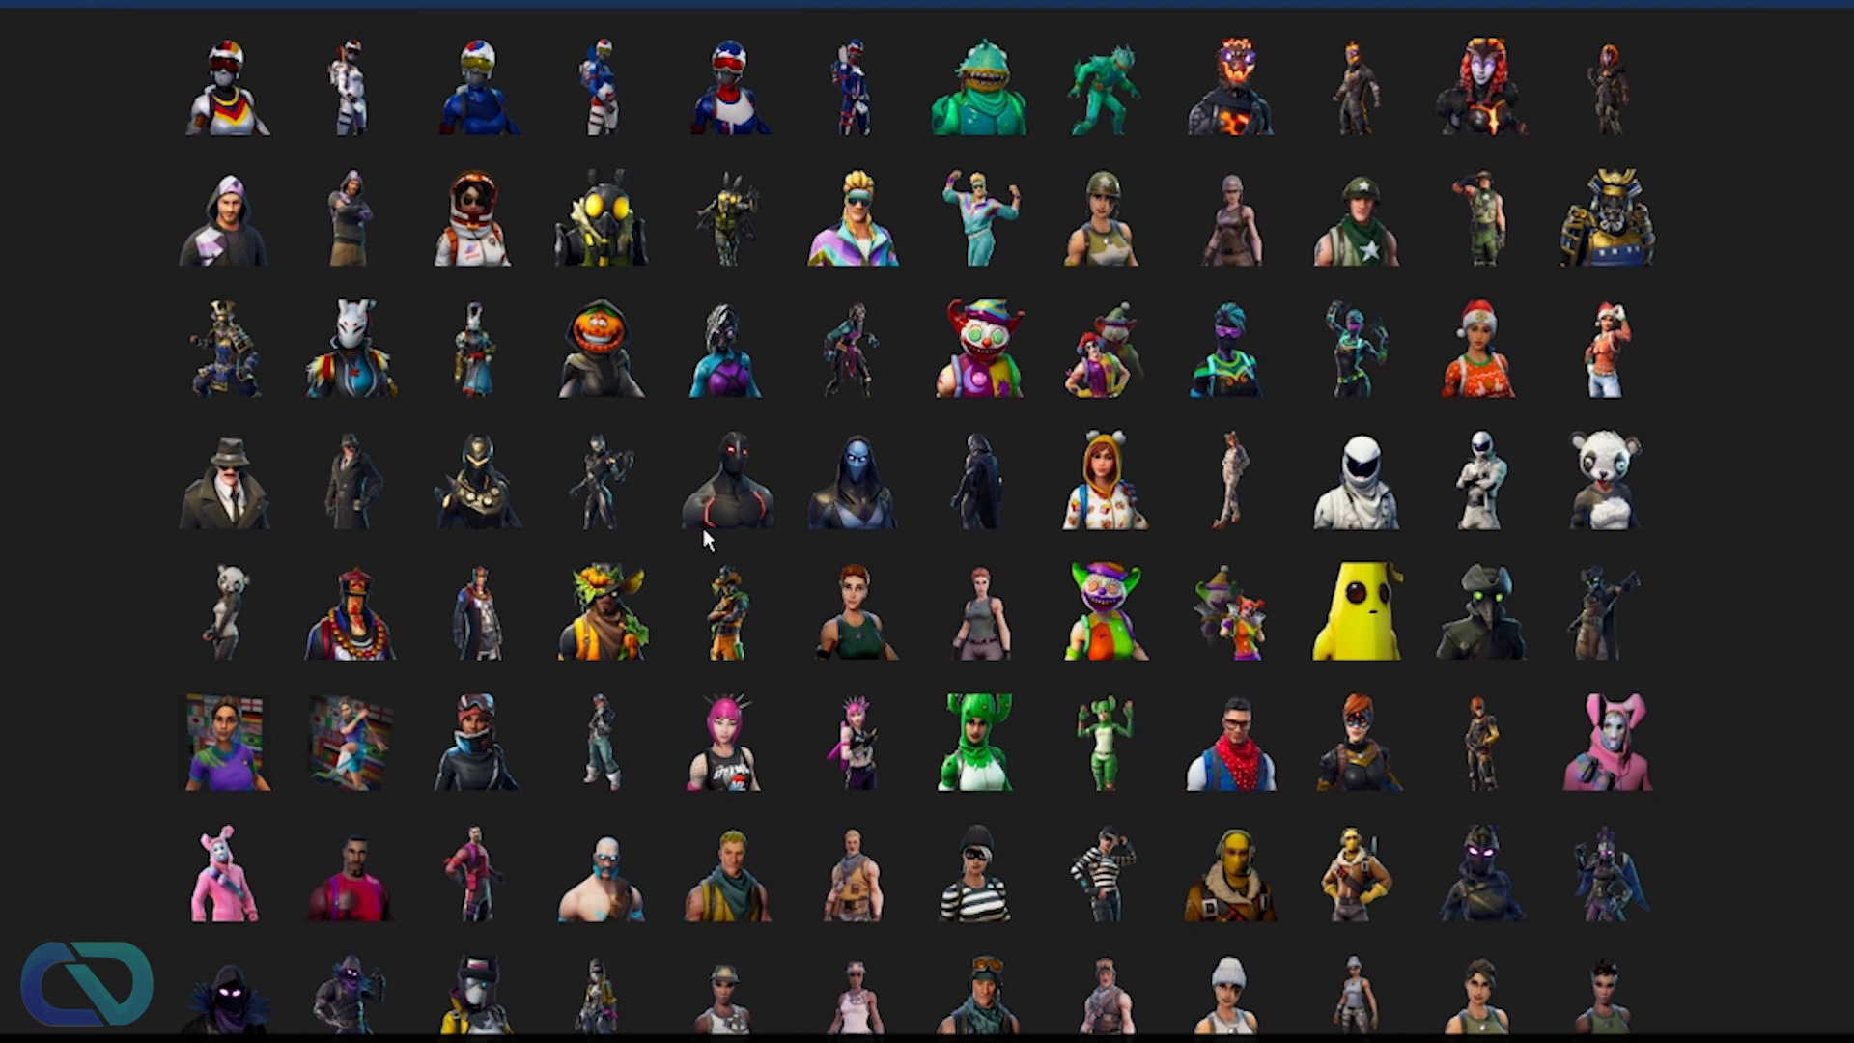
# - In the browser, find the Nightwitch outfit in the Fortnite Battle Royale Icons gallery and bring up the save option for its Featured image
pyautogui.scroll(7, 1303, 642)
pyautogui.scroll(9, 1495, 681)
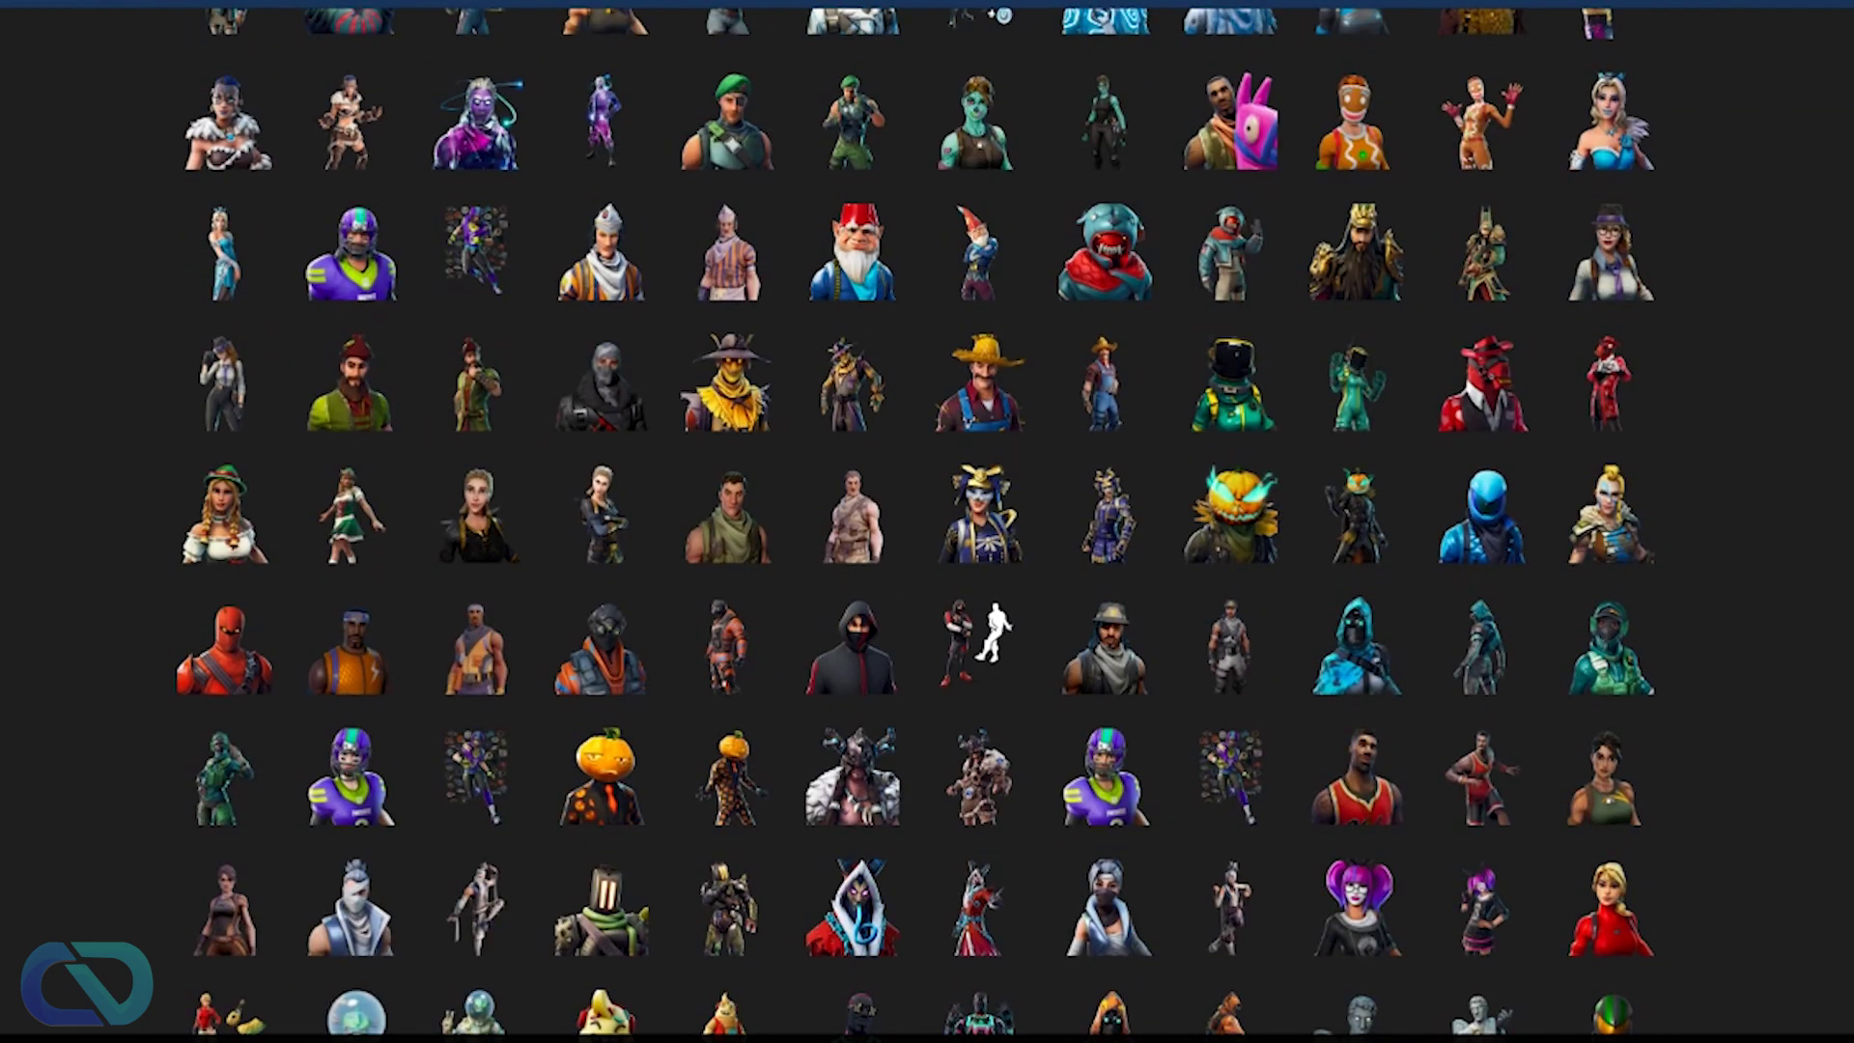
pyautogui.scroll(20, 881, 83)
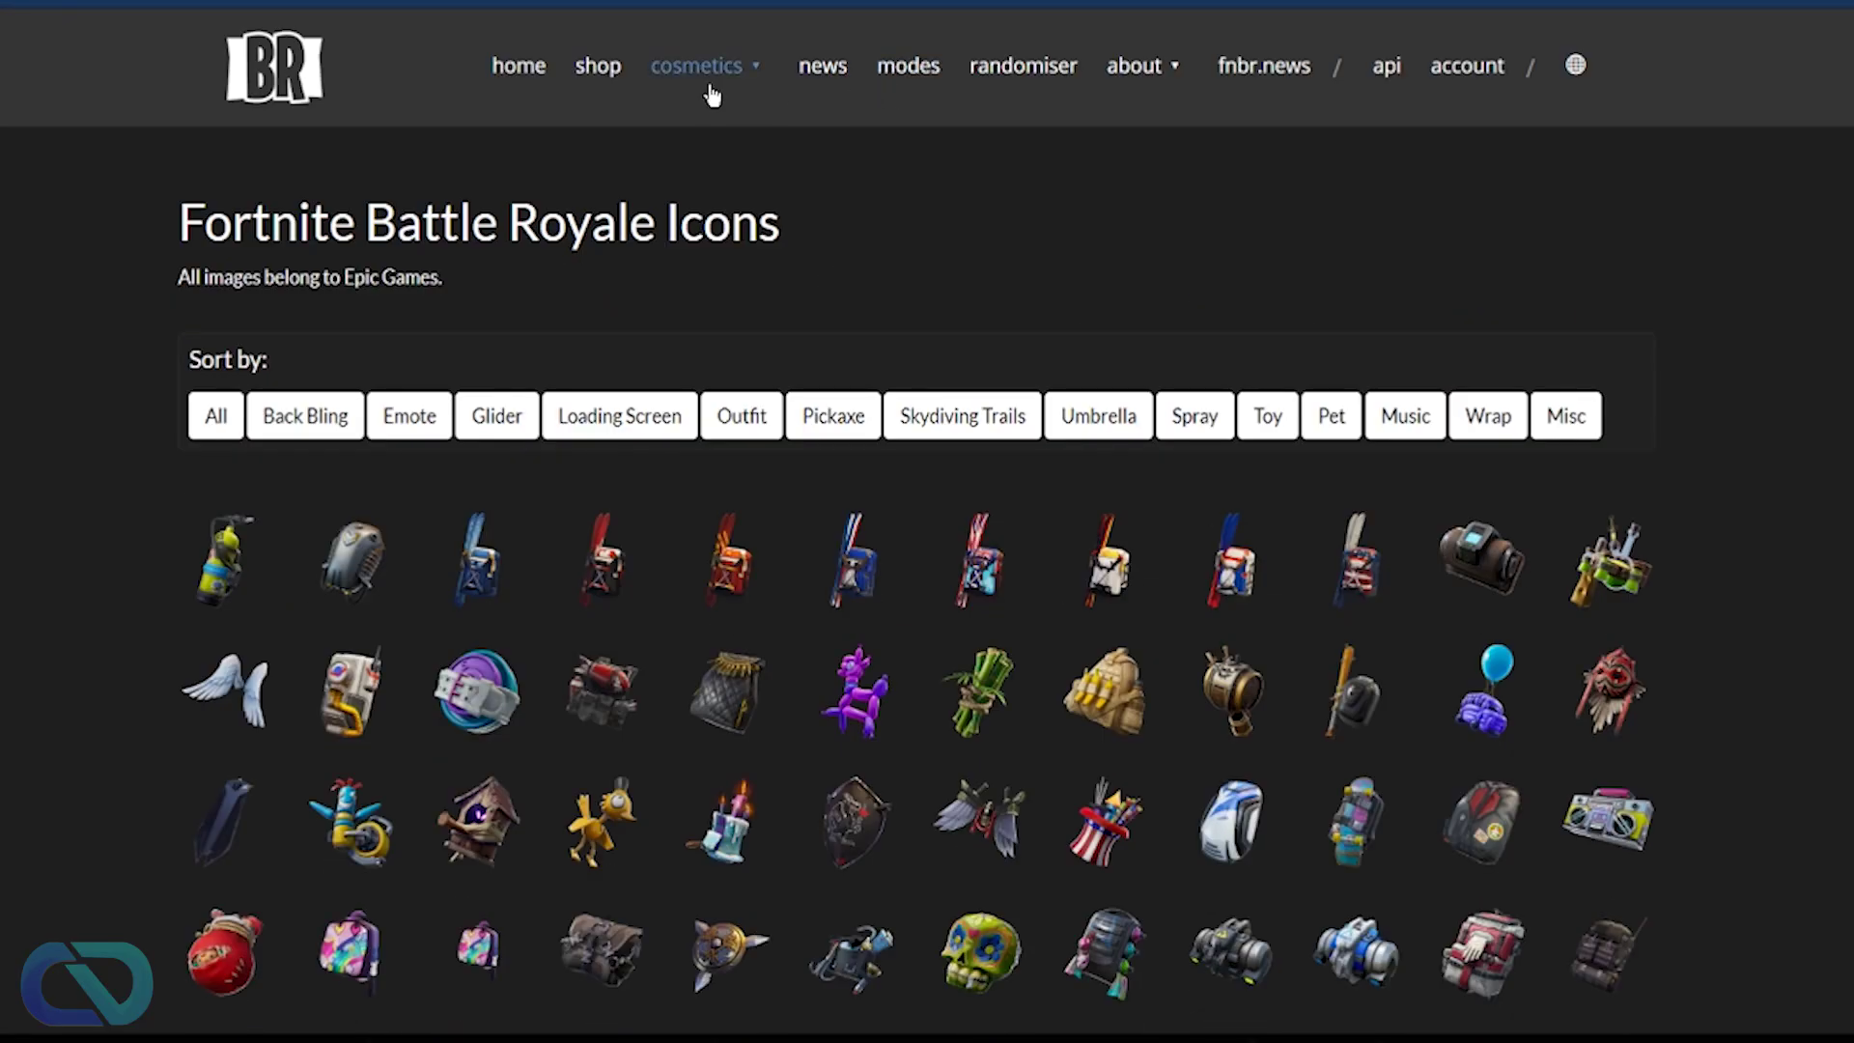
pyautogui.scroll(-14, 931, 569)
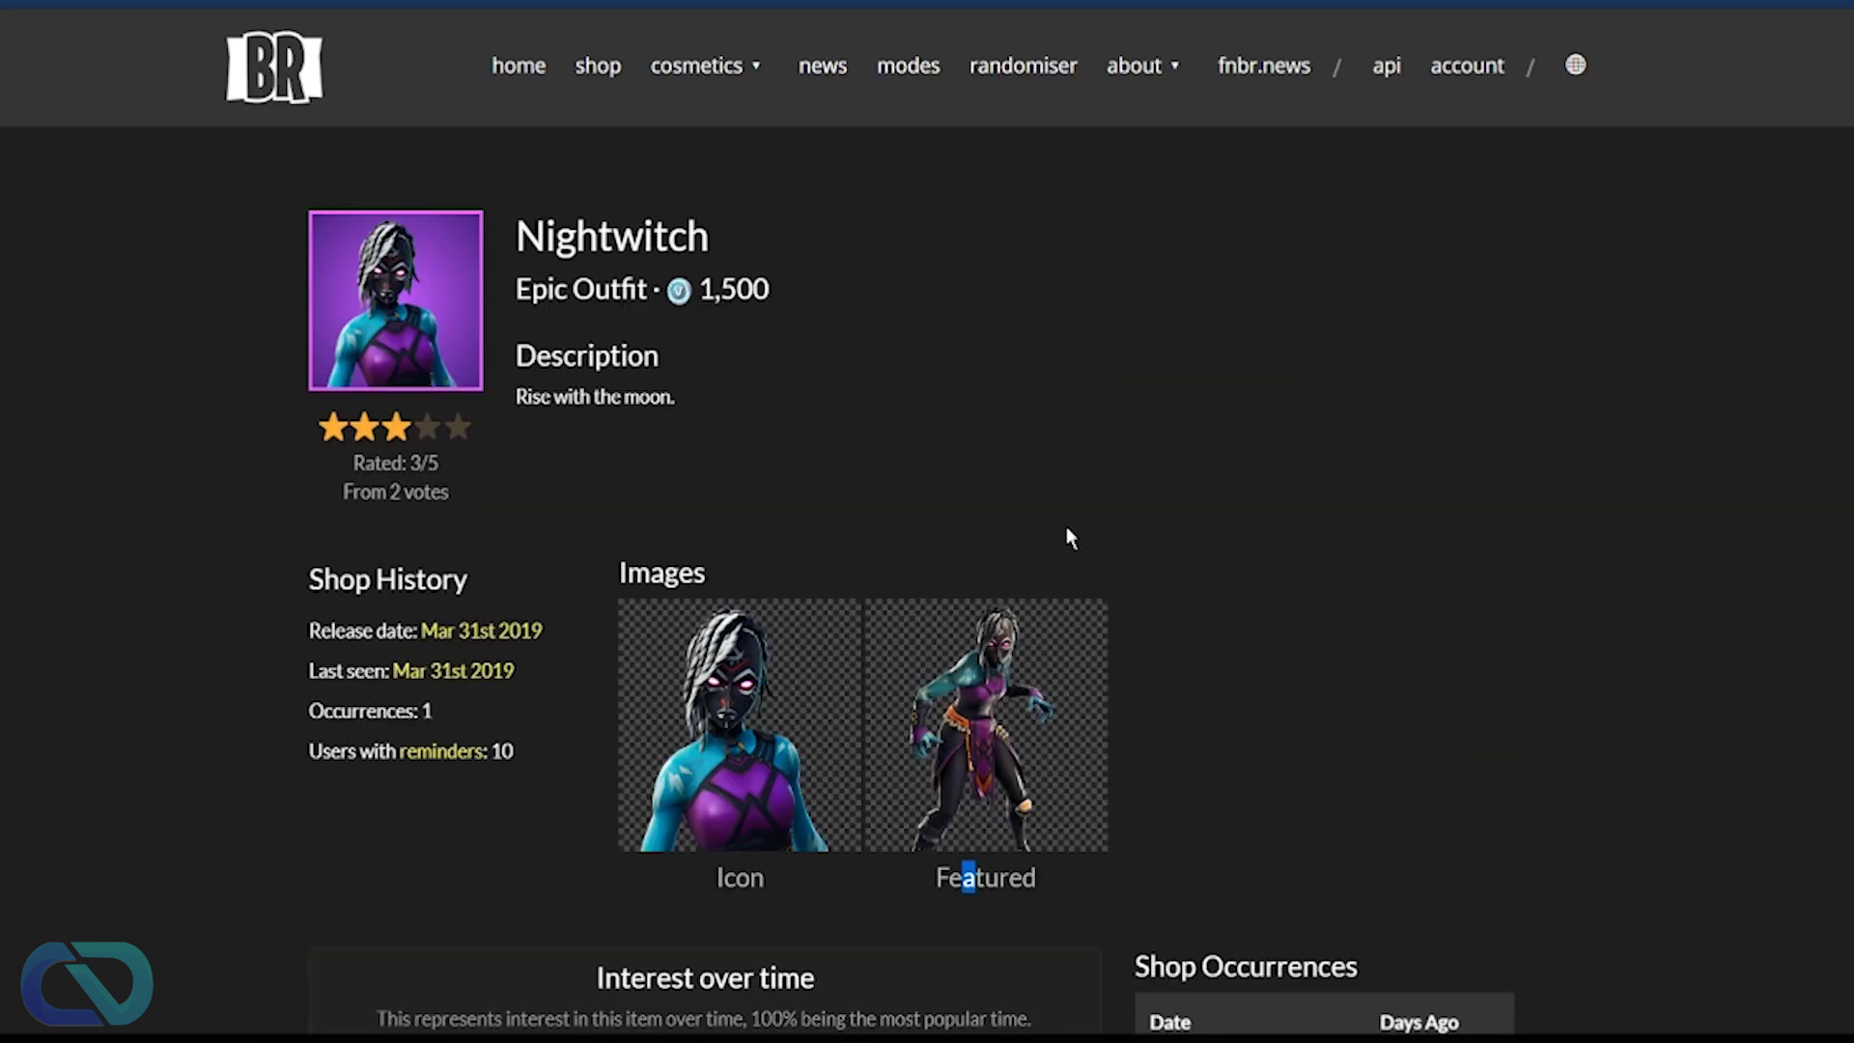
pyautogui.scroll(-3, 849, 449)
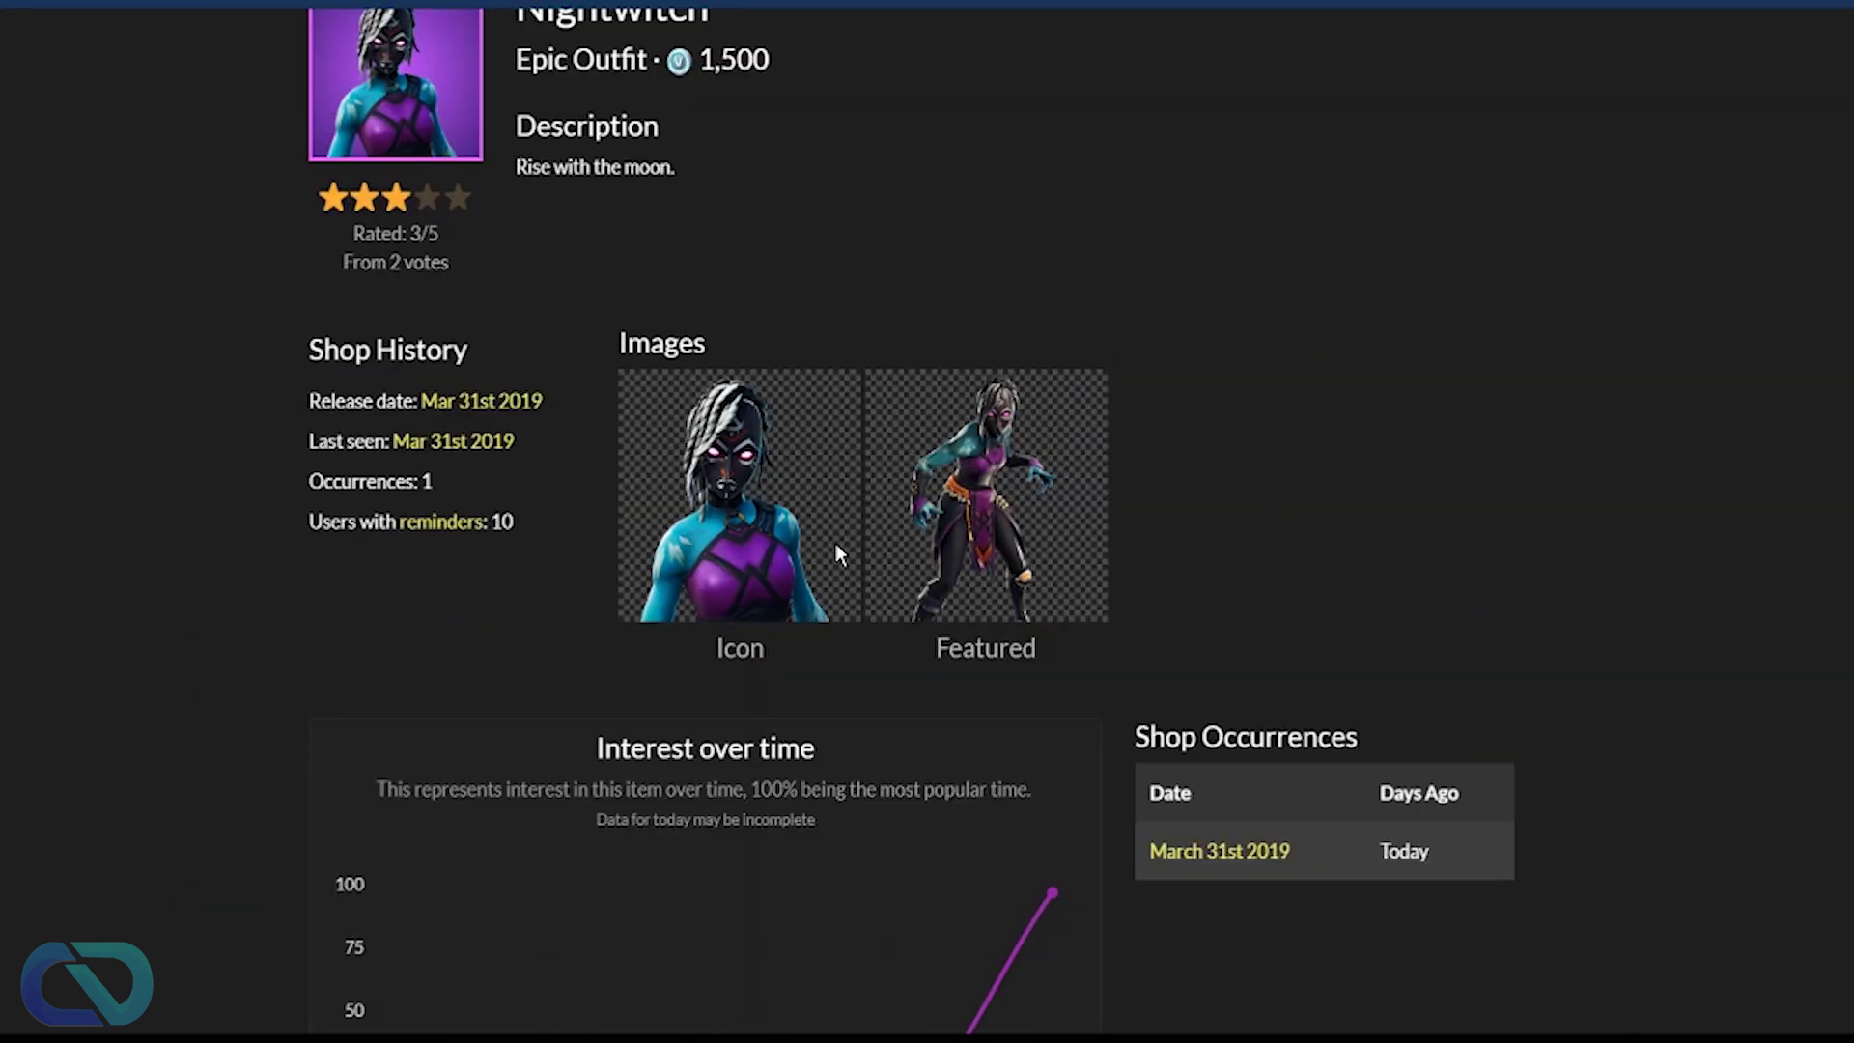
pyautogui.rightClick(975, 477)
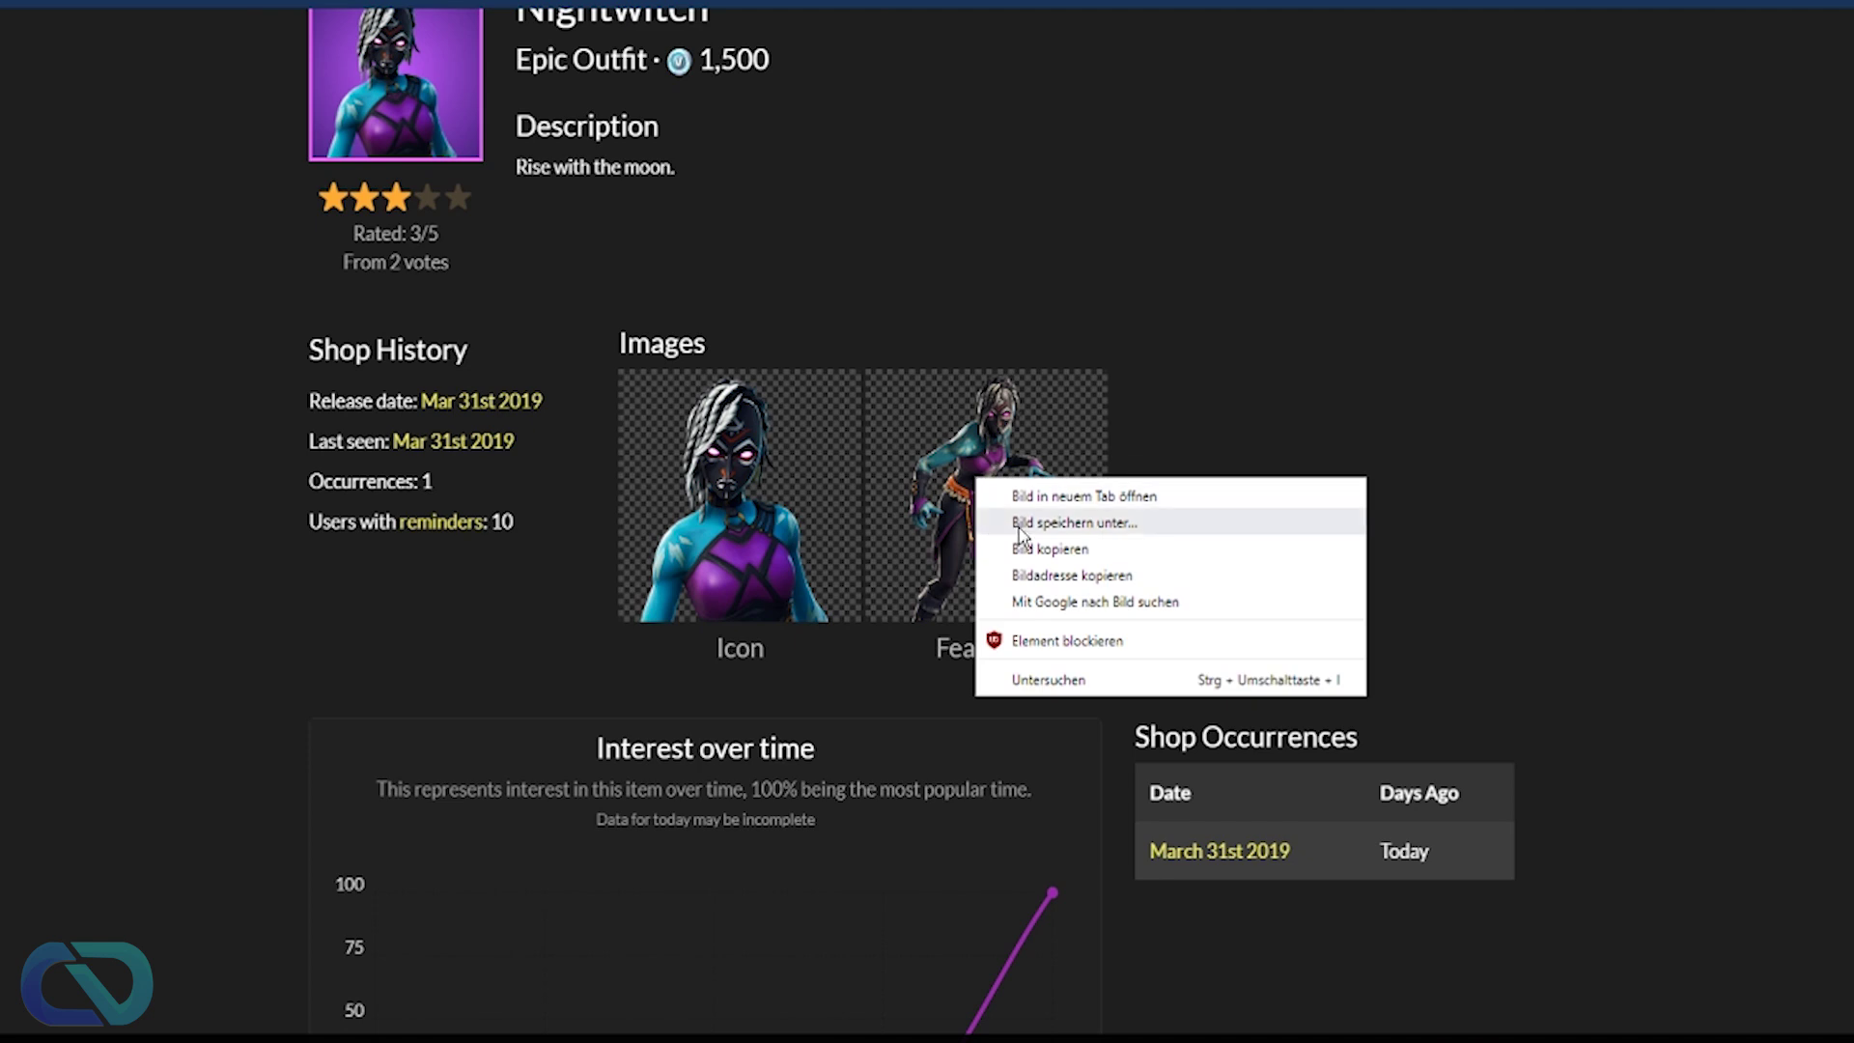
pyautogui.click(1435, 284)
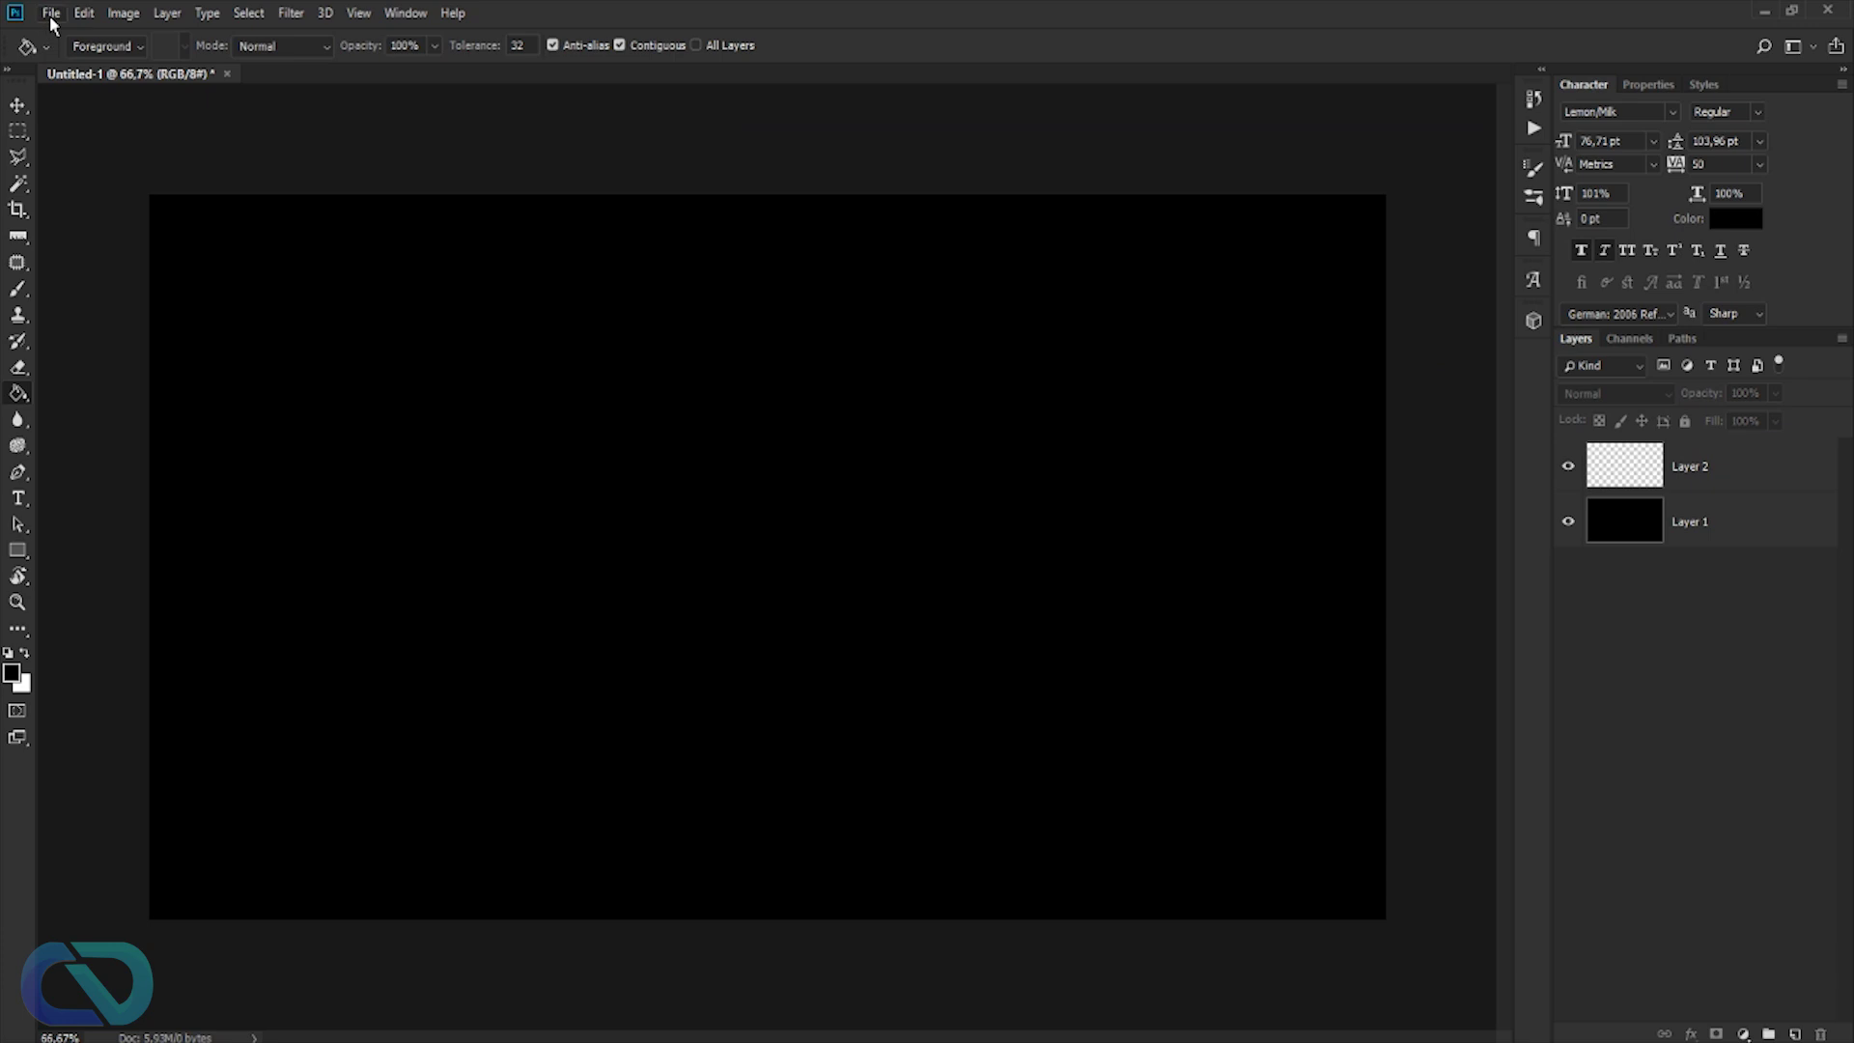
# - Switch to Photoshop, open featured.png and copy the whole character image into the empty Layer 2 of Untitled-1
pyautogui.click(50, 14)
pyautogui.click(67, 54)
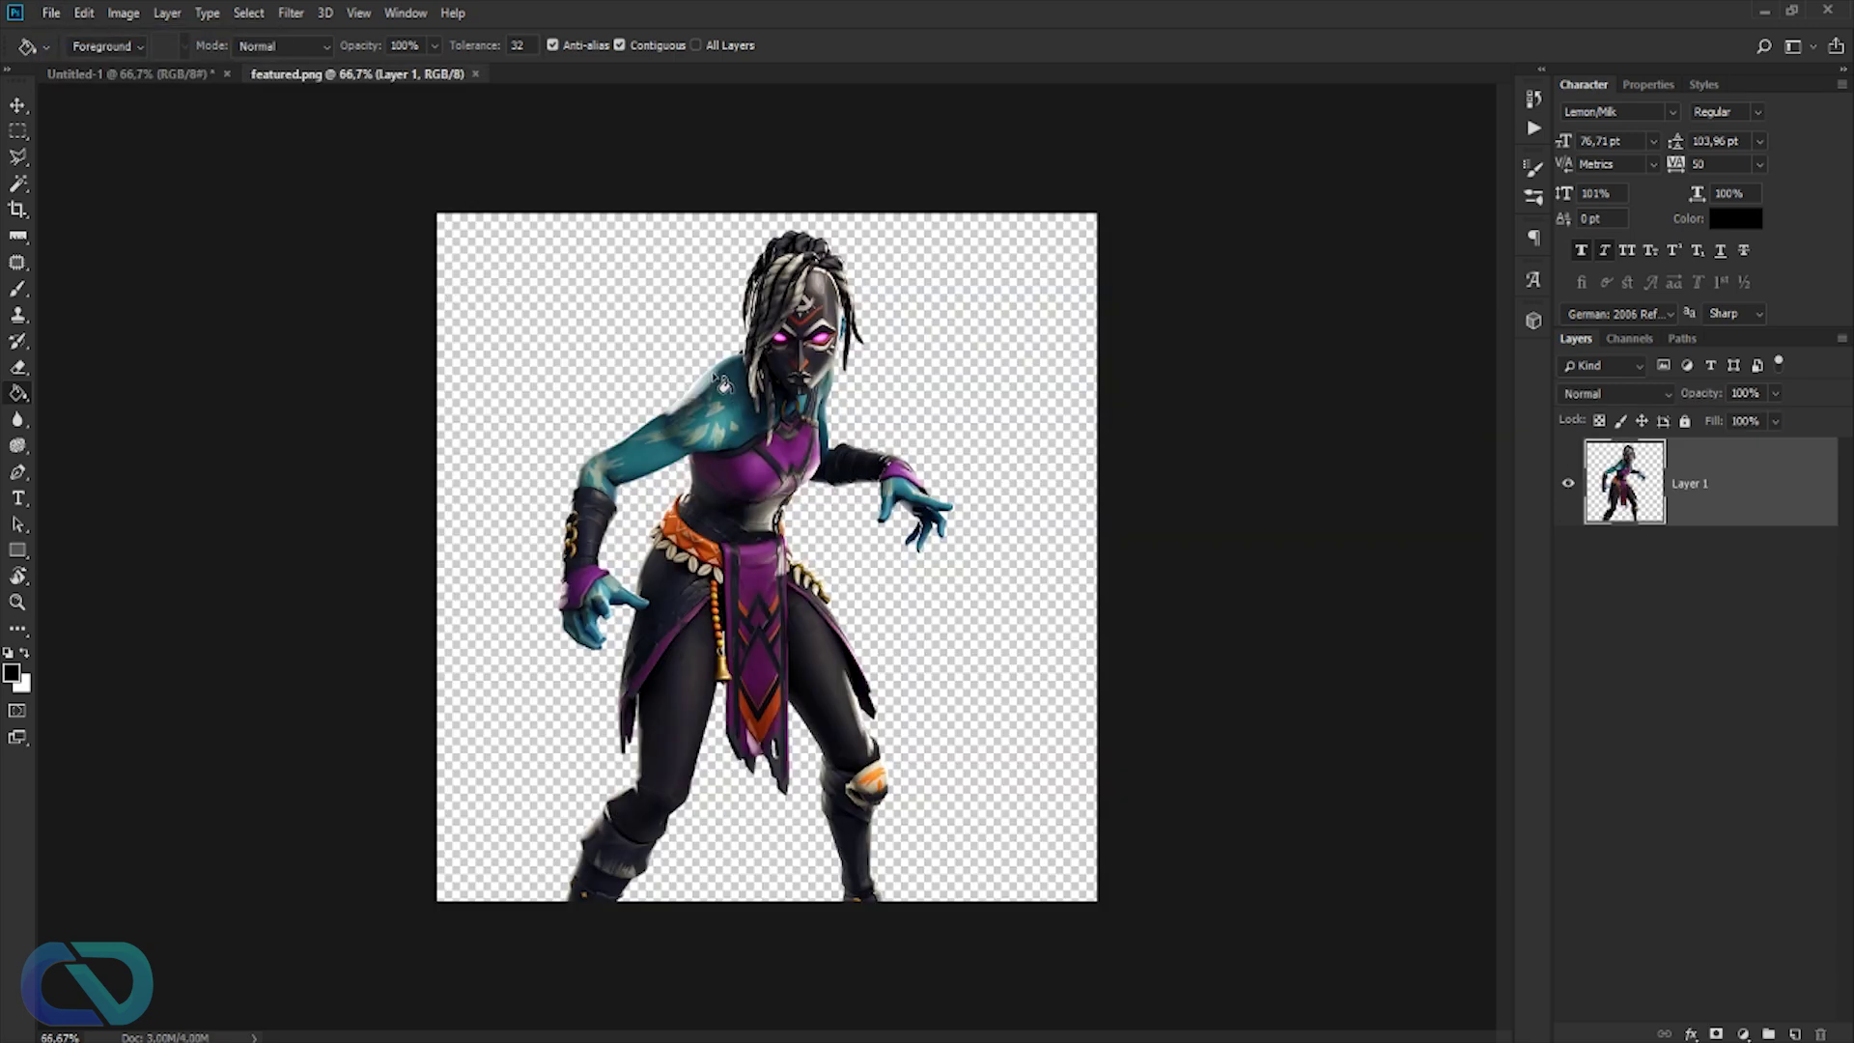
pyautogui.press('m')
pyautogui.hotkey('ctrl', 'a')
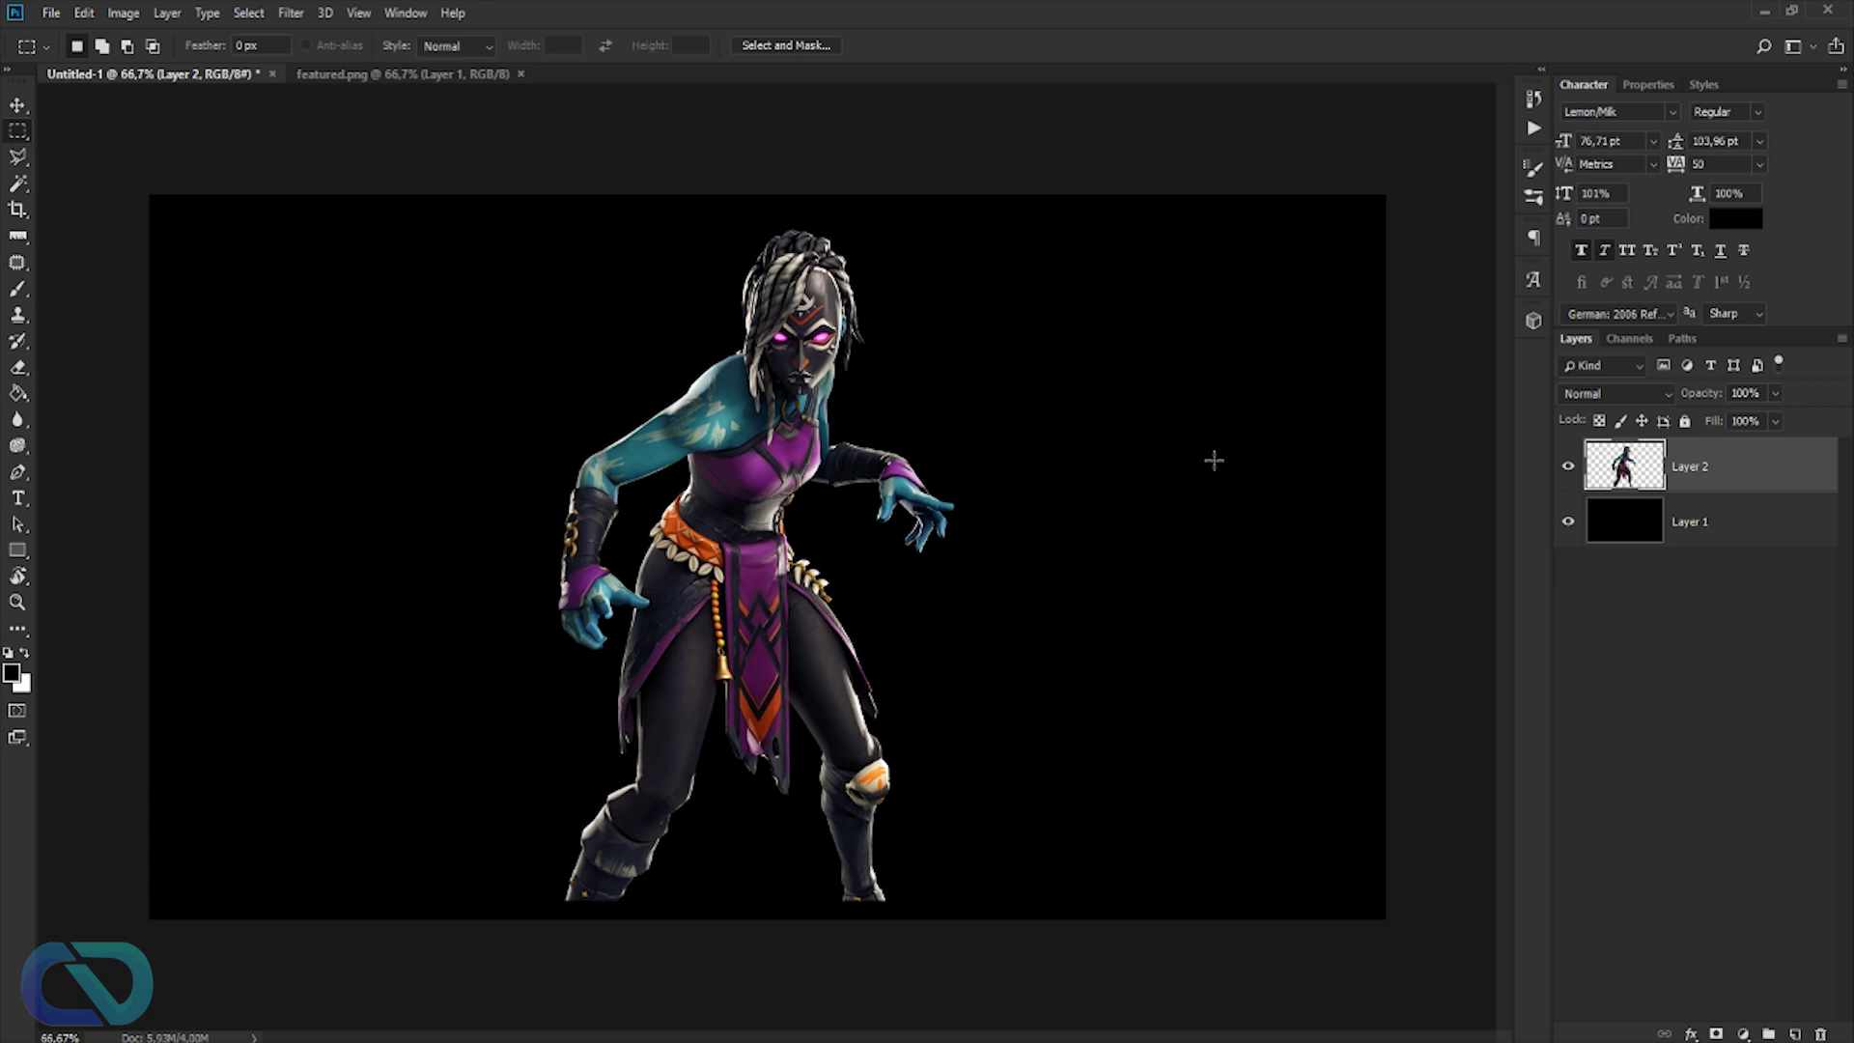
# - Open the lava volcano landscape JPG and paste the whole picture into Untitled-1 as a new layer
pyautogui.click(51, 13)
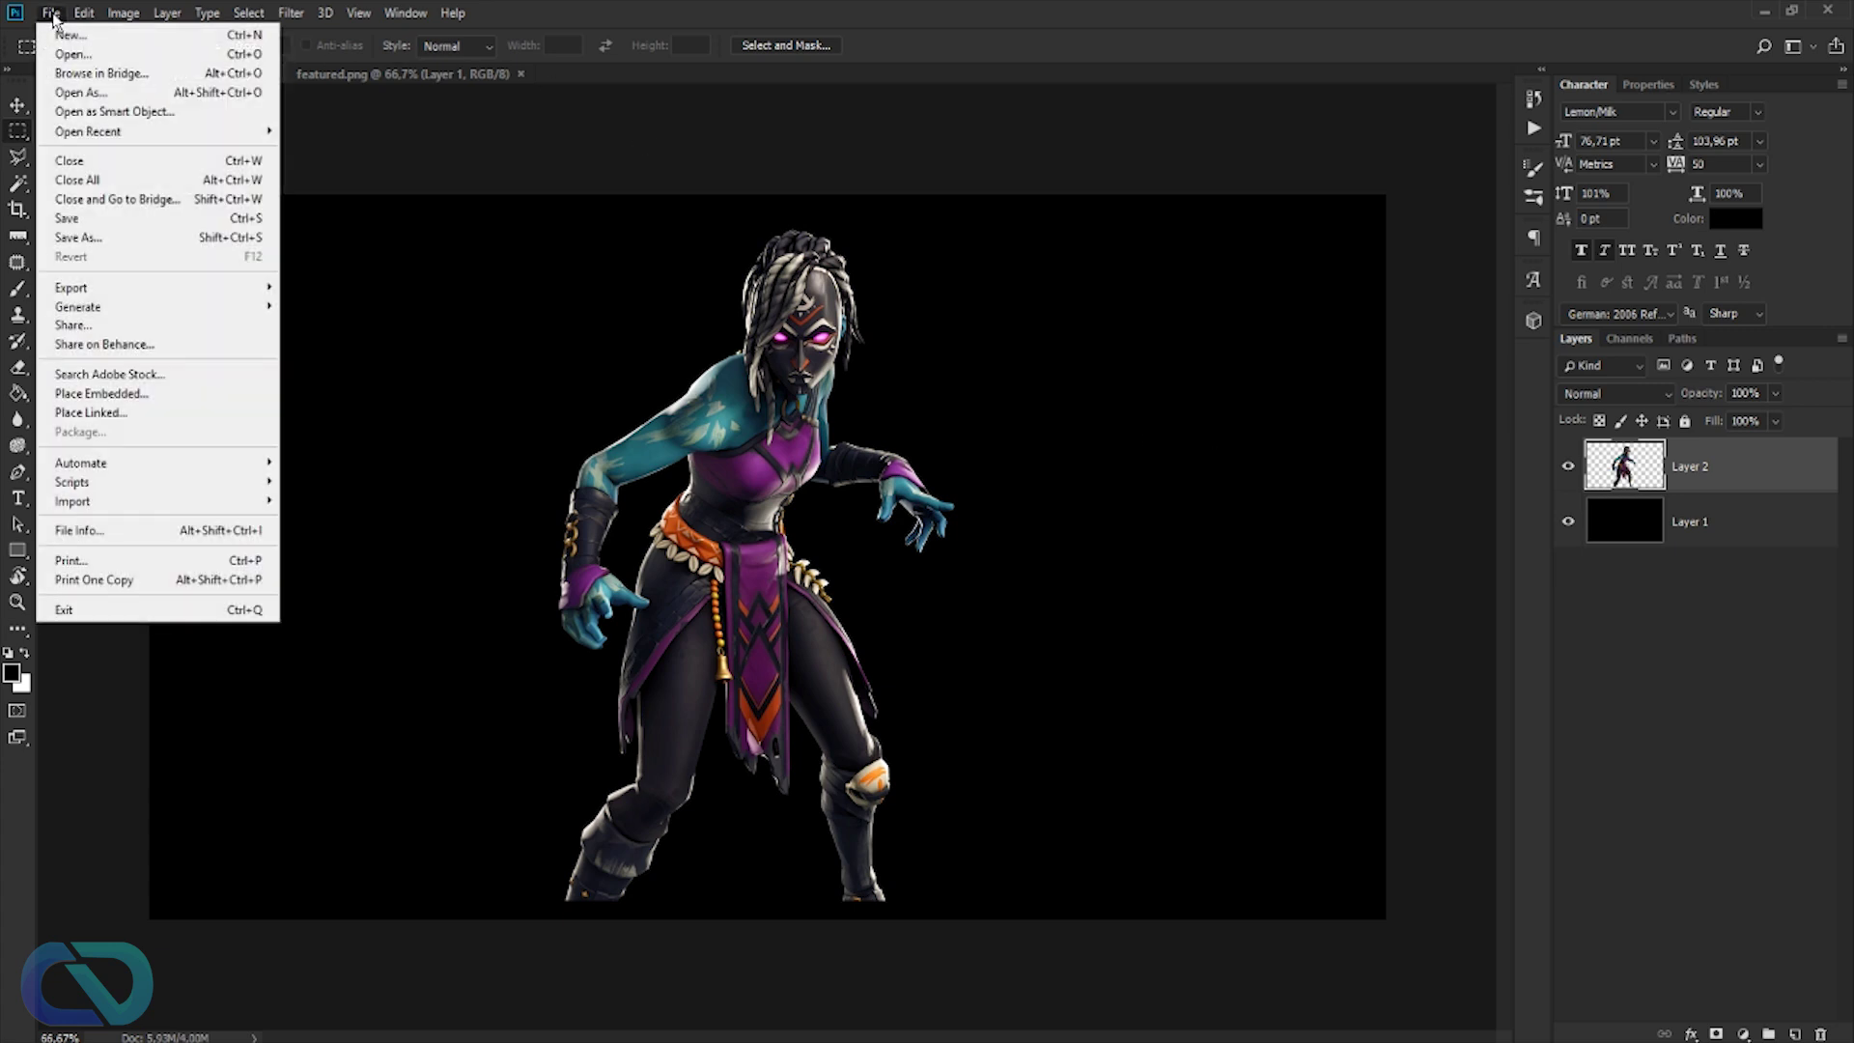
pyautogui.click(72, 54)
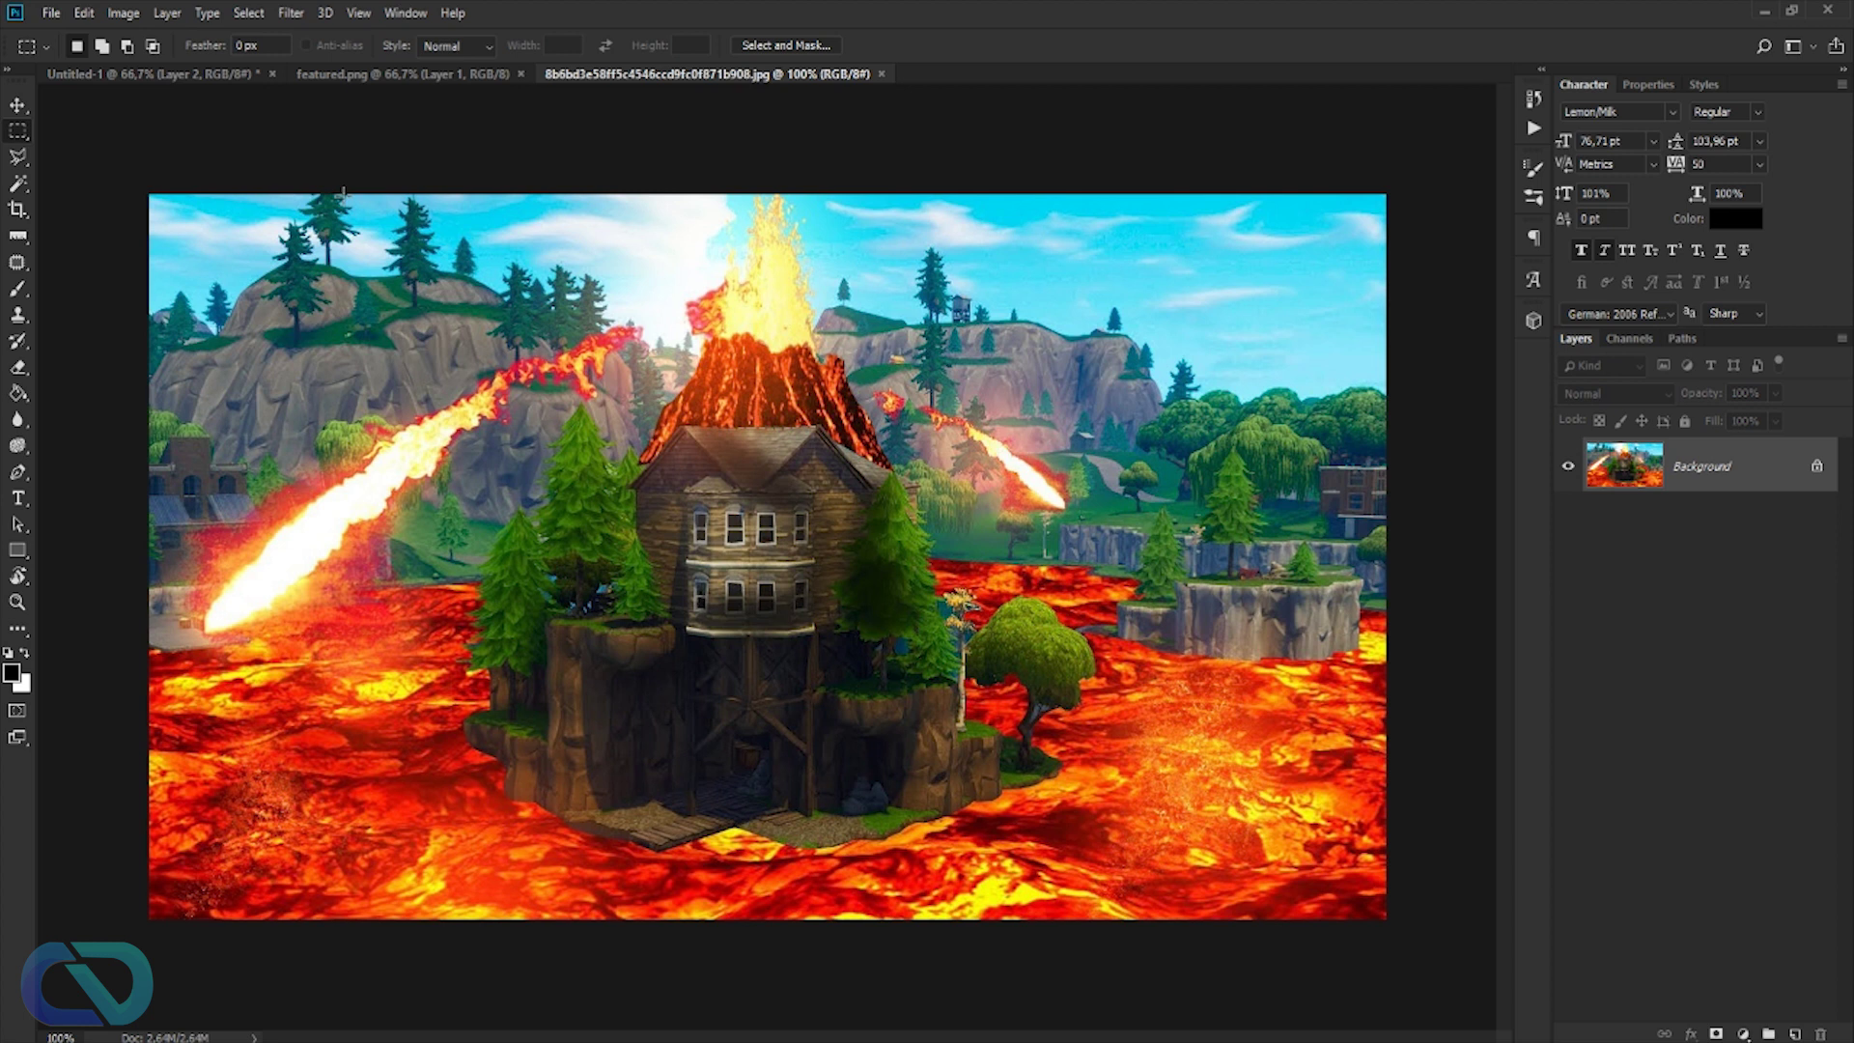
pyautogui.moveTo(103, 173); pyautogui.dragTo(1371, 1004)
pyautogui.hotkey('ctrl', 'c')
pyautogui.click(133, 74)
pyautogui.hotkey('ctrl', 'v')
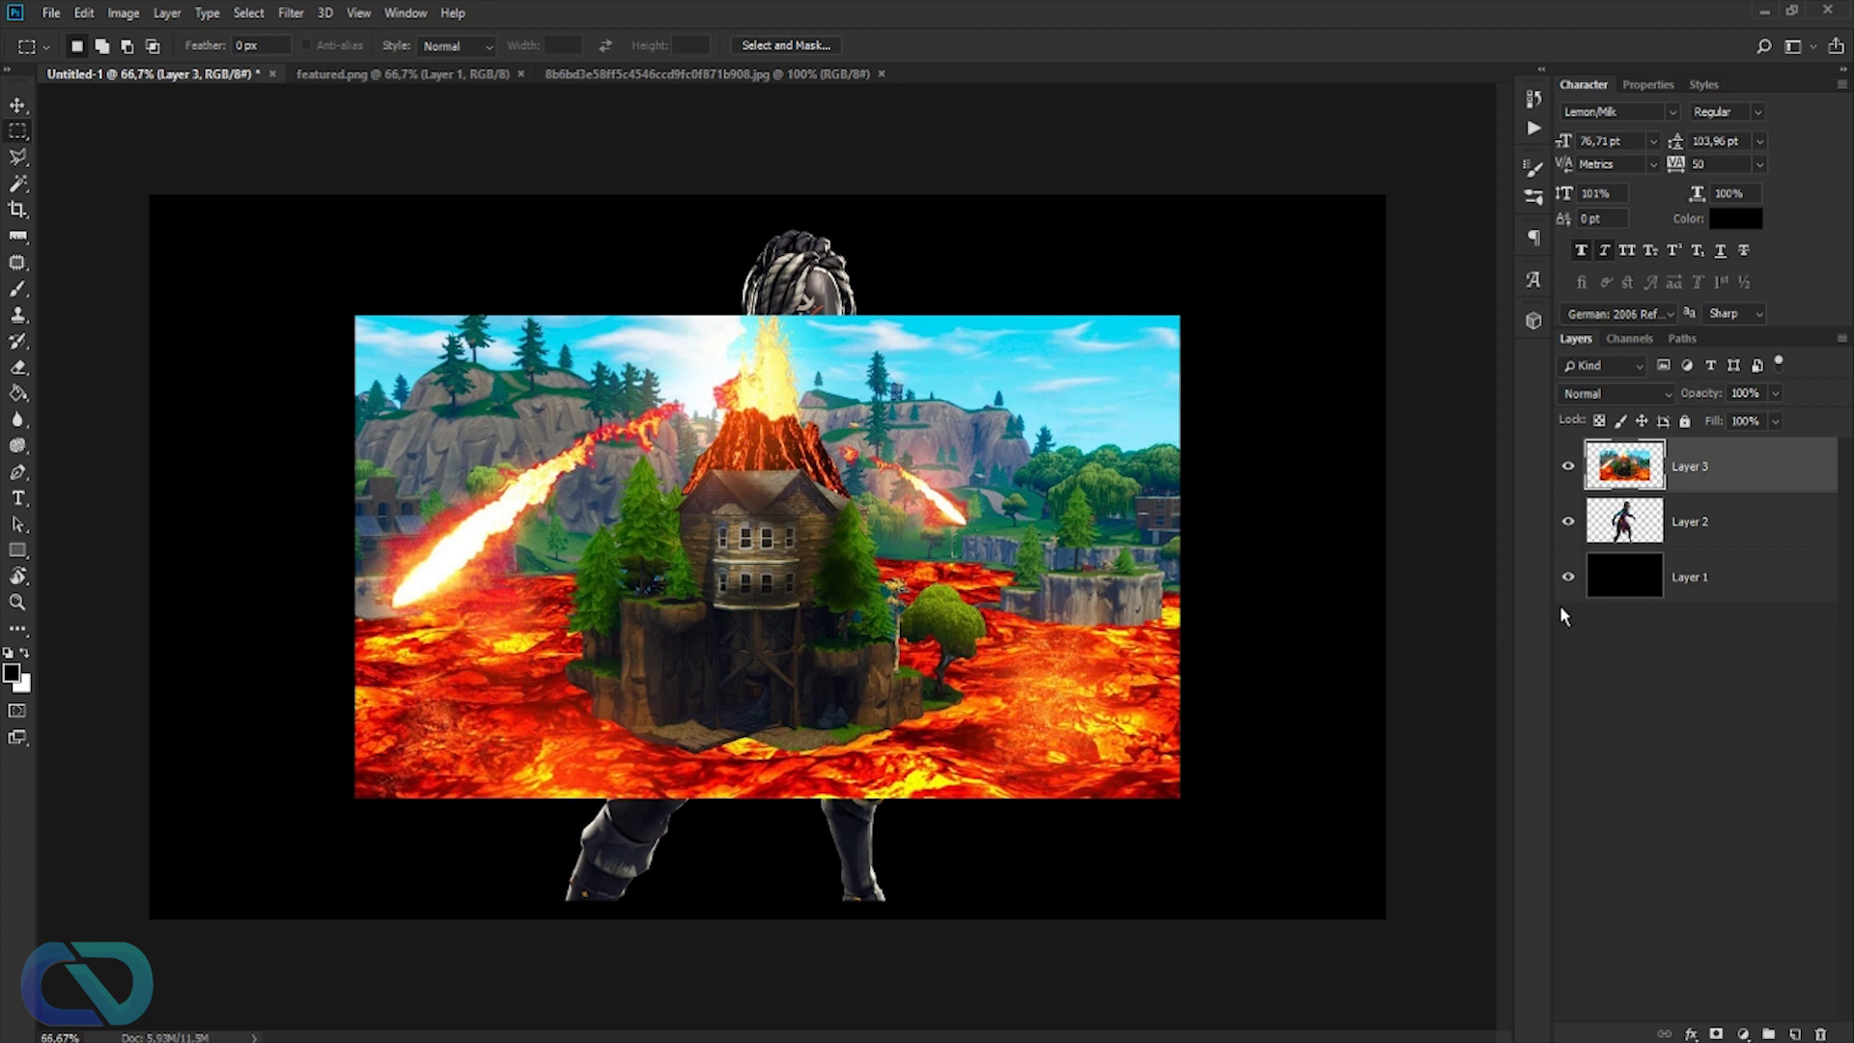
# - Scale the pasted lava landscape to about 153% so it covers the canvas and place the character layer above it
pyautogui.hotkey('ctrl', 't')
pyautogui.moveTo(1180, 317); pyautogui.dragTo(1433, 247)
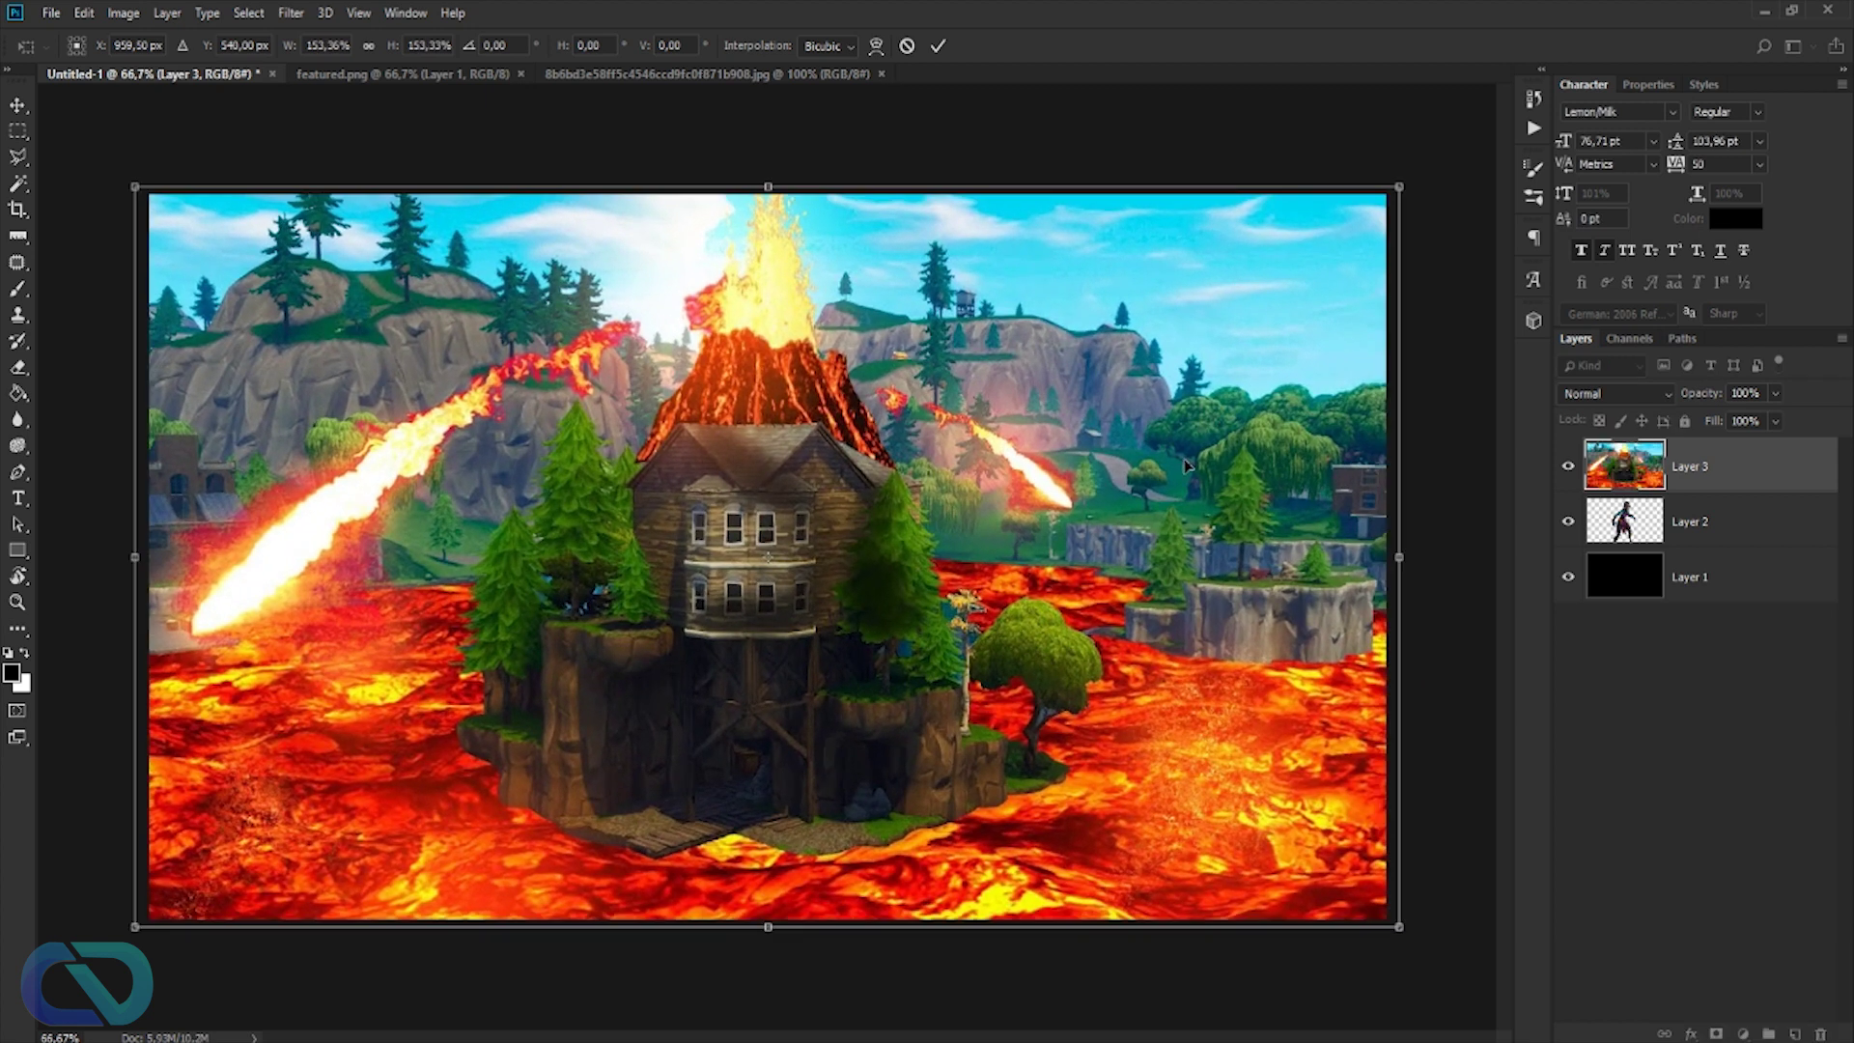
pyautogui.press('Return')
pyautogui.moveTo(1631, 521); pyautogui.dragTo(1632, 449)
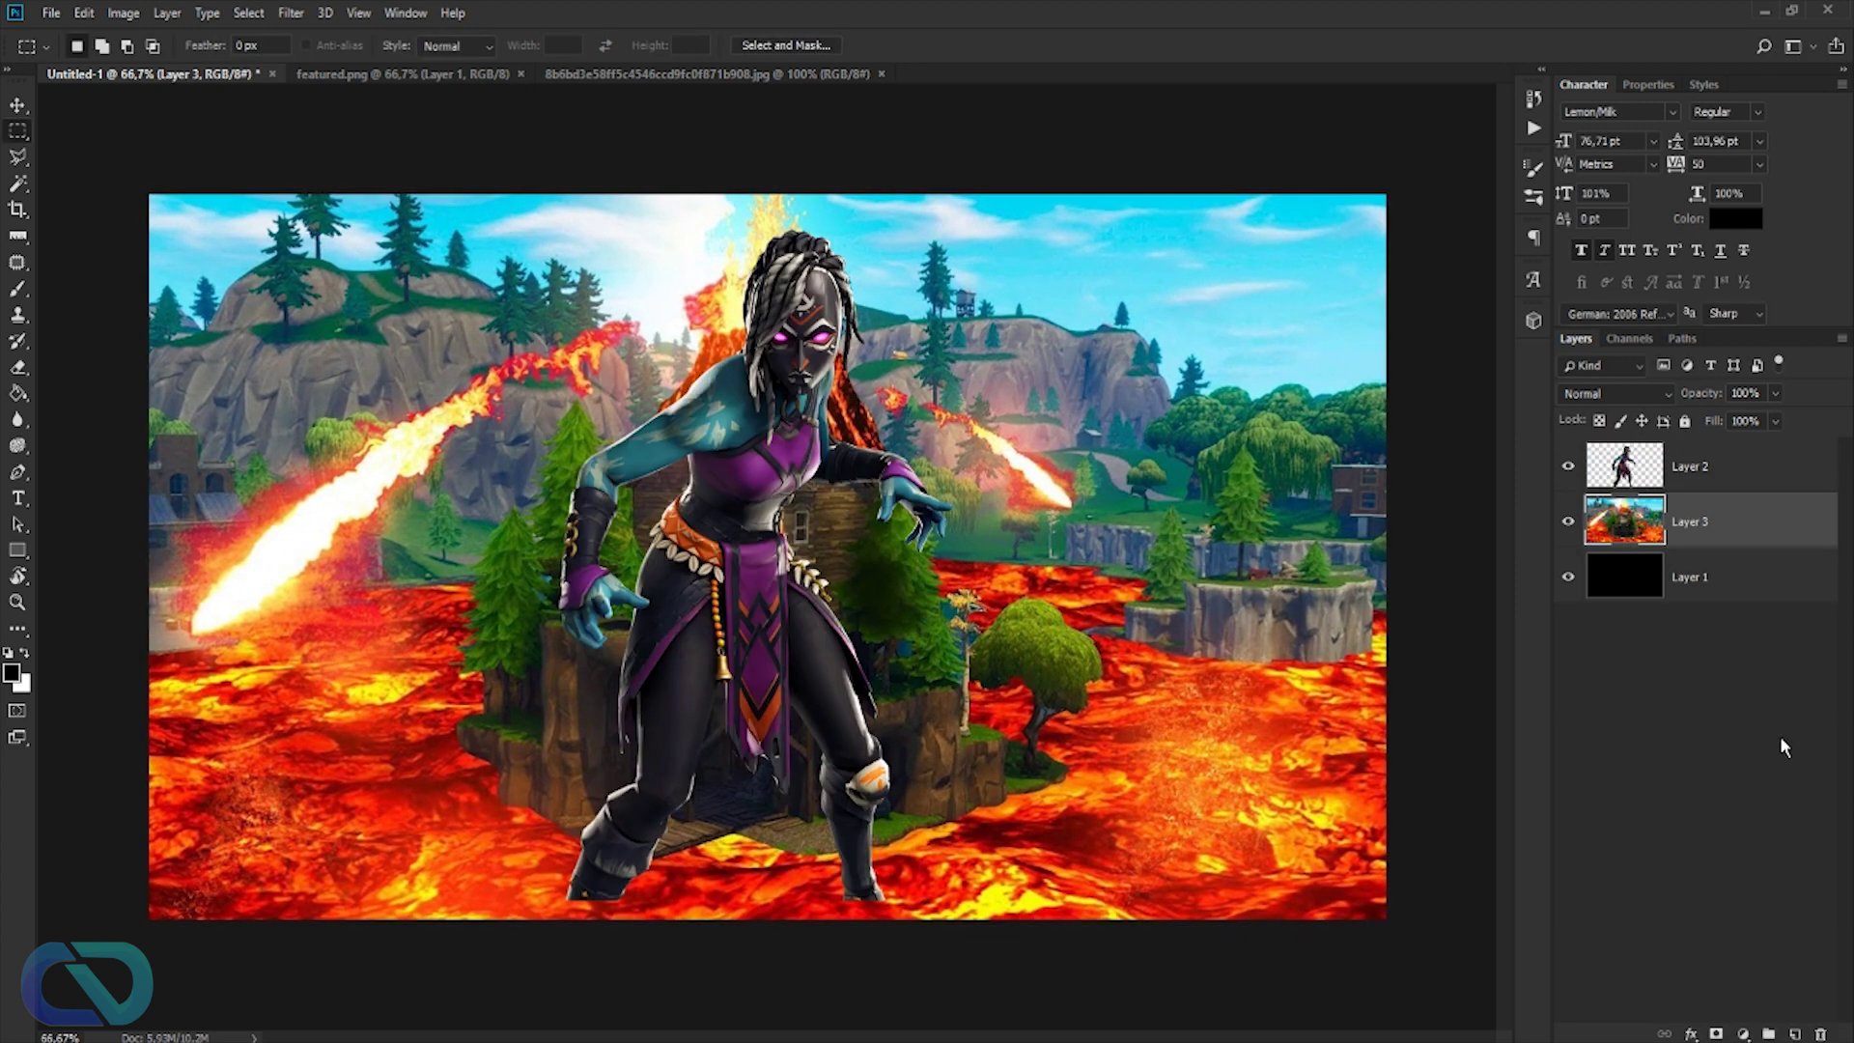
# - Hide the character layer and desaturate the lava landscape layer with Hue/Saturation at a saturation of -100
pyautogui.click(1567, 468)
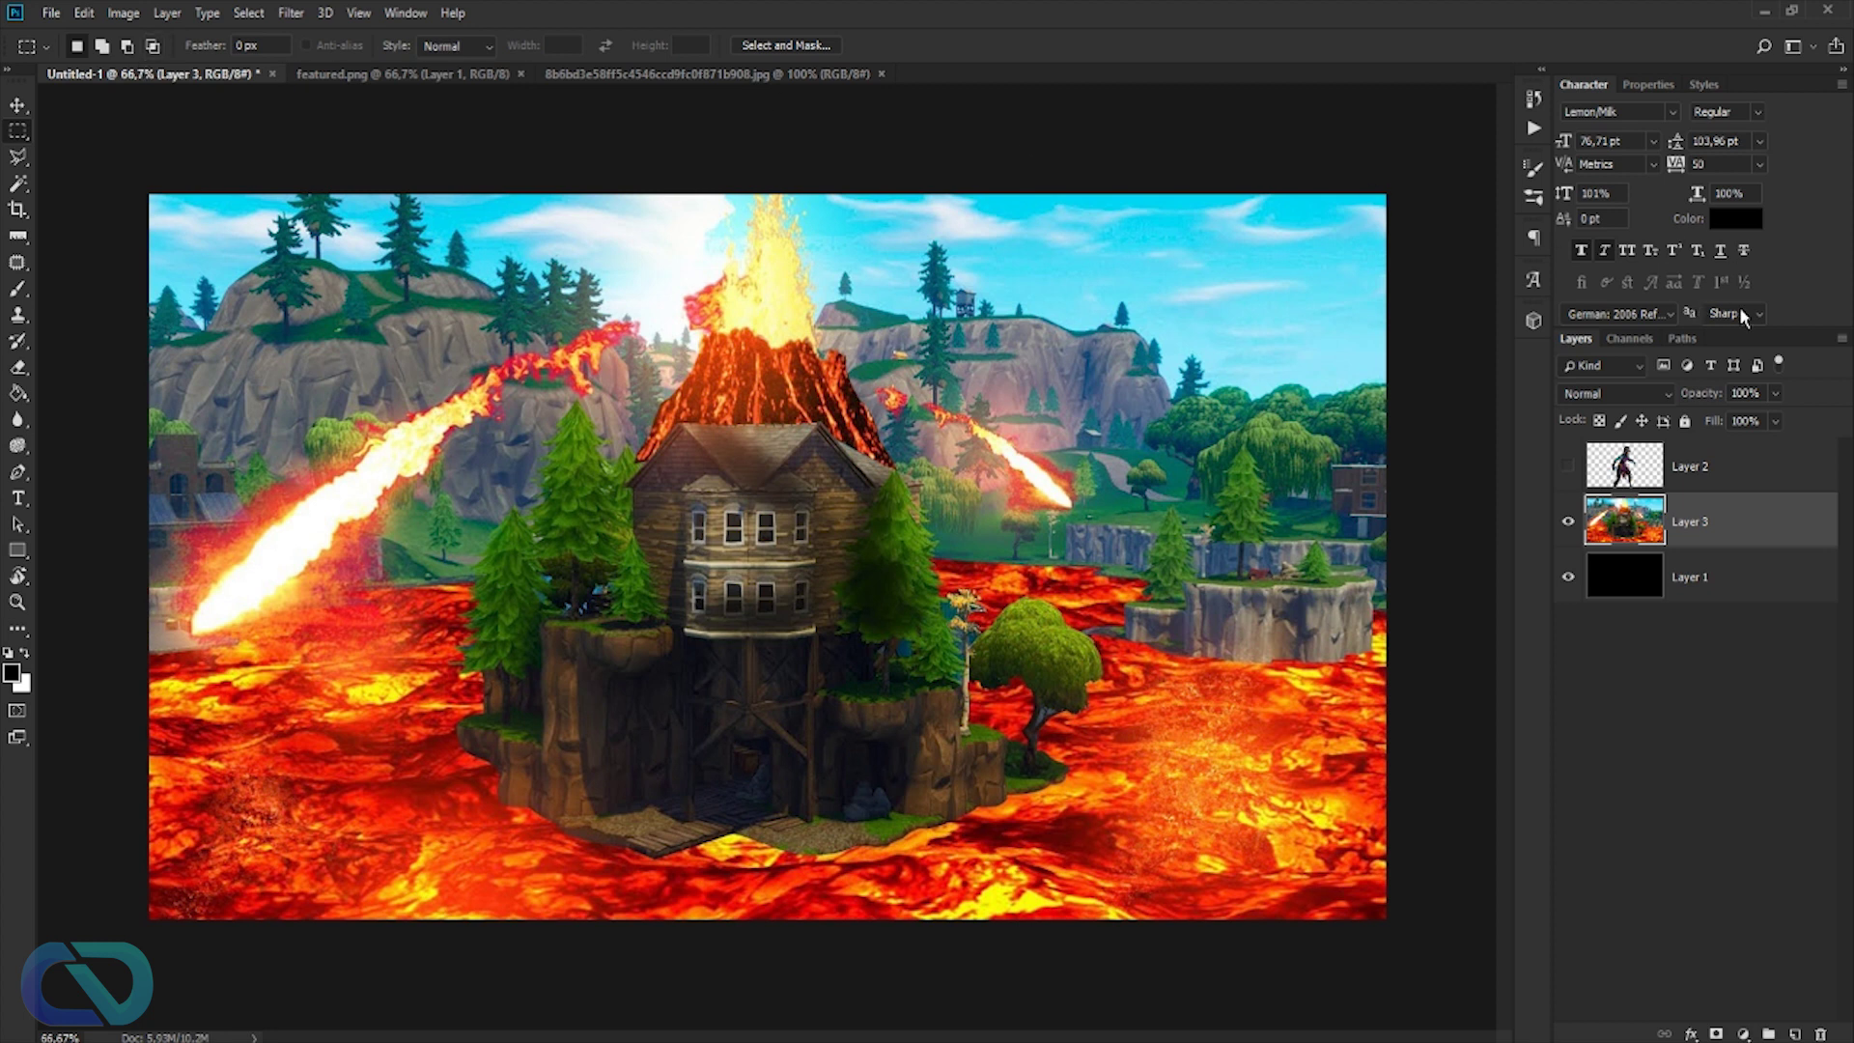
pyautogui.click(126, 13)
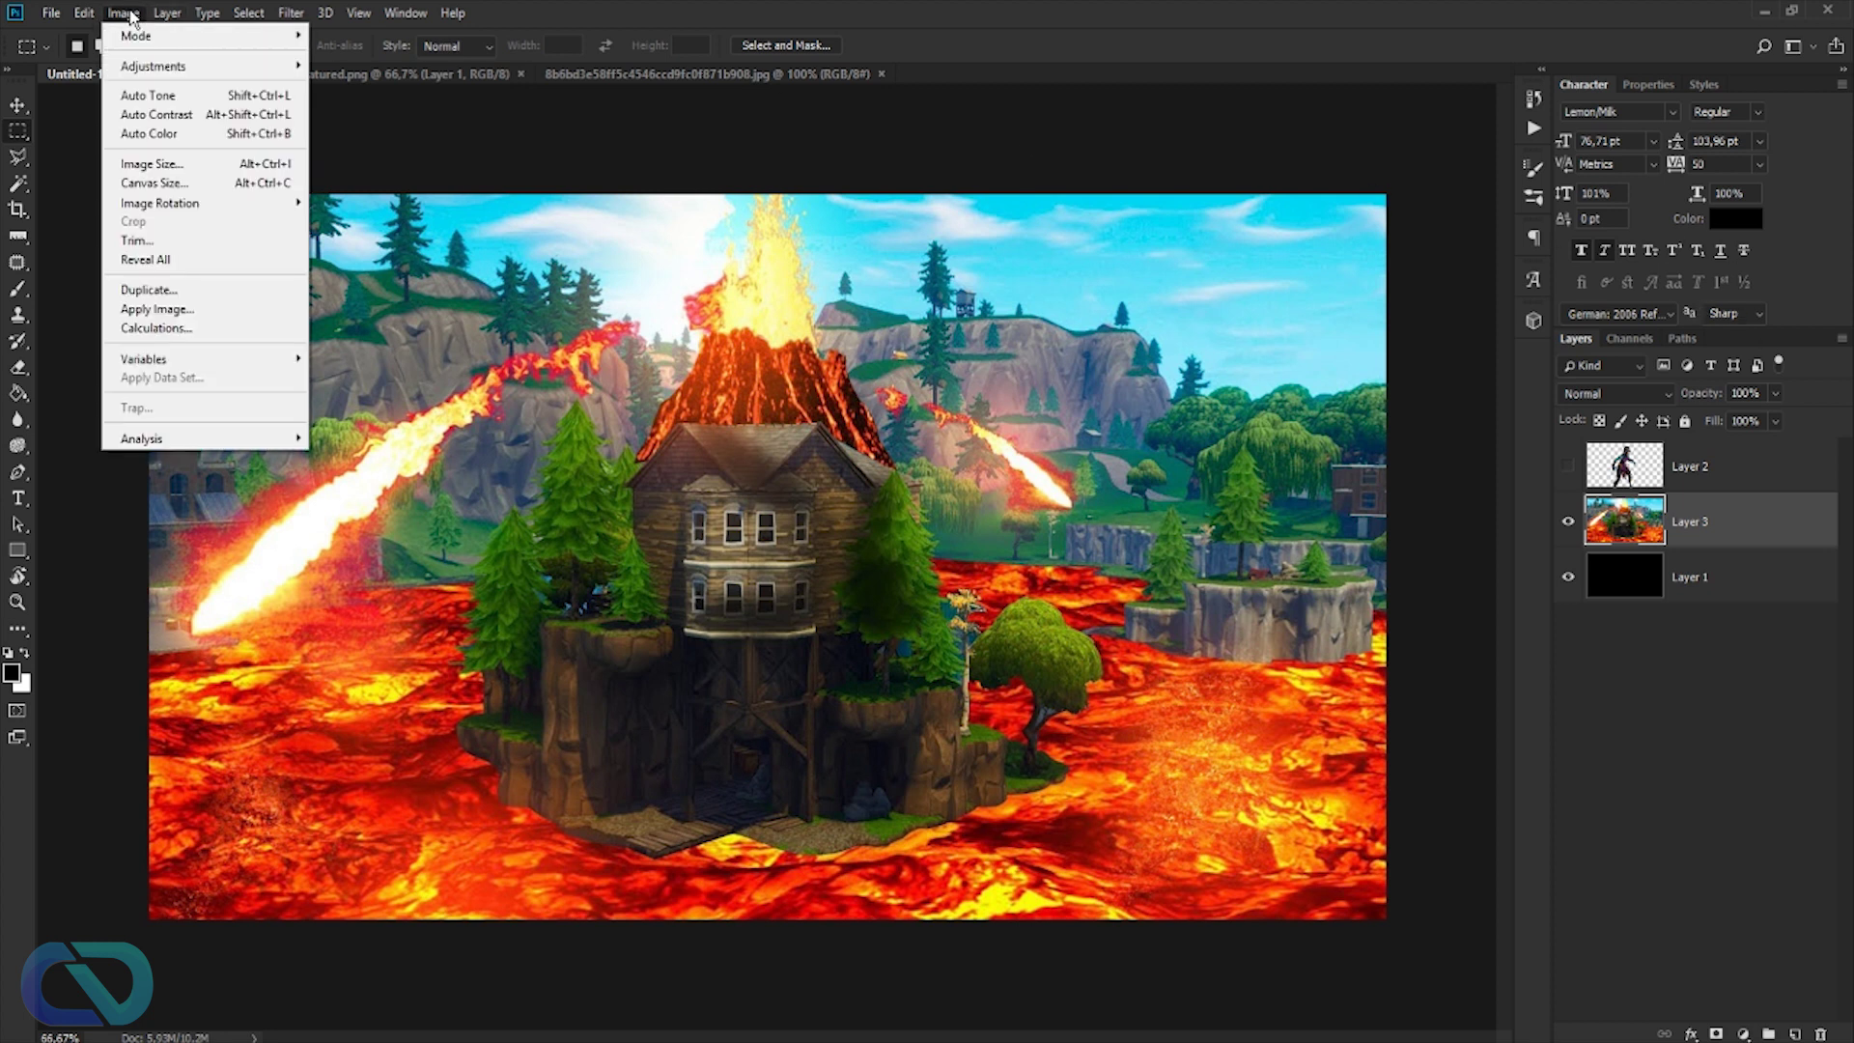
pyautogui.moveTo(154, 65)
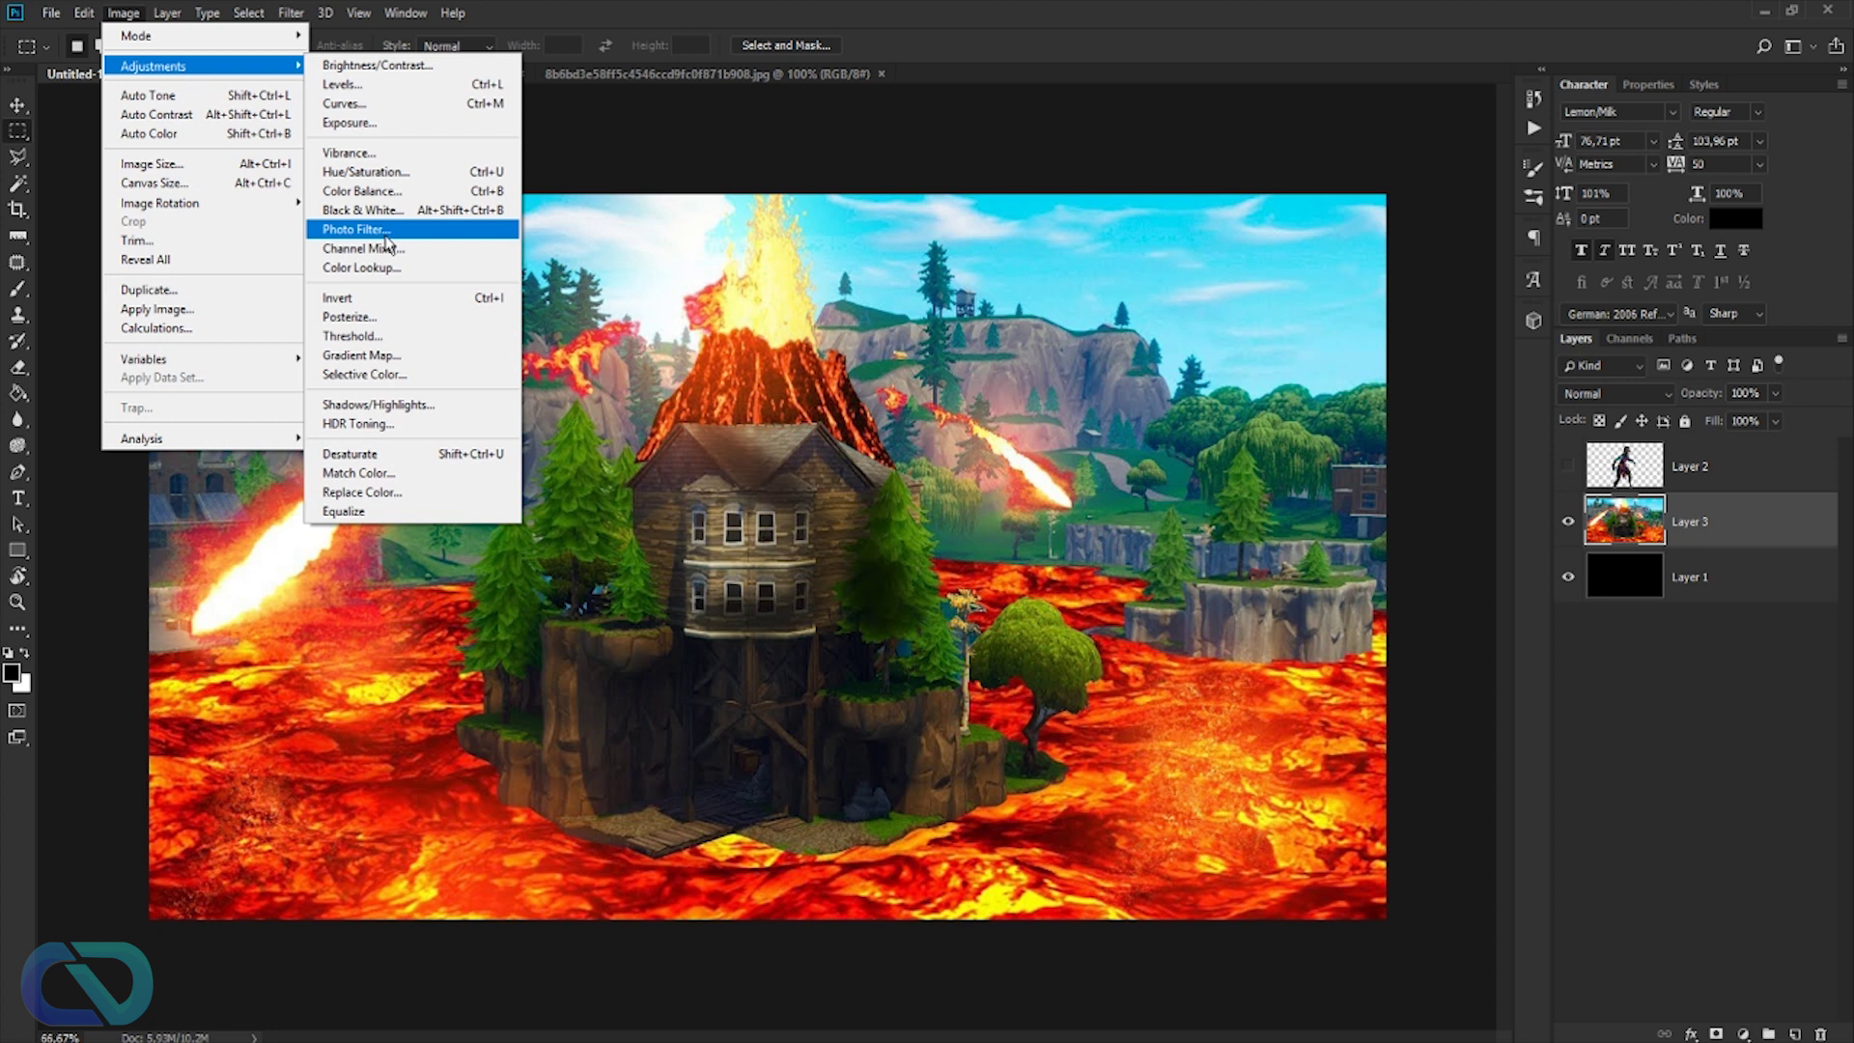
pyautogui.click(384, 177)
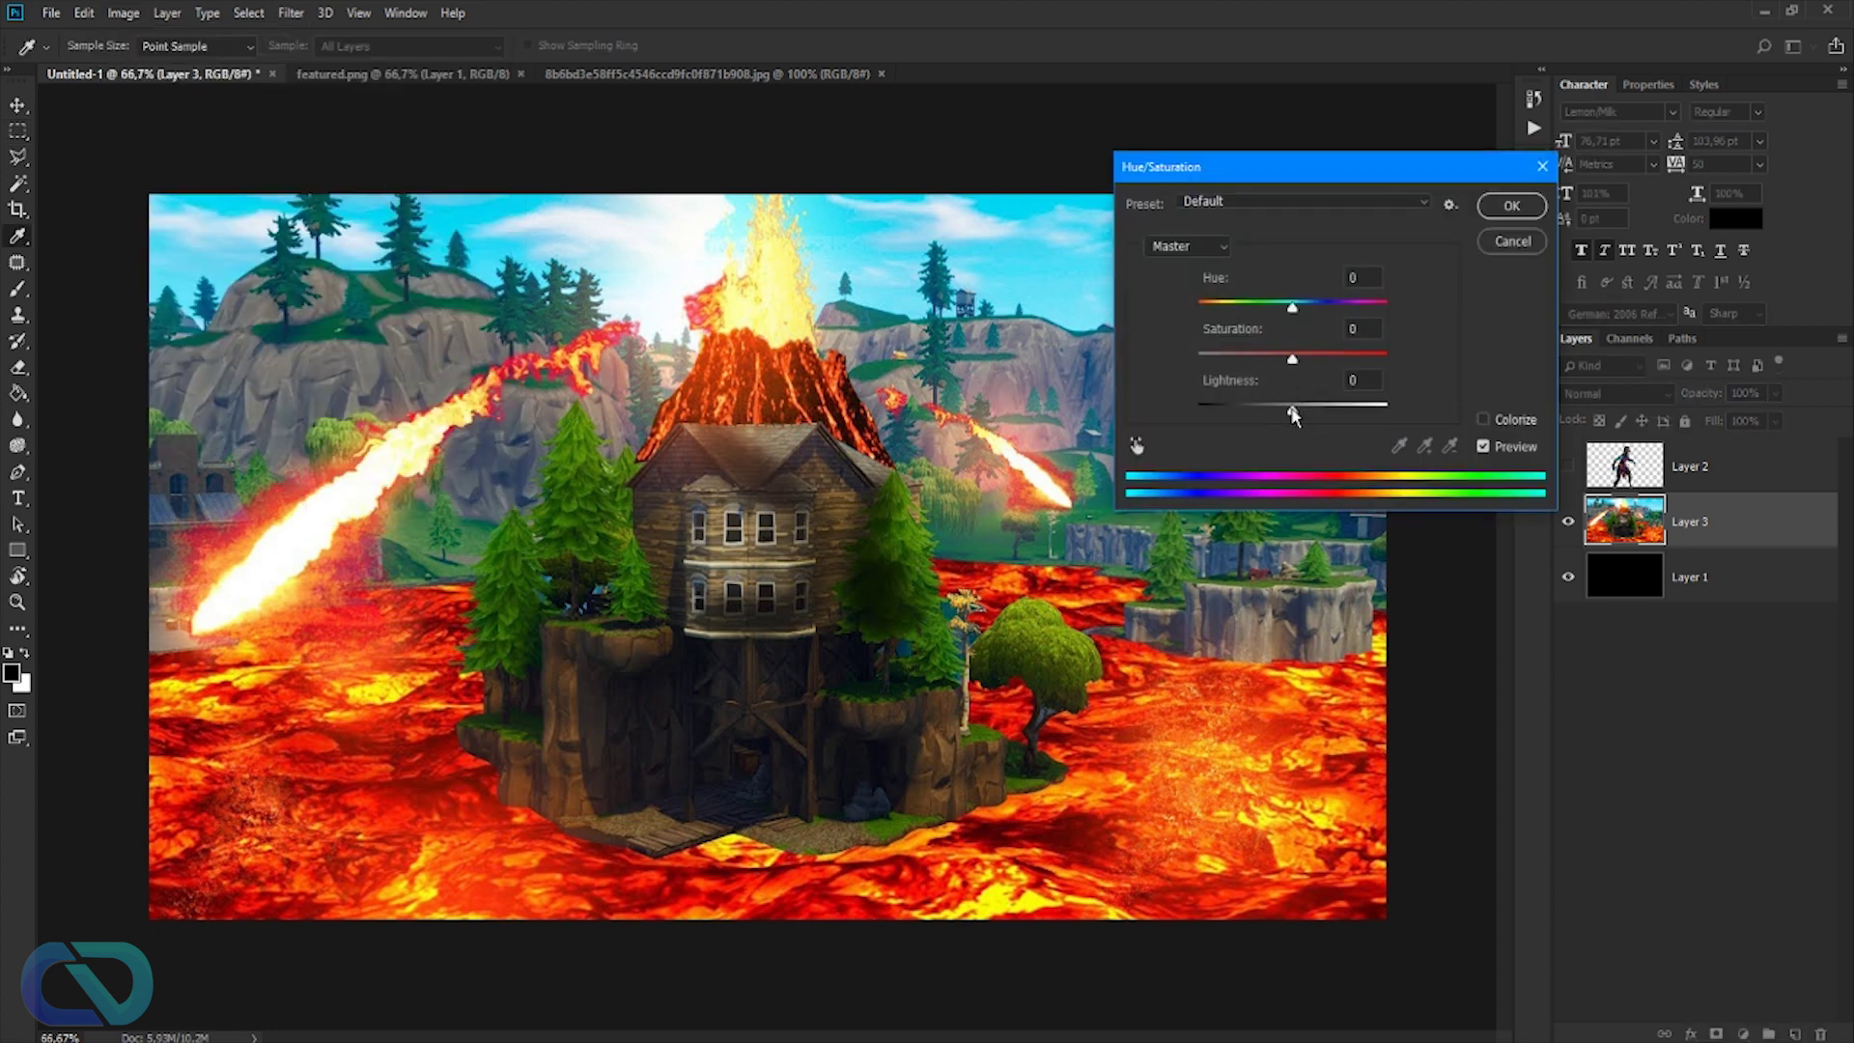
pyautogui.moveTo(1292, 363); pyautogui.dragTo(1164, 383)
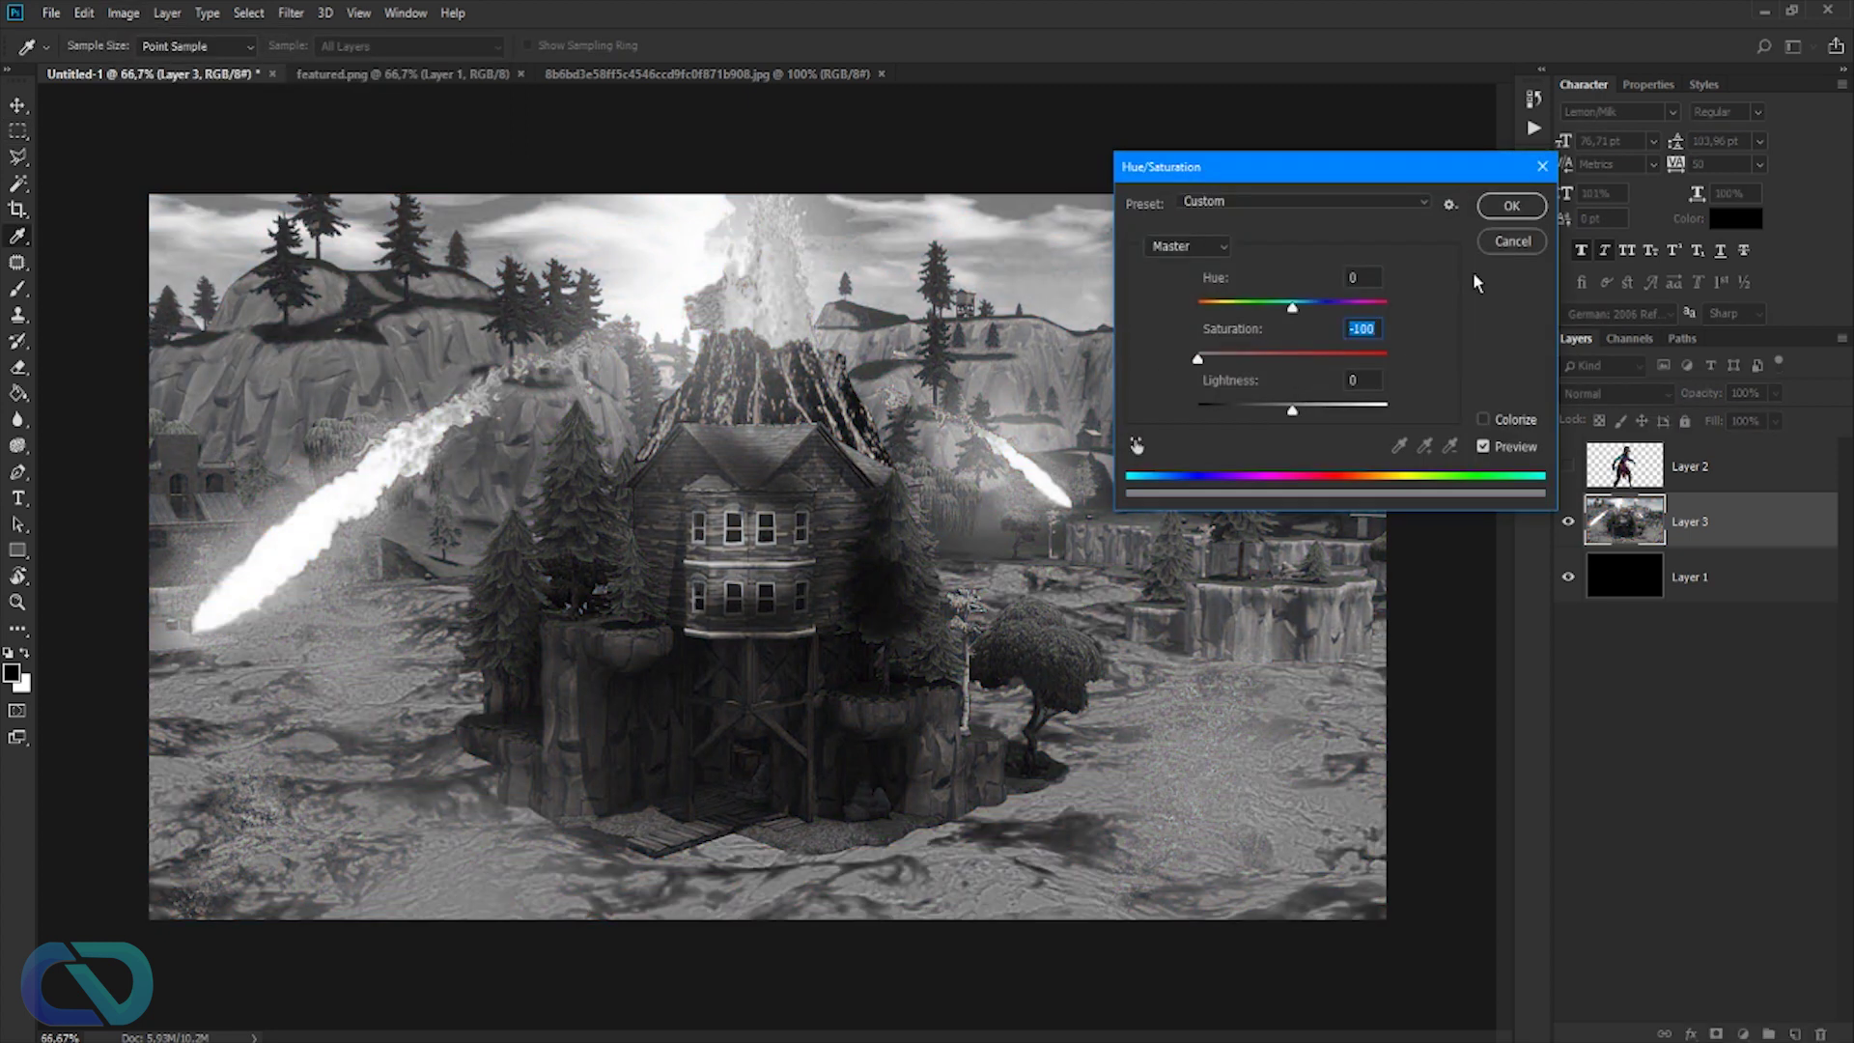
pyautogui.click(1509, 205)
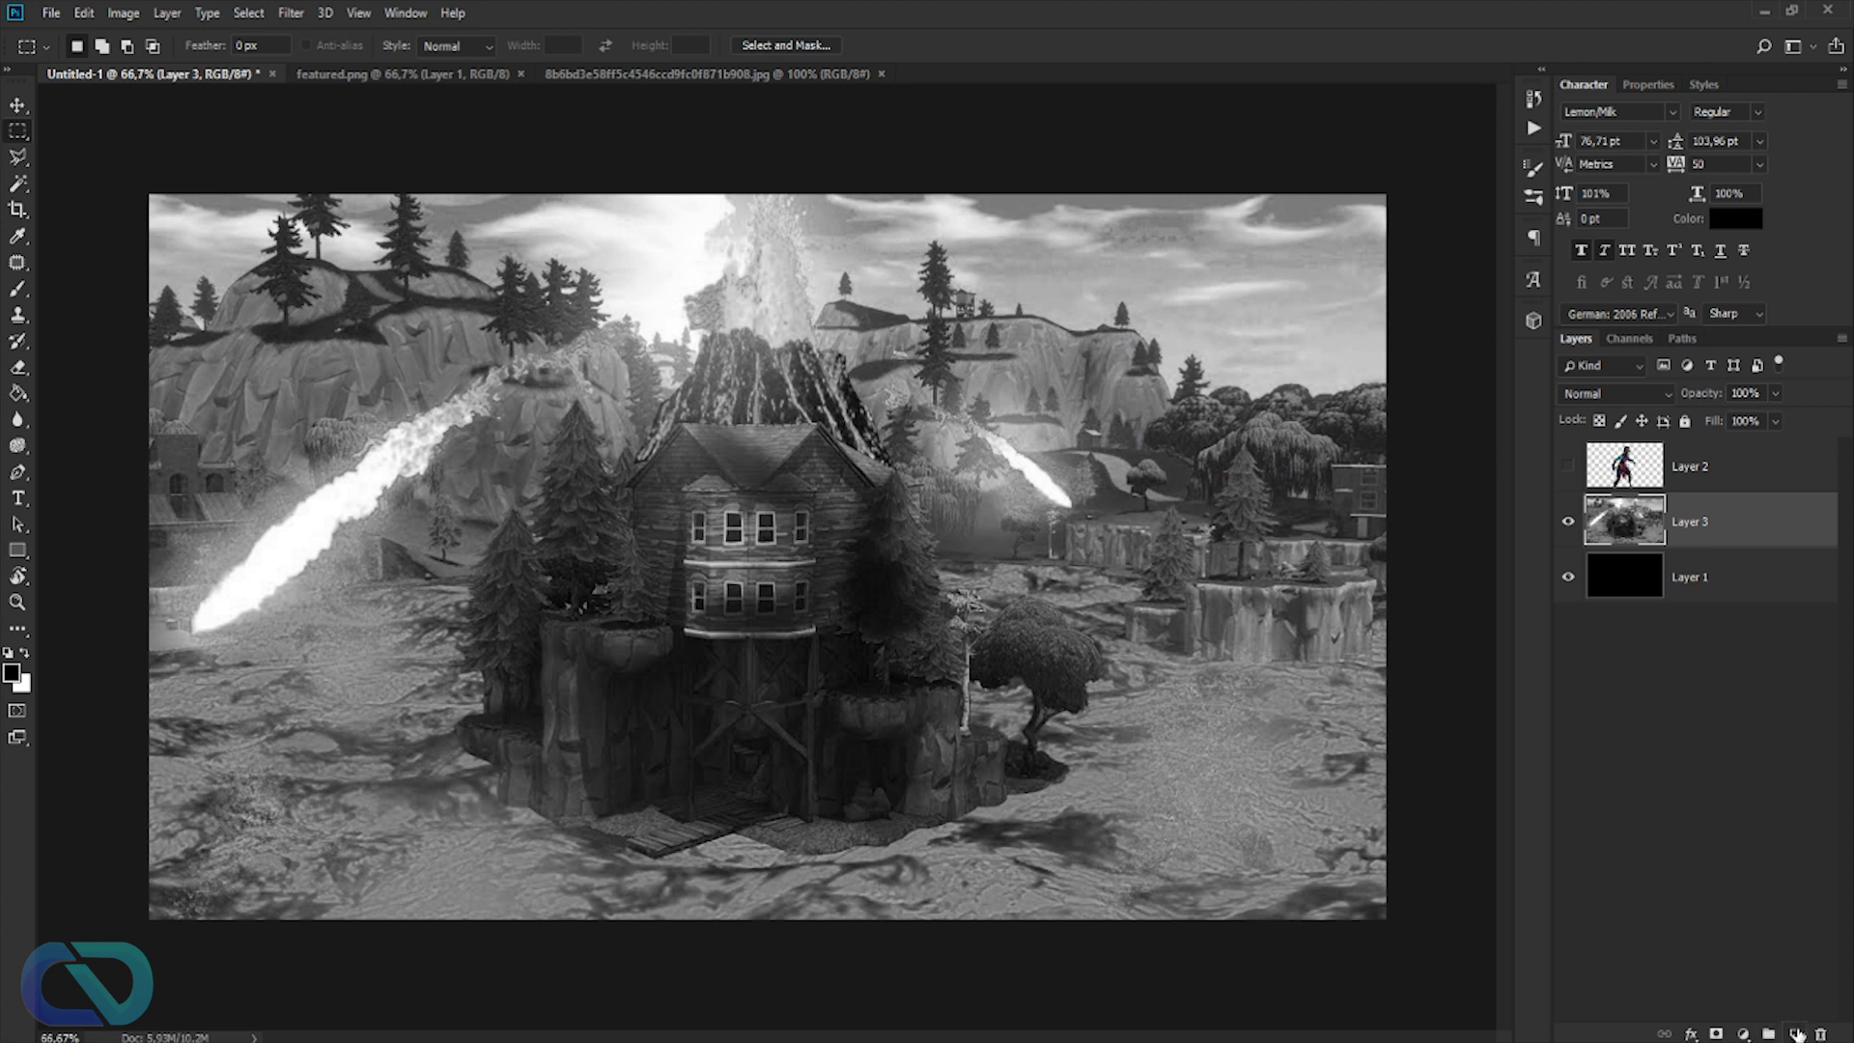
# - Add an empty layer above the desaturated landscape and set up the Gradient tool with the Foreground to Transparent gradient
pyautogui.click(1794, 1033)
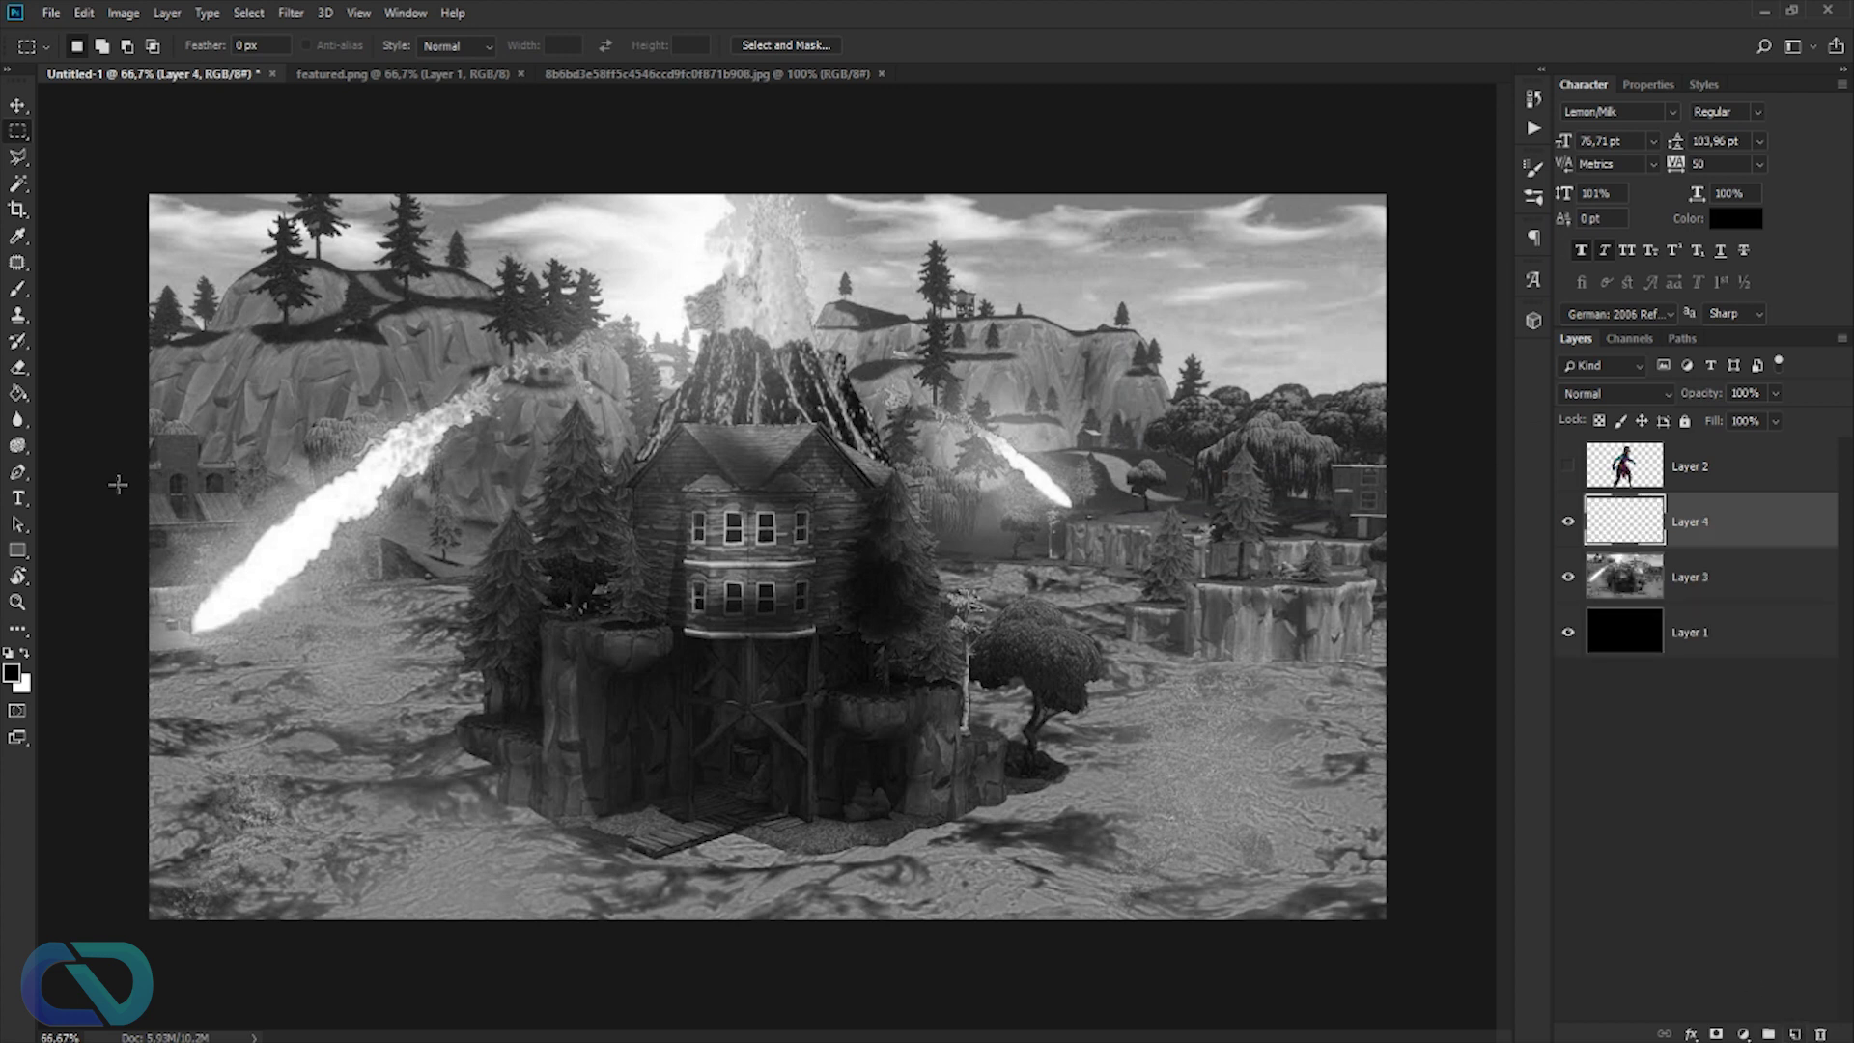
pyautogui.click(17, 393)
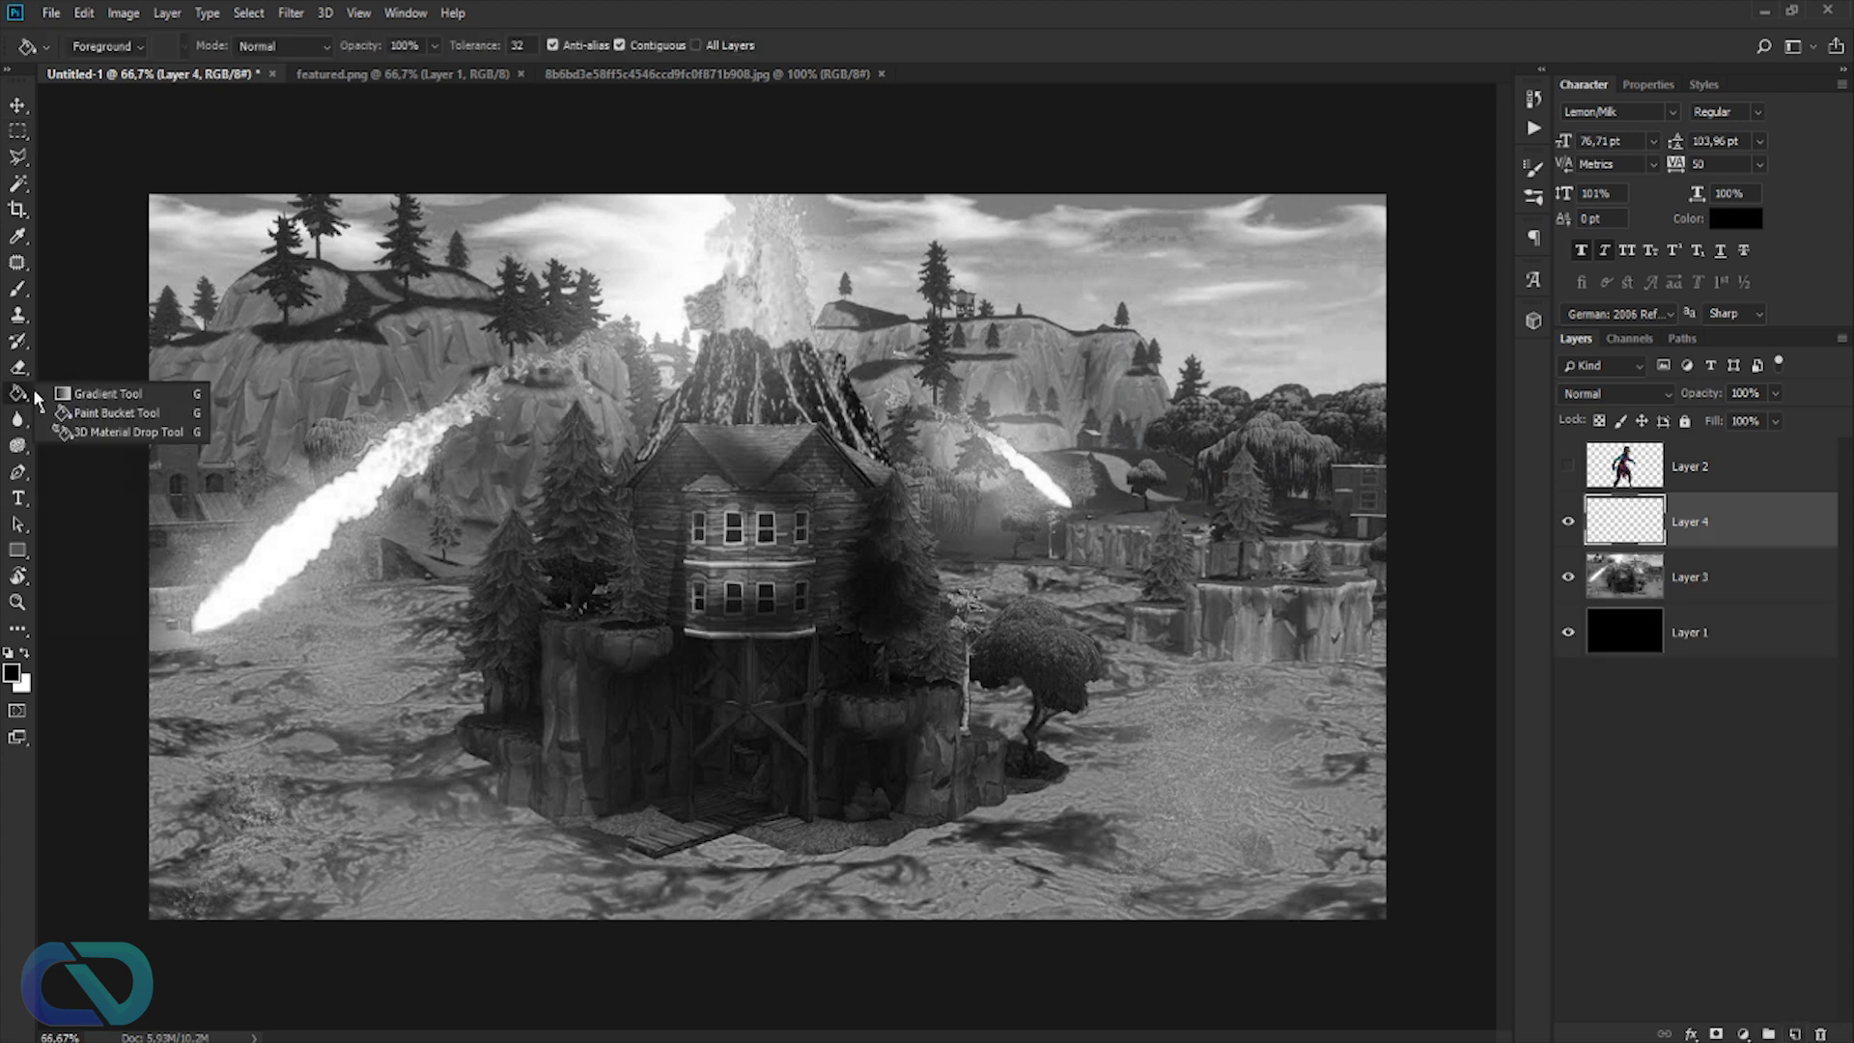
pyautogui.click(108, 393)
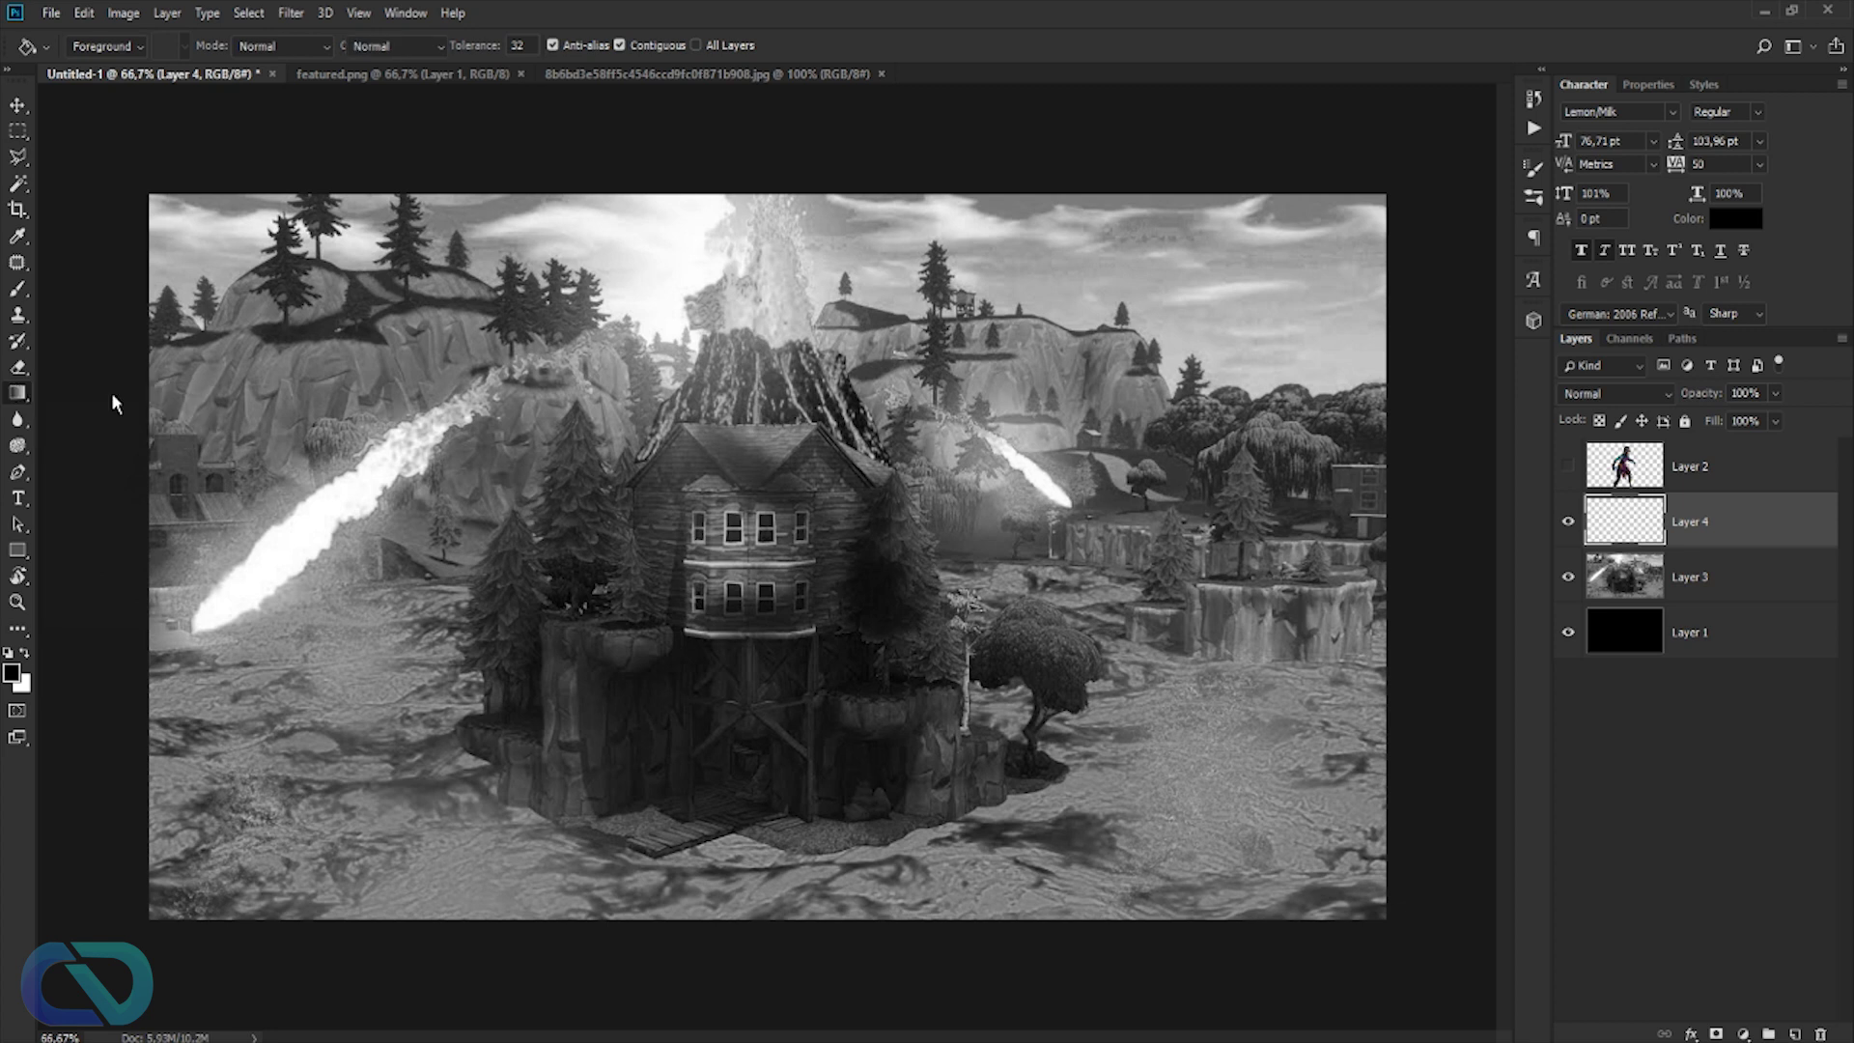
pyautogui.click(100, 45)
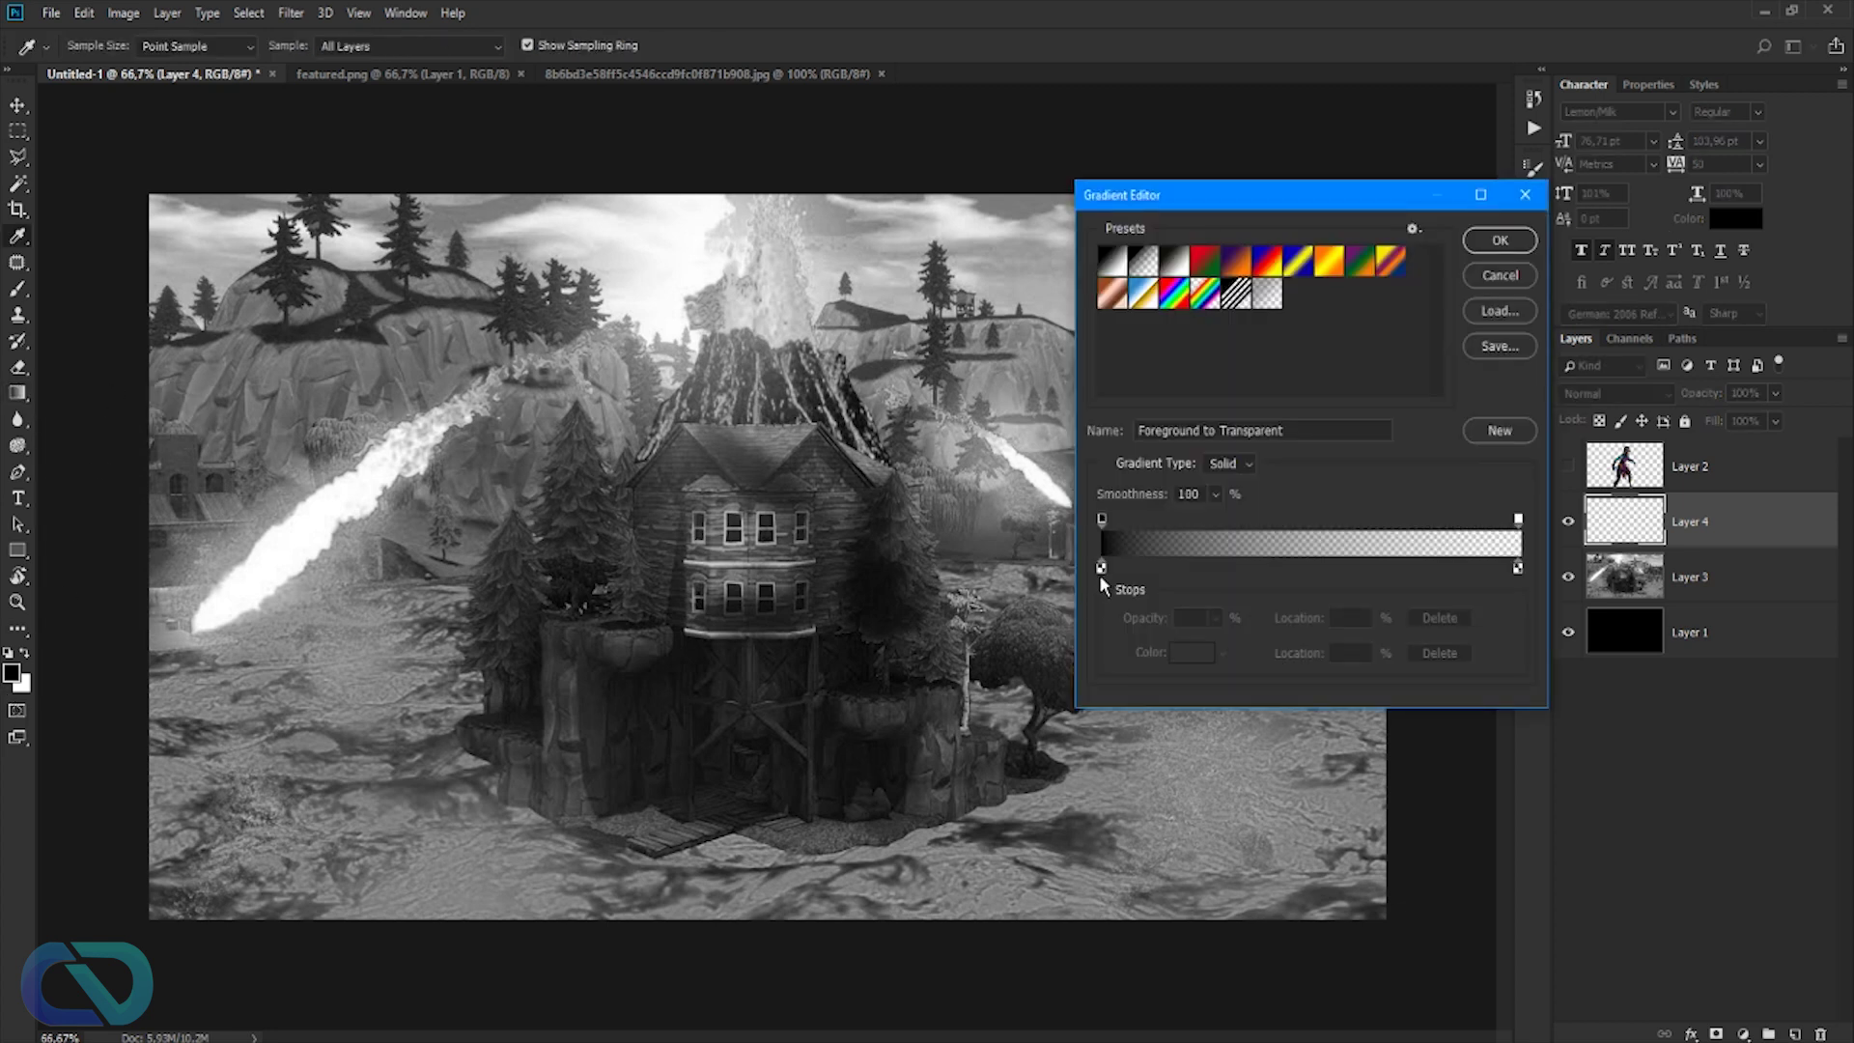
pyautogui.doubleClick(1101, 568)
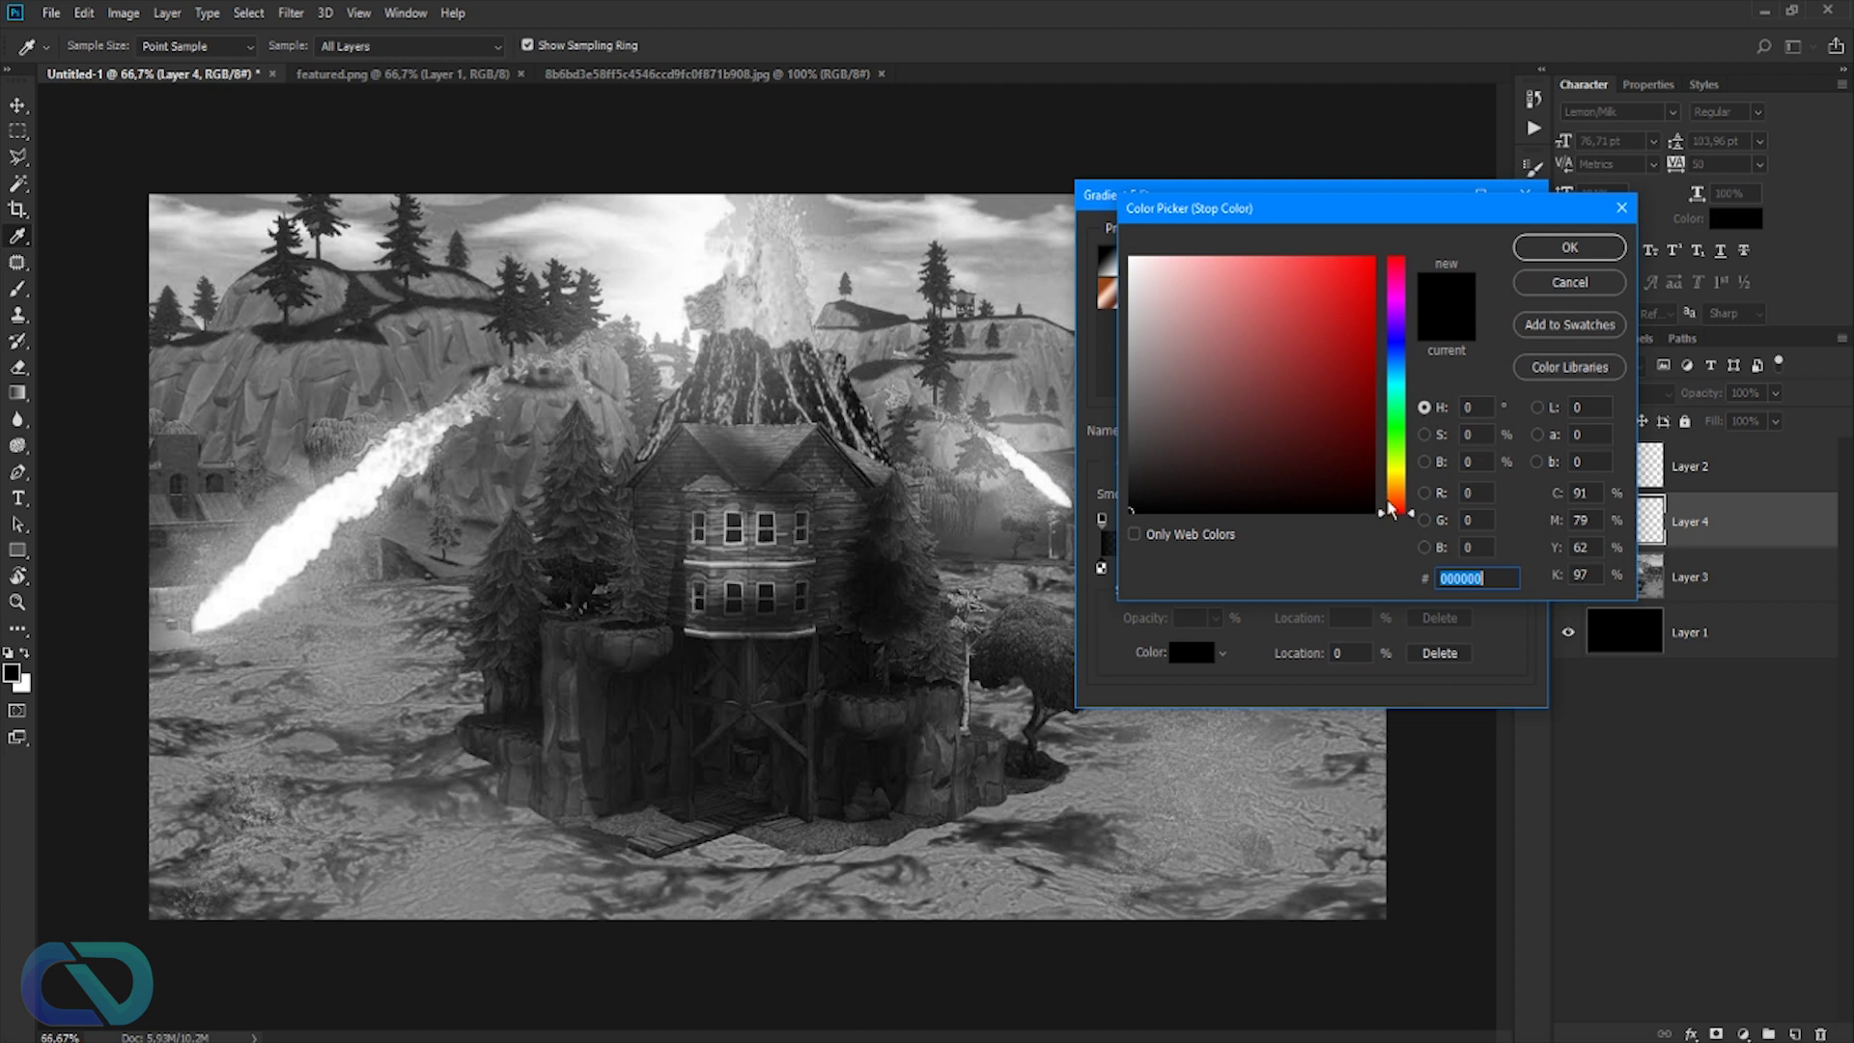
pyautogui.moveTo(1391, 502); pyautogui.dragTo(1402, 494)
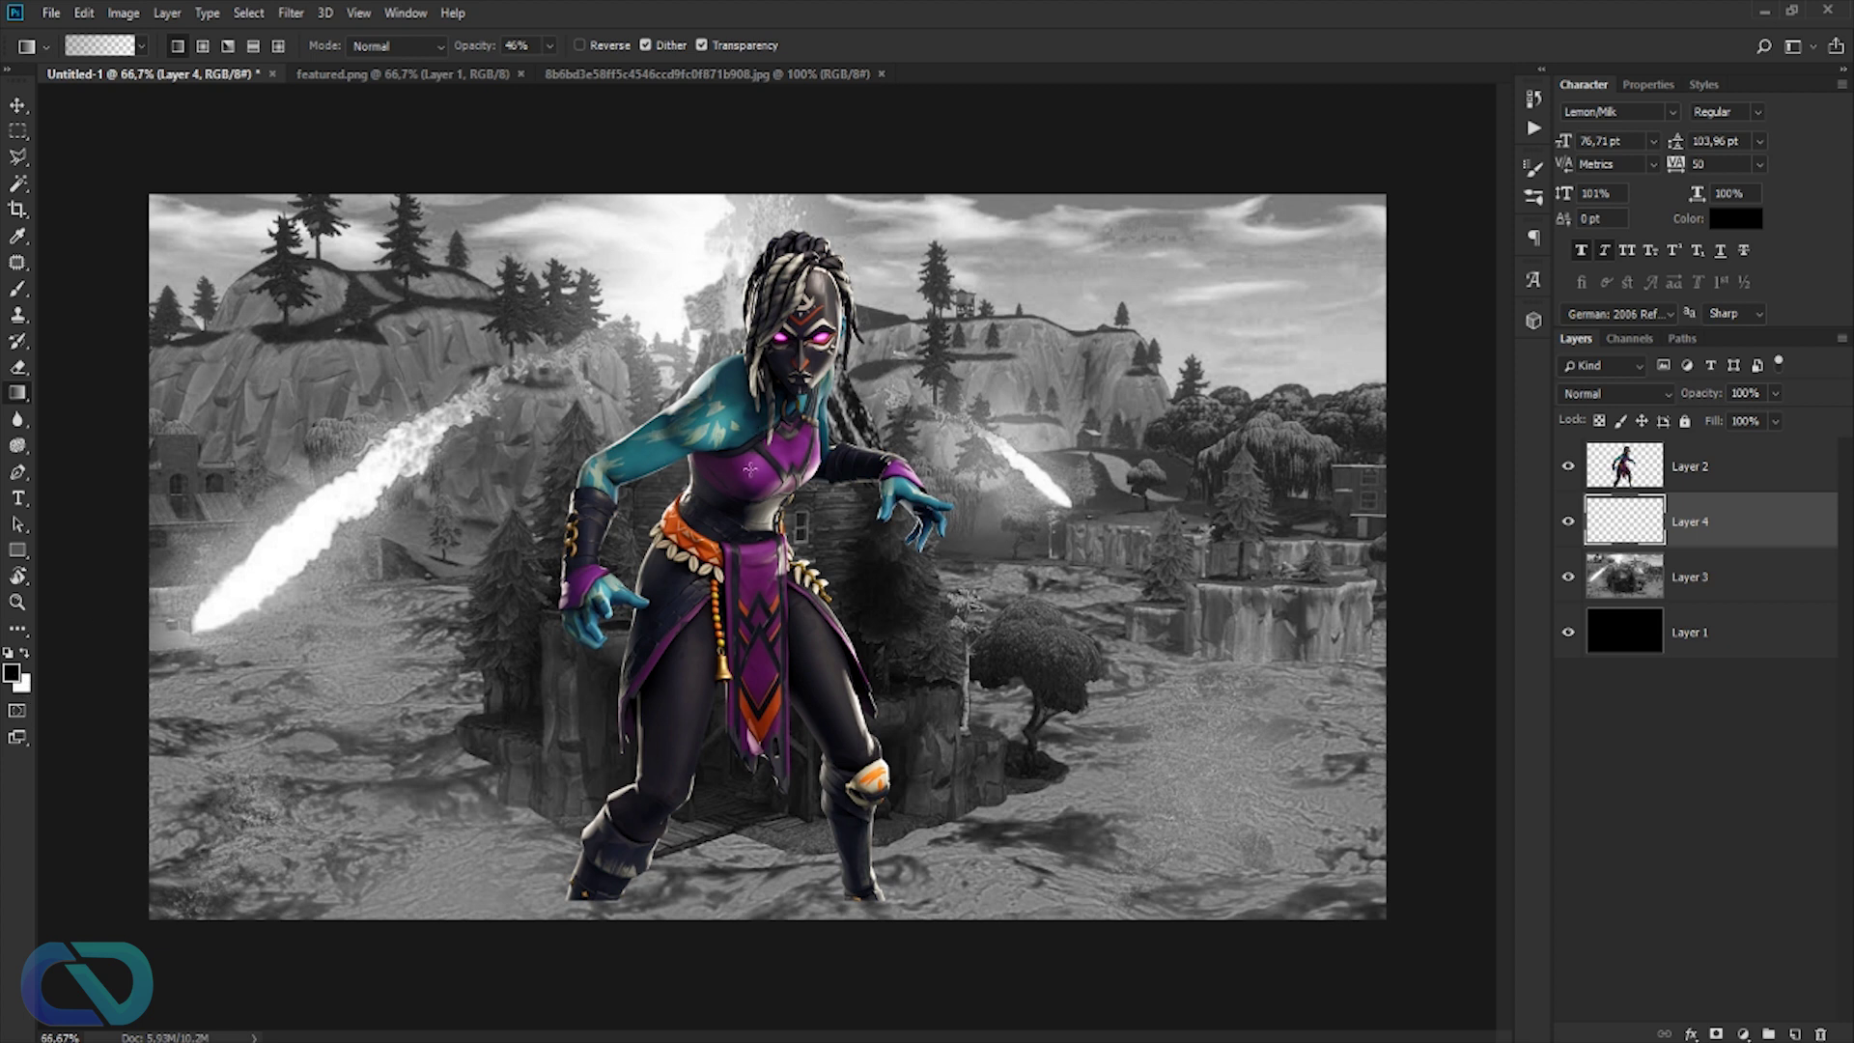
# - Sample purple #782680 from the character's top as the background colour and teal #236973 from the arm as the foreground colour
pyautogui.click(12, 673)
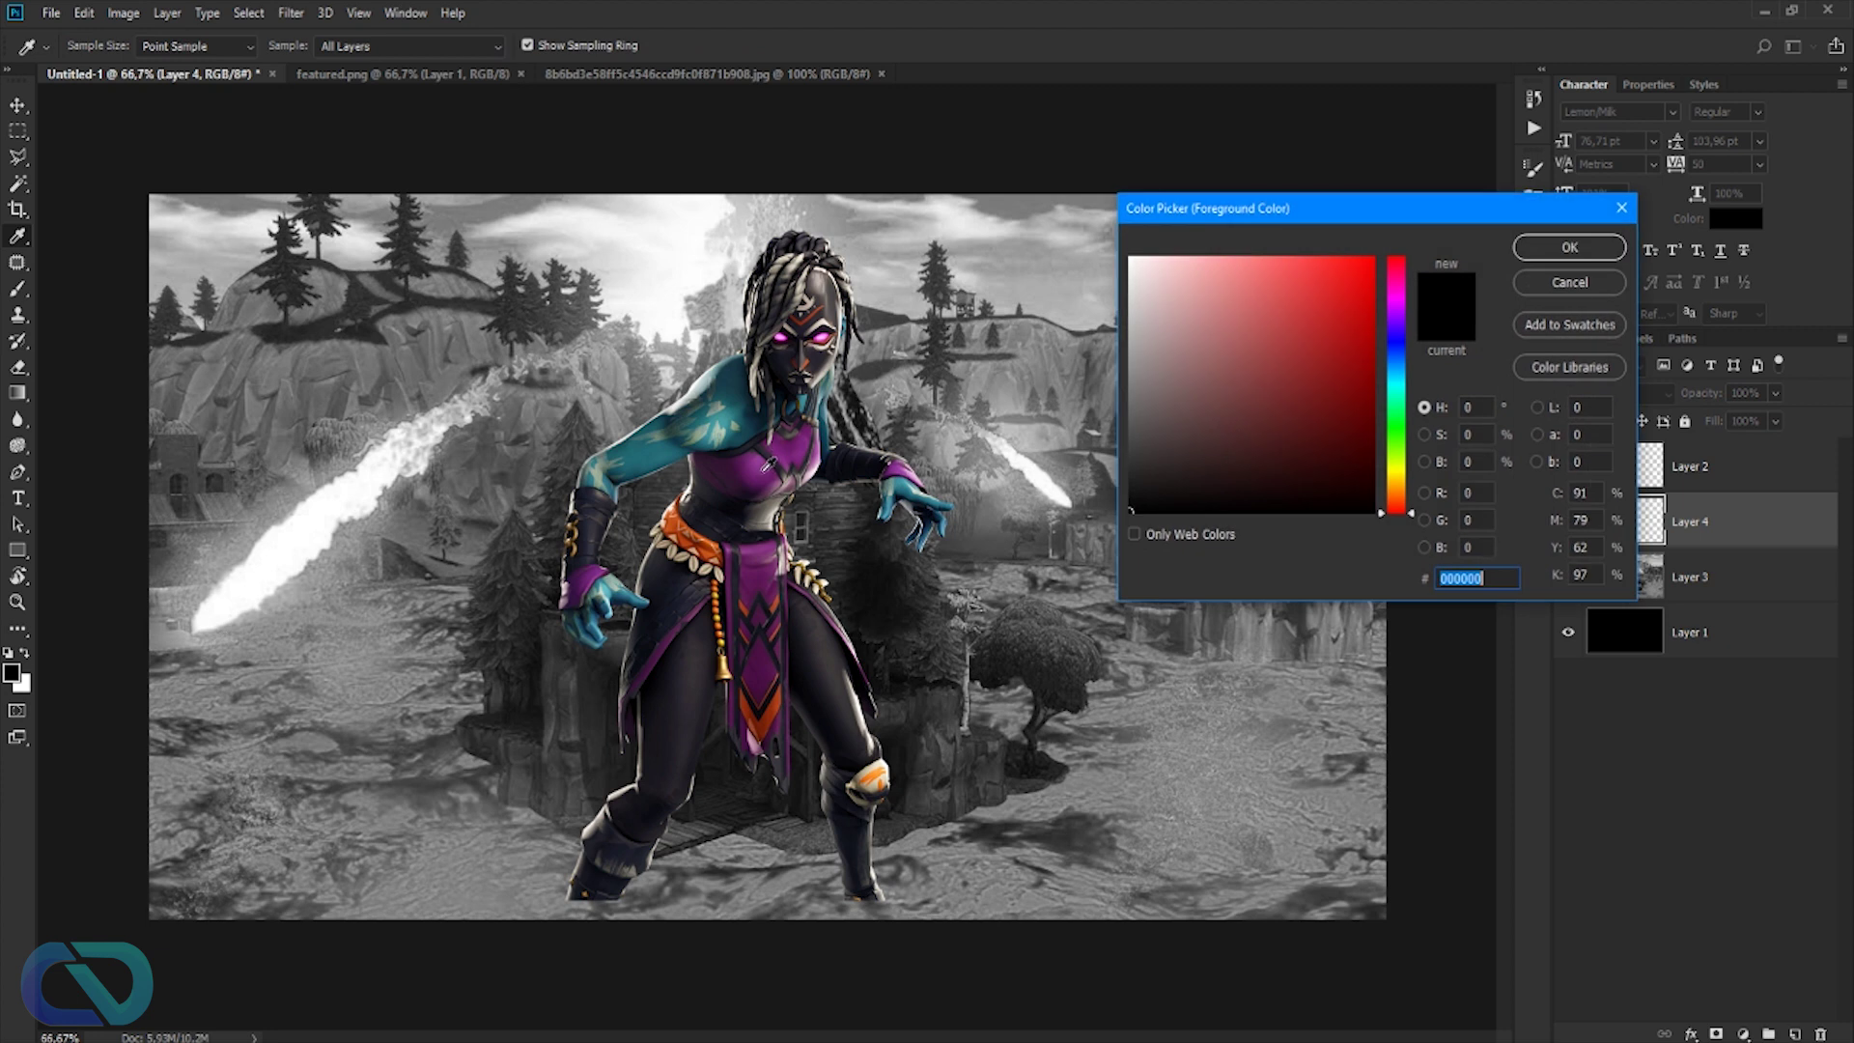
pyautogui.click(774, 466)
pyautogui.click(1570, 247)
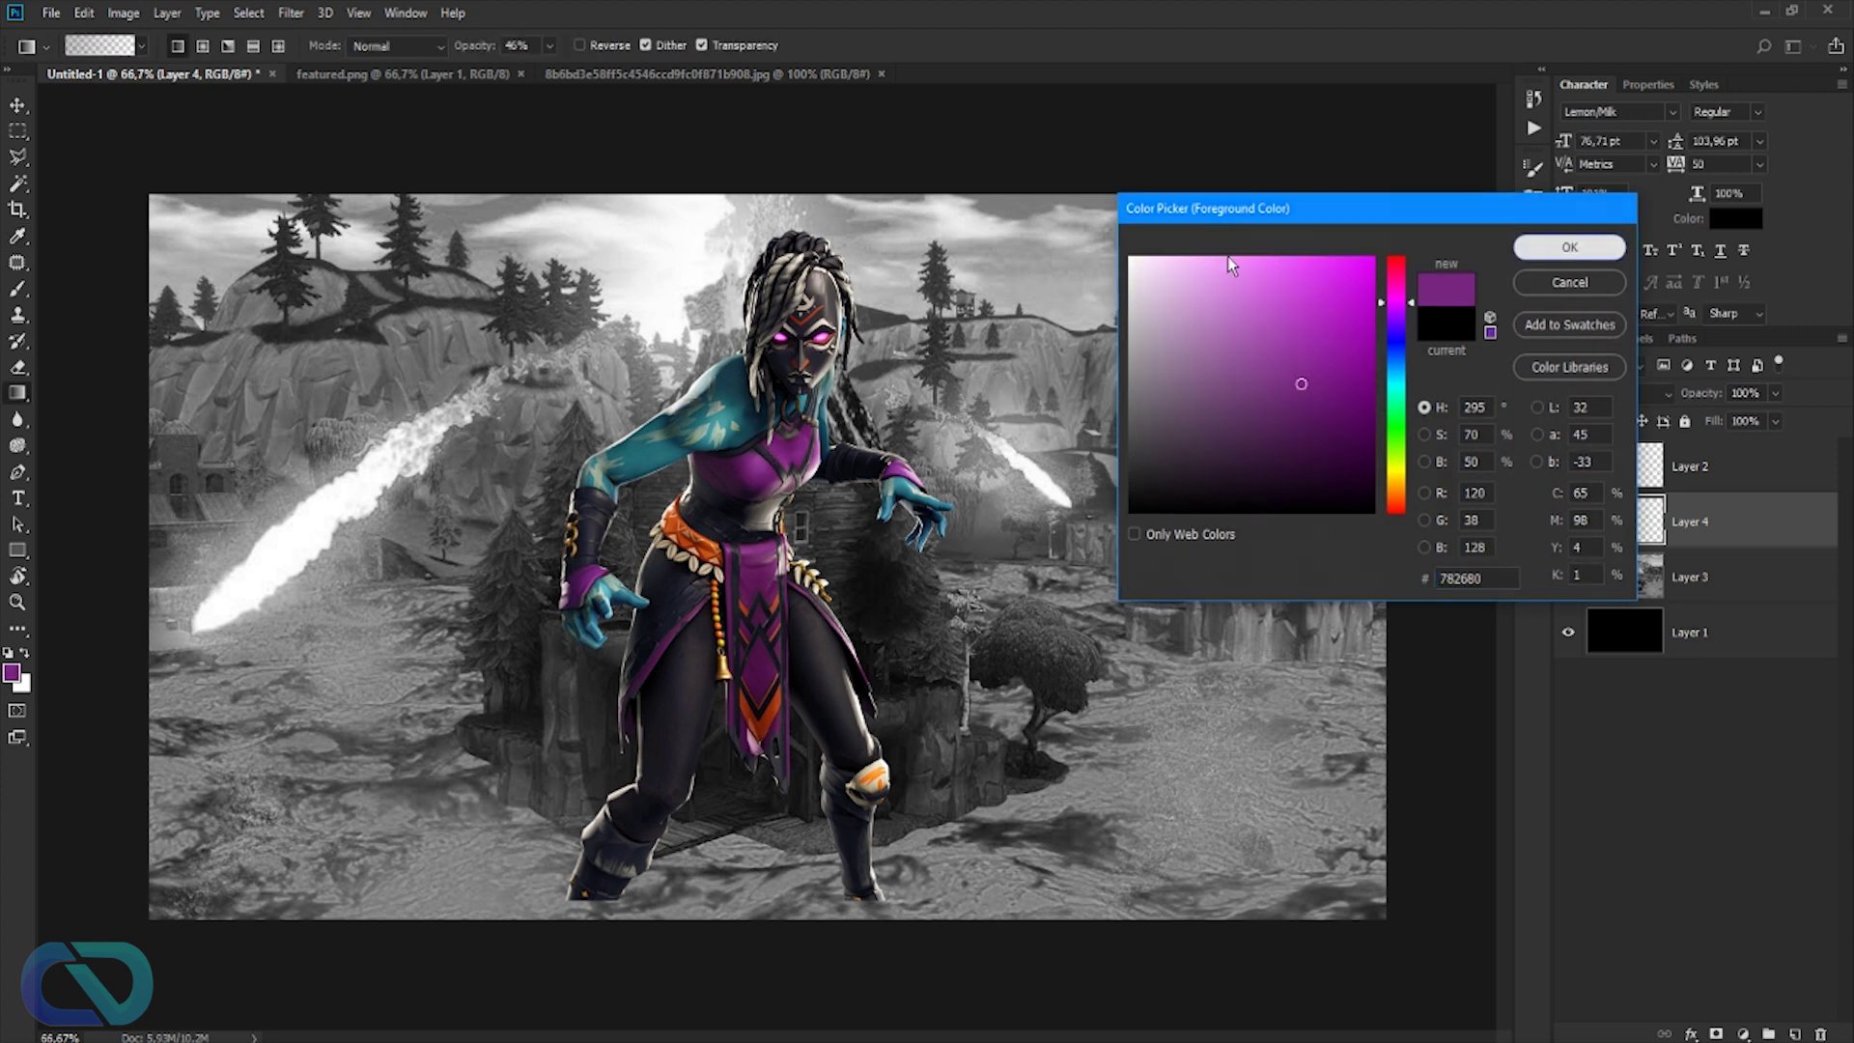
pyautogui.click(26, 657)
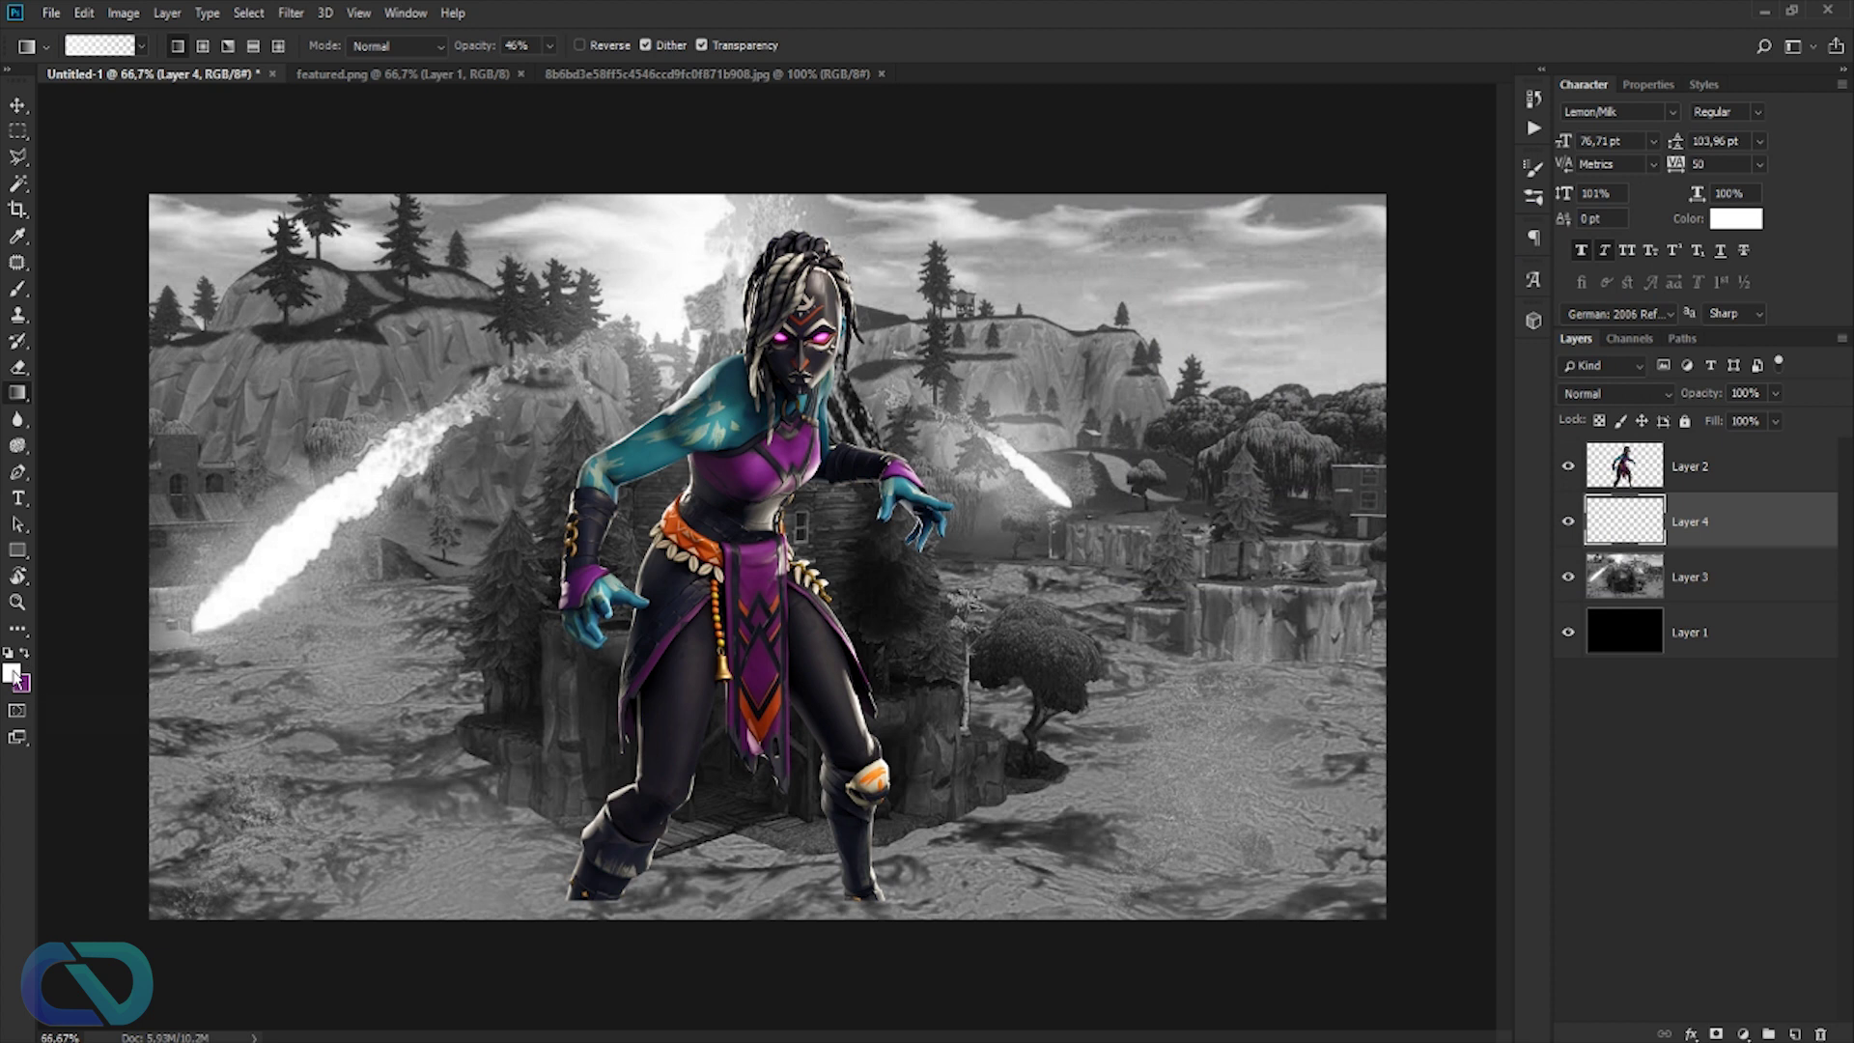
pyautogui.click(14, 675)
pyautogui.click(652, 446)
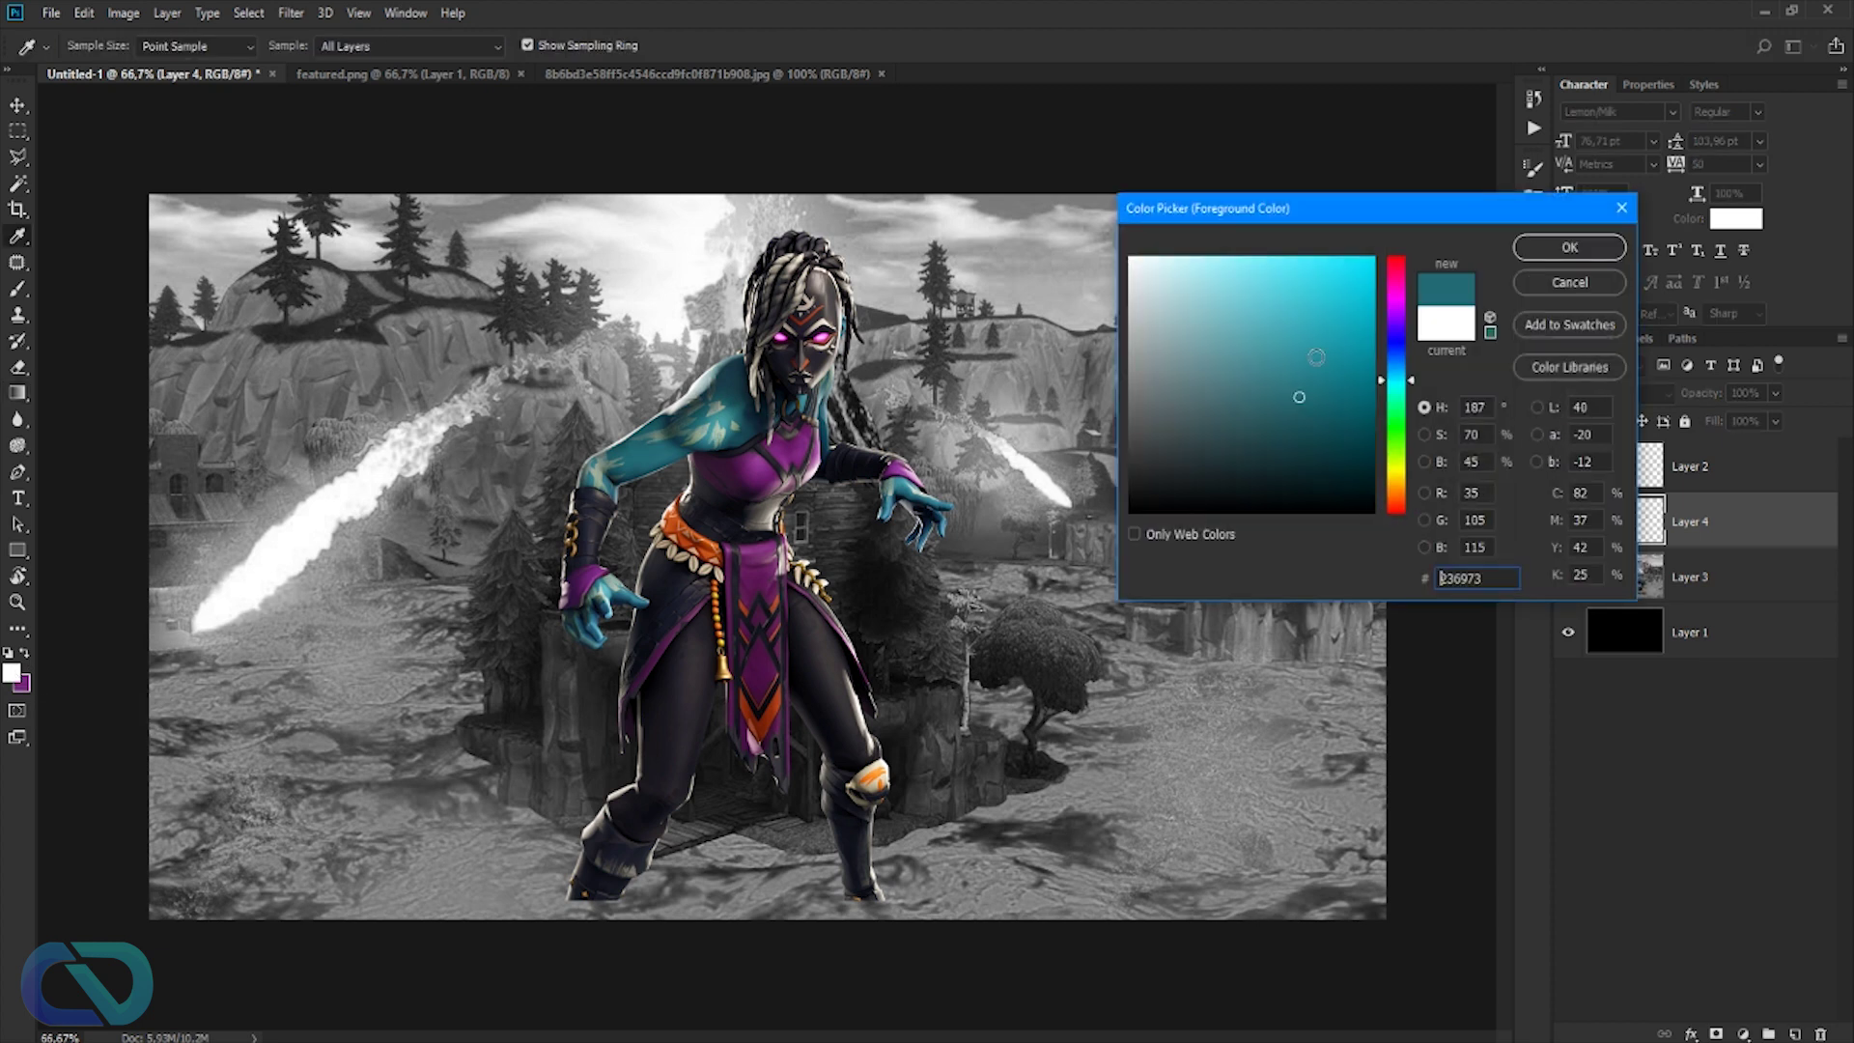
pyautogui.click(1568, 251)
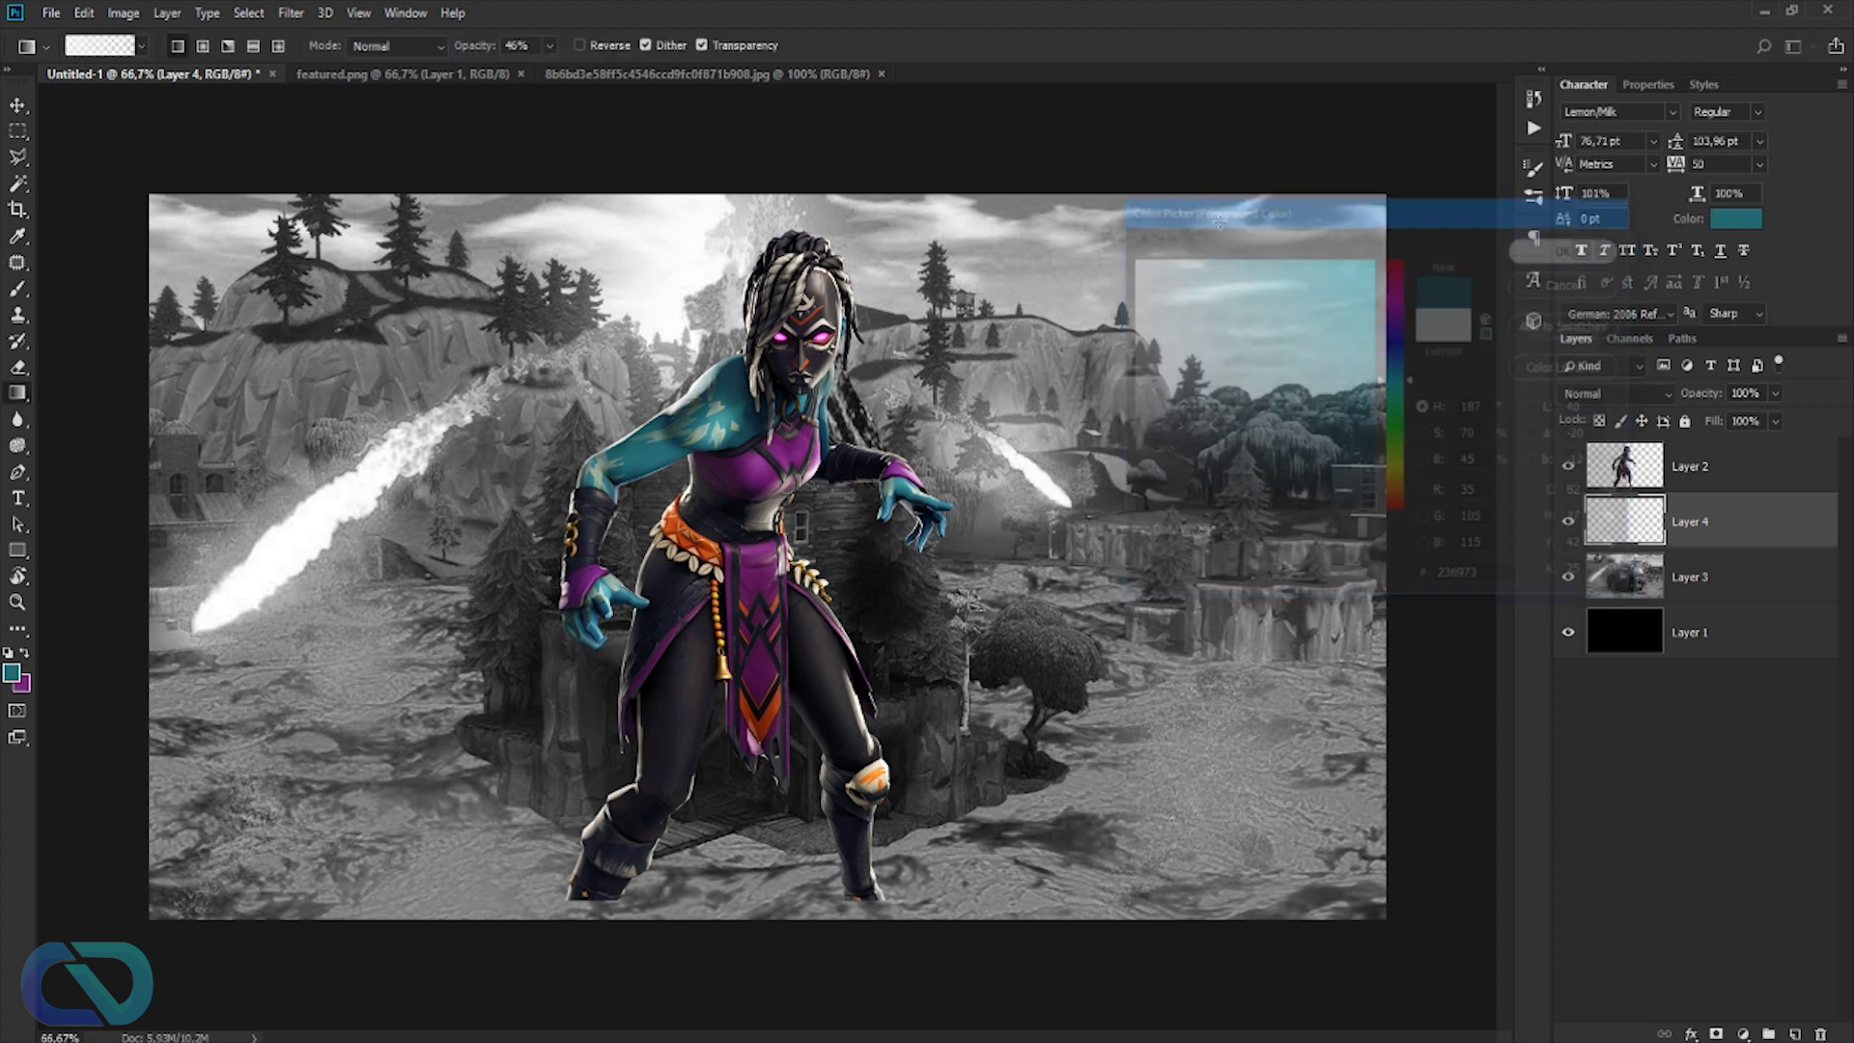
# - Swap the foreground and background colours so purple is in front, and hide the character layer
pyautogui.click(26, 655)
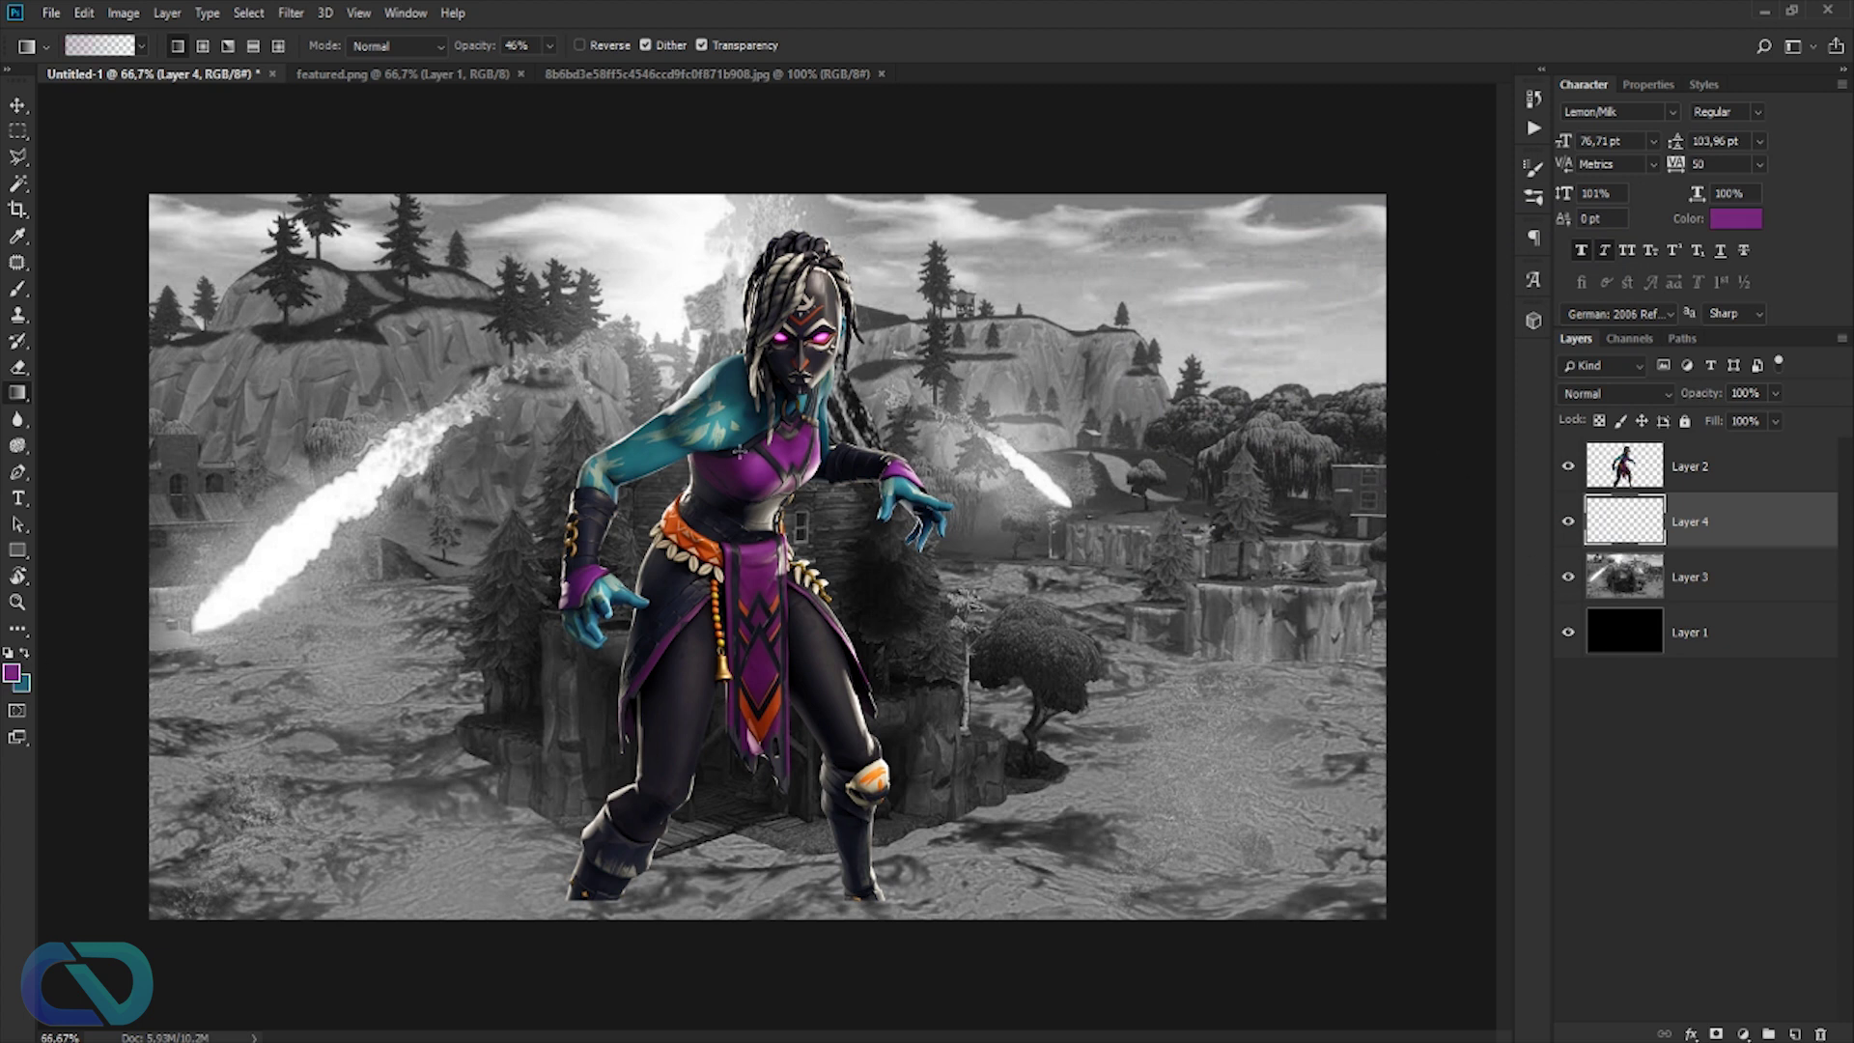
pyautogui.click(1568, 468)
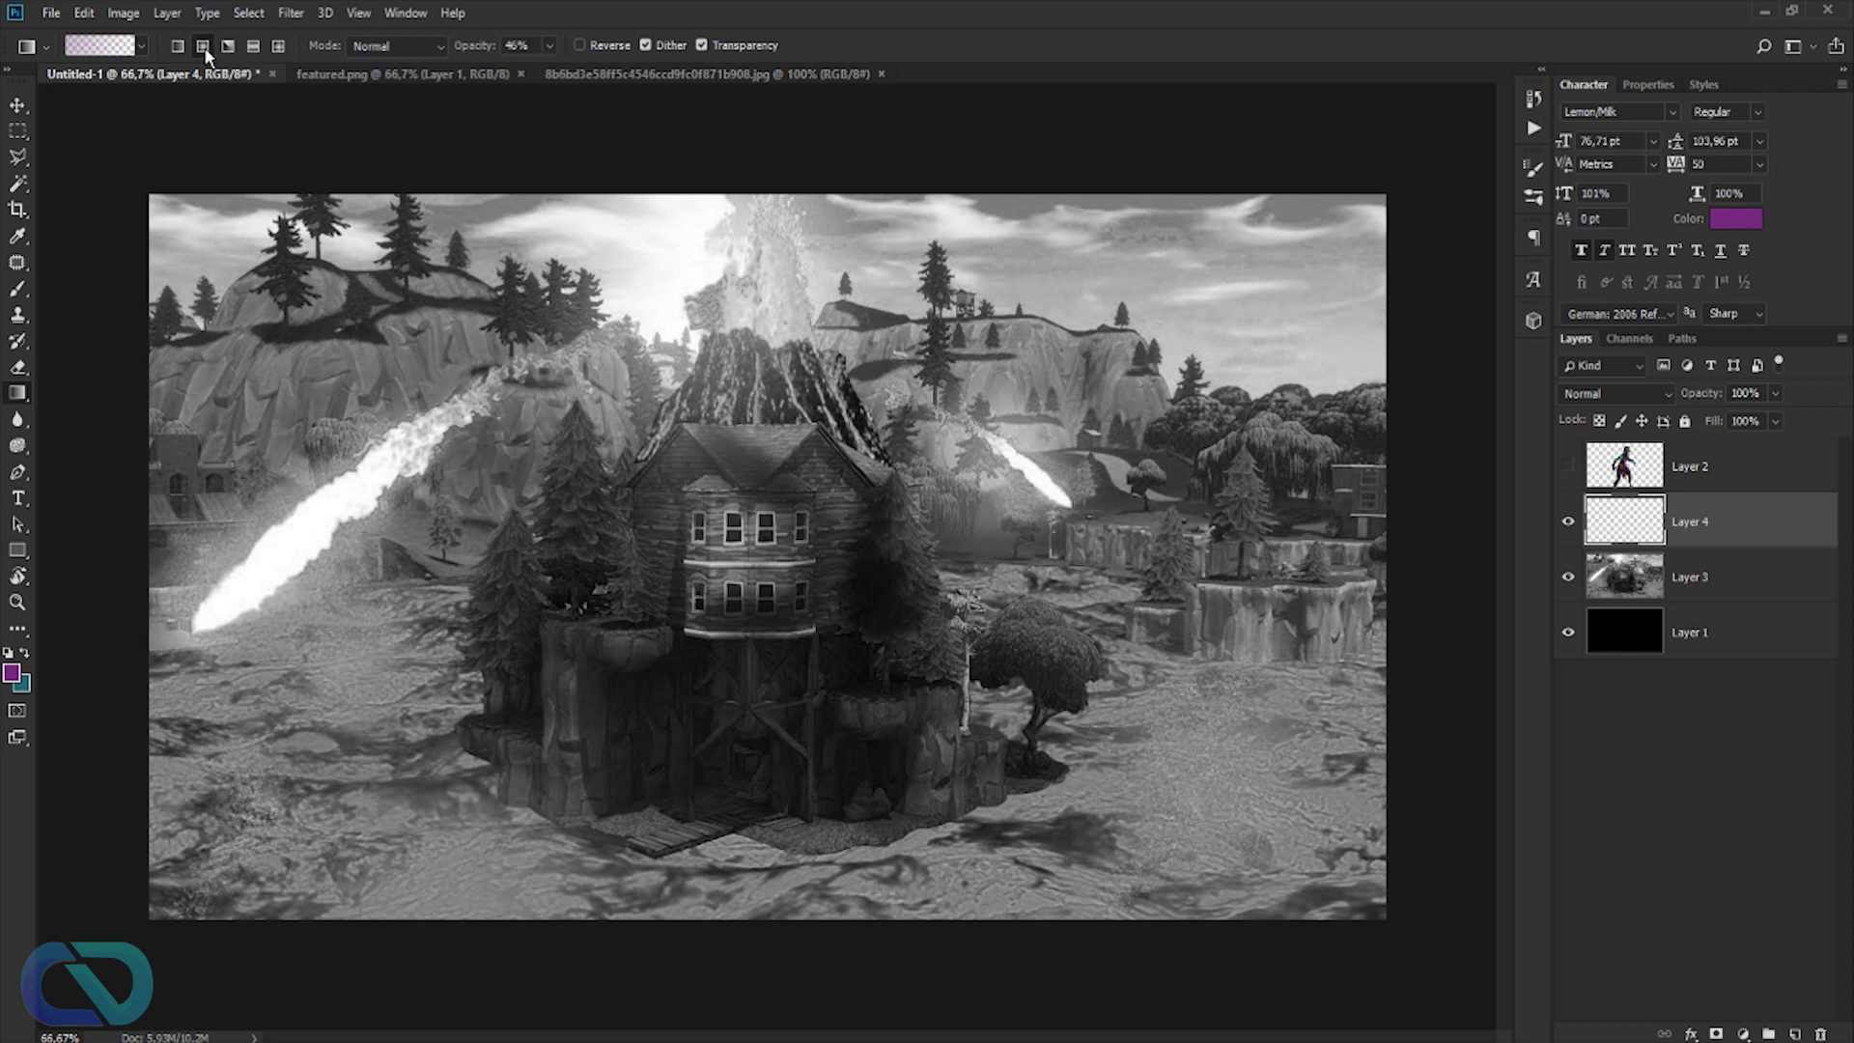
# - Set the Gradient tool to radial with a custom gradient from the sampled purple to dark purple #1b011e
pyautogui.click(100, 45)
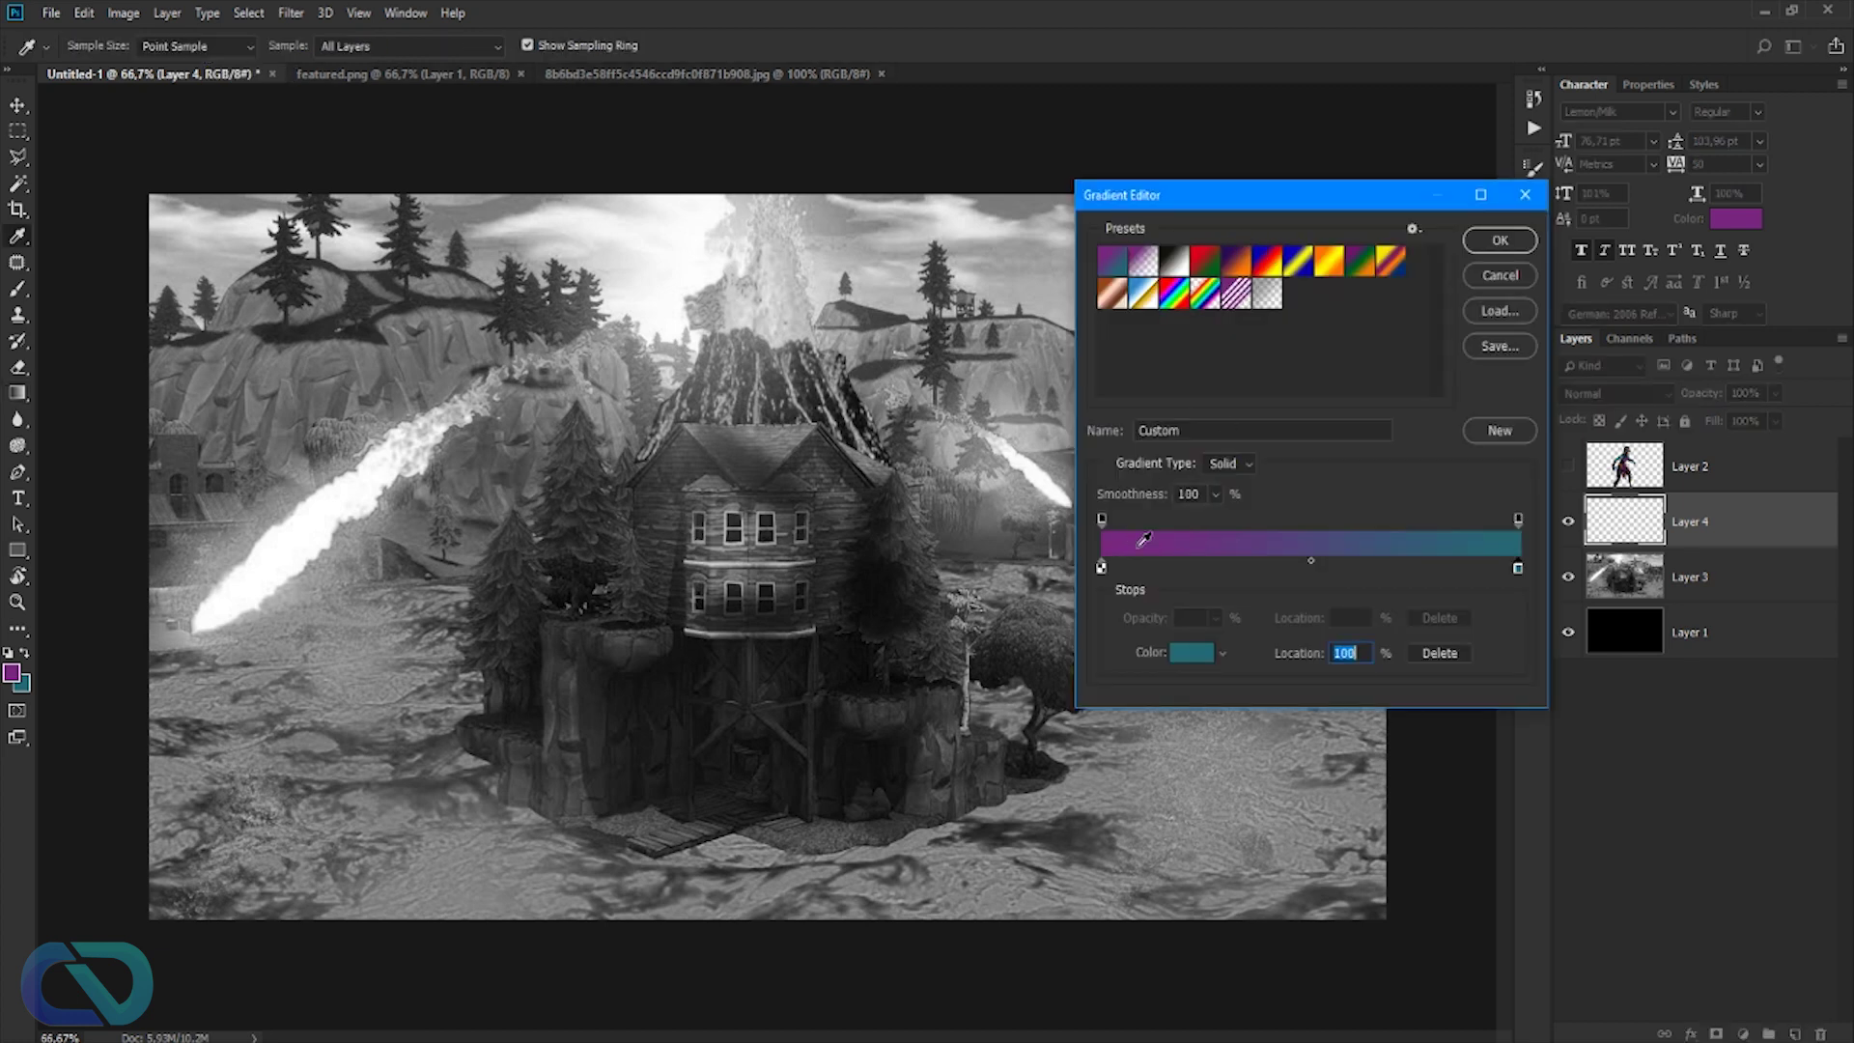
pyautogui.click(1118, 533)
pyautogui.click(1191, 654)
pyautogui.moveTo(1361, 452); pyautogui.dragTo(1364, 468)
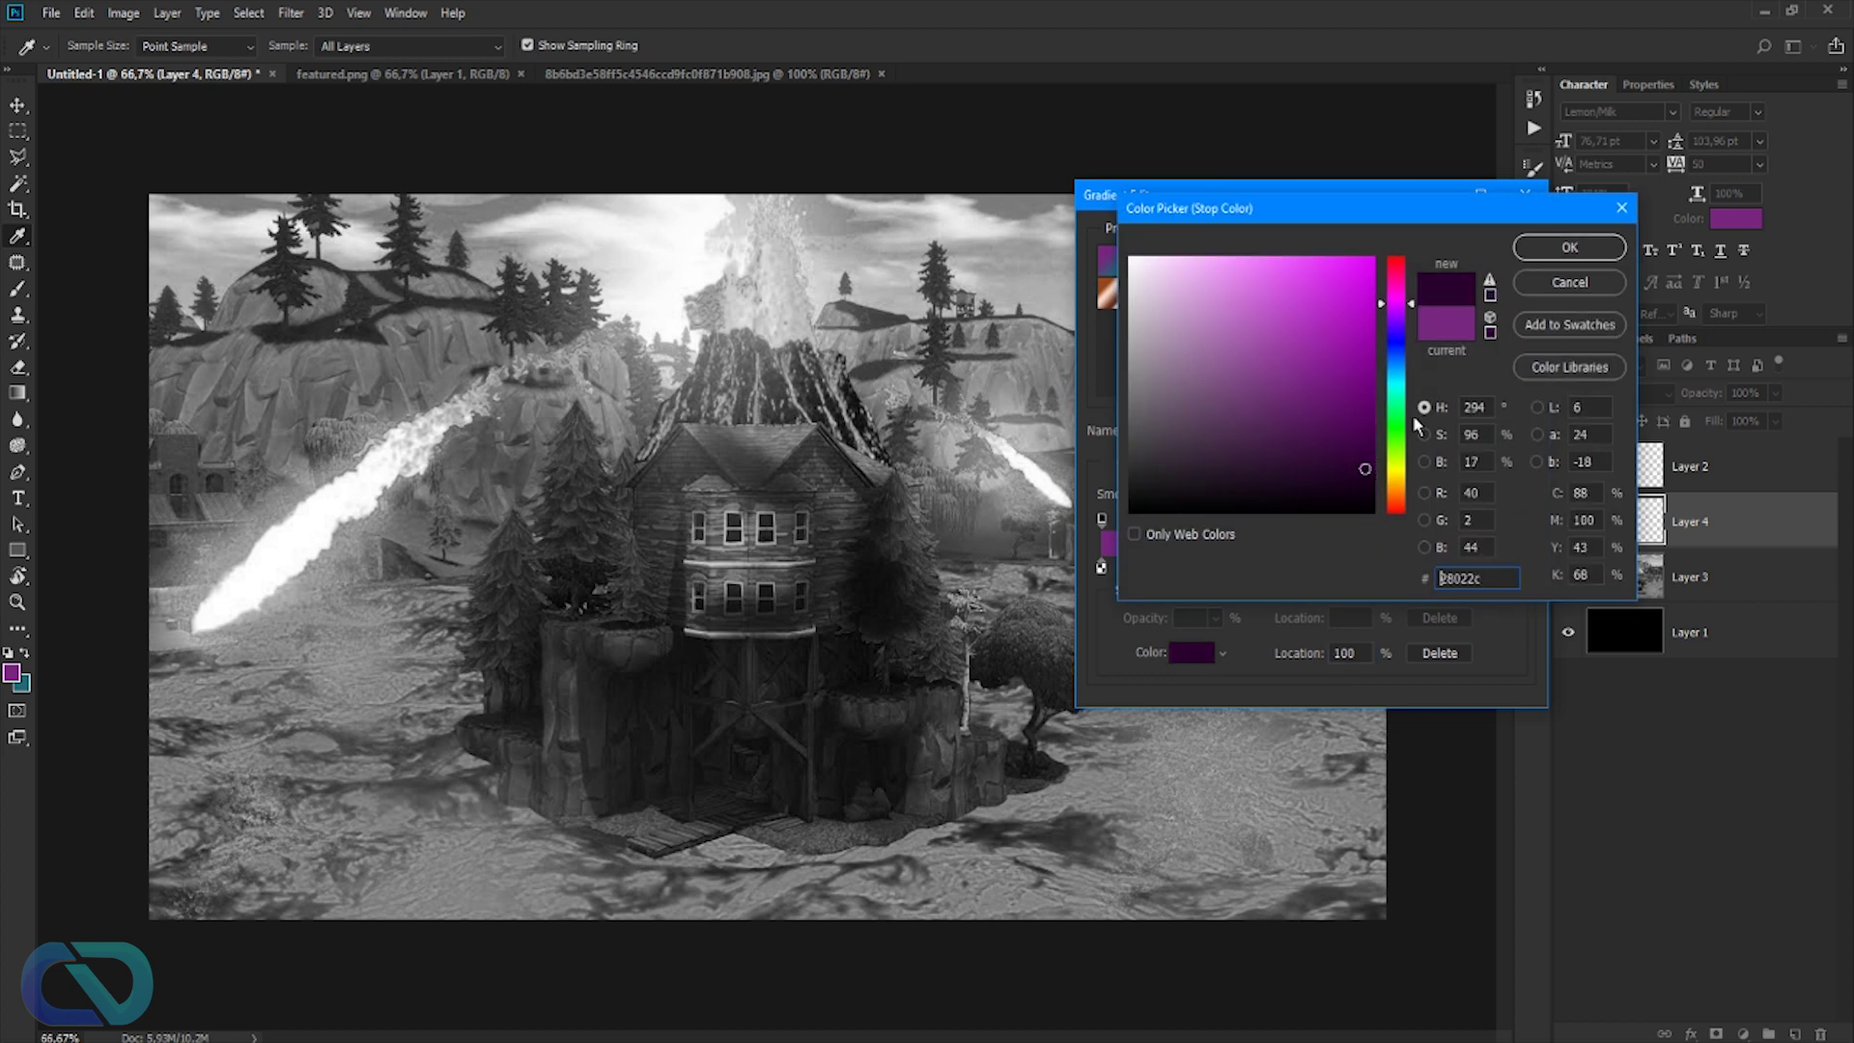
pyautogui.click(1574, 249)
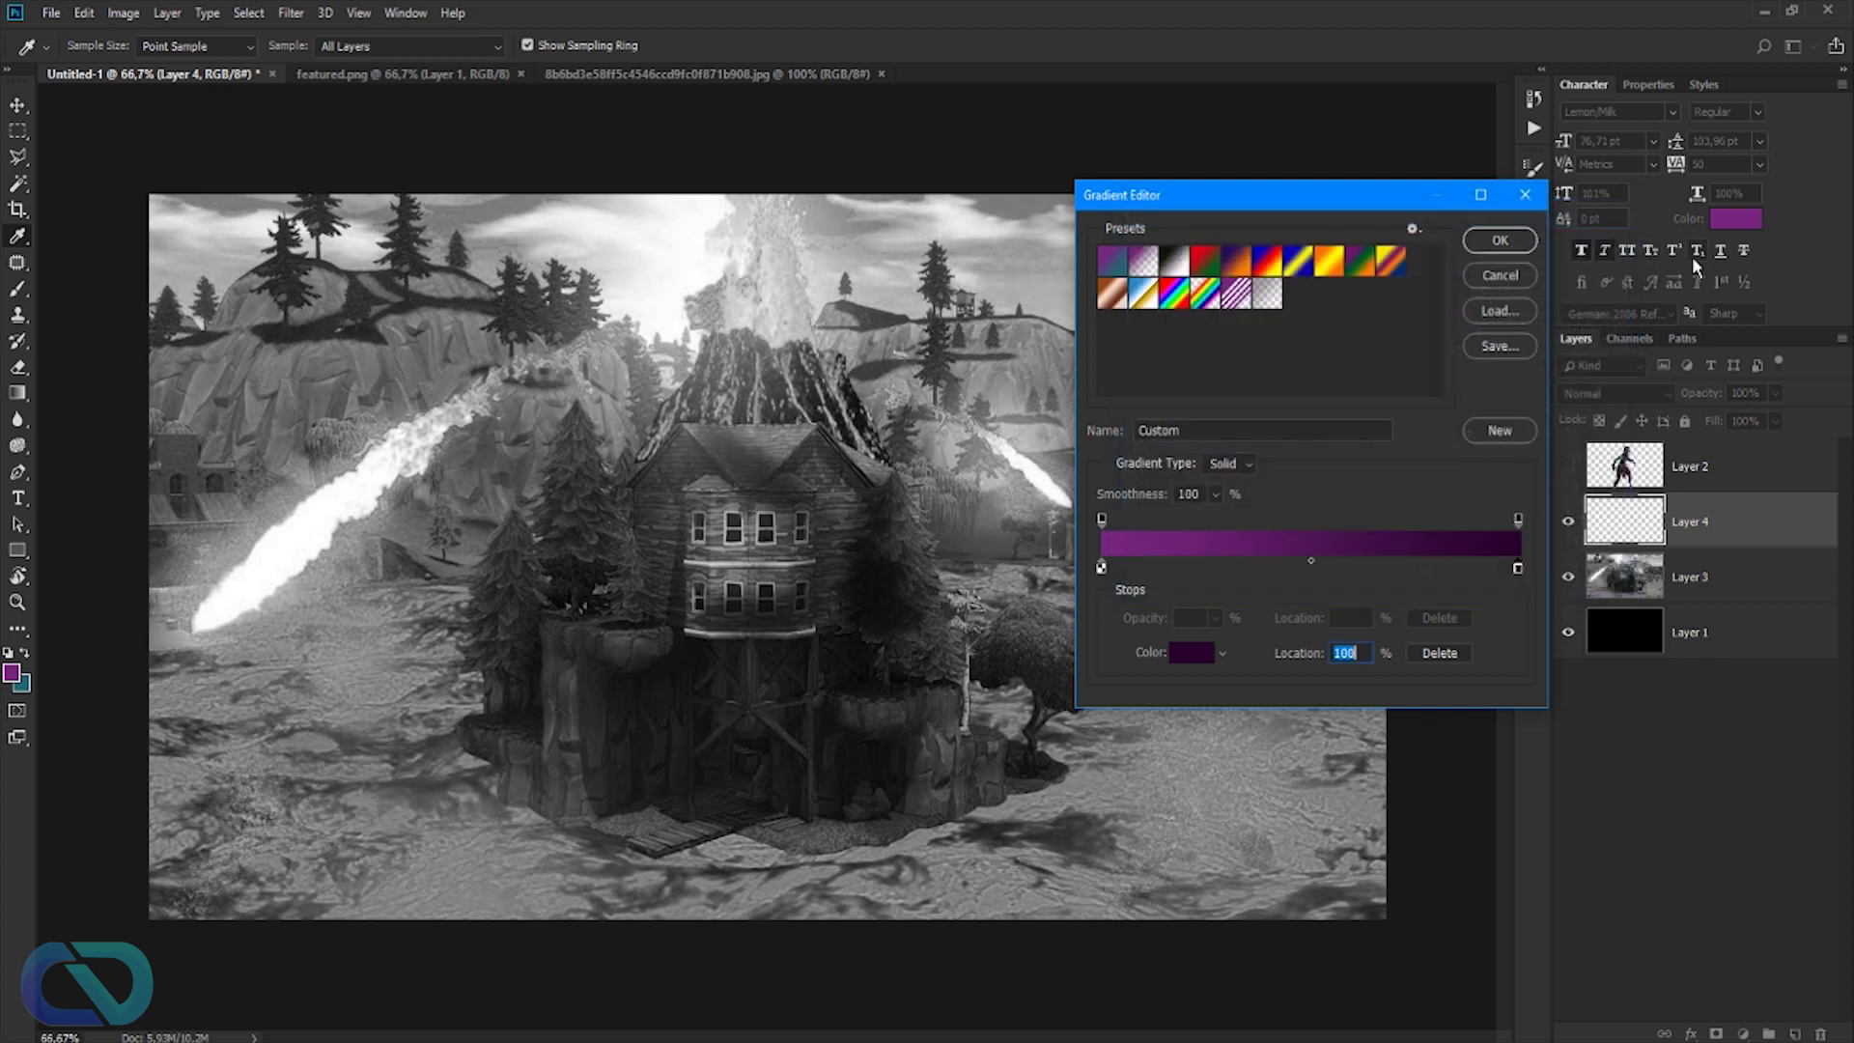
pyautogui.click(1173, 659)
pyautogui.moveTo(1363, 470); pyautogui.dragTo(1365, 483)
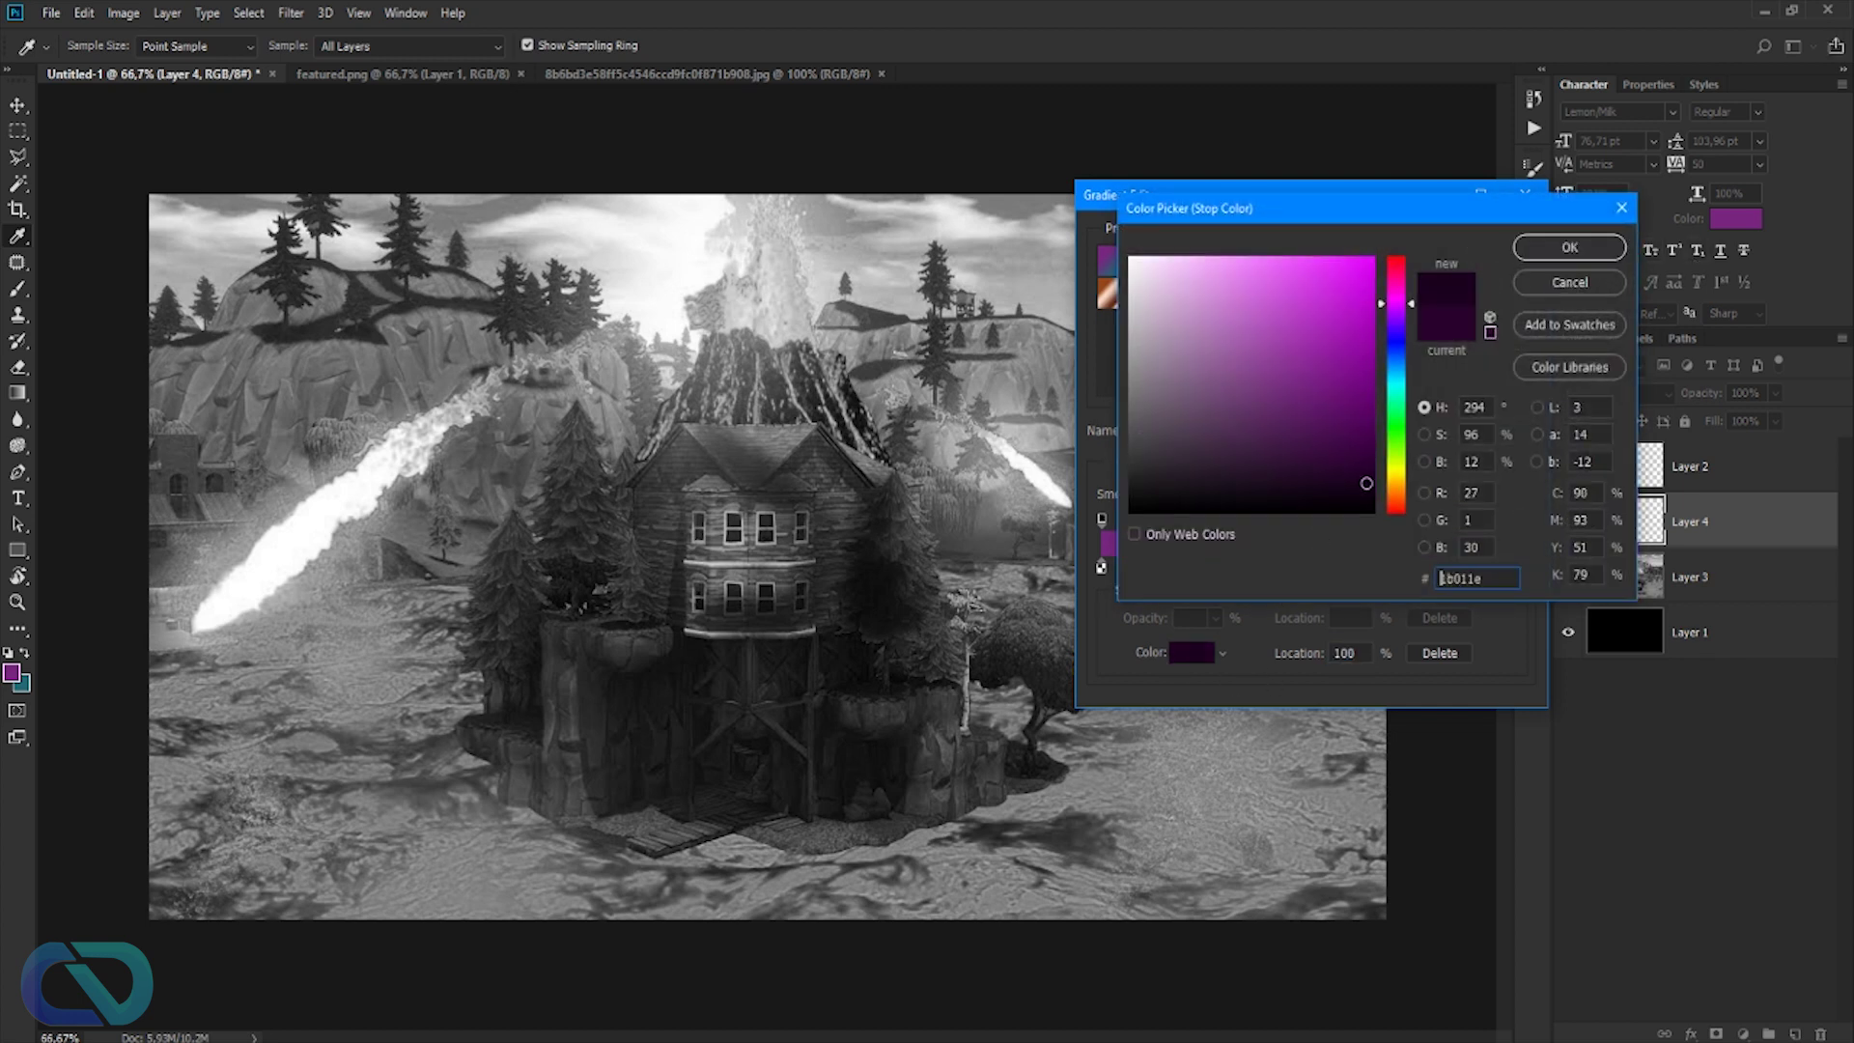
pyautogui.click(1584, 249)
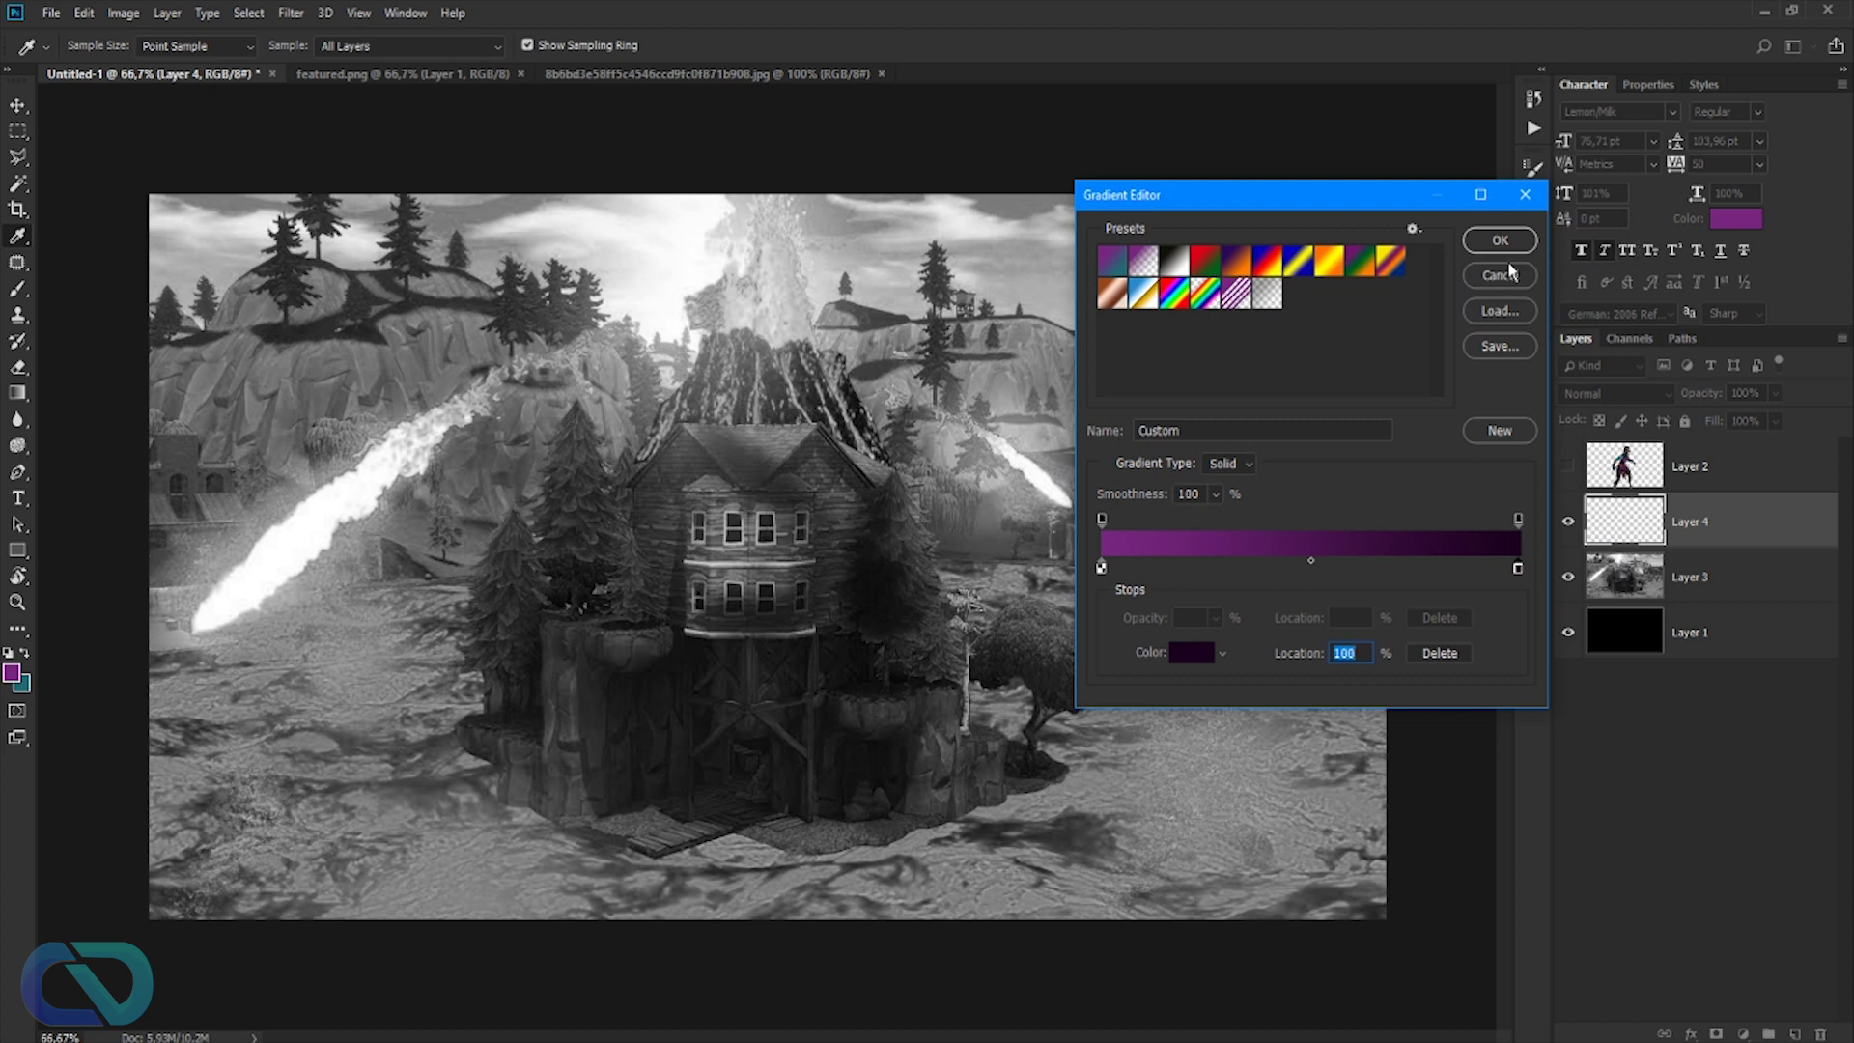
pyautogui.press('Return')
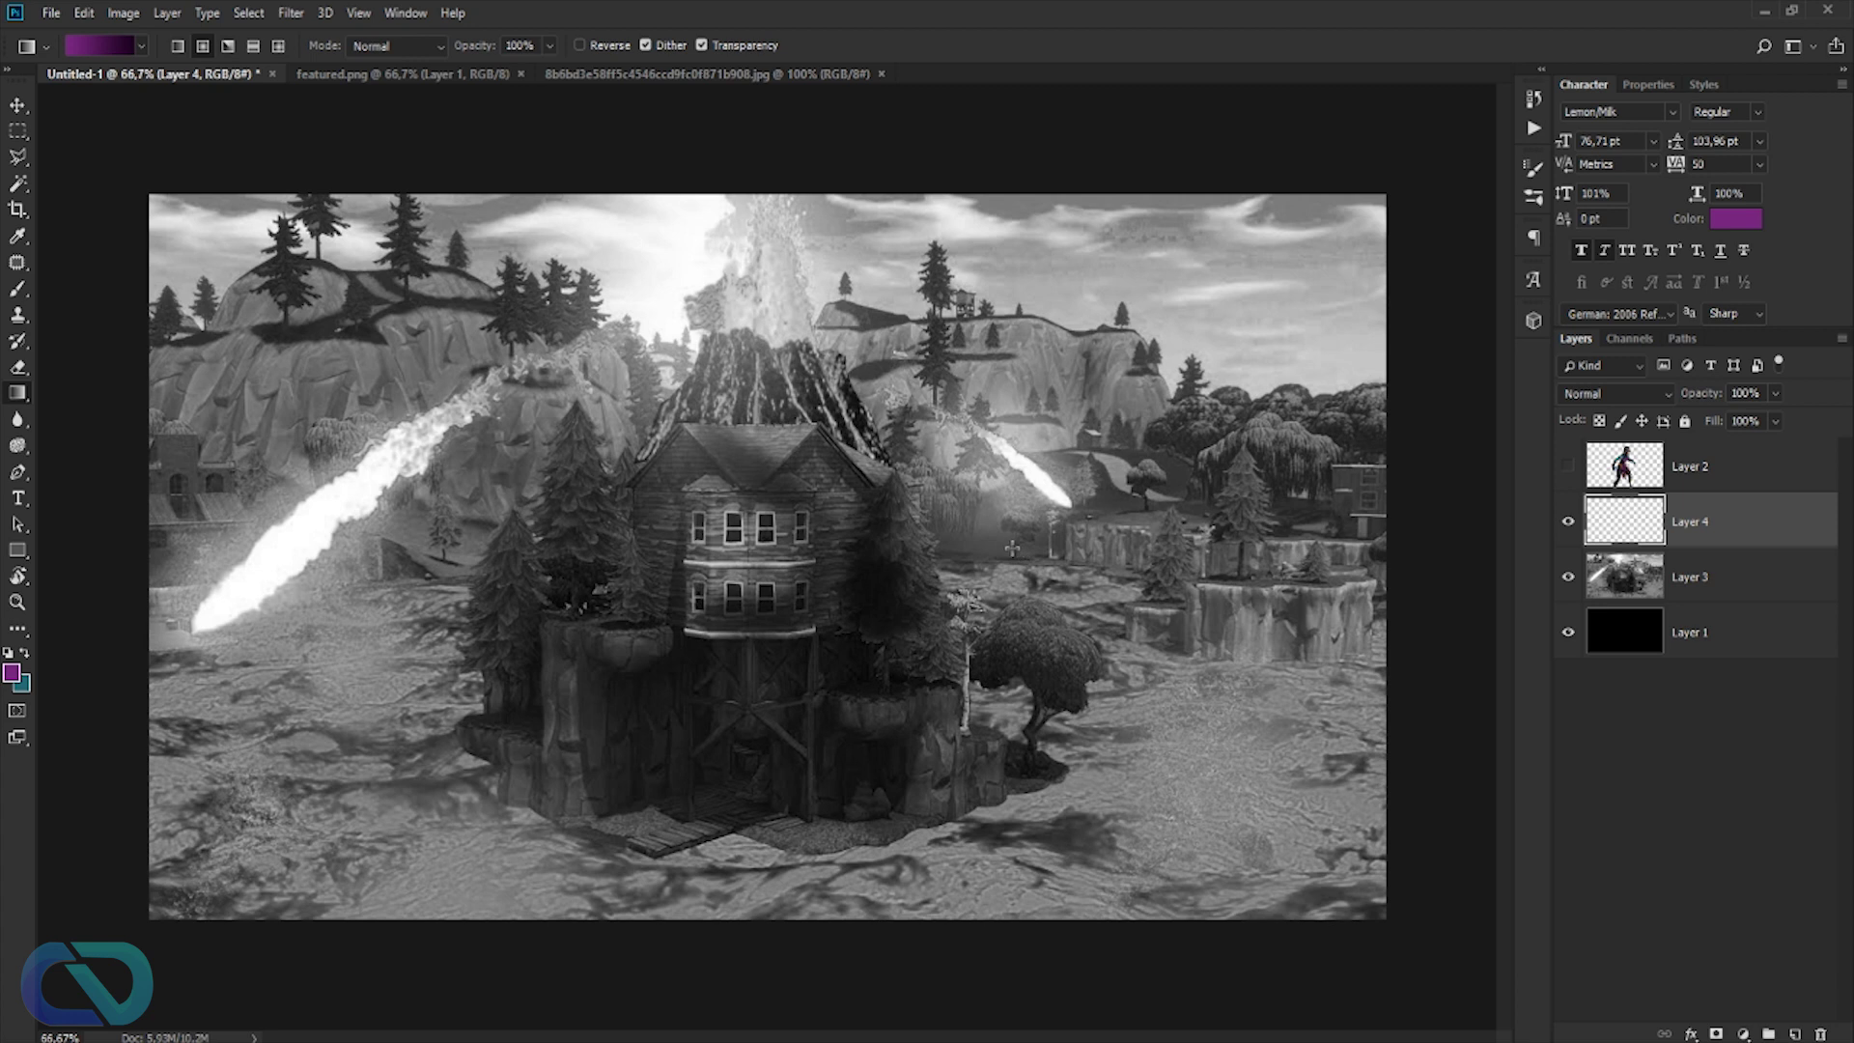
# - Fill Layer 4 with the radial gradient at 100% opacity, centred right of the canvas middle, and set its blend mode to Hard Light
pyautogui.moveTo(1012, 547); pyautogui.dragTo(157, 550)
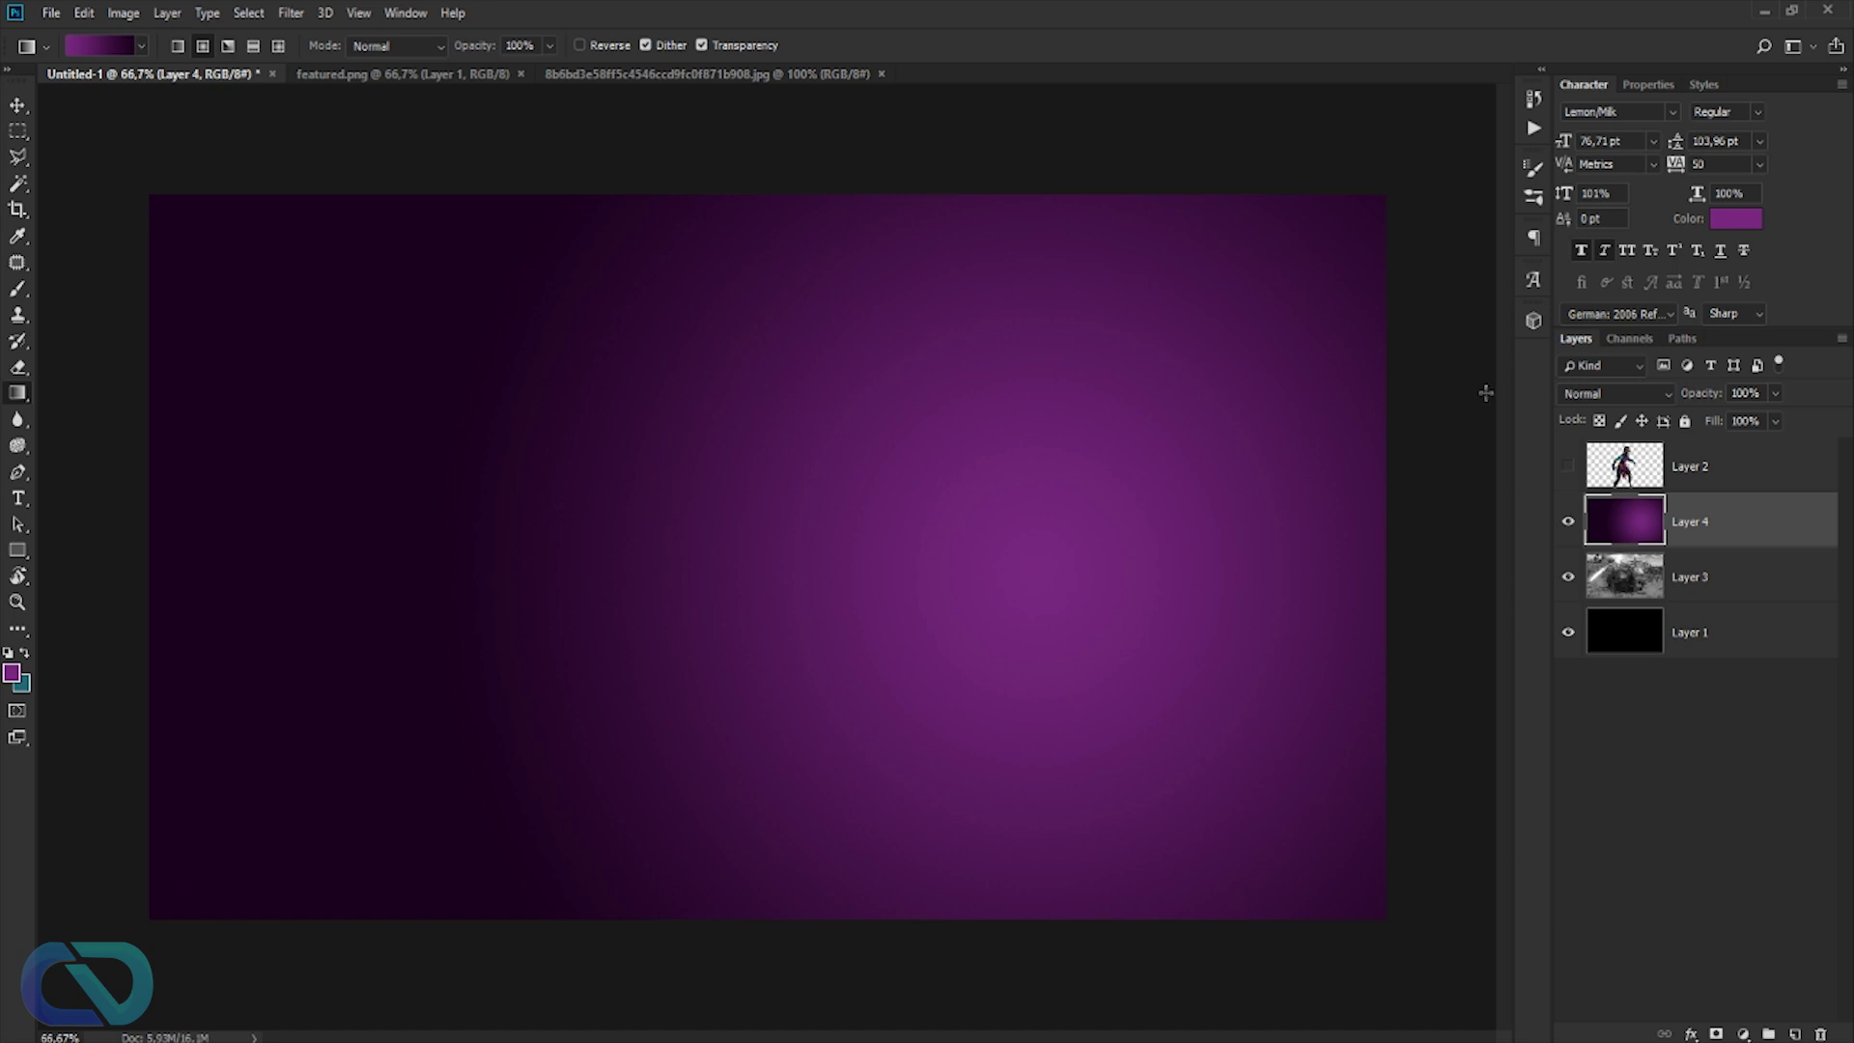
pyautogui.click(1606, 391)
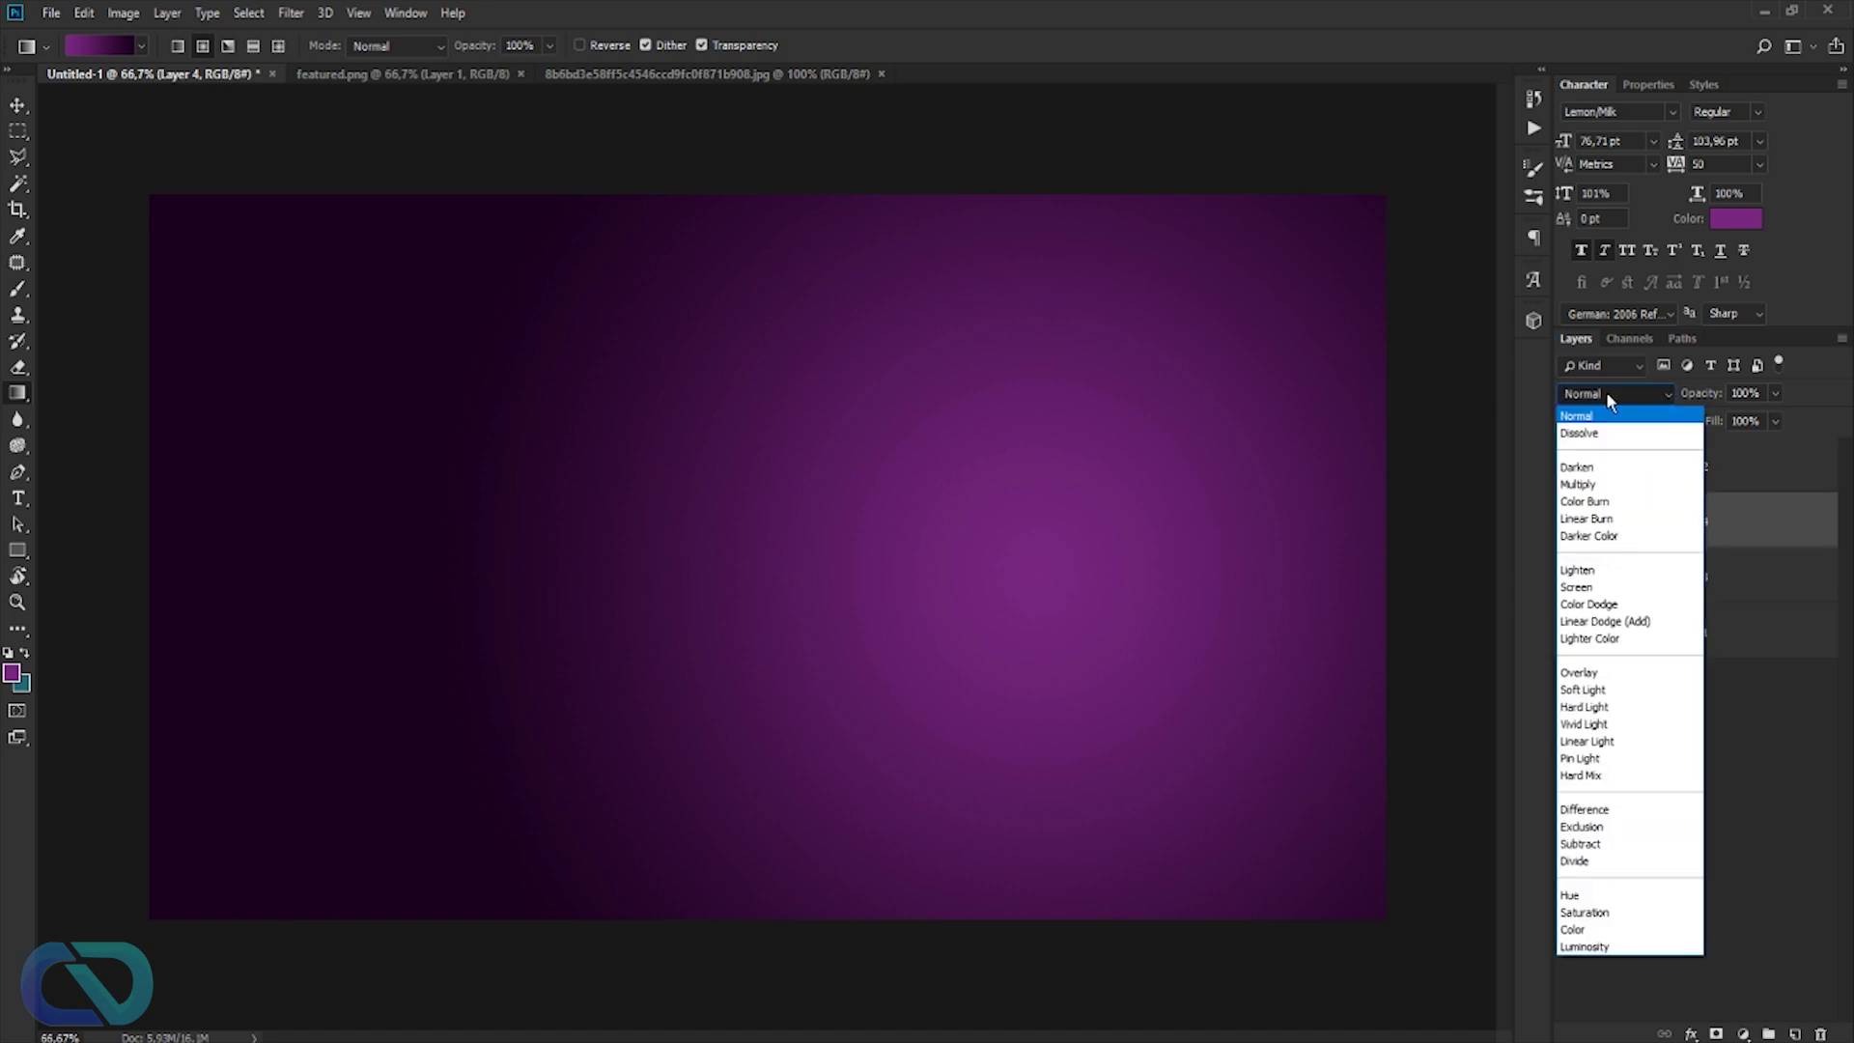
pyautogui.click(1579, 711)
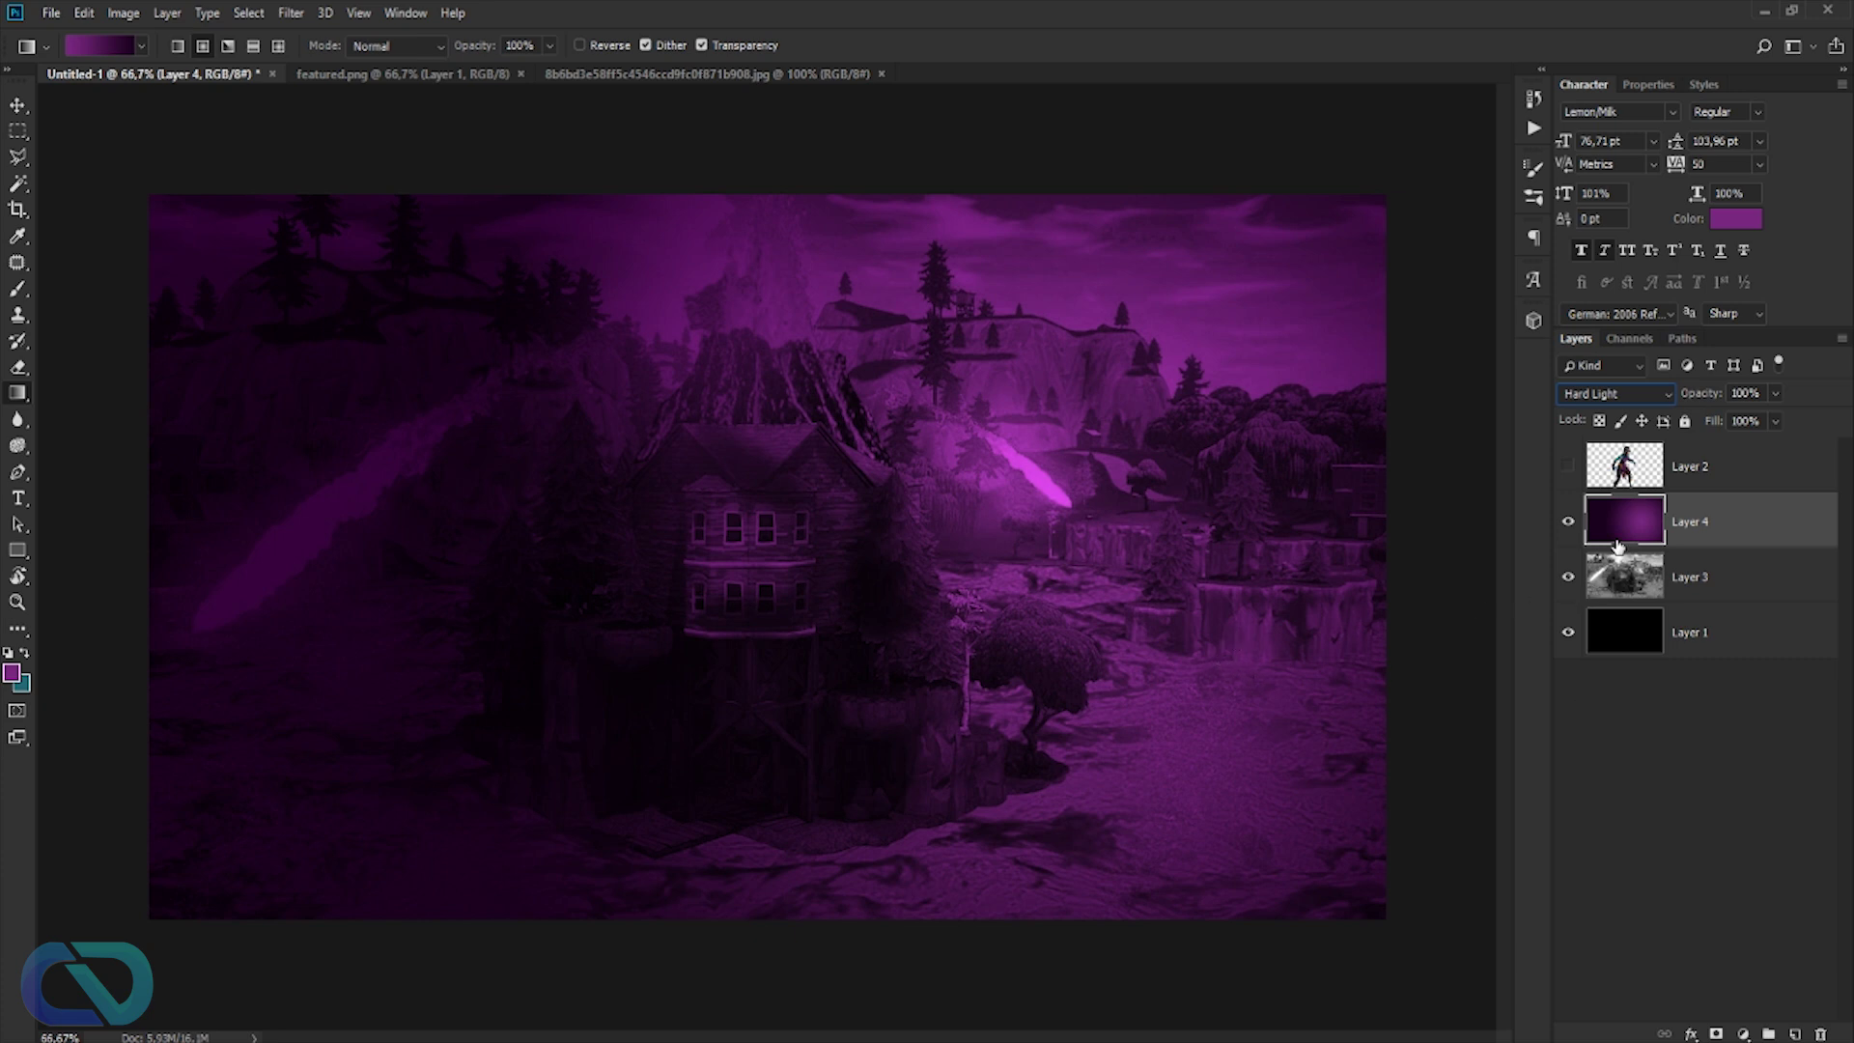
# - Show the character layer and move the character into the right half of the canvas
pyautogui.click(1568, 467)
pyautogui.click(1624, 463)
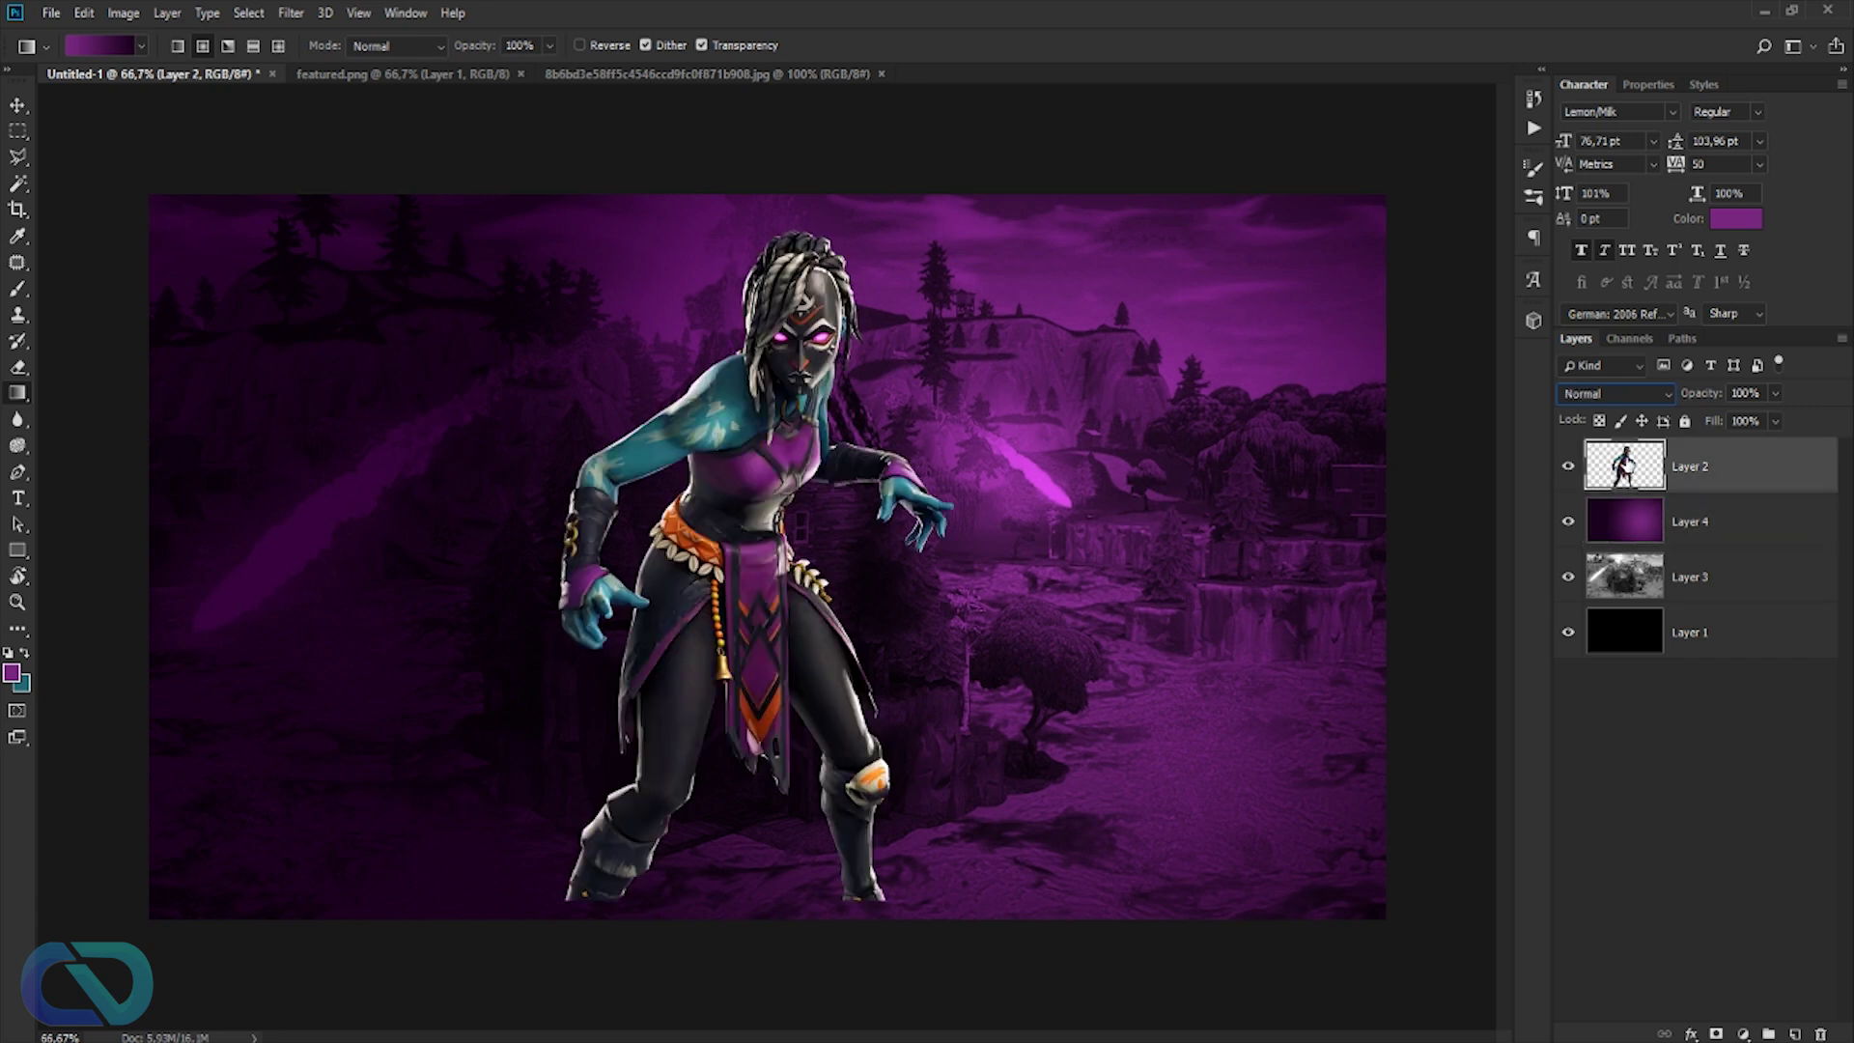
pyautogui.press('v')
pyautogui.moveTo(846, 425); pyautogui.dragTo(1132, 451)
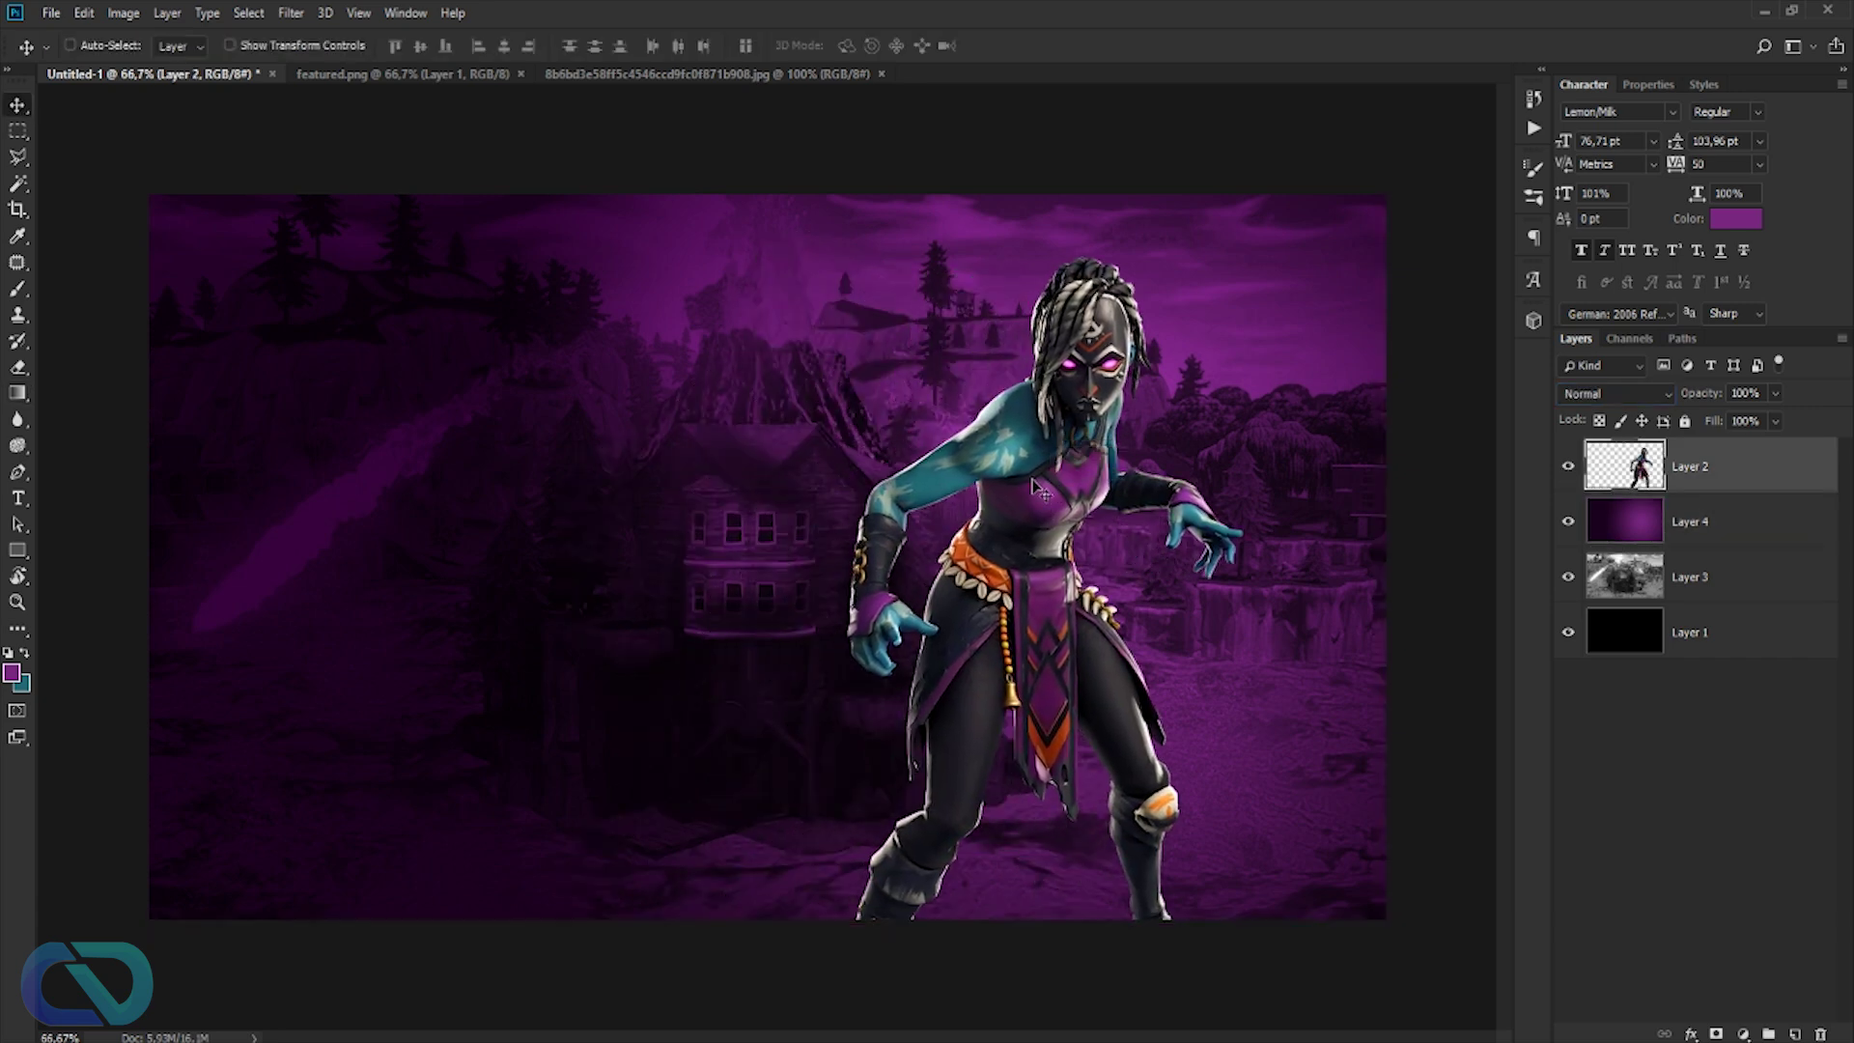
# - Scale the character to about 187.5% and position it so its head meets the upper edge of the canvas
pyautogui.hotkey('ctrl', 't')
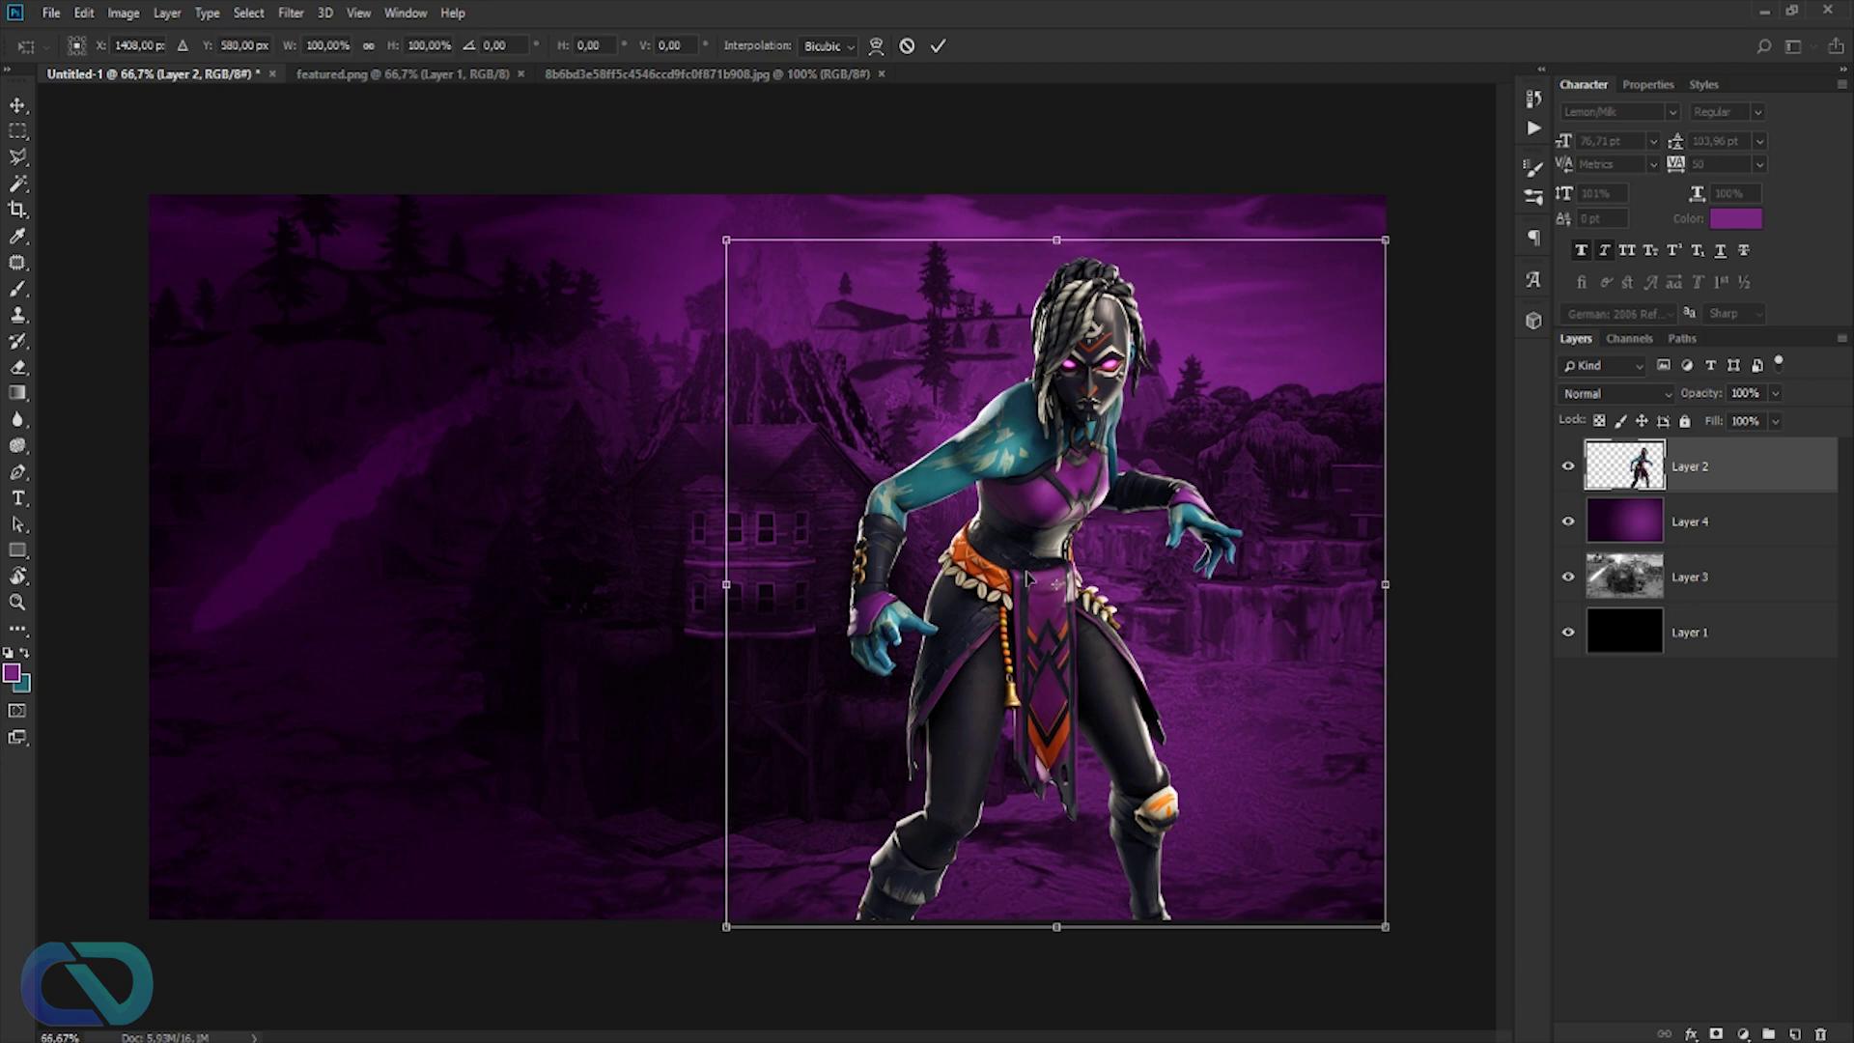
pyautogui.moveTo(1384, 238); pyautogui.dragTo(1782, 29)
pyautogui.moveTo(1168, 479); pyautogui.dragTo(1221, 598)
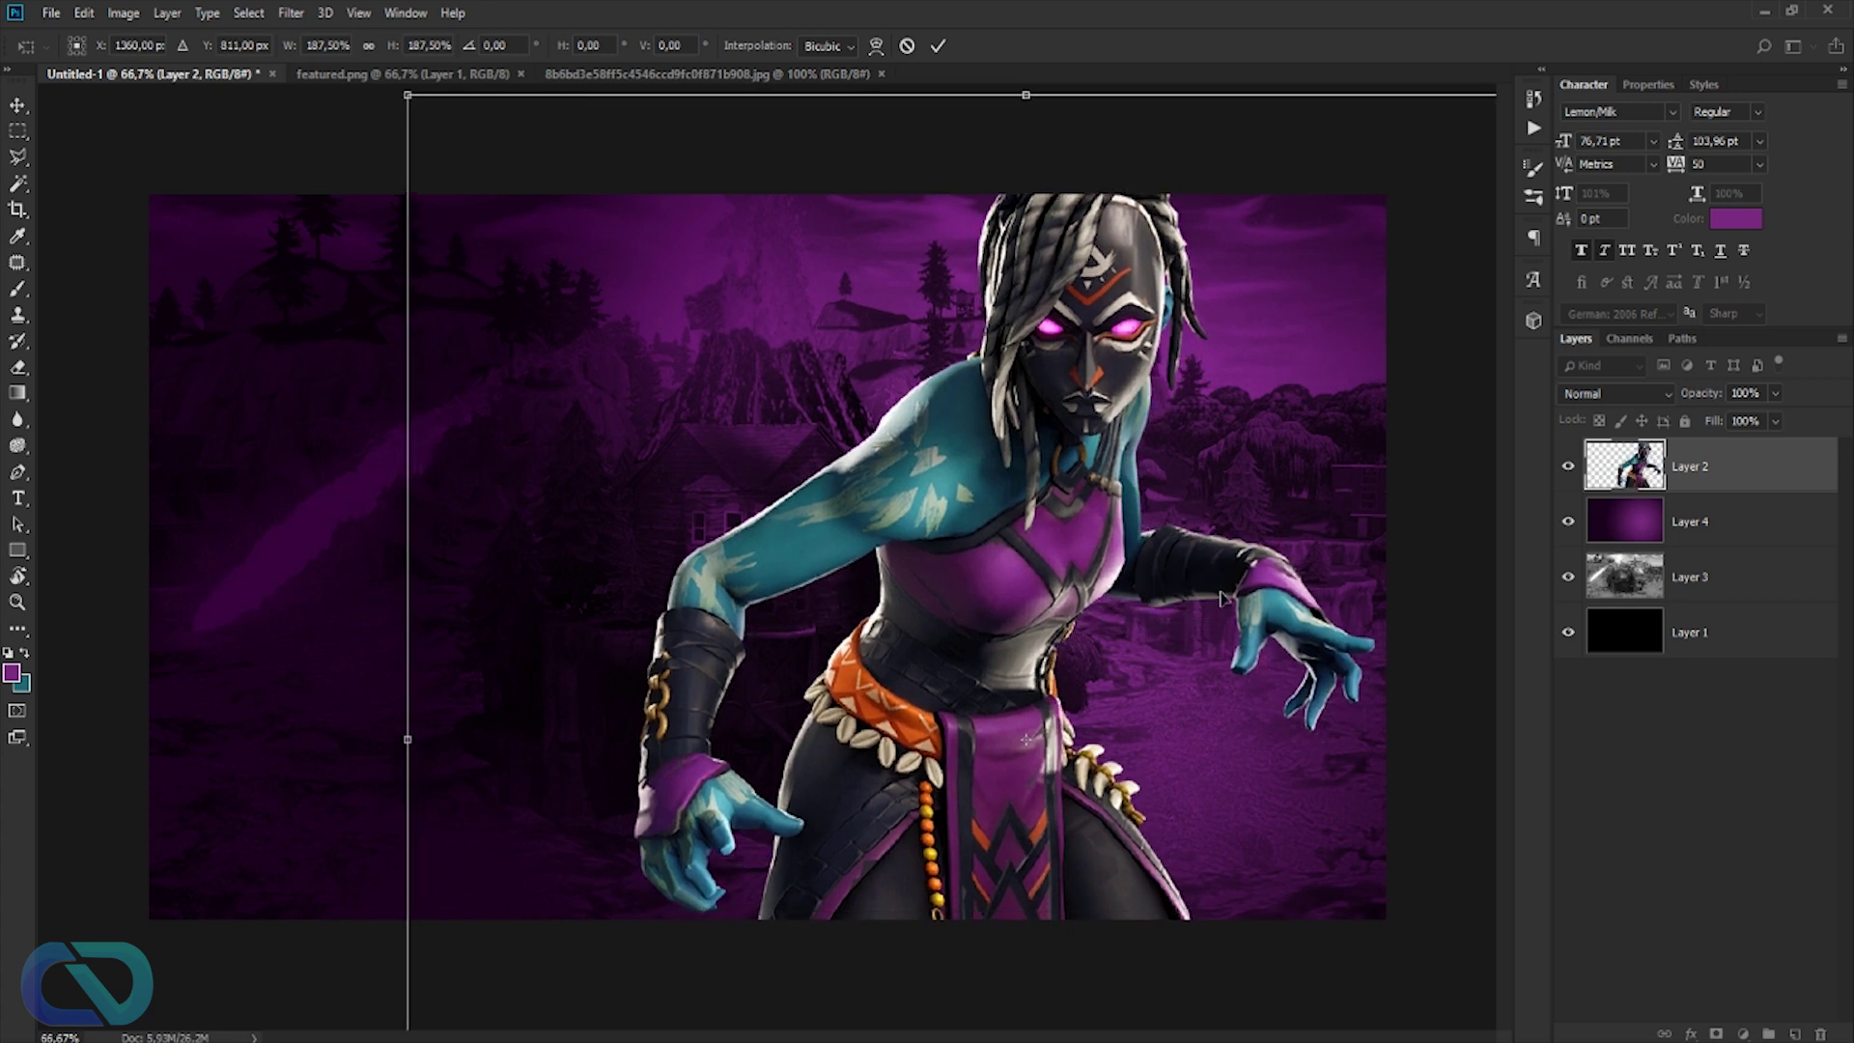
pyautogui.press('Return')
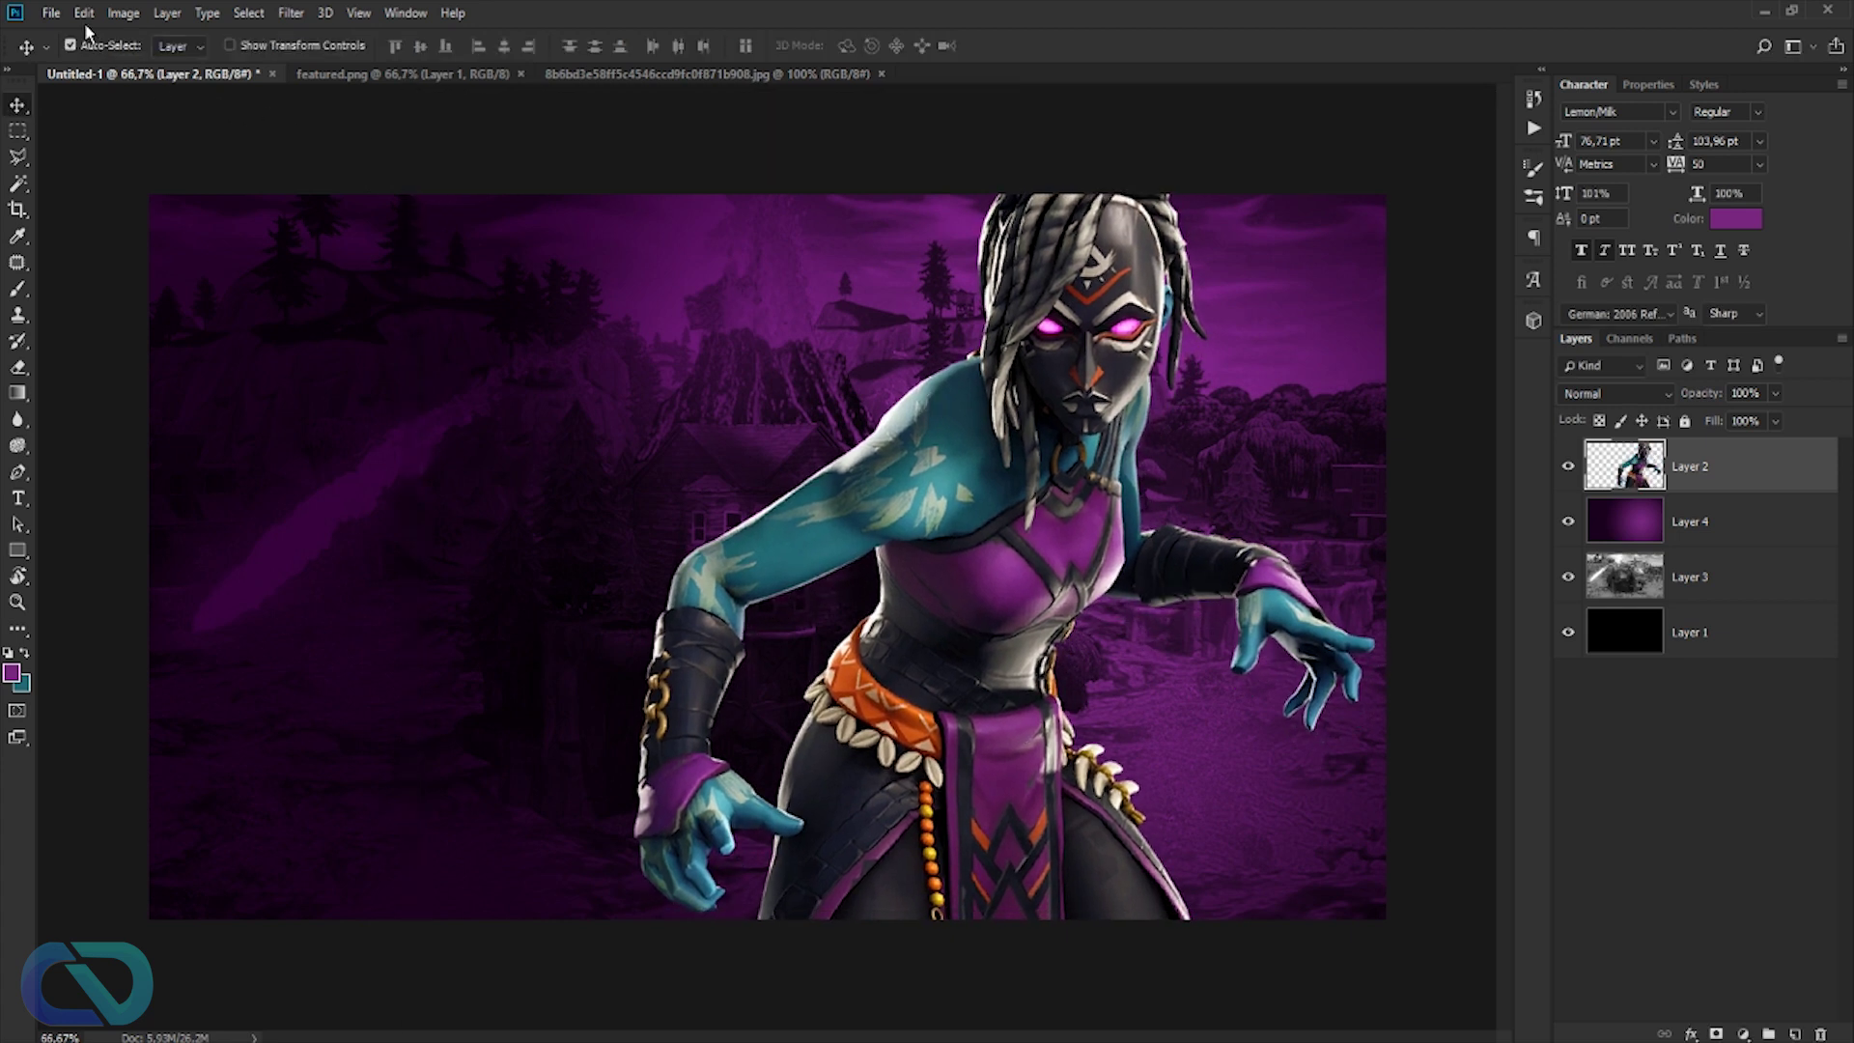
# - Flip the character horizontally and shift it slightly to the right on the canvas
pyautogui.click(84, 12)
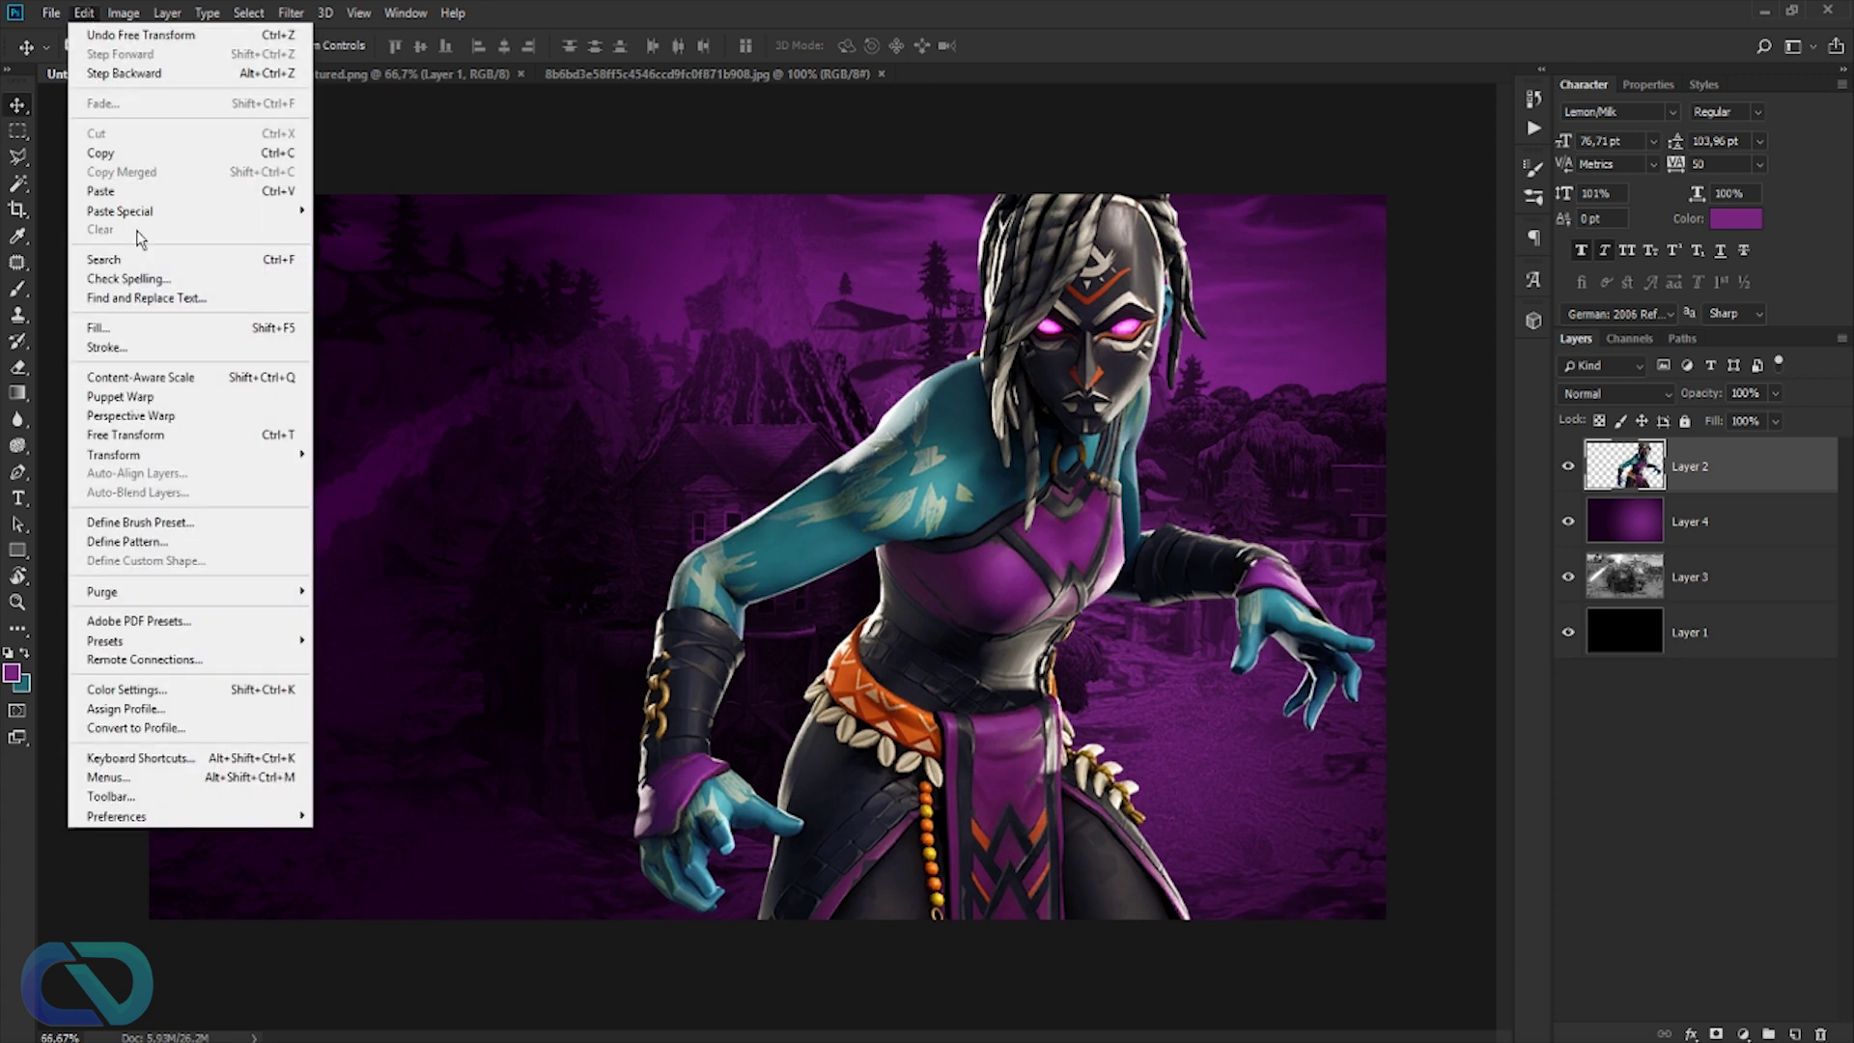
pyautogui.moveTo(245, 460)
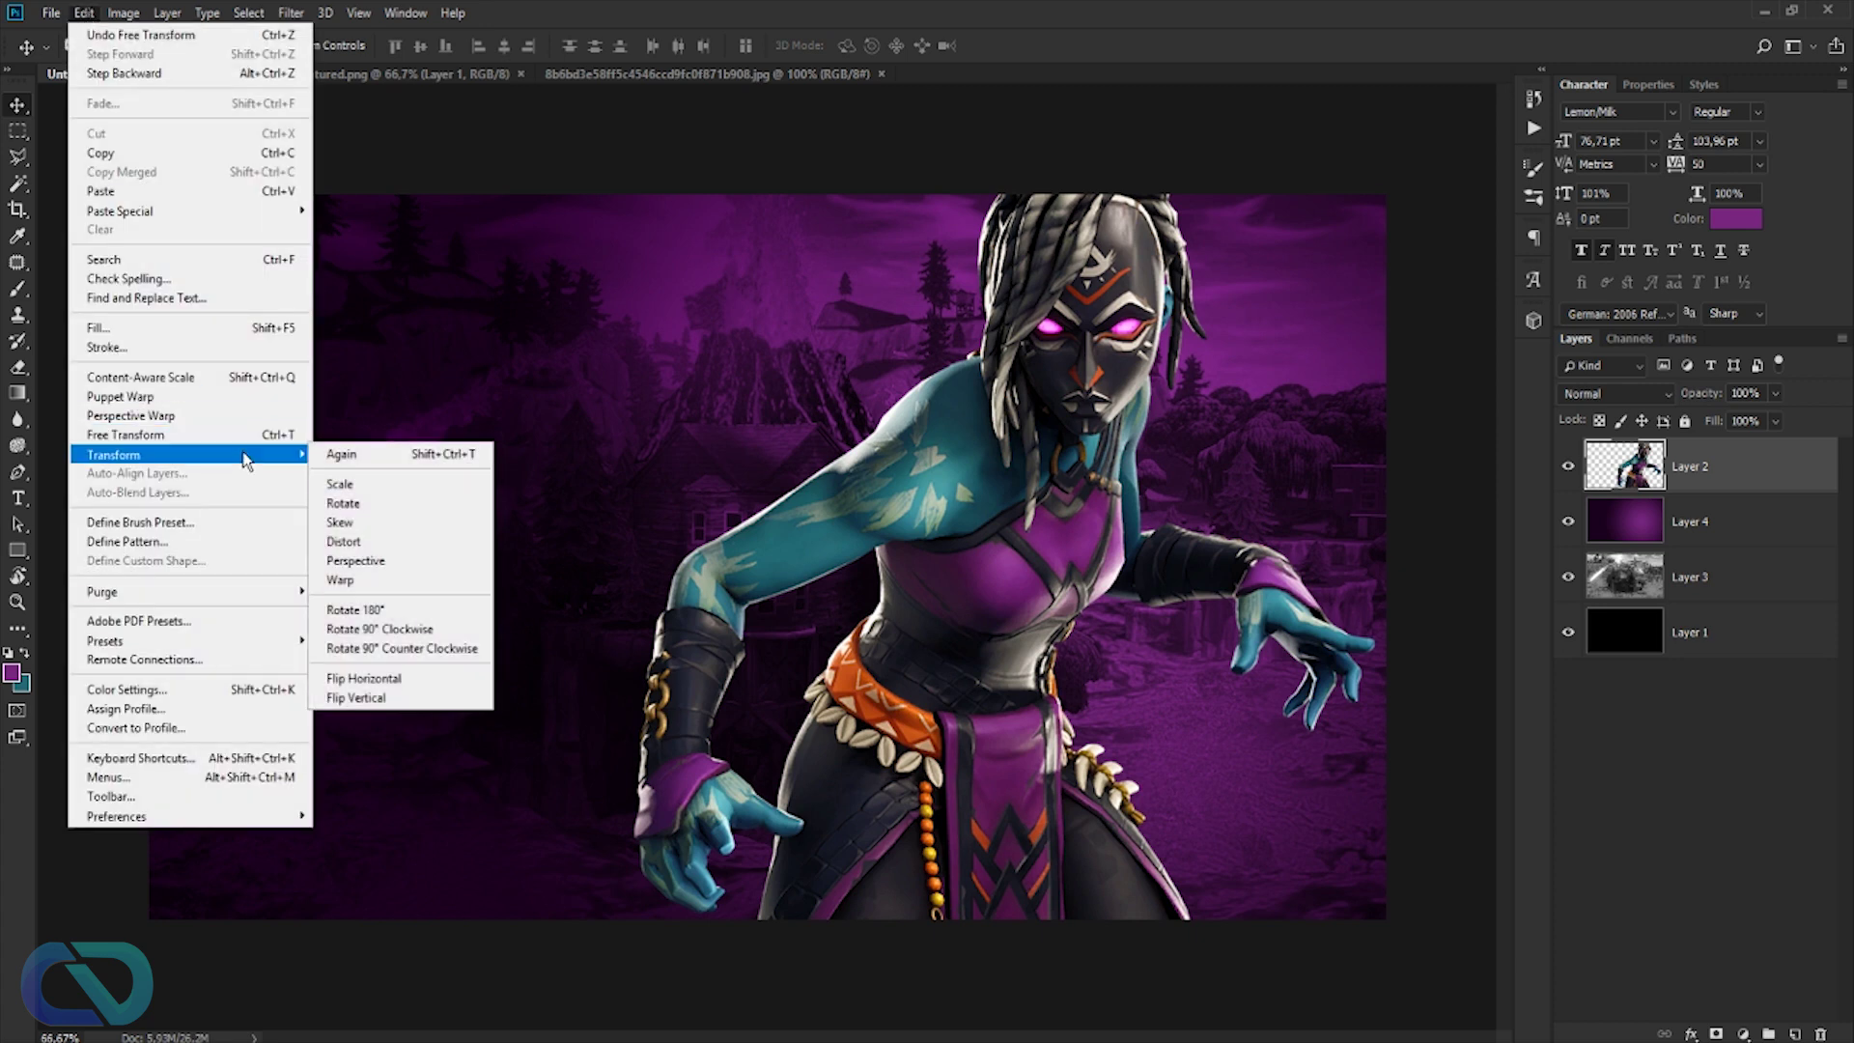
pyautogui.click(377, 680)
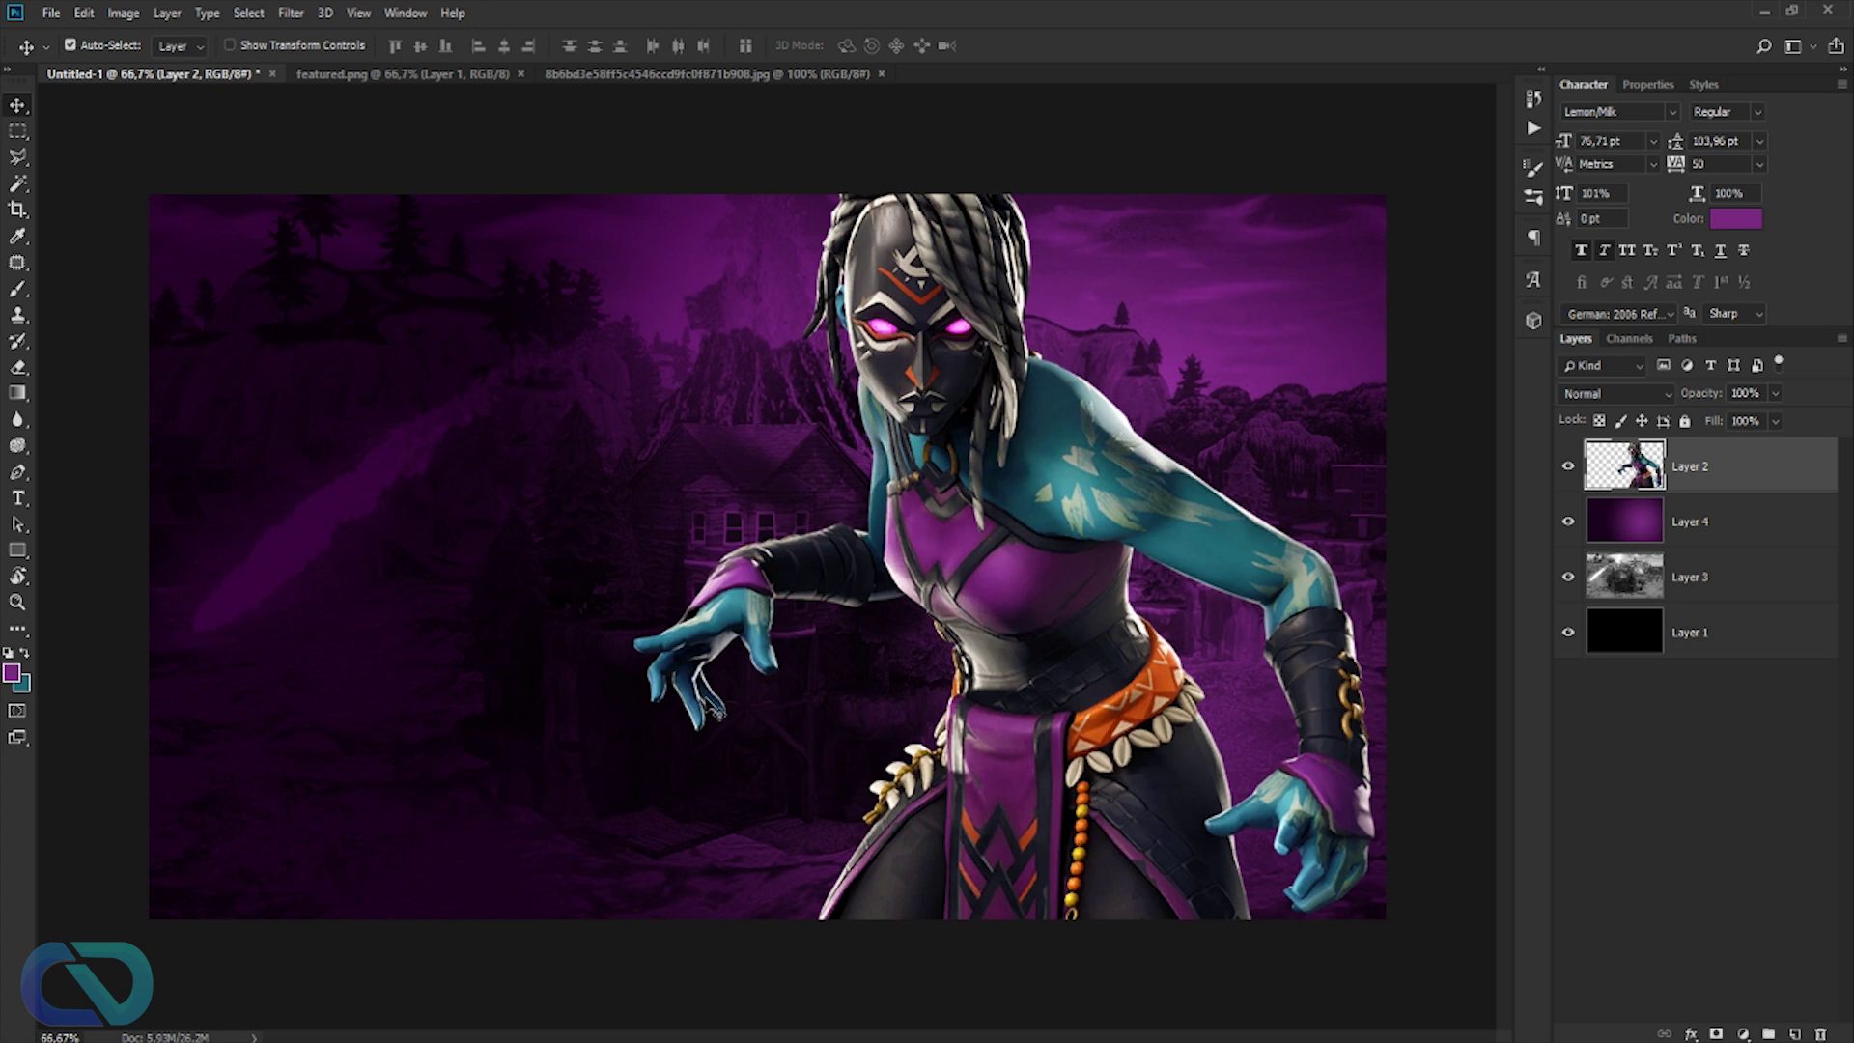
pyautogui.moveTo(1045, 570); pyautogui.dragTo(1101, 570)
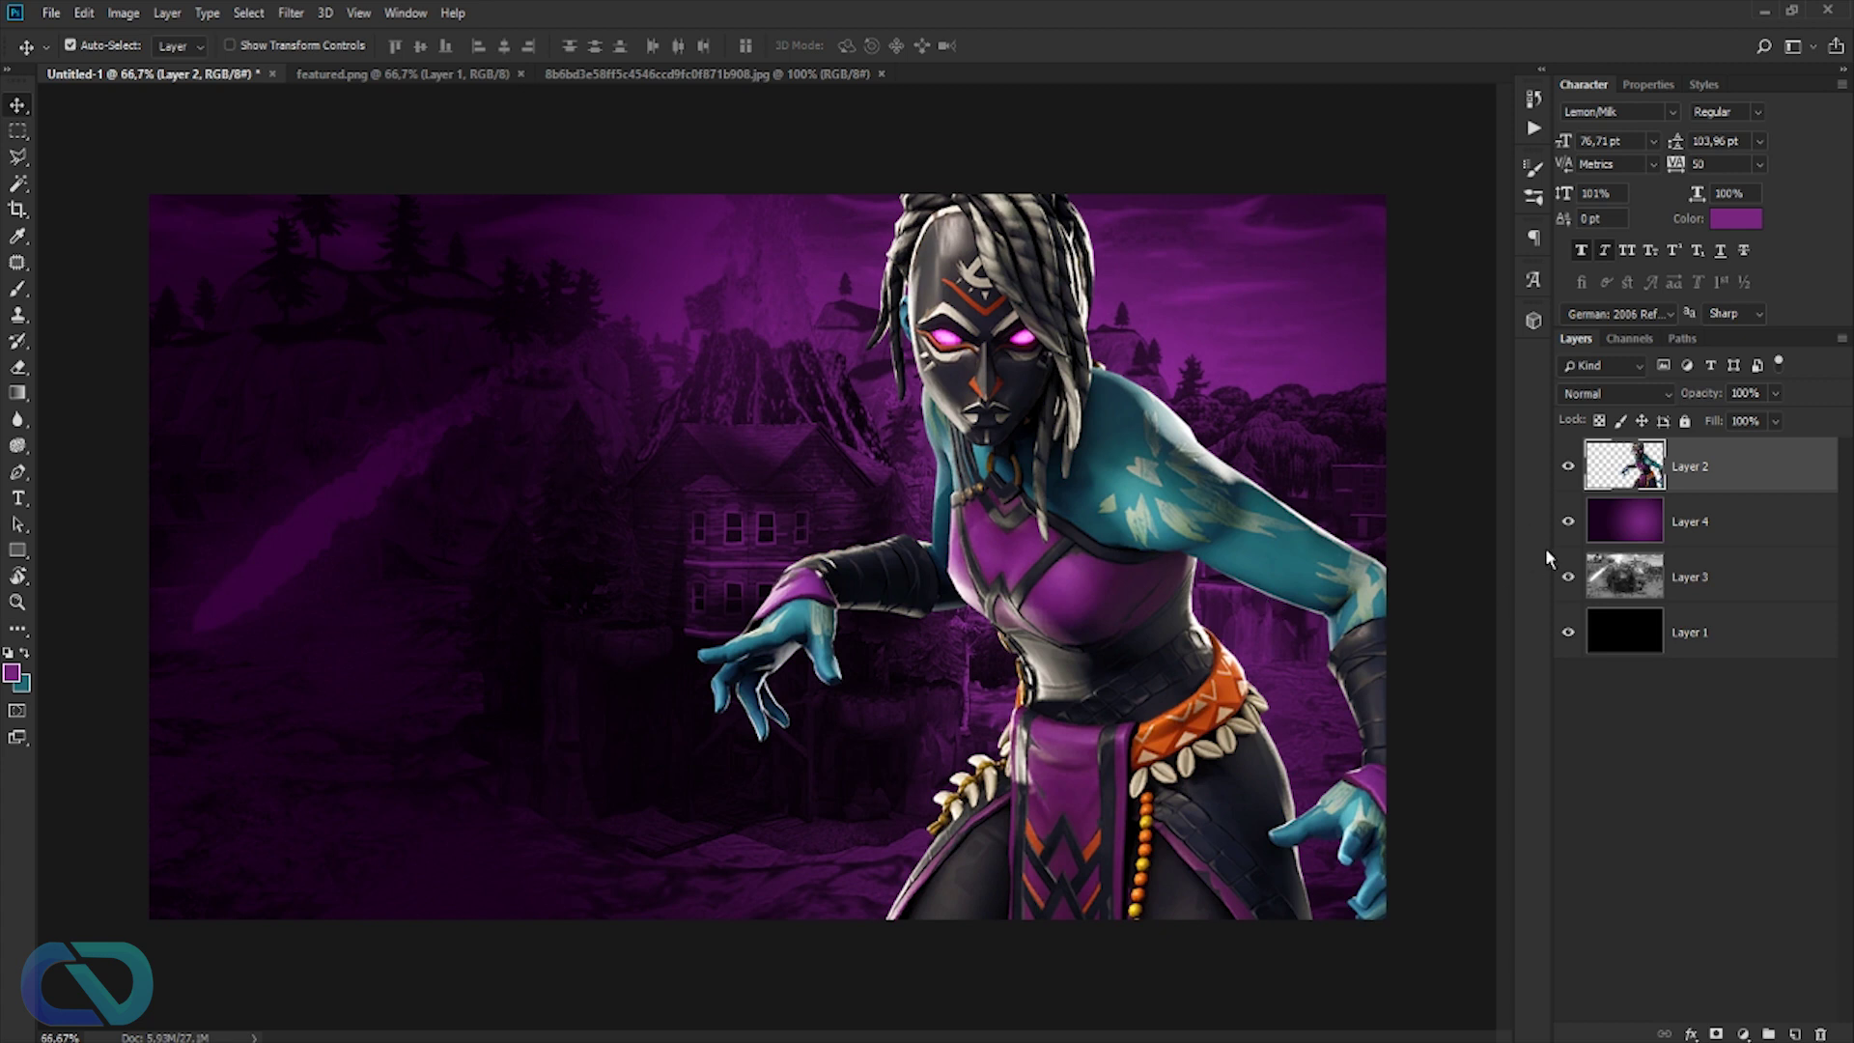
# - Apply a Gaussian Blur with a 5-pixel radius to the desaturated landscape layer
pyautogui.click(1634, 582)
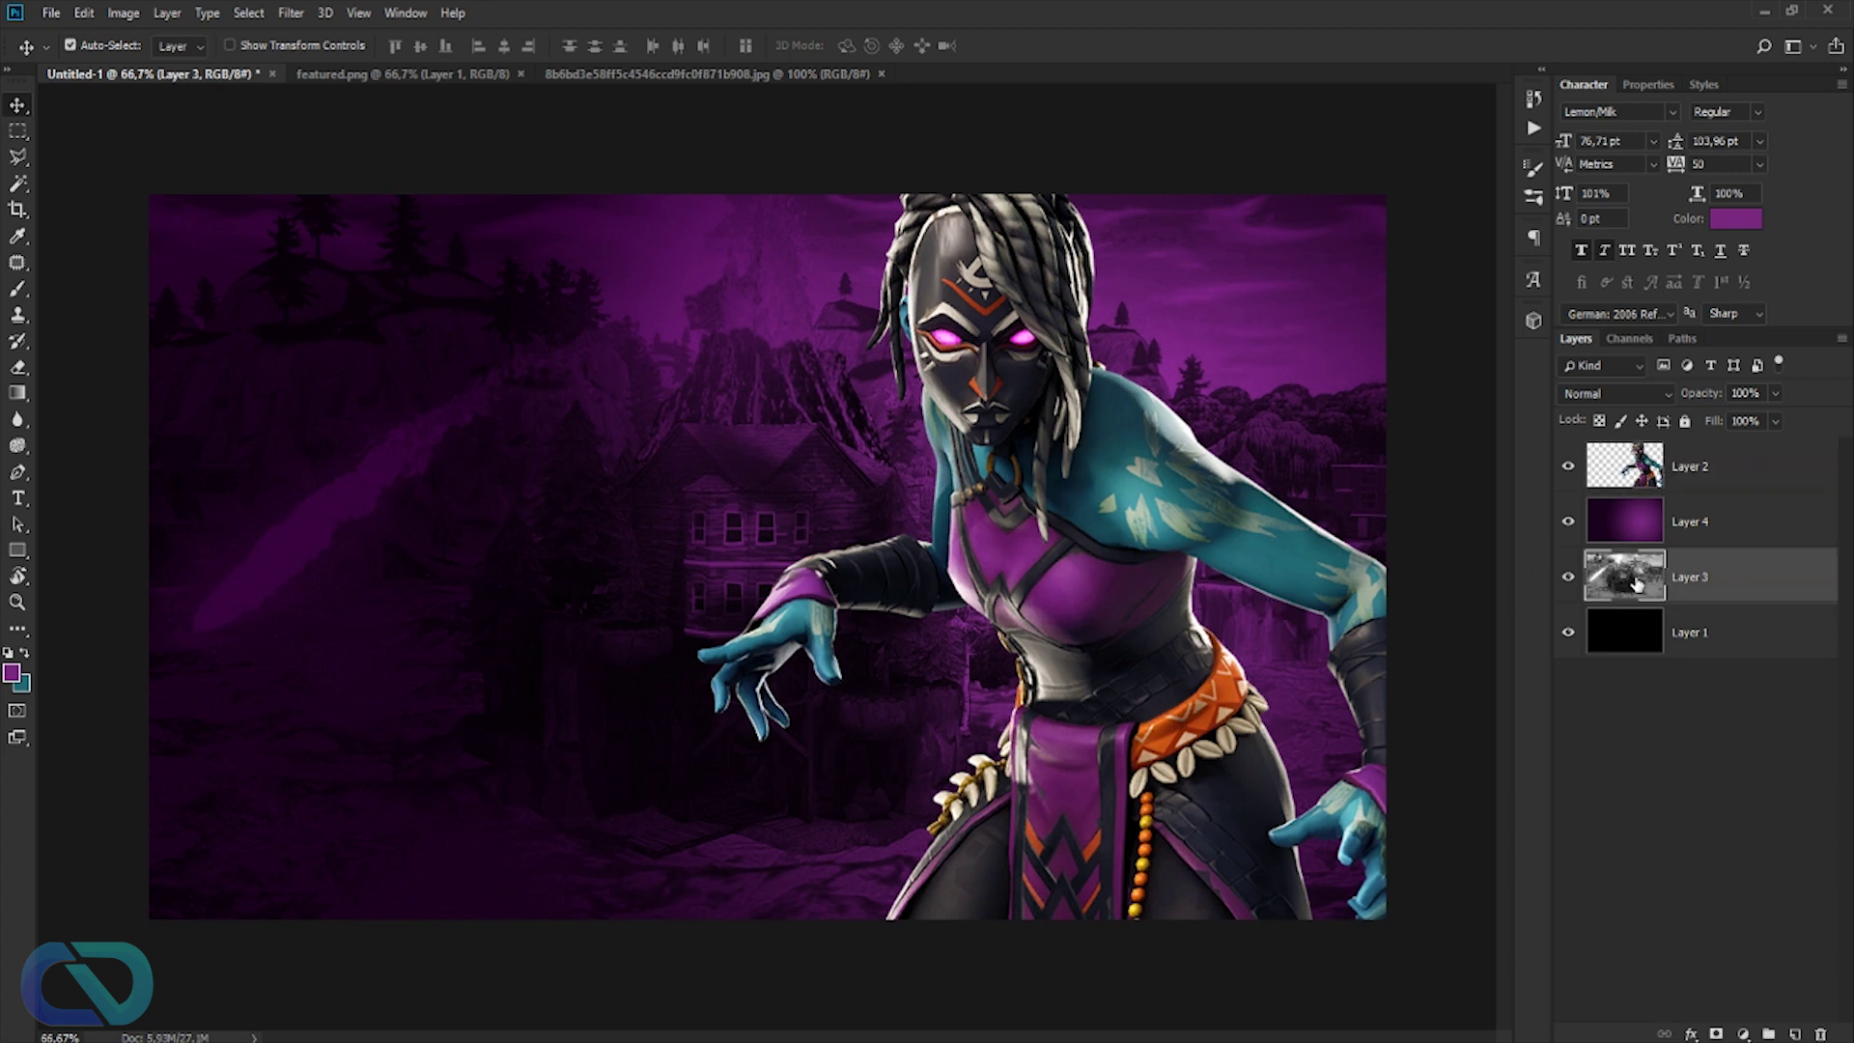
pyautogui.click(1570, 577)
pyautogui.click(1570, 577)
pyautogui.click(290, 12)
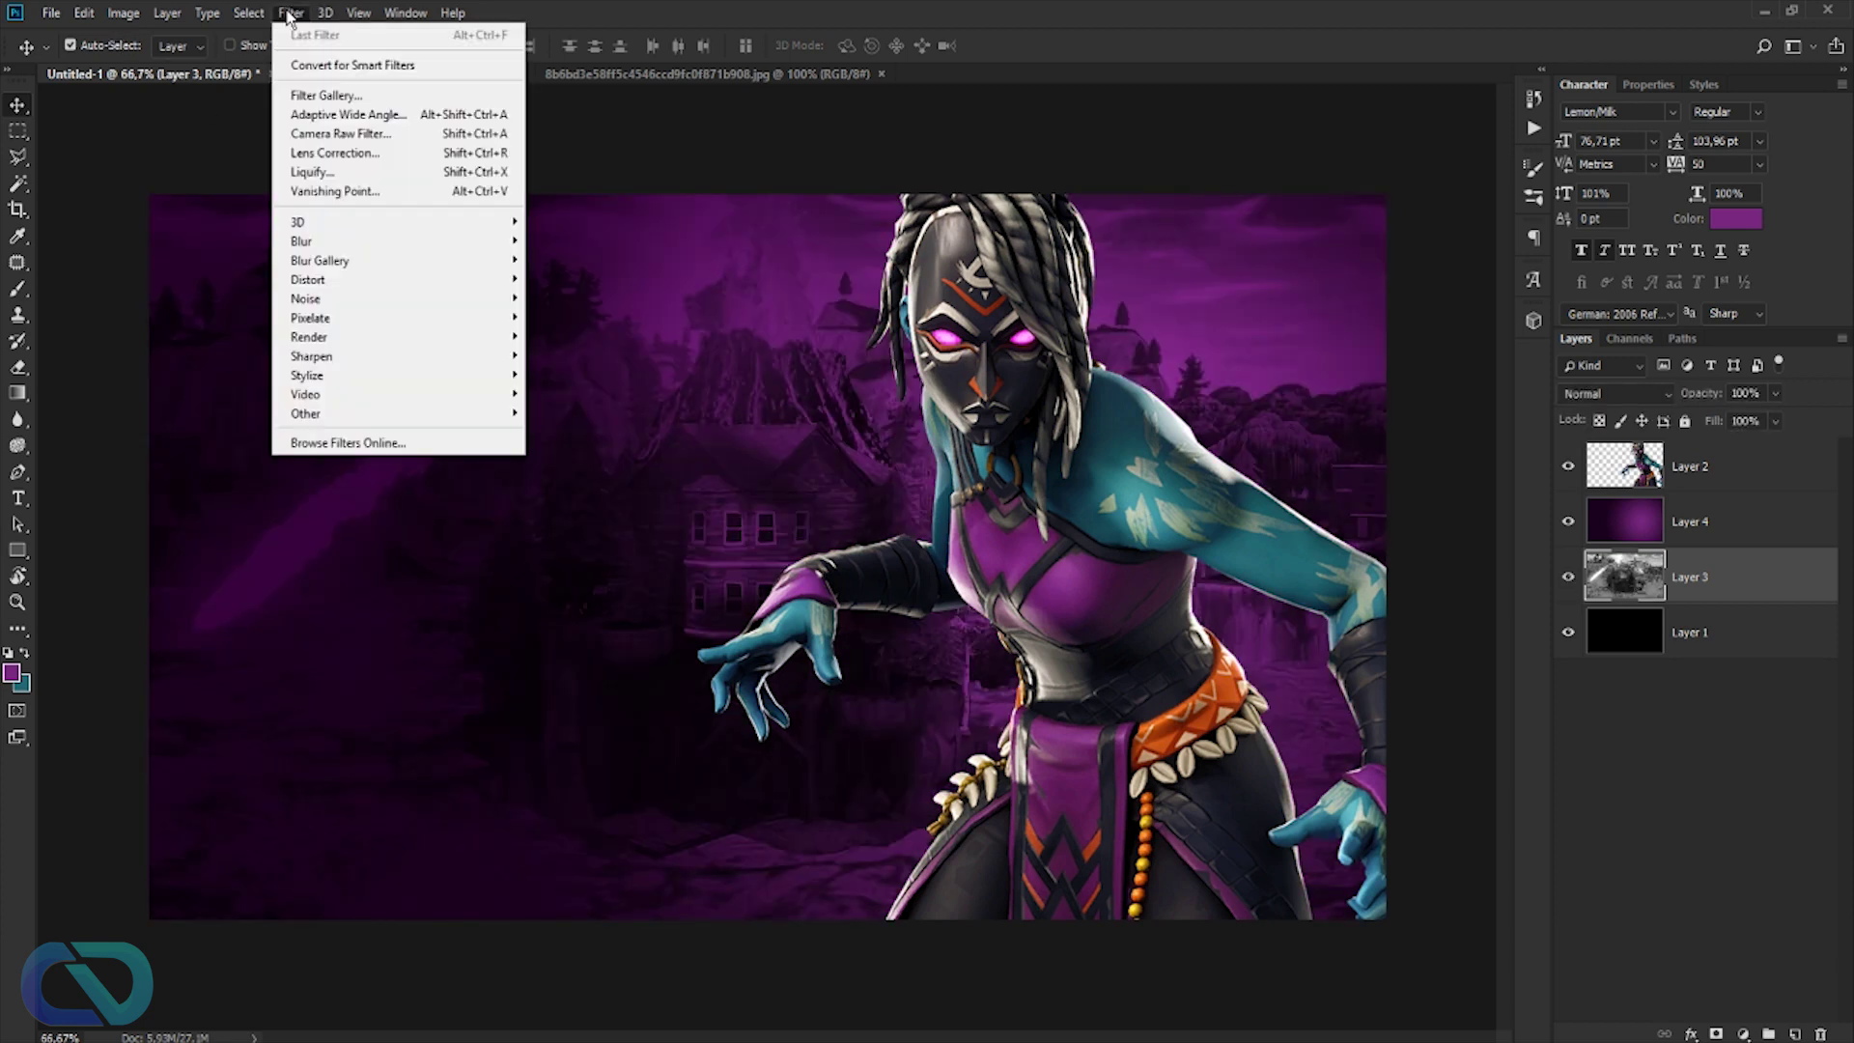
pyautogui.moveTo(340, 241)
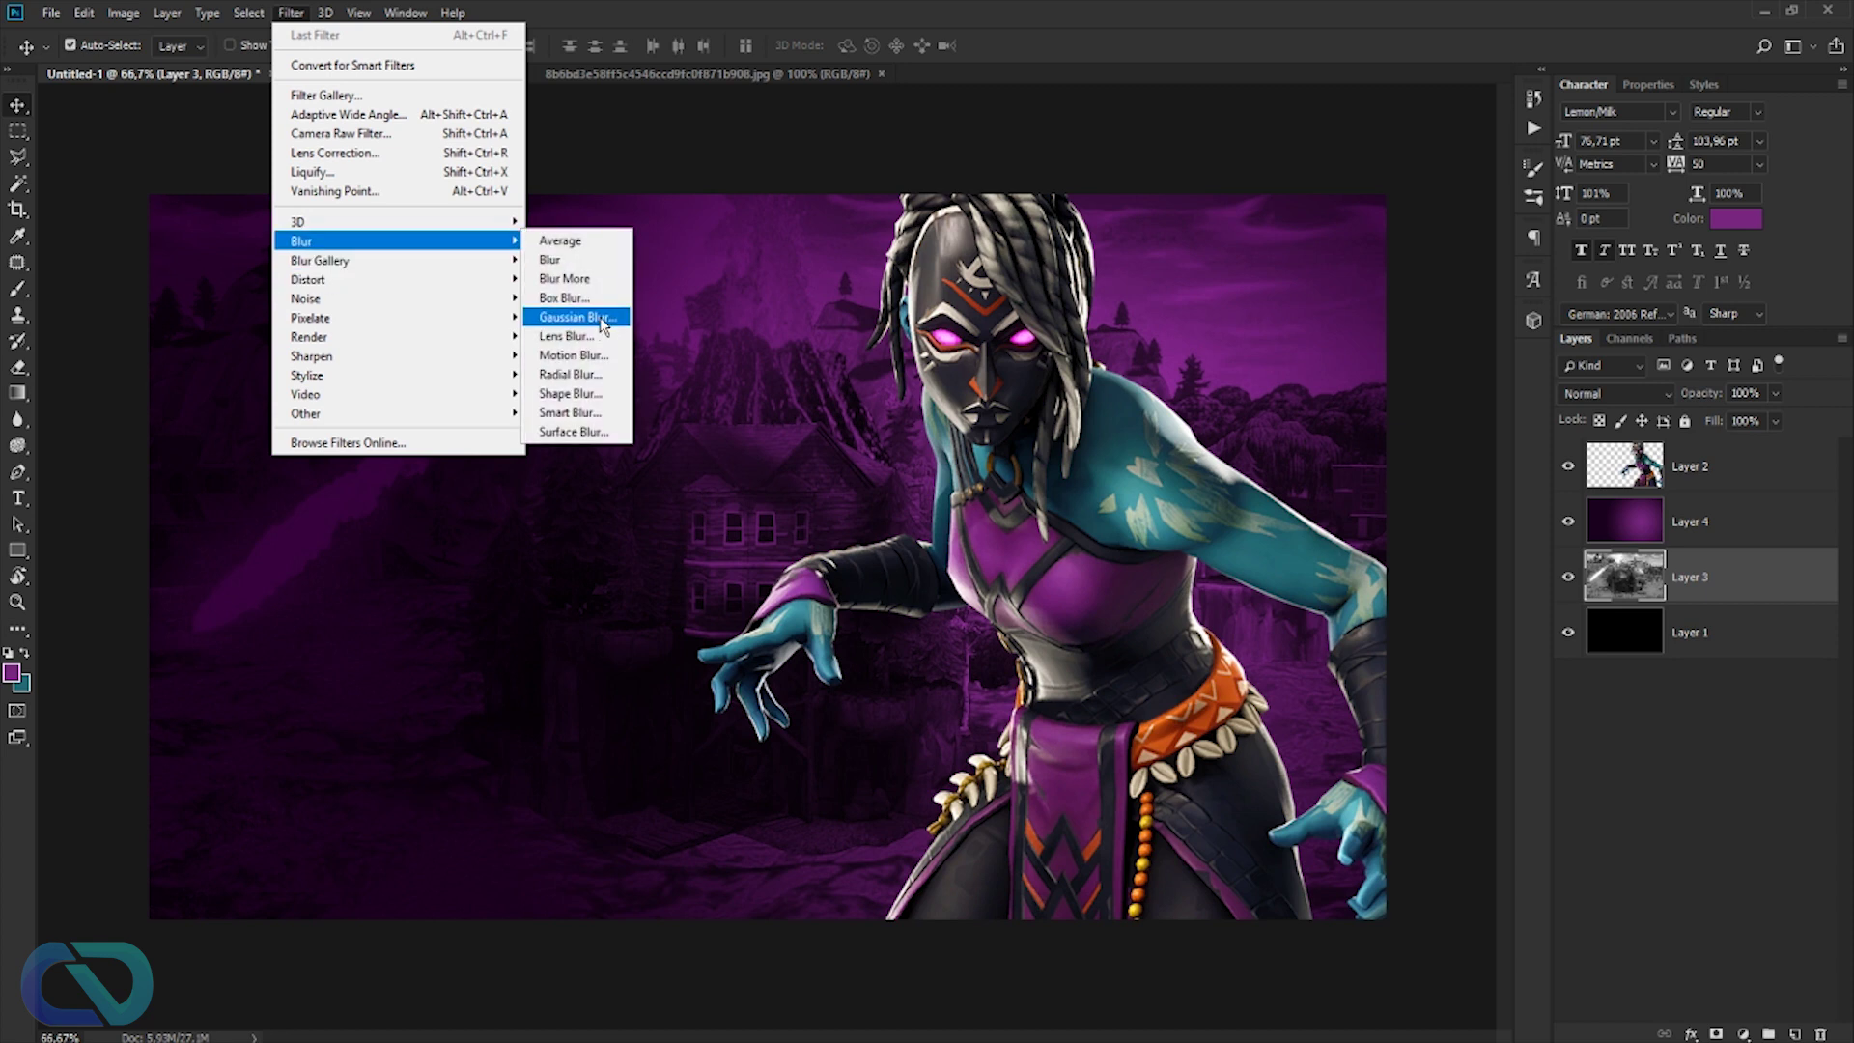
pyautogui.click(576, 317)
pyautogui.moveTo(1226, 94); pyautogui.dragTo(1216, 142)
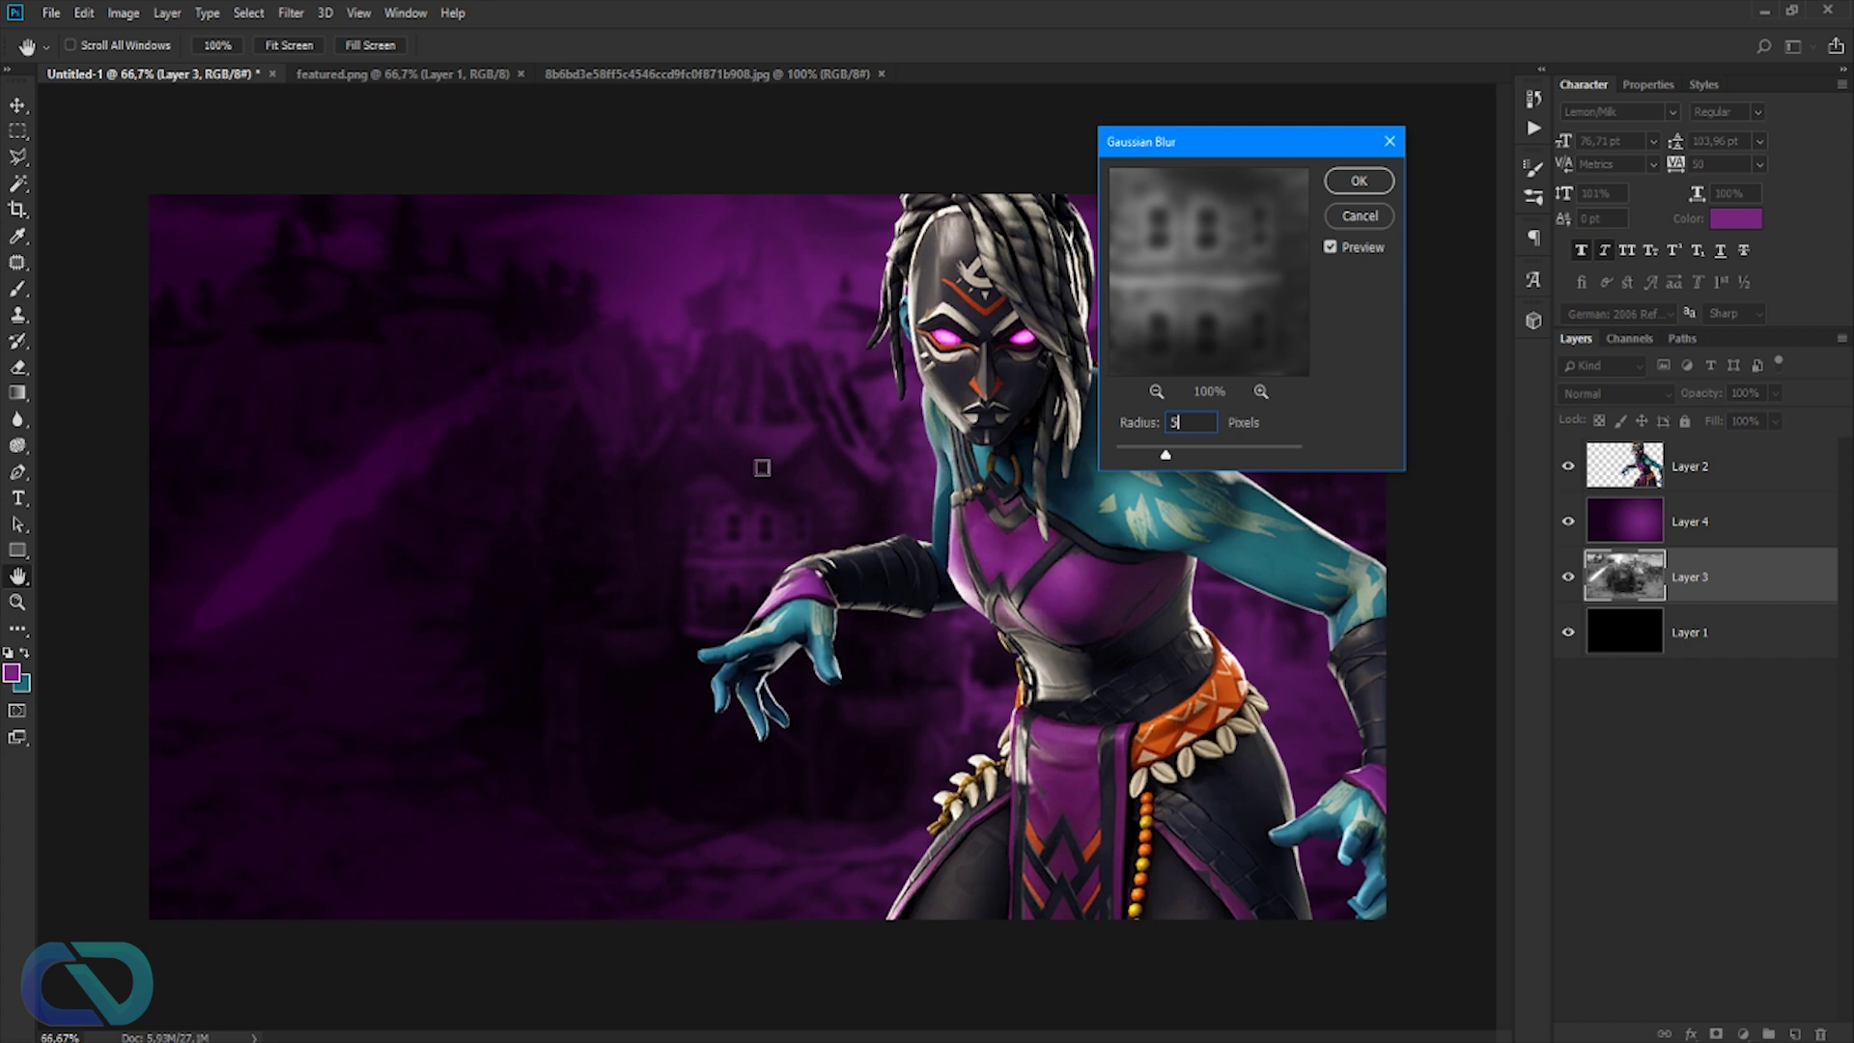
pyautogui.click(1358, 182)
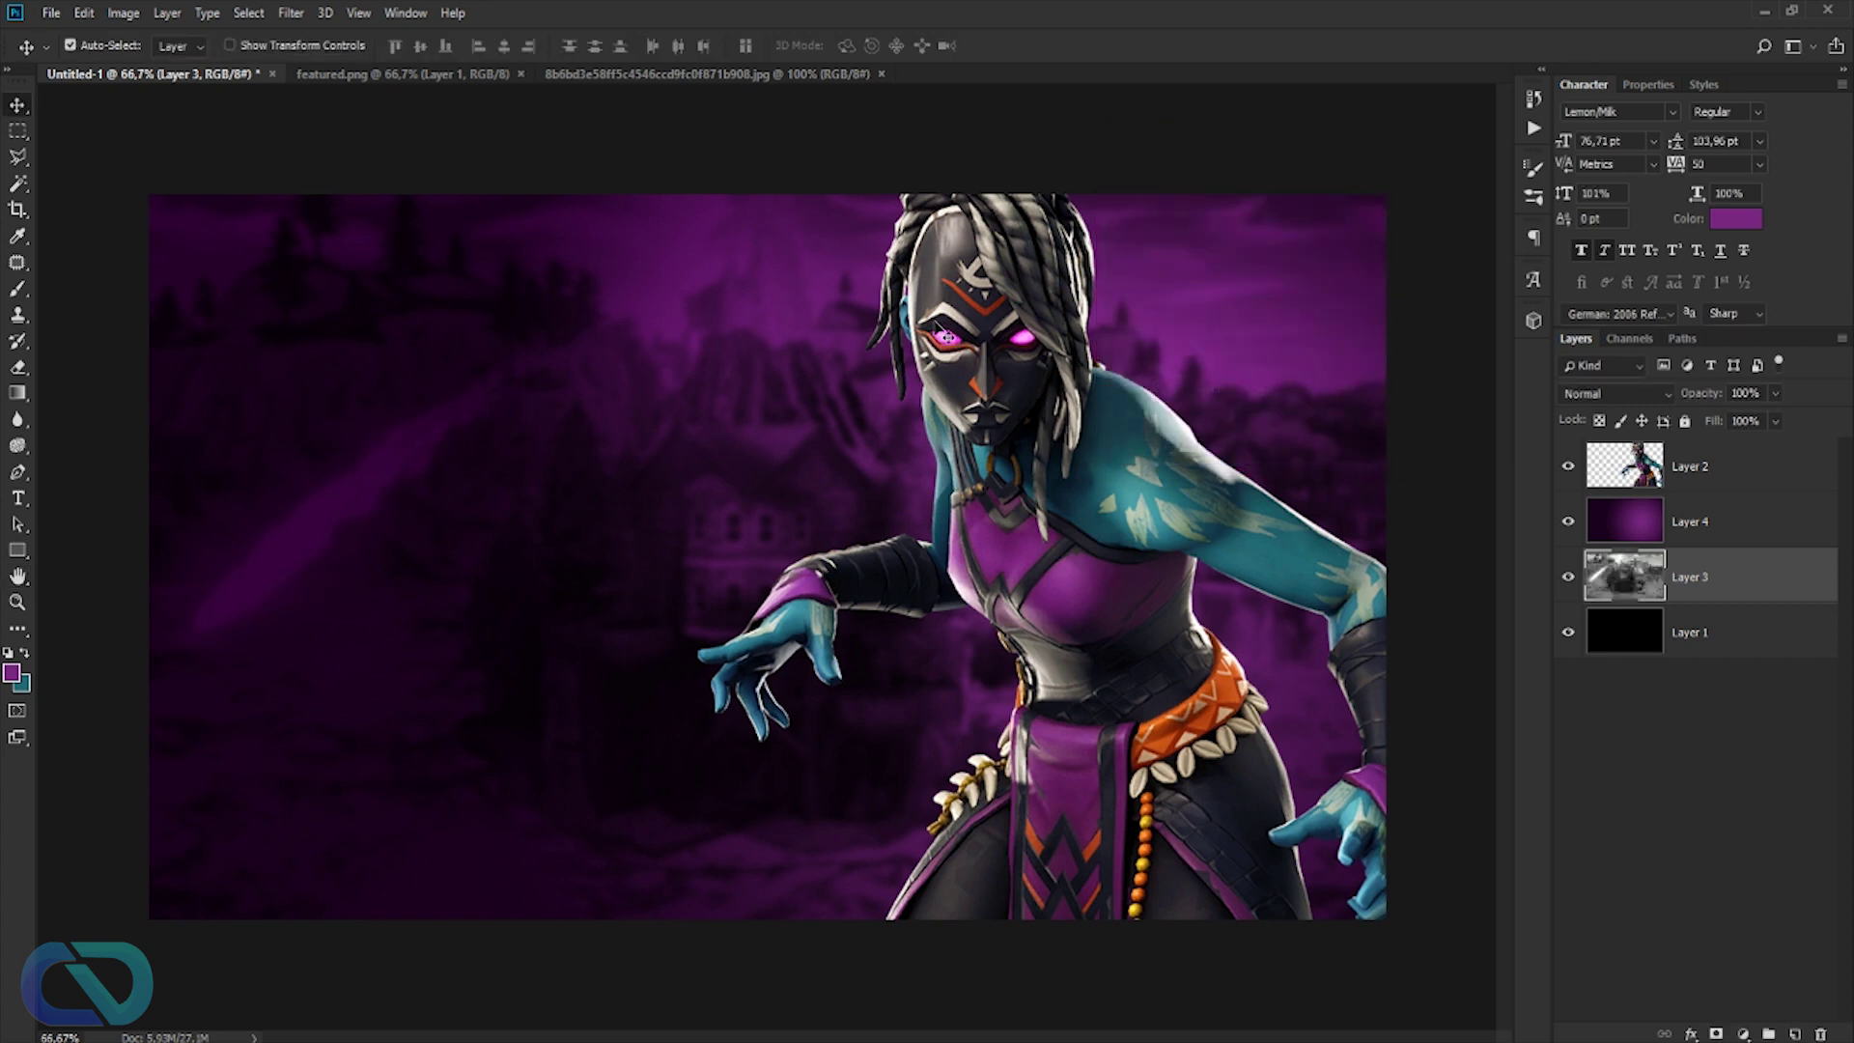
# - Activate the Blur tool on the character layer with a 322 px brush at 100% strength
pyautogui.click(1716, 471)
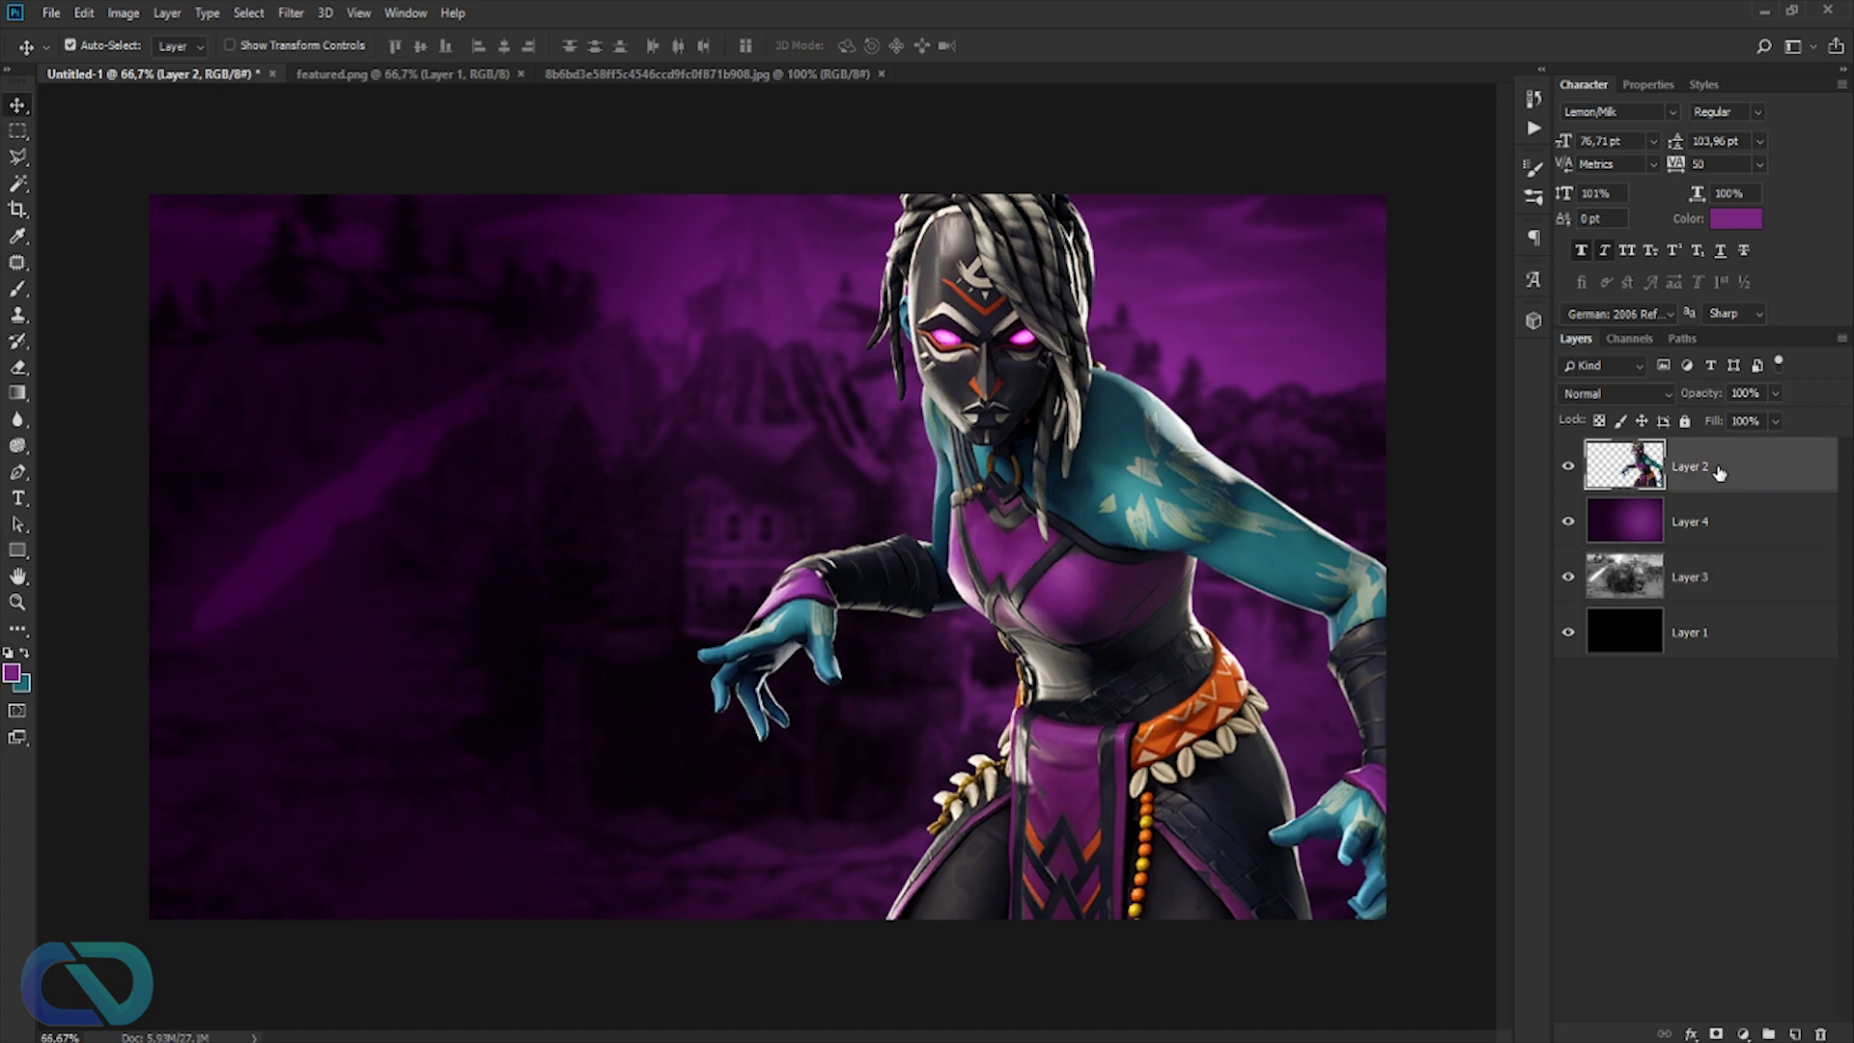
pyautogui.click(17, 421)
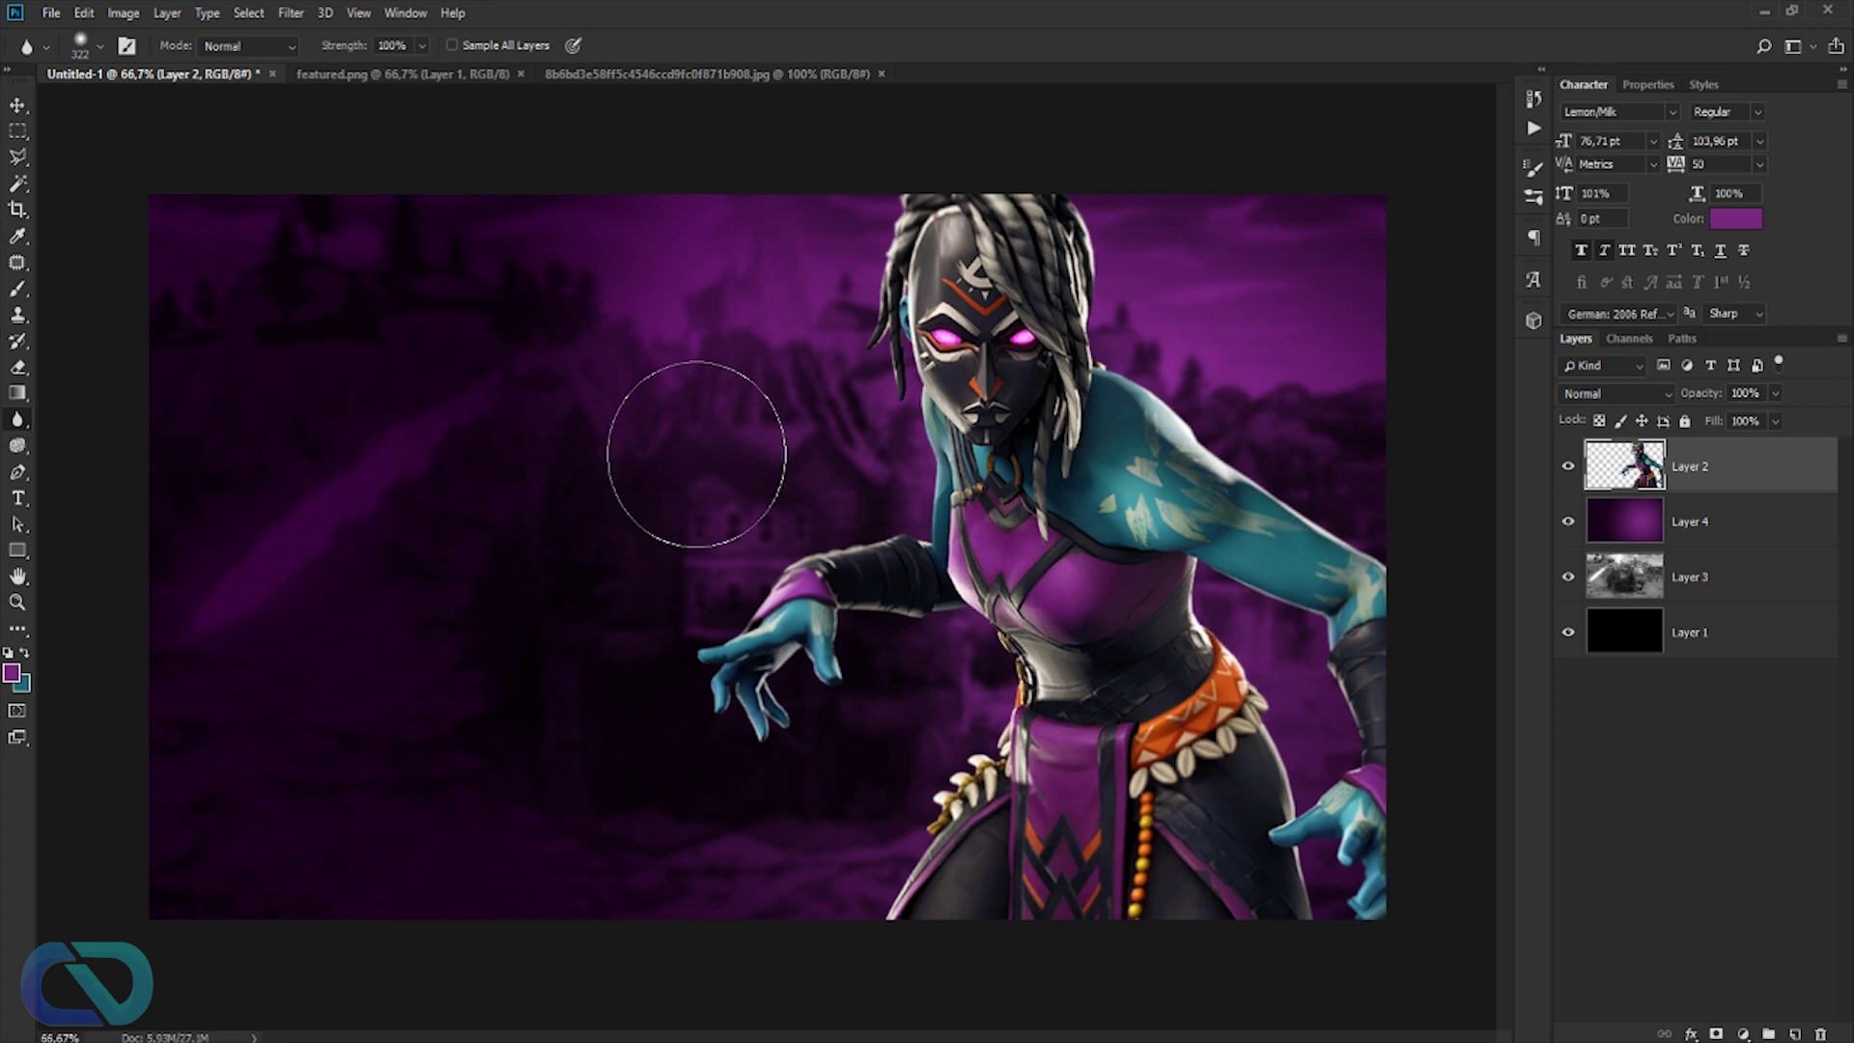
# - Add an empty layer above the character and clip it to the character layer
pyautogui.click(1794, 1034)
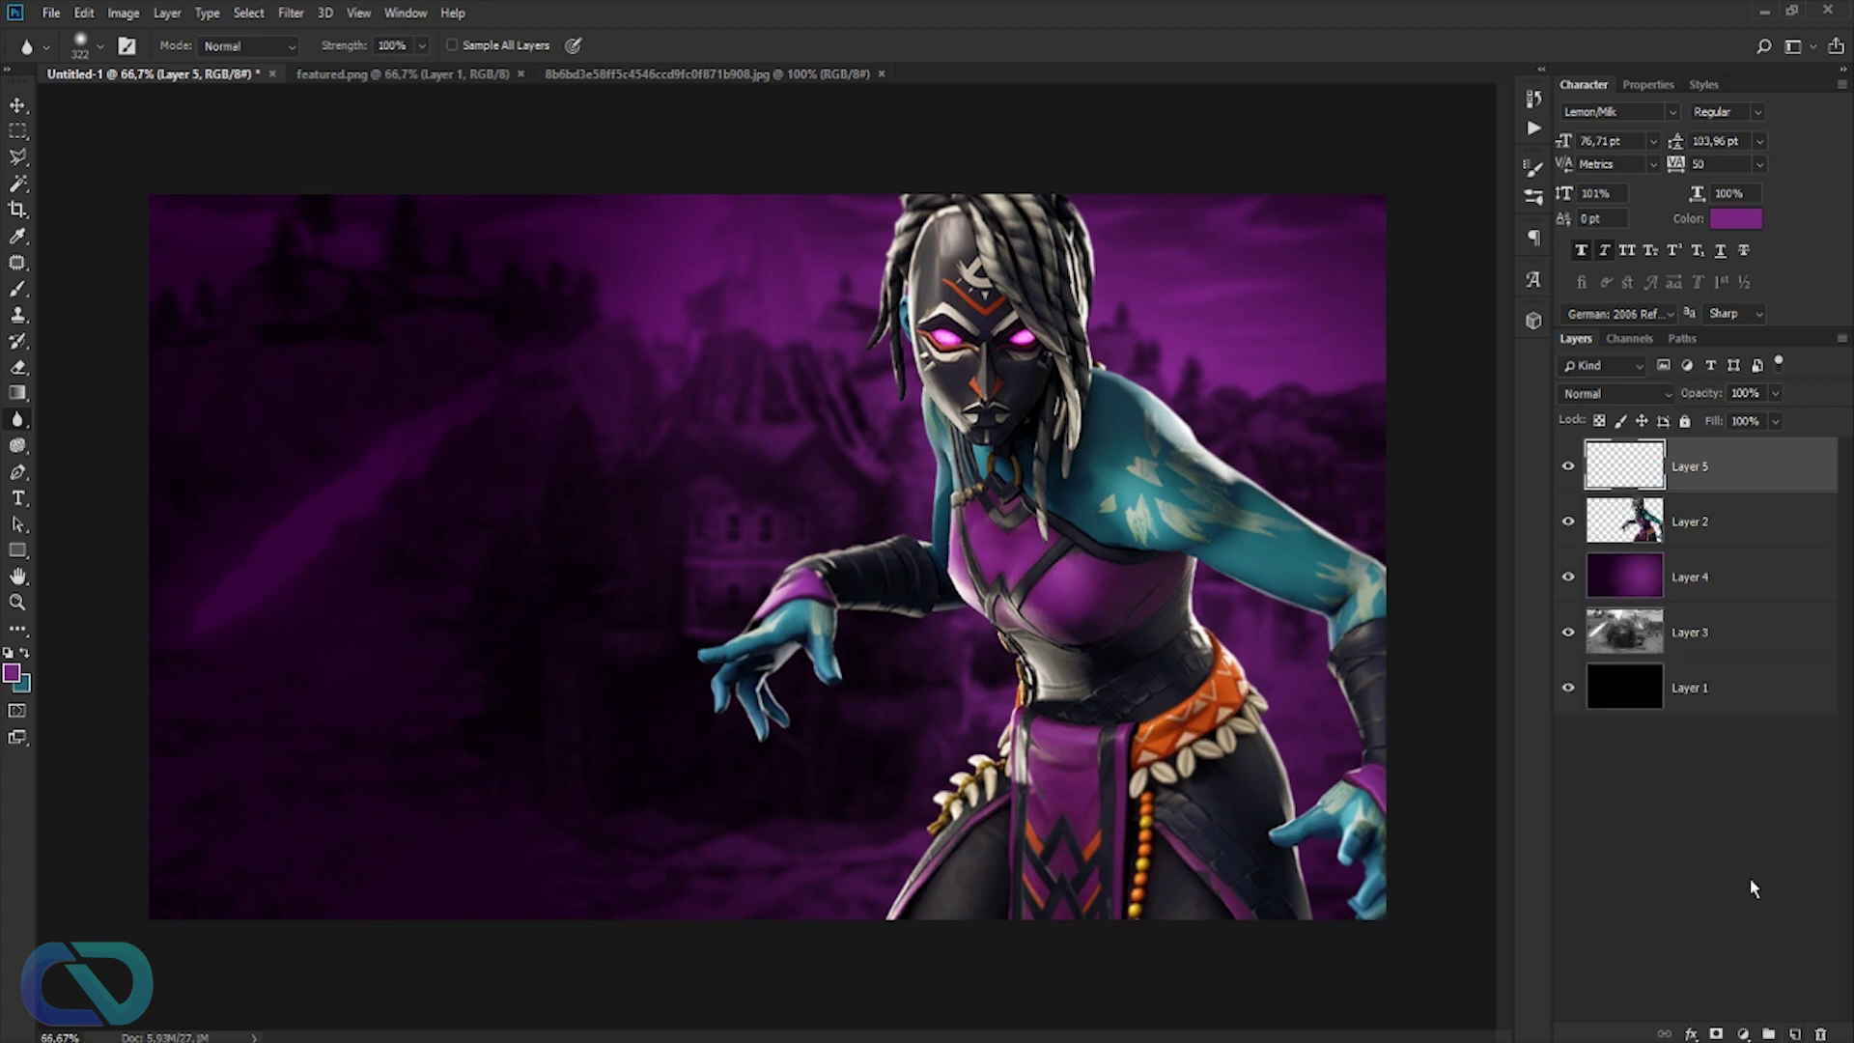
pyautogui.rightClick(1749, 471)
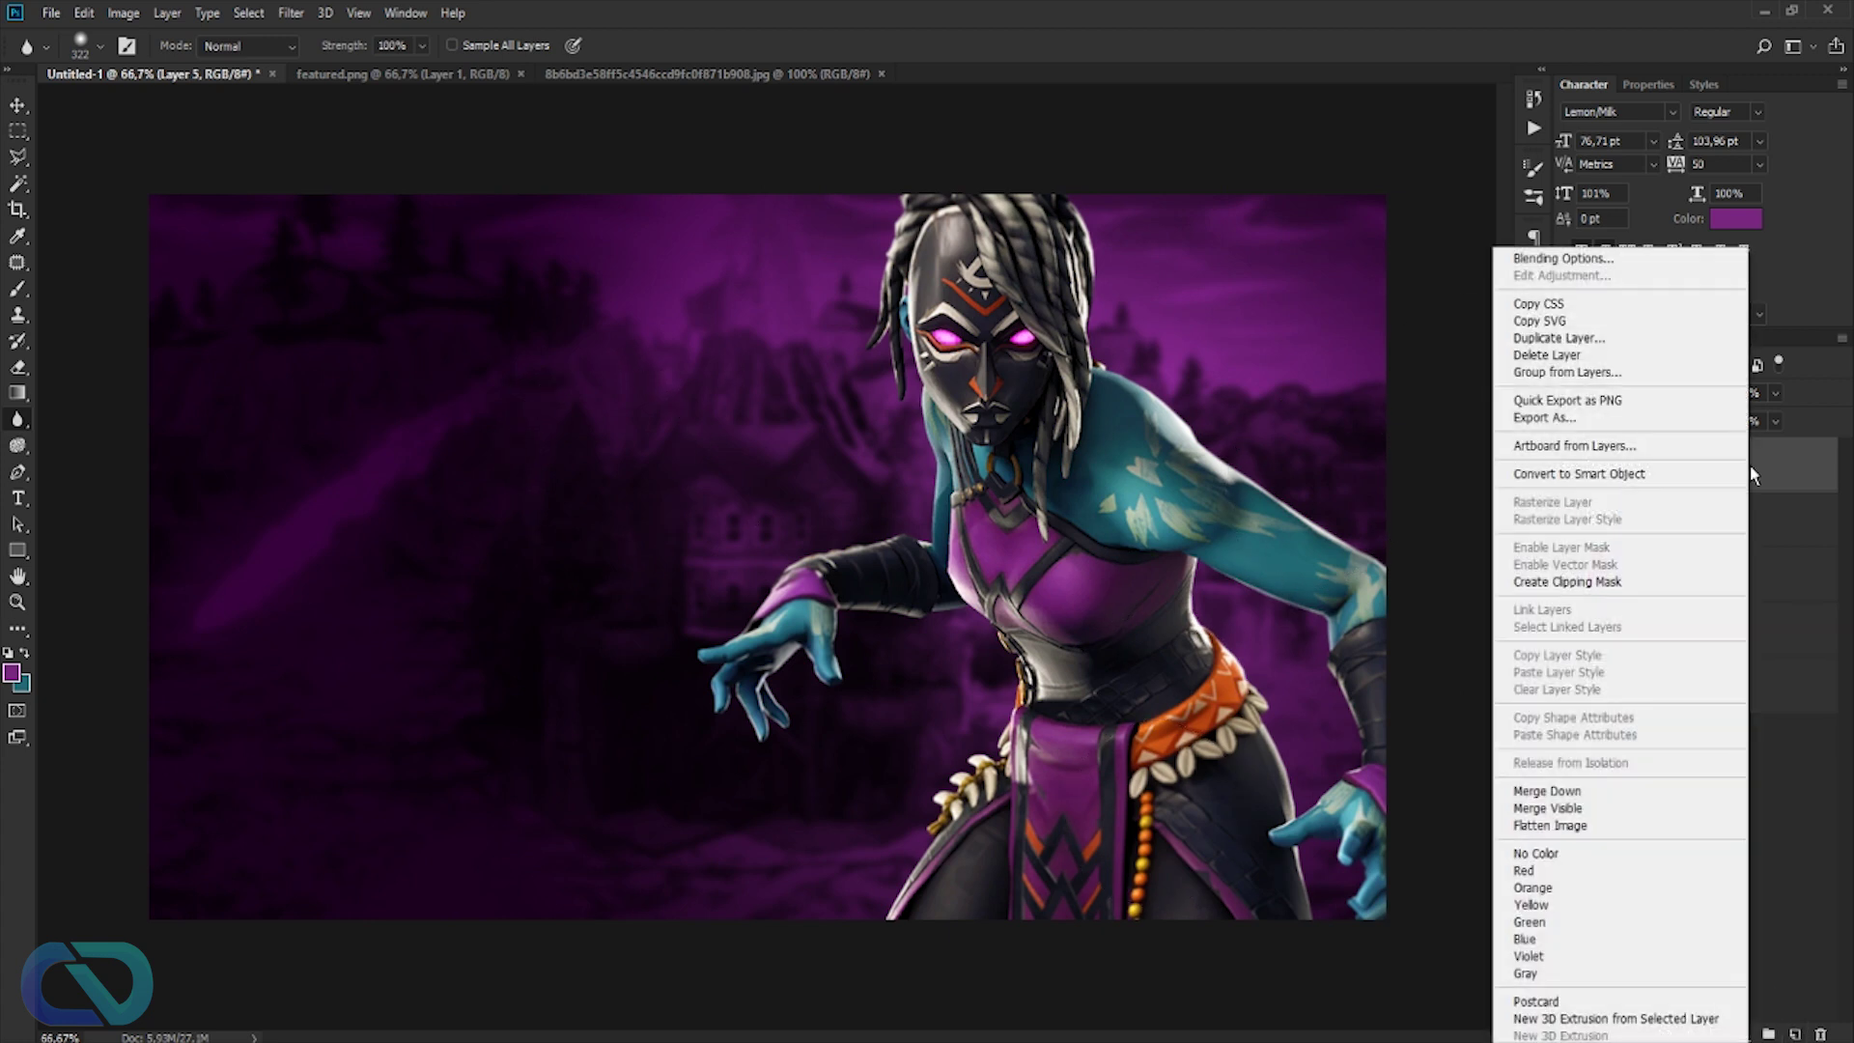
pyautogui.click(1591, 583)
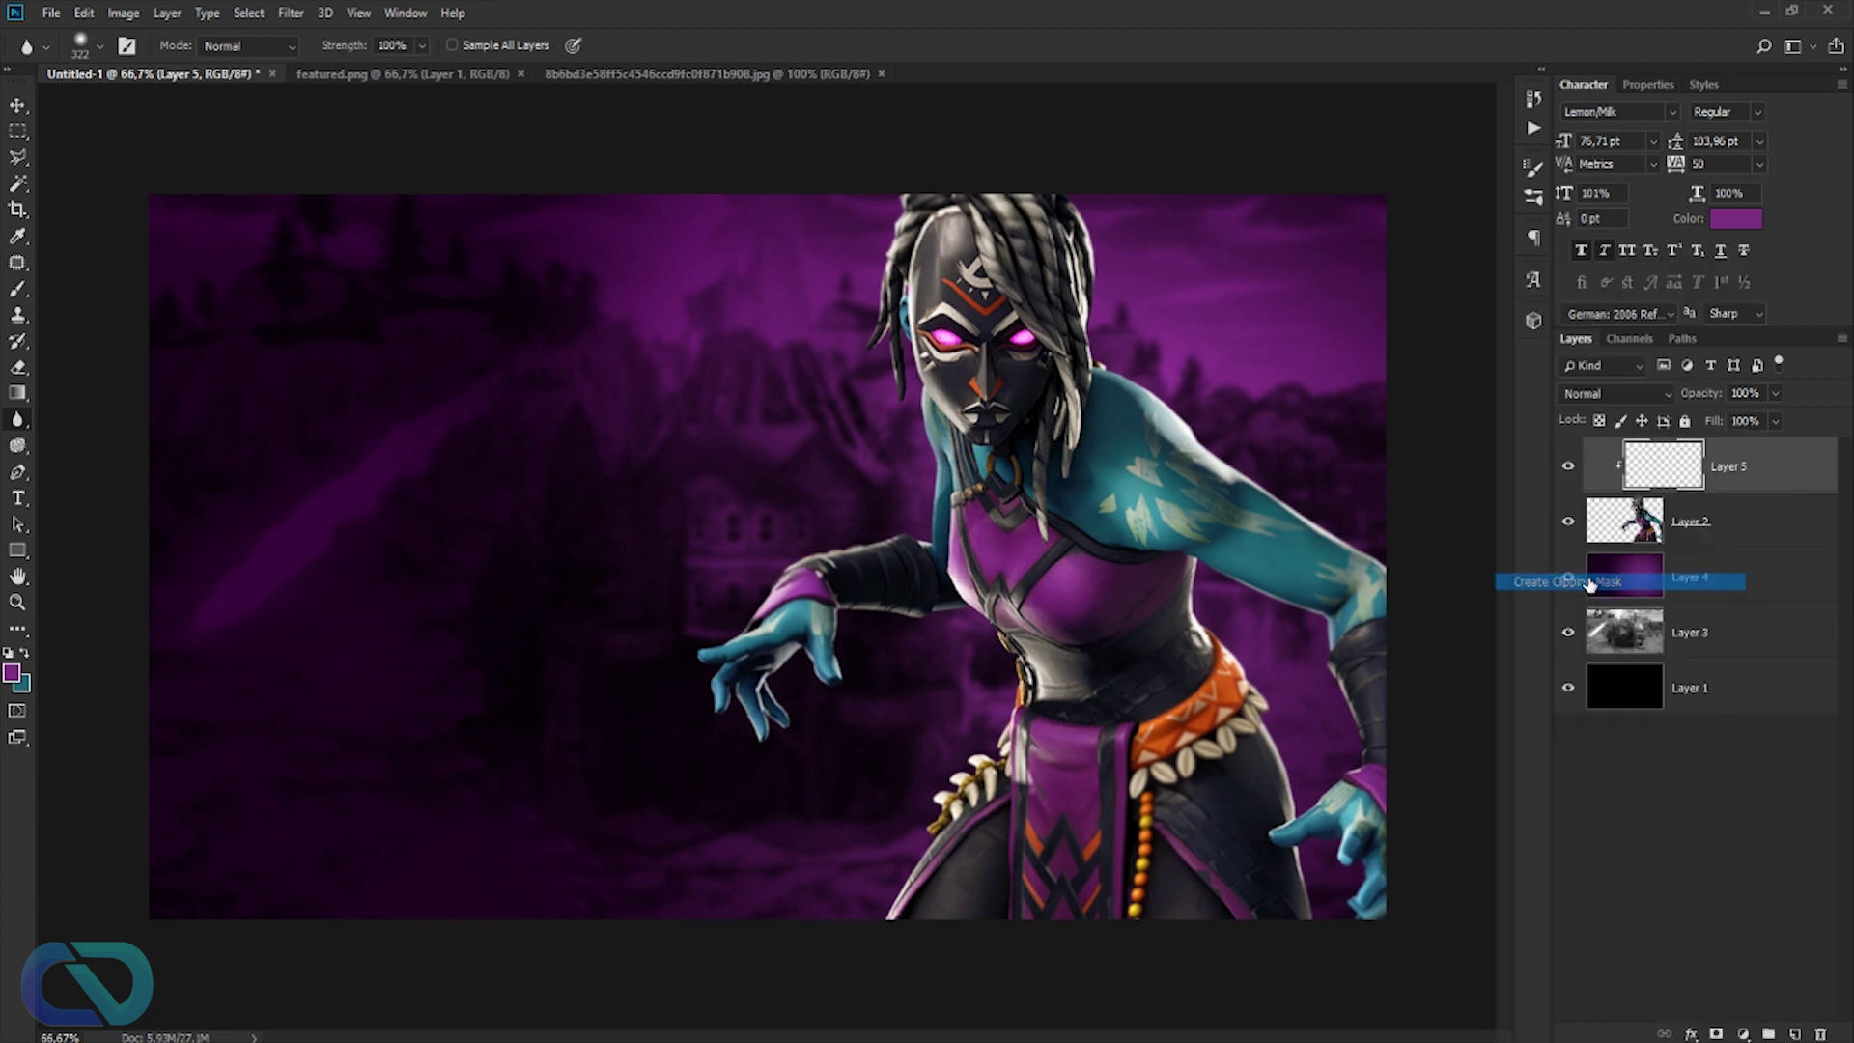
# - Set up the Brush tool with black as the foreground colour, a 552 px tip and 100% opacity
pyautogui.click(20, 292)
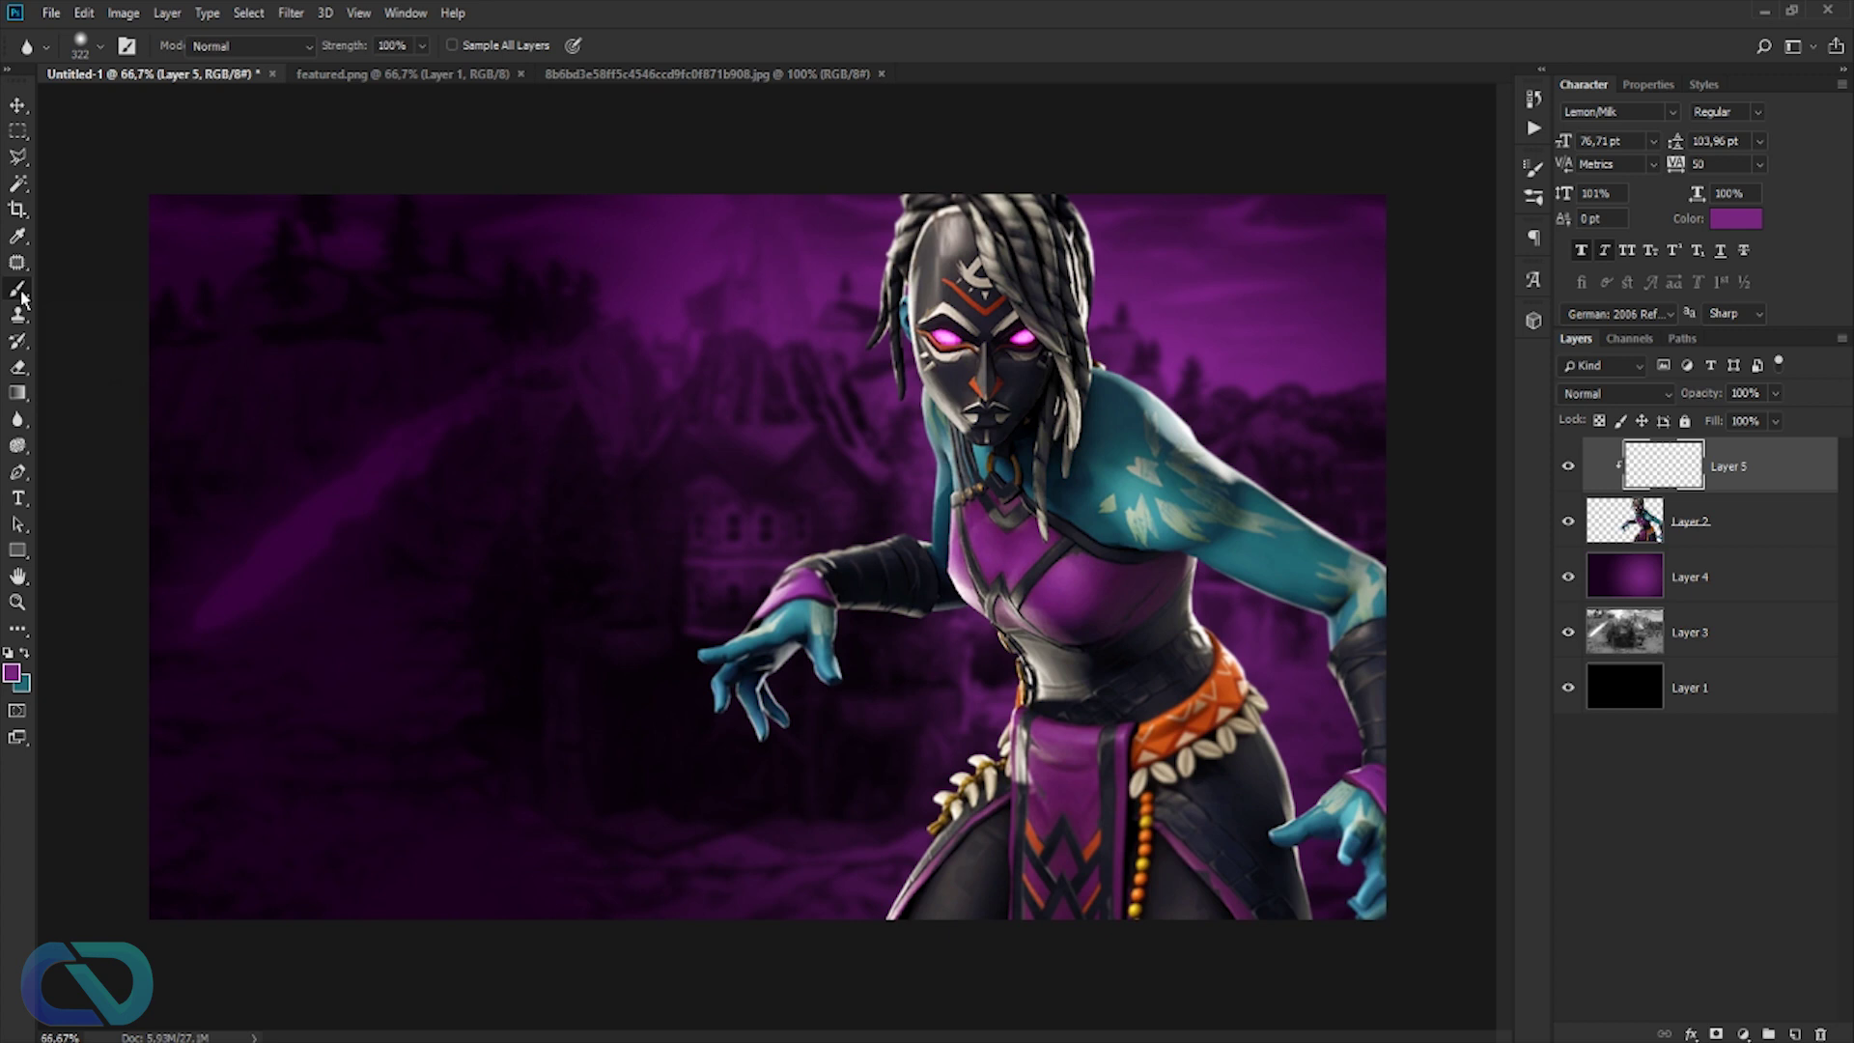
pyautogui.click(9, 656)
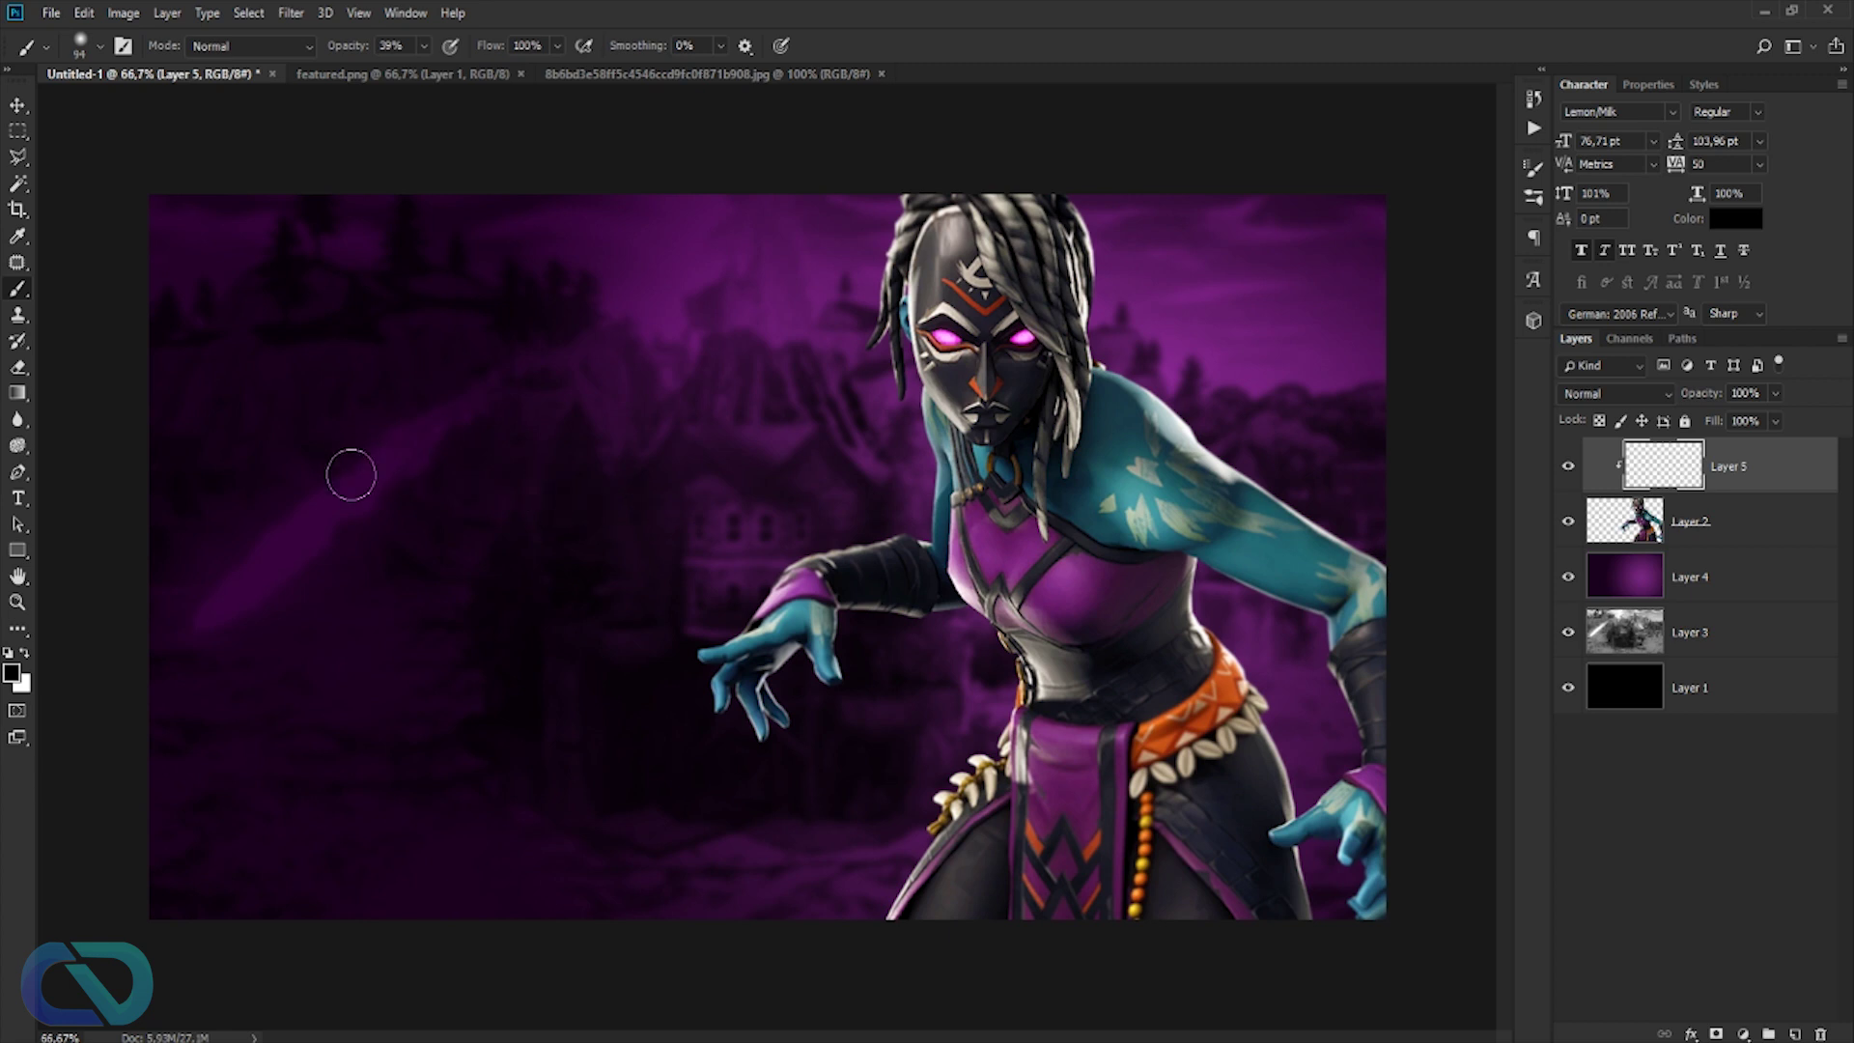
pyautogui.moveTo(588, 459)
pyautogui.mouseDown()
pyautogui.moveTo(744, 463)
pyautogui.moveTo(624, 464)
pyautogui.moveTo(644, 460)
pyautogui.mouseUp()
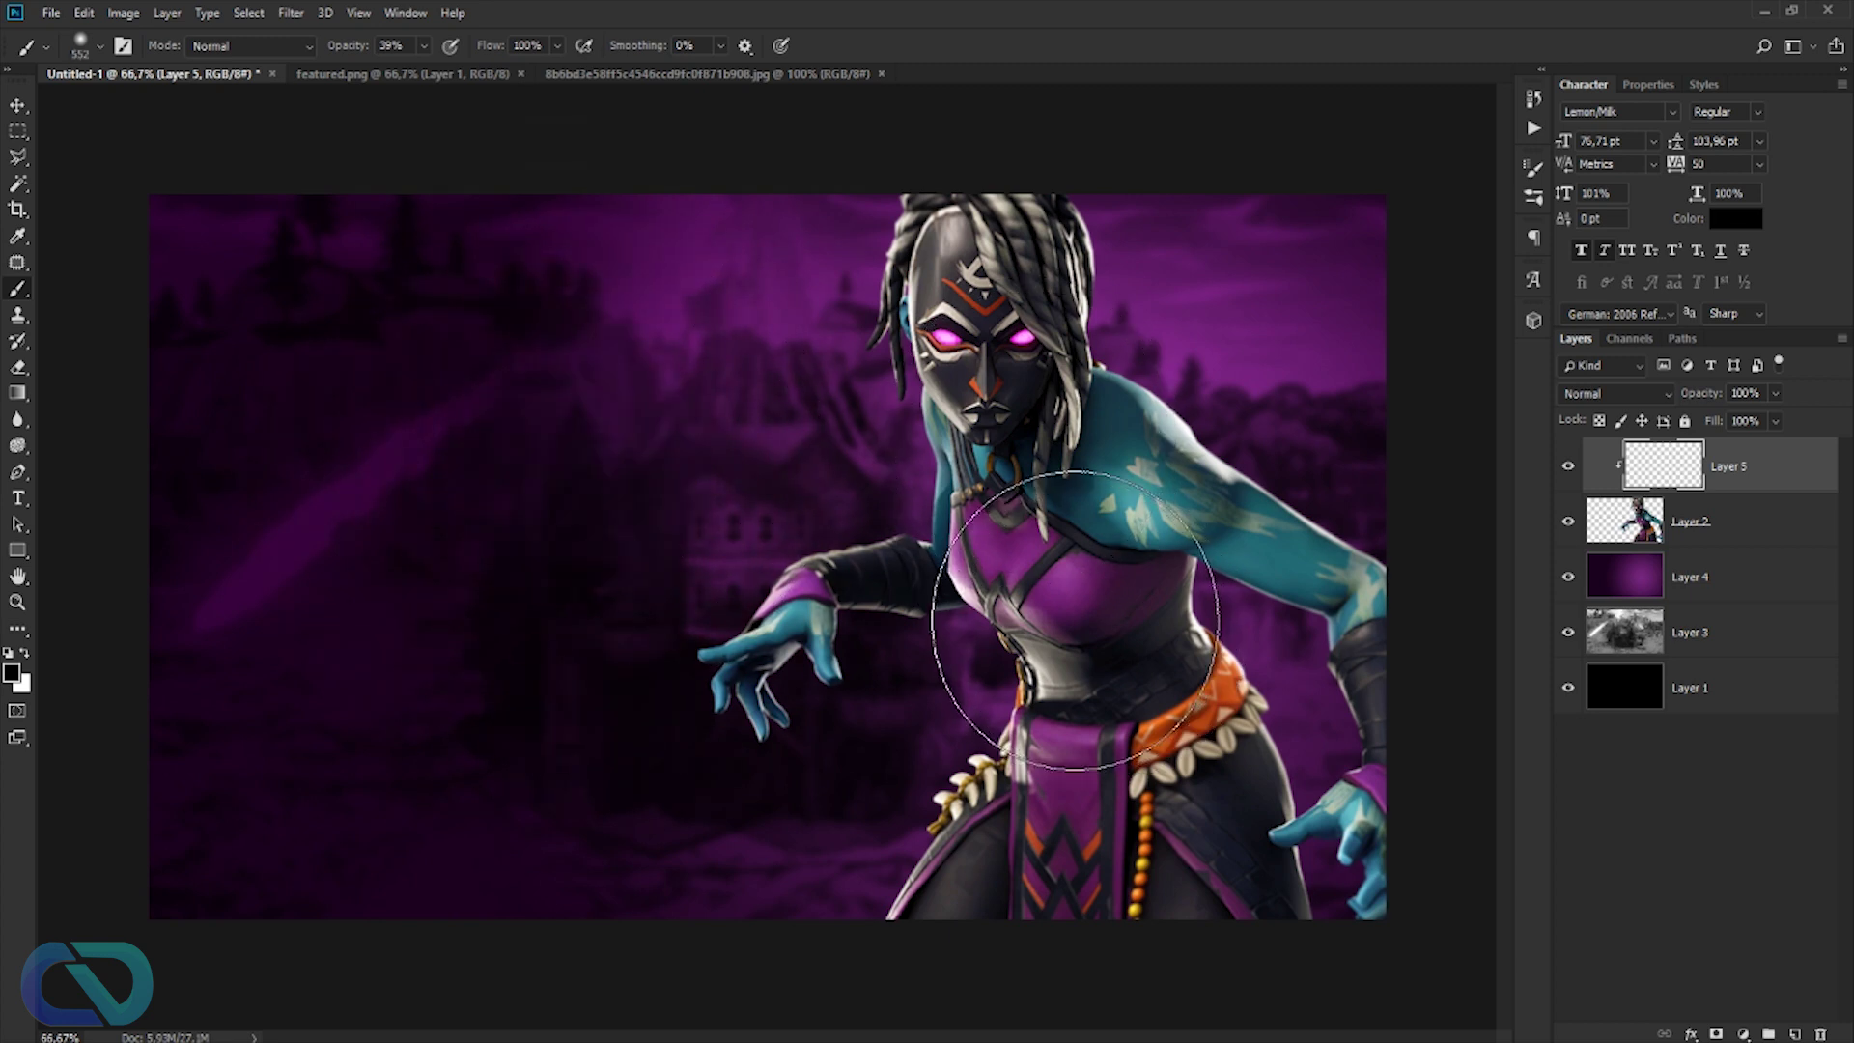
pyautogui.moveTo(866, 627)
pyautogui.mouseDown()
pyautogui.moveTo(840, 620)
pyautogui.moveTo(1014, 830)
pyautogui.moveTo(703, 600)
pyautogui.moveTo(693, 555)
pyautogui.mouseUp()
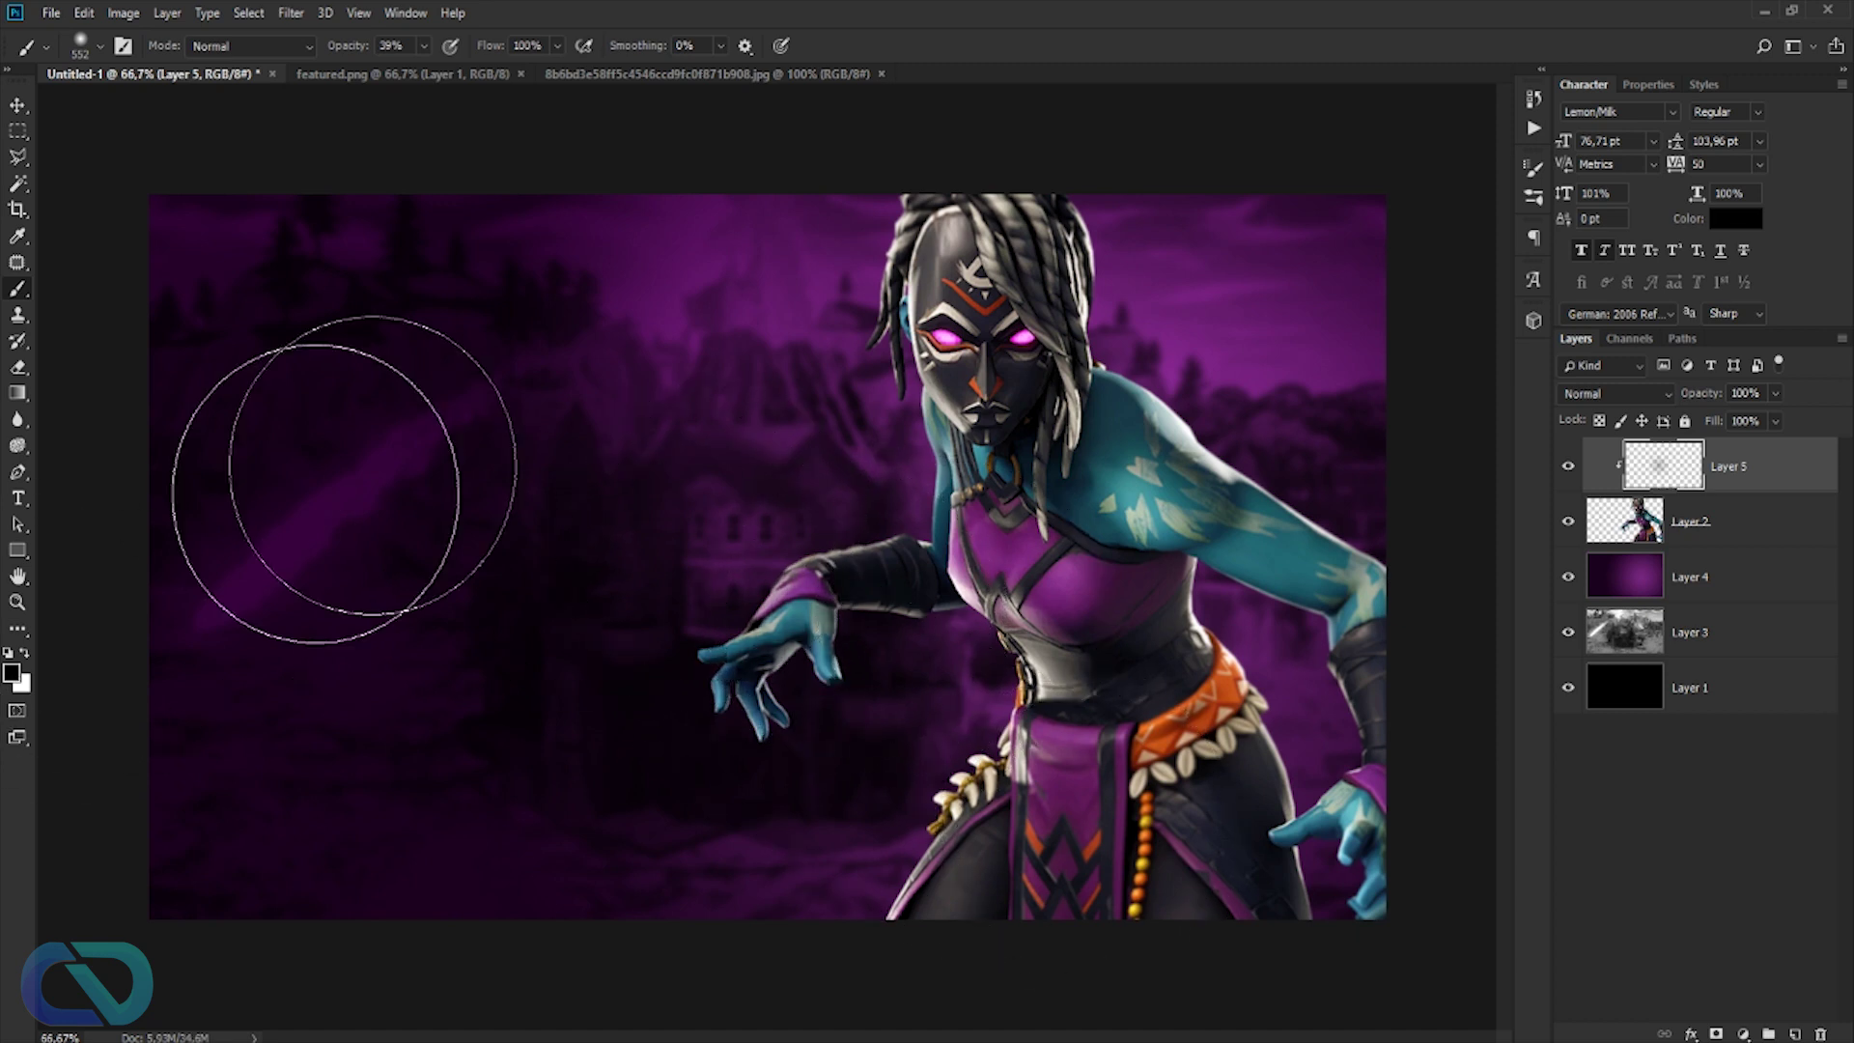
pyautogui.moveTo(346, 55); pyautogui.dragTo(724, 103)
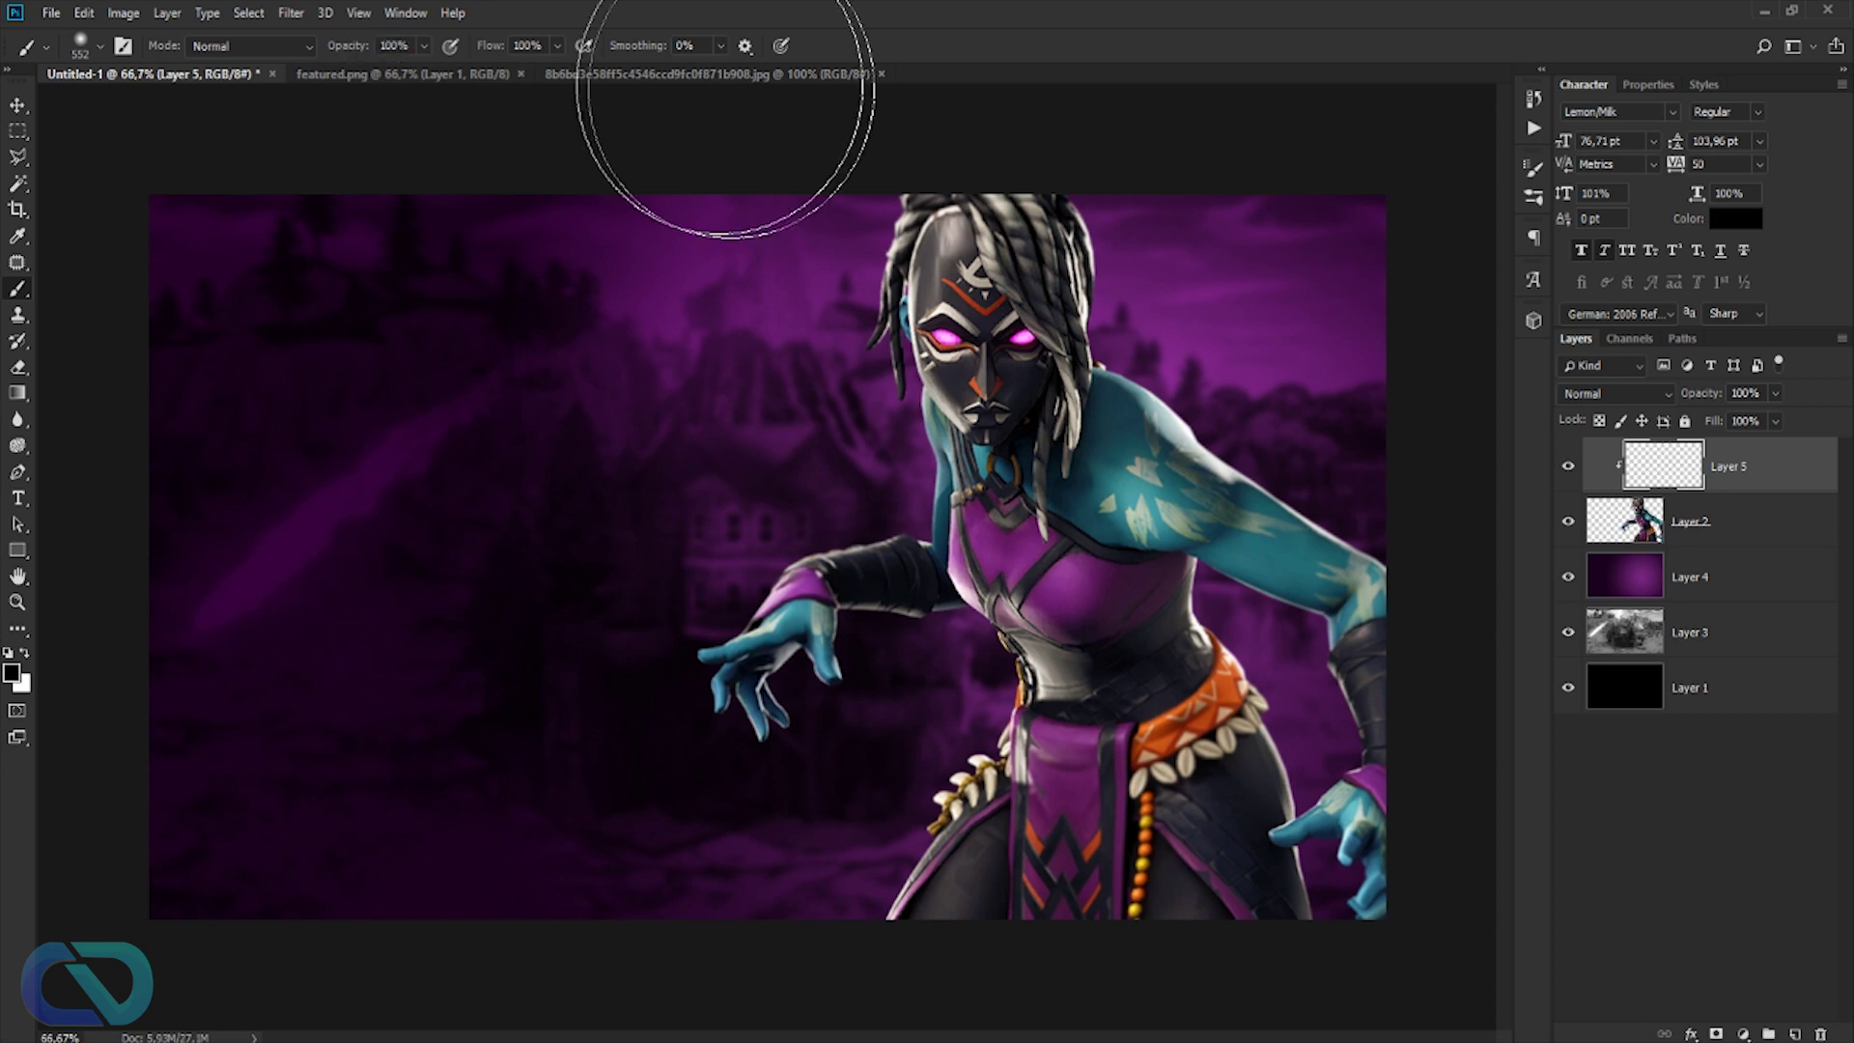
# - Paint soft black shadows over the character's edges and white highlights on its hair, shoulder, chest and hip on the clipped layer
pyautogui.click(685, 572)
pyautogui.moveTo(685, 573)
pyautogui.mouseDown()
pyautogui.moveTo(653, 696)
pyautogui.moveTo(675, 804)
pyautogui.moveTo(960, 1020)
pyautogui.moveTo(884, 950)
pyautogui.moveTo(893, 876)
pyautogui.moveTo(971, 943)
pyautogui.moveTo(1224, 1023)
pyautogui.moveTo(1348, 1027)
pyautogui.moveTo(1410, 941)
pyautogui.moveTo(1465, 631)
pyautogui.moveTo(1454, 482)
pyautogui.moveTo(1310, 391)
pyautogui.moveTo(1254, 279)
pyautogui.moveTo(1245, 321)
pyautogui.moveTo(1214, 218)
pyautogui.moveTo(1082, 121)
pyautogui.mouseUp()
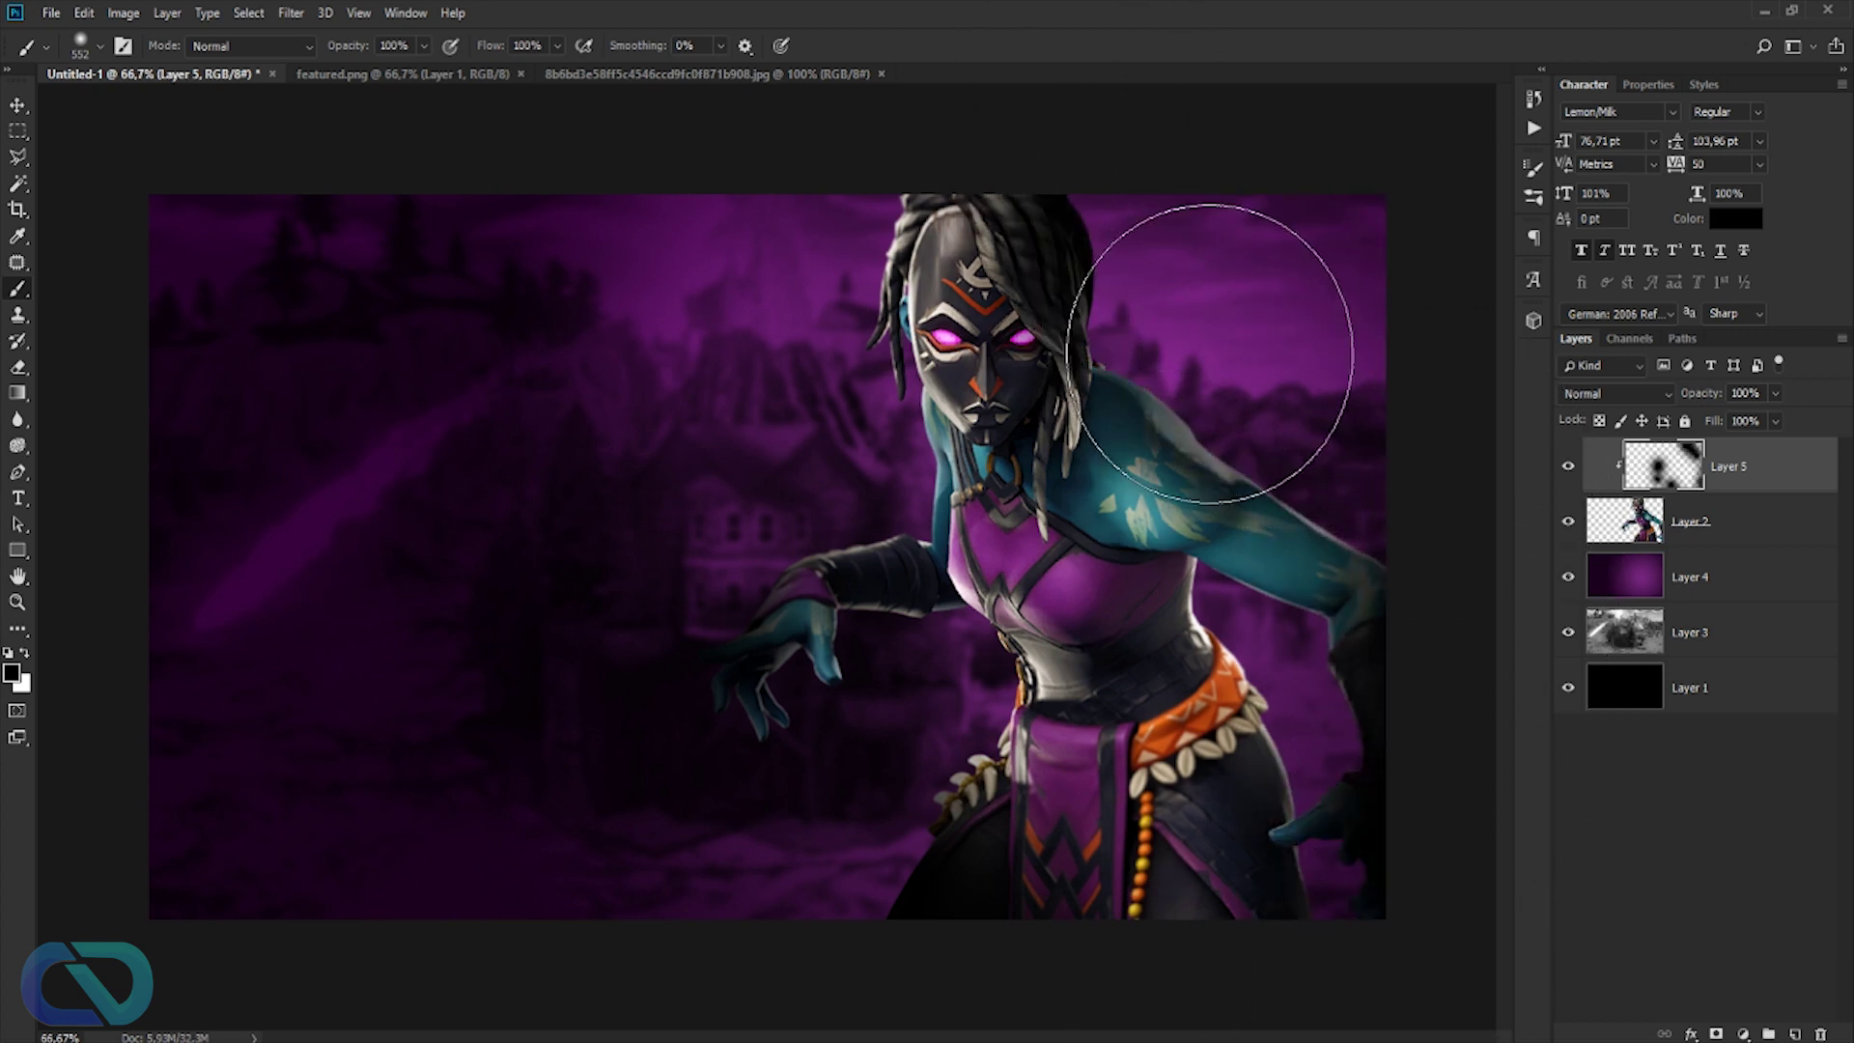
pyautogui.click(25, 655)
pyautogui.moveTo(473, 430)
pyautogui.mouseDown()
pyautogui.moveTo(484, 446)
pyautogui.moveTo(372, 443)
pyautogui.mouseUp()
pyautogui.moveTo(893, 222)
pyautogui.mouseDown()
pyautogui.moveTo(941, 422)
pyautogui.moveTo(938, 534)
pyautogui.moveTo(893, 376)
pyautogui.mouseUp()
pyautogui.click(1004, 782)
pyautogui.click(1057, 468)
pyautogui.click(1105, 415)
pyautogui.click(1125, 517)
pyautogui.click(1173, 580)
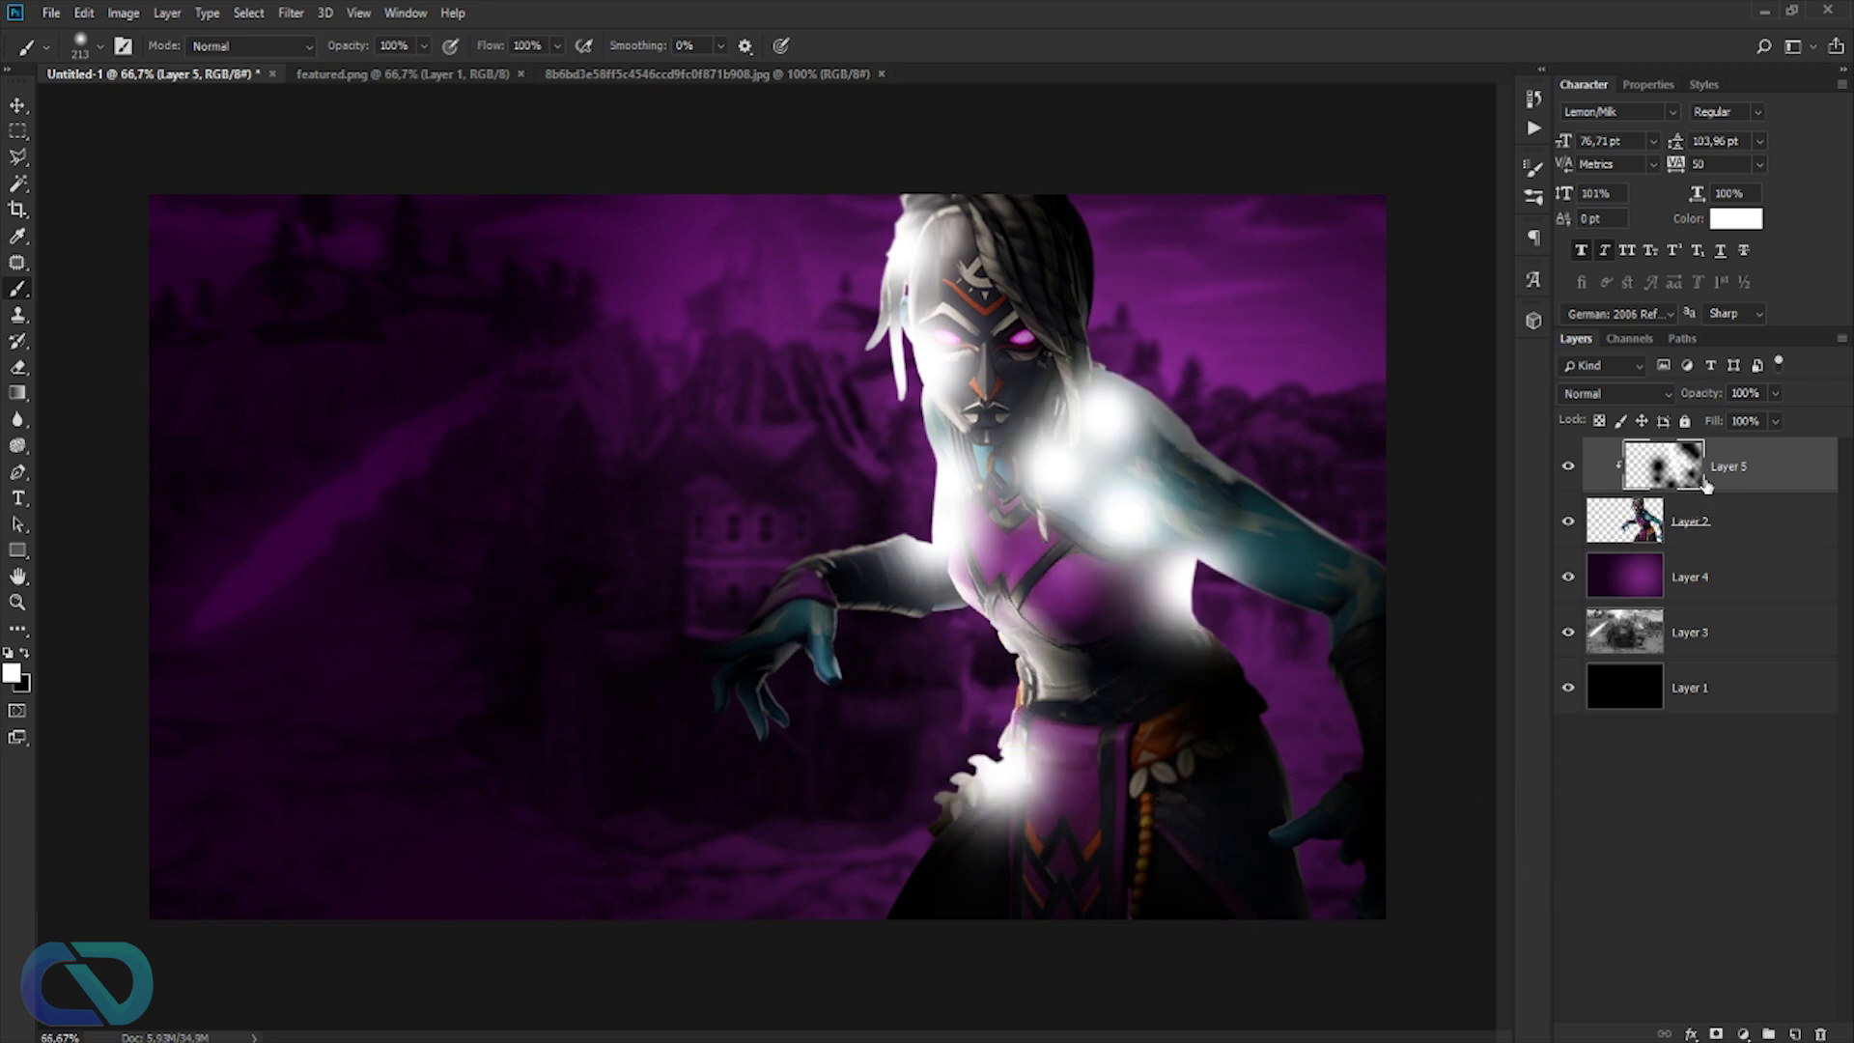
# - Set the clipped shading layer's blend mode to Soft Light and its opacity to 80%
pyautogui.click(1669, 394)
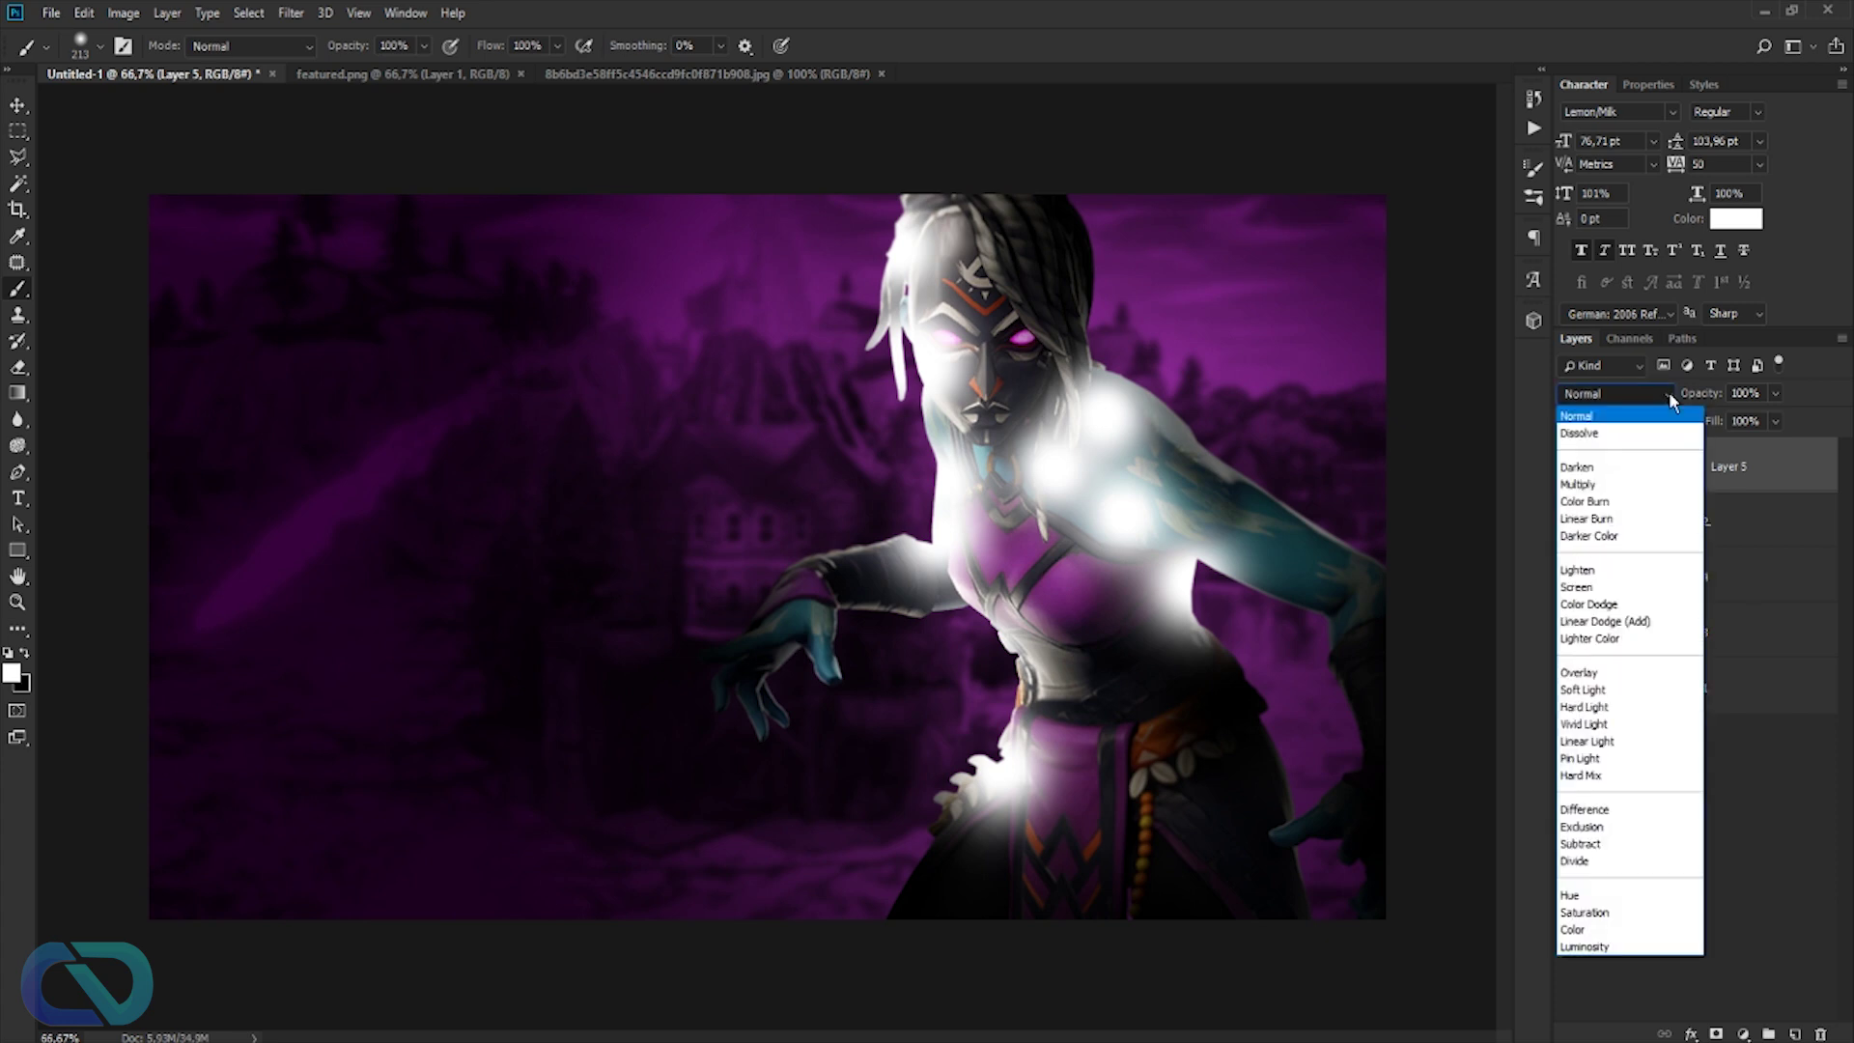
pyautogui.click(1583, 689)
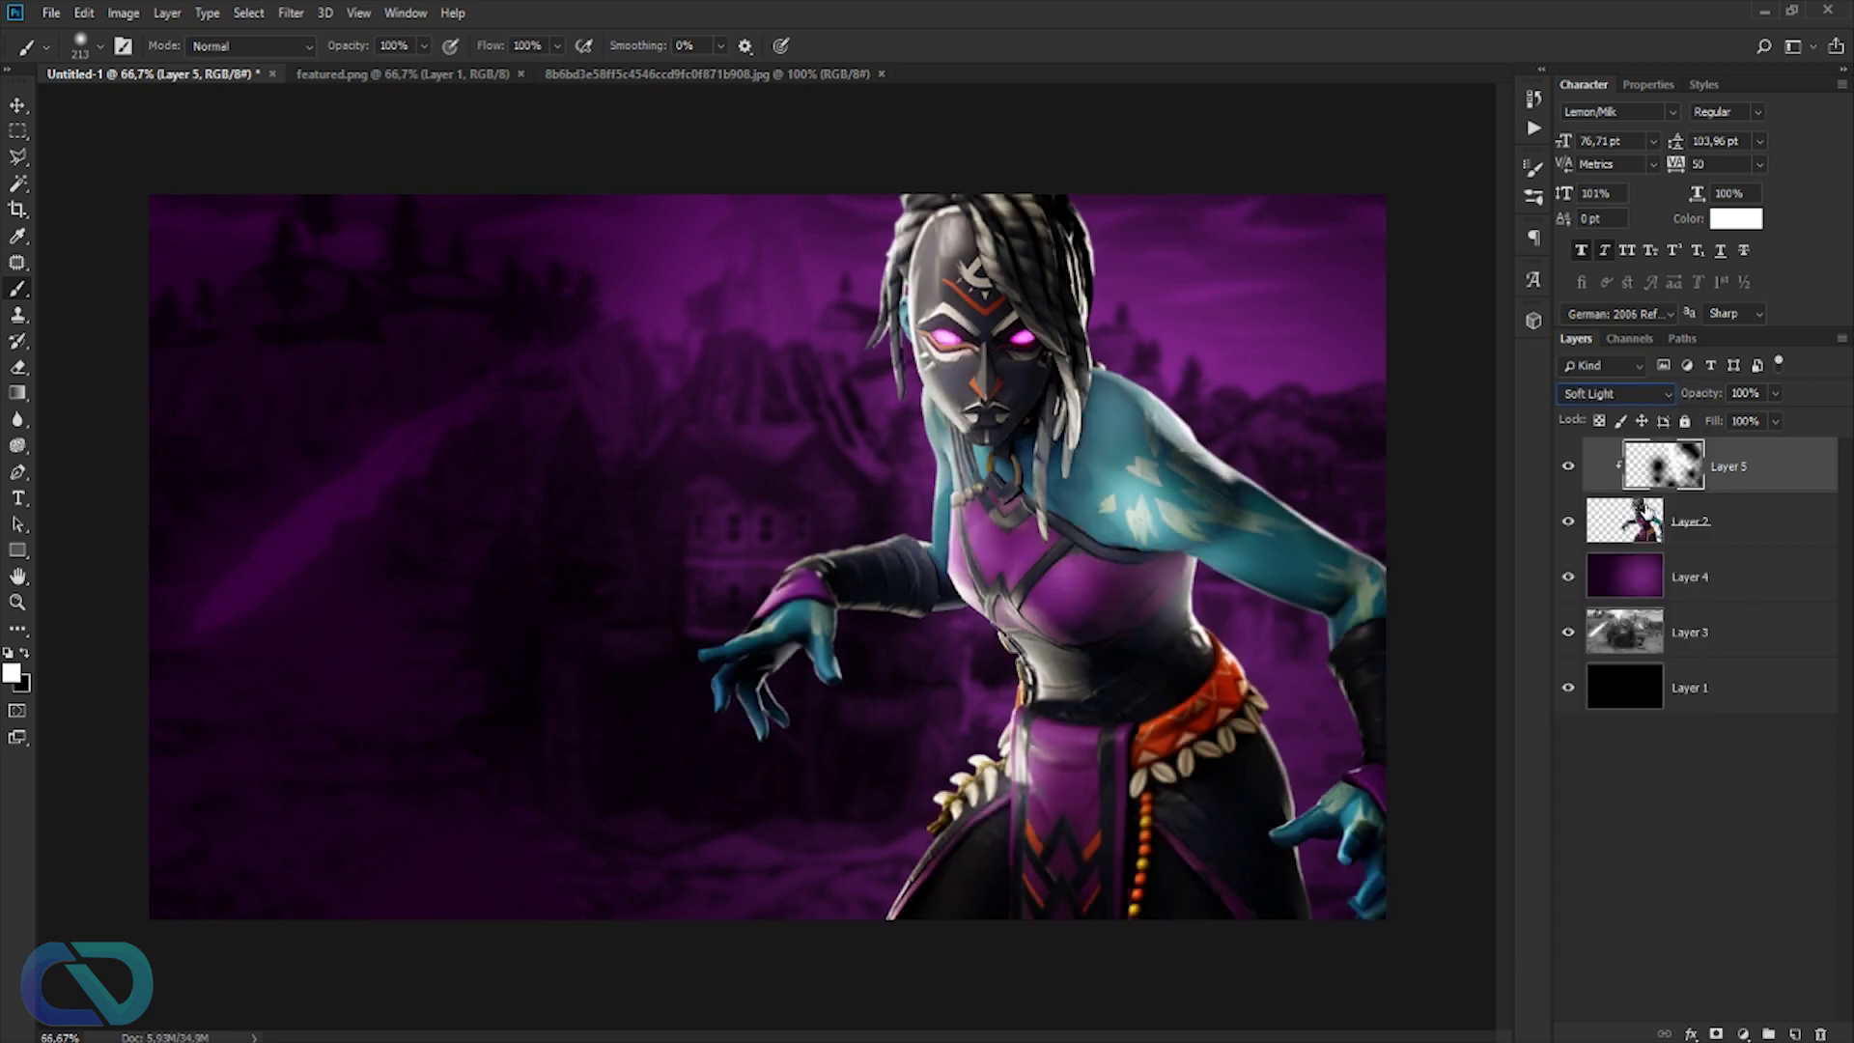
pyautogui.moveTo(1717, 411)
pyautogui.mouseDown()
pyautogui.moveTo(1631, 408)
pyautogui.moveTo(1697, 413)
pyautogui.mouseUp()
pyautogui.write('79')
pyautogui.press('Return')
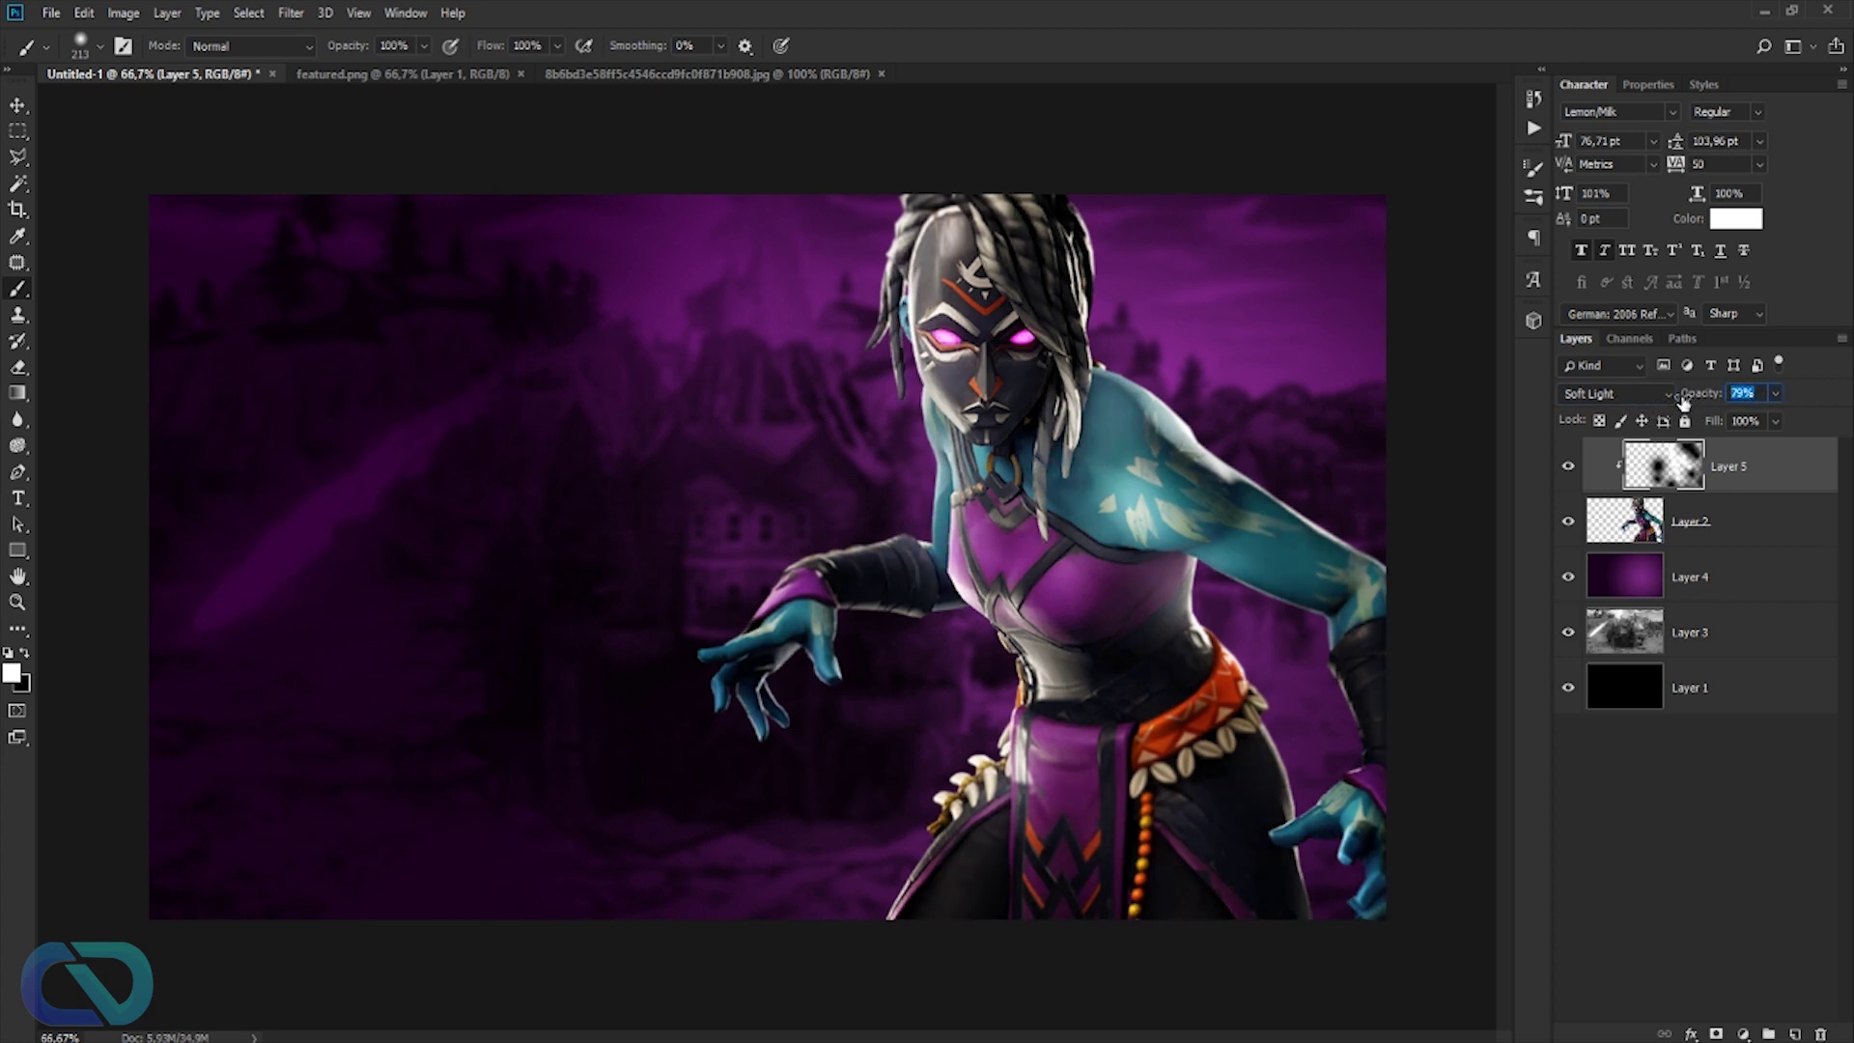
pyautogui.write('80')
# - Add another empty layer above the shading layer and clip it to the character
pyautogui.hotkey('ctrl', 'shift', 'alt', 'n')
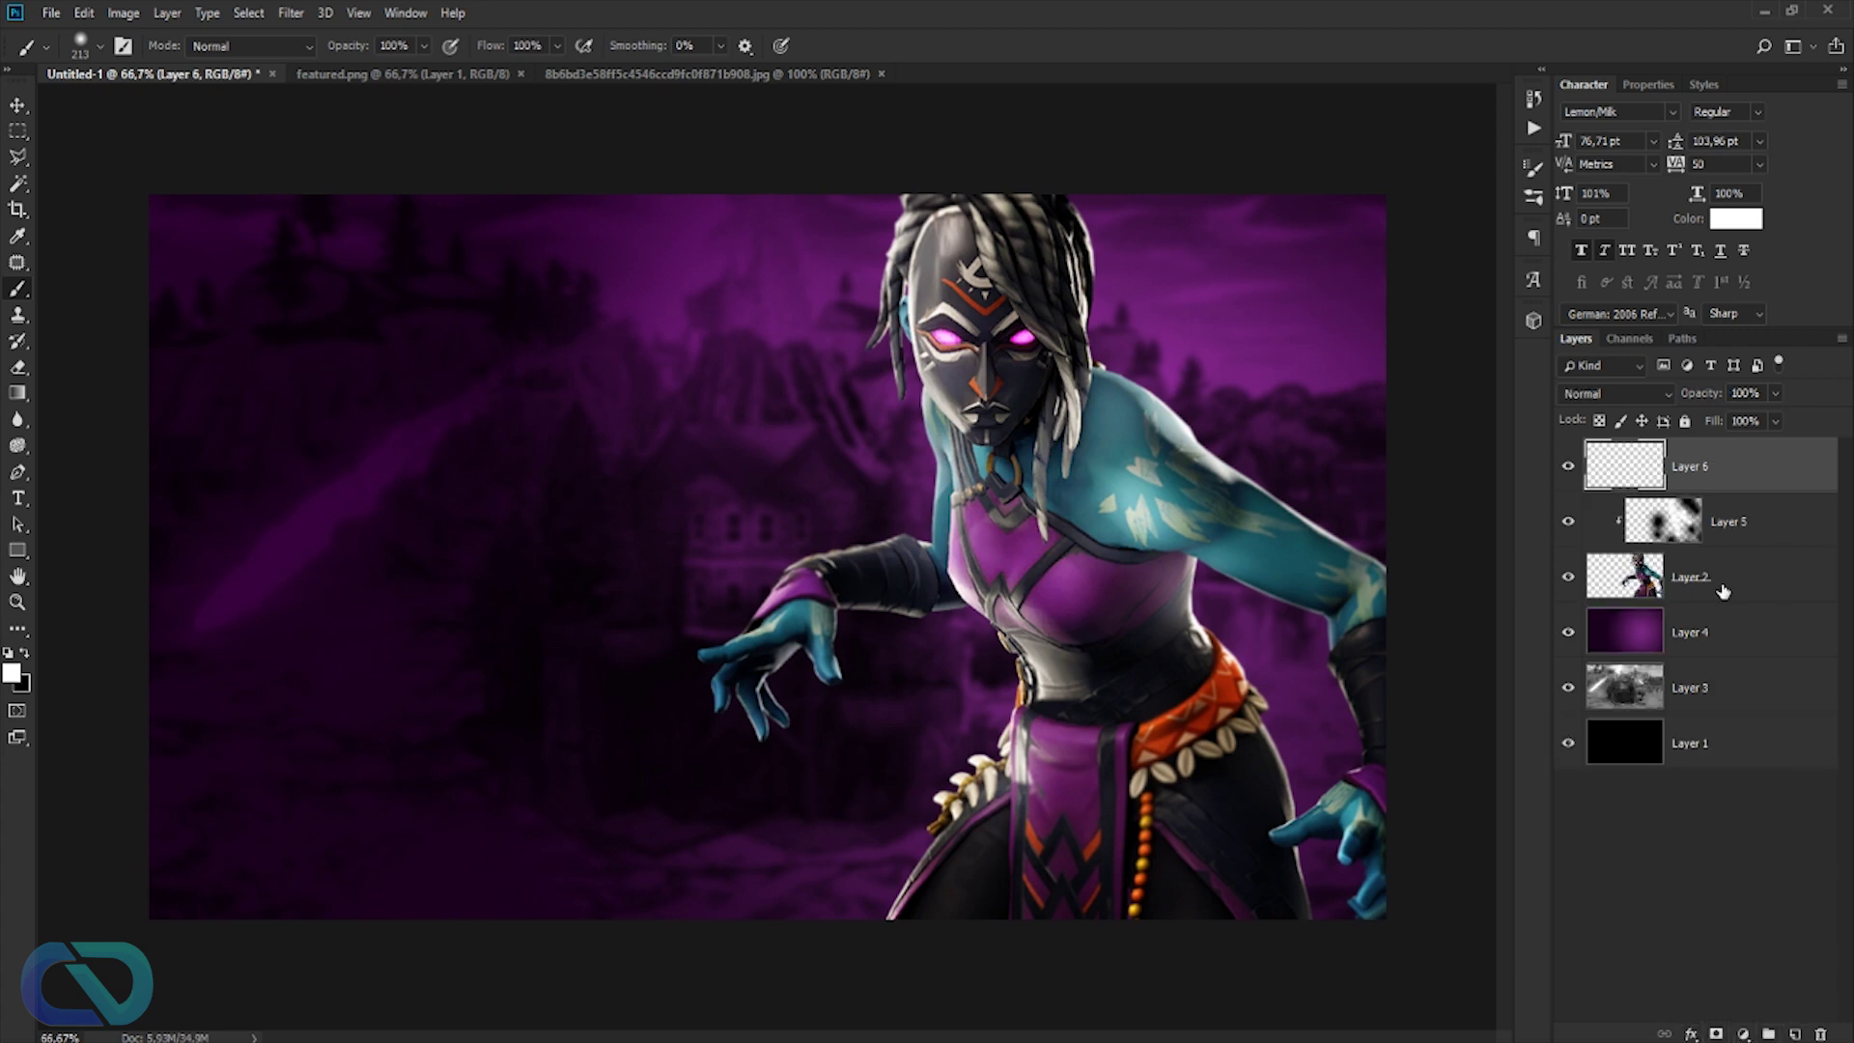
pyautogui.rightClick(1762, 476)
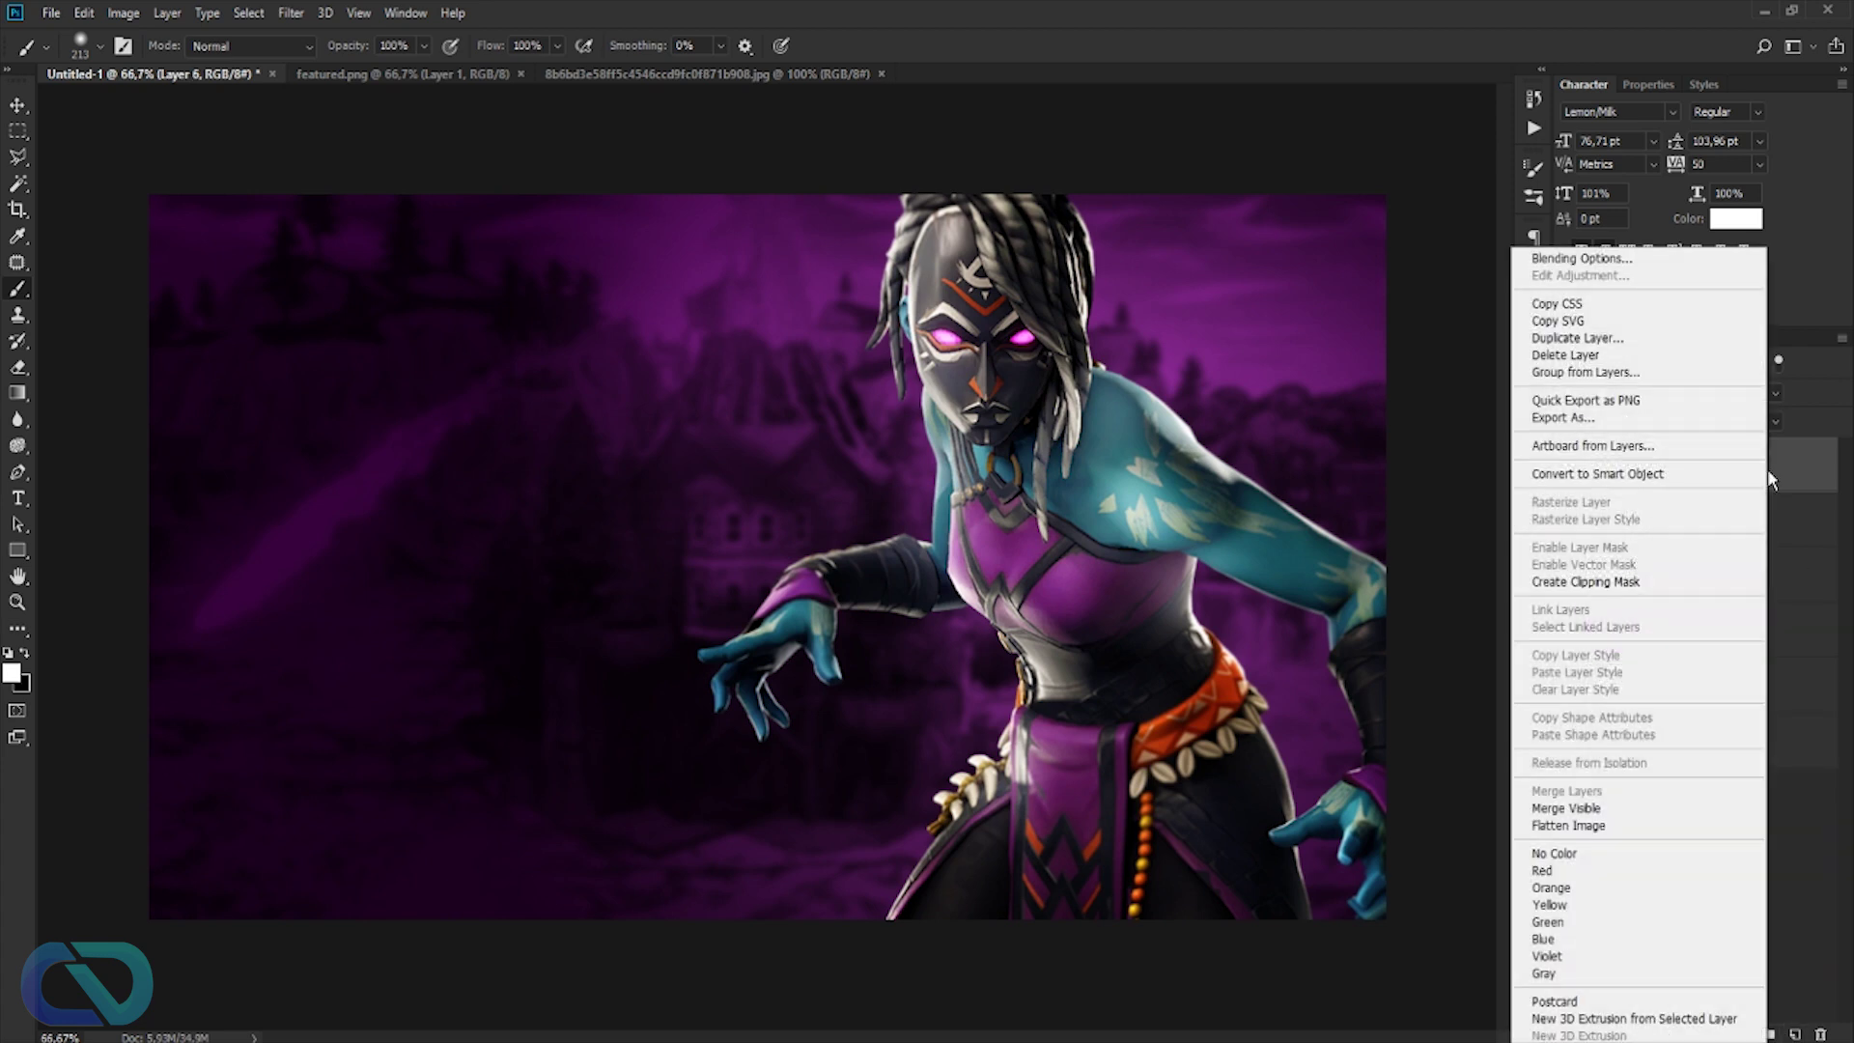
pyautogui.click(1595, 581)
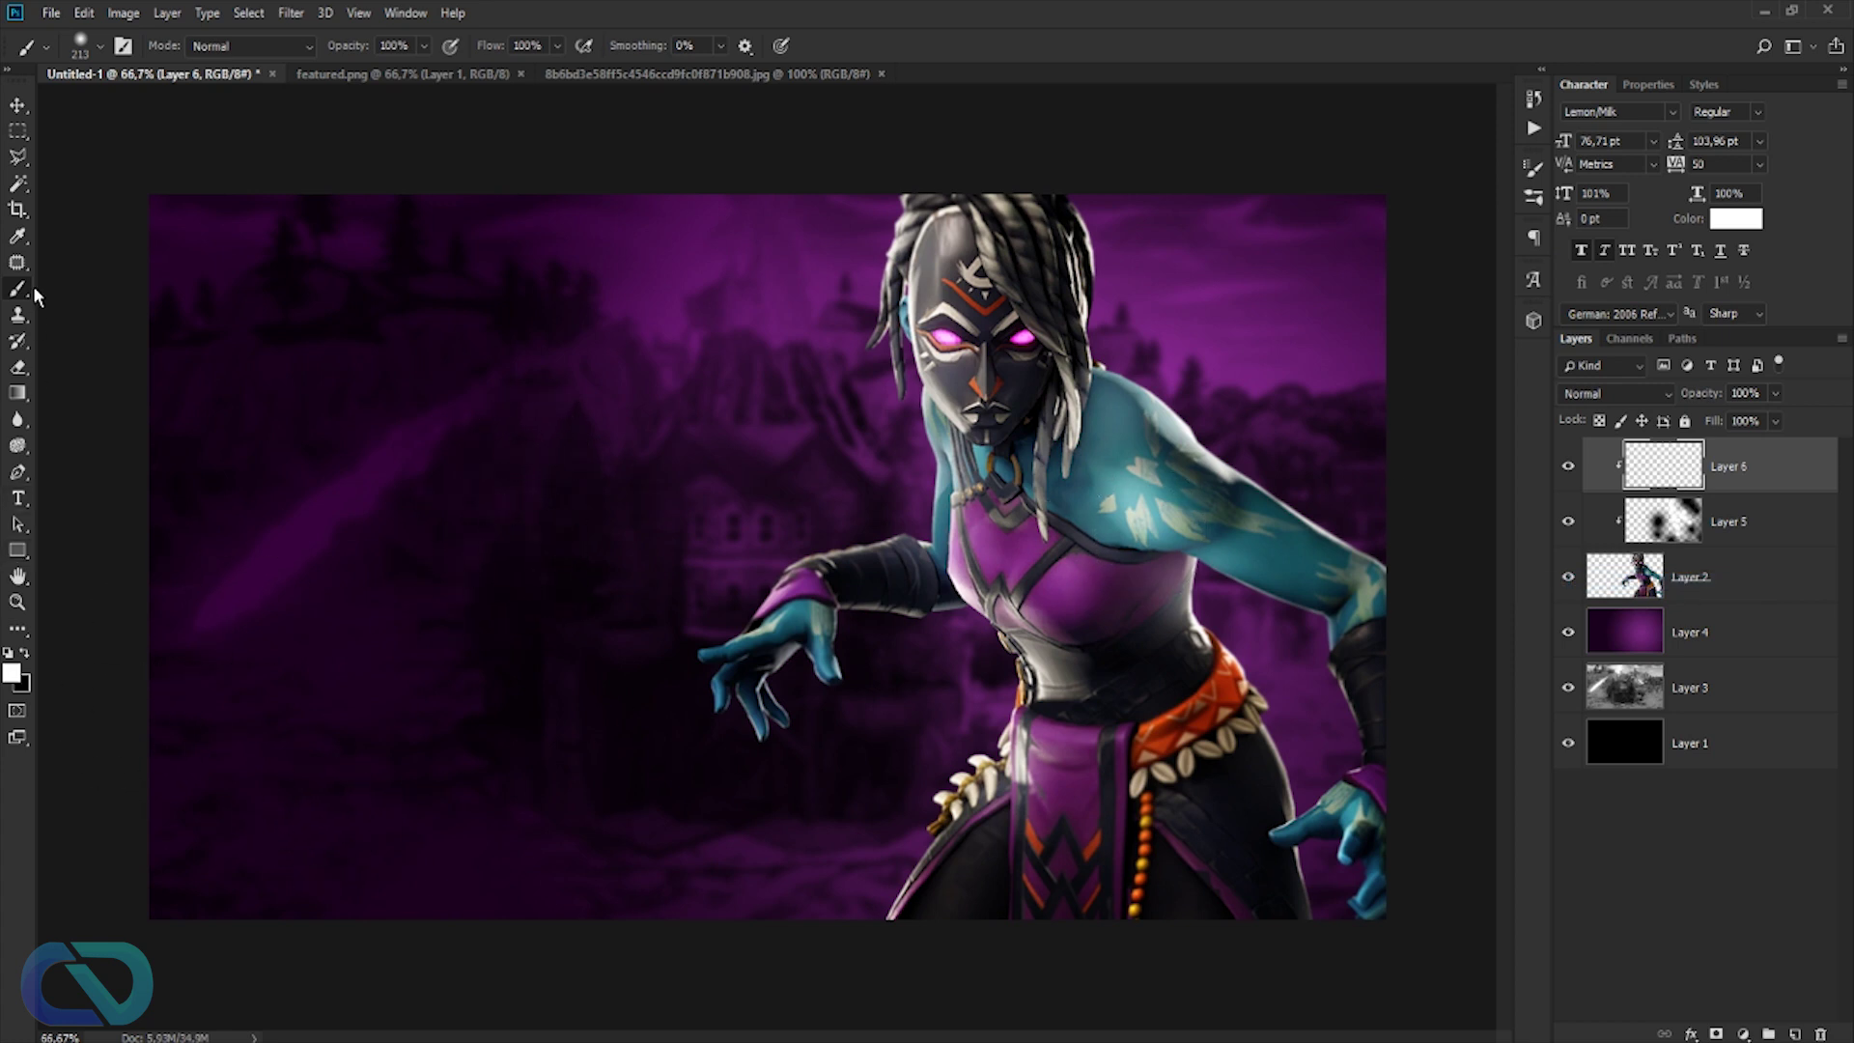
# - Paint extra shadows on the character's edges with the dark purple #0f0310 sampled from the background, at 67% brush opacity
pyautogui.click(13, 675)
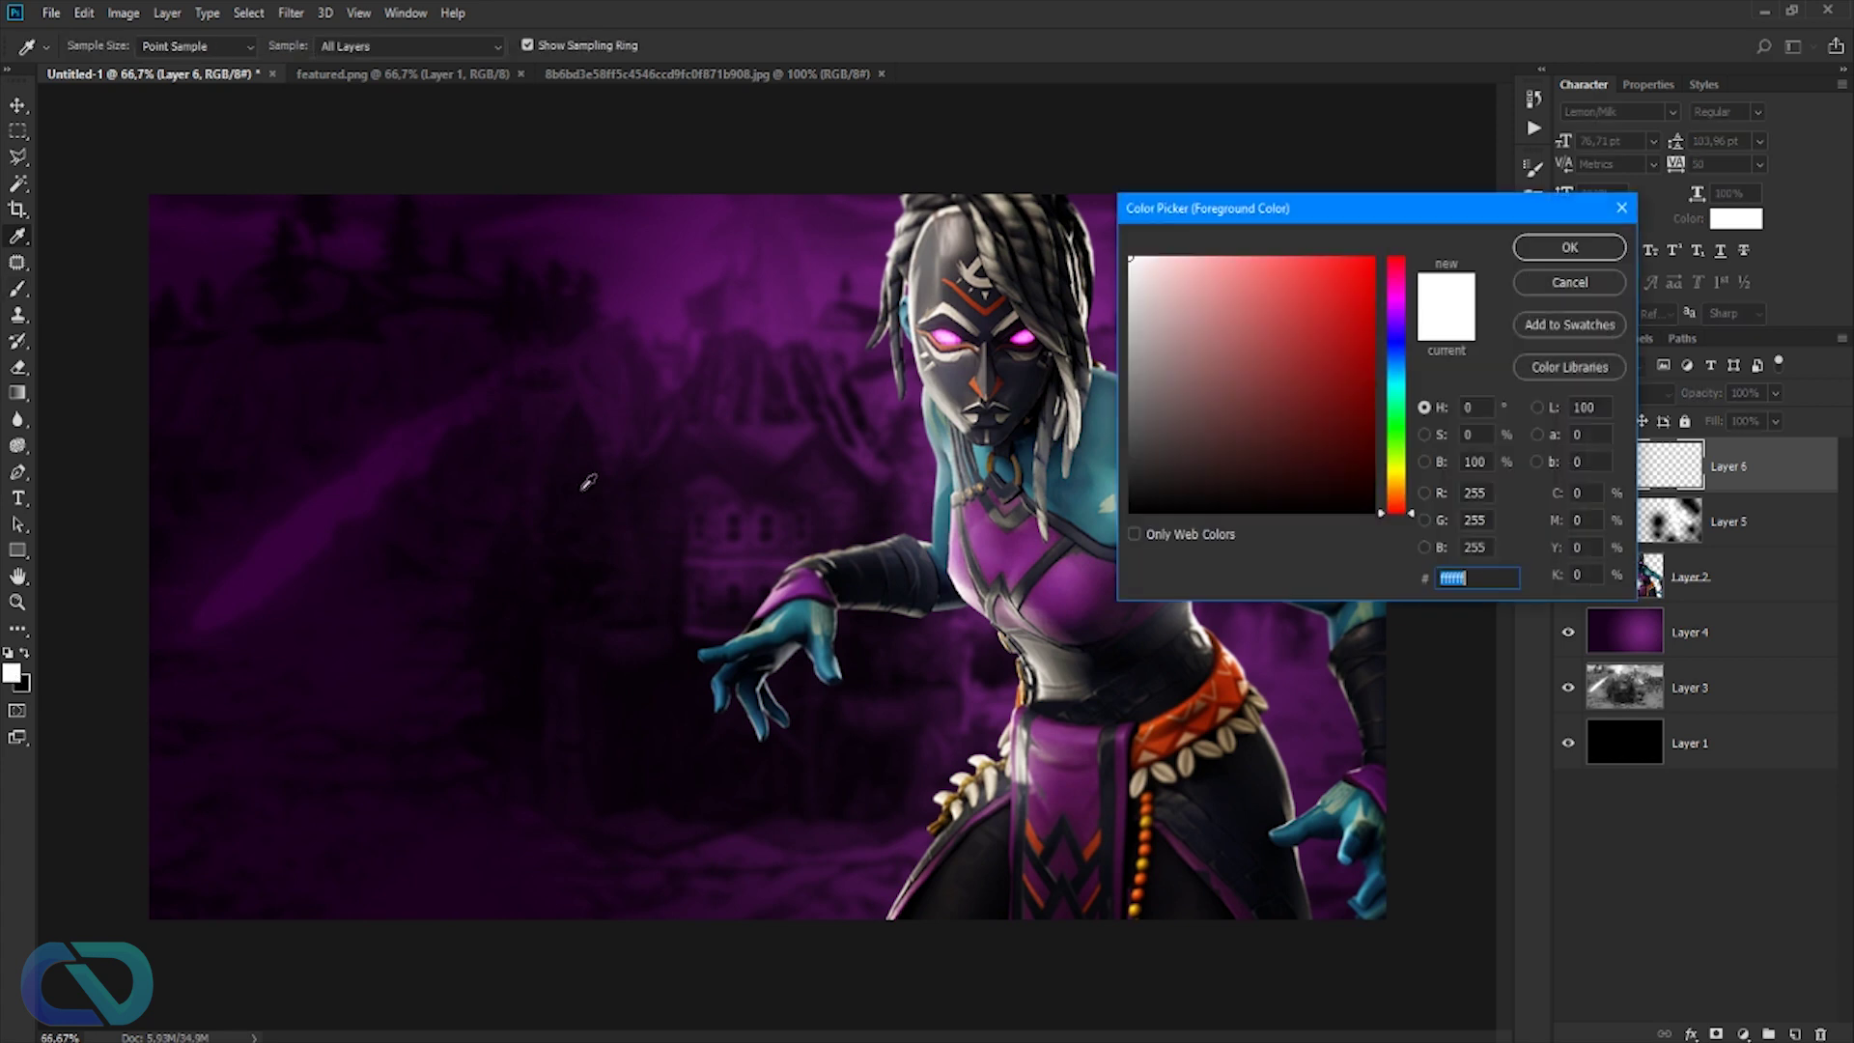
pyautogui.click(575, 475)
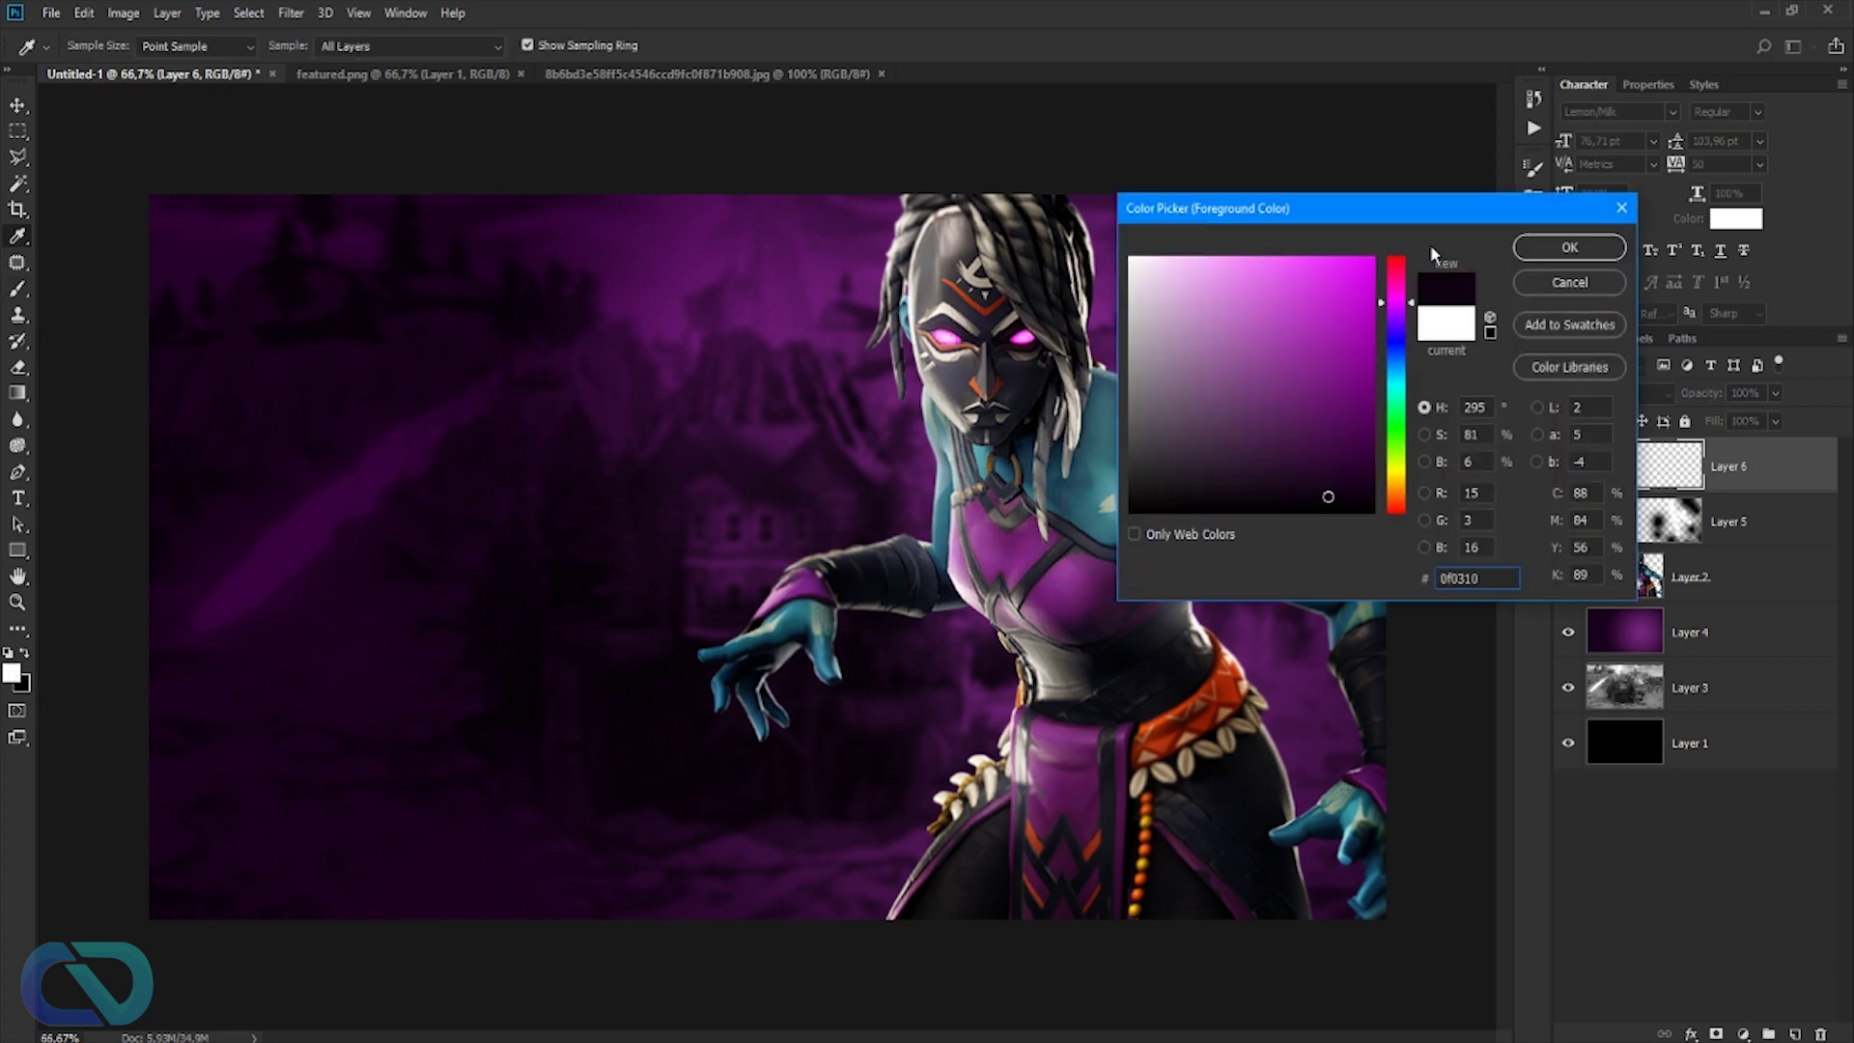
pyautogui.click(1549, 255)
pyautogui.moveTo(349, 50); pyautogui.dragTo(331, 49)
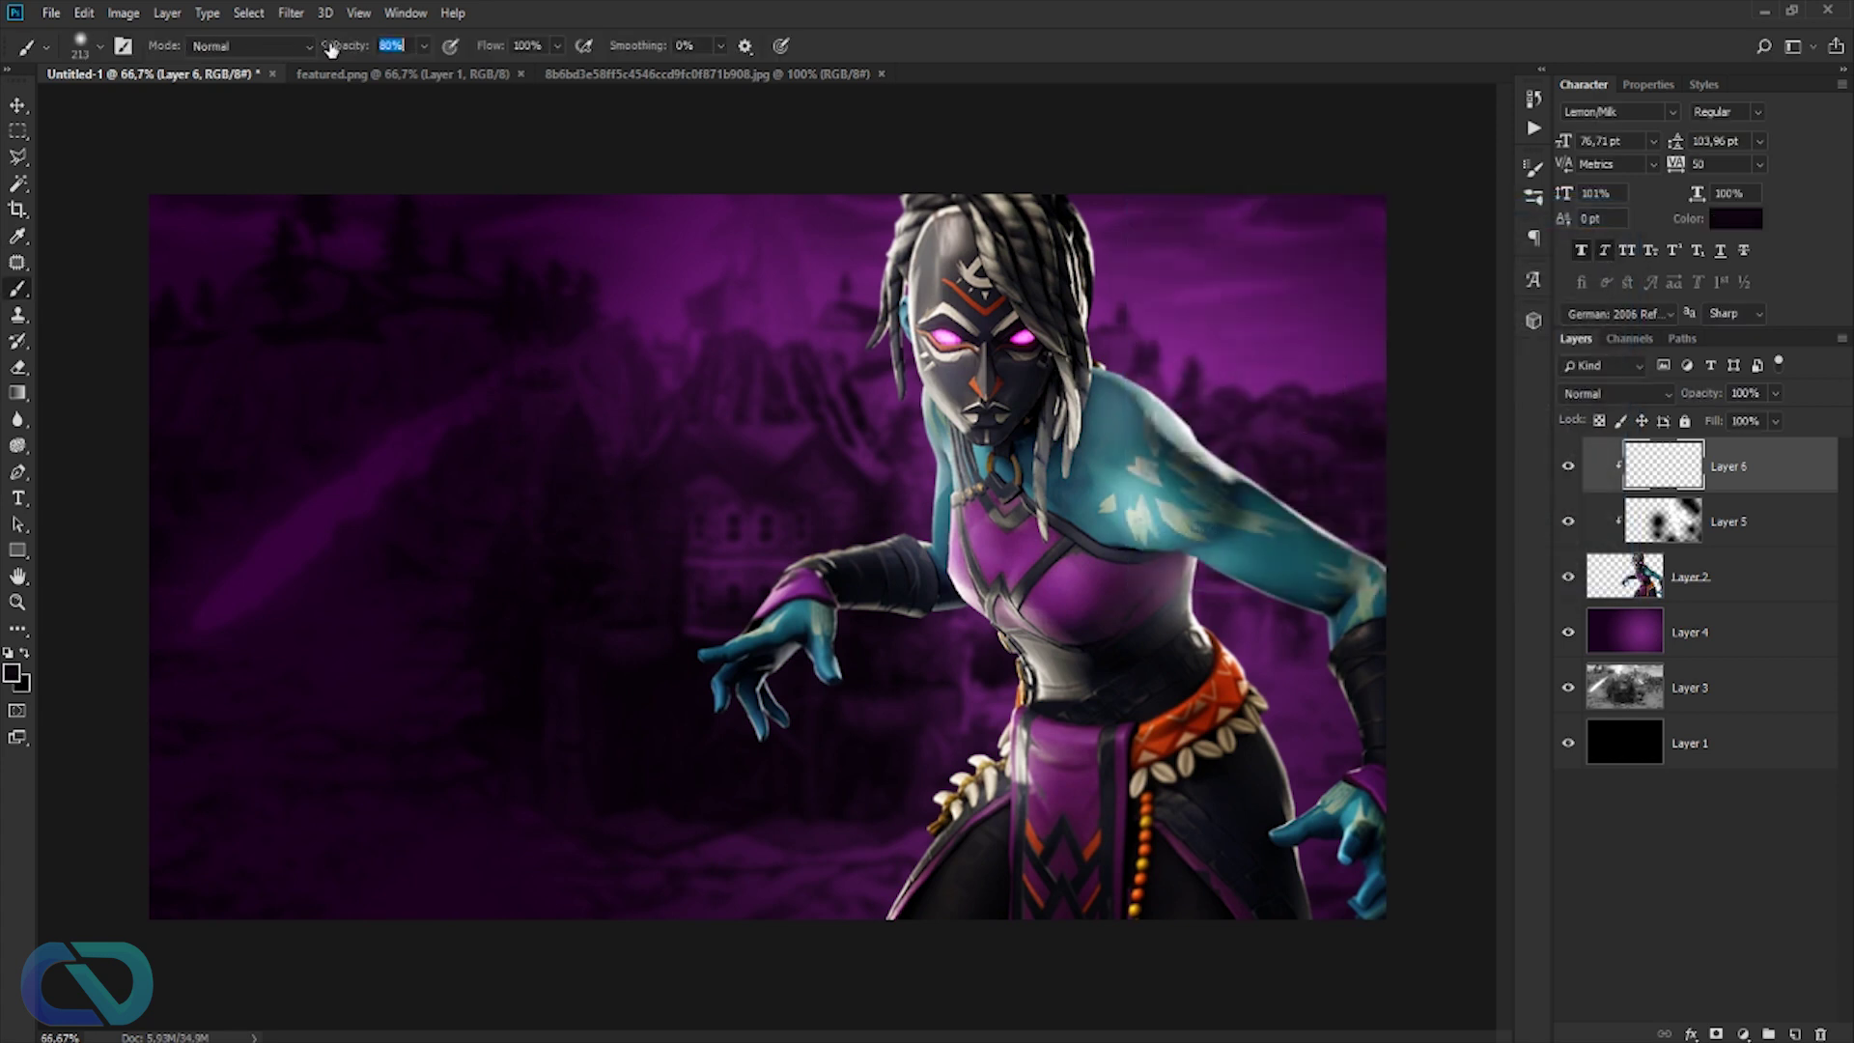
pyautogui.moveTo(1214, 408)
pyautogui.mouseDown()
pyautogui.moveTo(1175, 374)
pyautogui.moveTo(1415, 579)
pyautogui.moveTo(1423, 791)
pyautogui.moveTo(1378, 935)
pyautogui.moveTo(1256, 973)
pyautogui.moveTo(1235, 957)
pyautogui.moveTo(1271, 944)
pyautogui.moveTo(859, 933)
pyautogui.moveTo(975, 727)
pyautogui.moveTo(796, 549)
pyautogui.moveTo(890, 449)
pyautogui.moveTo(917, 195)
pyautogui.moveTo(1047, 176)
pyautogui.moveTo(1141, 372)
pyautogui.moveTo(1211, 596)
pyautogui.moveTo(1291, 654)
pyautogui.moveTo(1254, 639)
pyautogui.mouseUp()
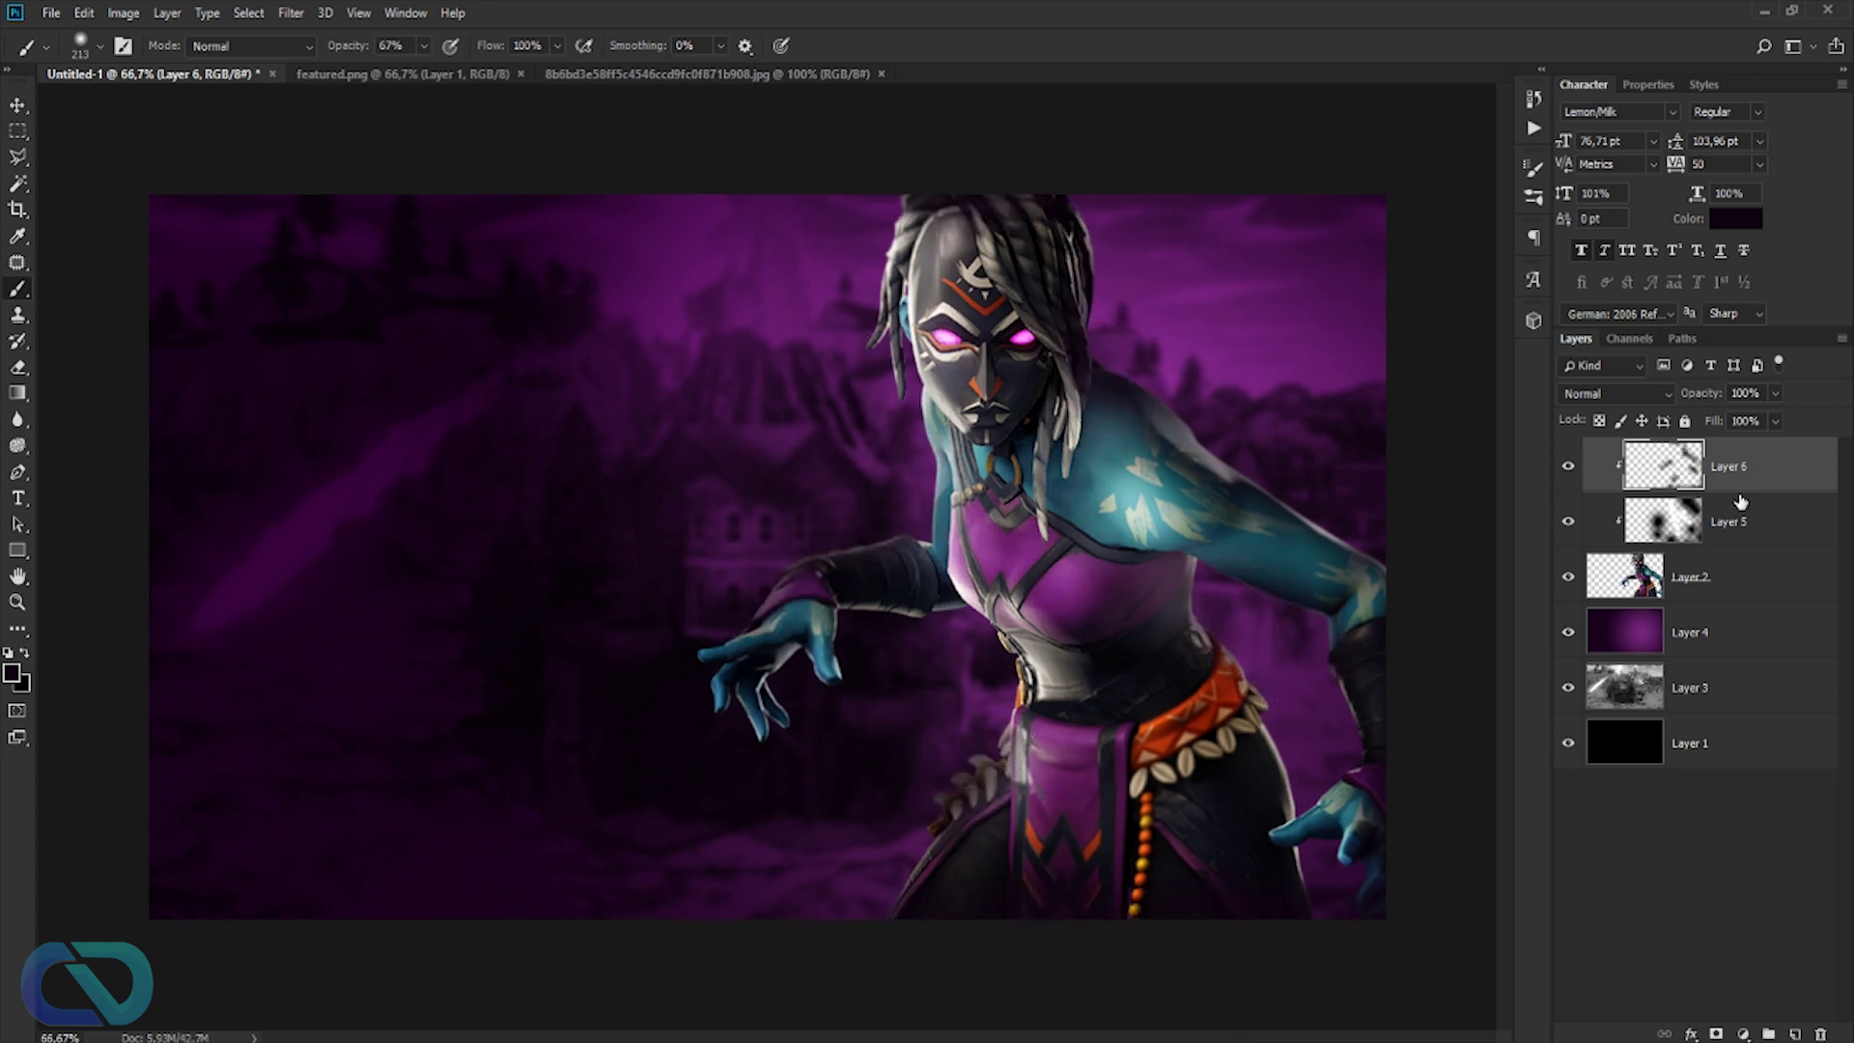
# - Set the dark purple shadow layer to Hard Light and move it below the Soft Light shading layer
pyautogui.click(1664, 392)
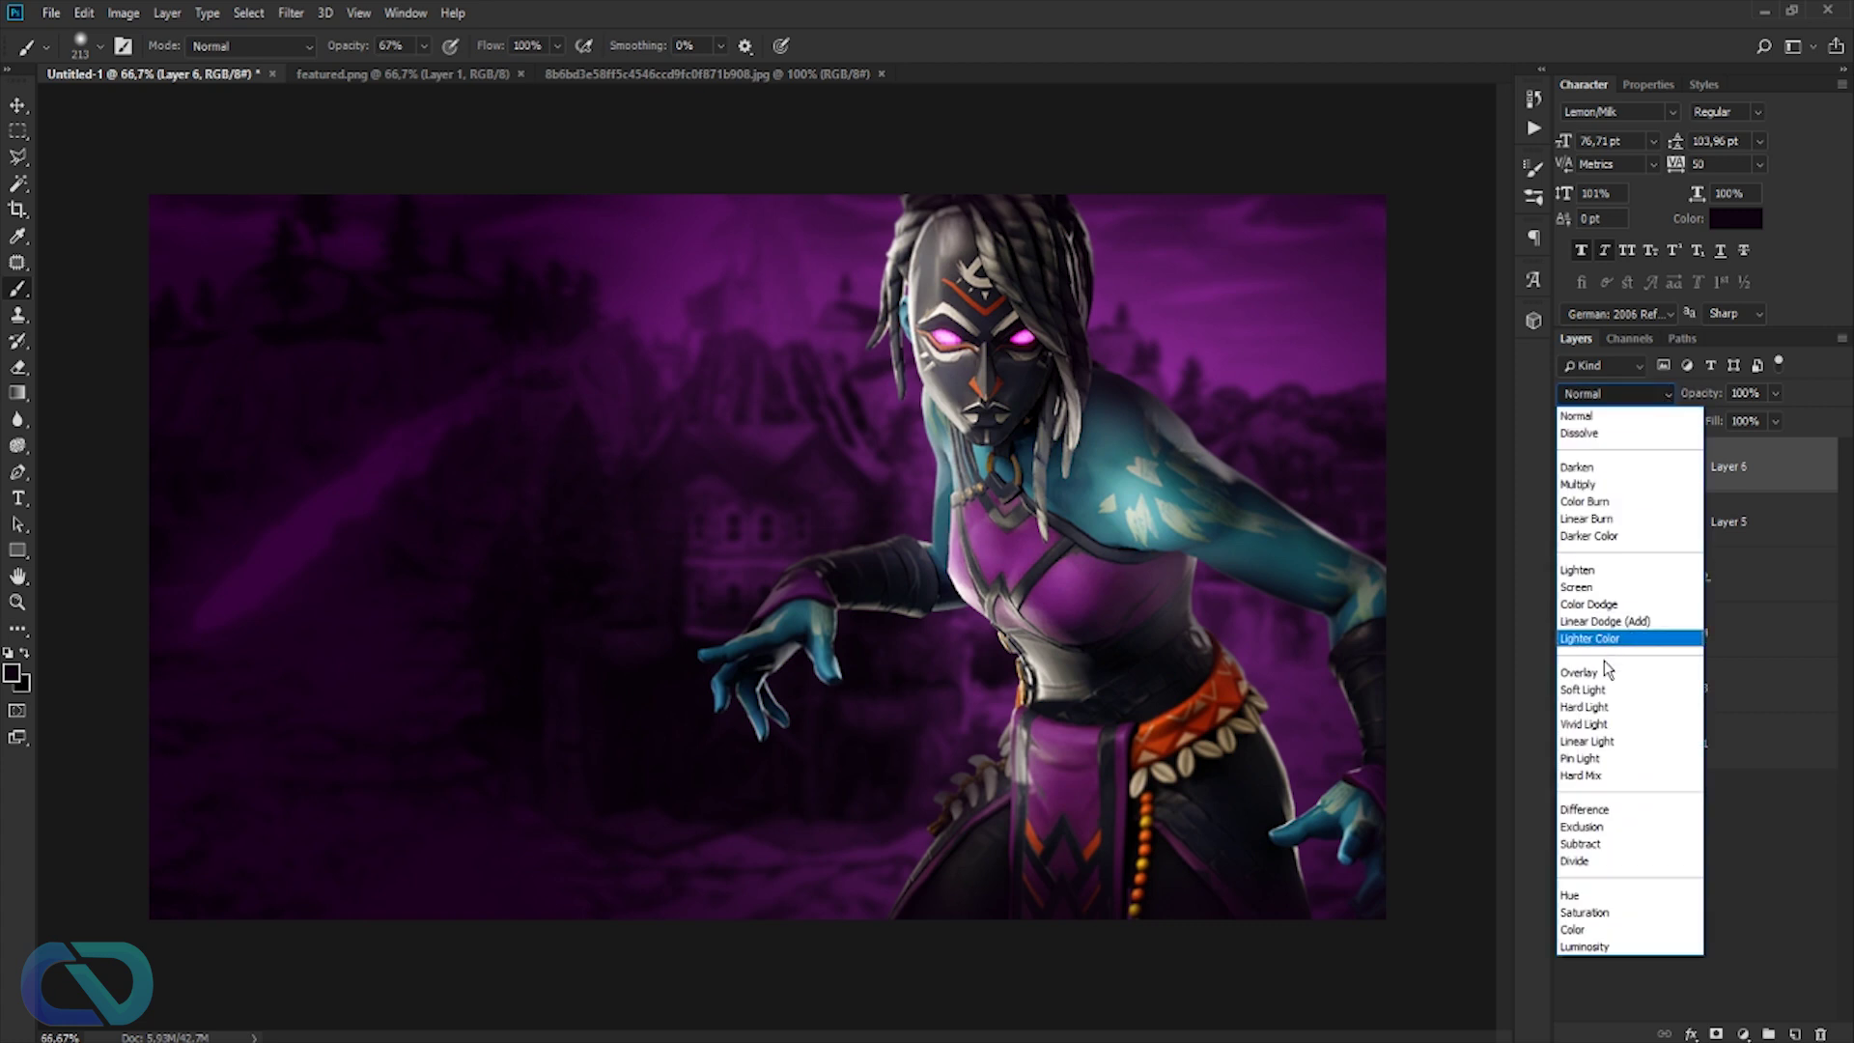
pyautogui.click(1598, 708)
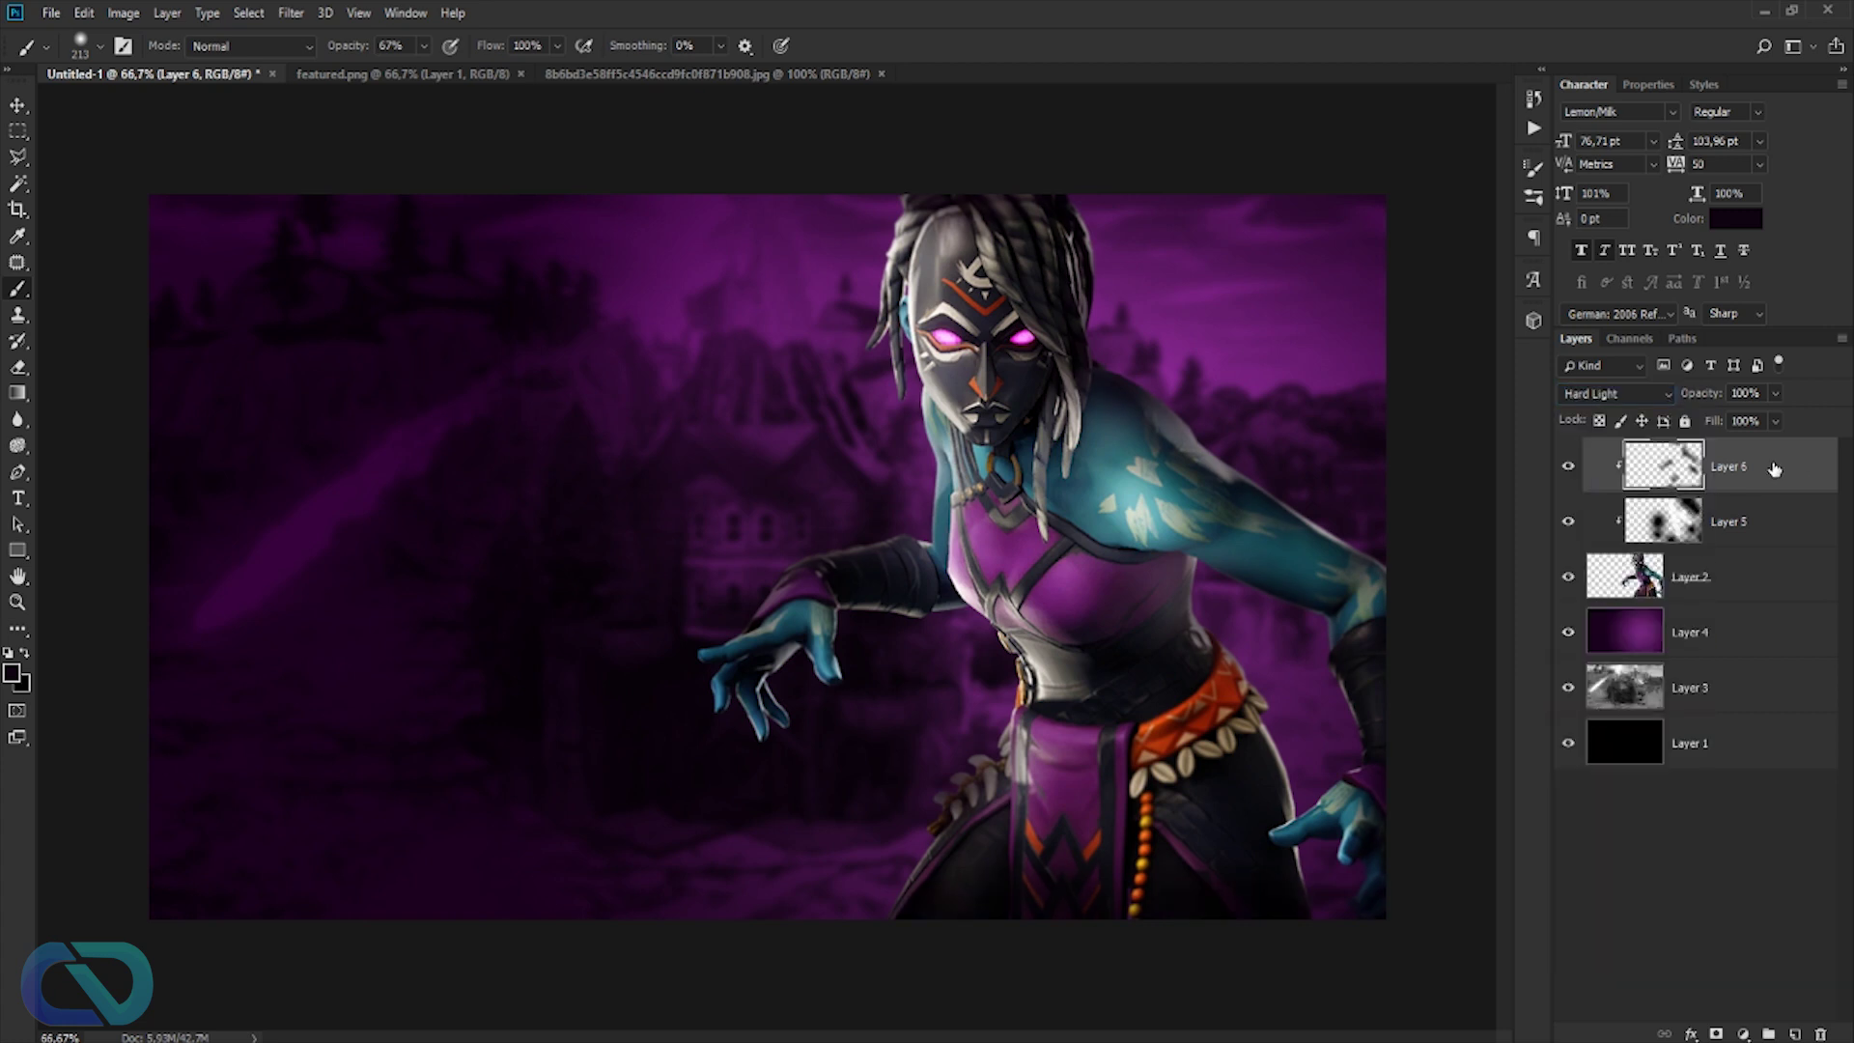
pyautogui.moveTo(1764, 480); pyautogui.dragTo(1771, 543)
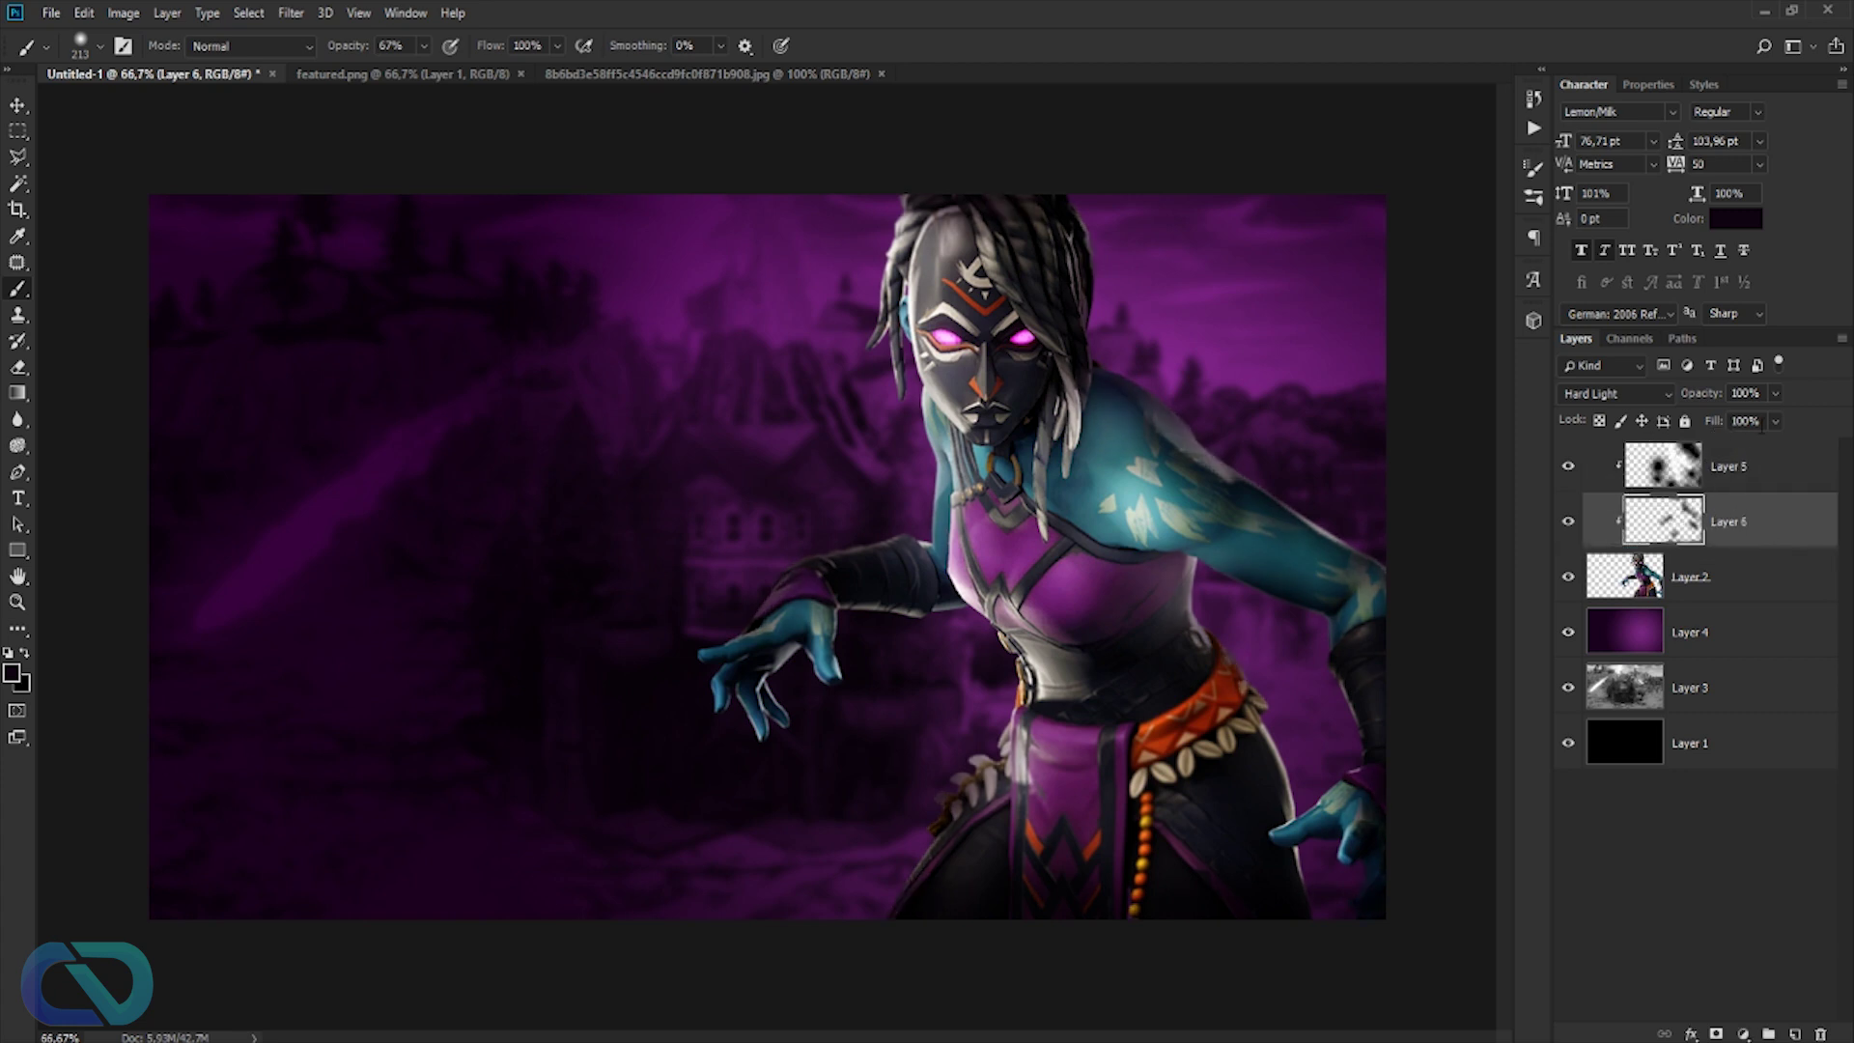
# - Set the dark purple shadow layer's fill to 64% and compare the character with and without it
pyautogui.moveTo(1711, 428)
pyautogui.mouseDown()
pyautogui.moveTo(1634, 437)
pyautogui.moveTo(1700, 445)
pyautogui.mouseUp()
pyautogui.moveTo(1711, 446); pyautogui.dragTo(1720, 551)
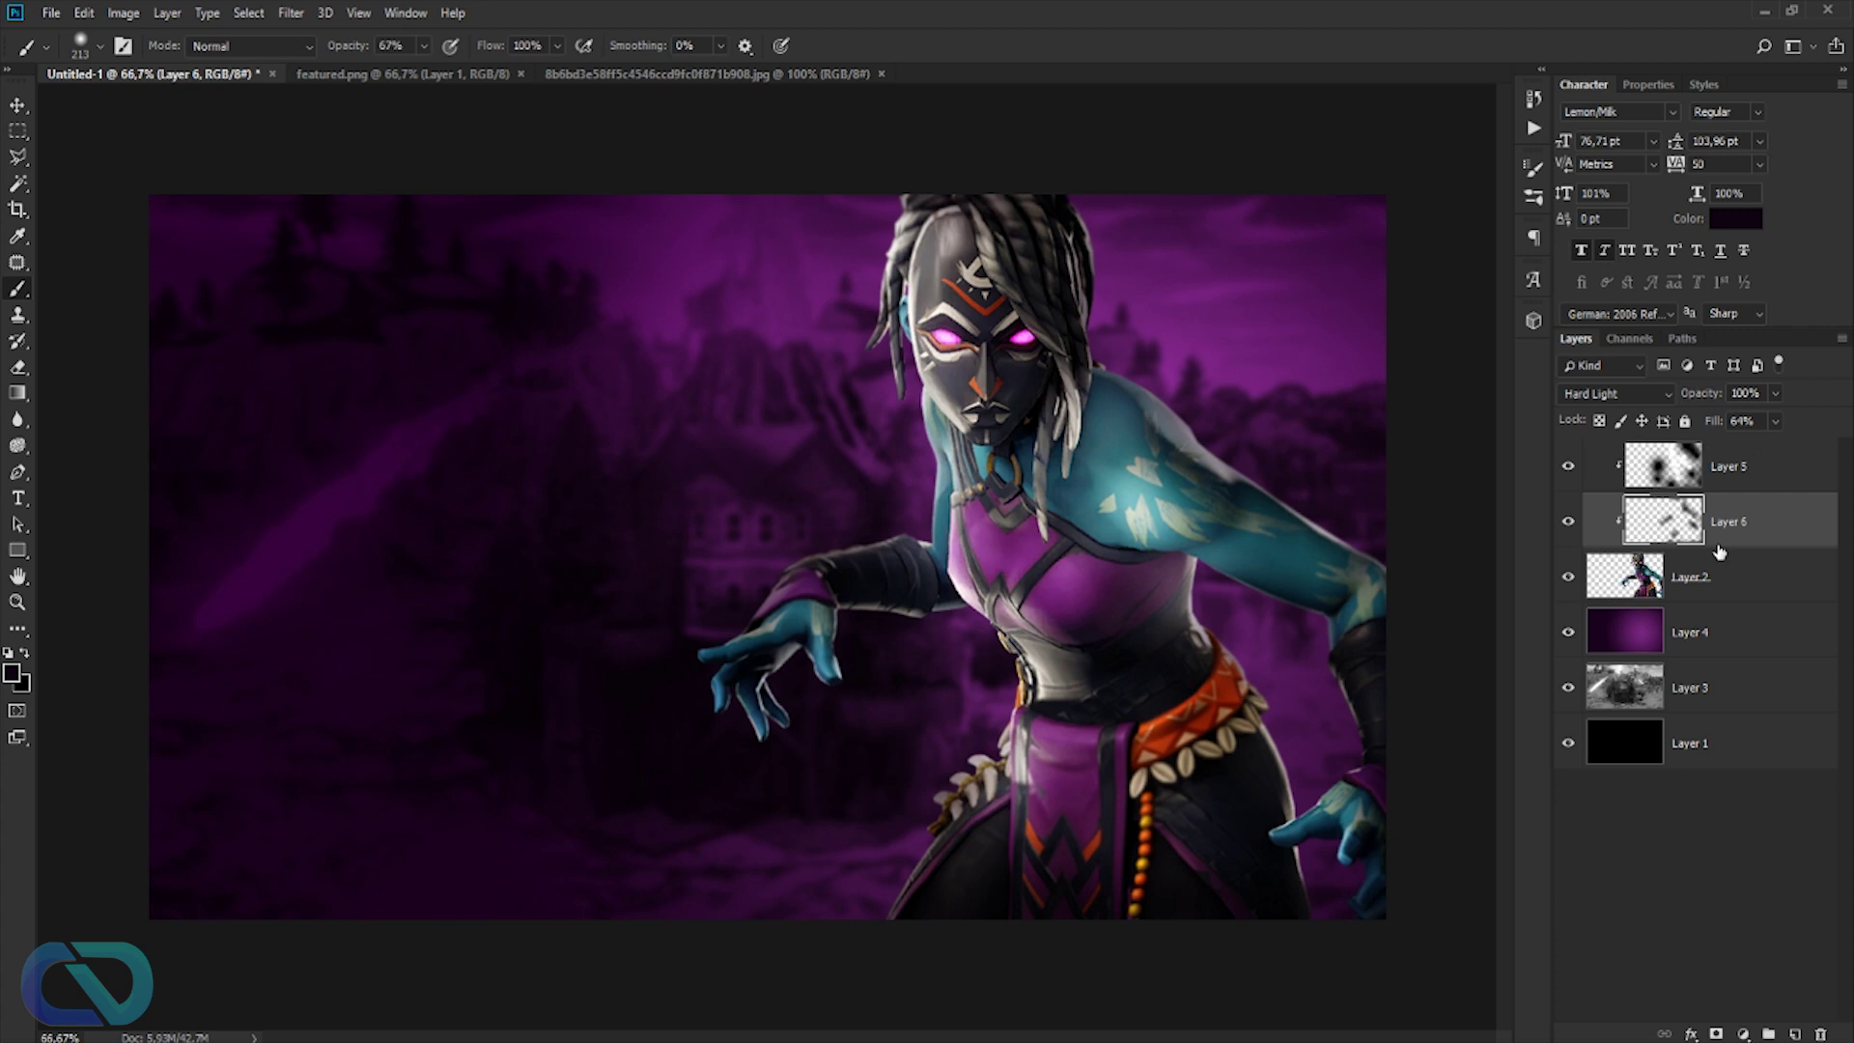
pyautogui.click(1569, 527)
pyautogui.click(1569, 526)
pyautogui.click(1568, 526)
pyautogui.click(1569, 526)
# - Add an empty layer above the purple gradient layer and sample the background purple #85258e as the brush colour
pyautogui.click(1786, 635)
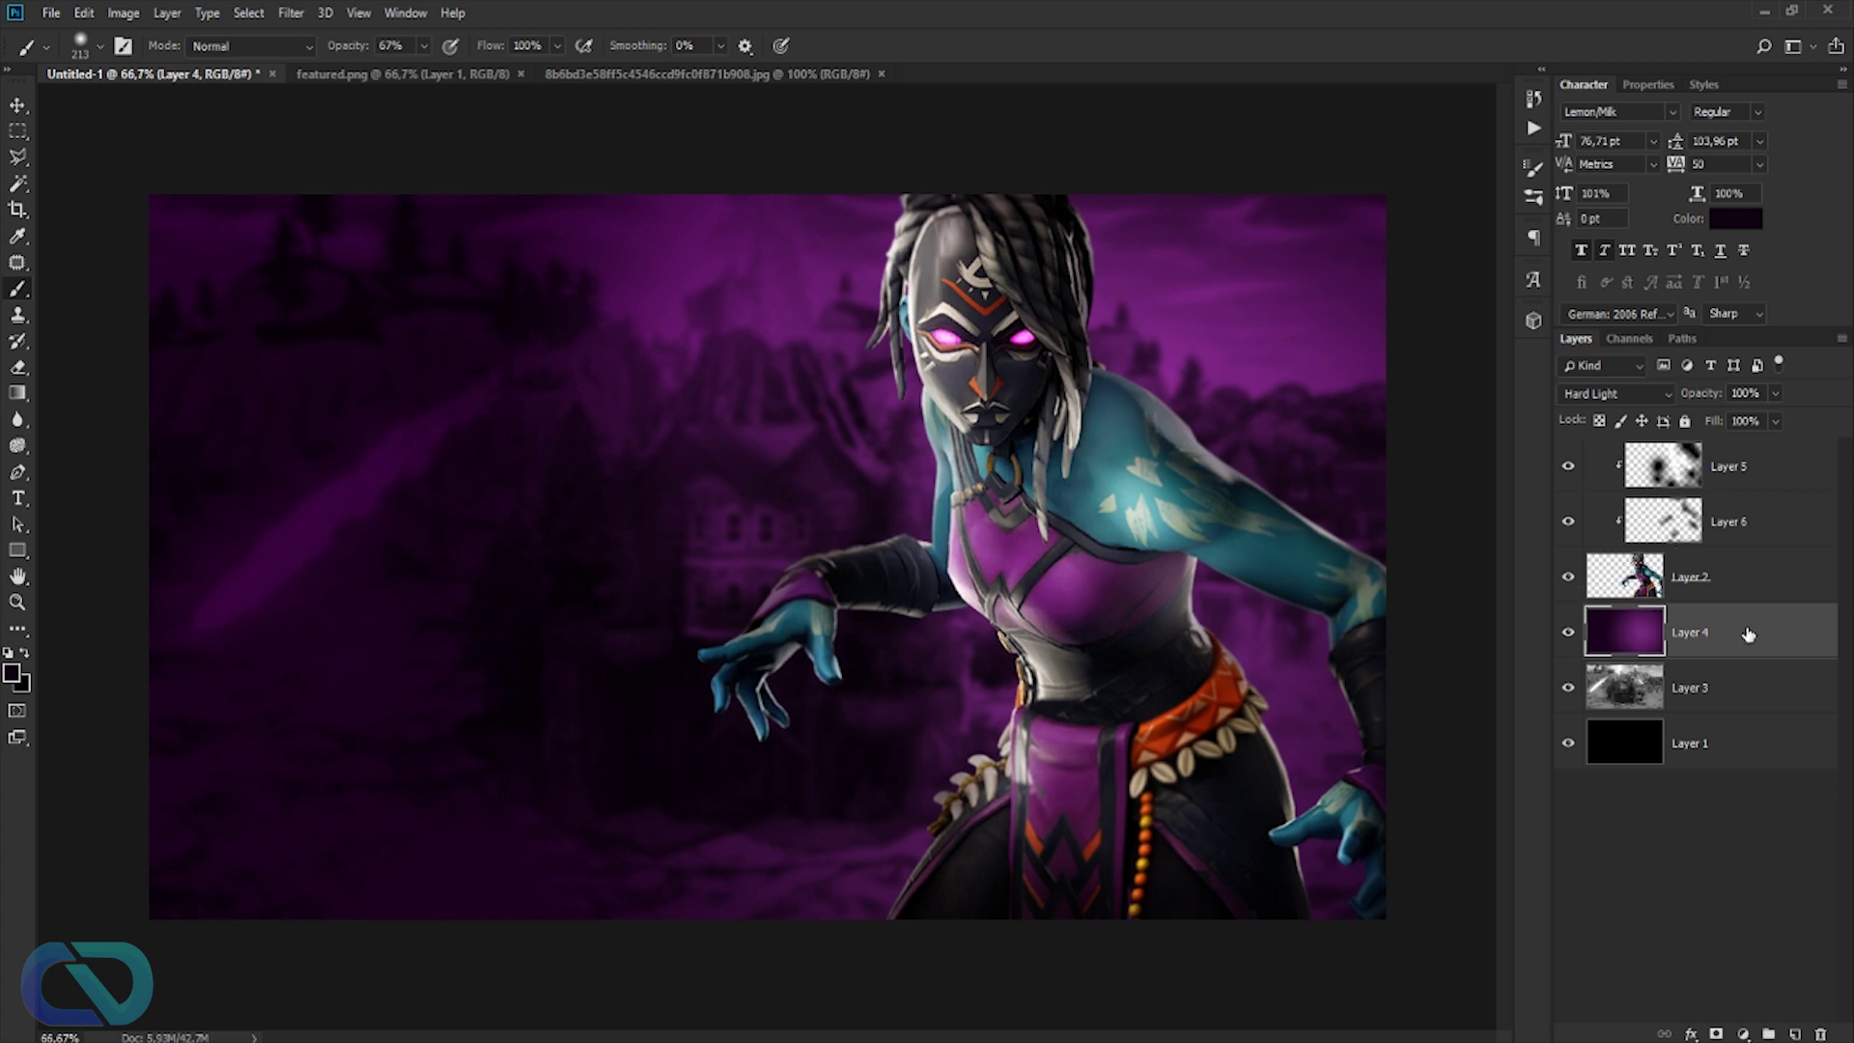
pyautogui.click(1794, 1034)
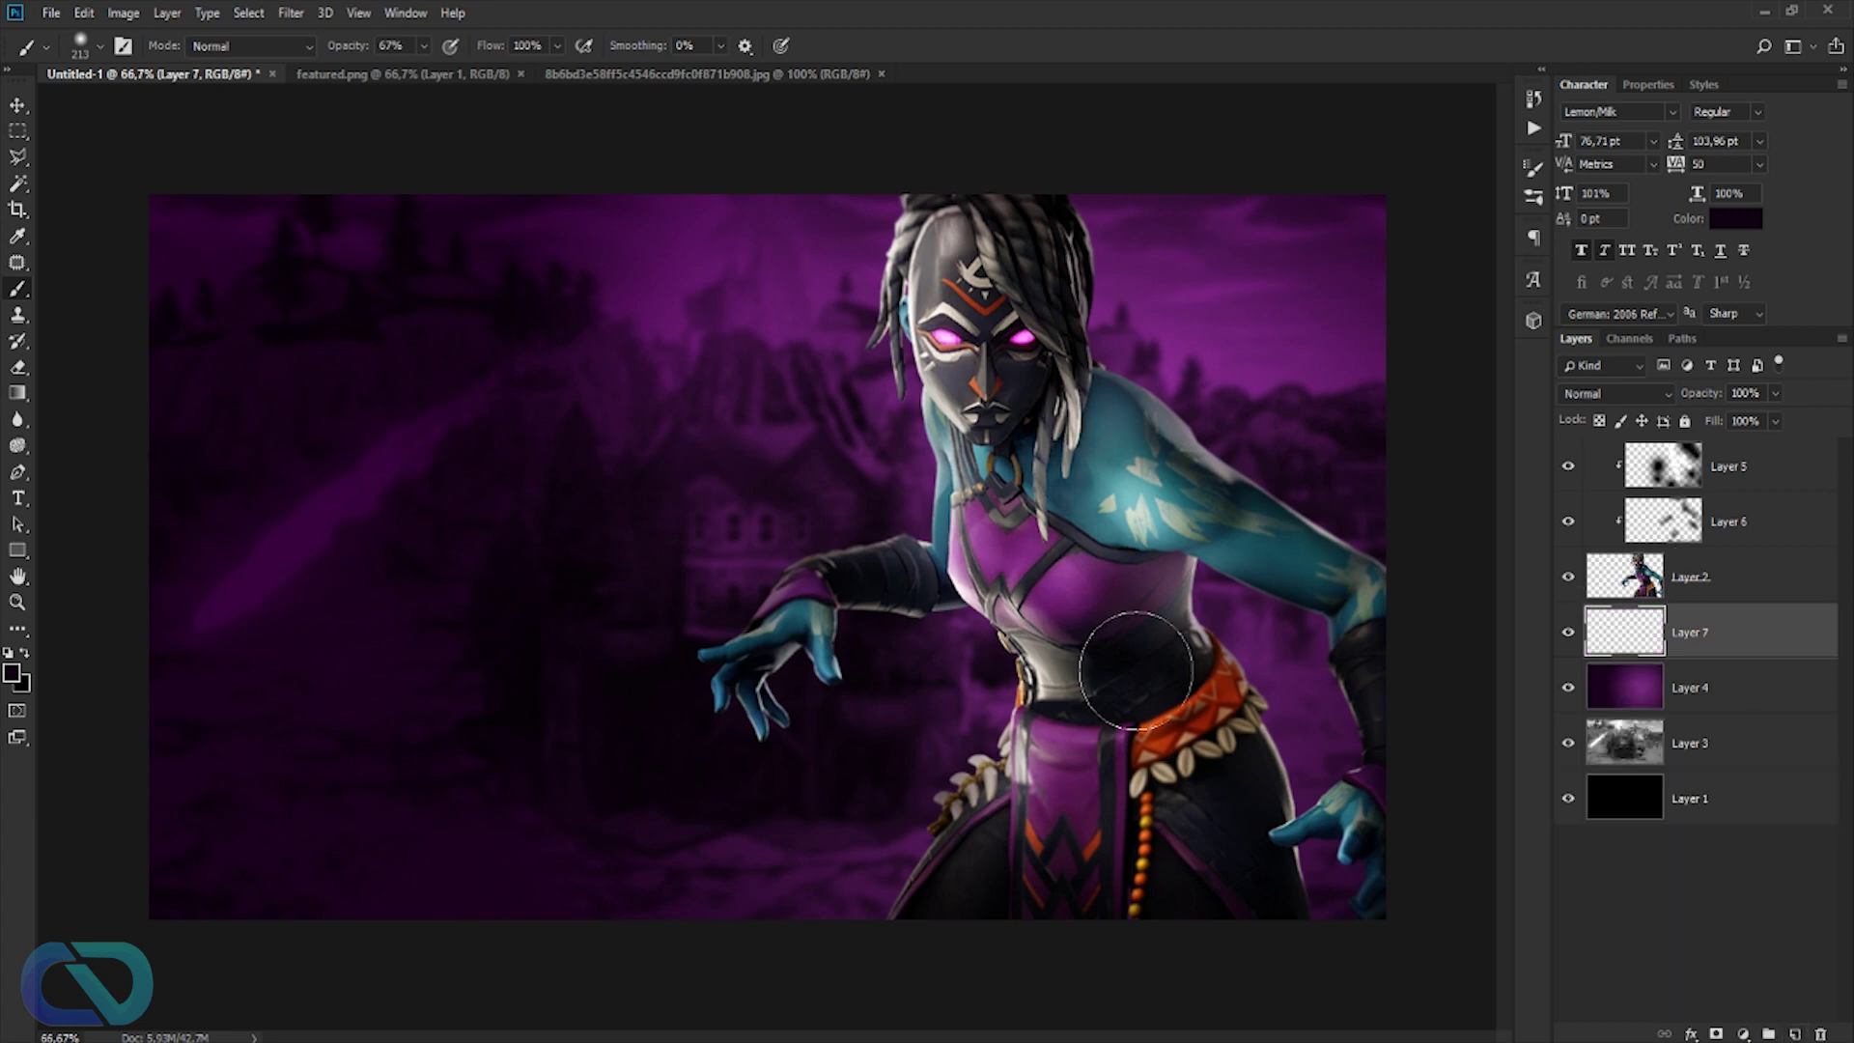
pyautogui.click(12, 672)
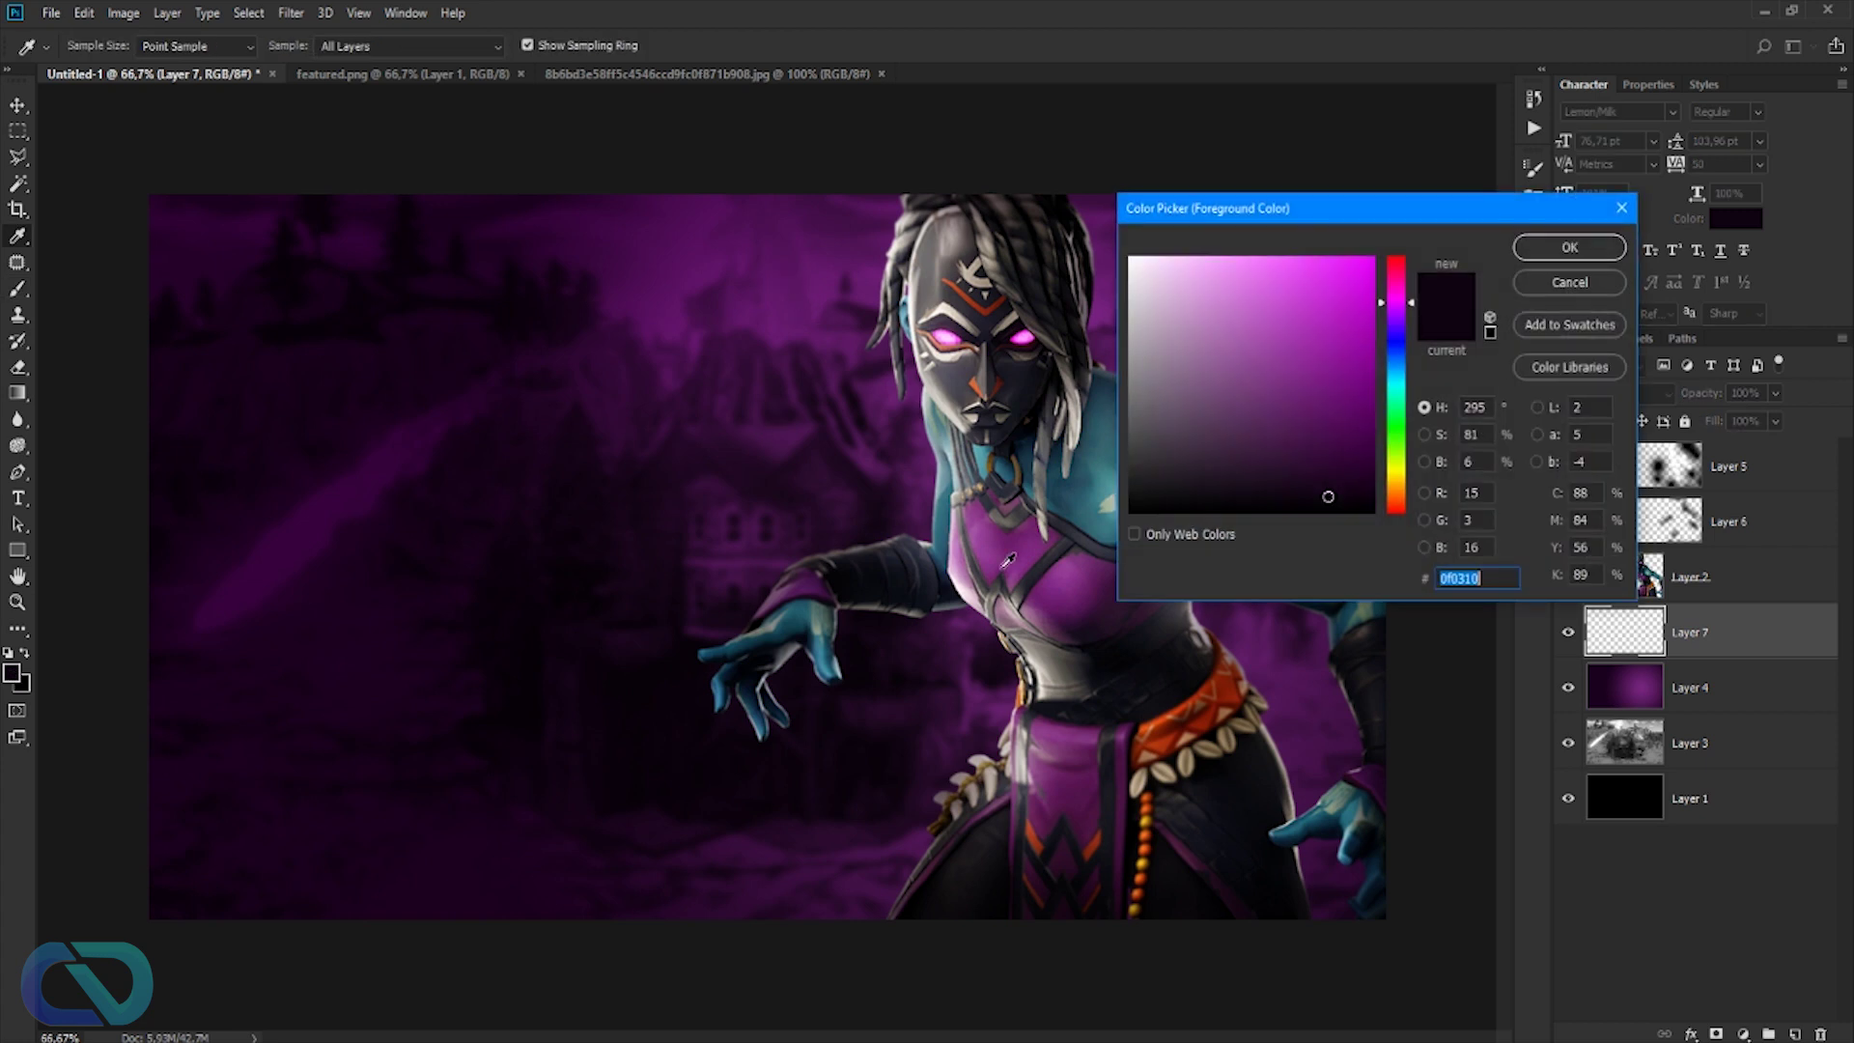
pyautogui.moveTo(1387, 220); pyautogui.dragTo(1655, 222)
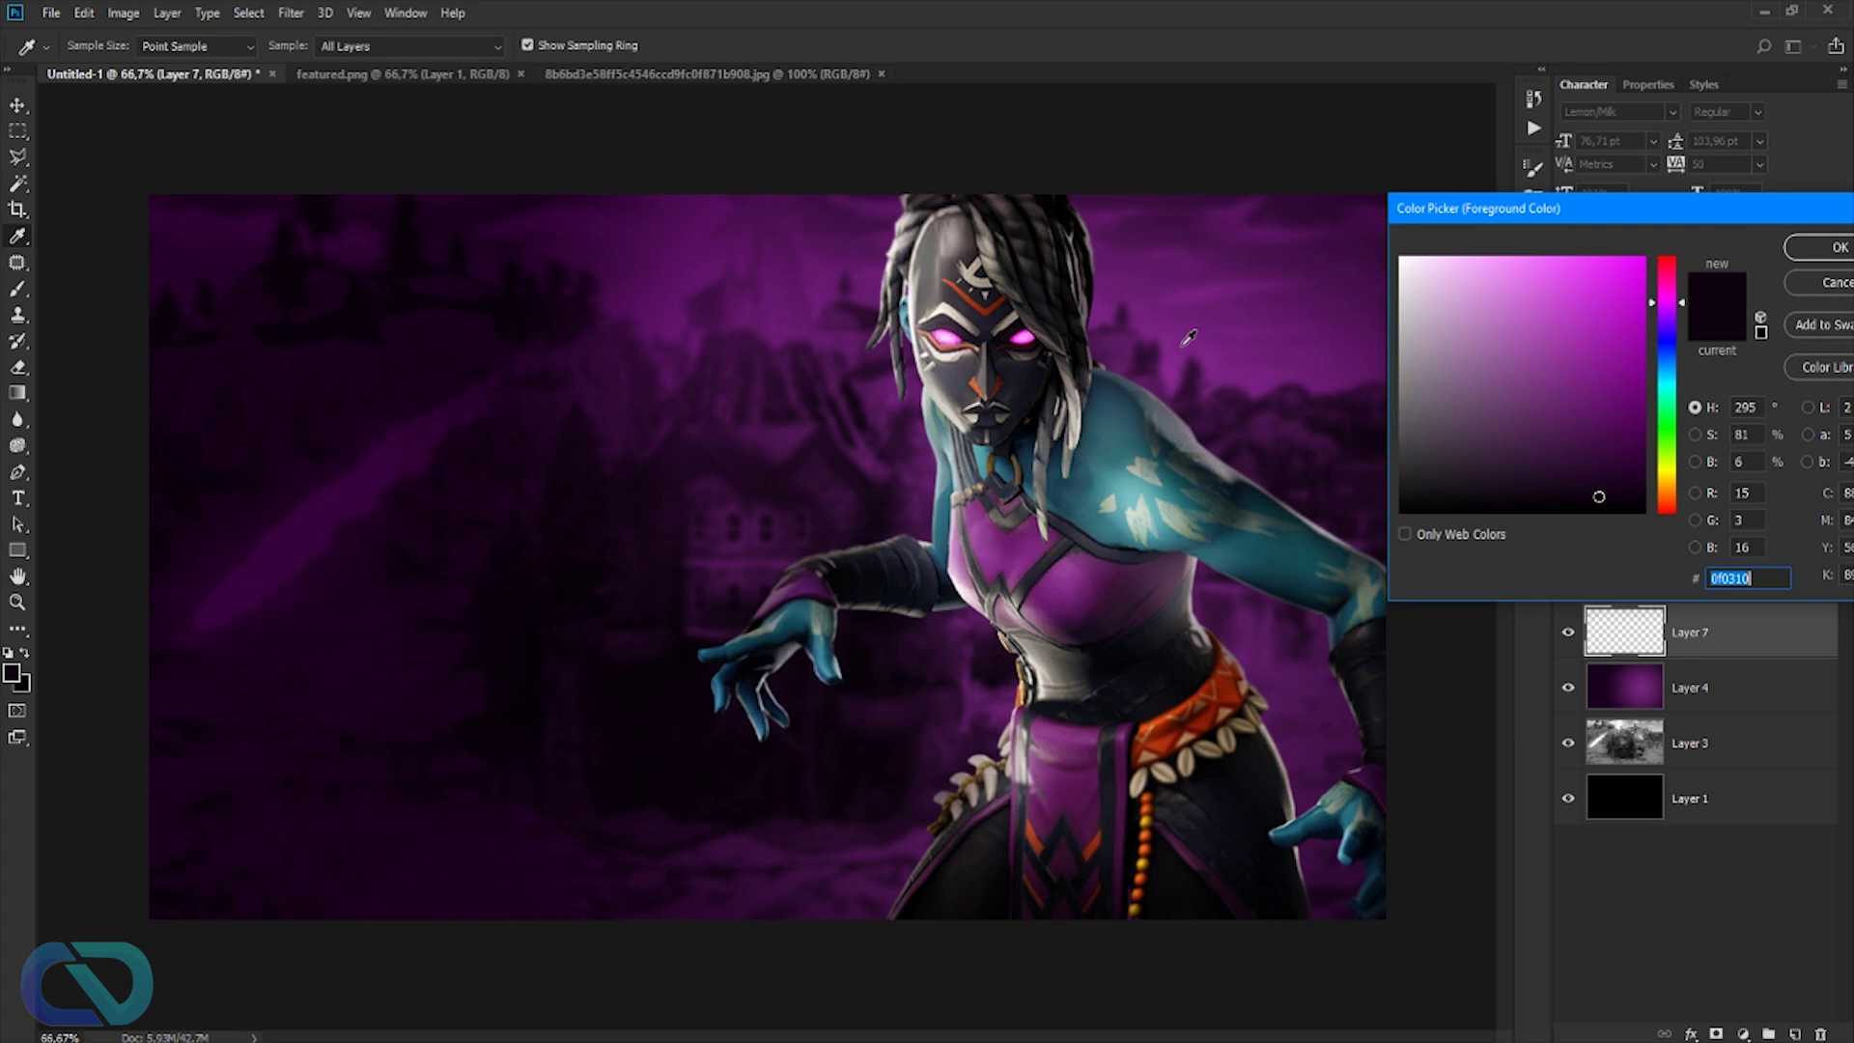
pyautogui.click(1212, 374)
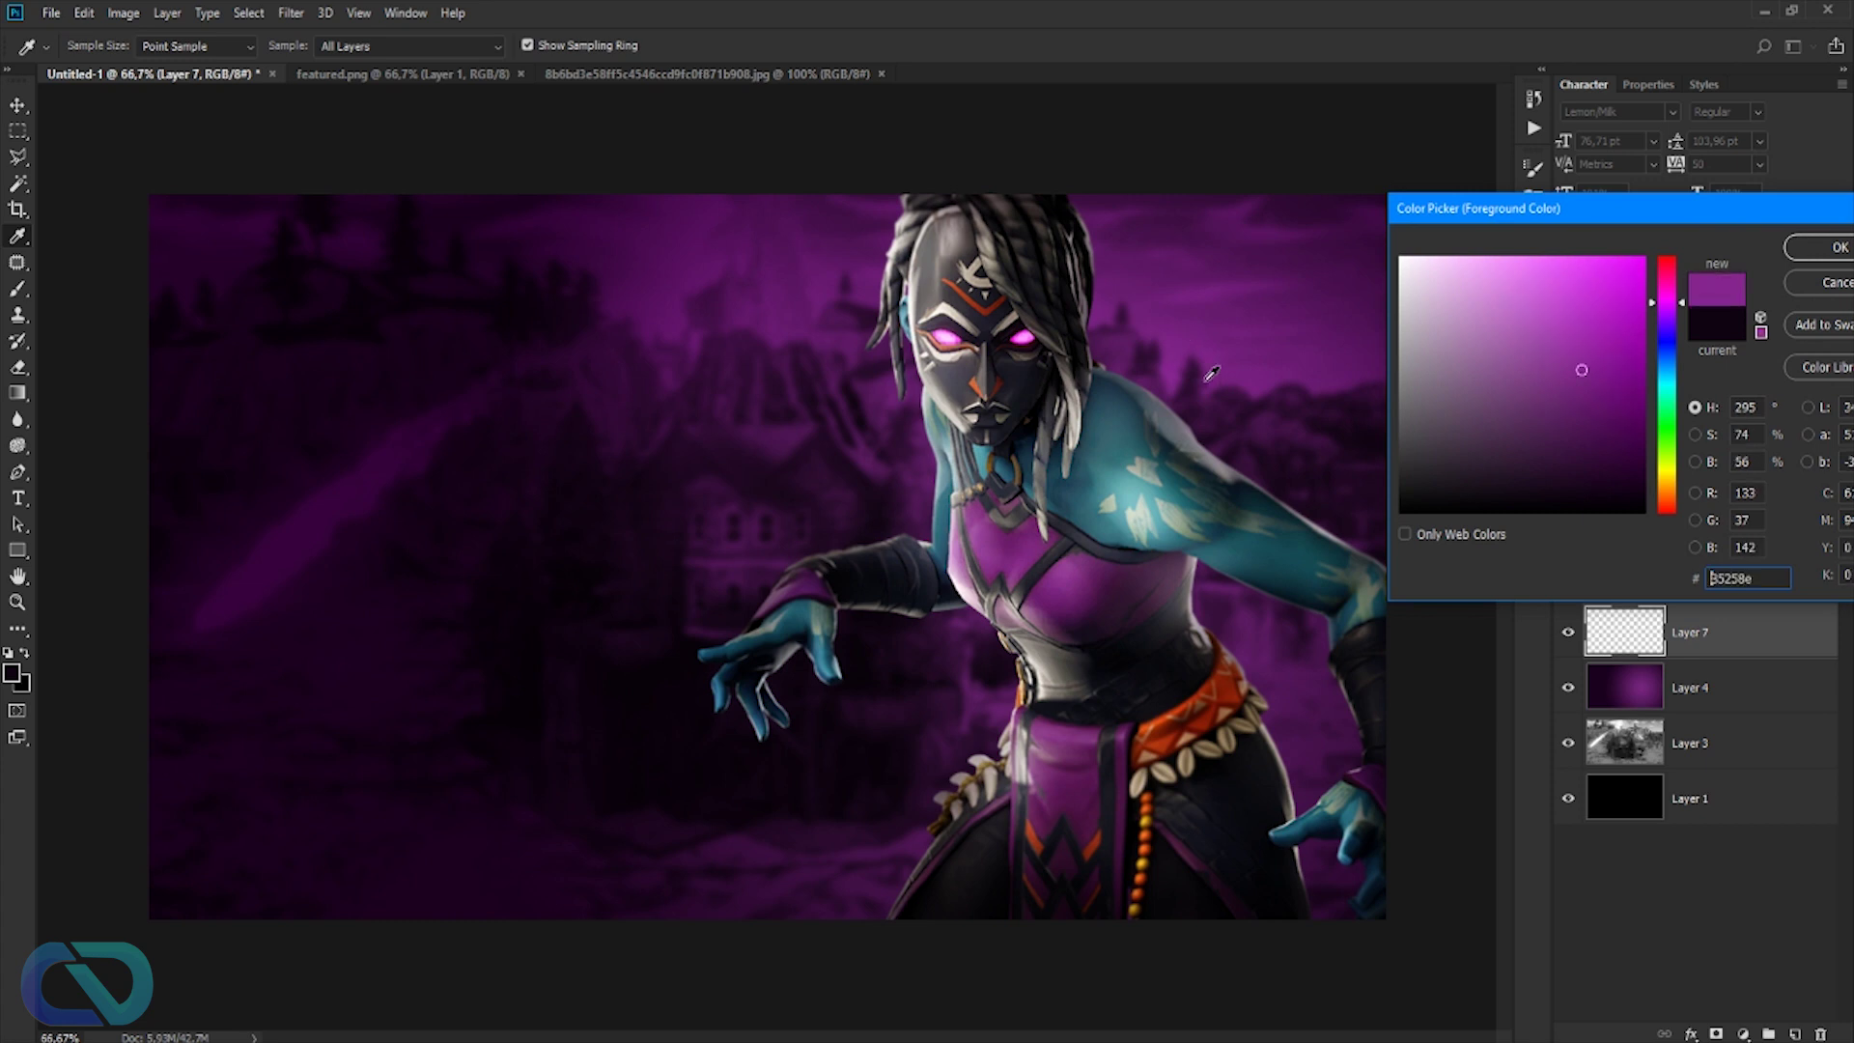
pyautogui.click(1817, 251)
pyautogui.press('b')
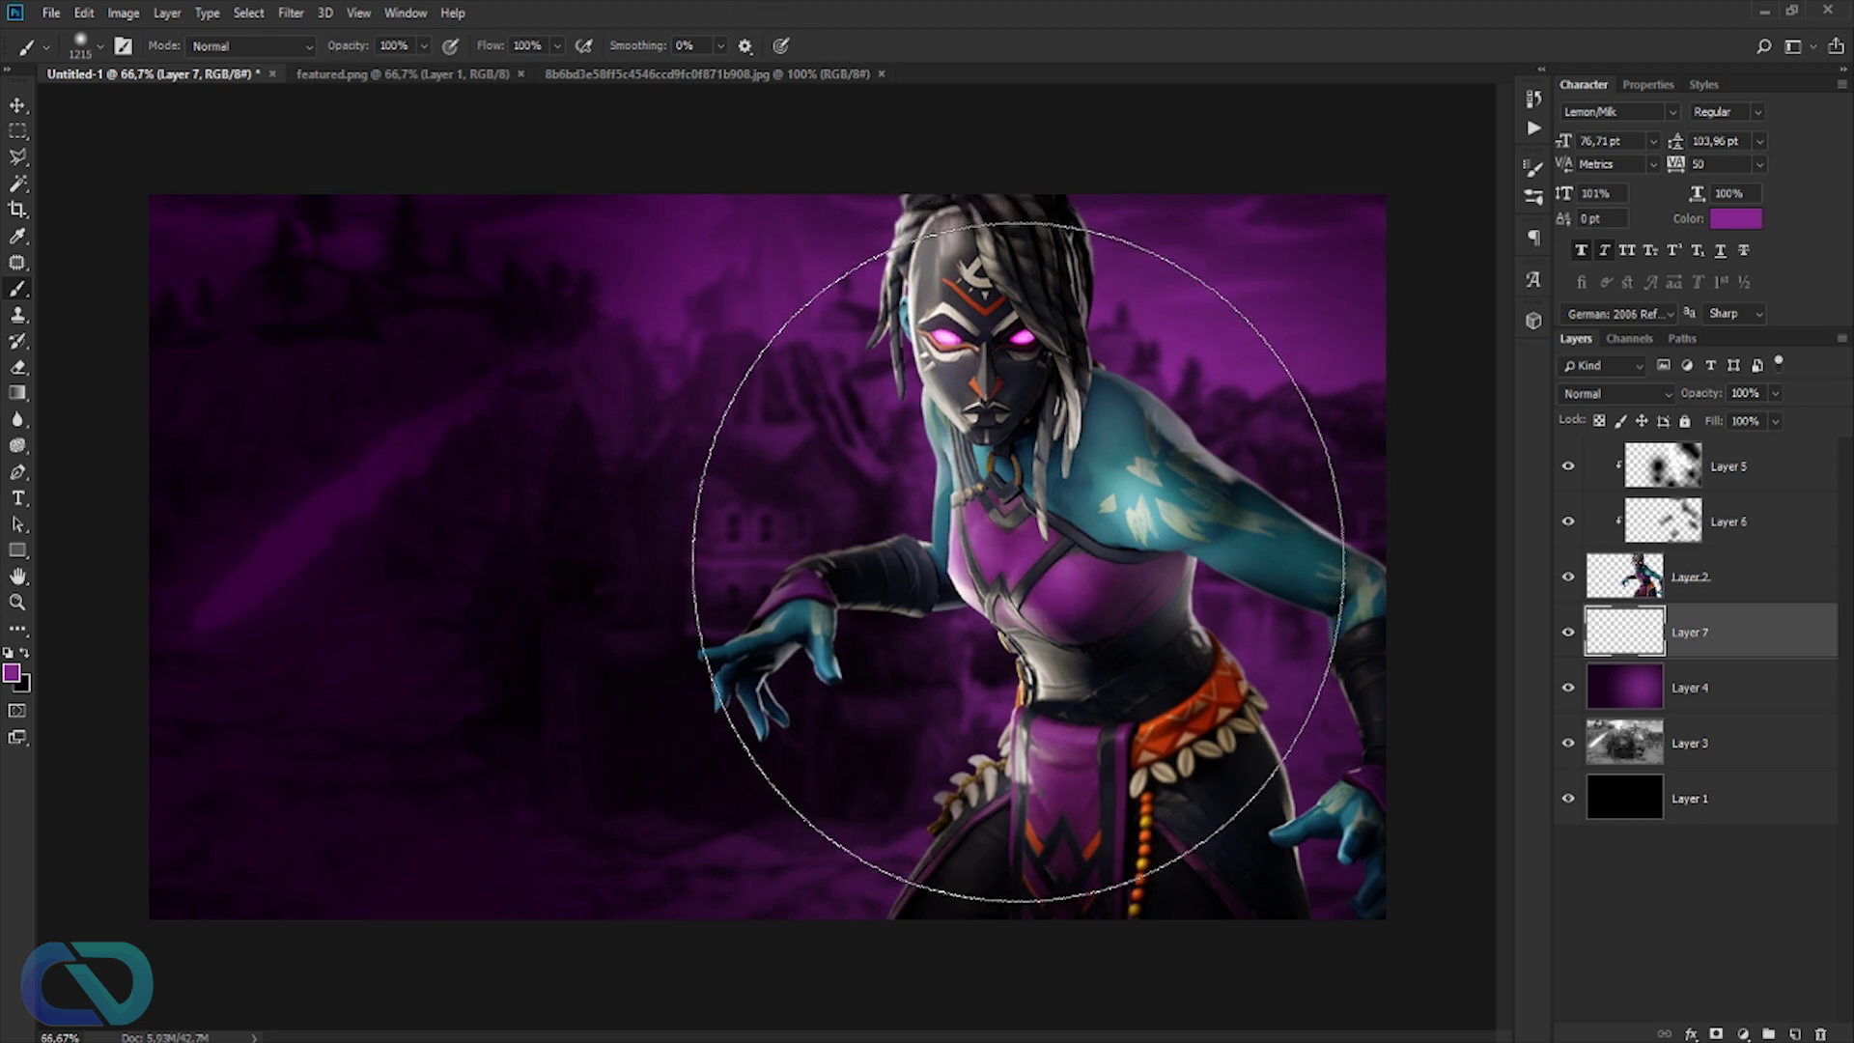
# - Paint a large soft purple glow behind the character's torso and set its layer to Linear Dodge (Add)
pyautogui.click(1018, 562)
pyautogui.press('[')
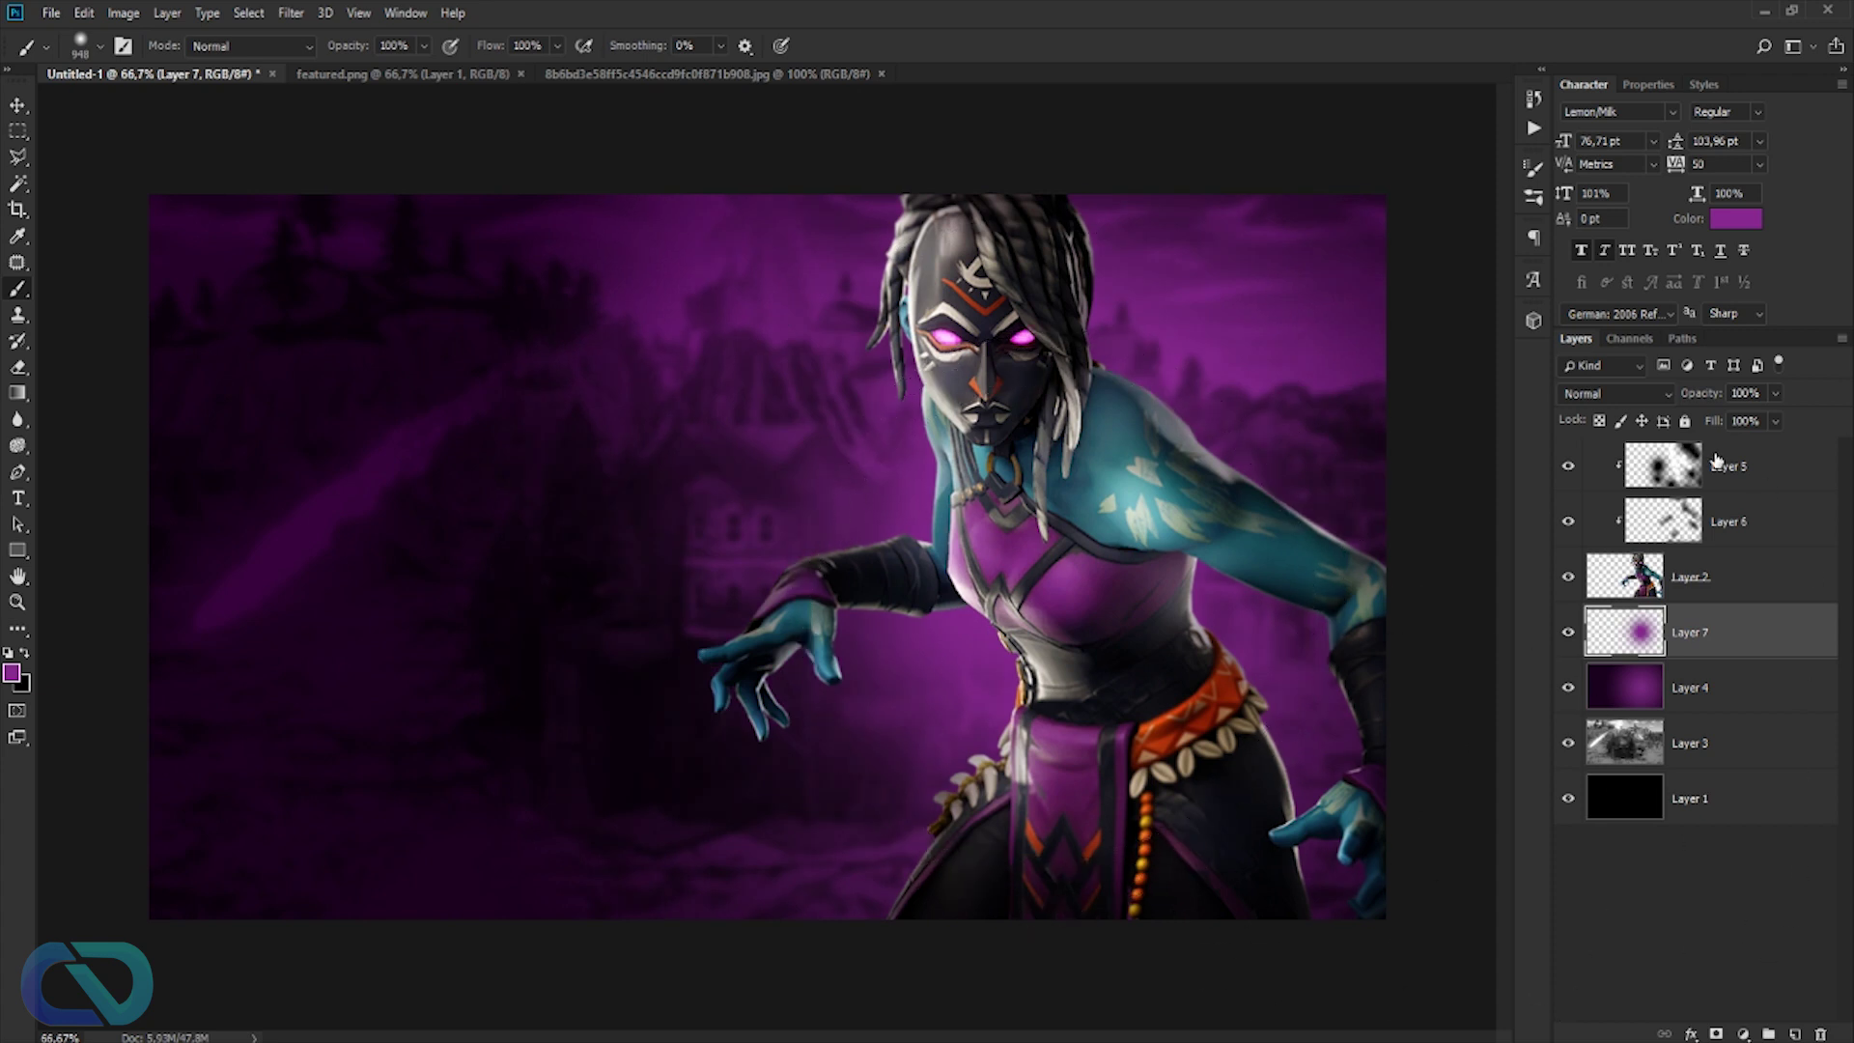
pyautogui.click(1627, 394)
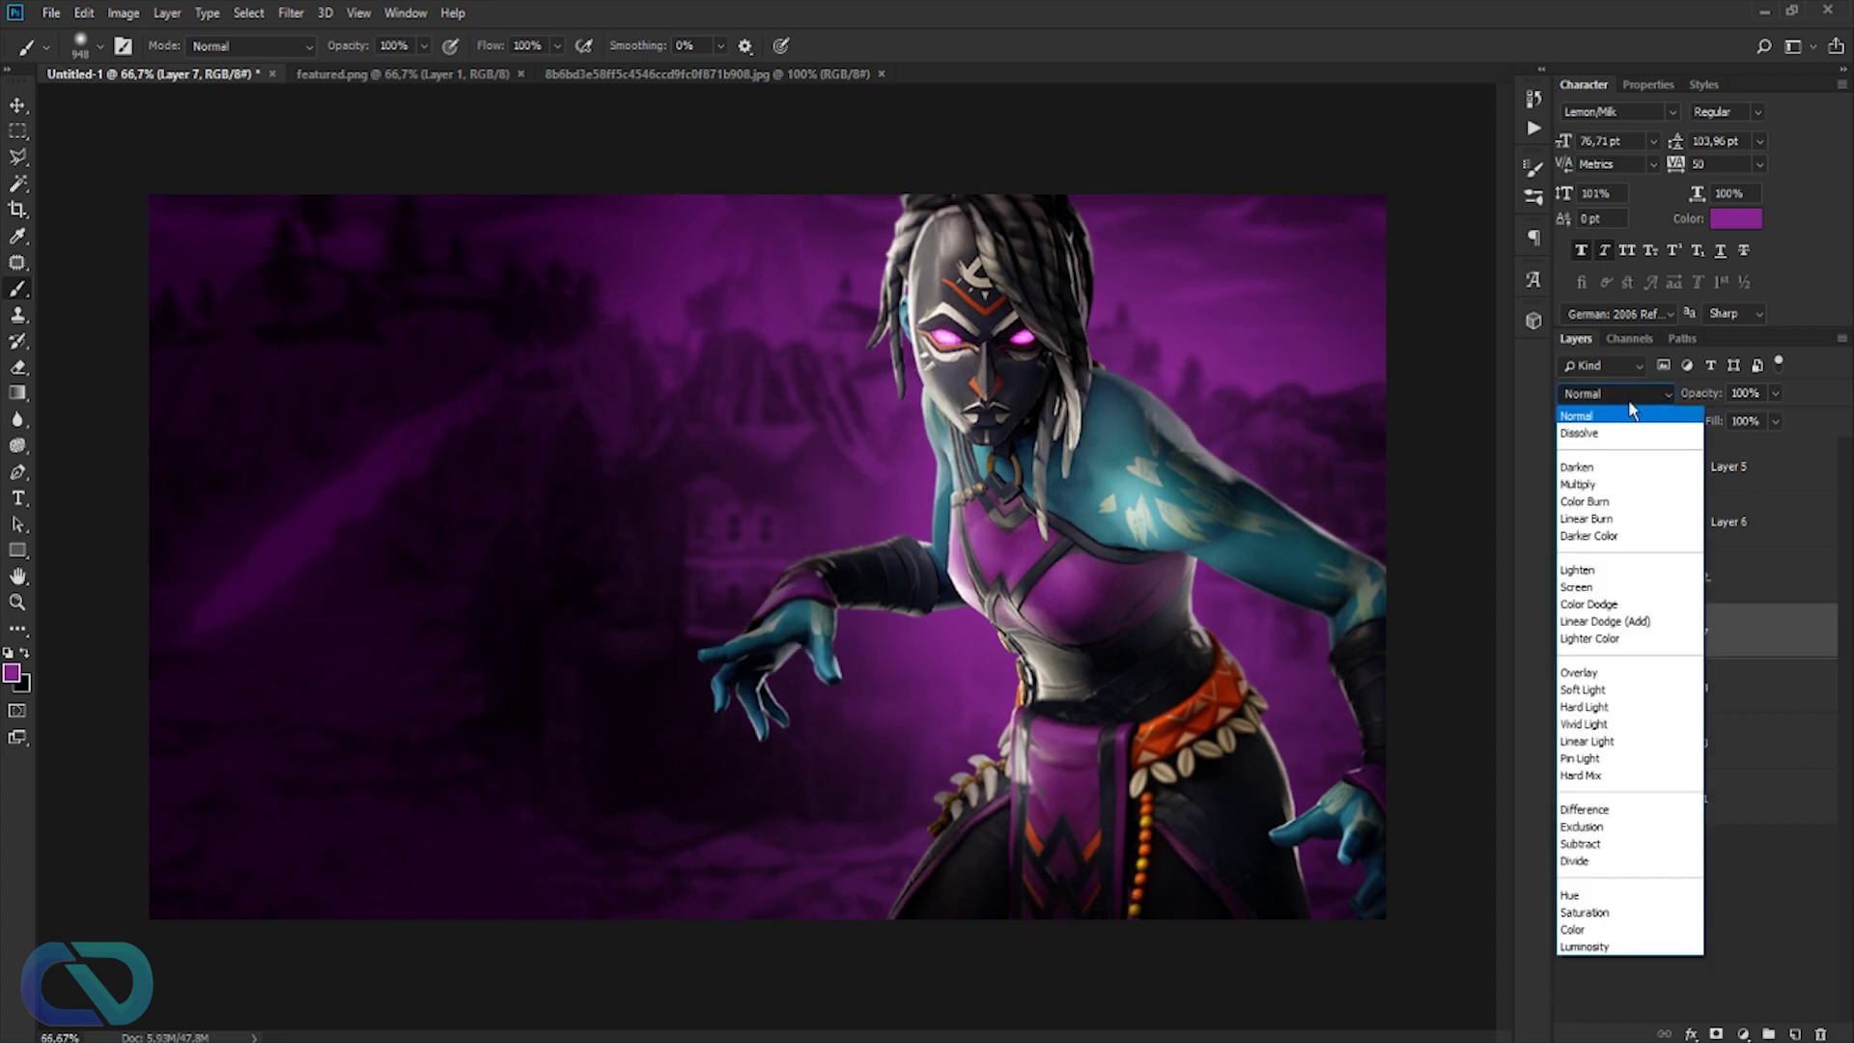
pyautogui.click(1596, 622)
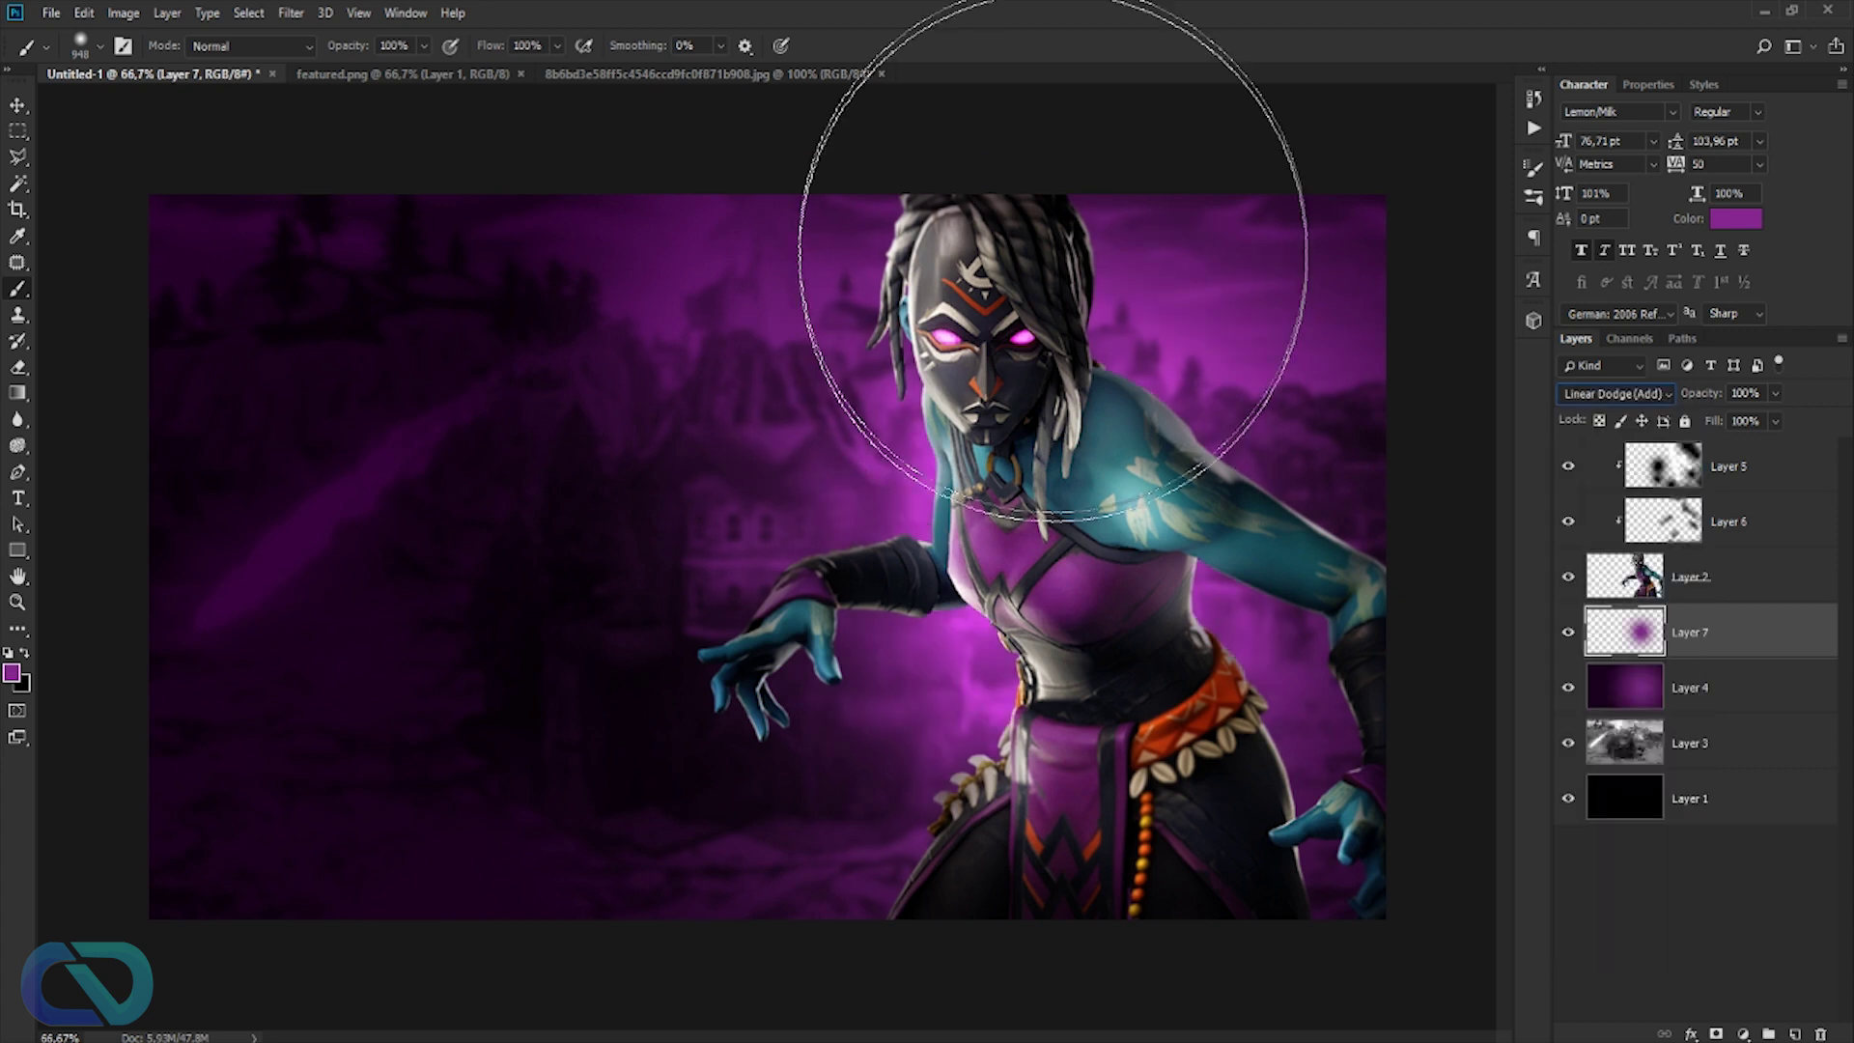
# - Add an empty layer directly below the character and set white as the foreground colour
pyautogui.click(1793, 1032)
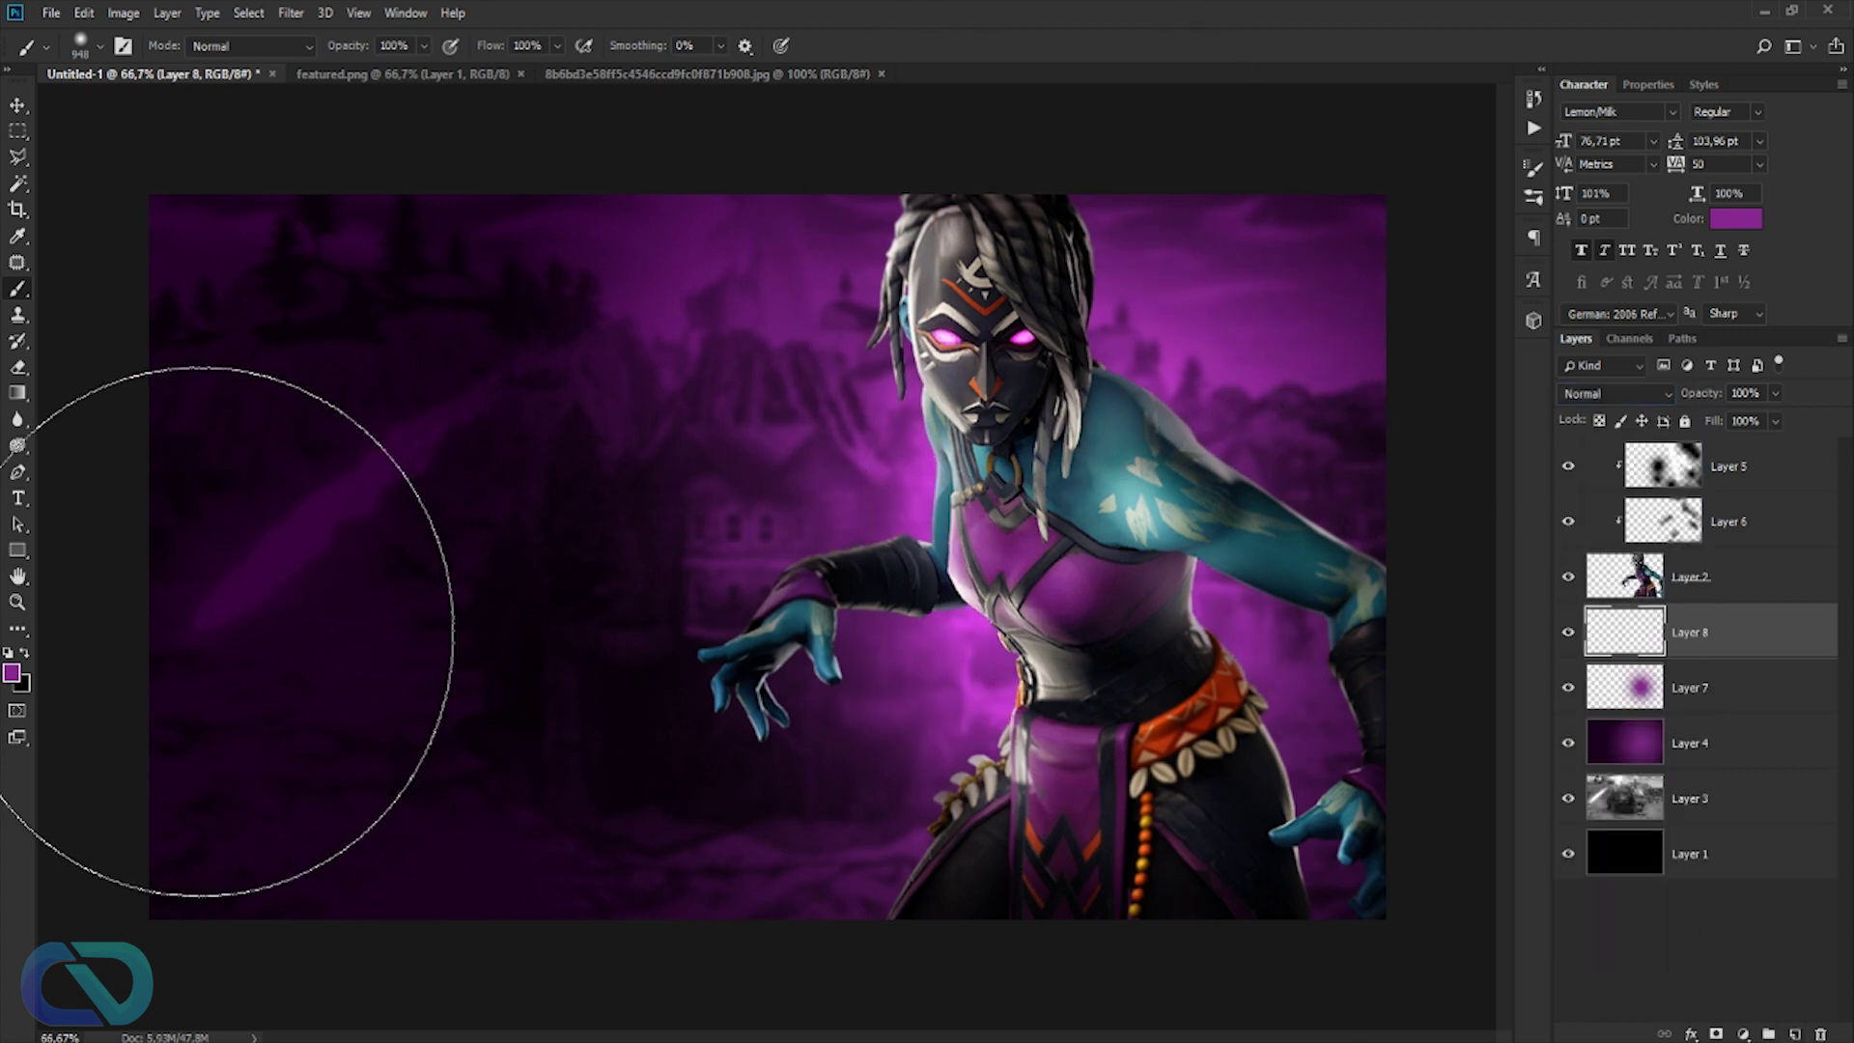
pyautogui.click(9, 653)
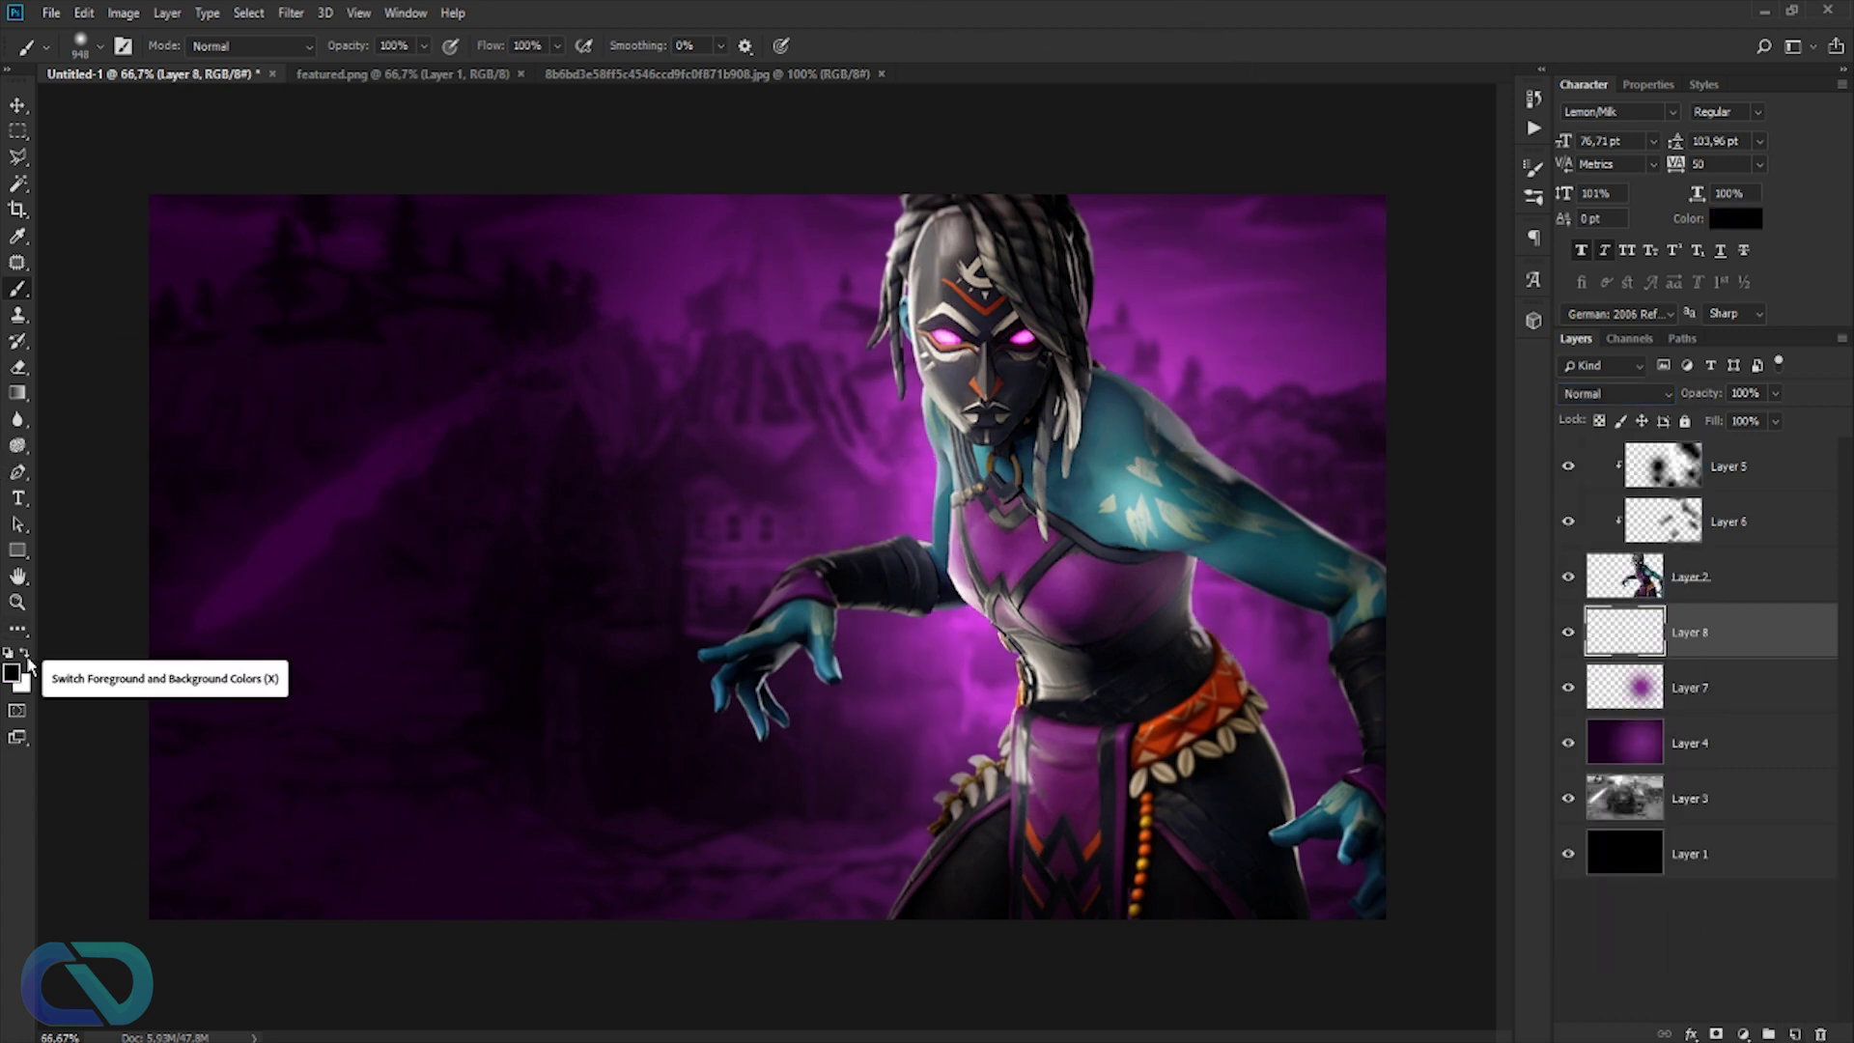
pyautogui.click(25, 654)
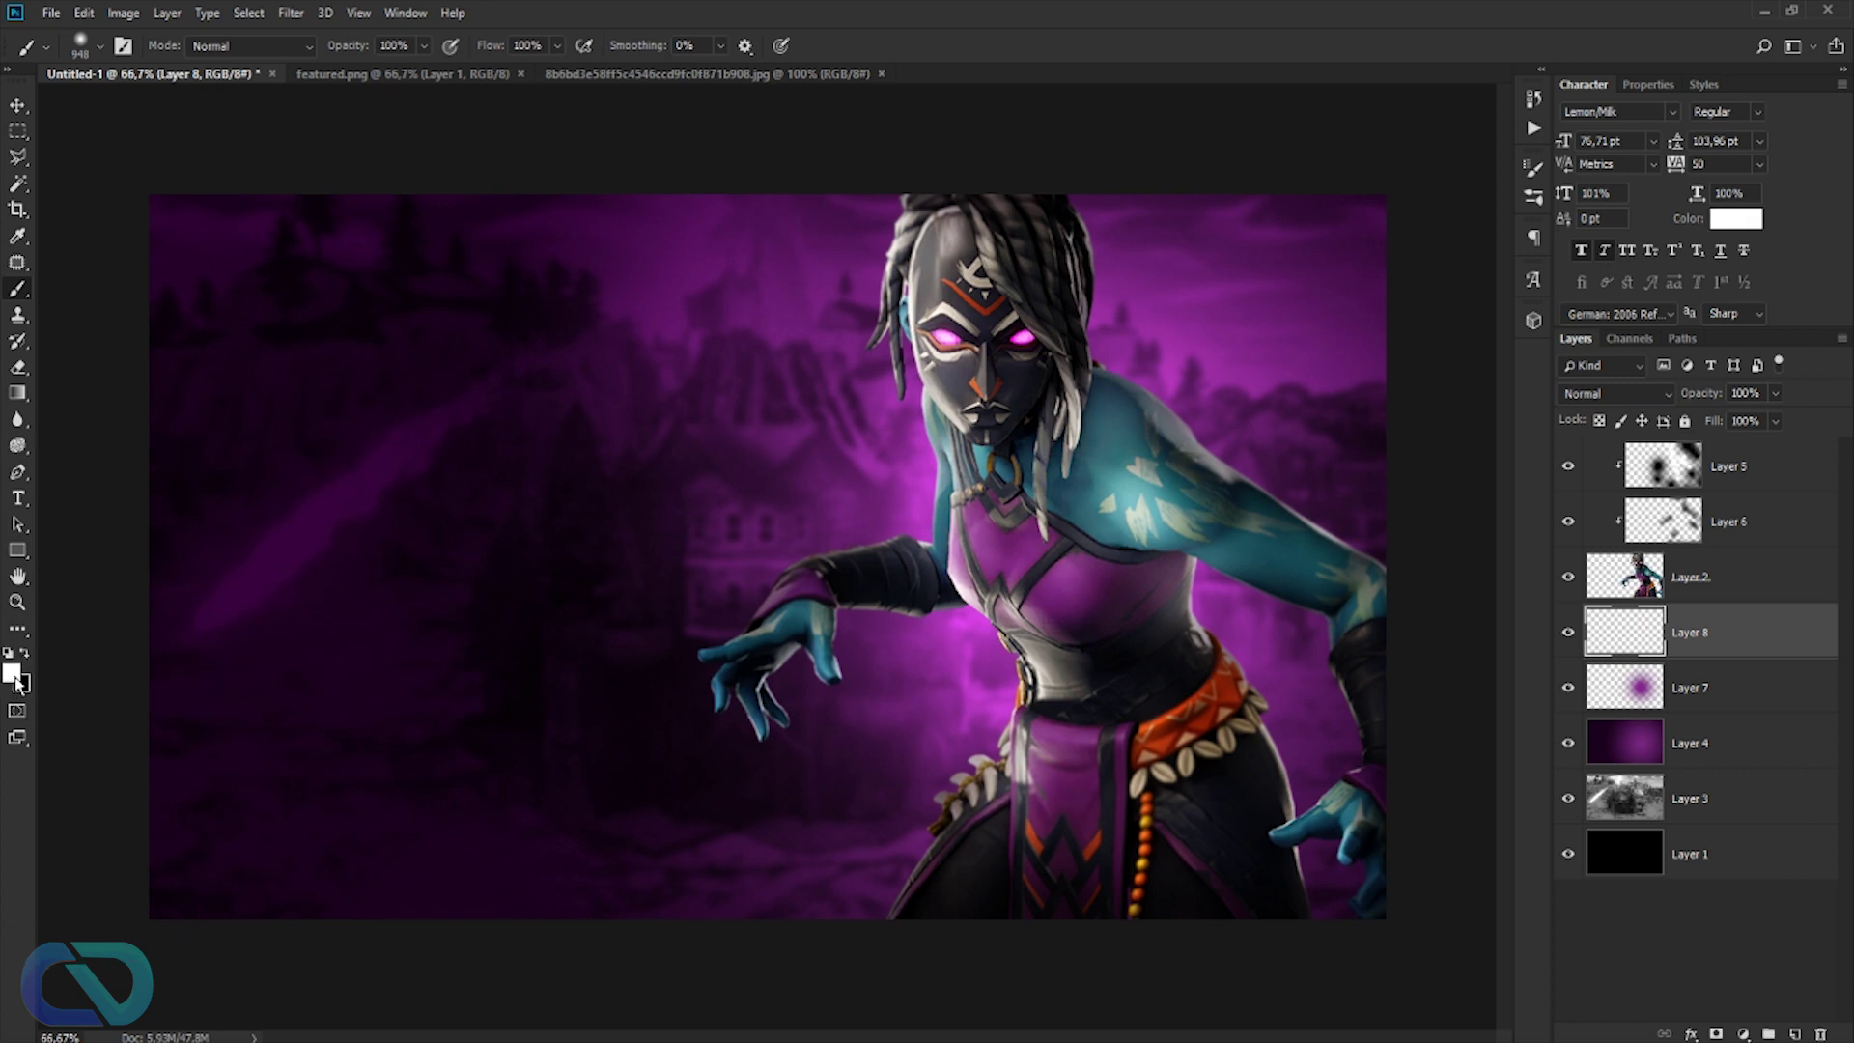
# - Paint a soft white glow behind the character along its outline, reducing the brush to 153 px
pyautogui.keyDown('alt'); pyautogui.rightClick(632, 502); pyautogui.keyUp('alt')
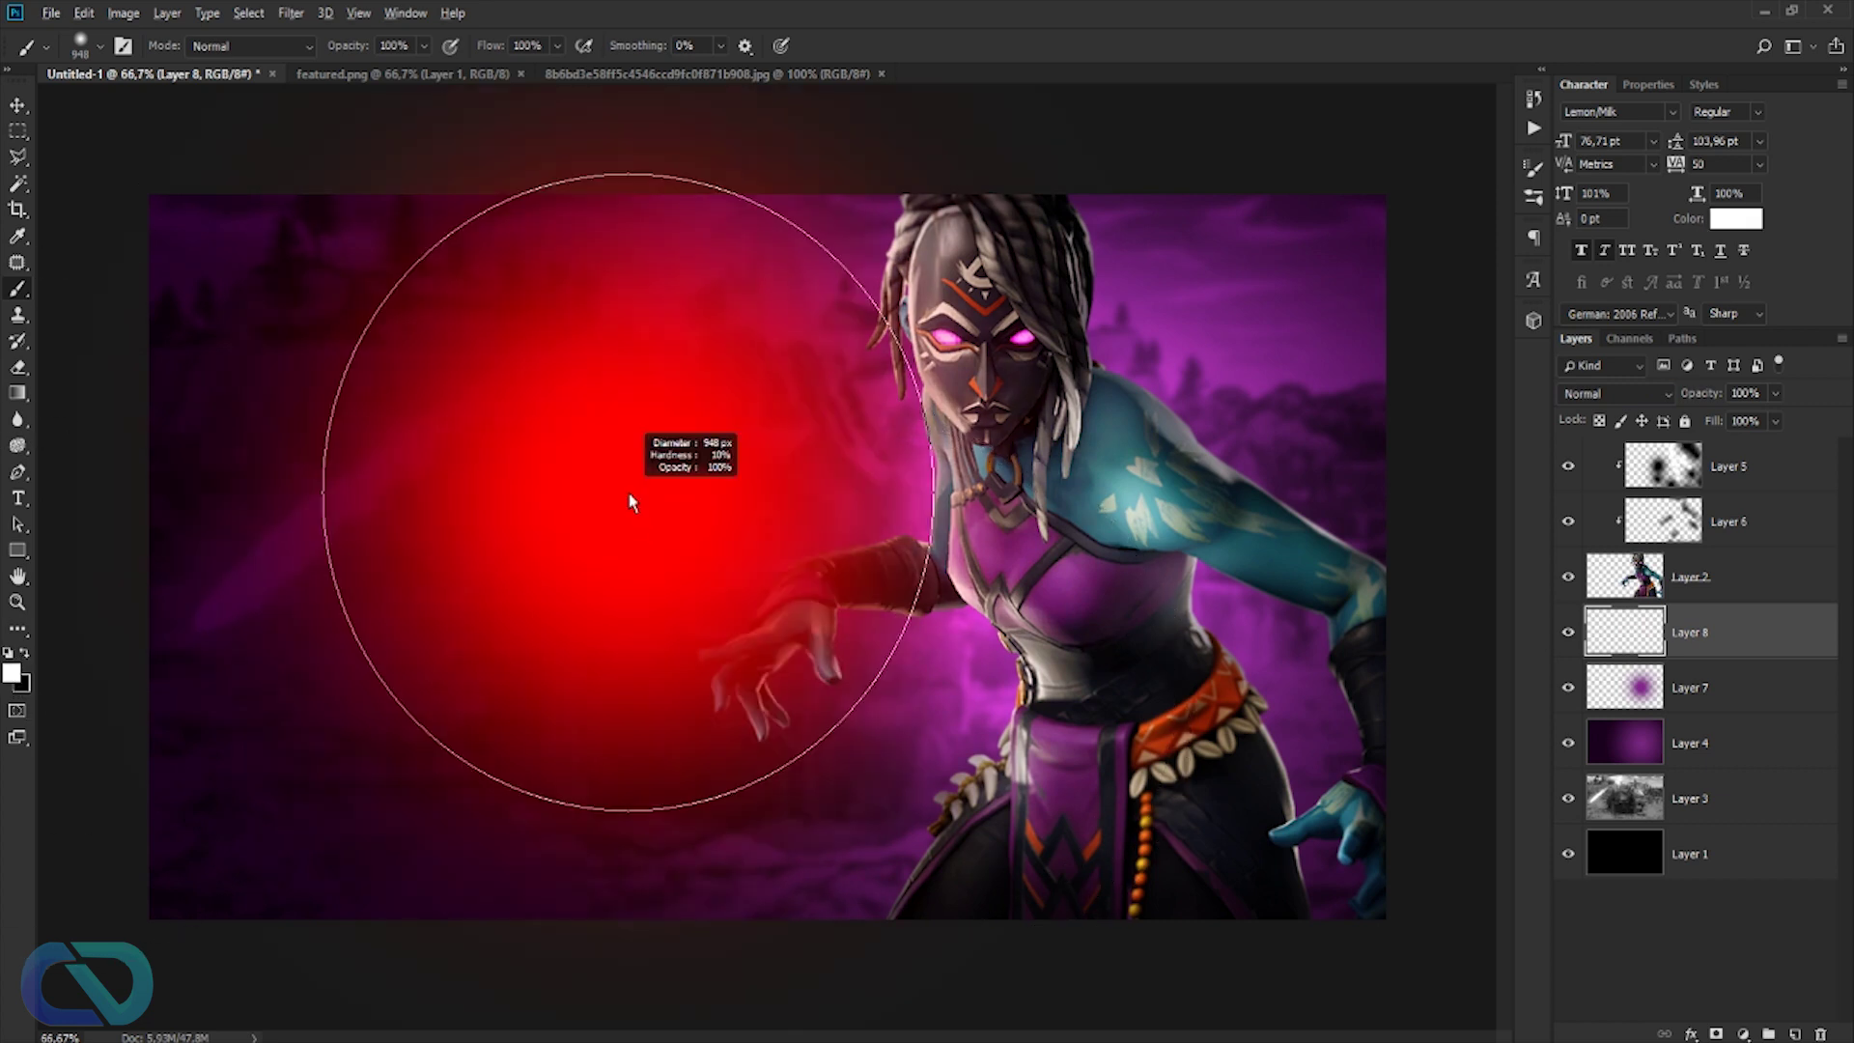
pyautogui.moveTo(616, 552); pyautogui.dragTo(437, 548)
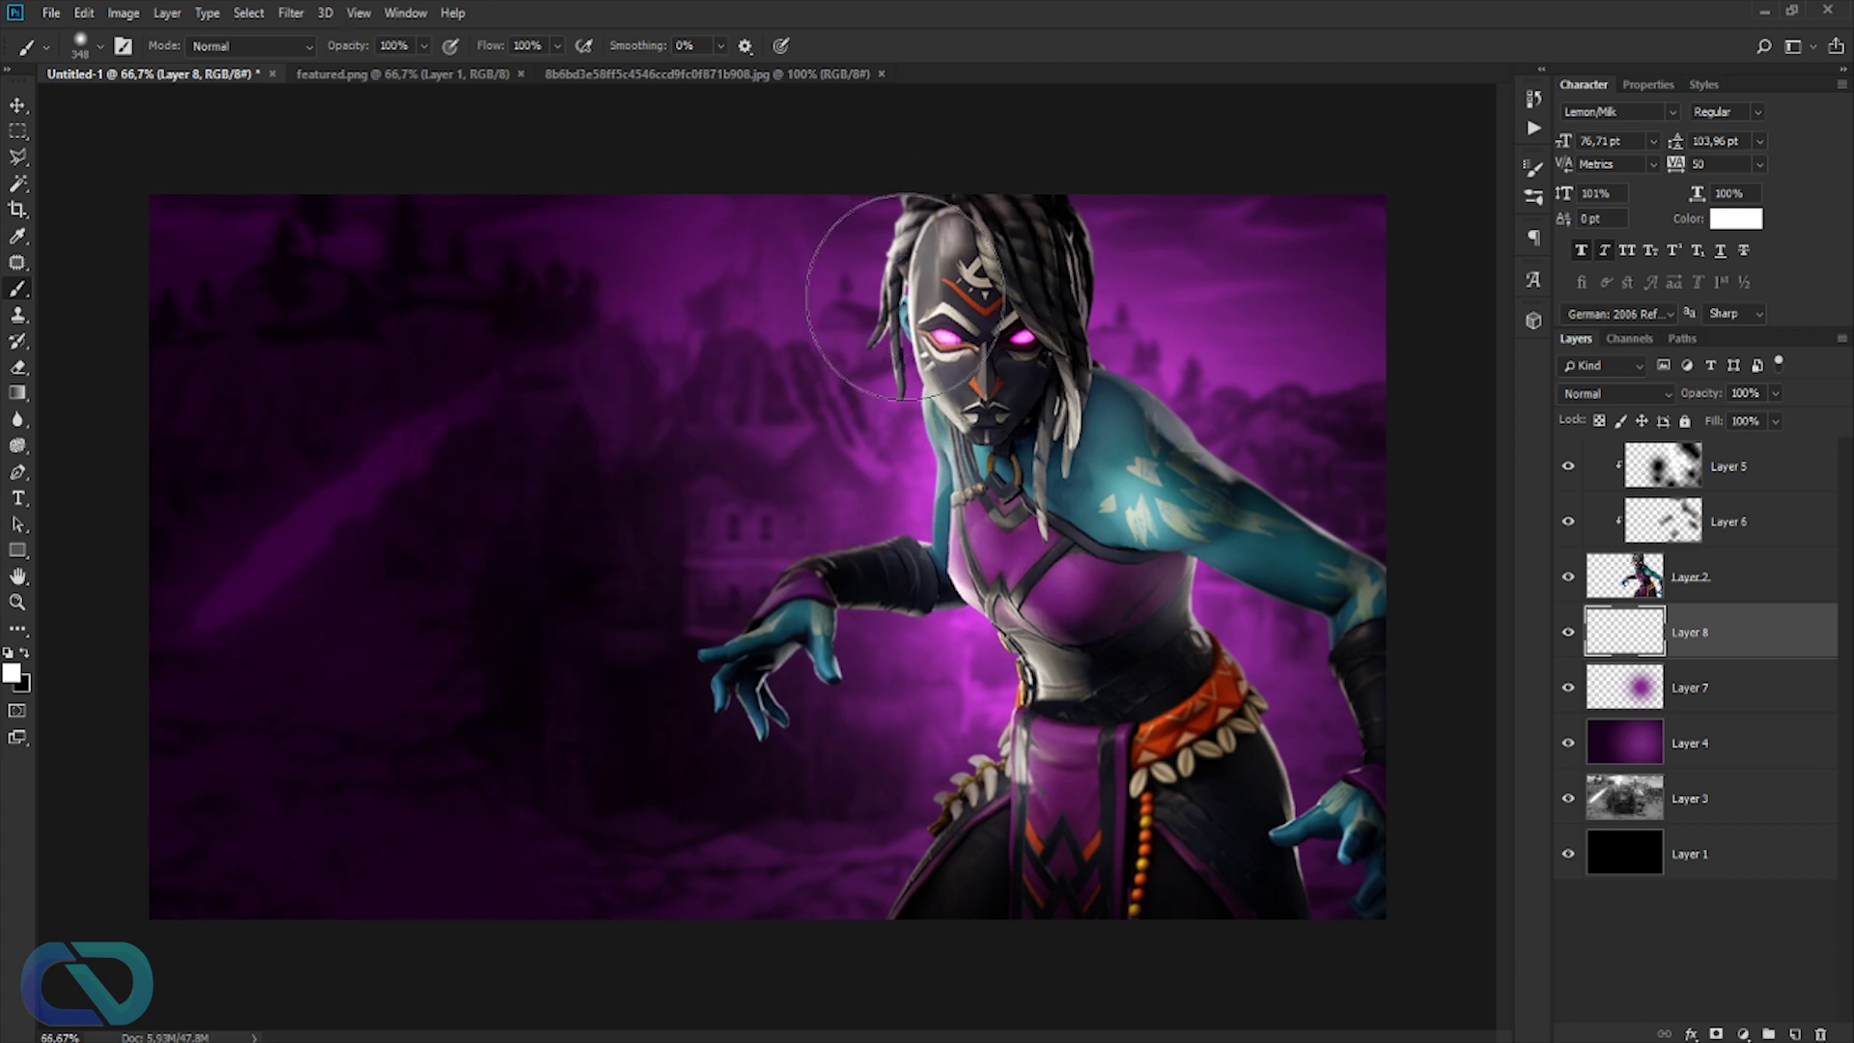
pyautogui.moveTo(893, 289)
pyautogui.mouseDown()
pyautogui.moveTo(965, 357)
pyautogui.moveTo(922, 502)
pyautogui.moveTo(1025, 828)
pyautogui.moveTo(951, 902)
pyautogui.moveTo(1242, 919)
pyautogui.moveTo(1255, 753)
pyautogui.moveTo(1201, 589)
pyautogui.mouseUp()
pyautogui.keyDown('alt'); pyautogui.rightClick(1200, 518); pyautogui.keyUp('alt')
pyautogui.moveTo(1207, 502)
pyautogui.mouseDown()
pyautogui.moveTo(1323, 550)
pyautogui.moveTo(1357, 617)
pyautogui.moveTo(1351, 850)
pyautogui.mouseUp()
pyautogui.moveTo(917, 564)
pyautogui.mouseDown()
pyautogui.moveTo(720, 676)
pyautogui.moveTo(748, 594)
pyautogui.moveTo(873, 540)
pyautogui.mouseUp()
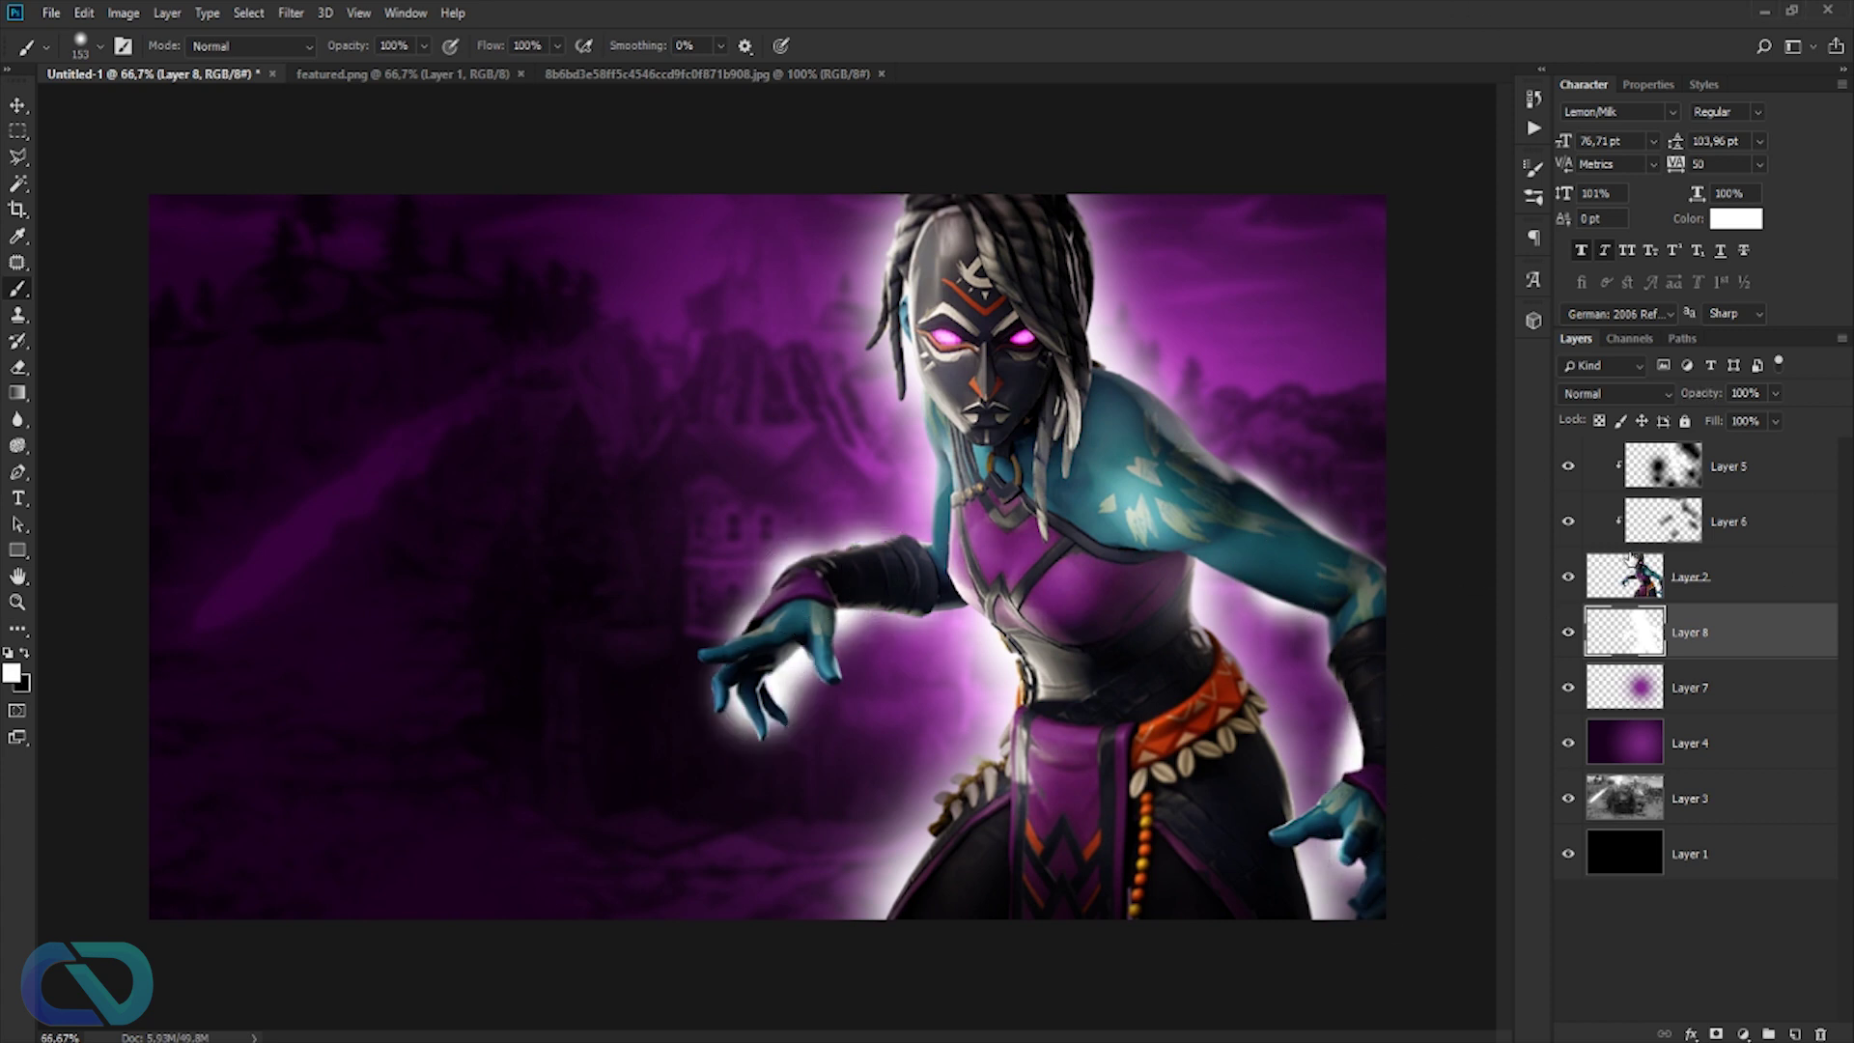
# - Set the white glow layer's blend mode to Soft Light and its fill to 60%
pyautogui.click(1597, 393)
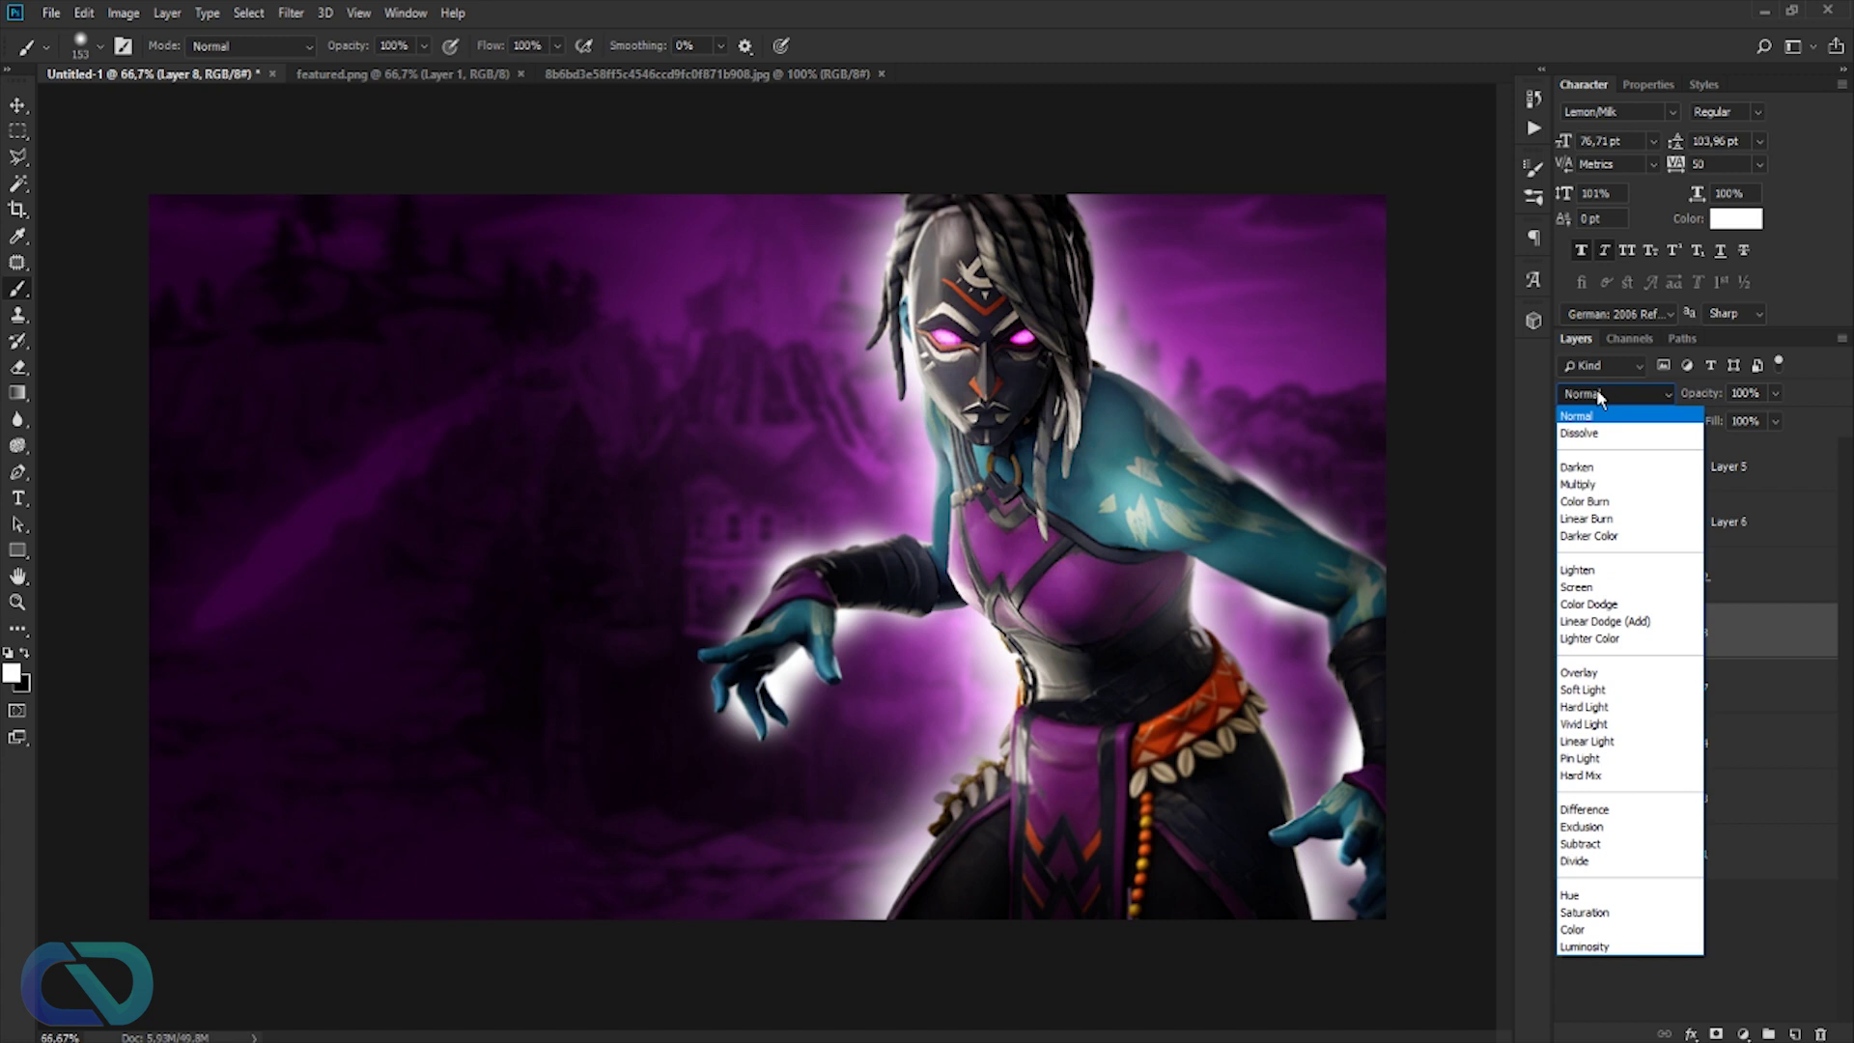
pyautogui.click(1598, 689)
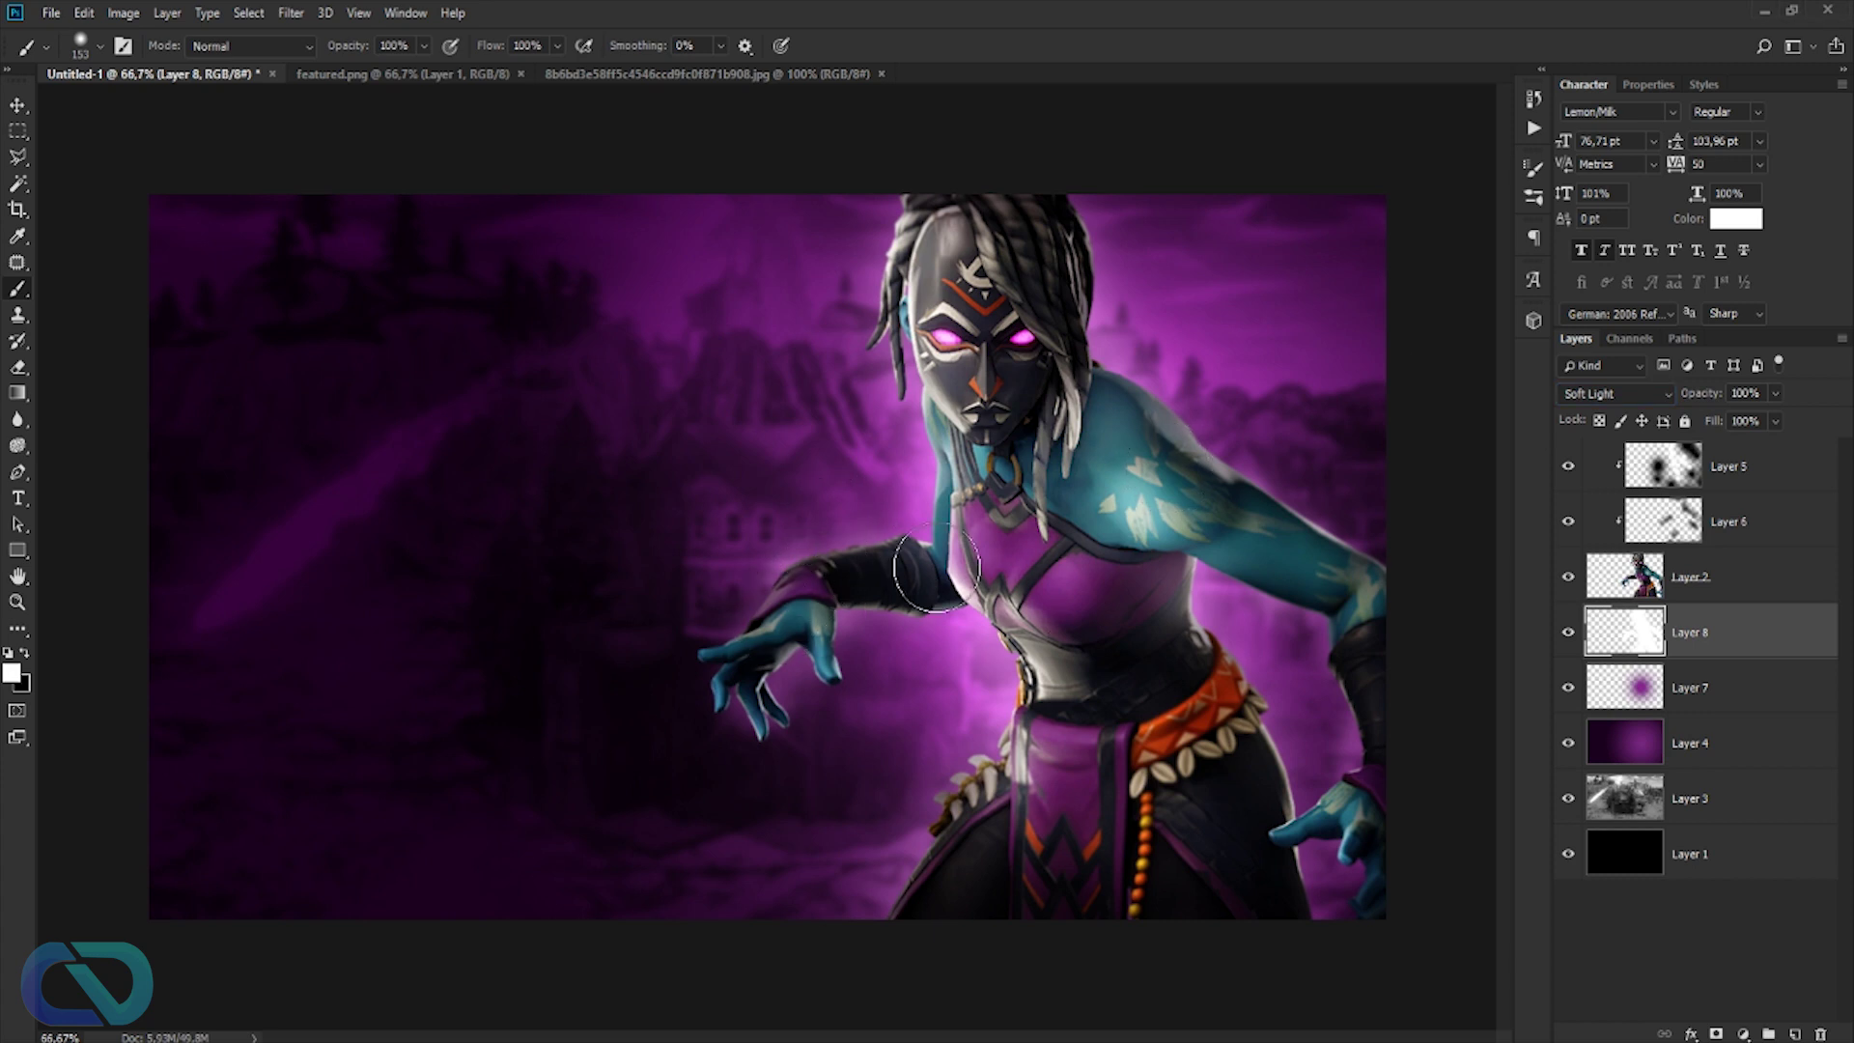
pyautogui.moveTo(1717, 426); pyautogui.dragTo(1685, 427)
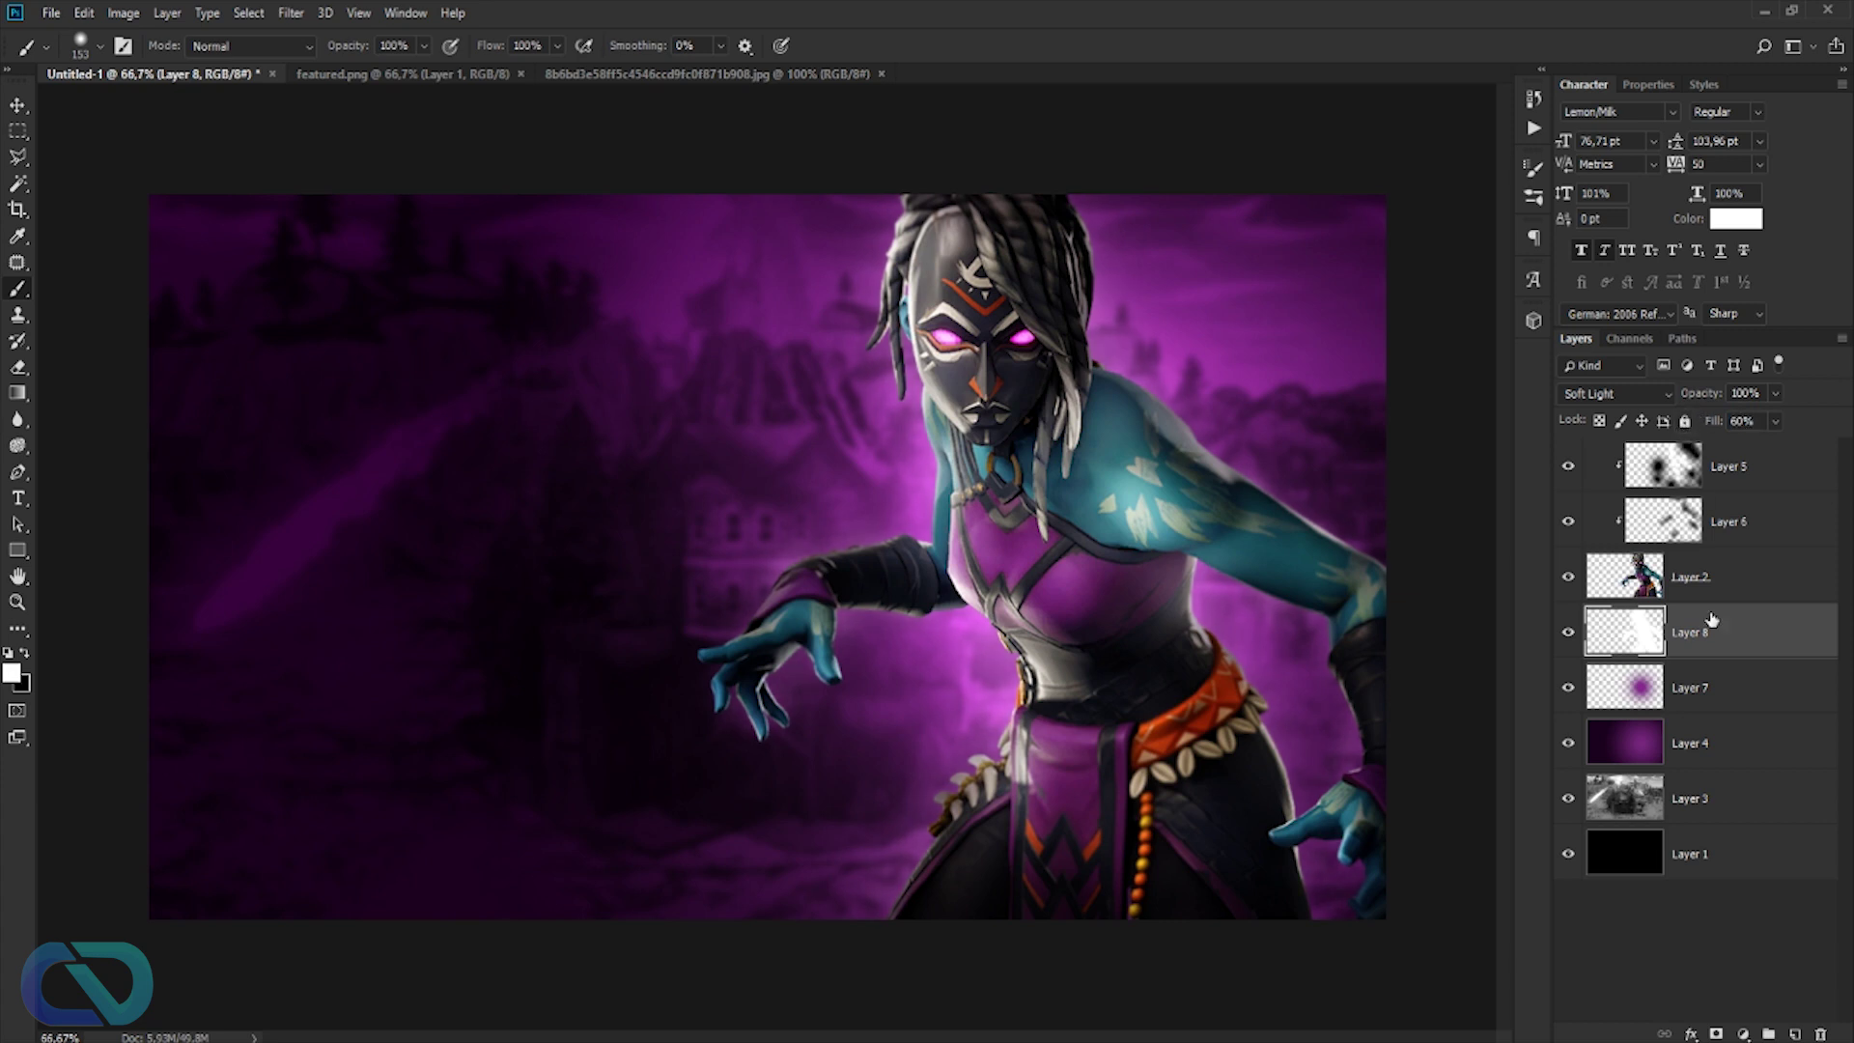
# - Compare the artwork with and without the white glow layer, and set that layer's fill to 70%
pyautogui.click(1569, 634)
pyautogui.click(1569, 634)
pyautogui.click(1570, 634)
pyautogui.click(1570, 633)
pyautogui.click(1570, 633)
pyautogui.click(1569, 633)
pyautogui.moveTo(1714, 426); pyautogui.dragTo(1720, 427)
pyautogui.press('Return')
# - Add a white text block over the dark area beside the character reading CRUEL, 20 KILL, NIGHTWITCH and RAMPAGE on four lines
pyautogui.press('t')
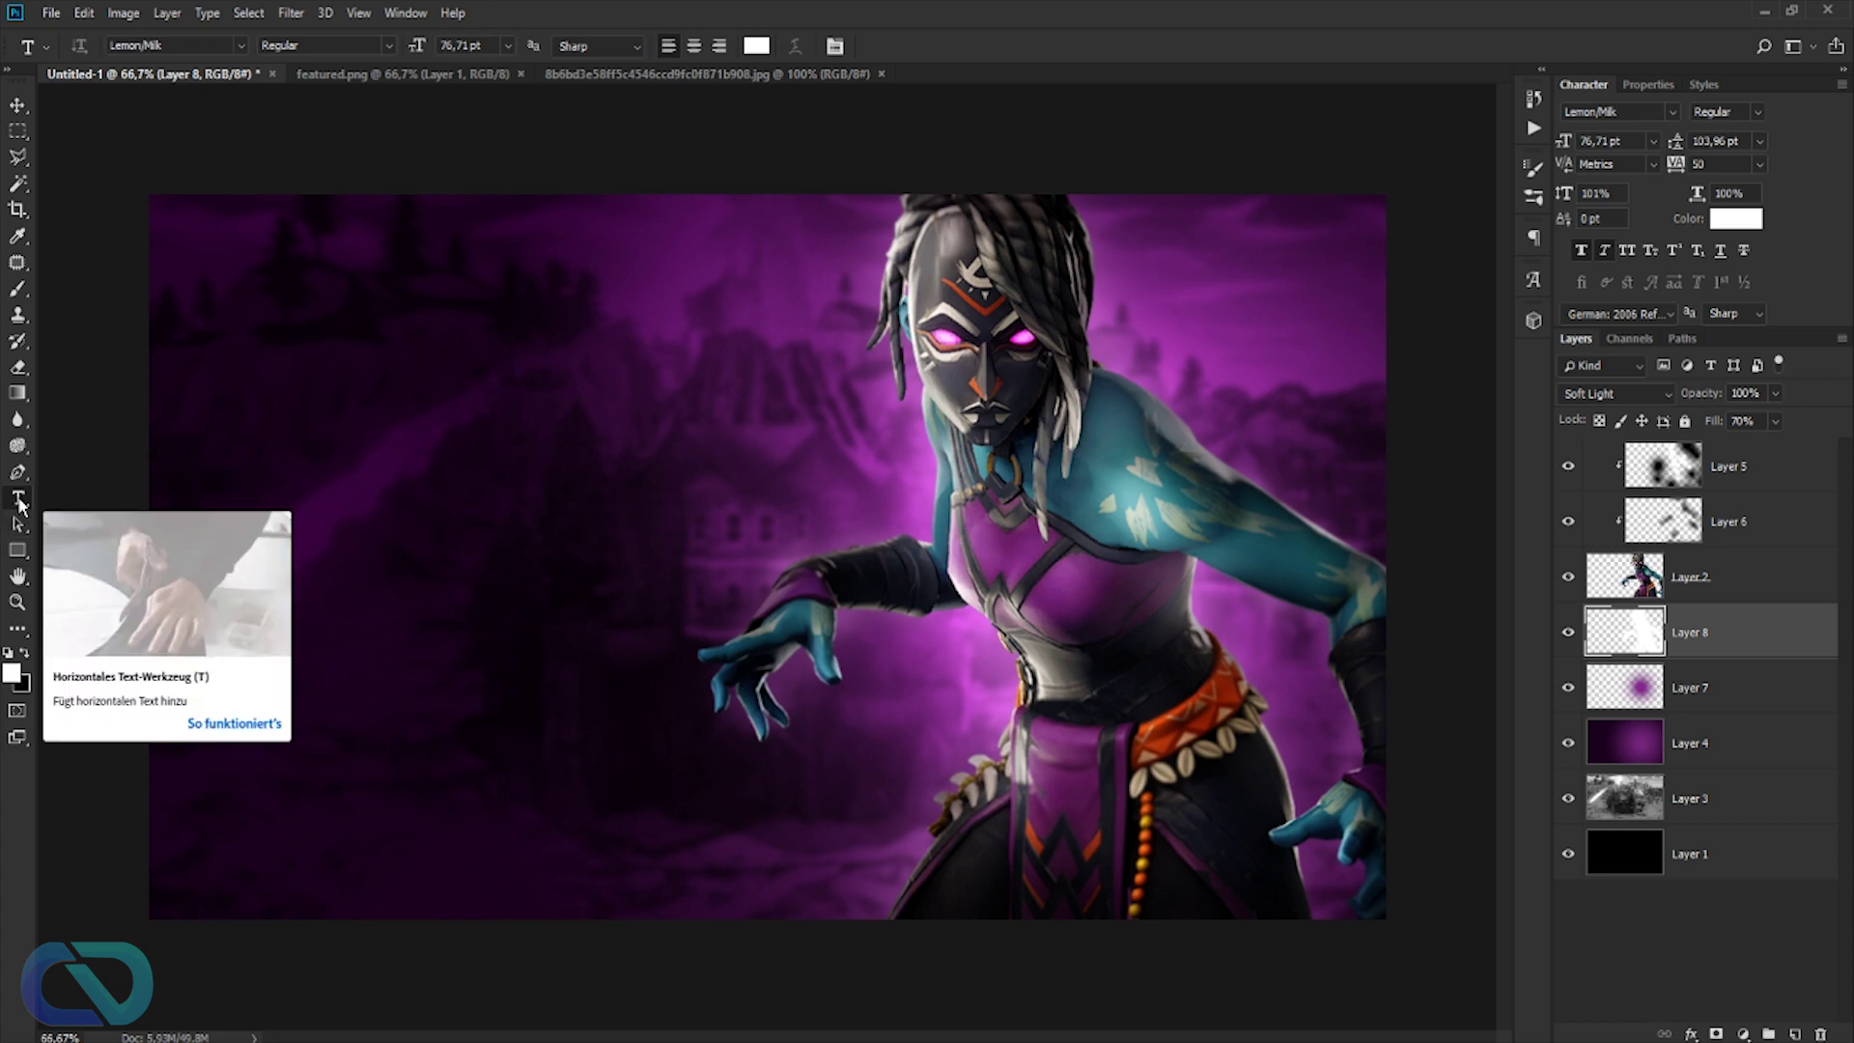
pyautogui.moveTo(168, 215); pyautogui.dragTo(829, 498)
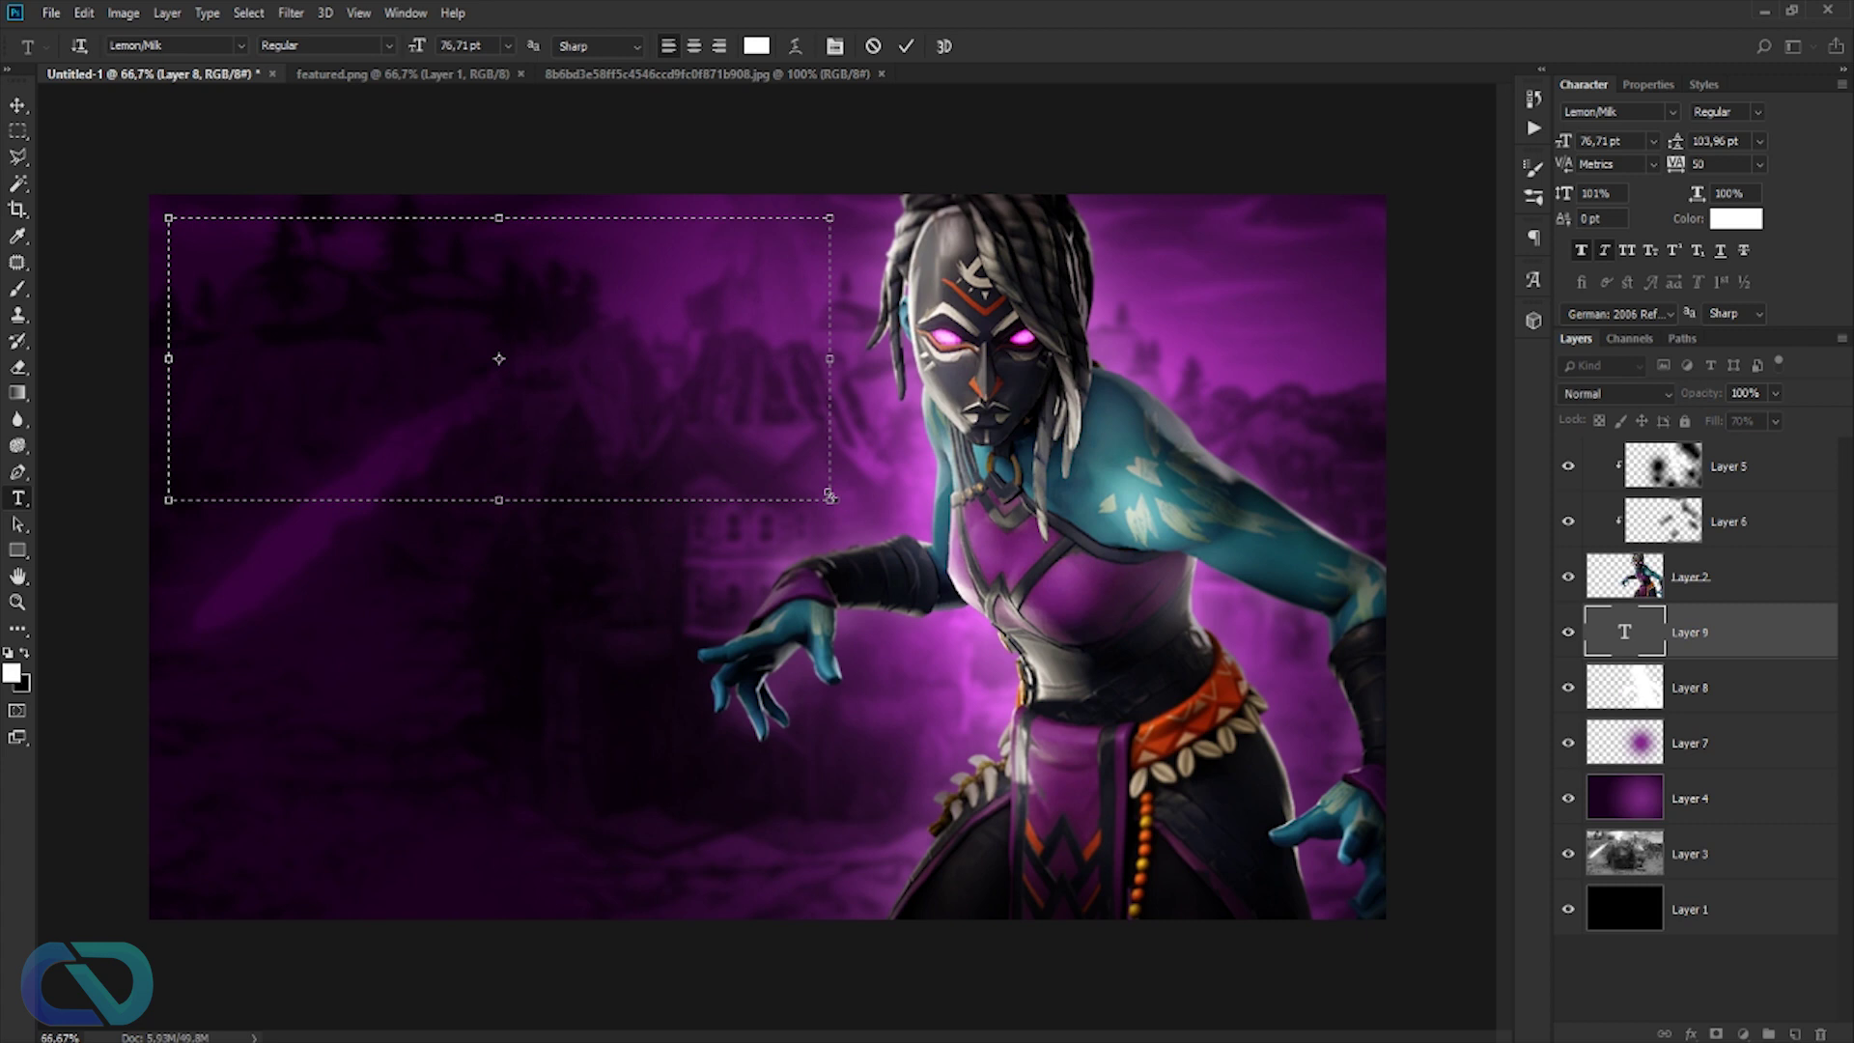
pyautogui.write('NIGHTWITCH')
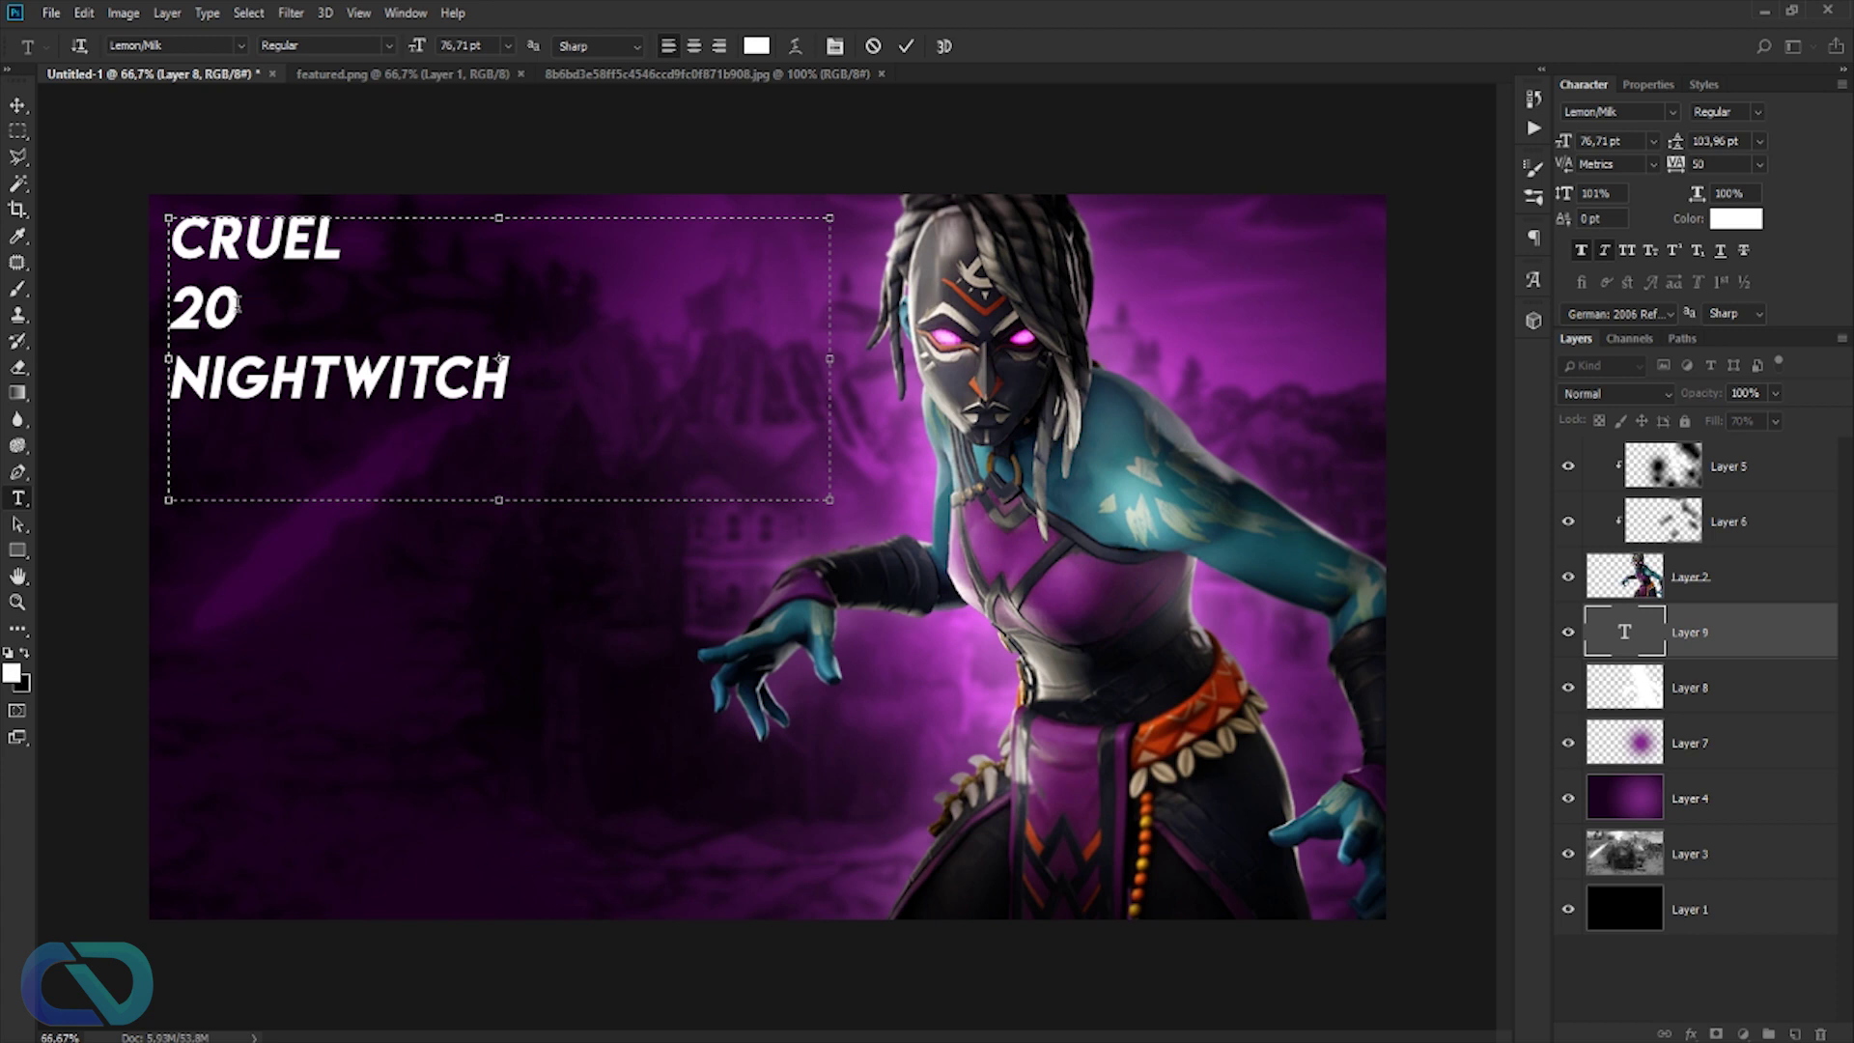
pyautogui.write('KILL')
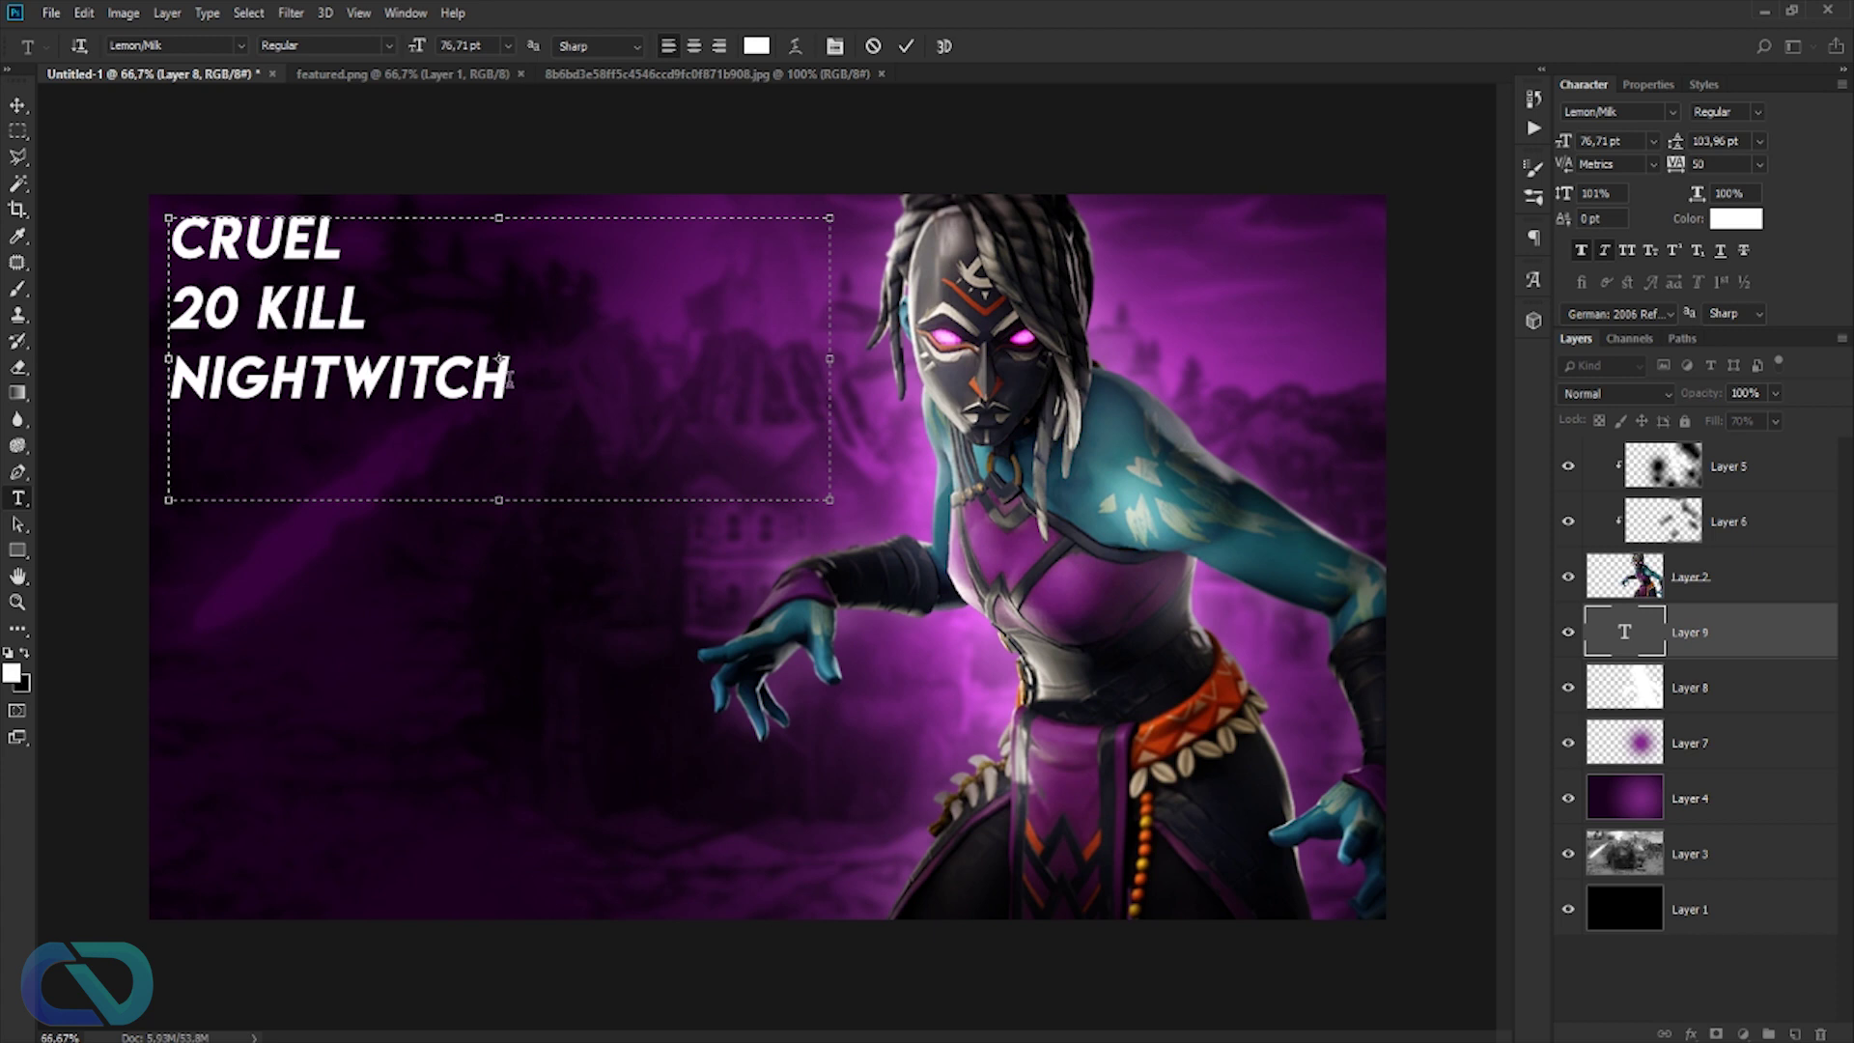
pyautogui.write('RAMPAGE')
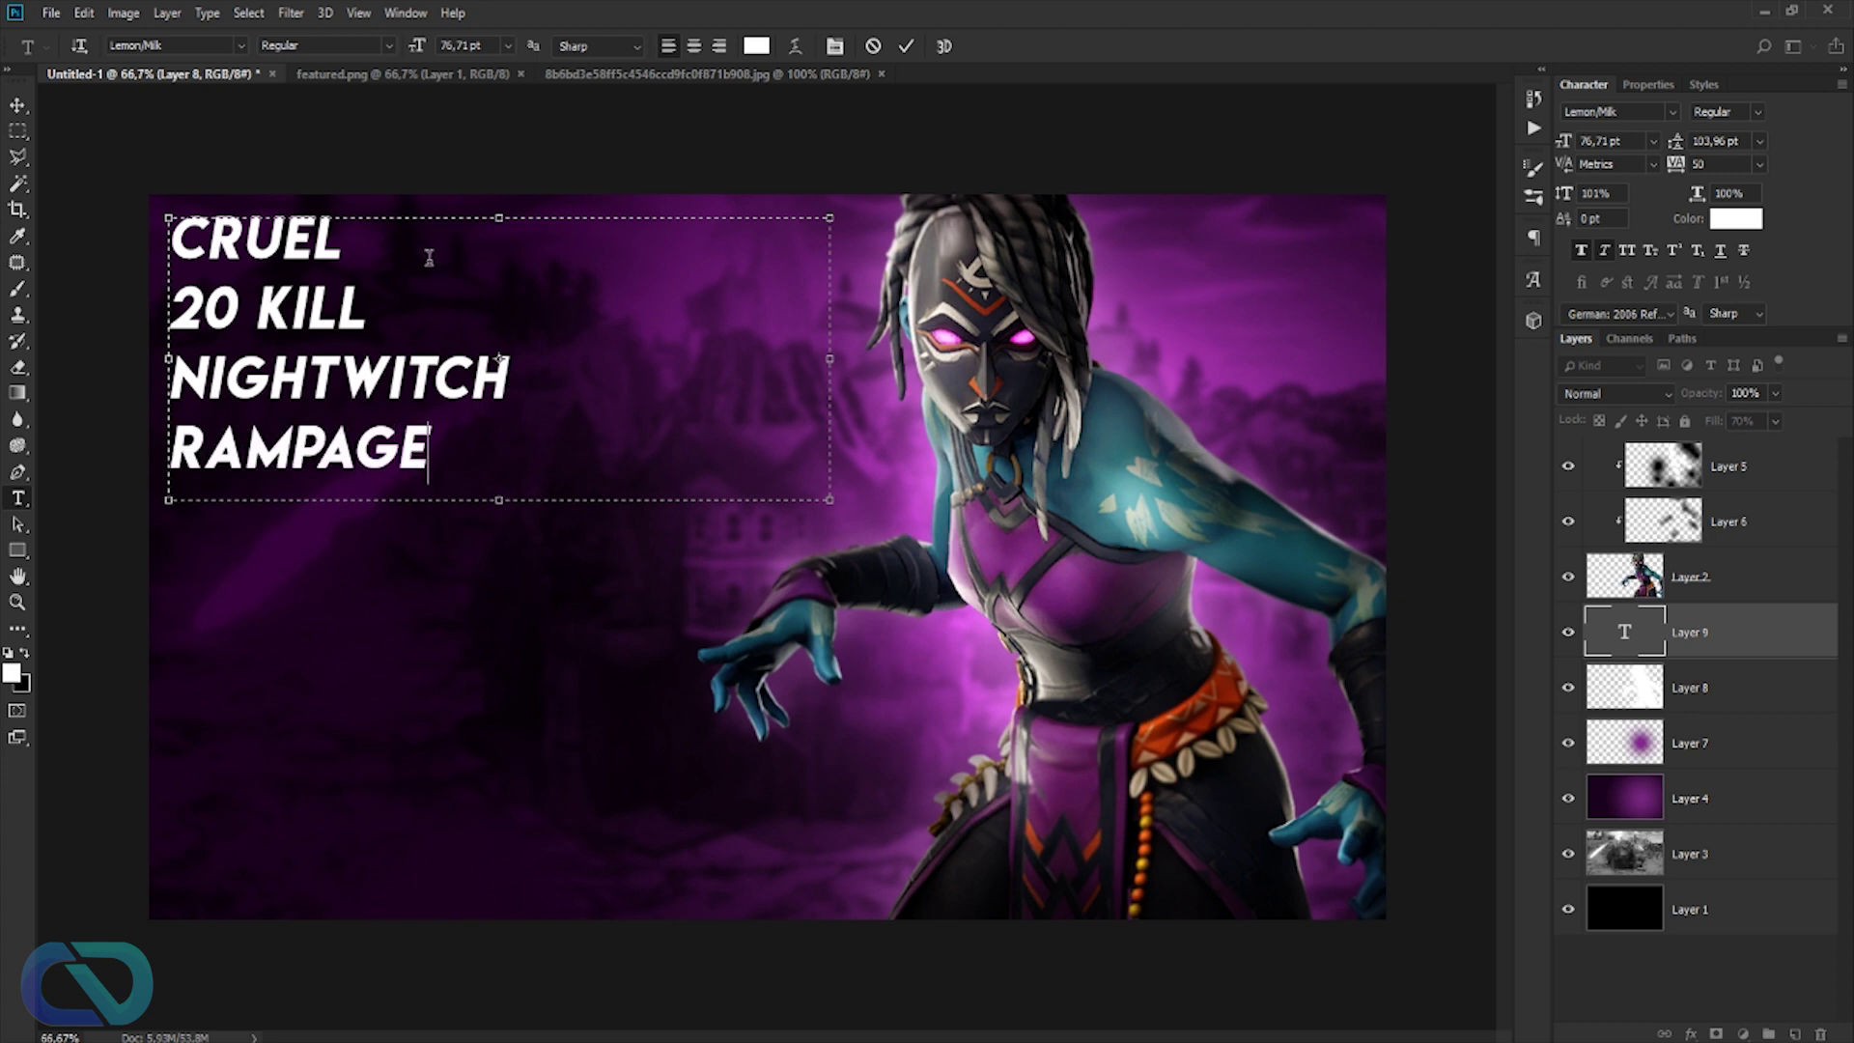
# - Change the font of all four text lines to Single Sleeve and finish editing the text block
pyautogui.moveTo(360, 236); pyautogui.dragTo(131, 233)
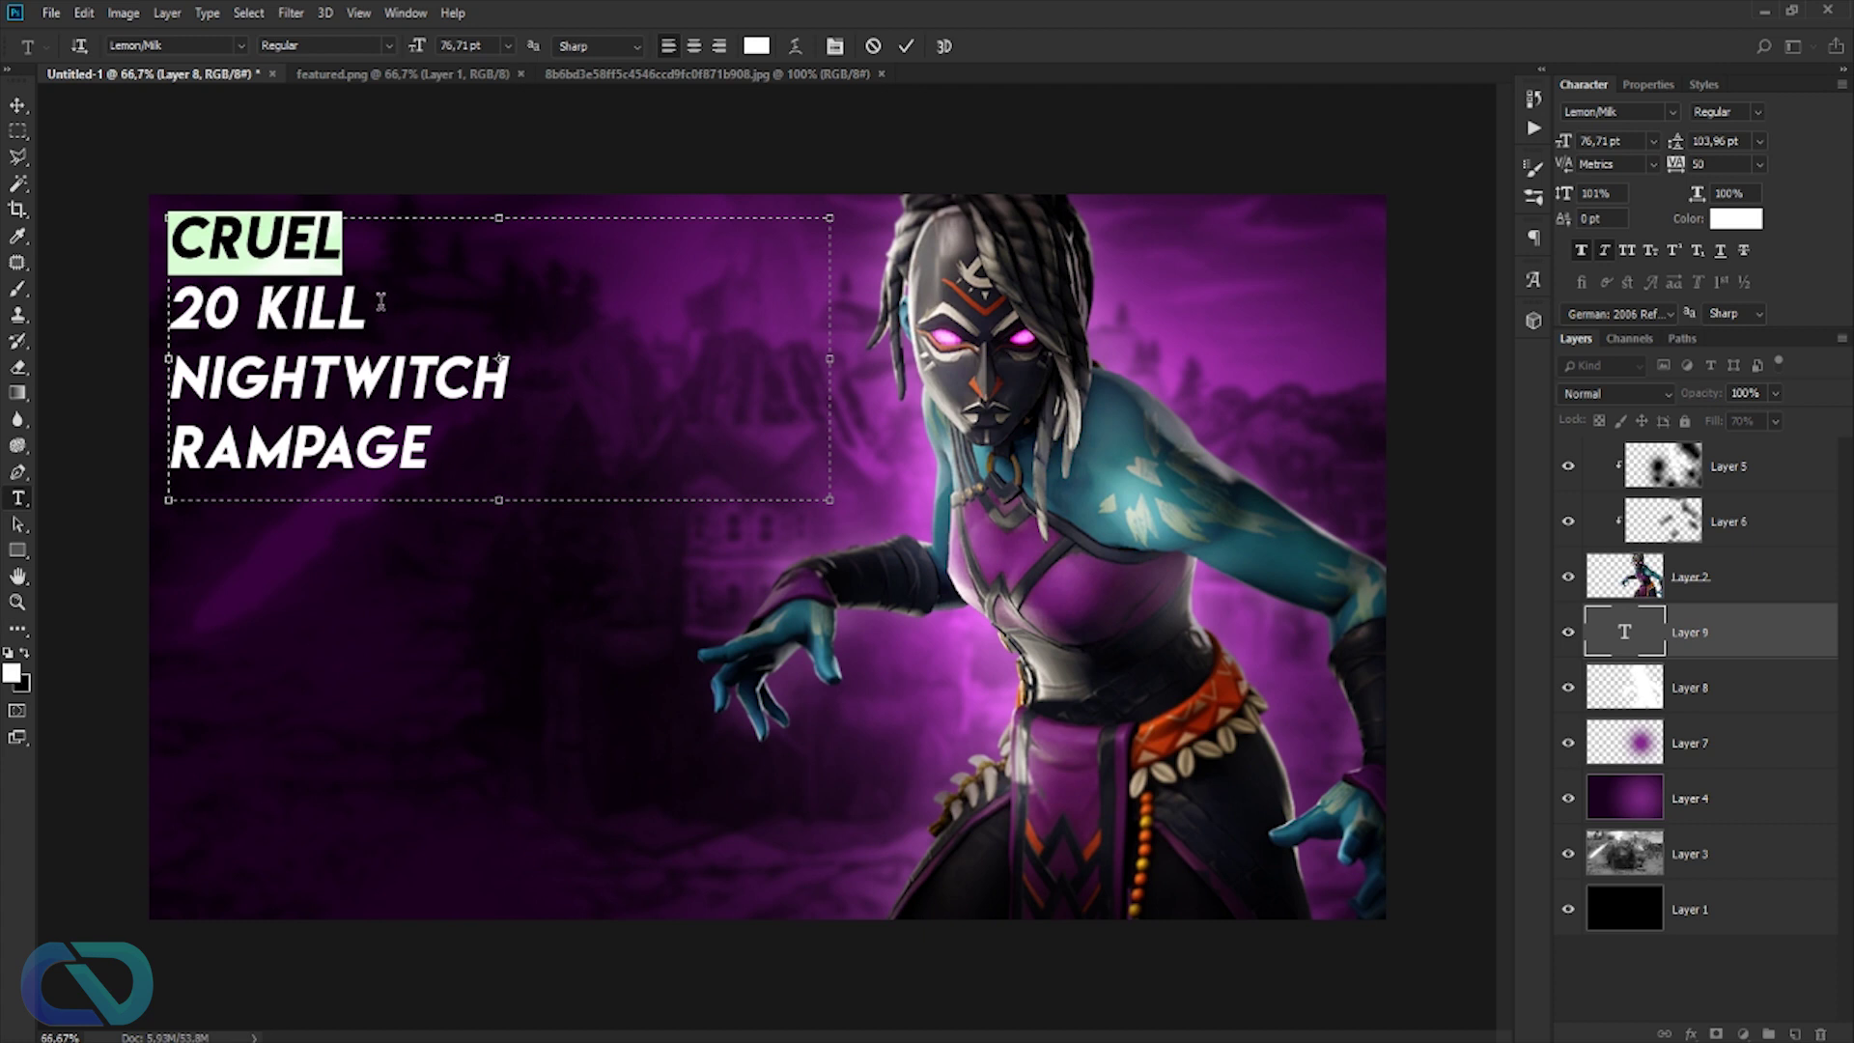
pyautogui.moveTo(382, 302); pyautogui.dragTo(116, 301)
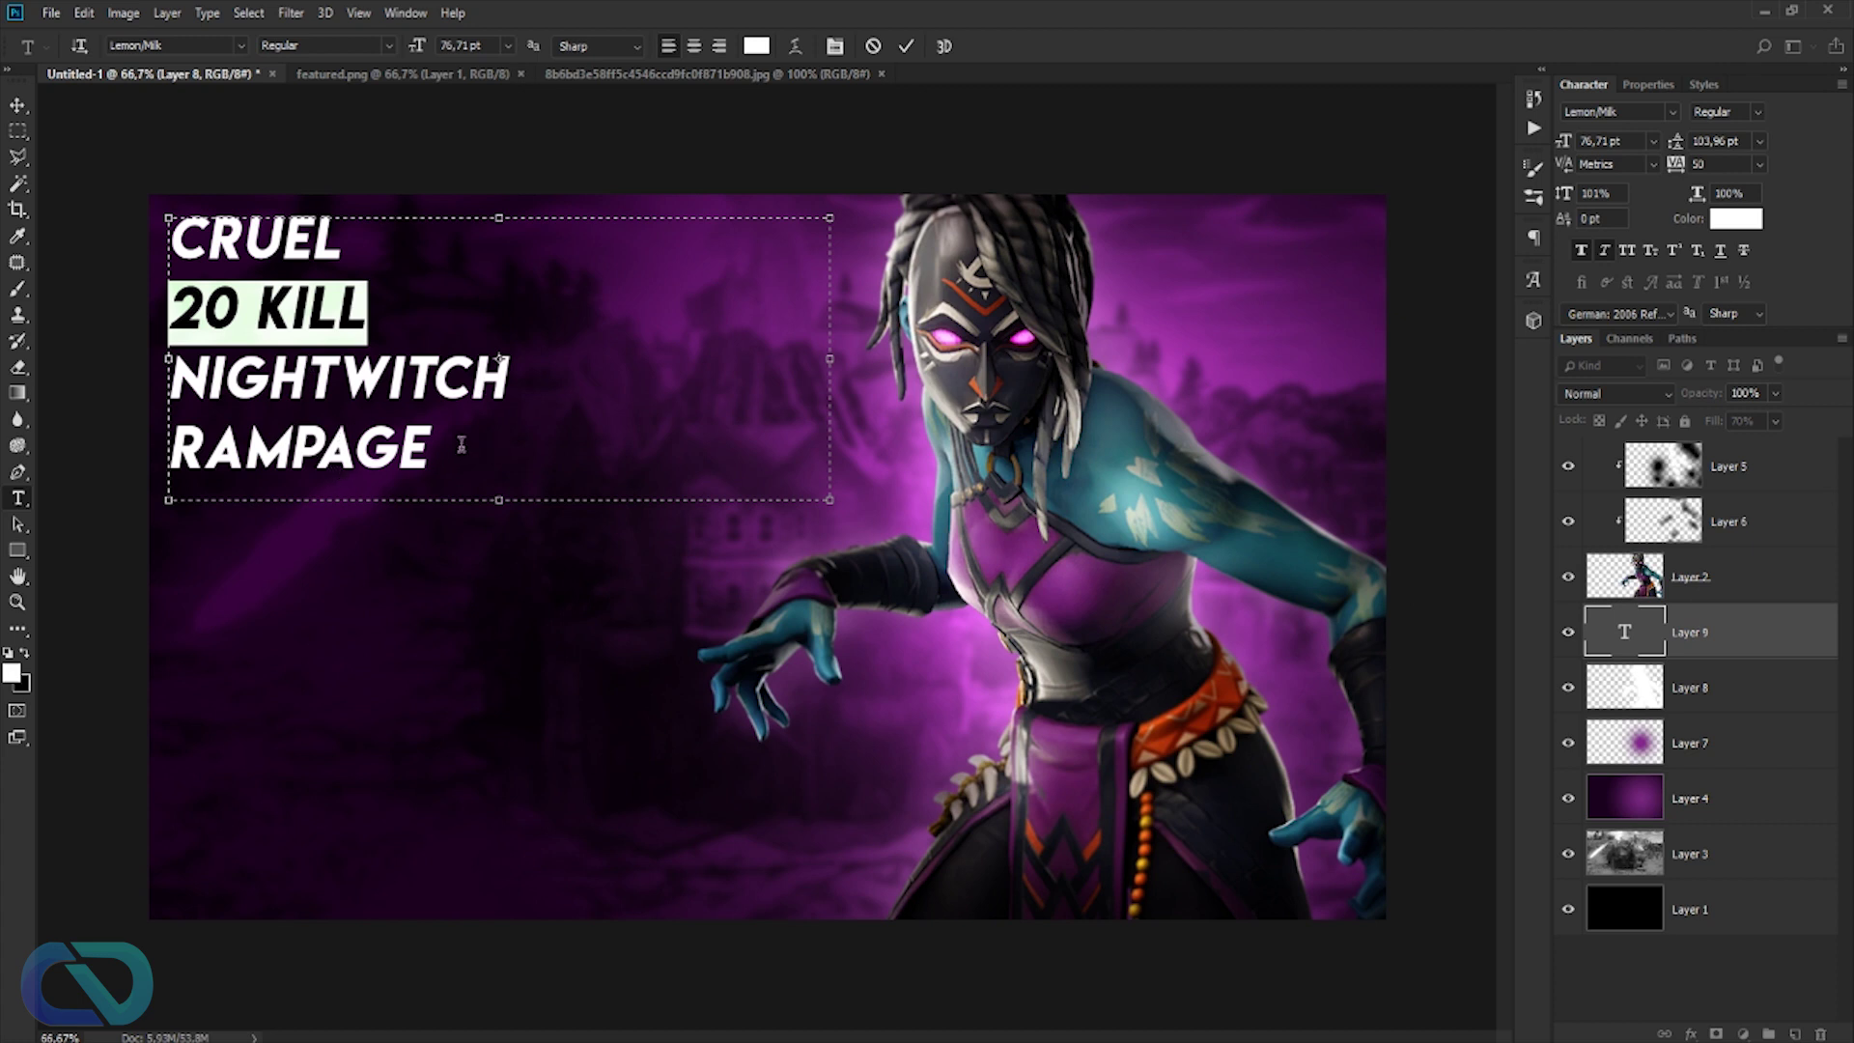
pyautogui.moveTo(443, 452); pyautogui.dragTo(136, 224)
pyautogui.click(1672, 110)
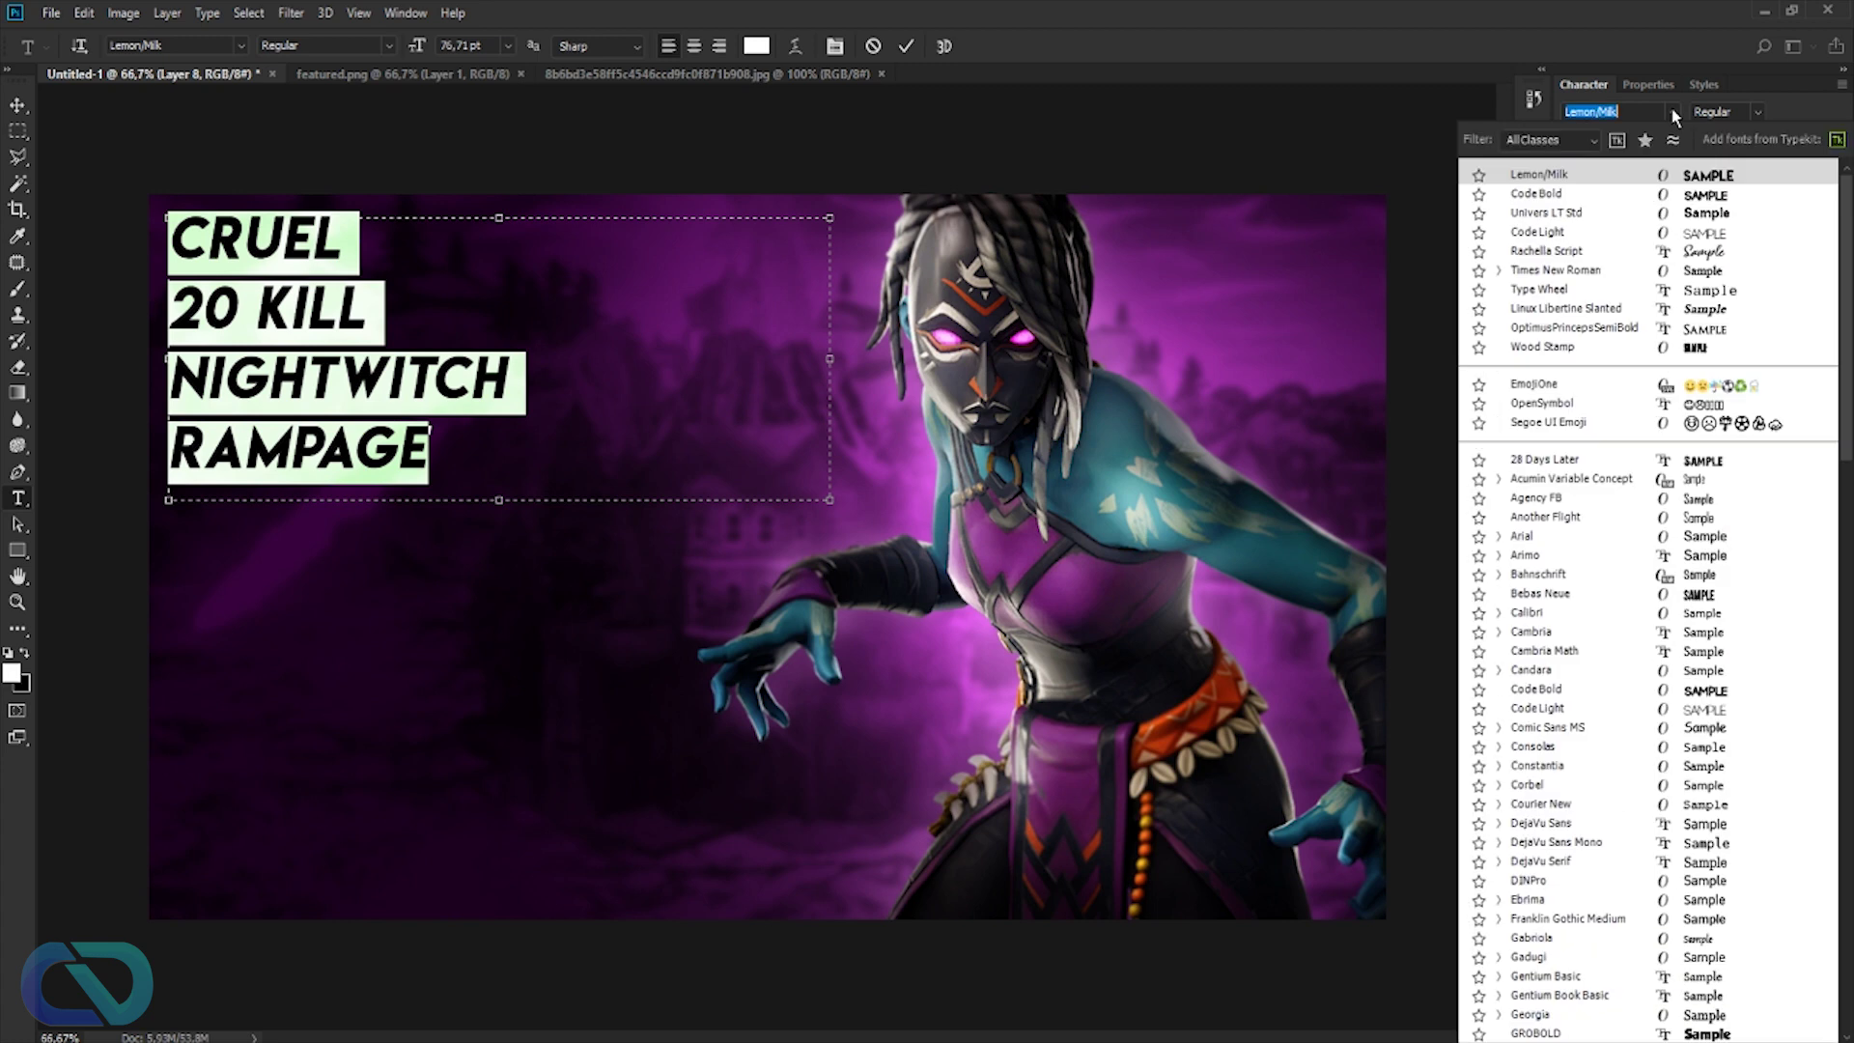
pyautogui.scroll(-10, 1572, 540)
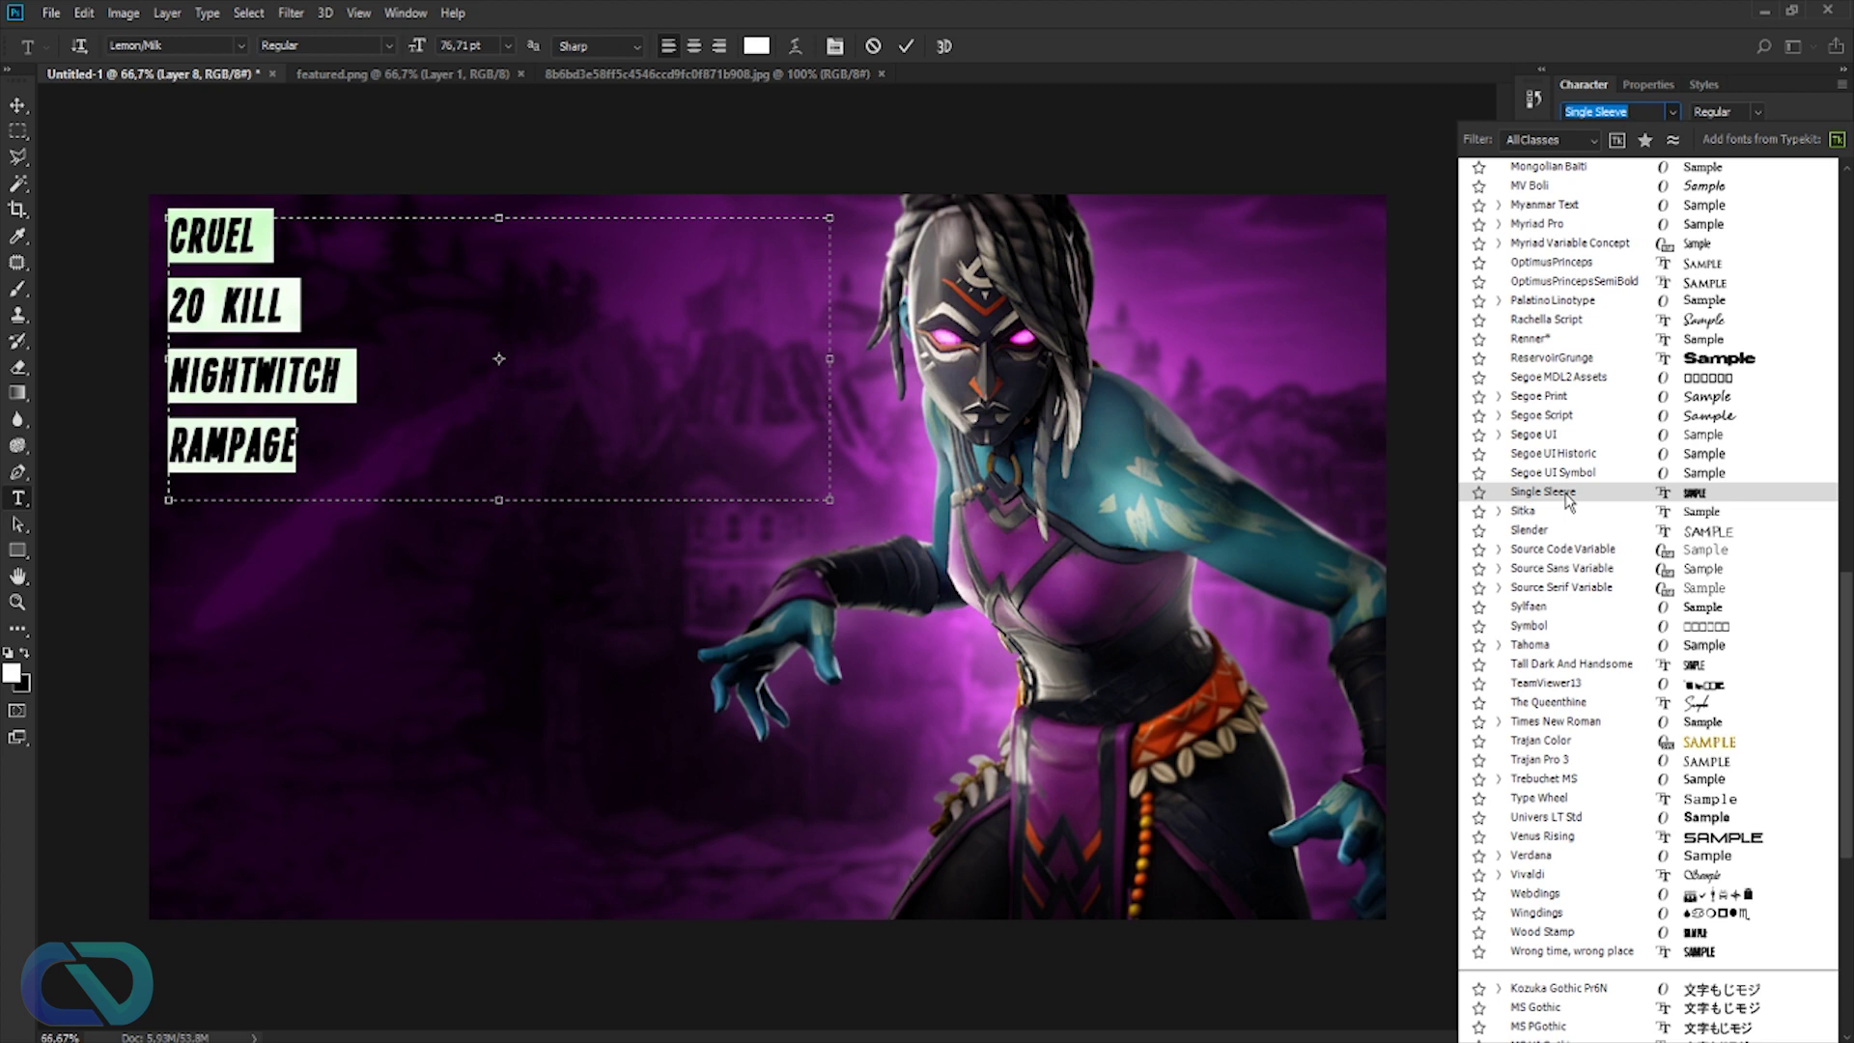
pyautogui.click(1568, 494)
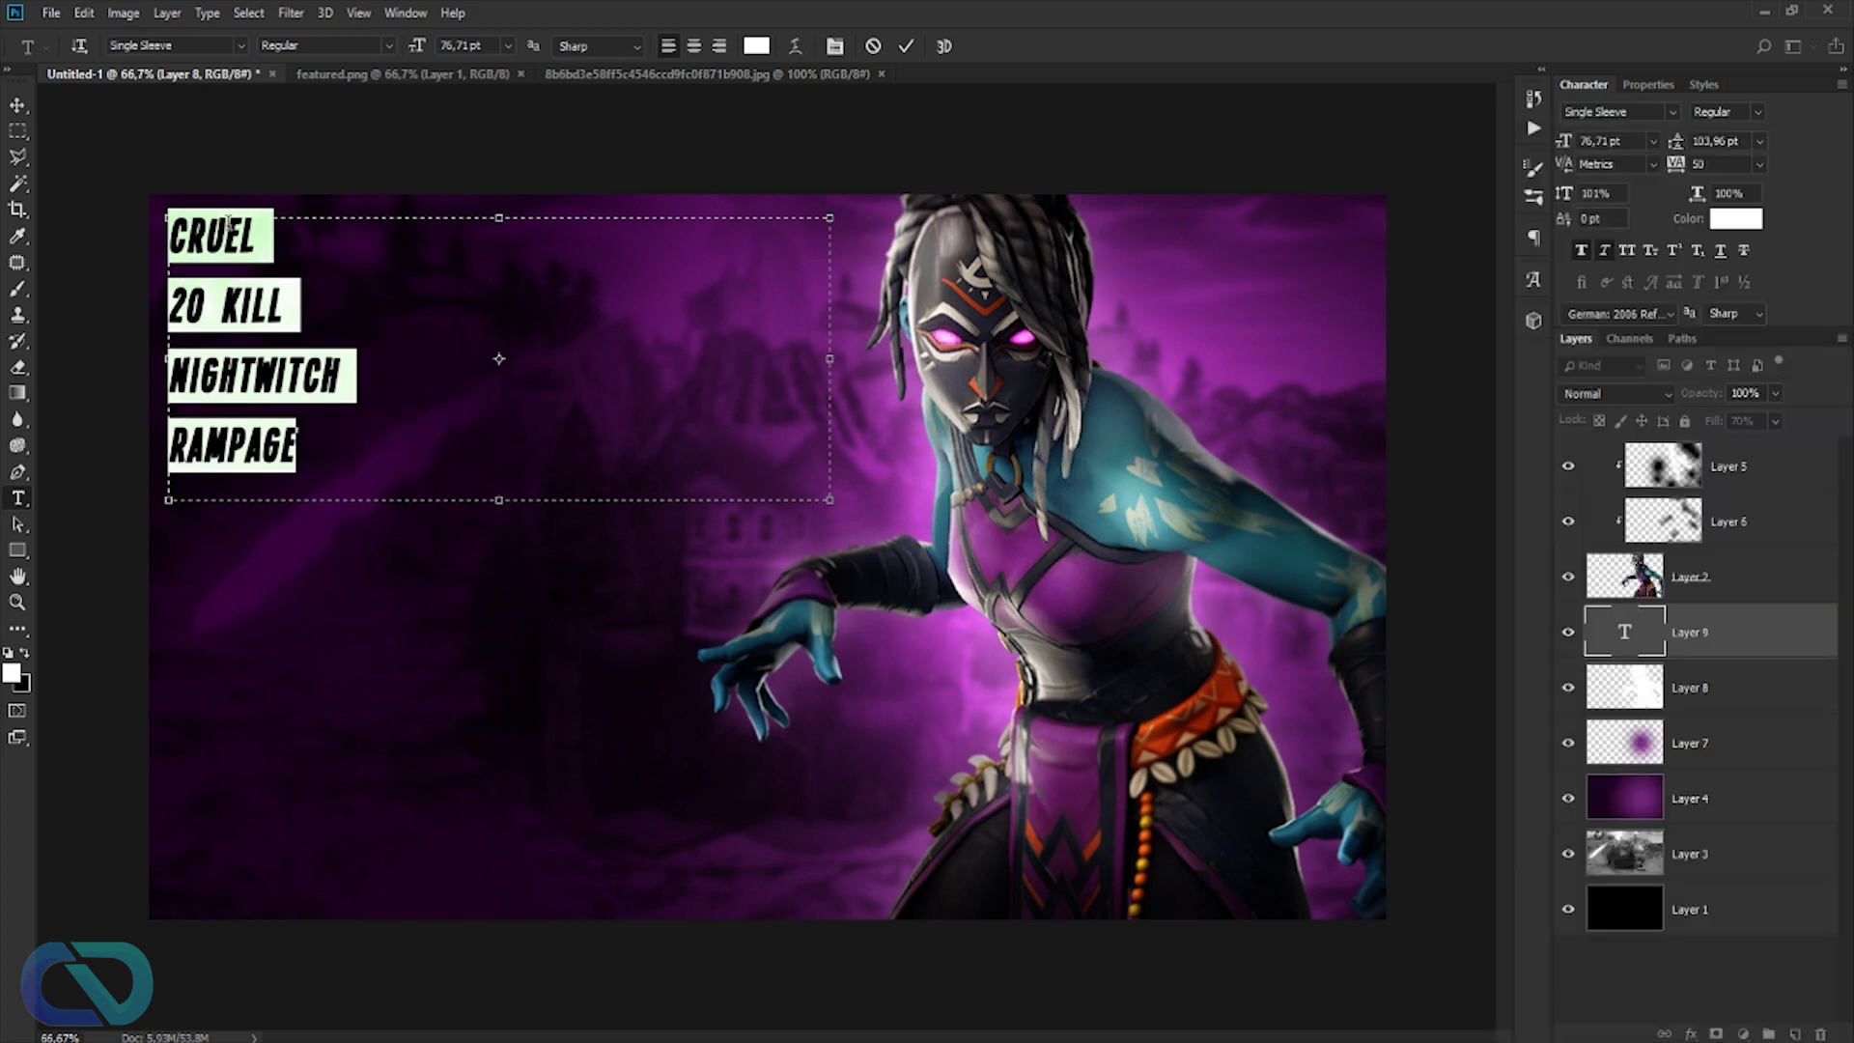
pyautogui.click(229, 221)
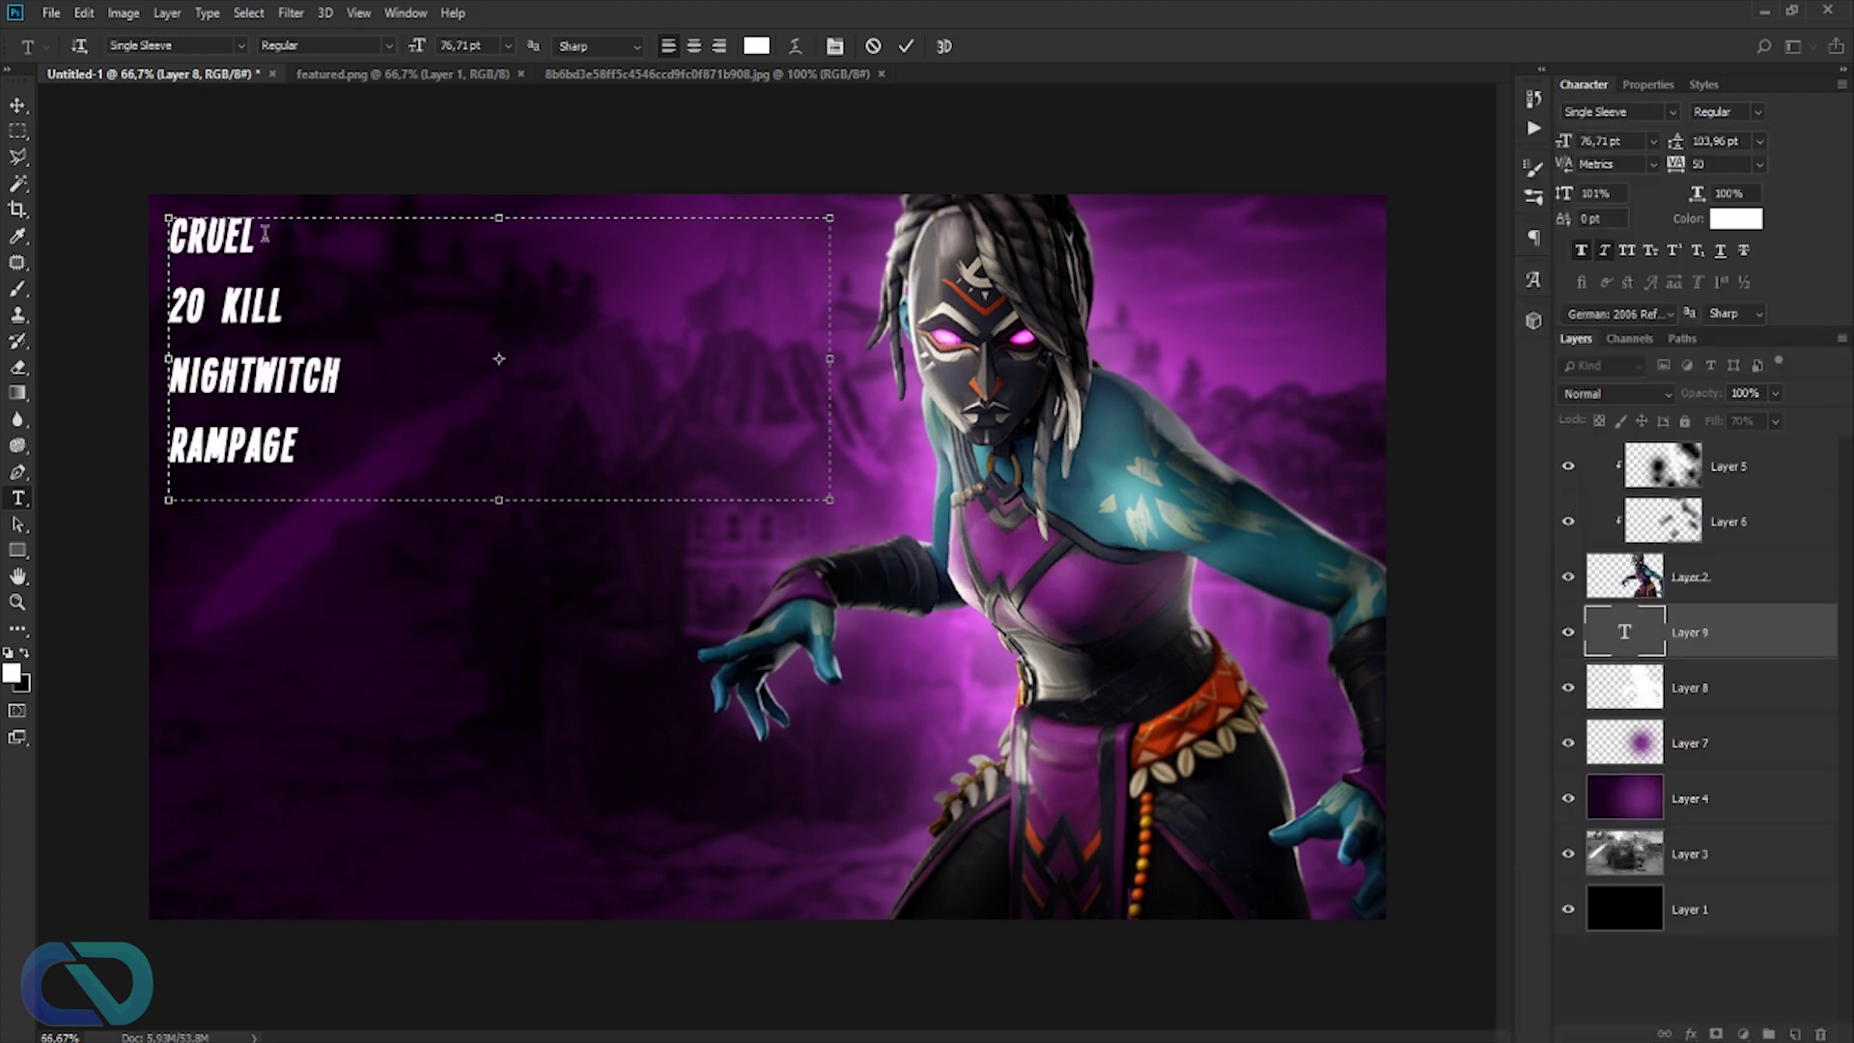
pyautogui.click(20, 109)
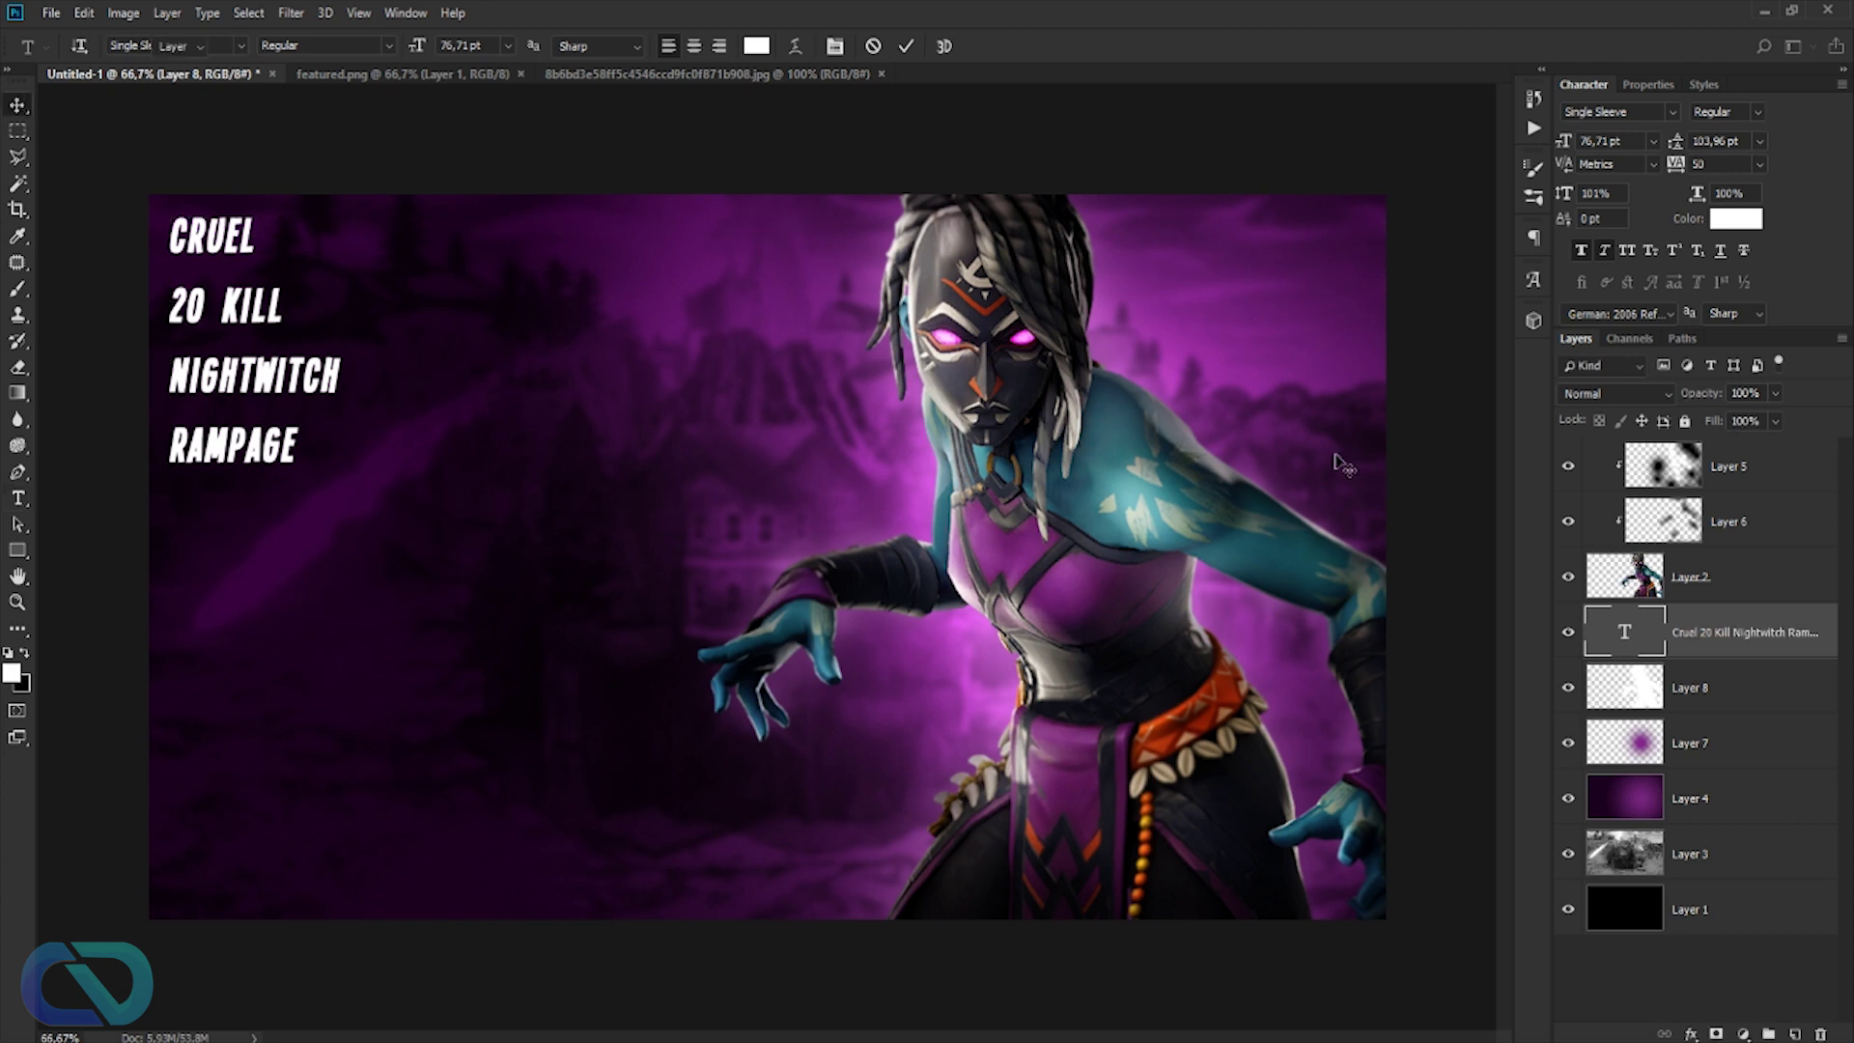
# - Duplicate the text layer to get four identical ones, and hide all but the lowest
pyautogui.rightClick(1755, 645)
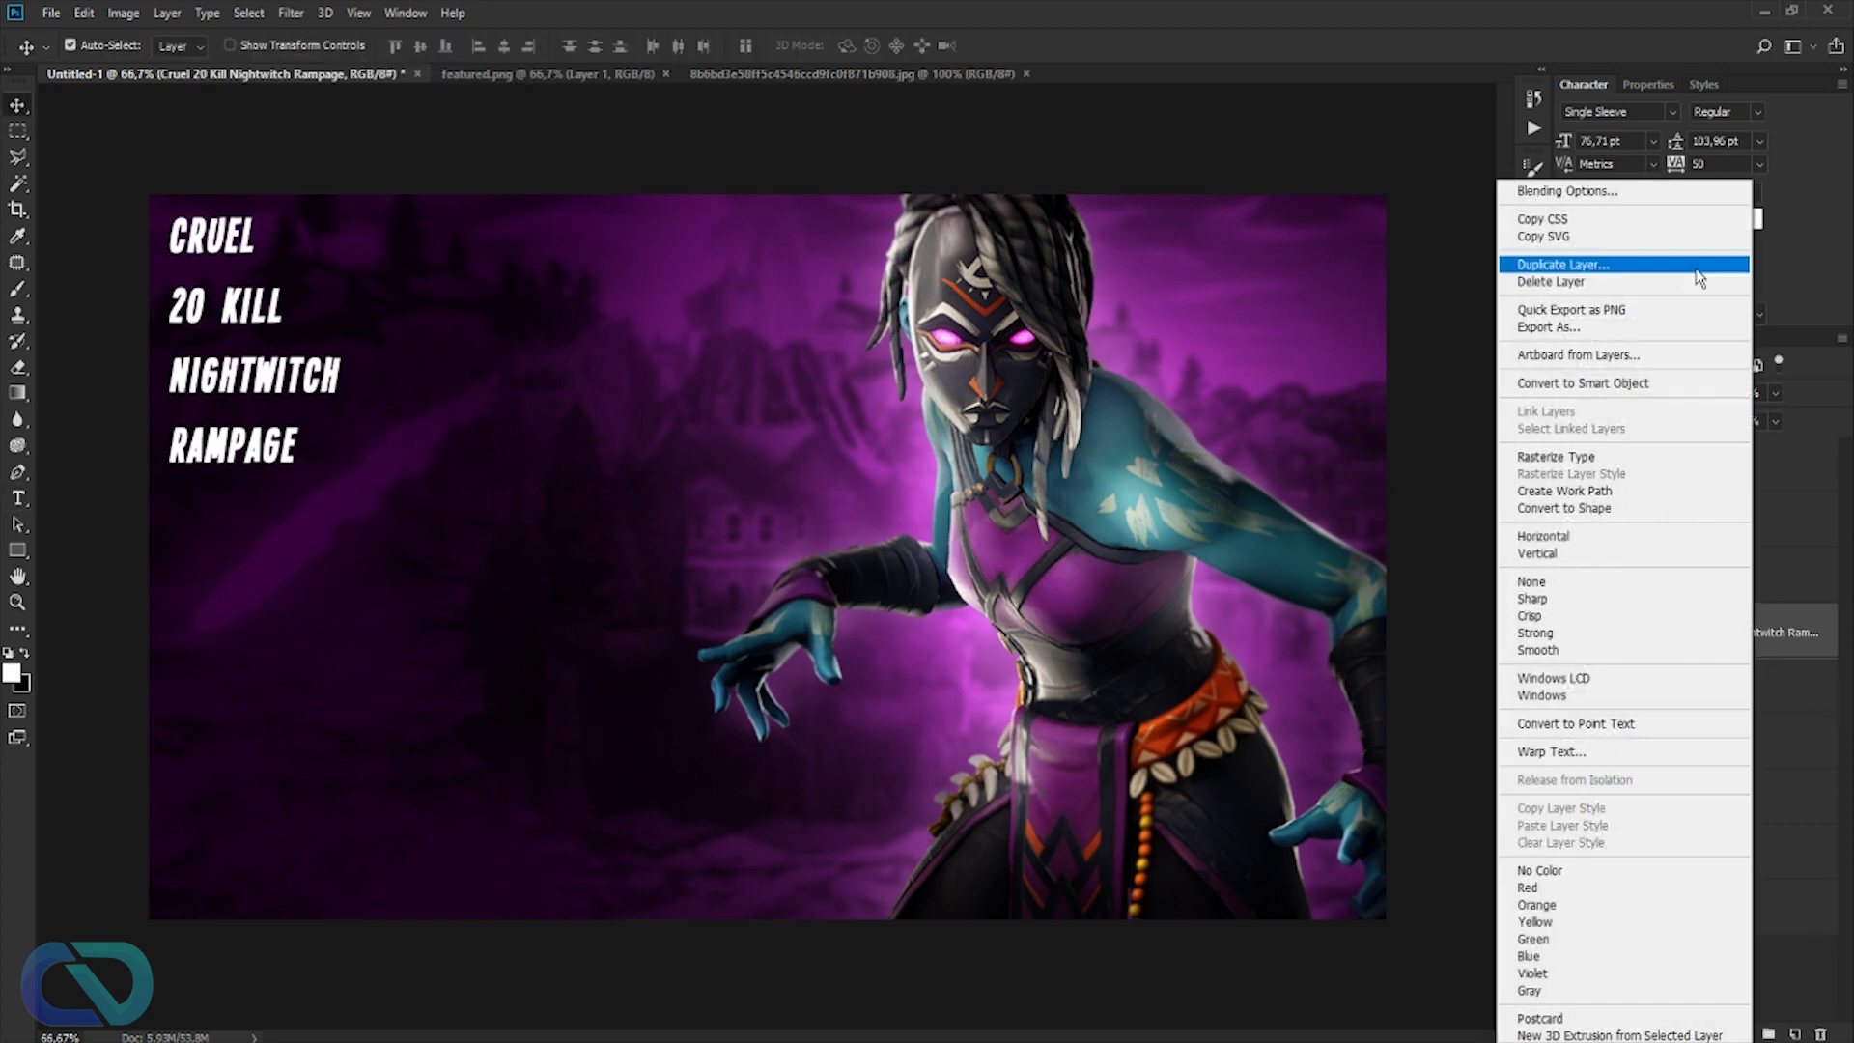
pyautogui.click(1606, 274)
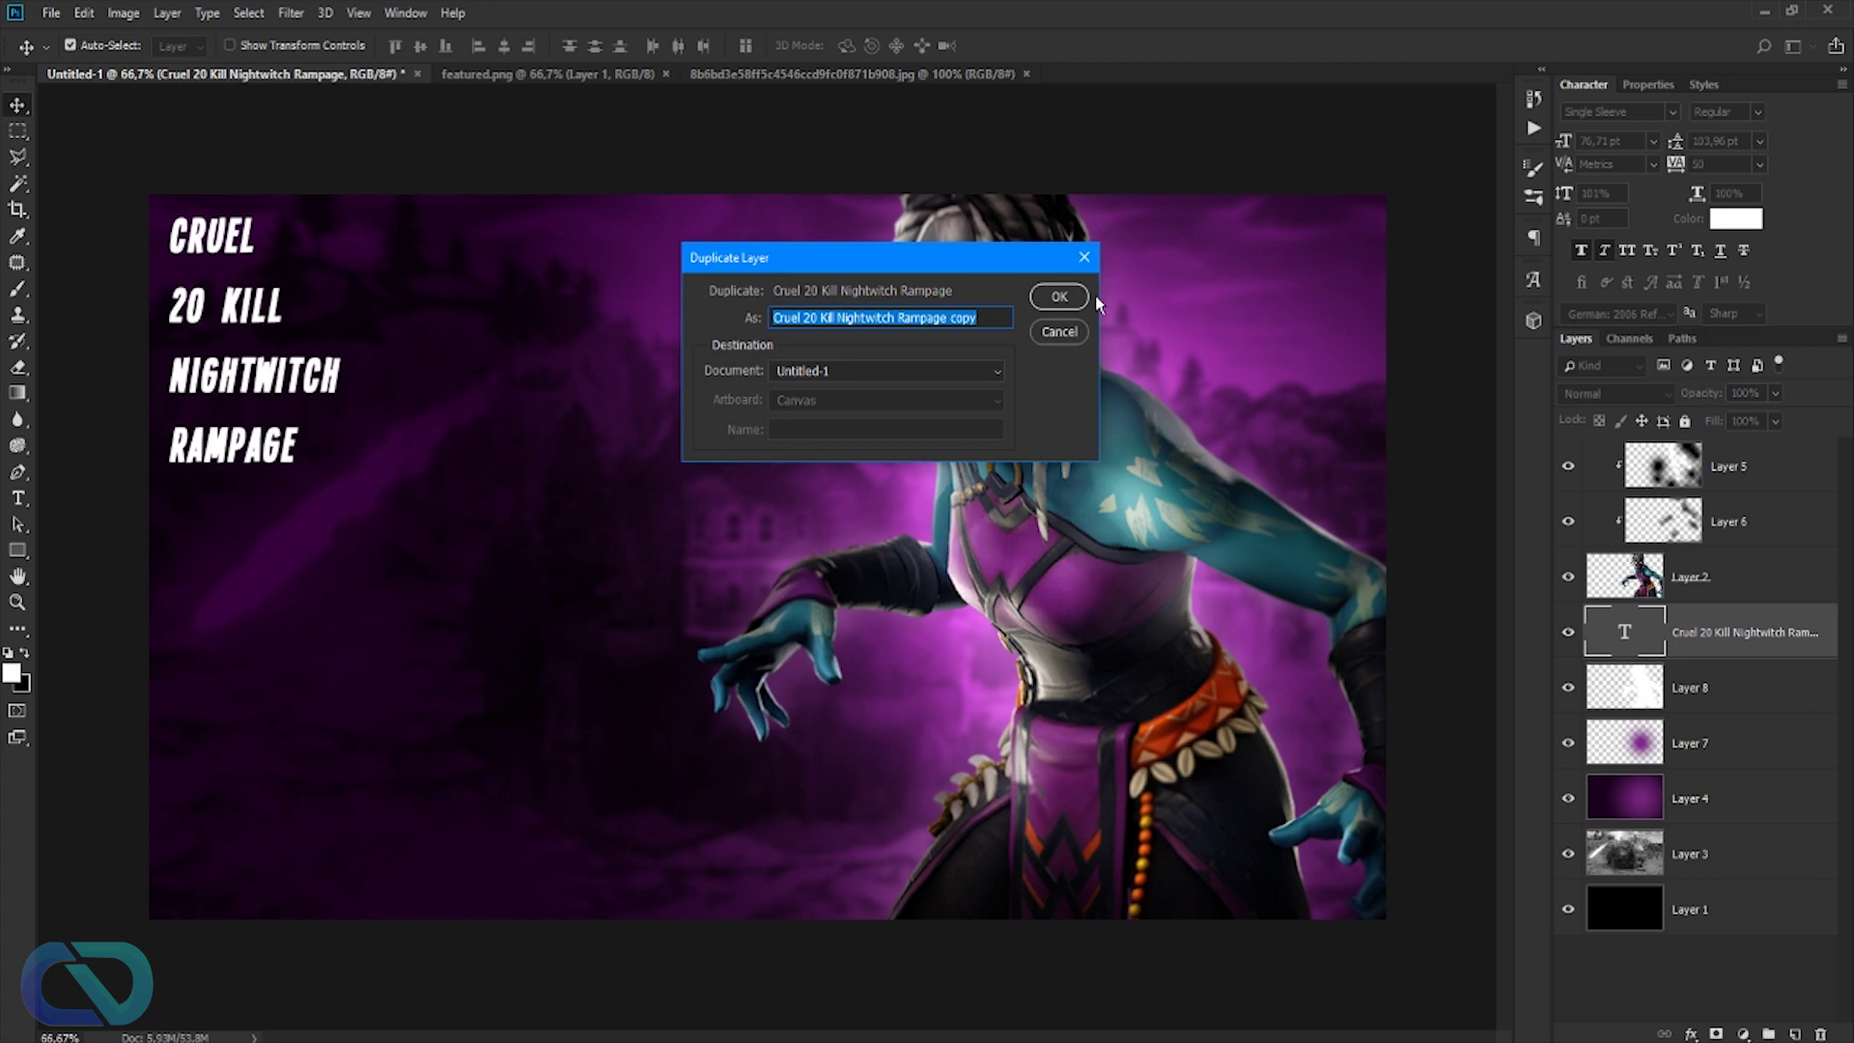
pyautogui.click(1059, 297)
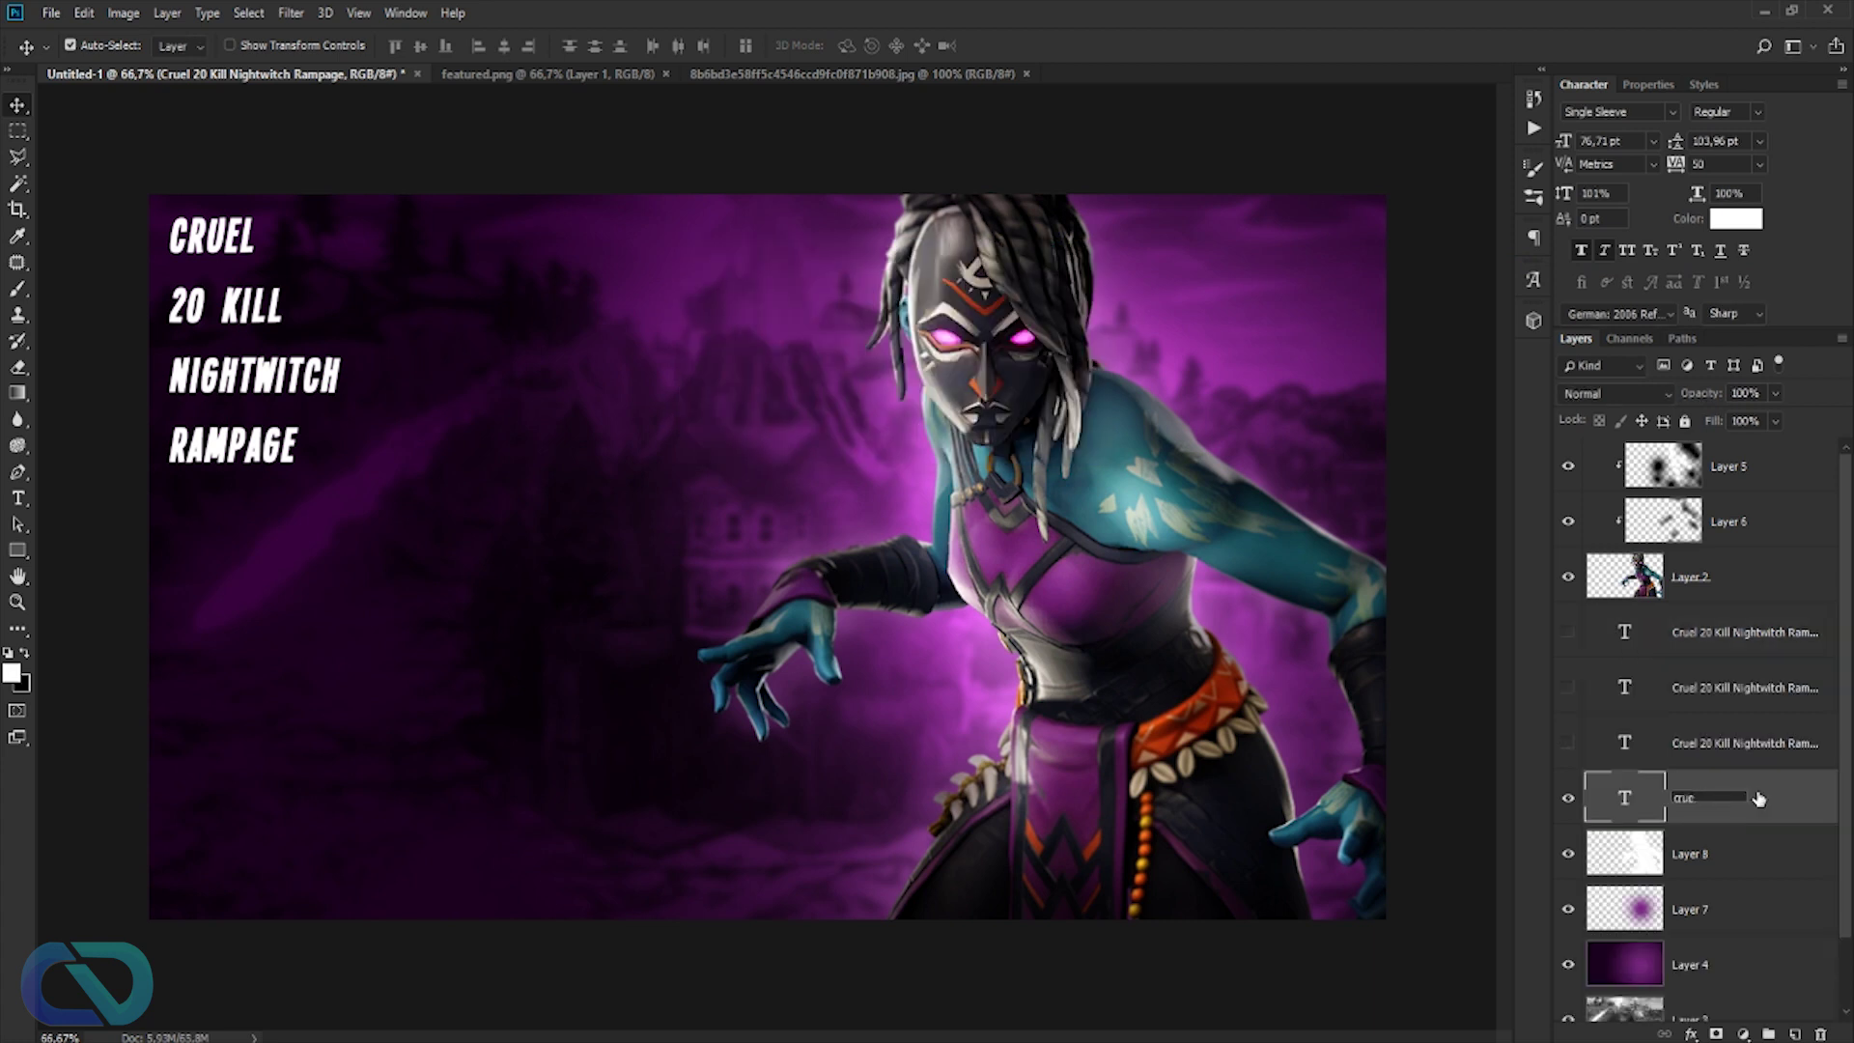
# - Name the four text layers, from lowest to highest, cruel, 20 kill, nightwitch# and rampage
pyautogui.doubleClick(1737, 742)
pyautogui.write('20 kill')
pyautogui.press('Return')
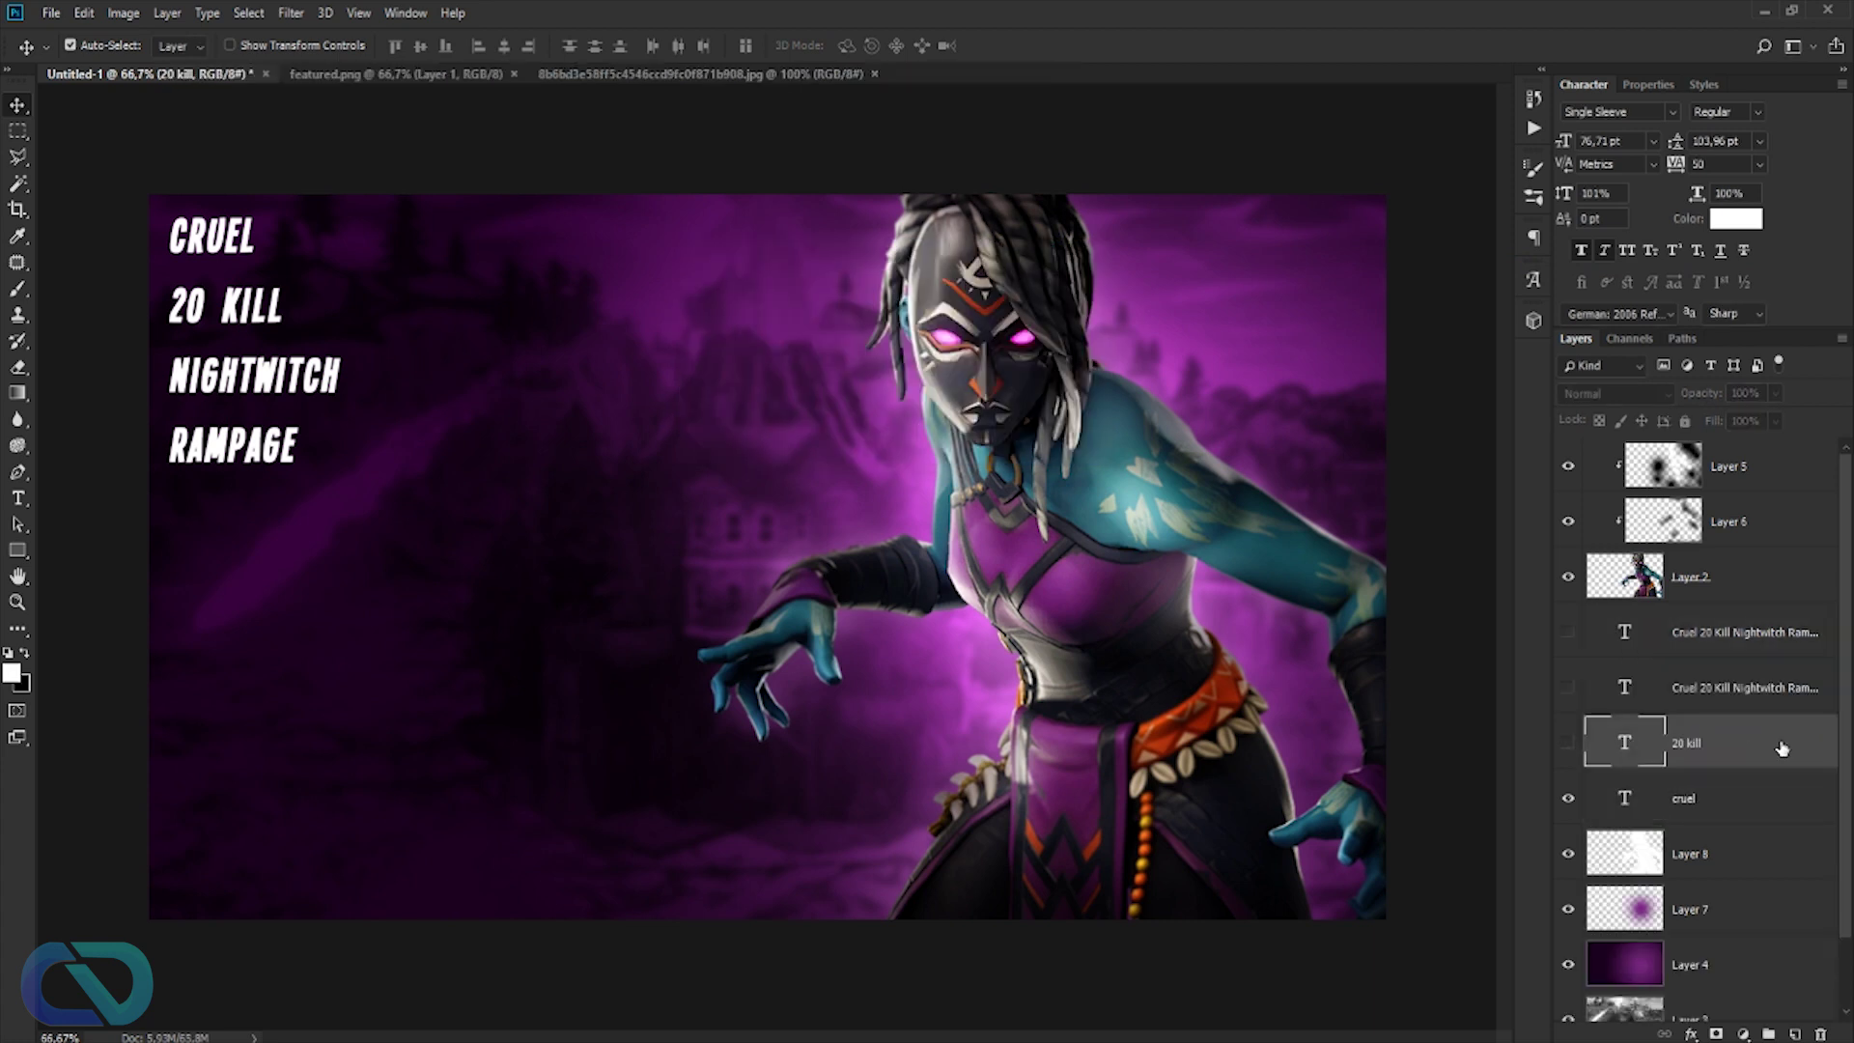
pyautogui.doubleClick(1728, 687)
pyautogui.write('nightwitch#')
pyautogui.press('Return')
pyautogui.doubleClick(1699, 631)
pyautogui.write('rampage')
pyautogui.press('Return')
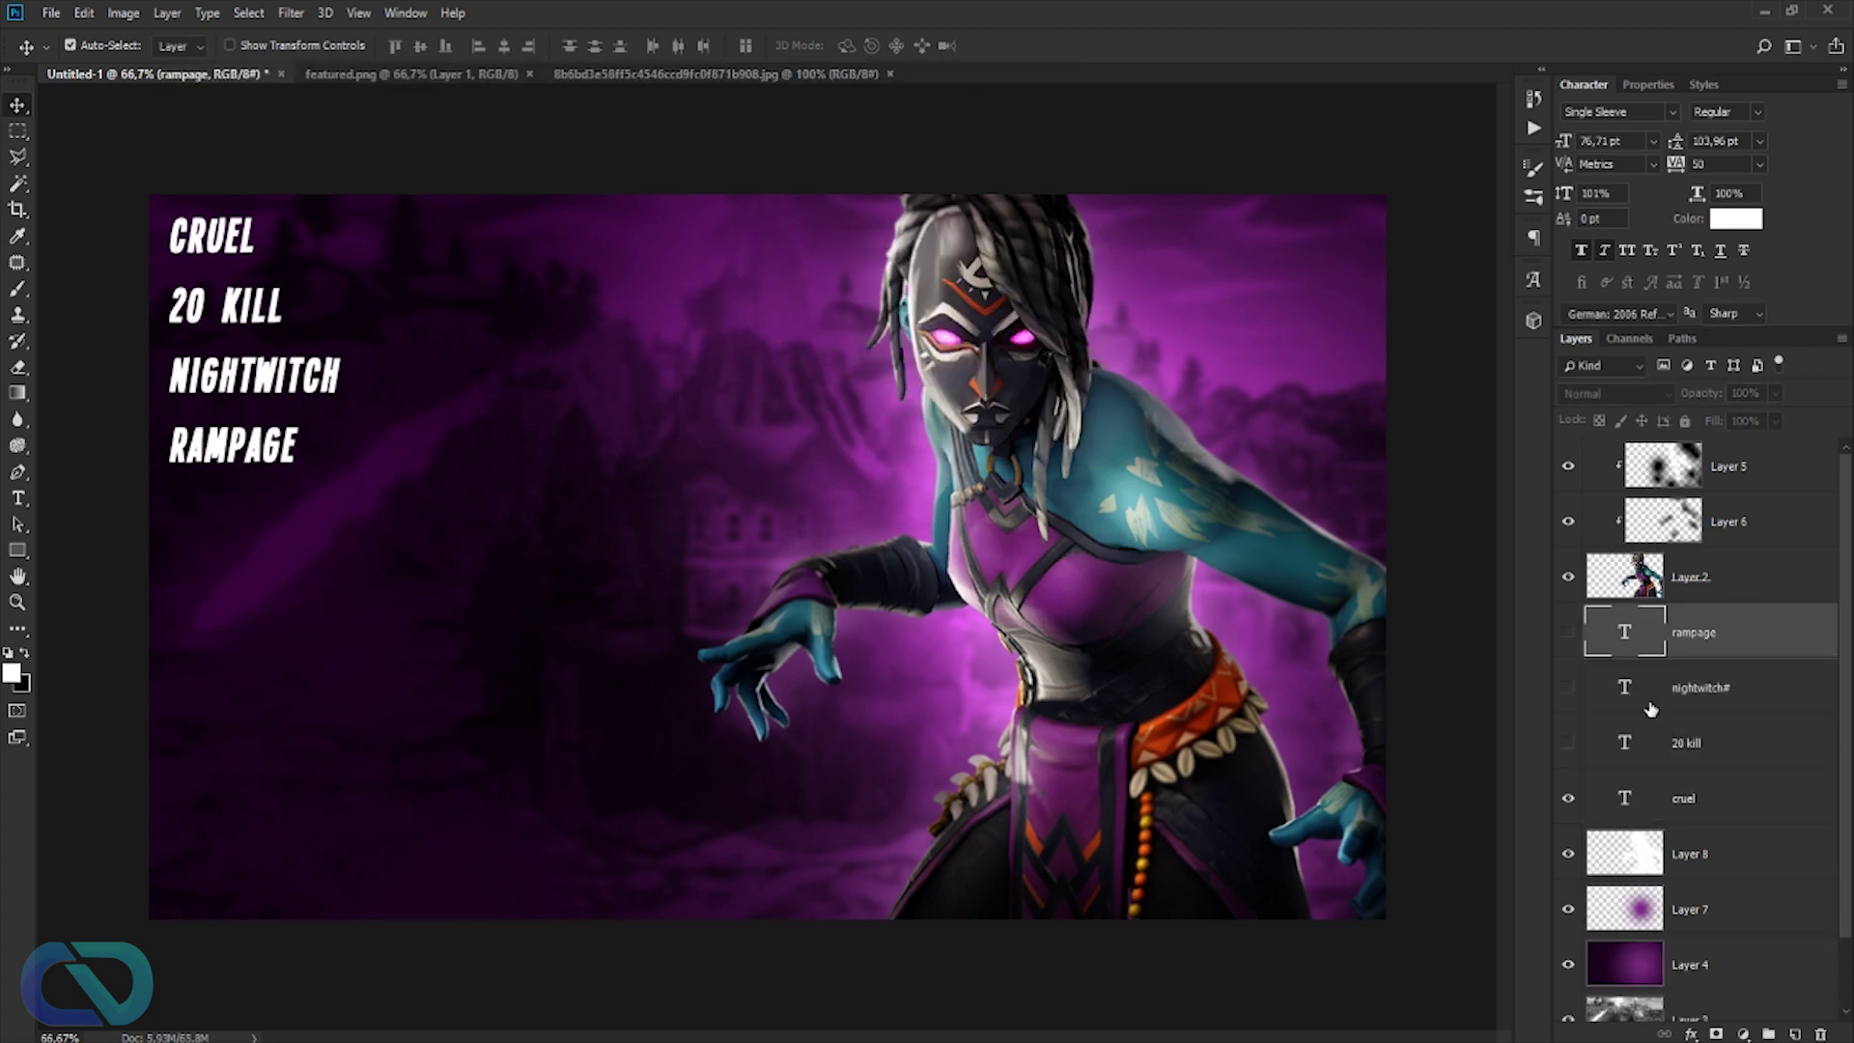
# - Delete the lines below CRUEL from the cruel text layer
pyautogui.click(1707, 809)
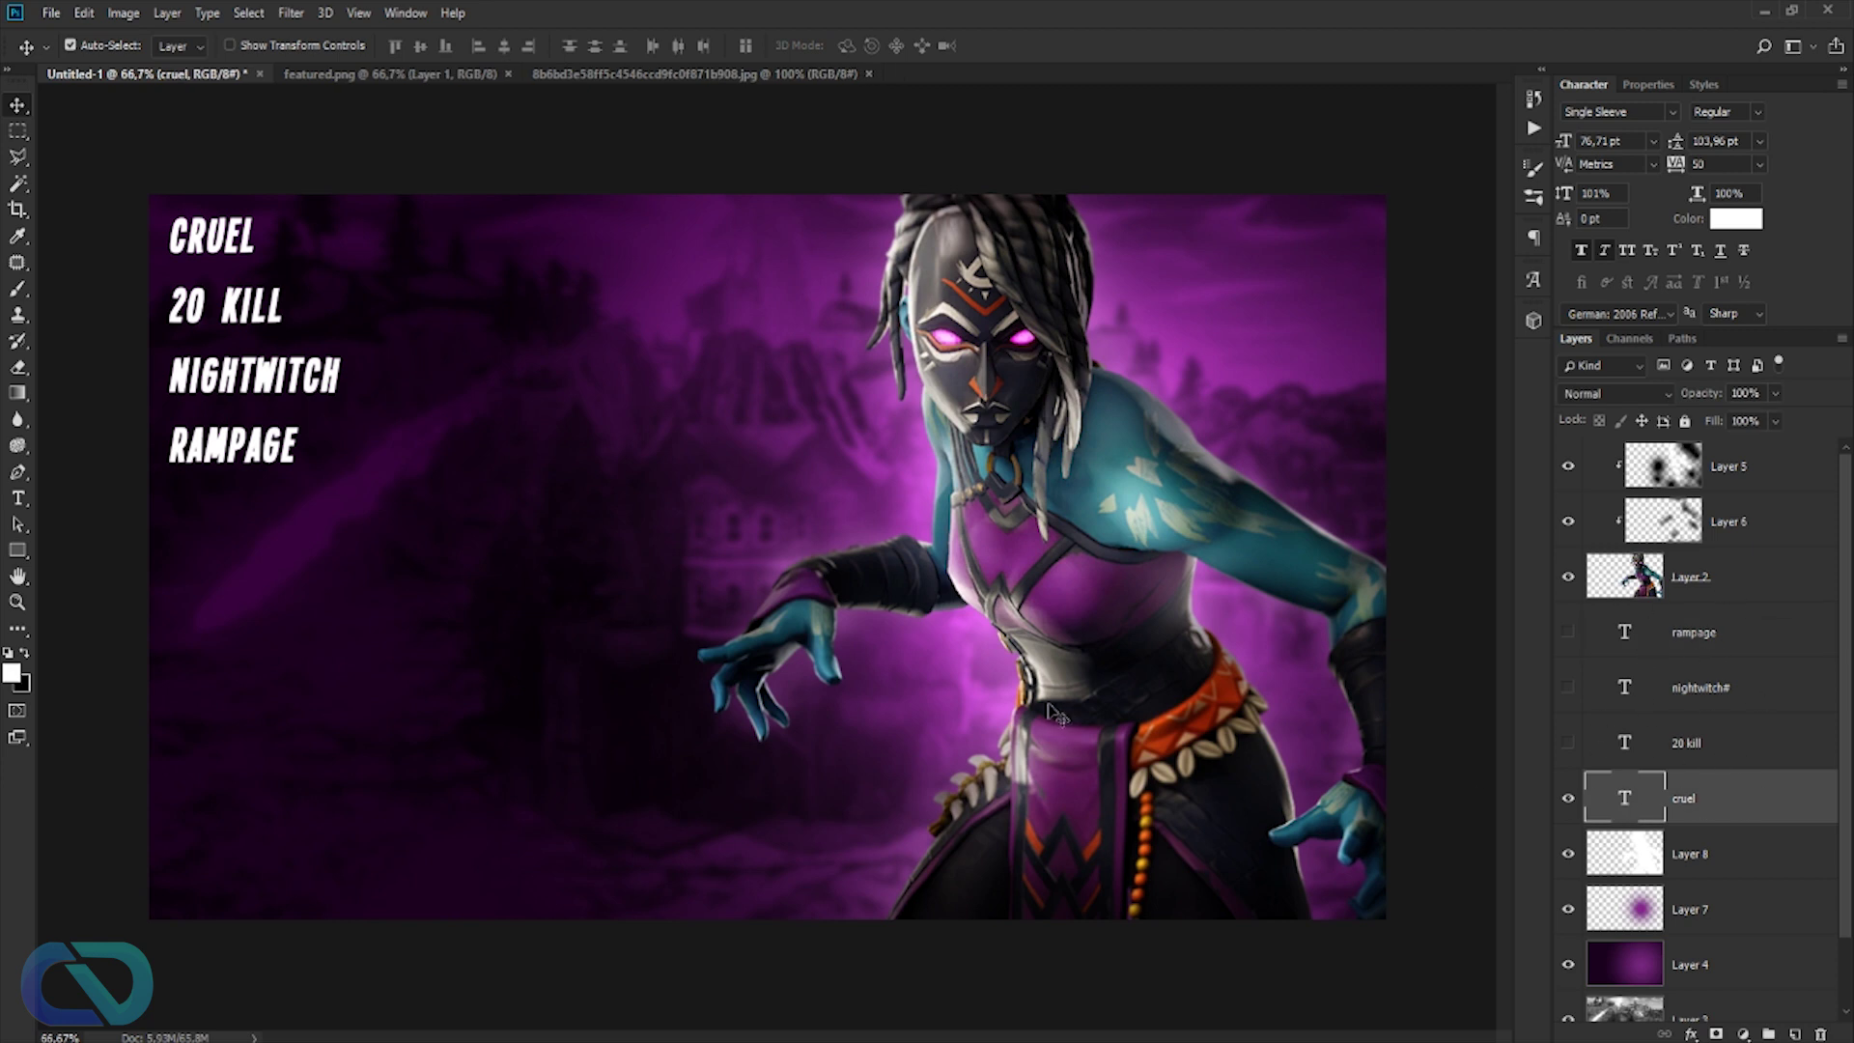
pyautogui.press('t')
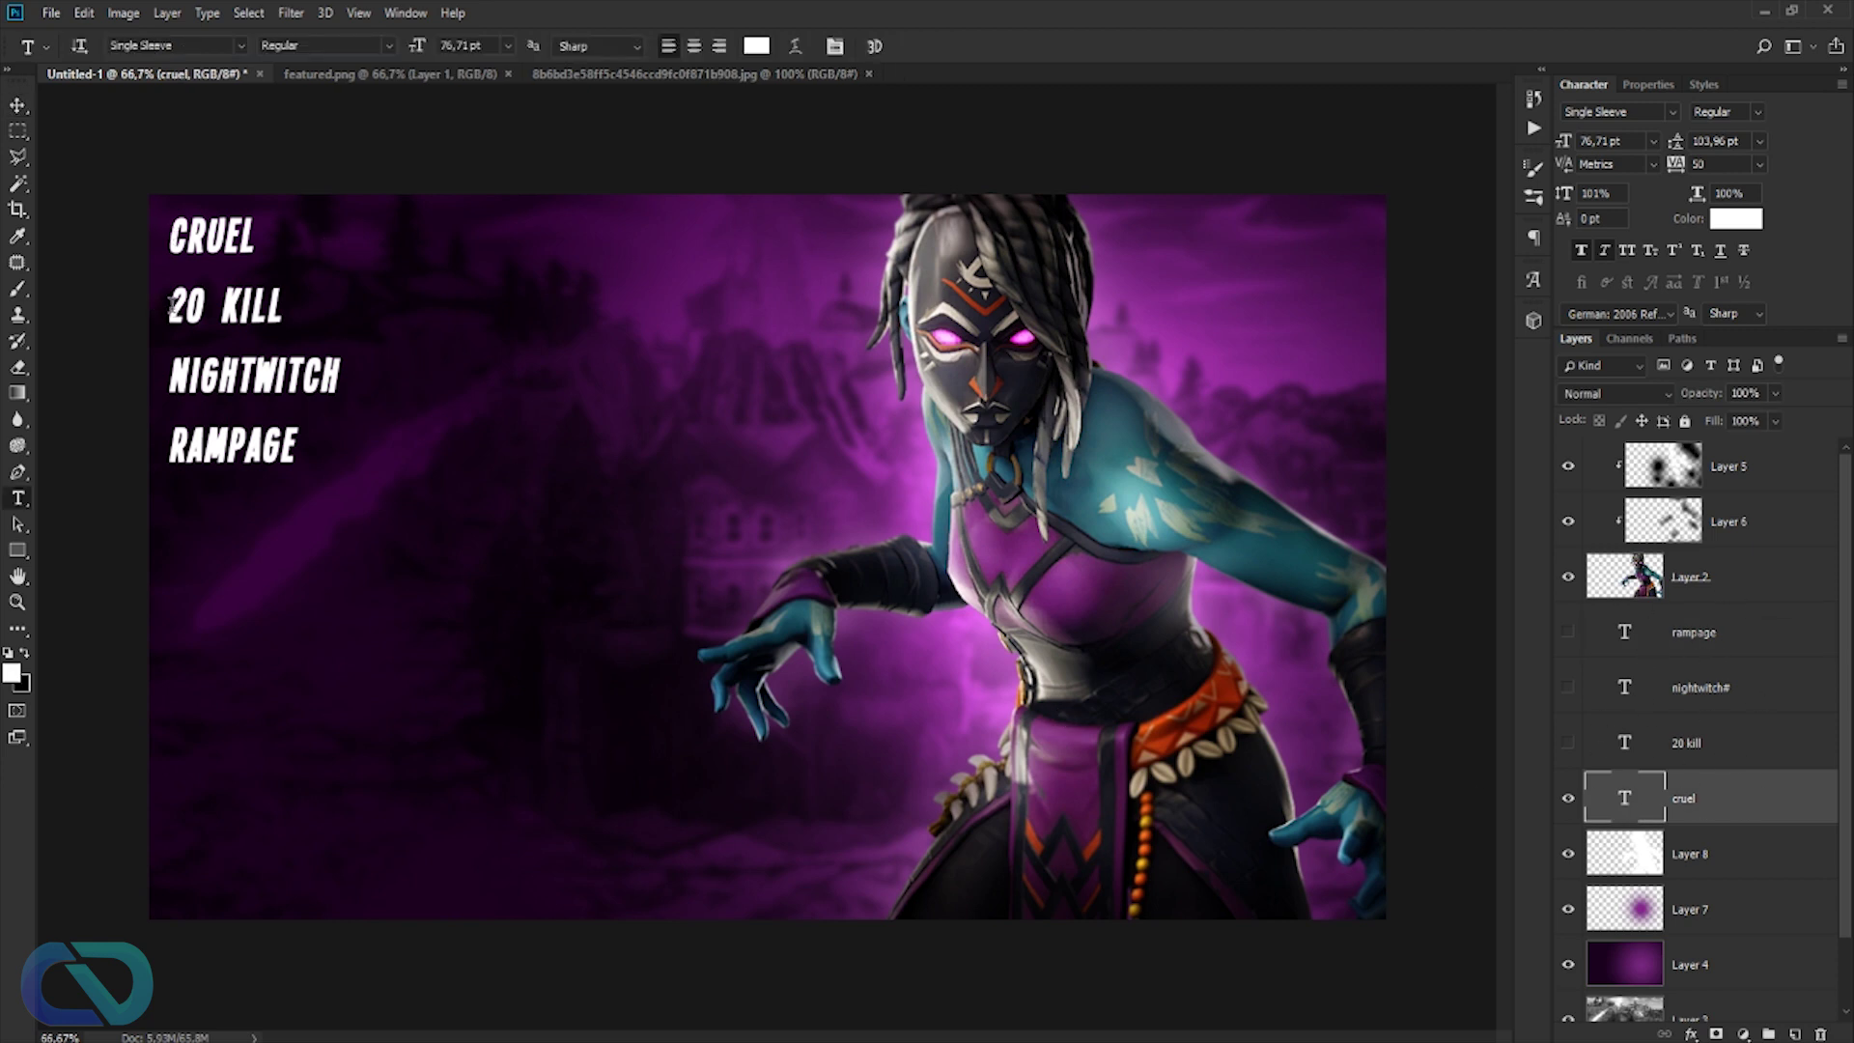
pyautogui.moveTo(166, 305); pyautogui.dragTo(372, 439)
pyautogui.press('BackSpace')
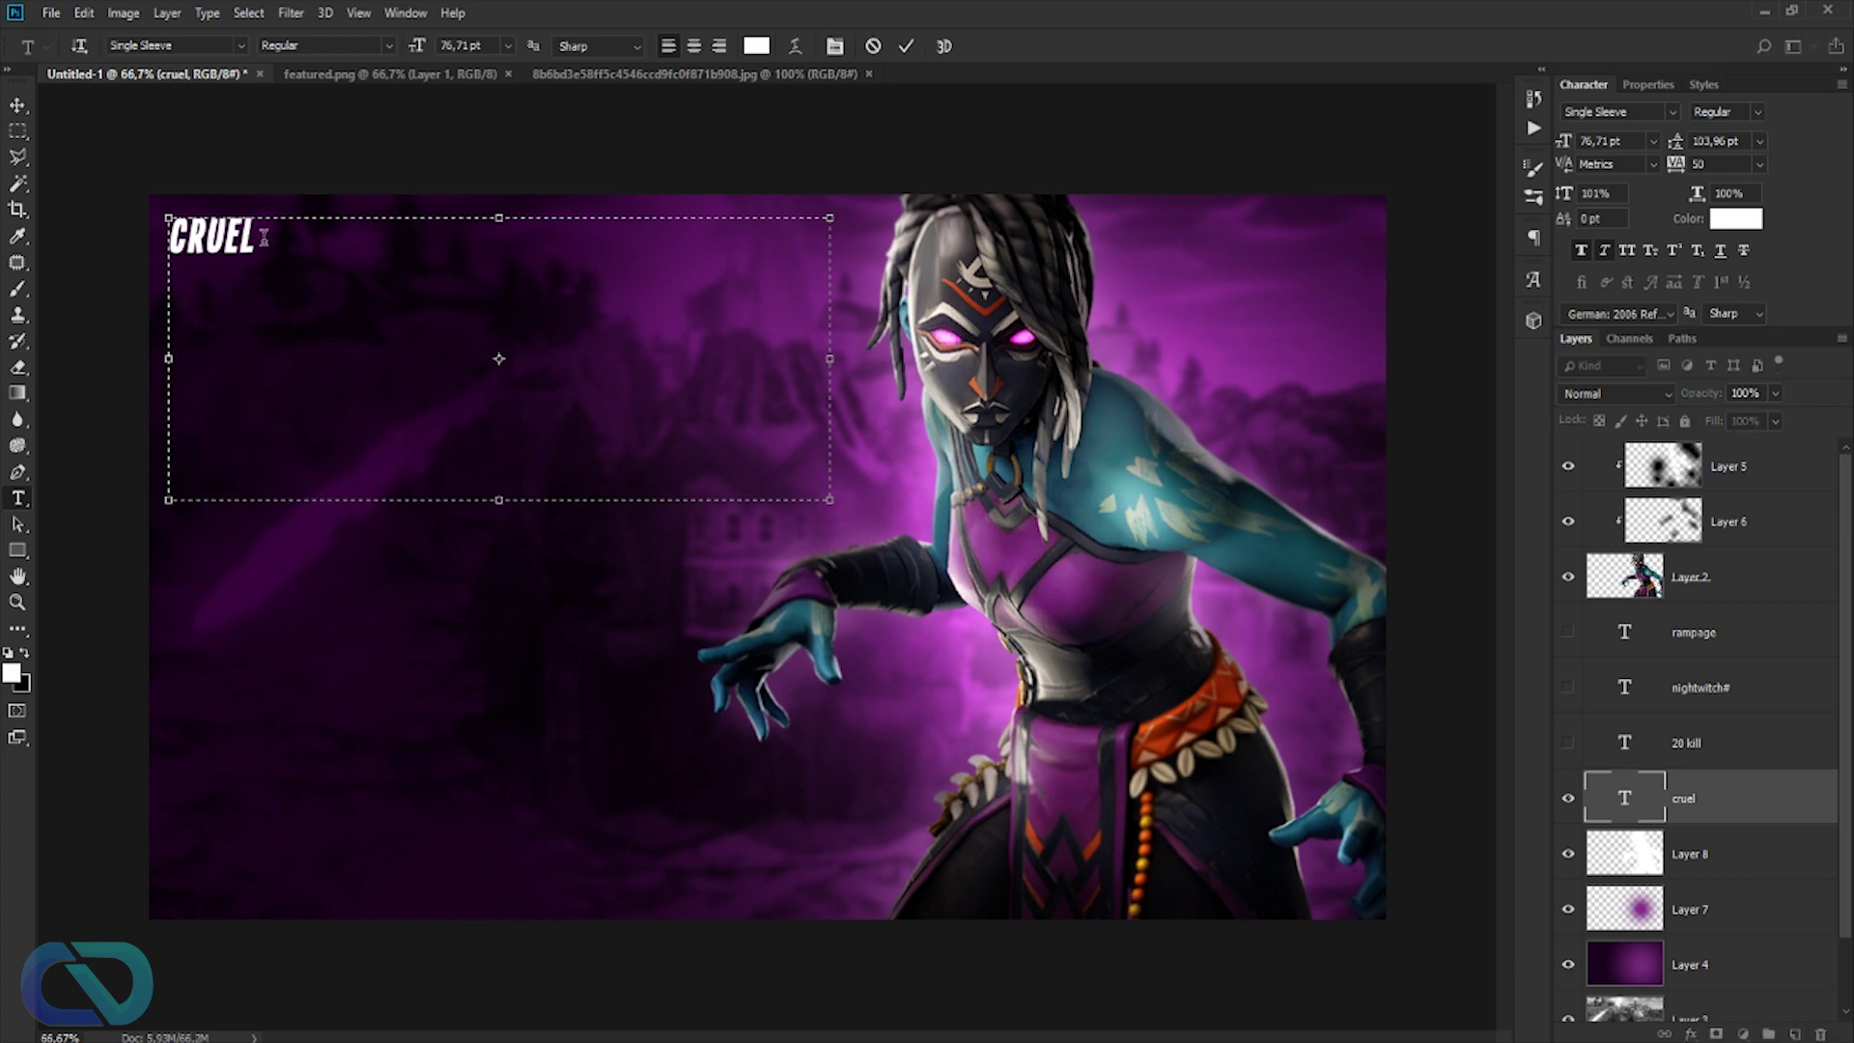
# - Enlarge the CRUEL text to 357,71 pt upright letters with tracking 0, and place it in the upper part of the dark area
pyautogui.hotkey('ctrl', 'a')
pyautogui.moveTo(1563, 141); pyautogui.dragTo(1822, 150)
pyautogui.hotkey('ctrl', 'Return')
pyautogui.press('v')
pyautogui.moveTo(536, 362); pyautogui.dragTo(570, 425)
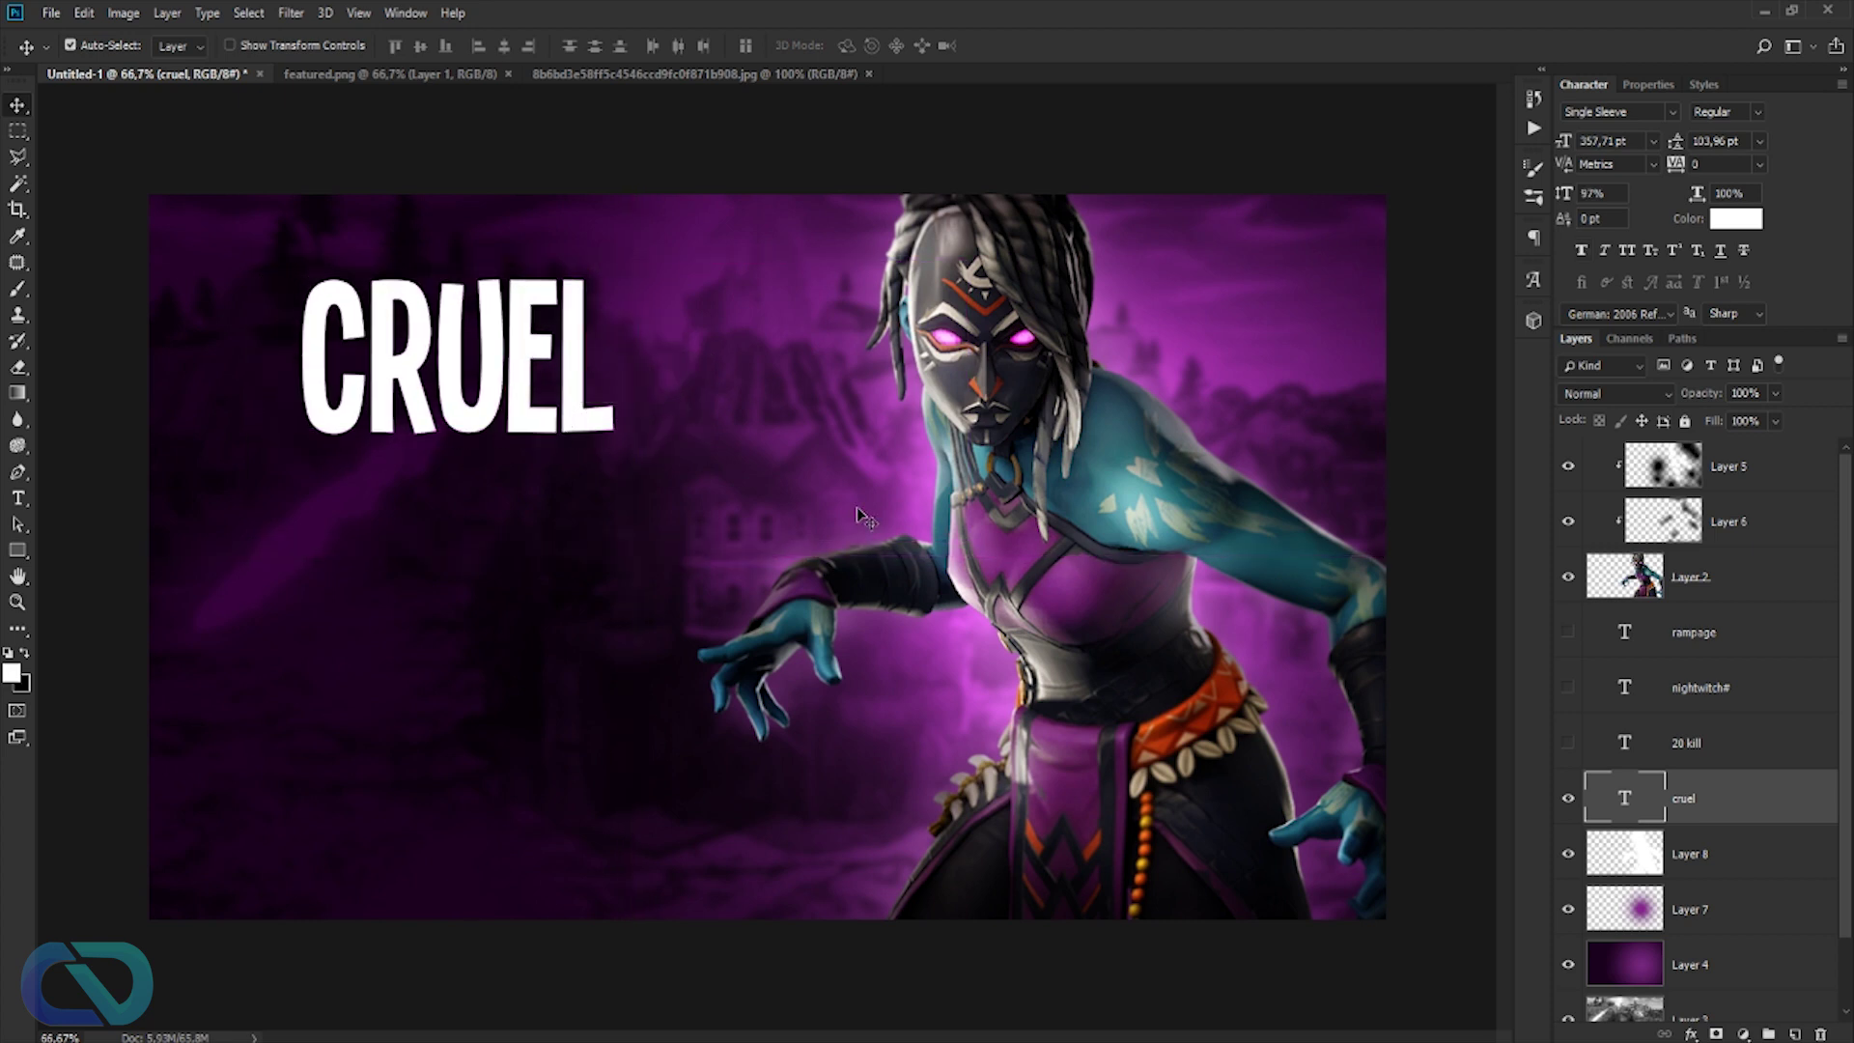
# - Show the 20 kill layer and delete every line of its text except 20 KILL
pyautogui.click(1570, 744)
pyautogui.click(1586, 751)
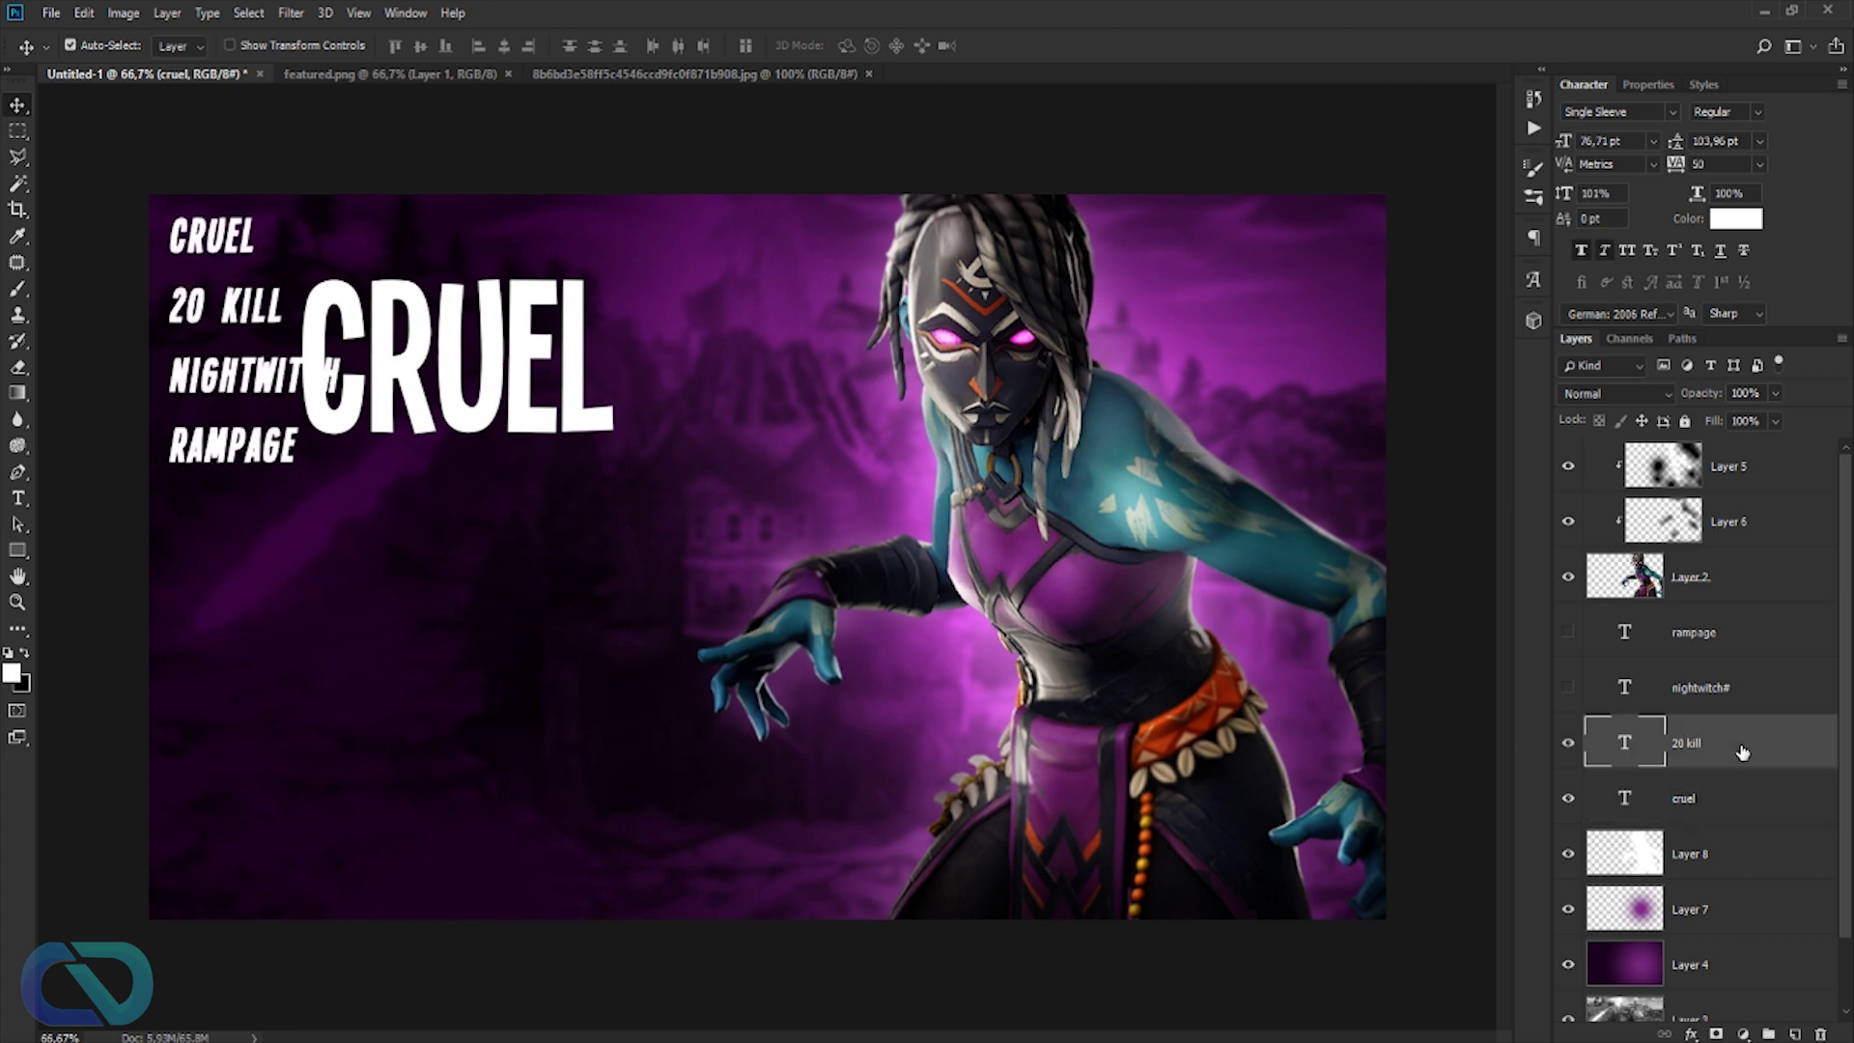
pyautogui.press('t')
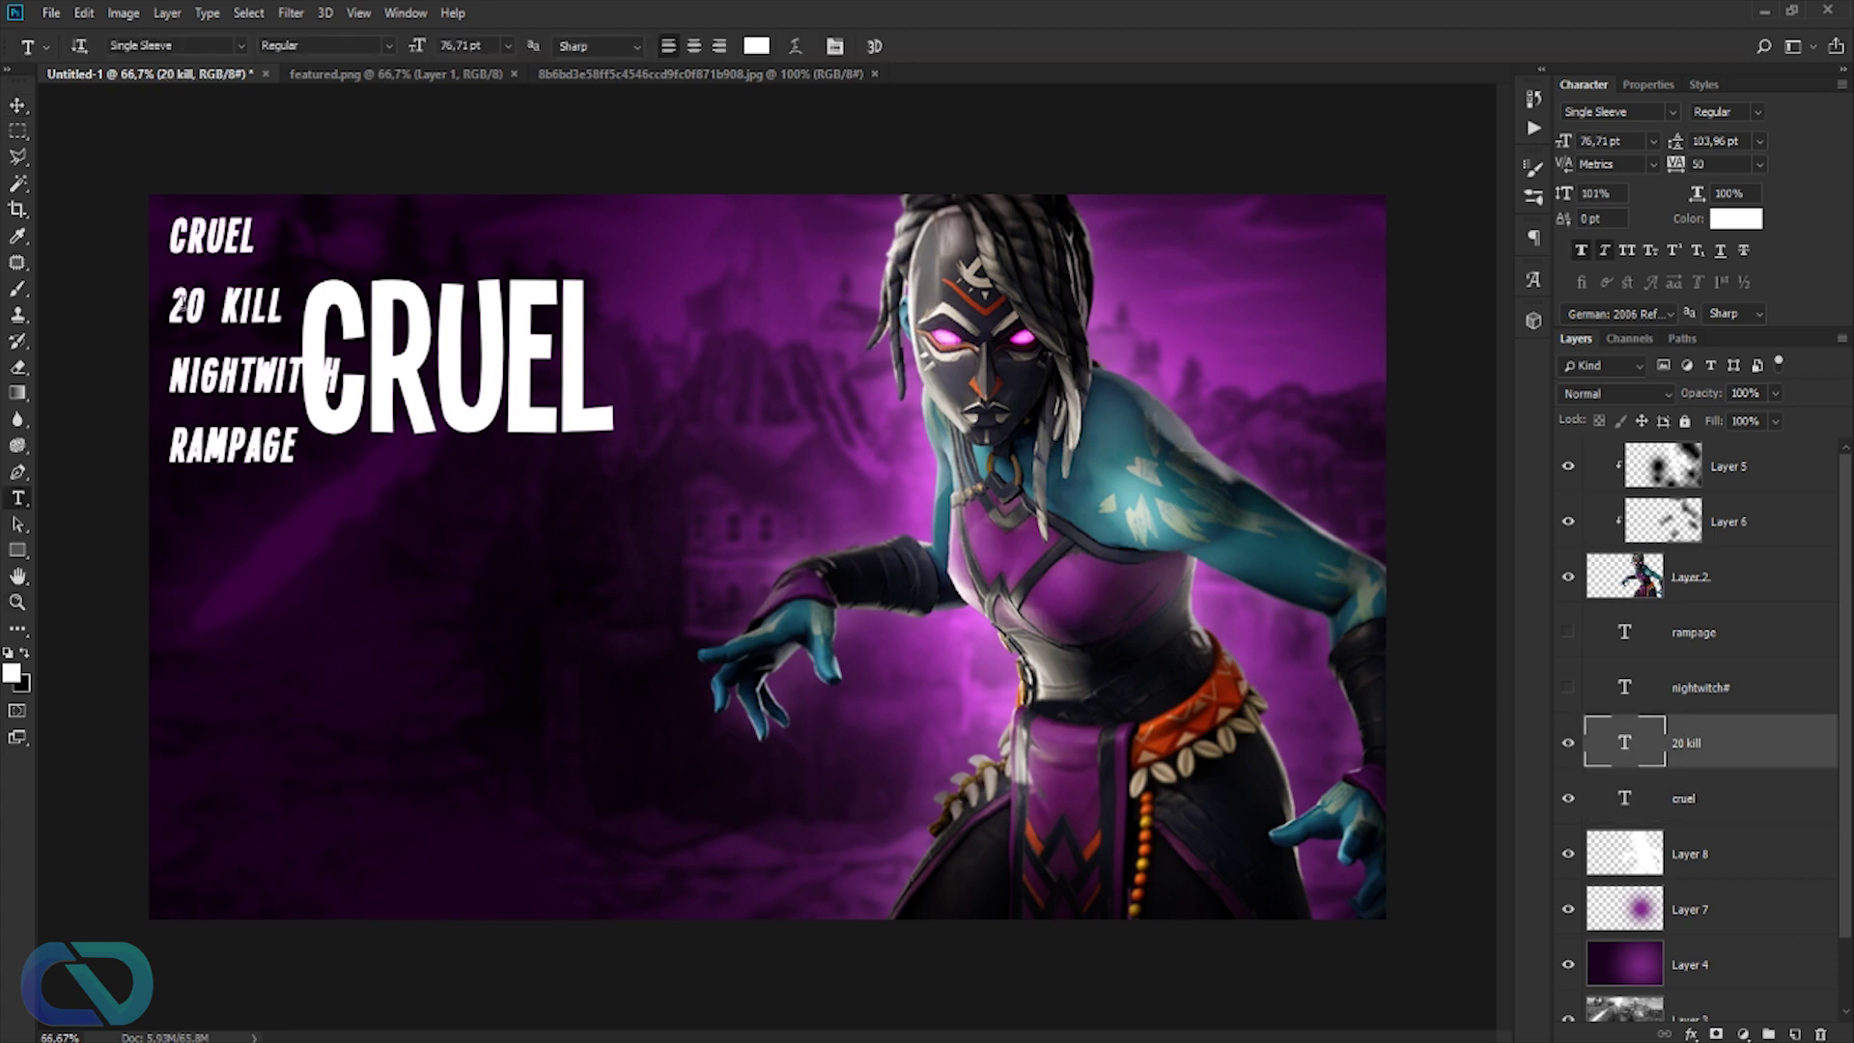
pyautogui.moveTo(180, 235); pyautogui.dragTo(257, 235)
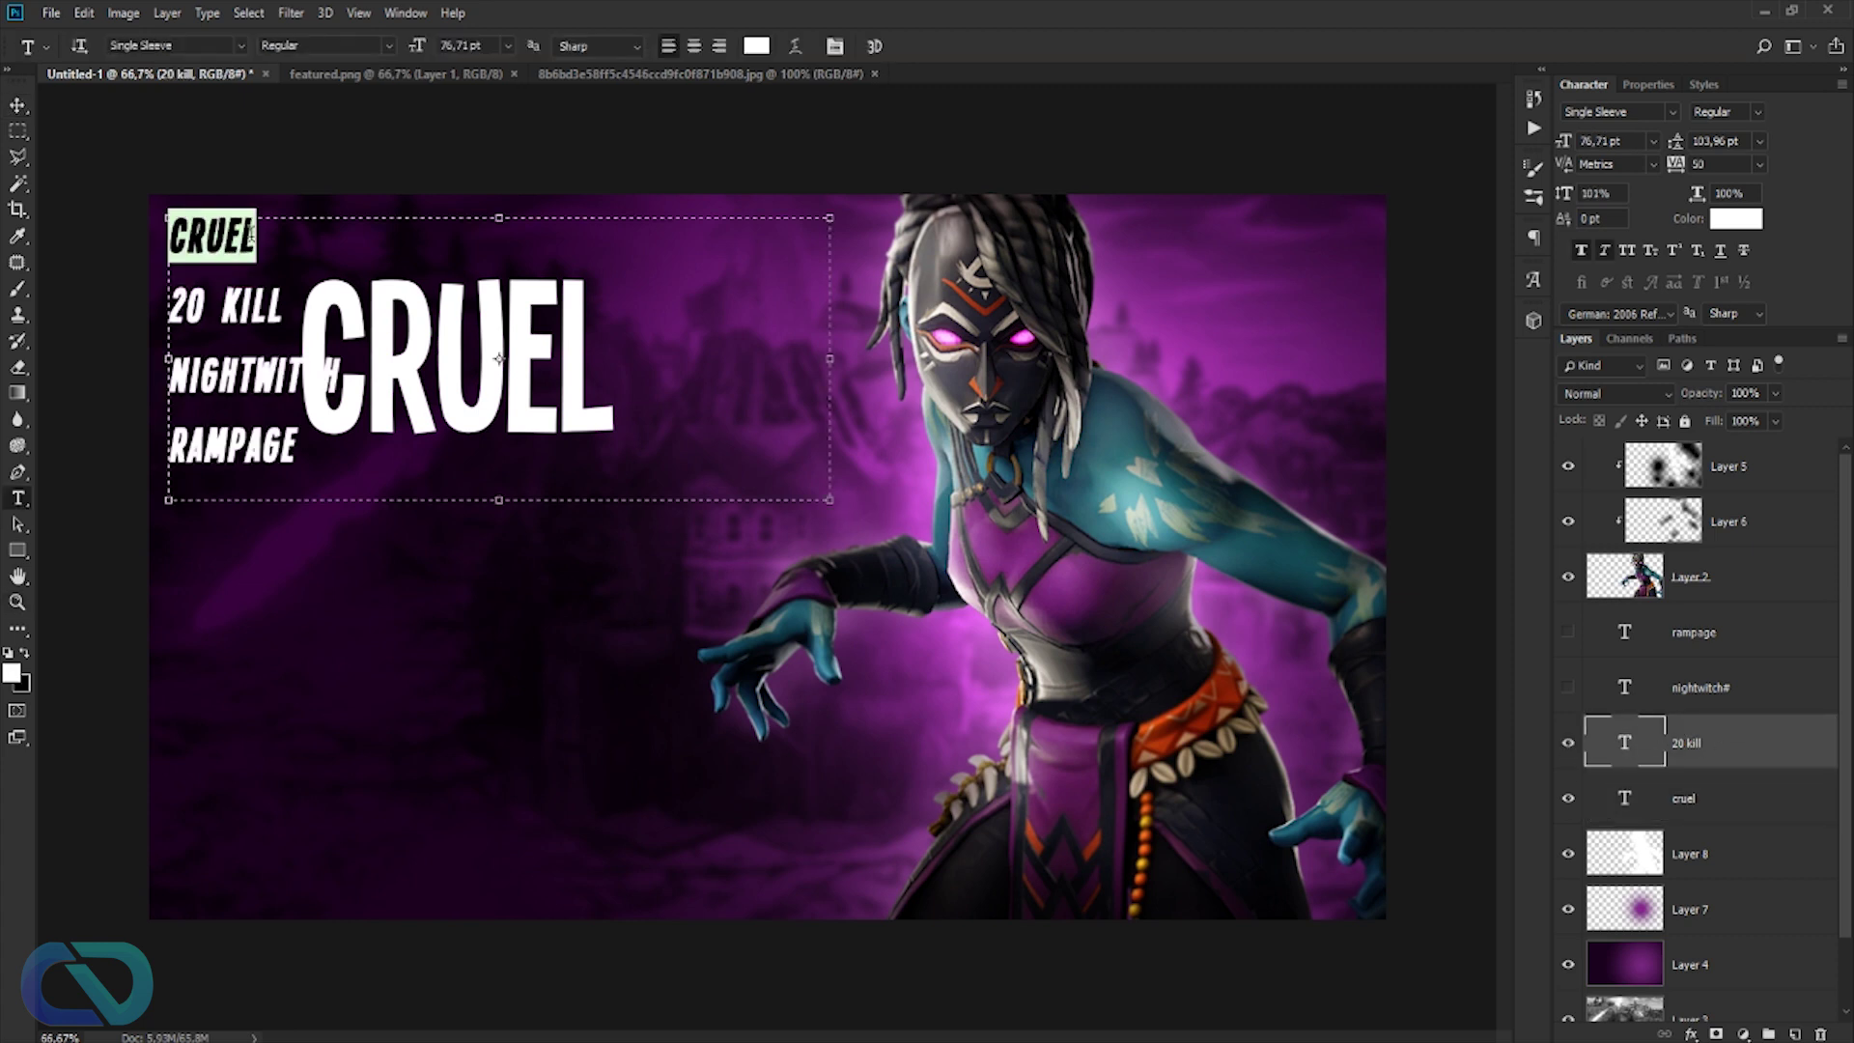
pyautogui.press('BackSpace')
pyautogui.moveTo(171, 367); pyautogui.dragTo(359, 468)
pyautogui.press('BackSpace')
# - Place the 20 KILL text directly beneath CRUEL and enlarge it to match the width of that word
pyautogui.moveTo(292, 300); pyautogui.dragTo(299, 467)
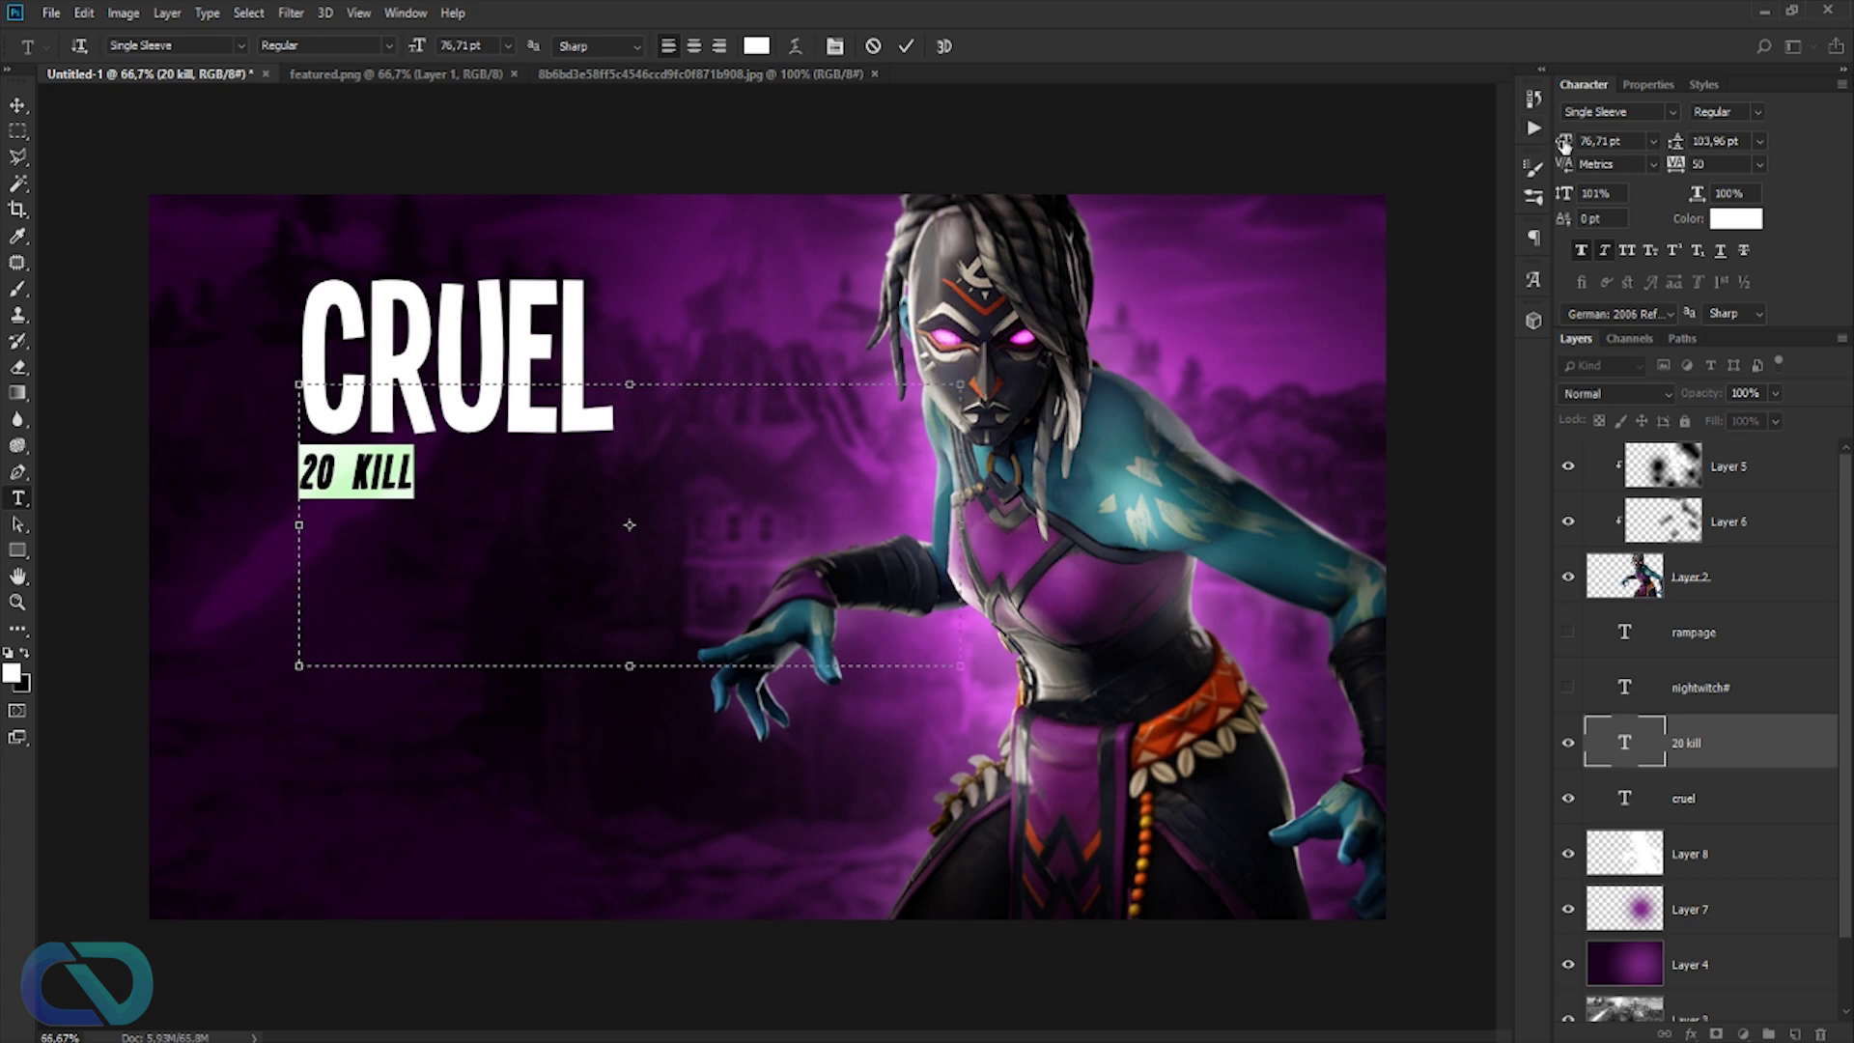
pyautogui.moveTo(1561, 142); pyautogui.dragTo(1622, 143)
pyautogui.click(18, 104)
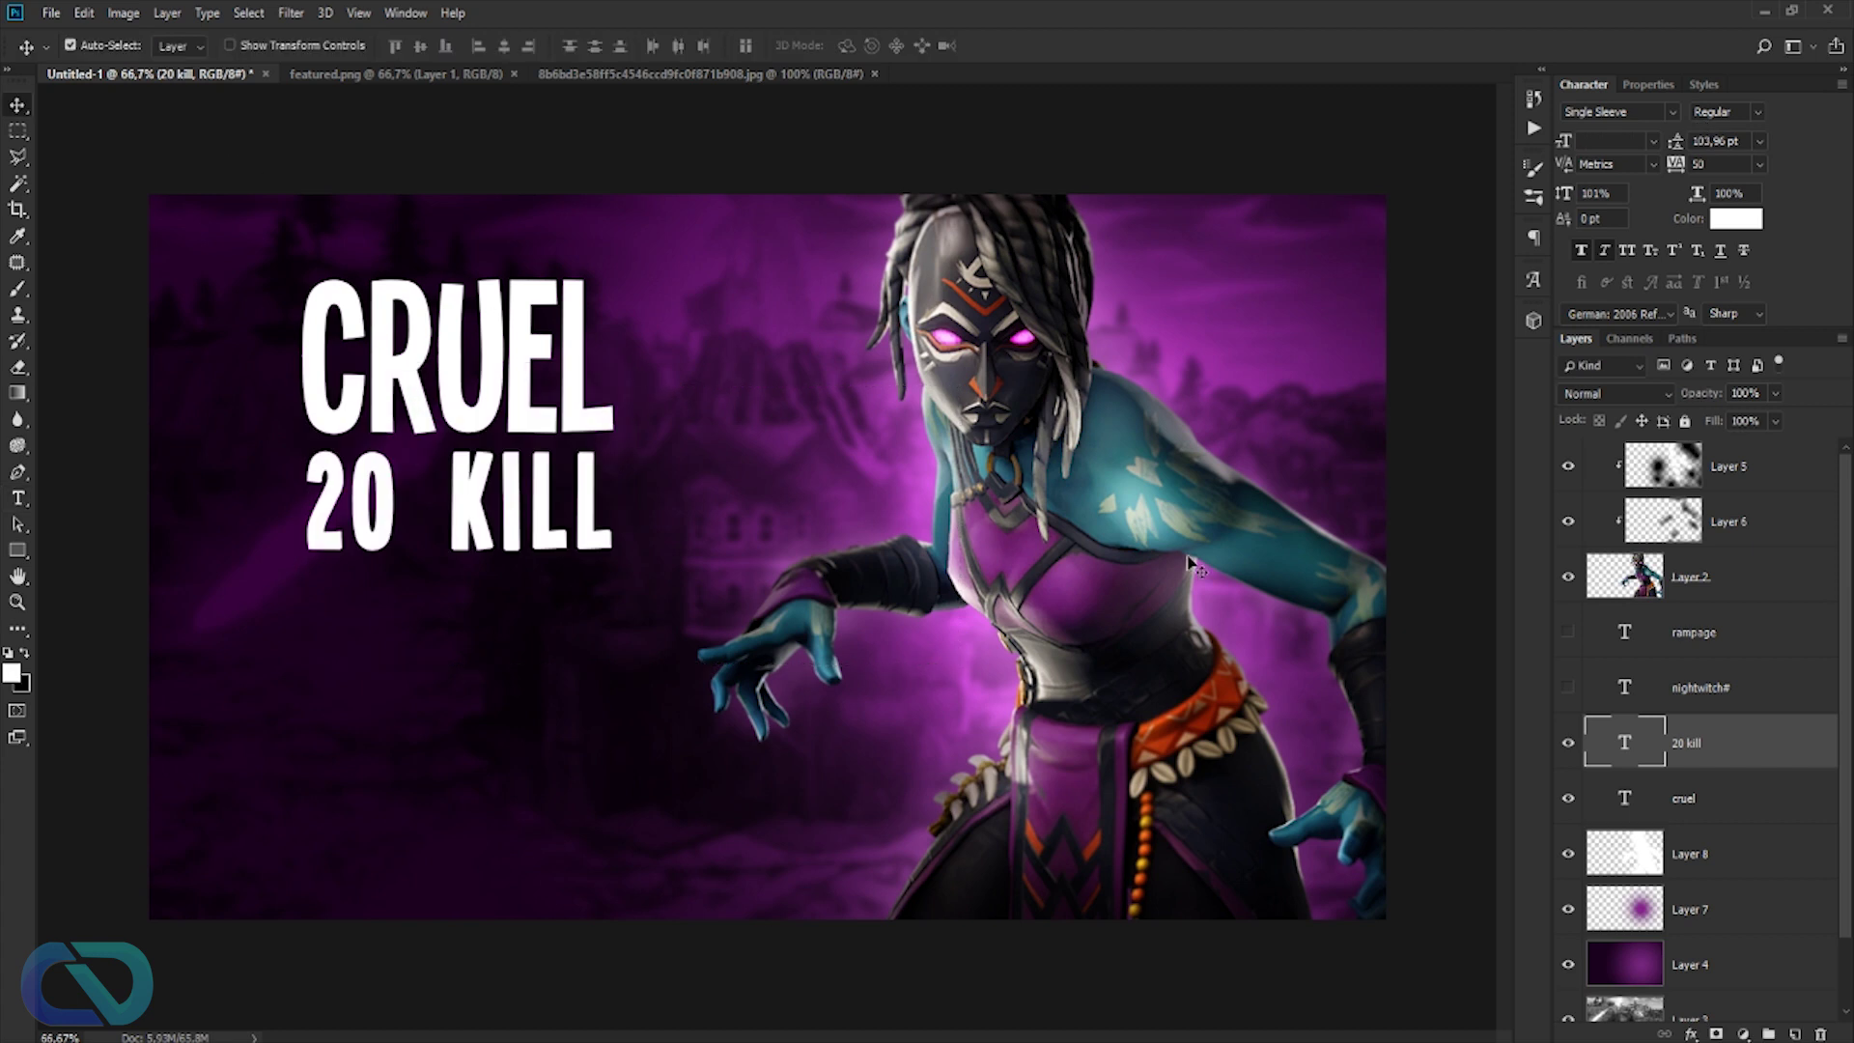
# - Show the nightwitch# layer, reduce its text to NIGHTWITCH, and fit it beneath 20 KILL at the same width
pyautogui.click(1567, 689)
pyautogui.doubleClick(1623, 686)
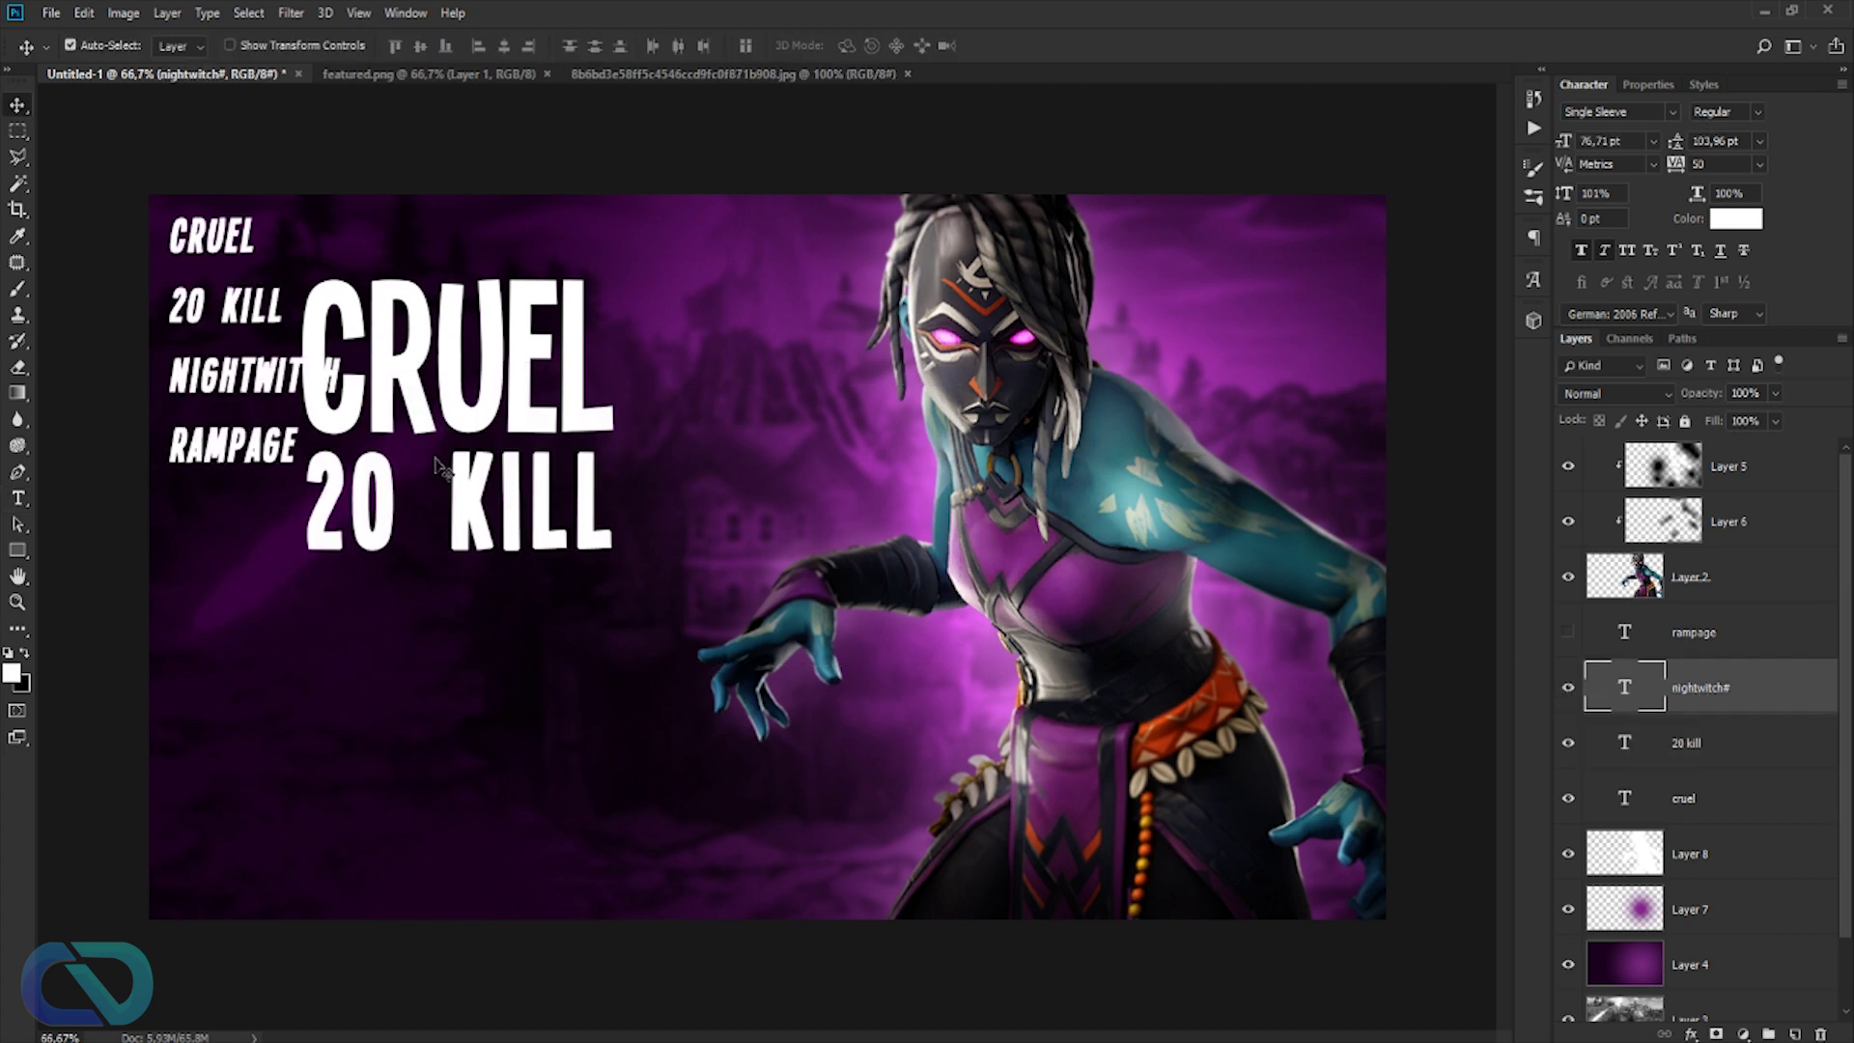
pyautogui.moveTo(616, 456); pyautogui.dragTo(678, 606)
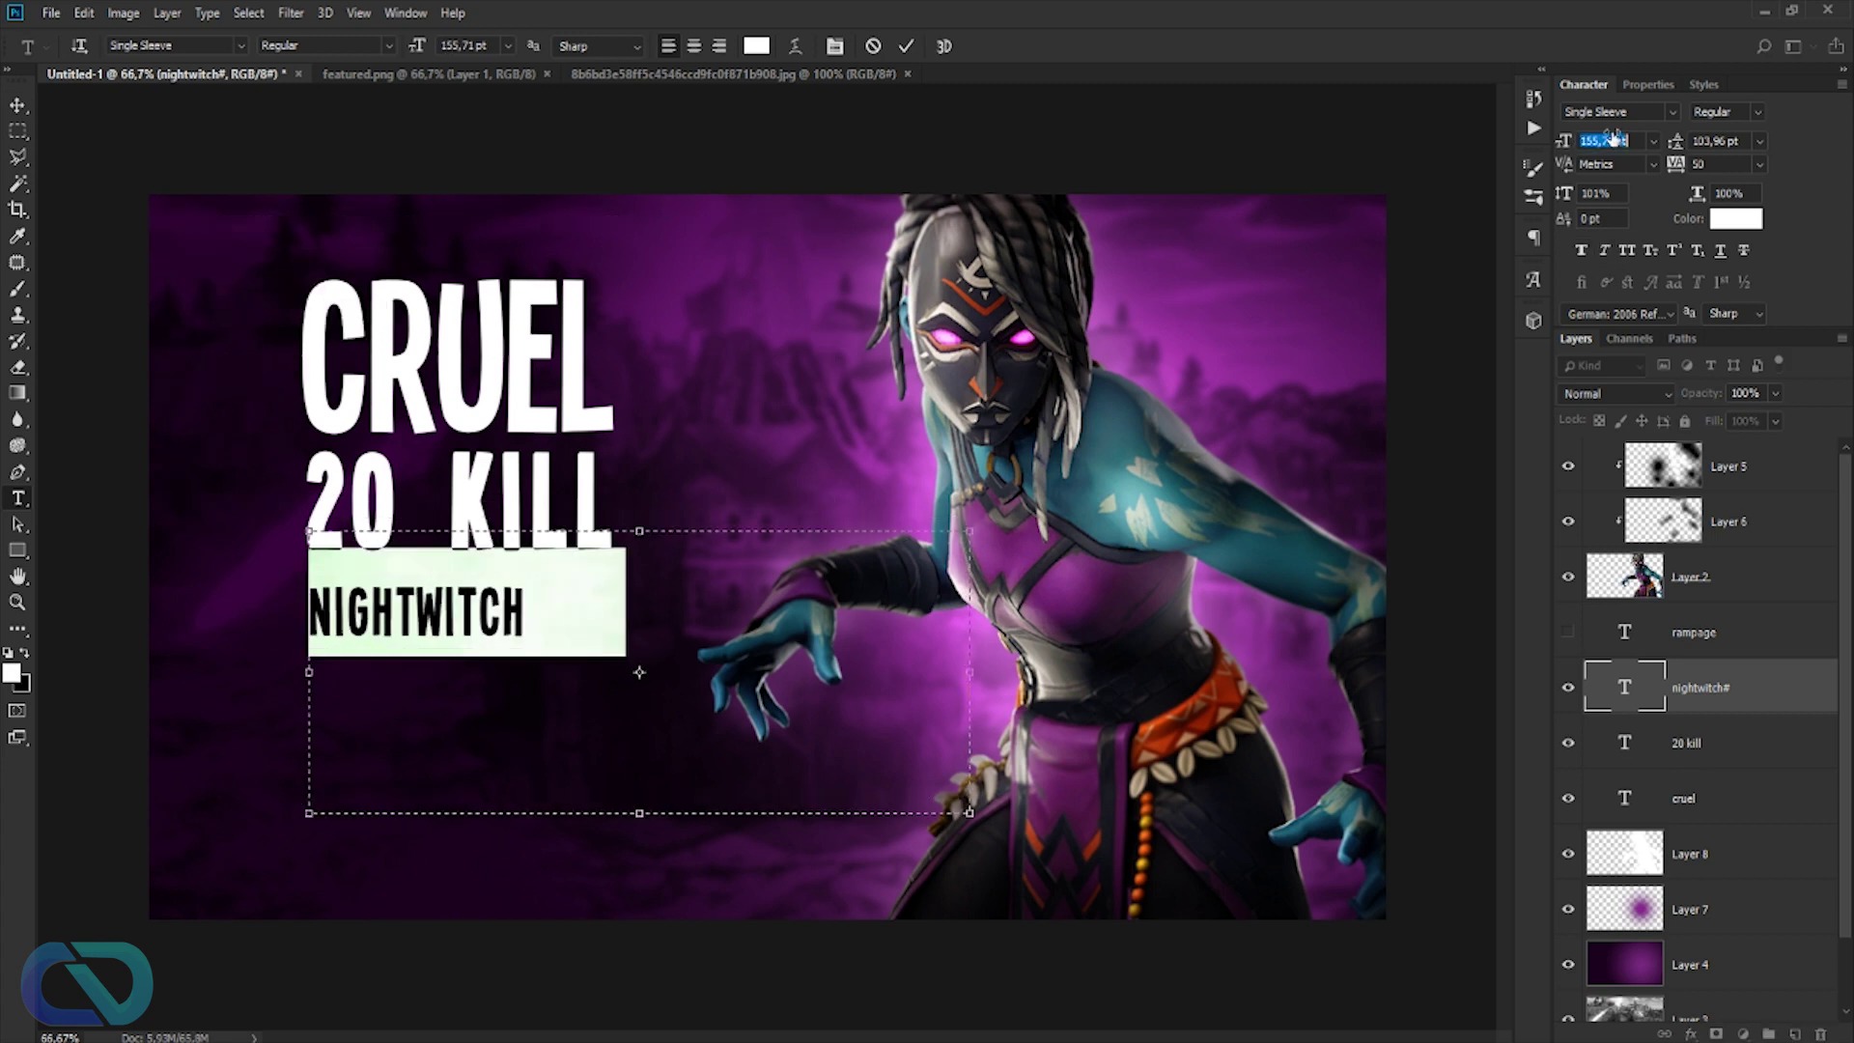
pyautogui.hotkey('ctrl', 'Return')
pyautogui.press('v')
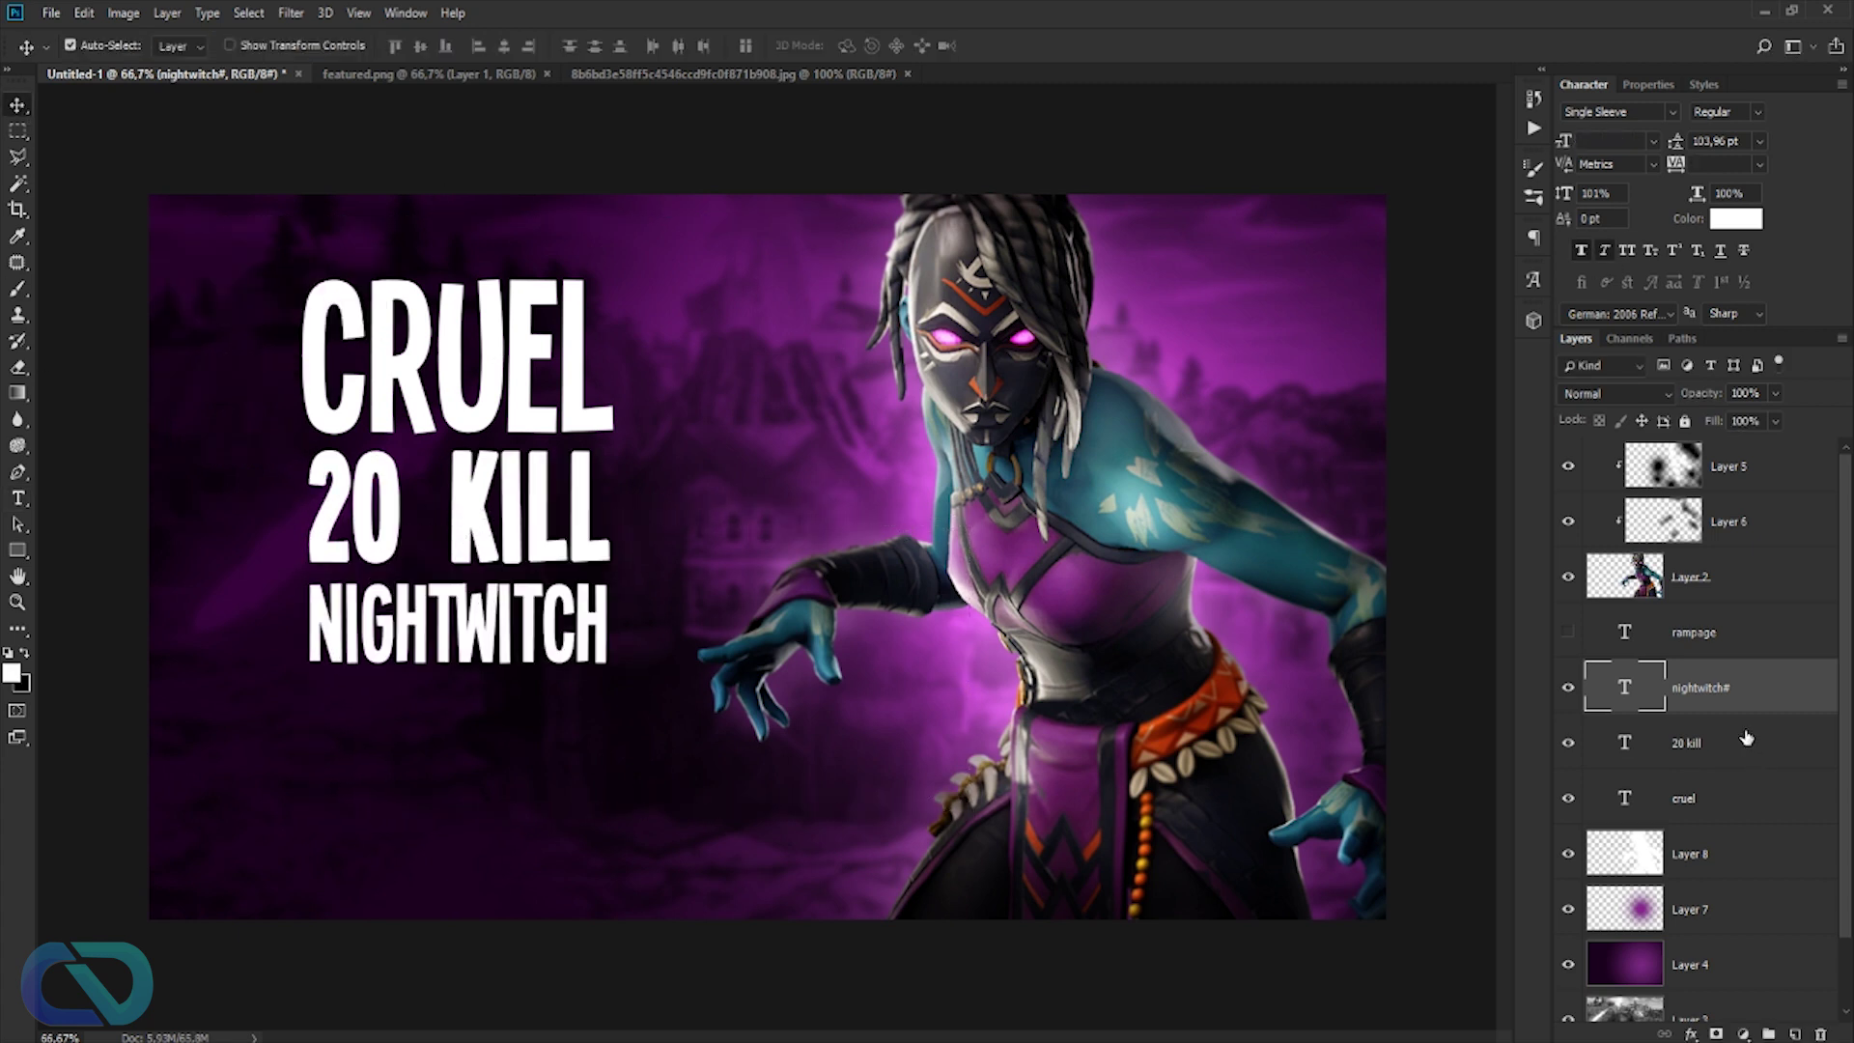
# - Show the rampage layer and delete every line of its text except RAMPAGE
pyautogui.click(1567, 632)
pyautogui.click(1704, 633)
pyautogui.press('t')
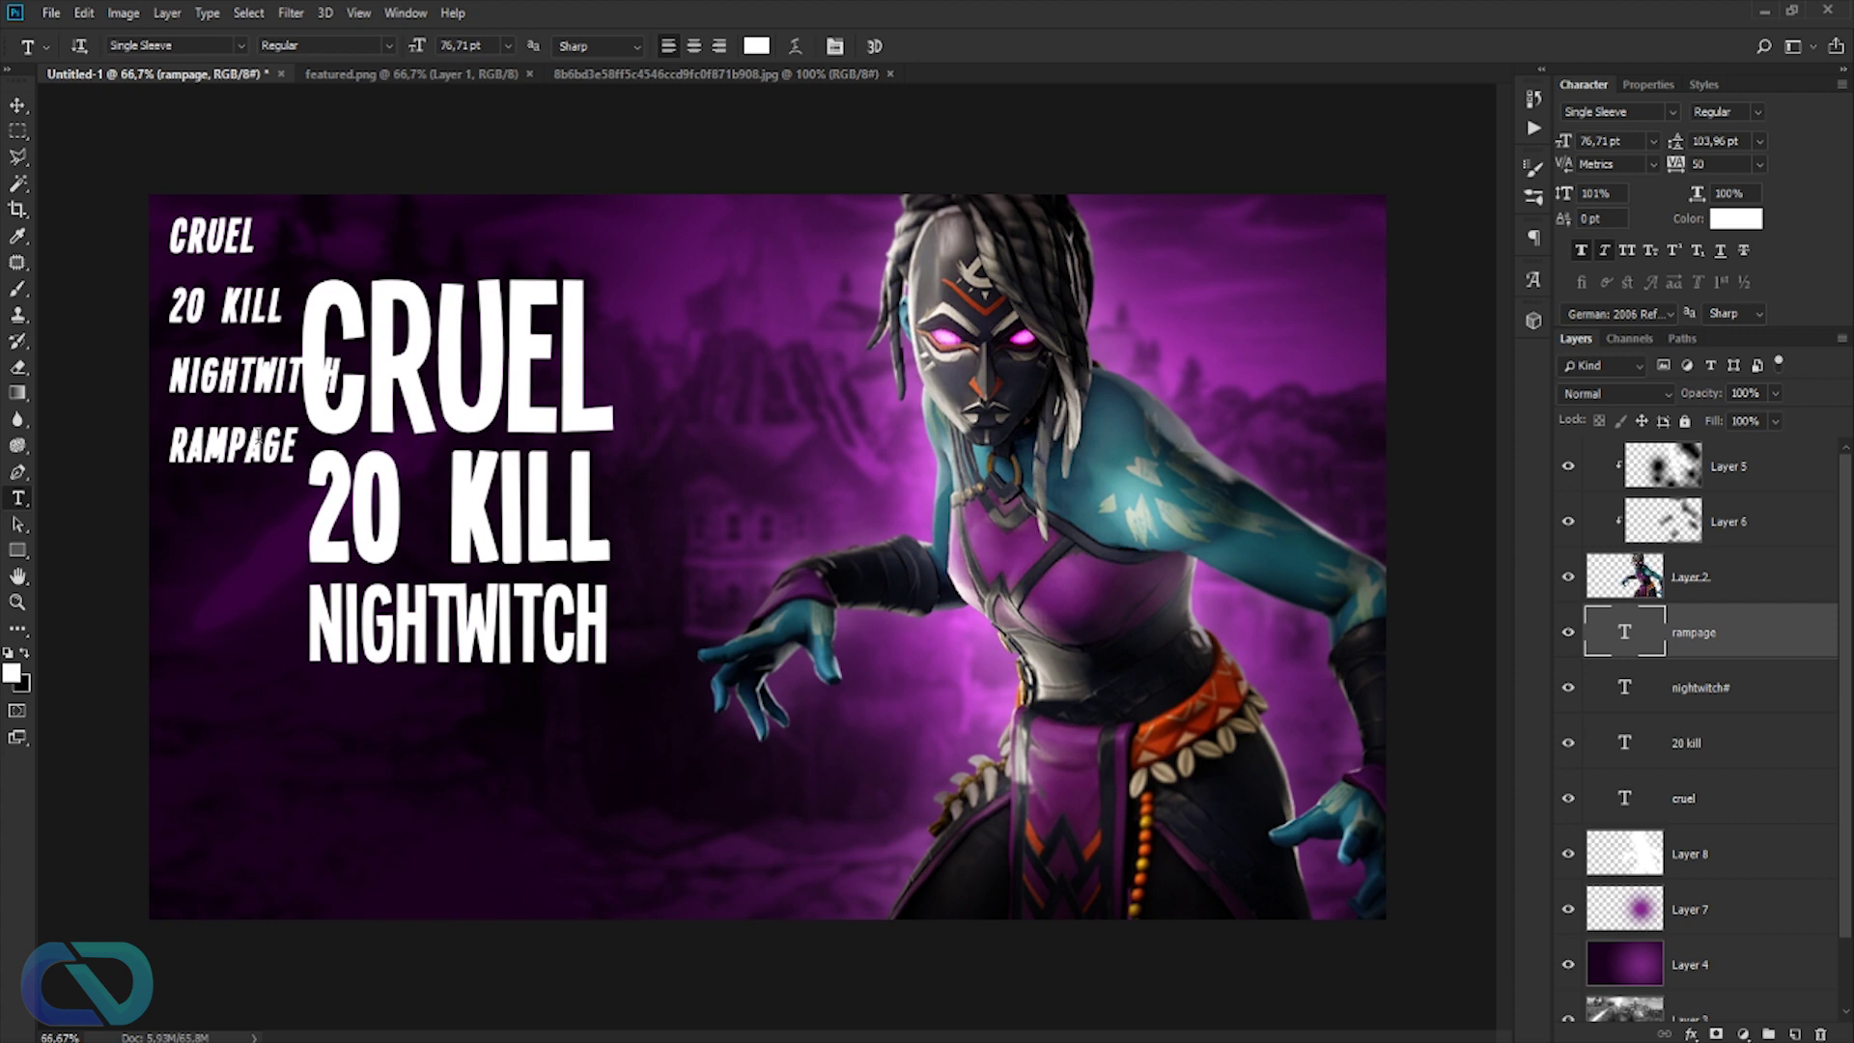
pyautogui.moveTo(349, 367); pyautogui.dragTo(152, 308)
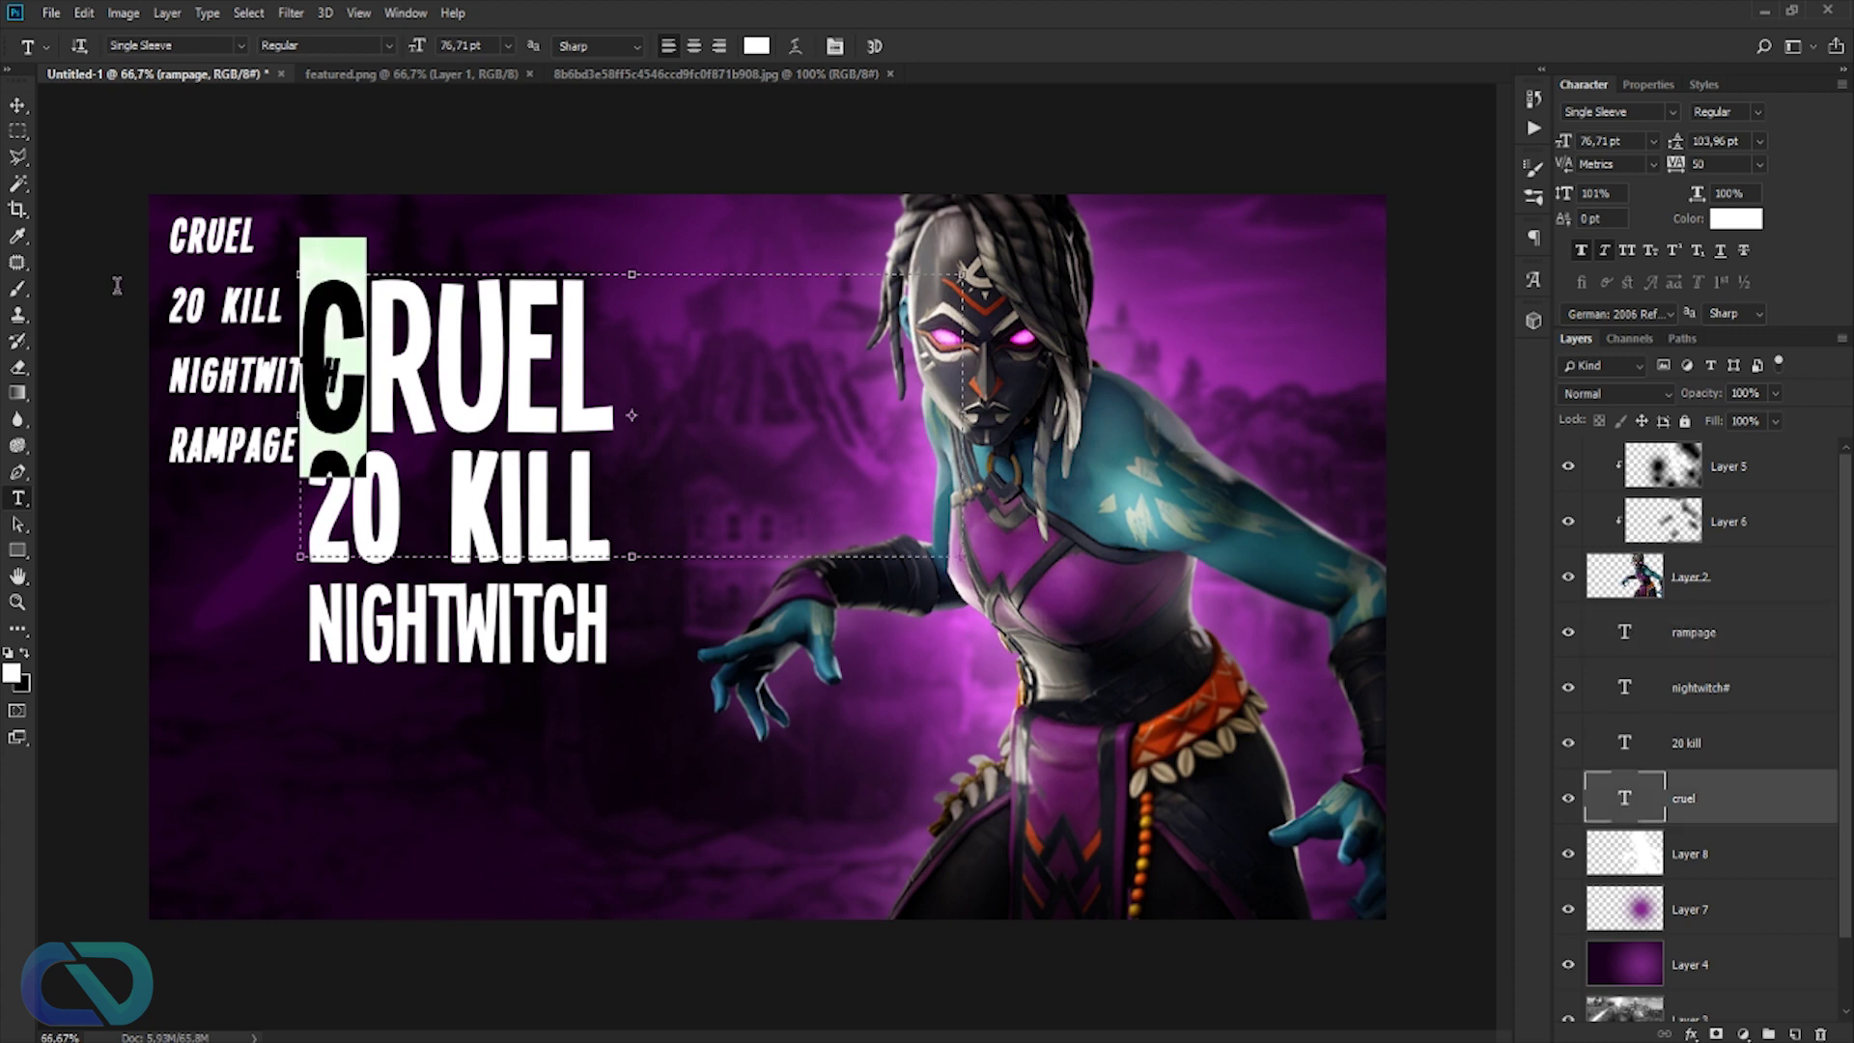
pyautogui.press('Escape')
pyautogui.moveTo(170, 224); pyautogui.dragTo(170, 427)
pyautogui.press('BackSpace')
# - Set the RAMPAGE text to 210,71 pt upright letters with tracking 0, and place it beneath NIGHTWITCH
pyautogui.doubleClick(259, 237)
pyautogui.click(1759, 164)
pyautogui.click(1728, 296)
pyautogui.moveTo(404, 214); pyautogui.dragTo(545, 690)
pyautogui.press('Escape')
pyautogui.press('v')
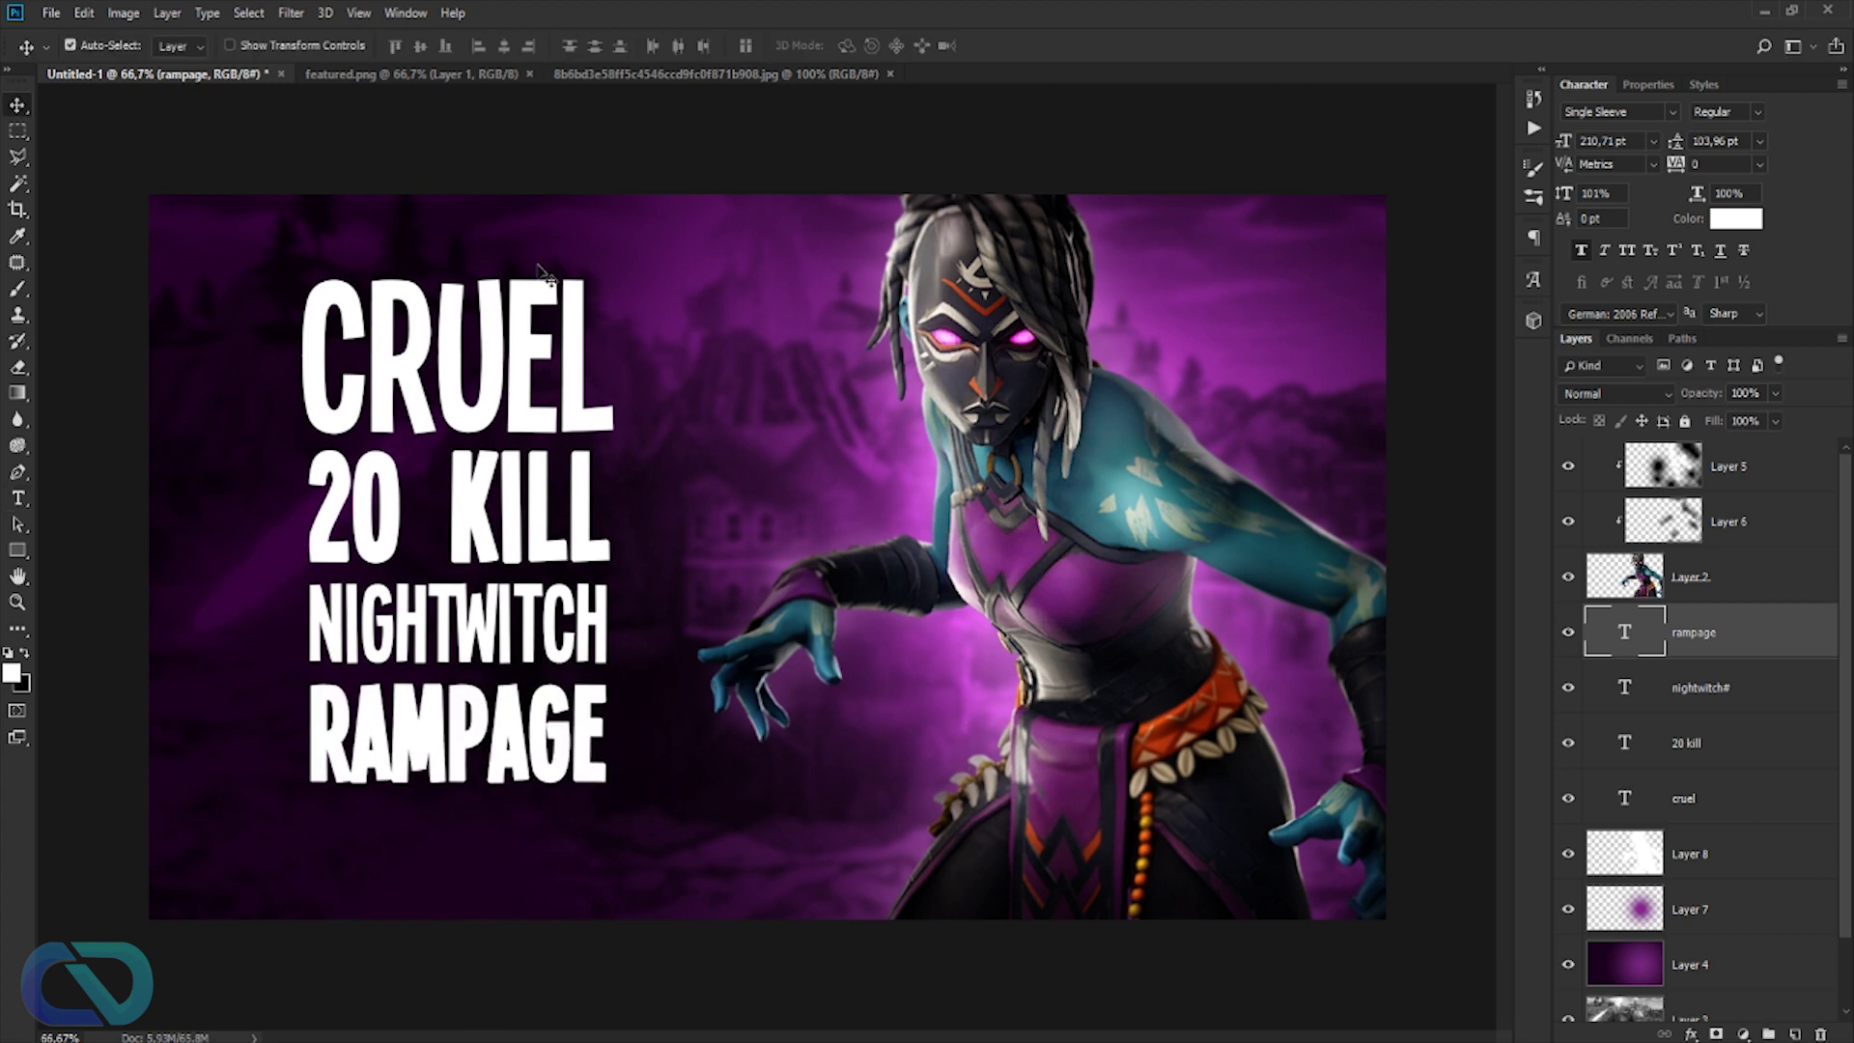
# - Change the text colour of the CRUEL layer to a very light grey
pyautogui.click(1704, 802)
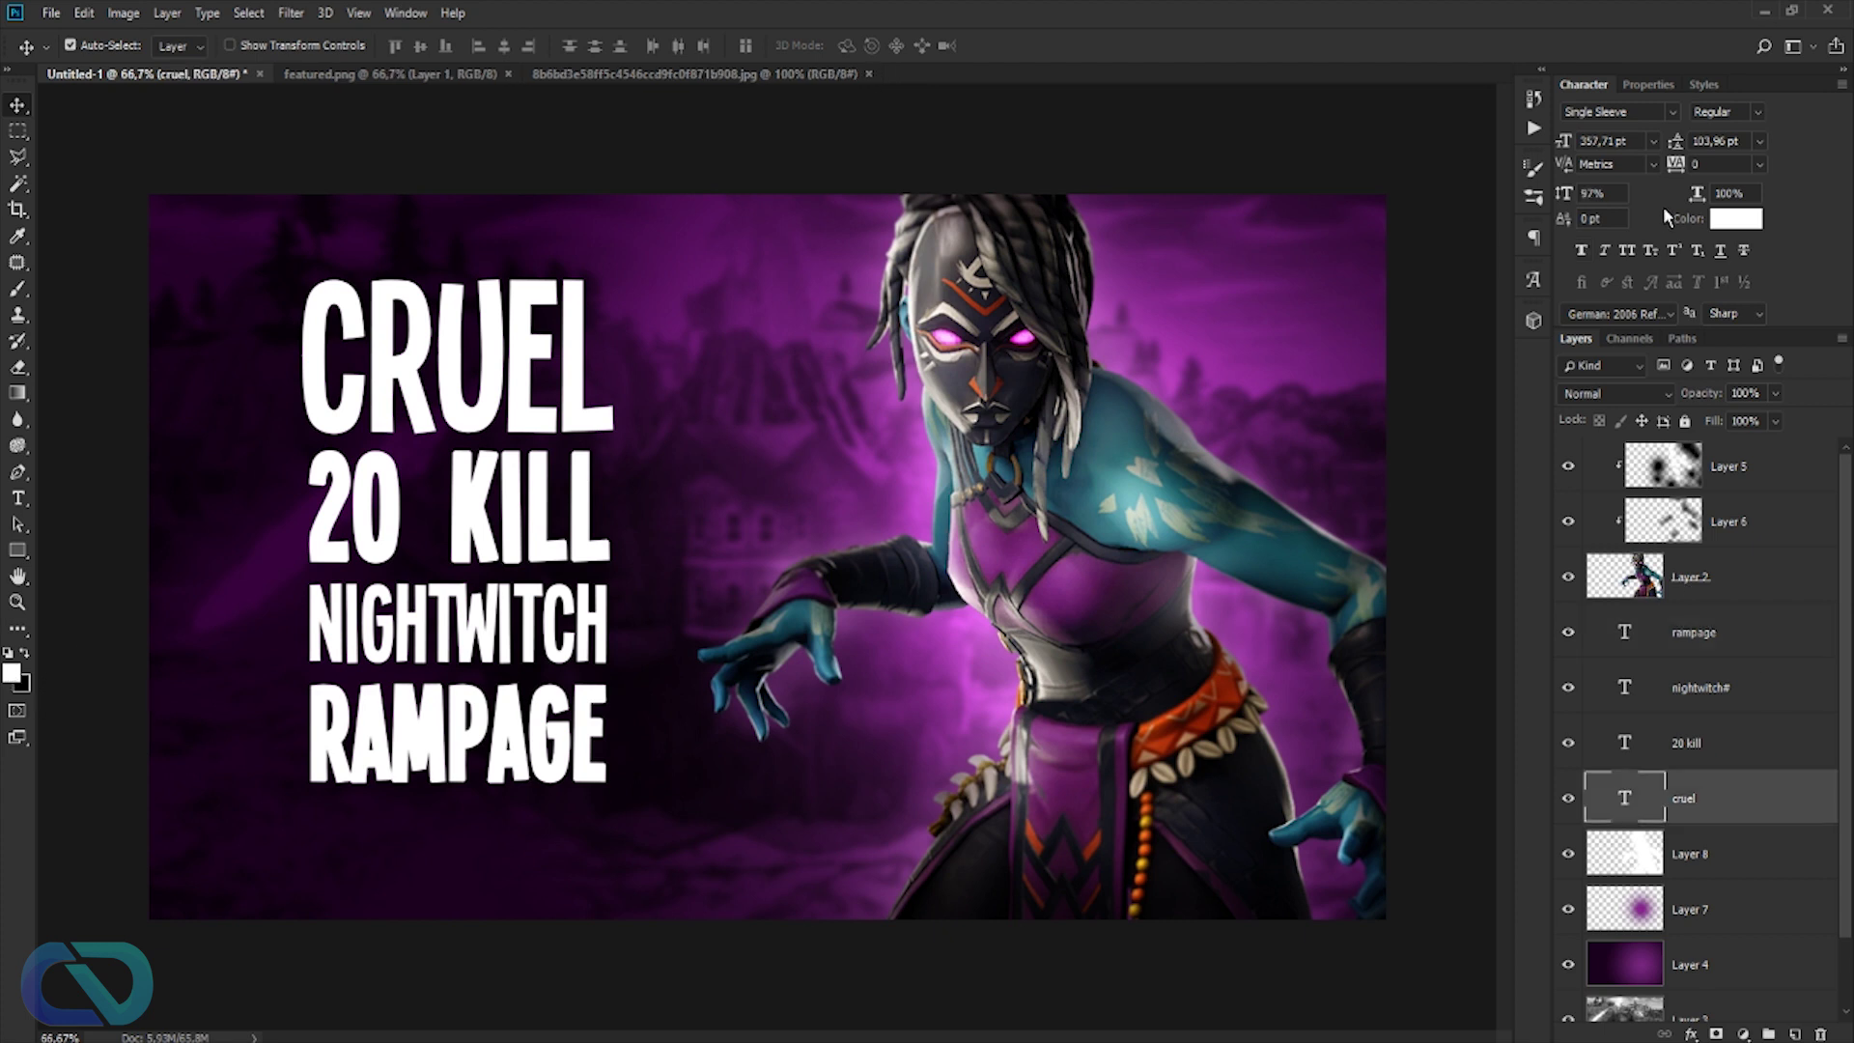
pyautogui.click(1728, 220)
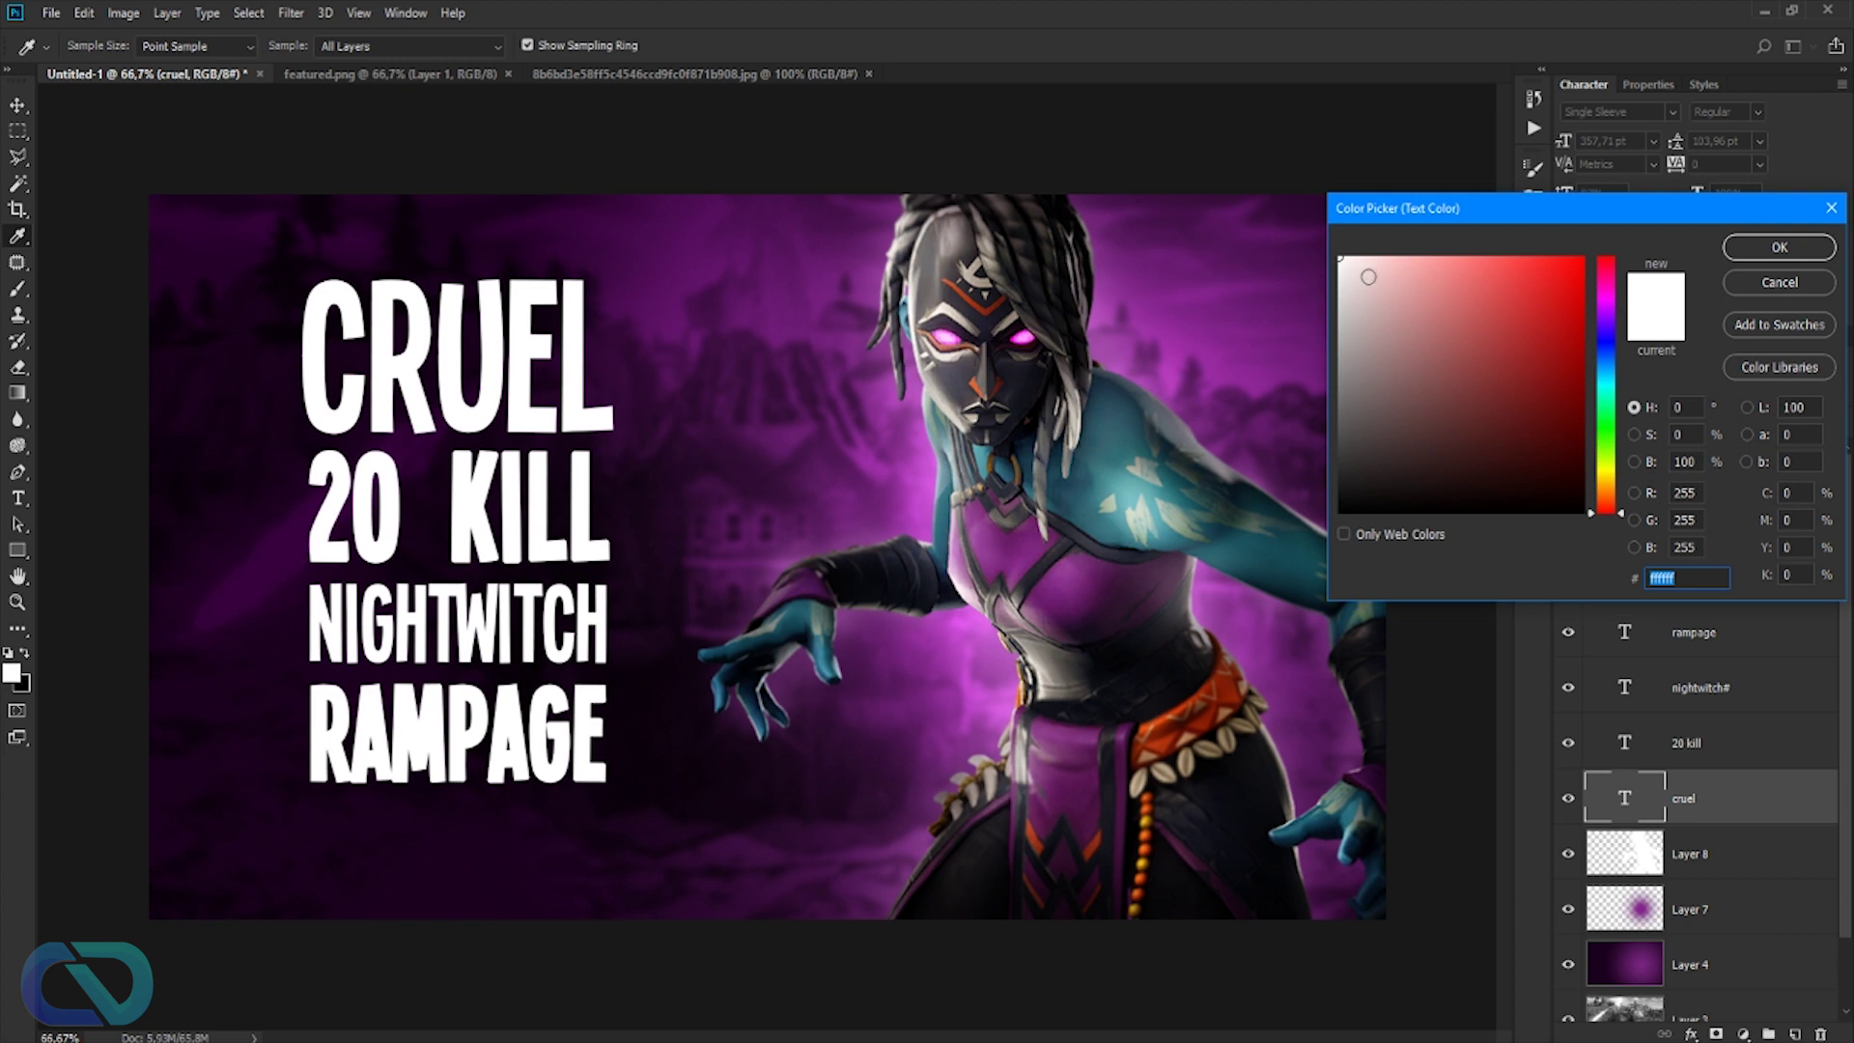
pyautogui.click(1342, 280)
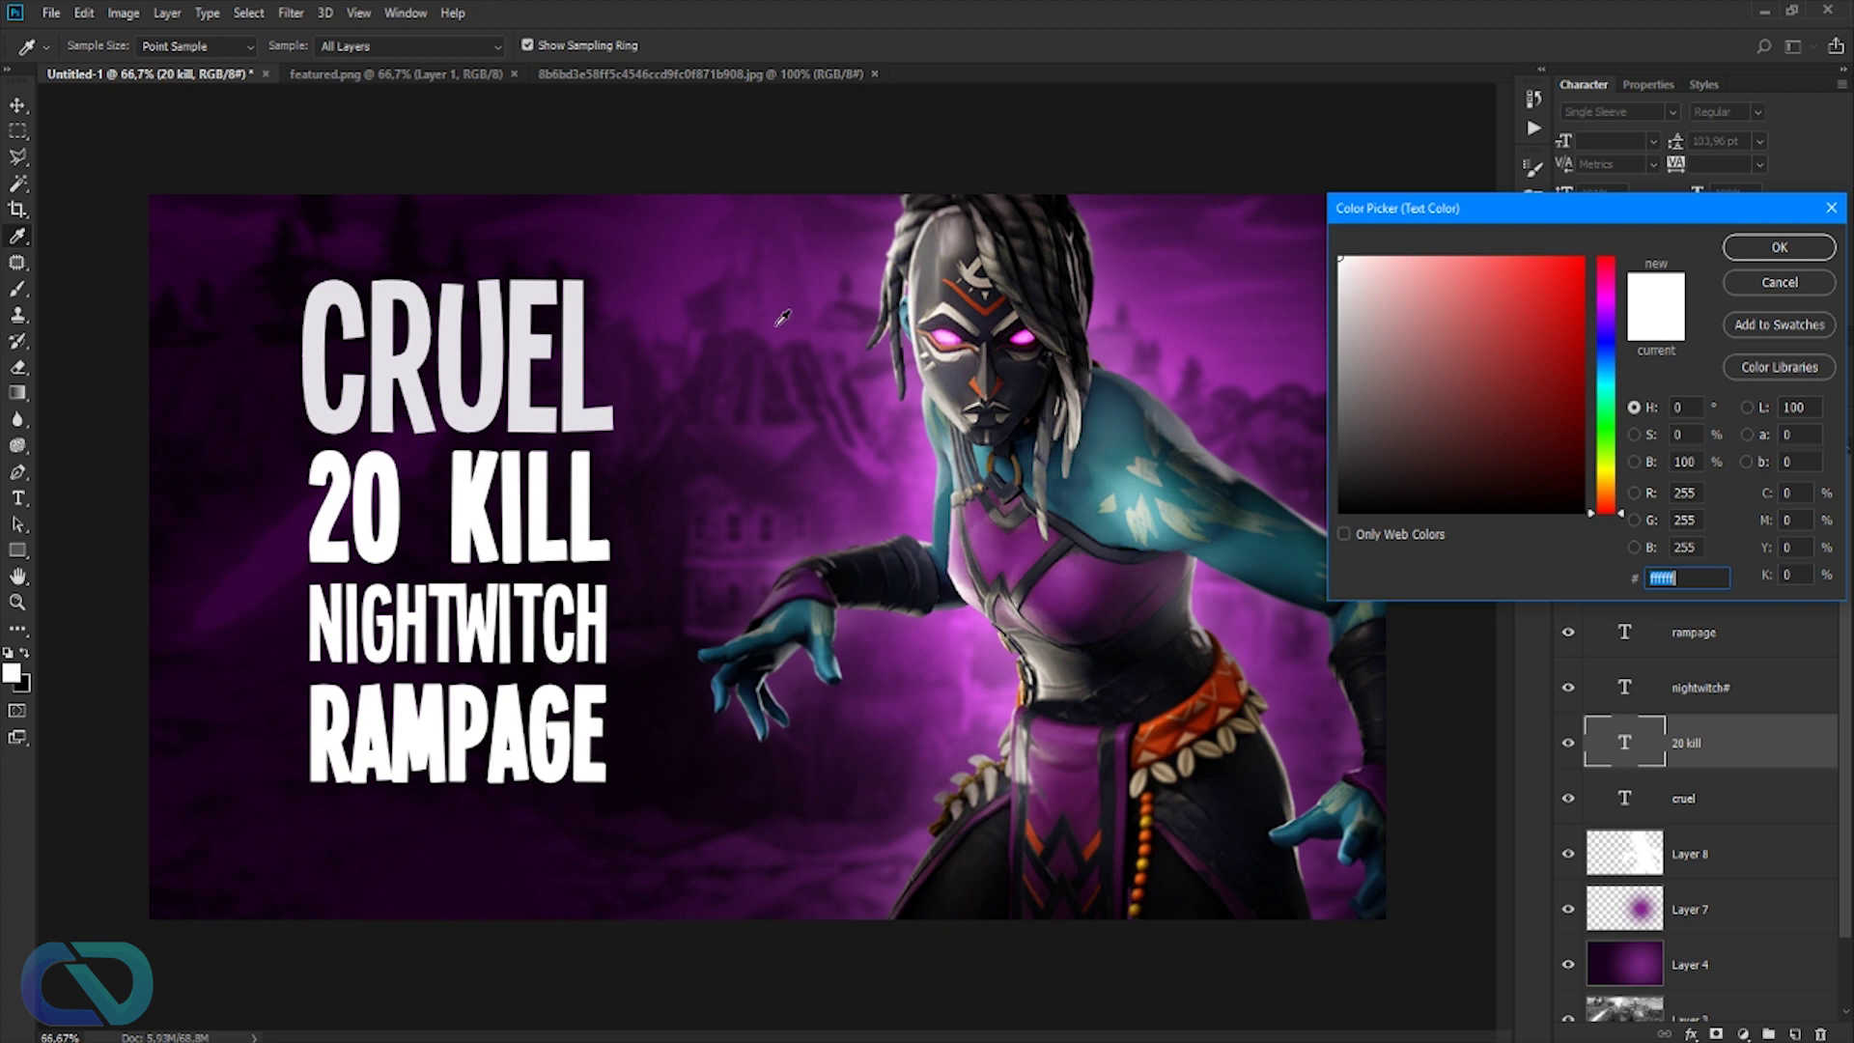
# - Recolour the 20 KILL text bright pink-magenta, using the artwork's purple tones as colour reference
pyautogui.click(1187, 333)
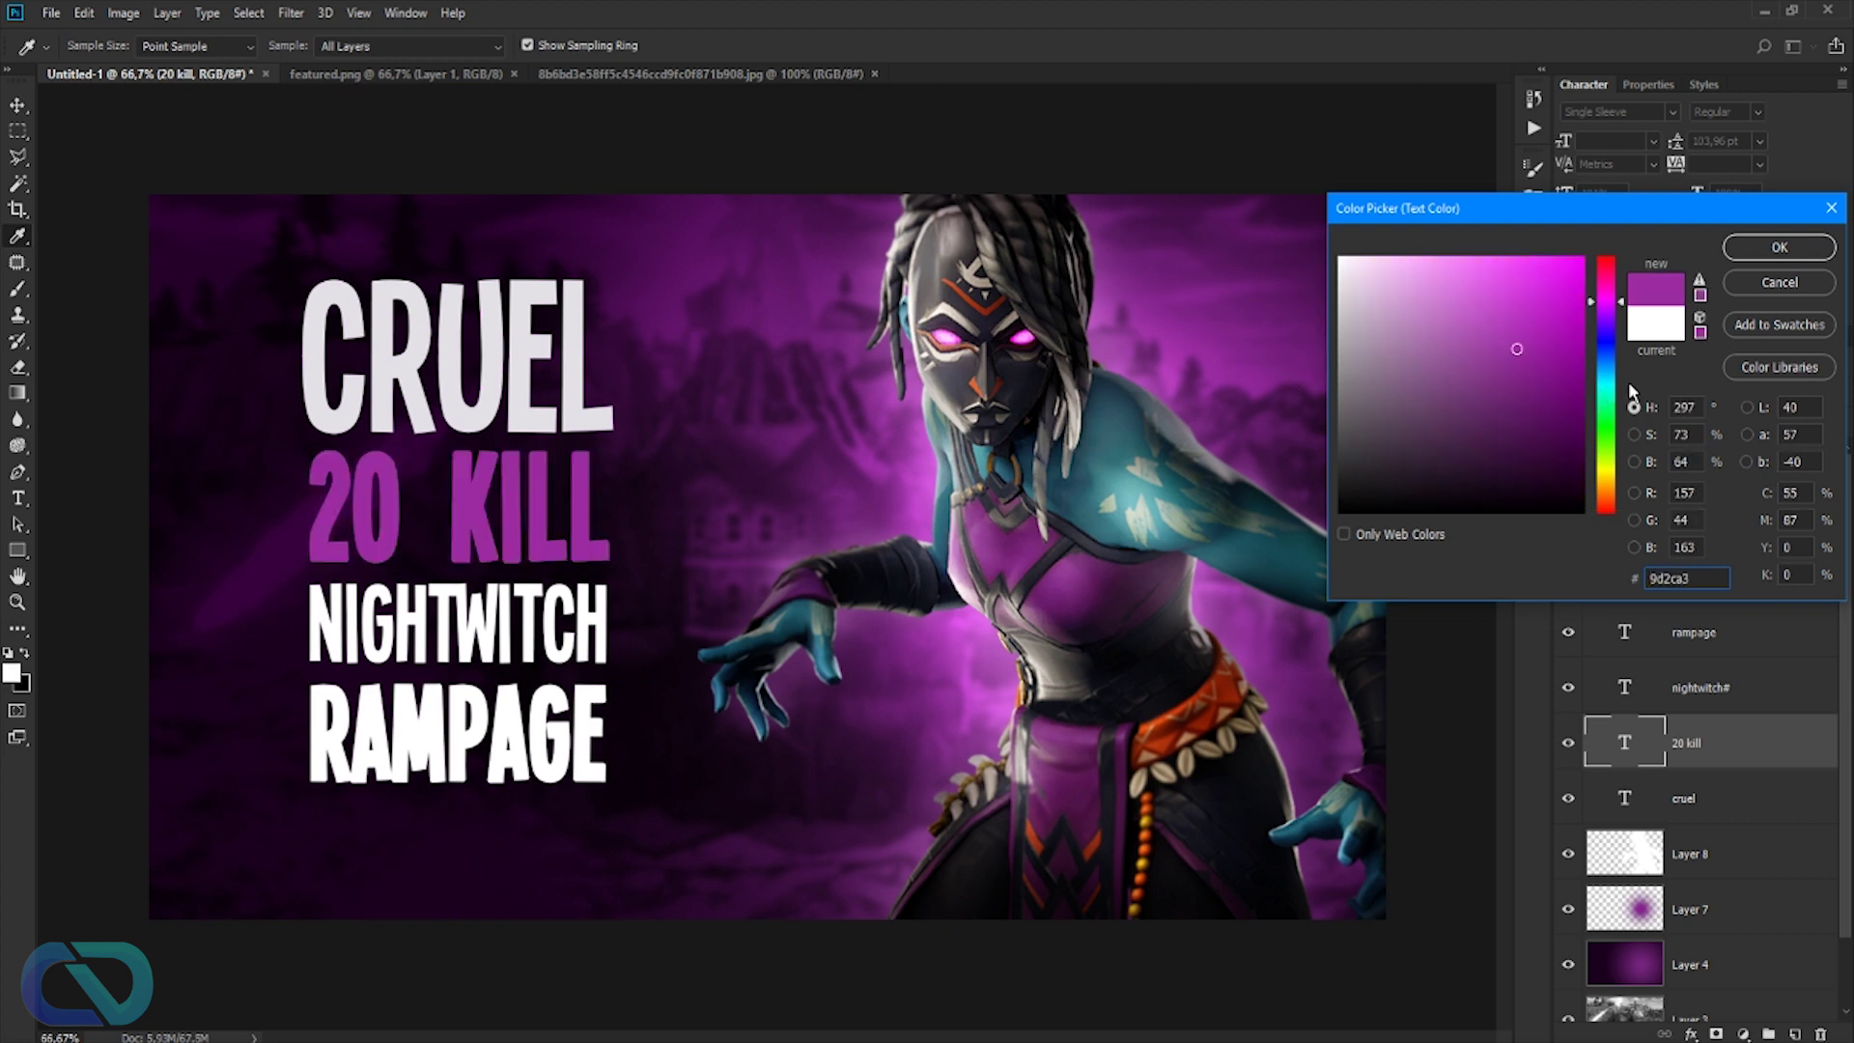
pyautogui.click(917, 507)
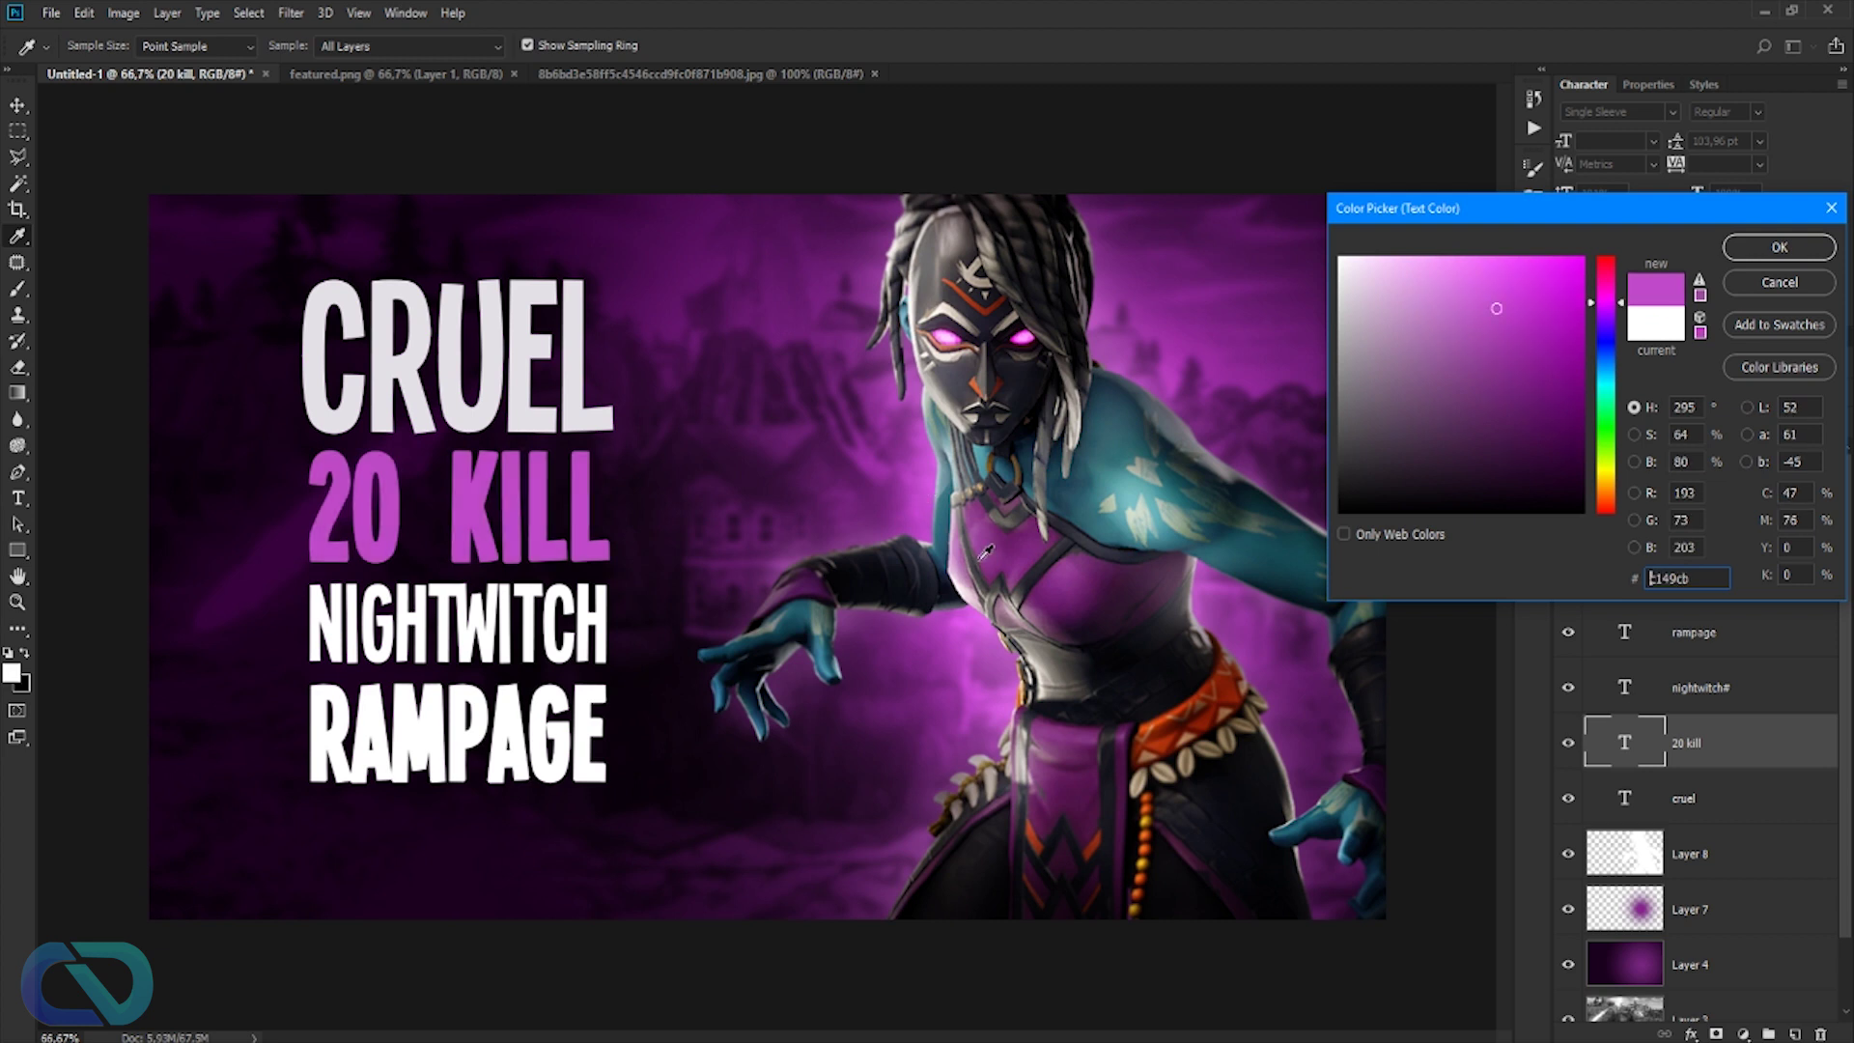
pyautogui.press('Return')
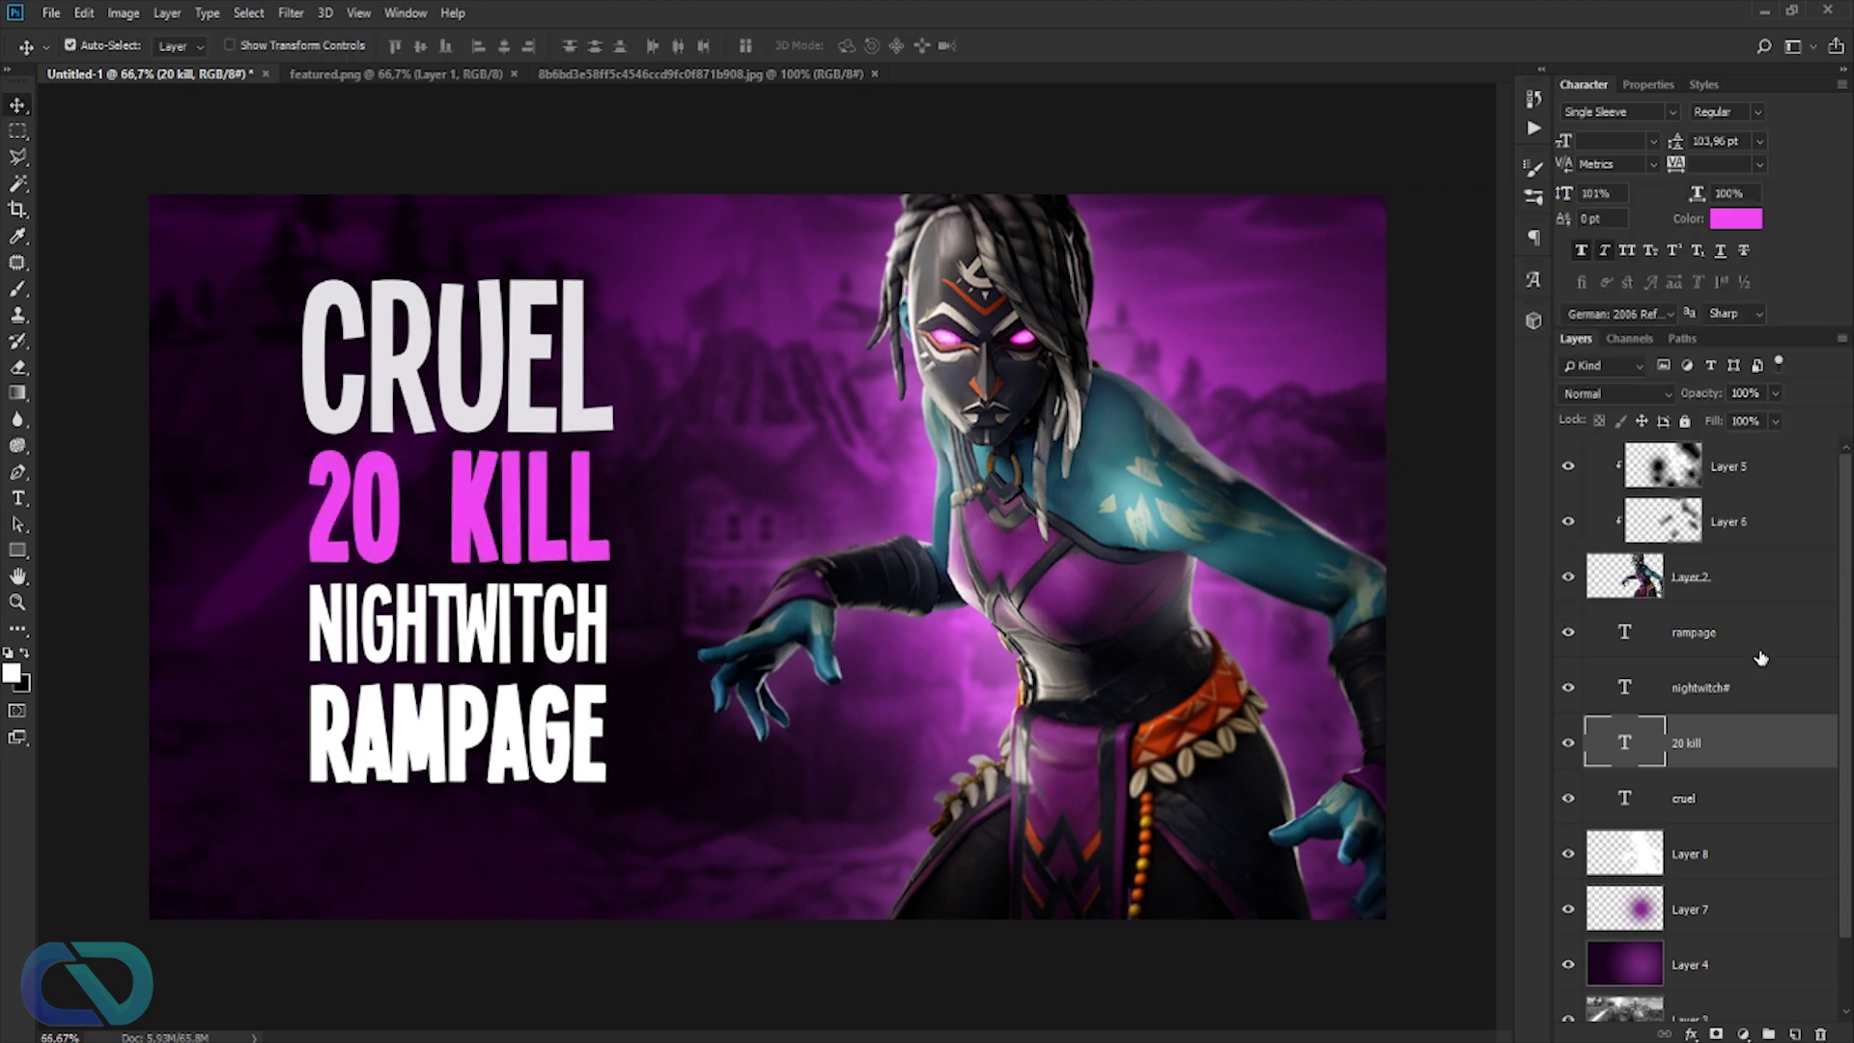
# - Copy the hex colour code e3e0e5 from the CRUEL layer's text colour
pyautogui.click(1698, 801)
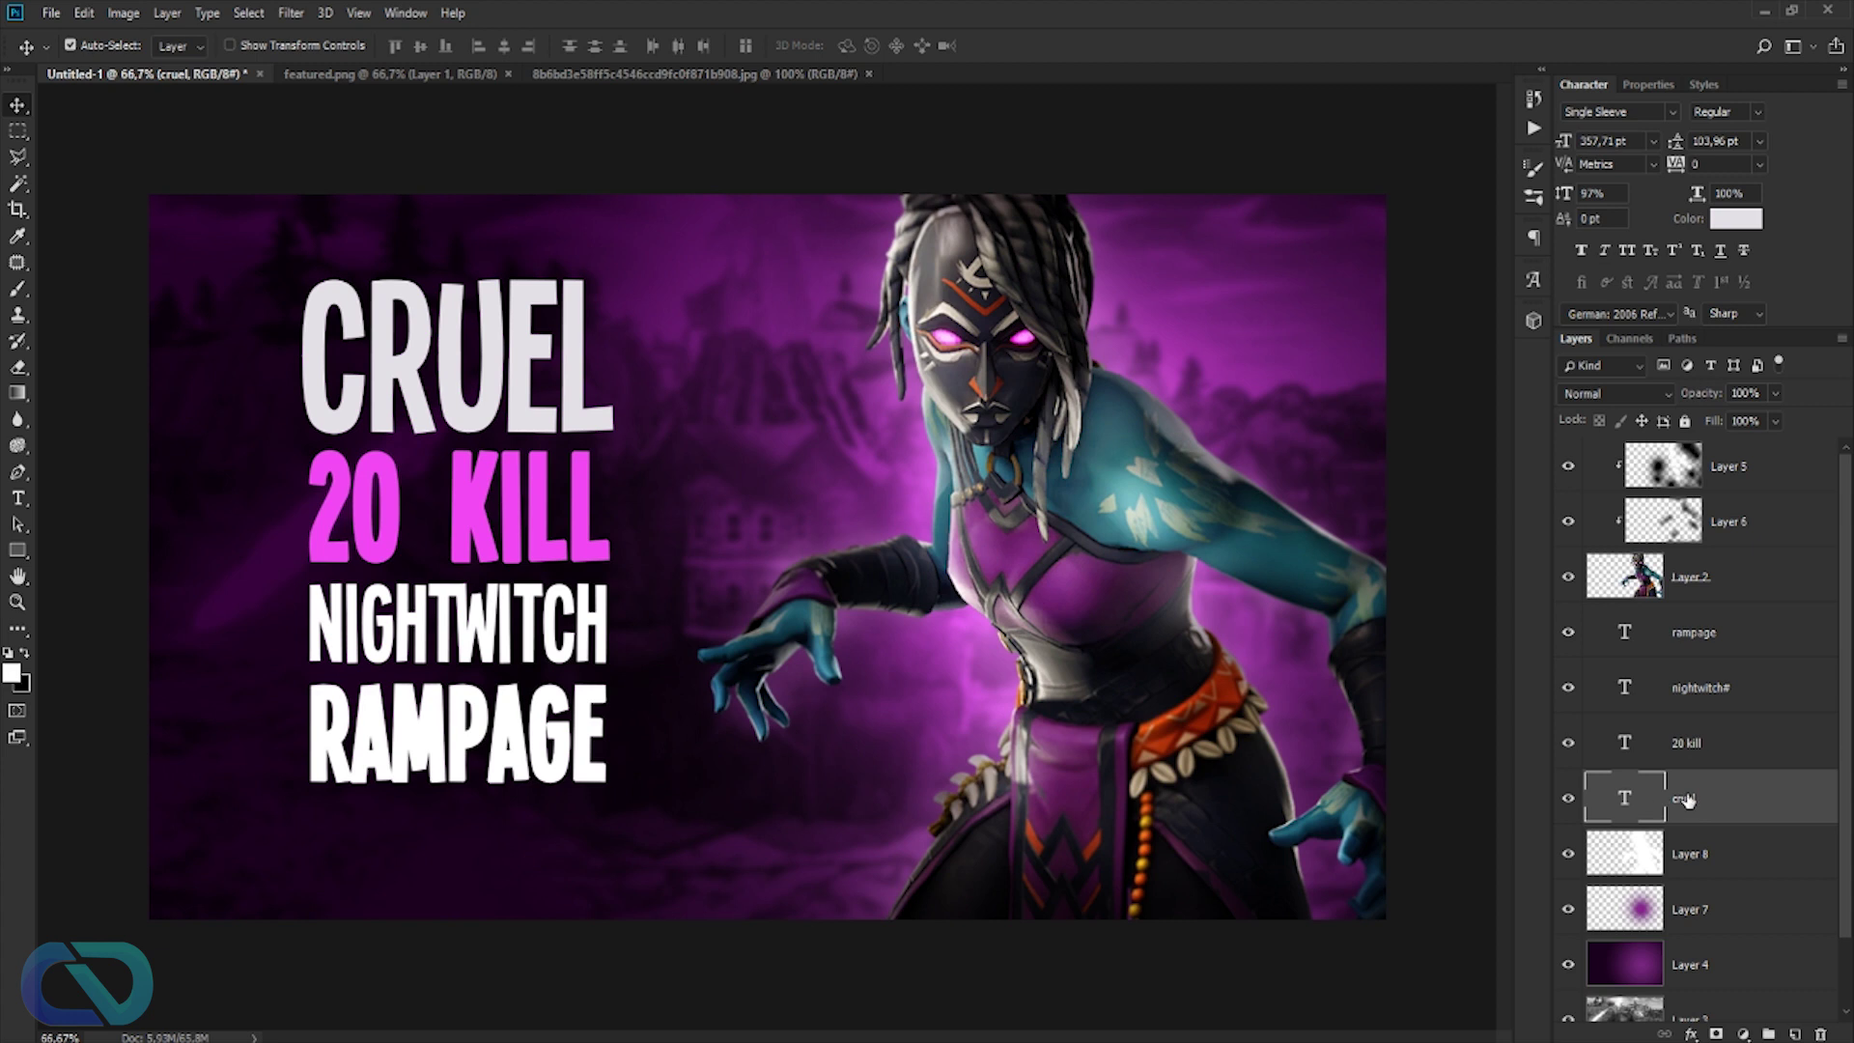
pyautogui.click(1735, 218)
pyautogui.hotkey('ctrl', 'c')
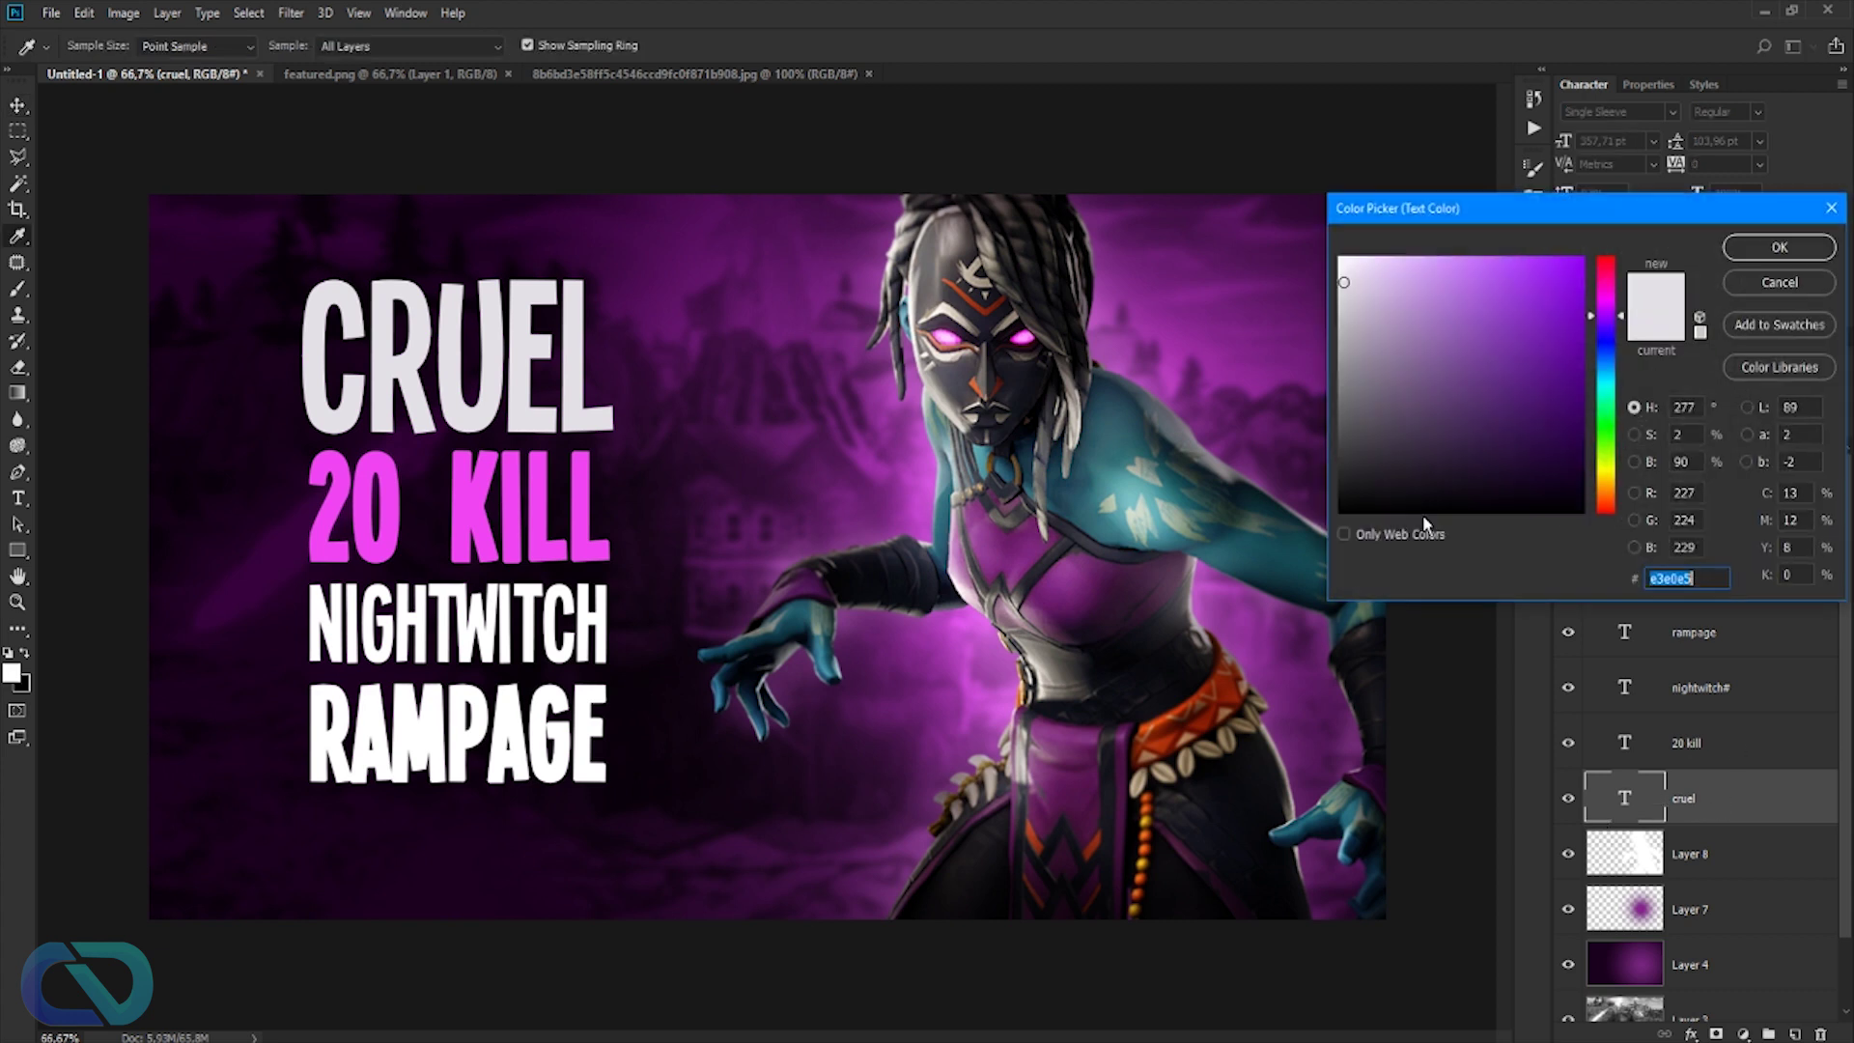
pyautogui.rightClick(1701, 577)
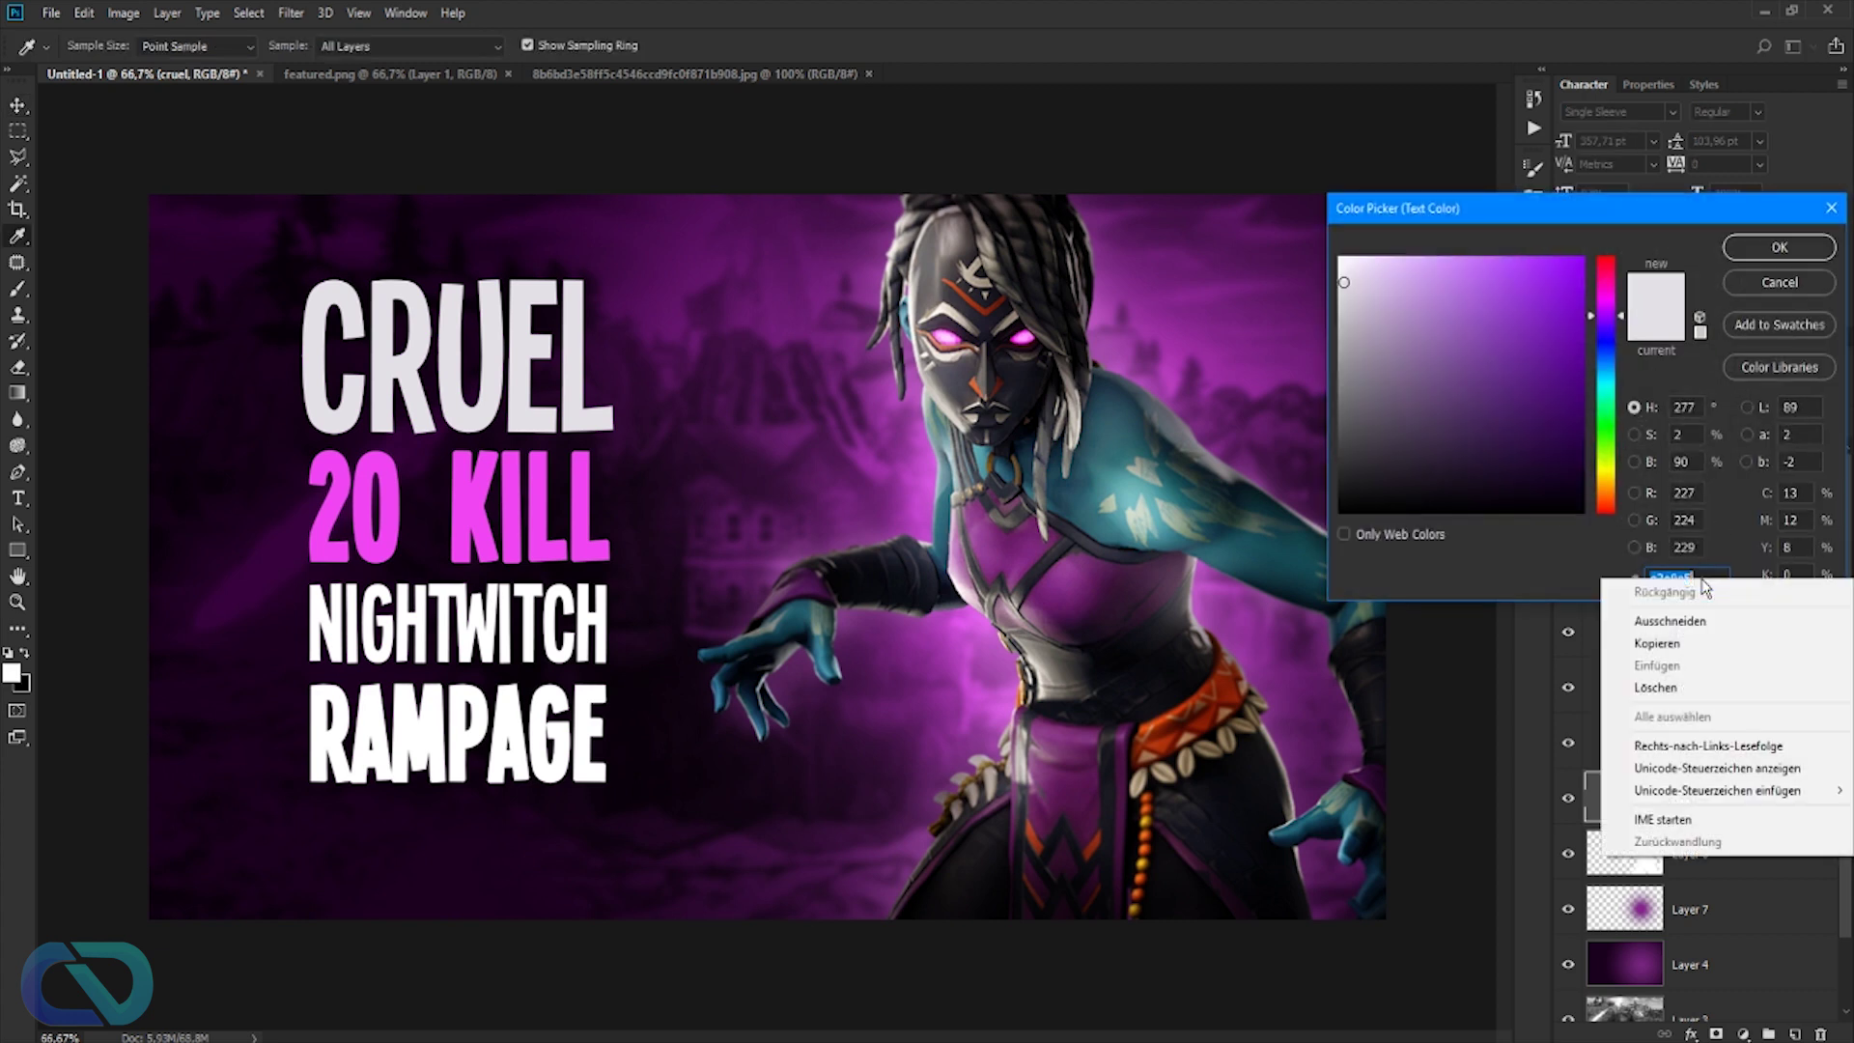
pyautogui.click(1665, 645)
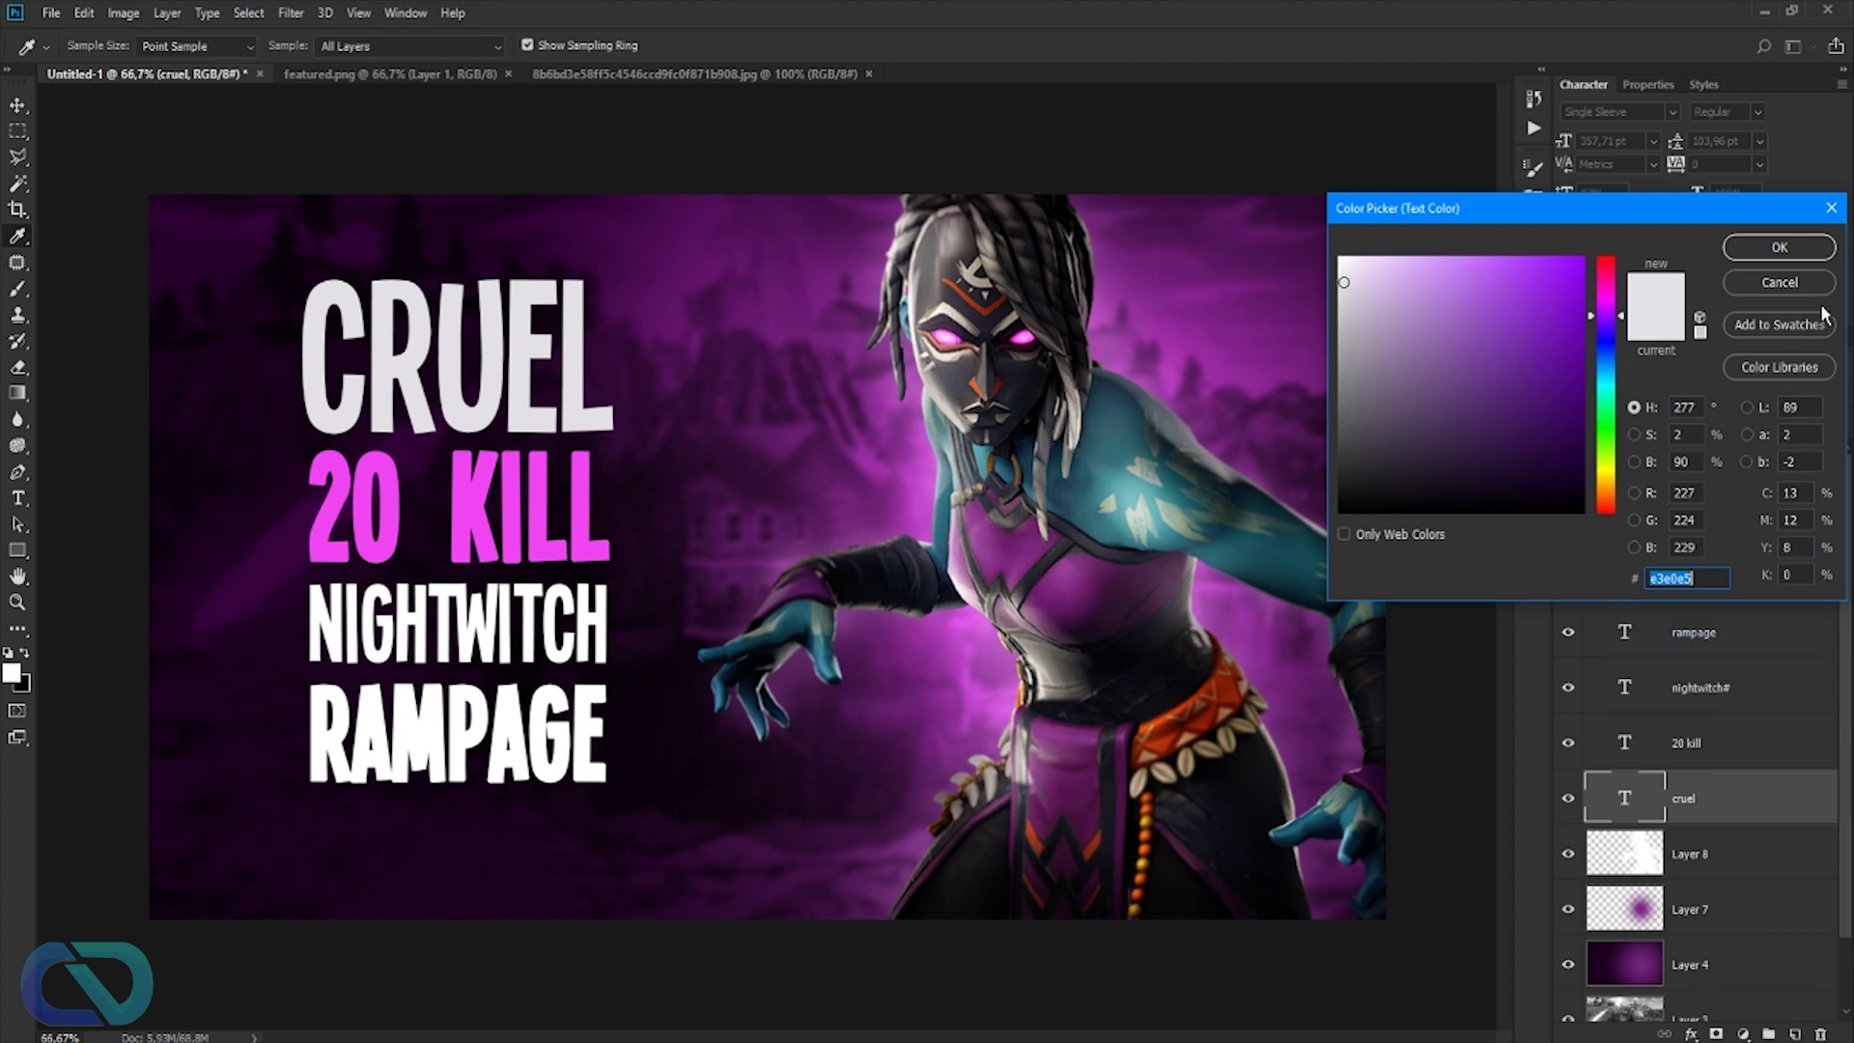
pyautogui.click(1793, 248)
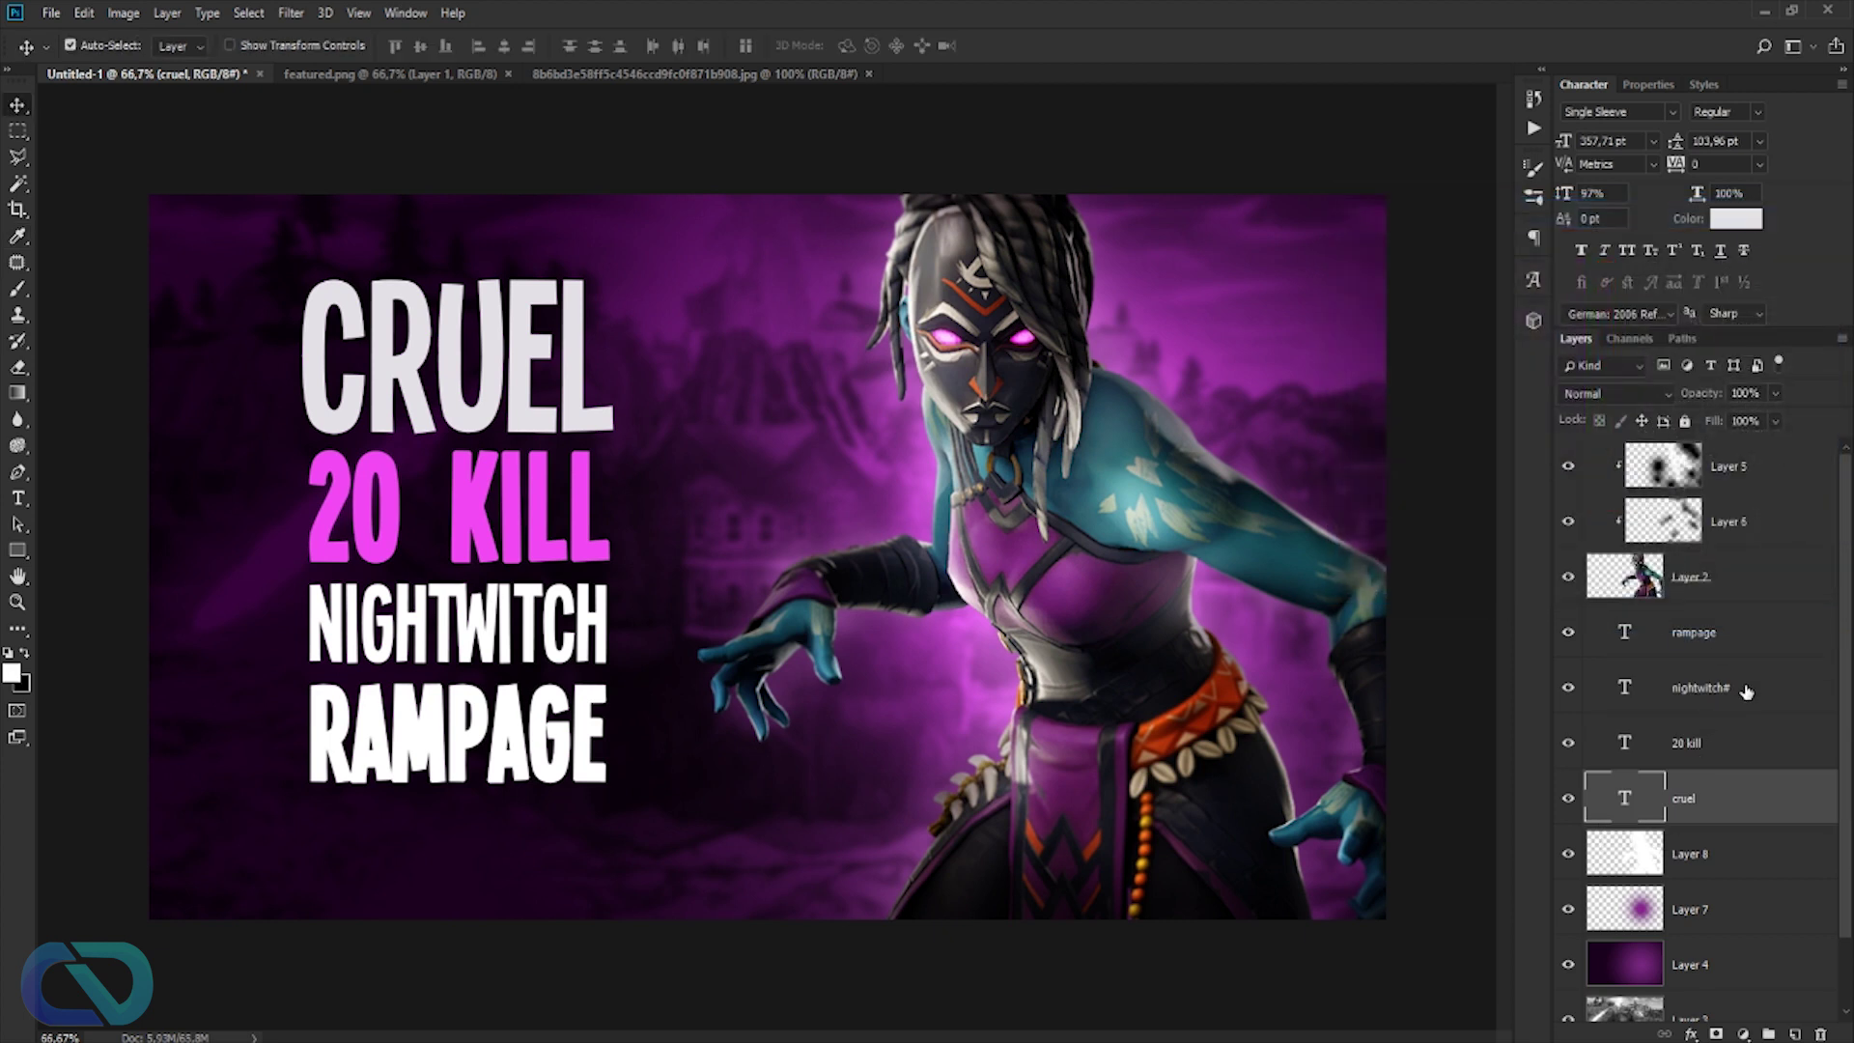
# - Set the NIGHTWITCH text colour to e3e0e5 and give RAMPAGE the bright pink of 20 KILL
pyautogui.click(1747, 693)
pyautogui.click(1745, 225)
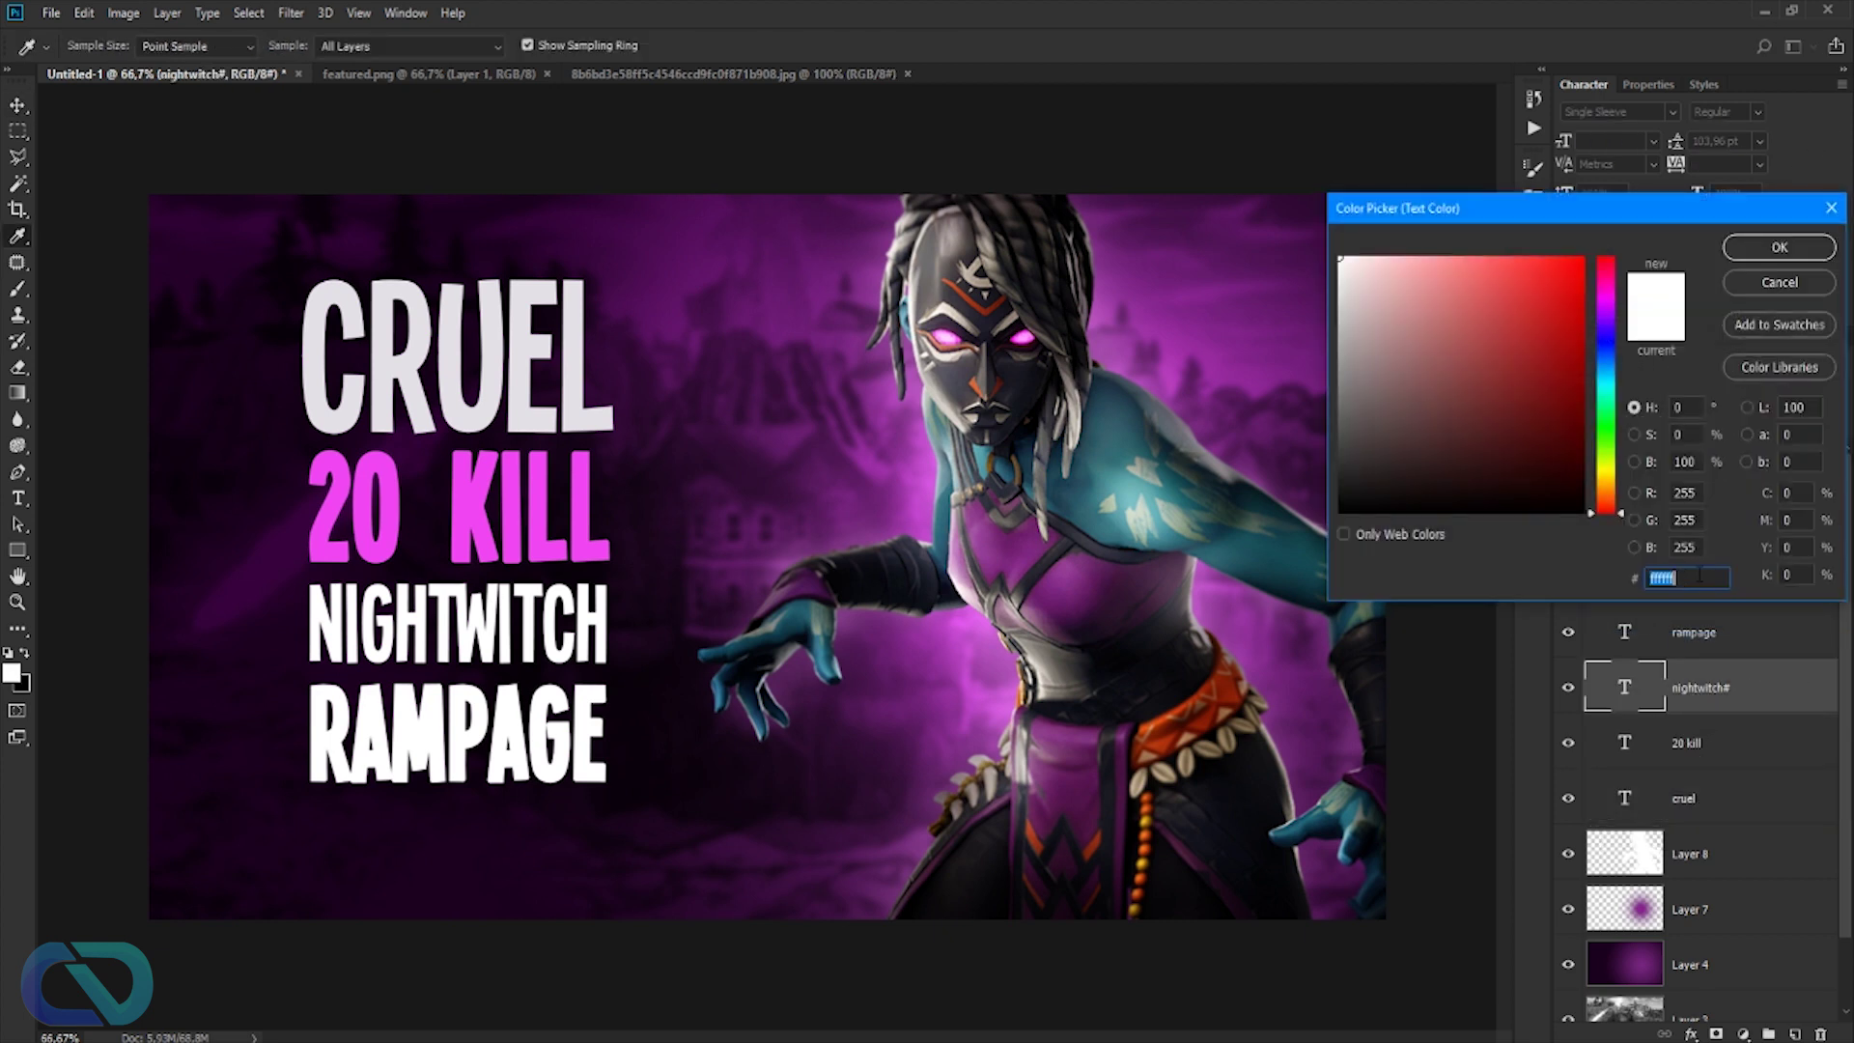
pyautogui.hotkey('ctrl', 'v')
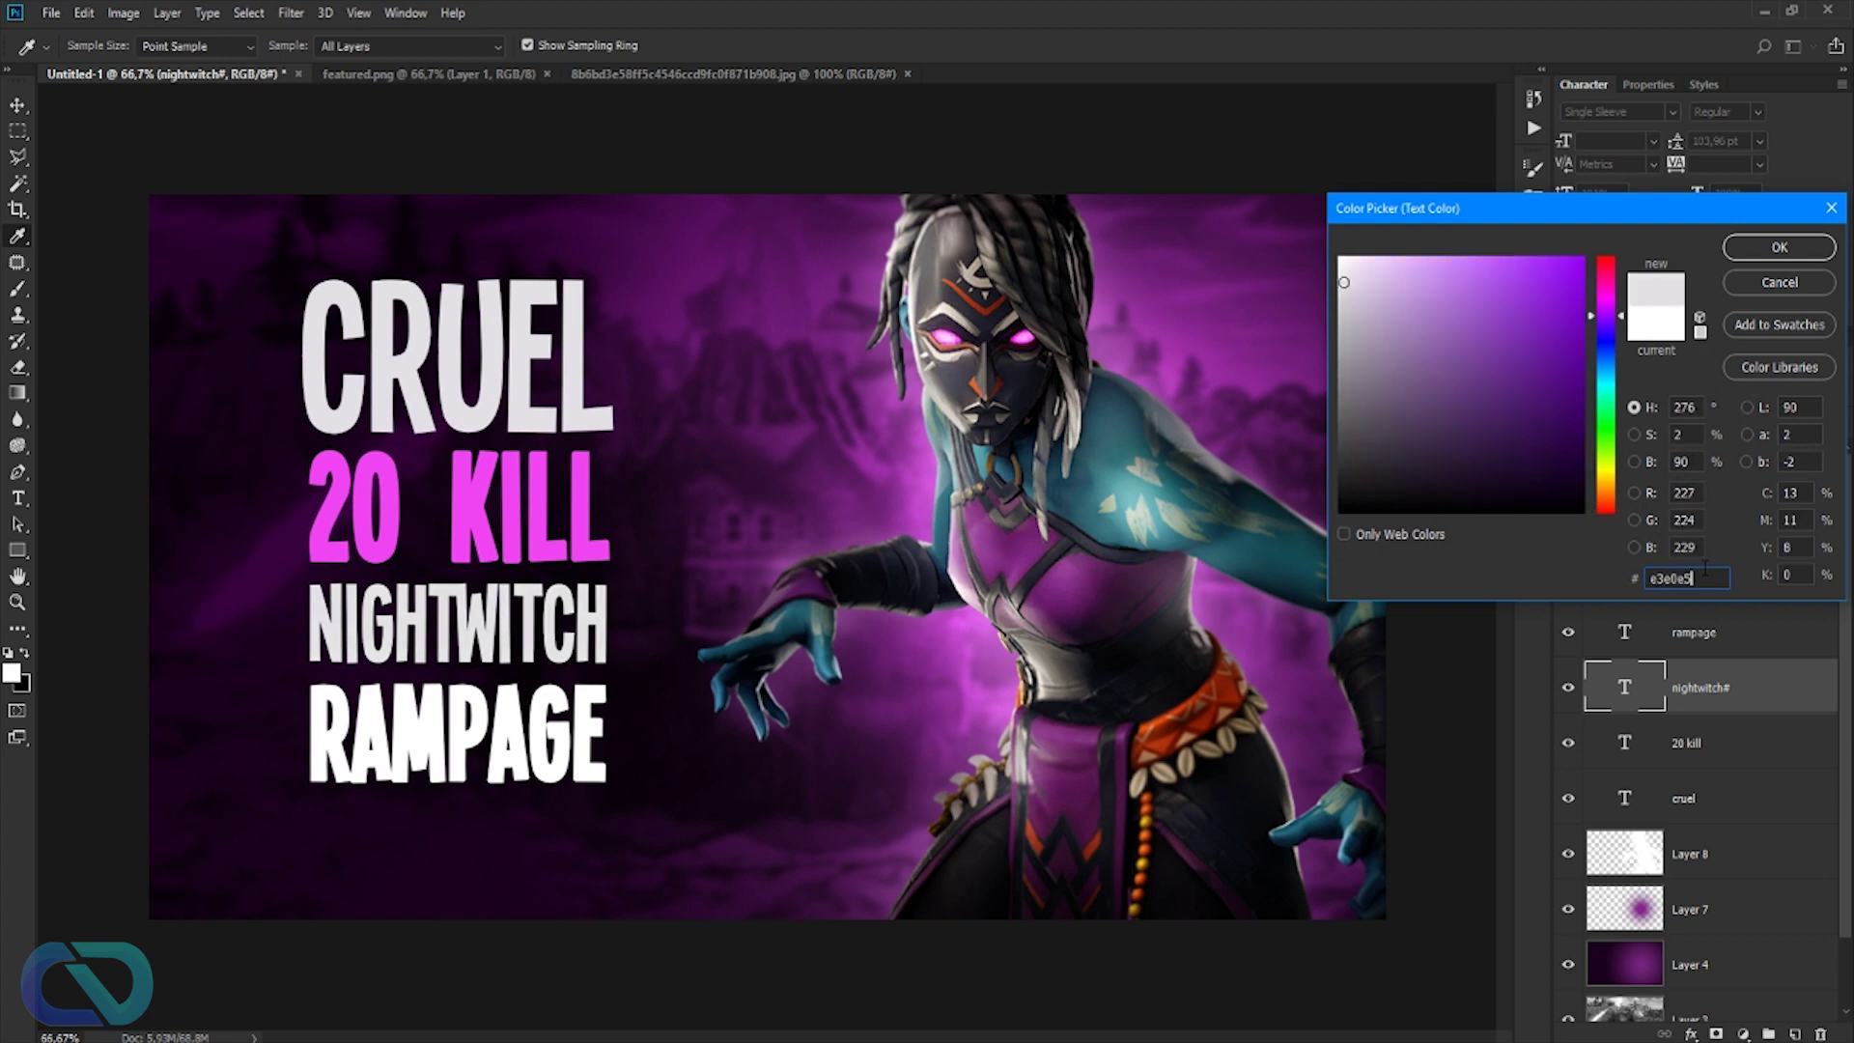
pyautogui.click(1761, 247)
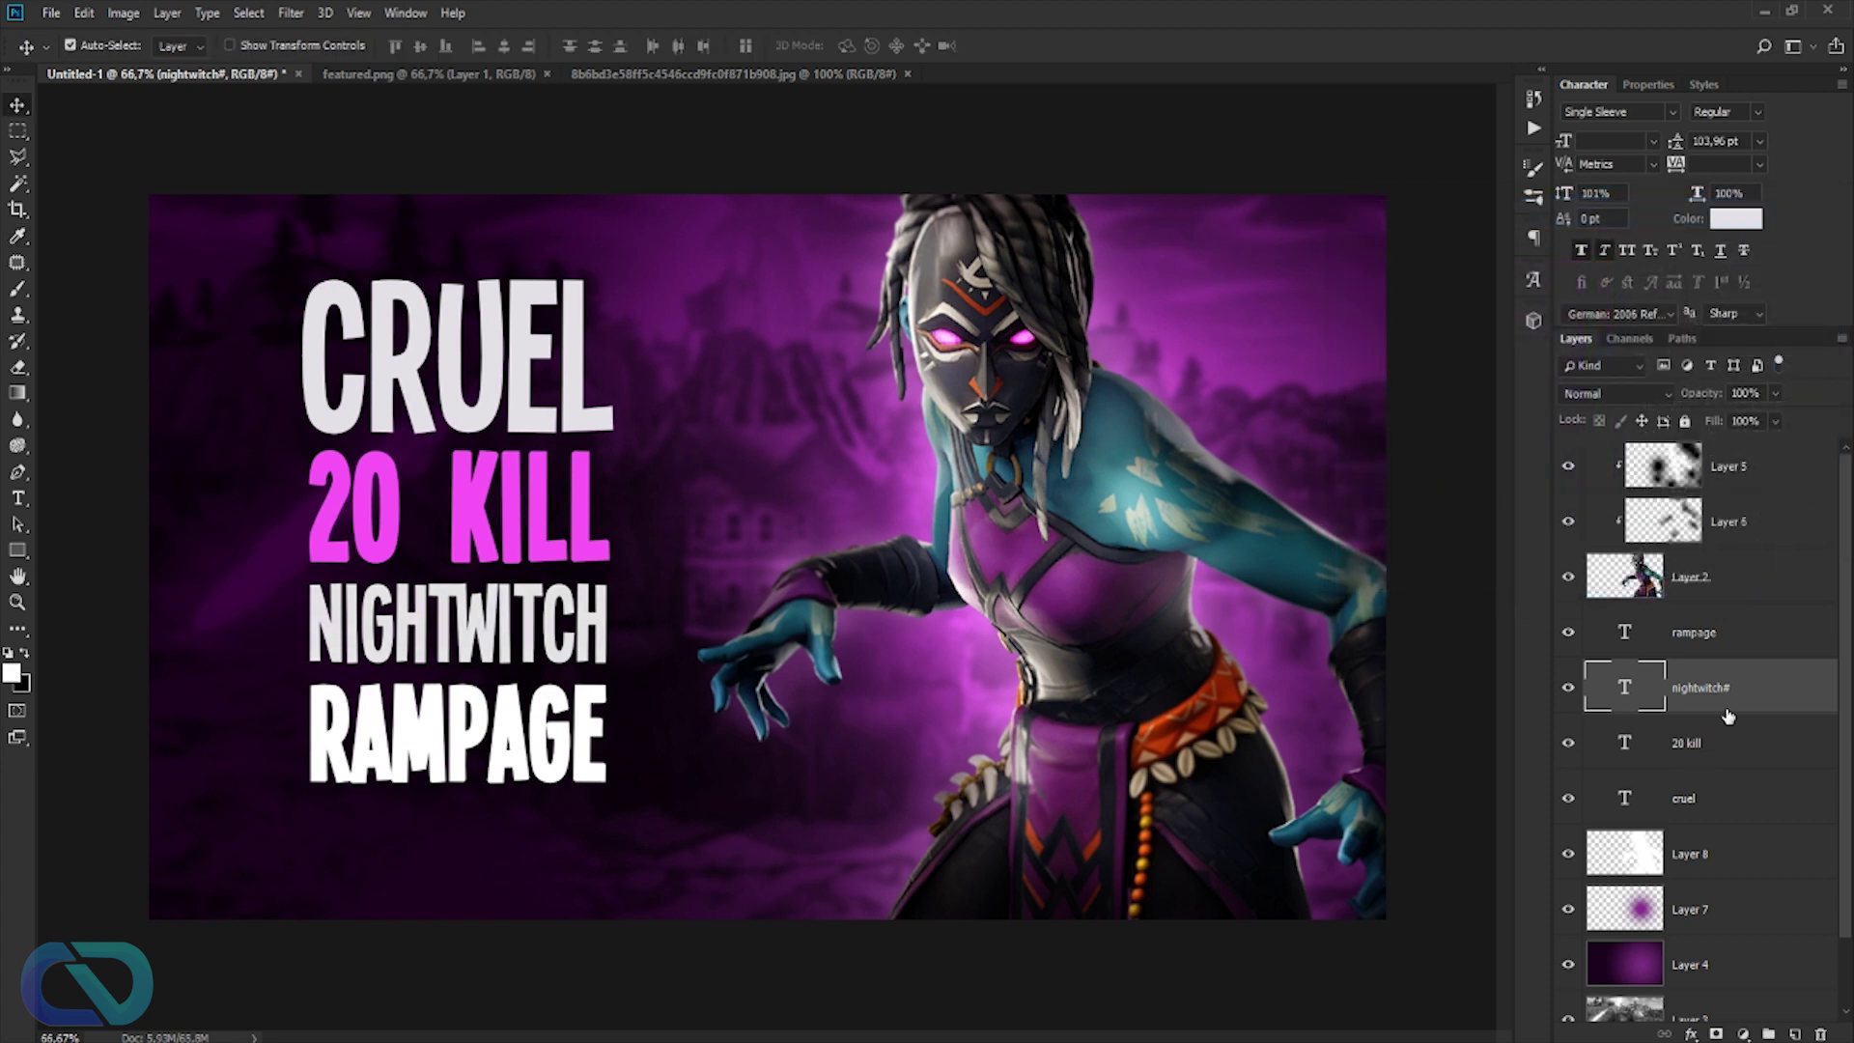
pyautogui.click(1752, 643)
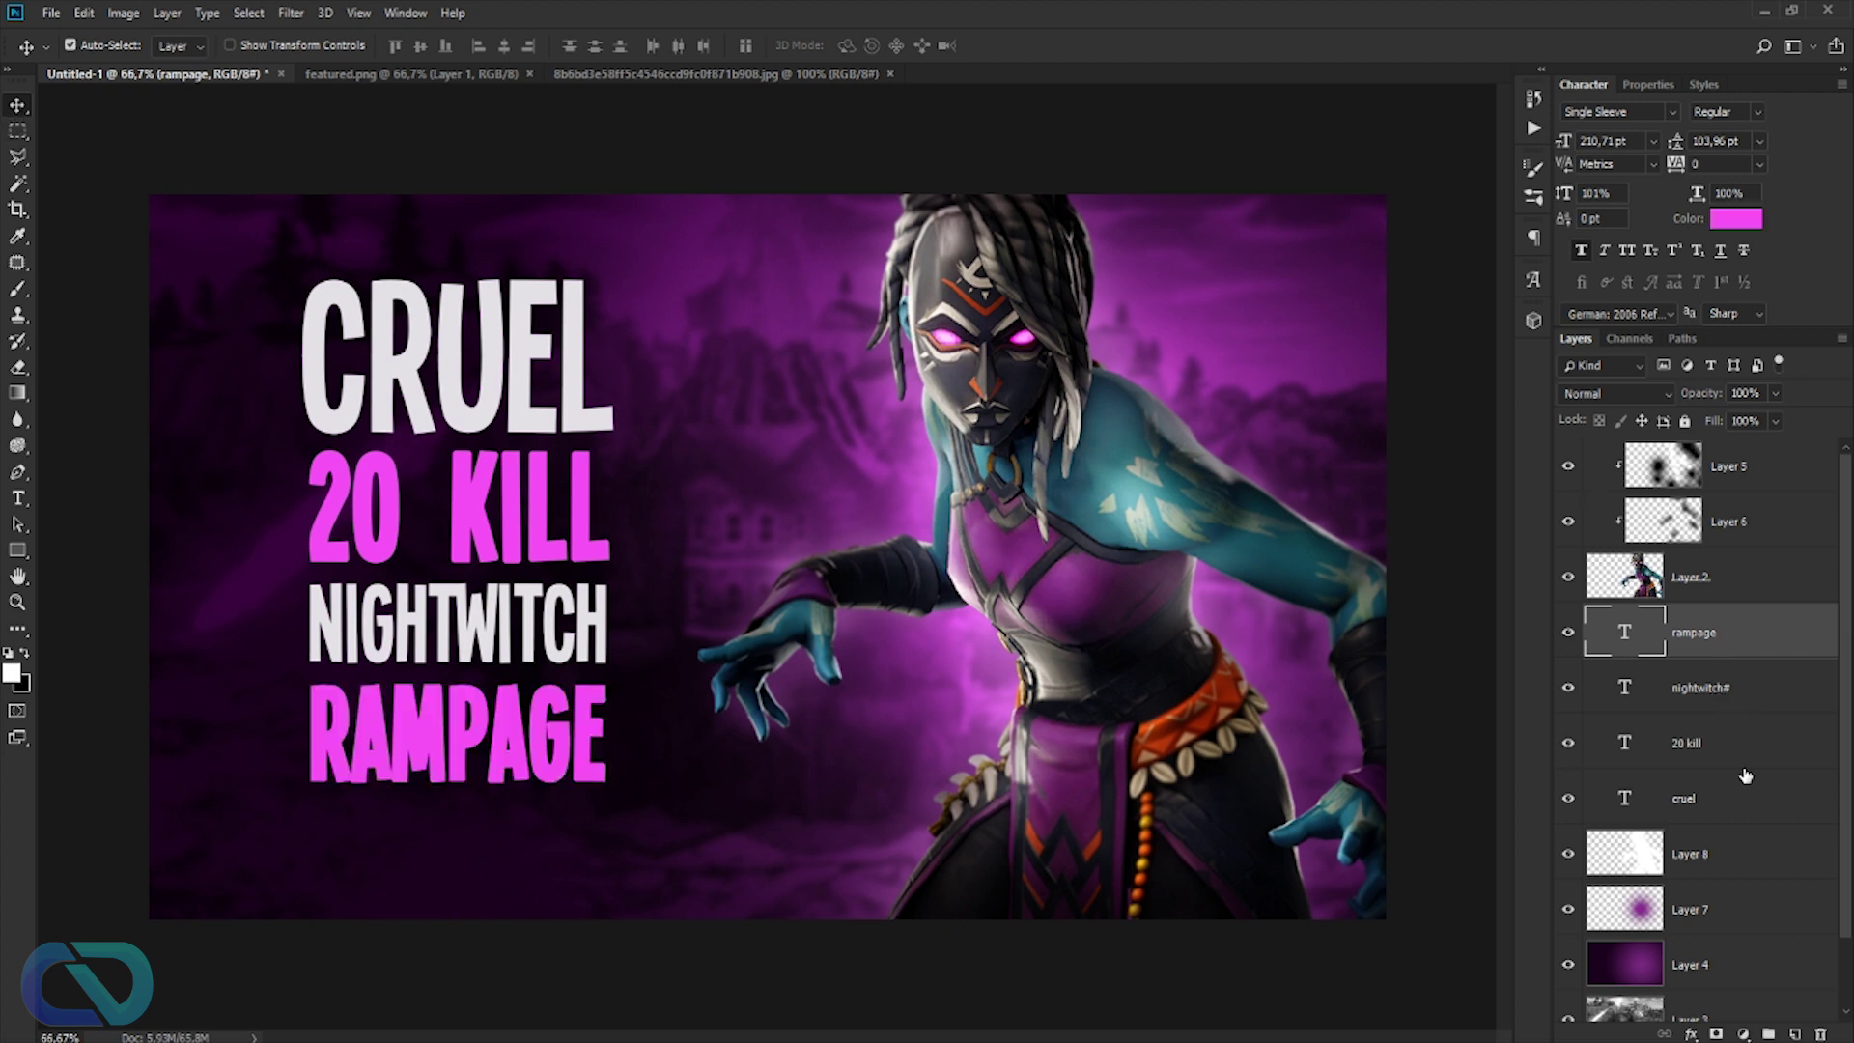
# - Enlarge, widen and tilt the four title text layers slightly clockwise beside the character, and put them in one group
pyautogui.keyDown('shift'); pyautogui.click(1724, 802); pyautogui.keyUp('shift')
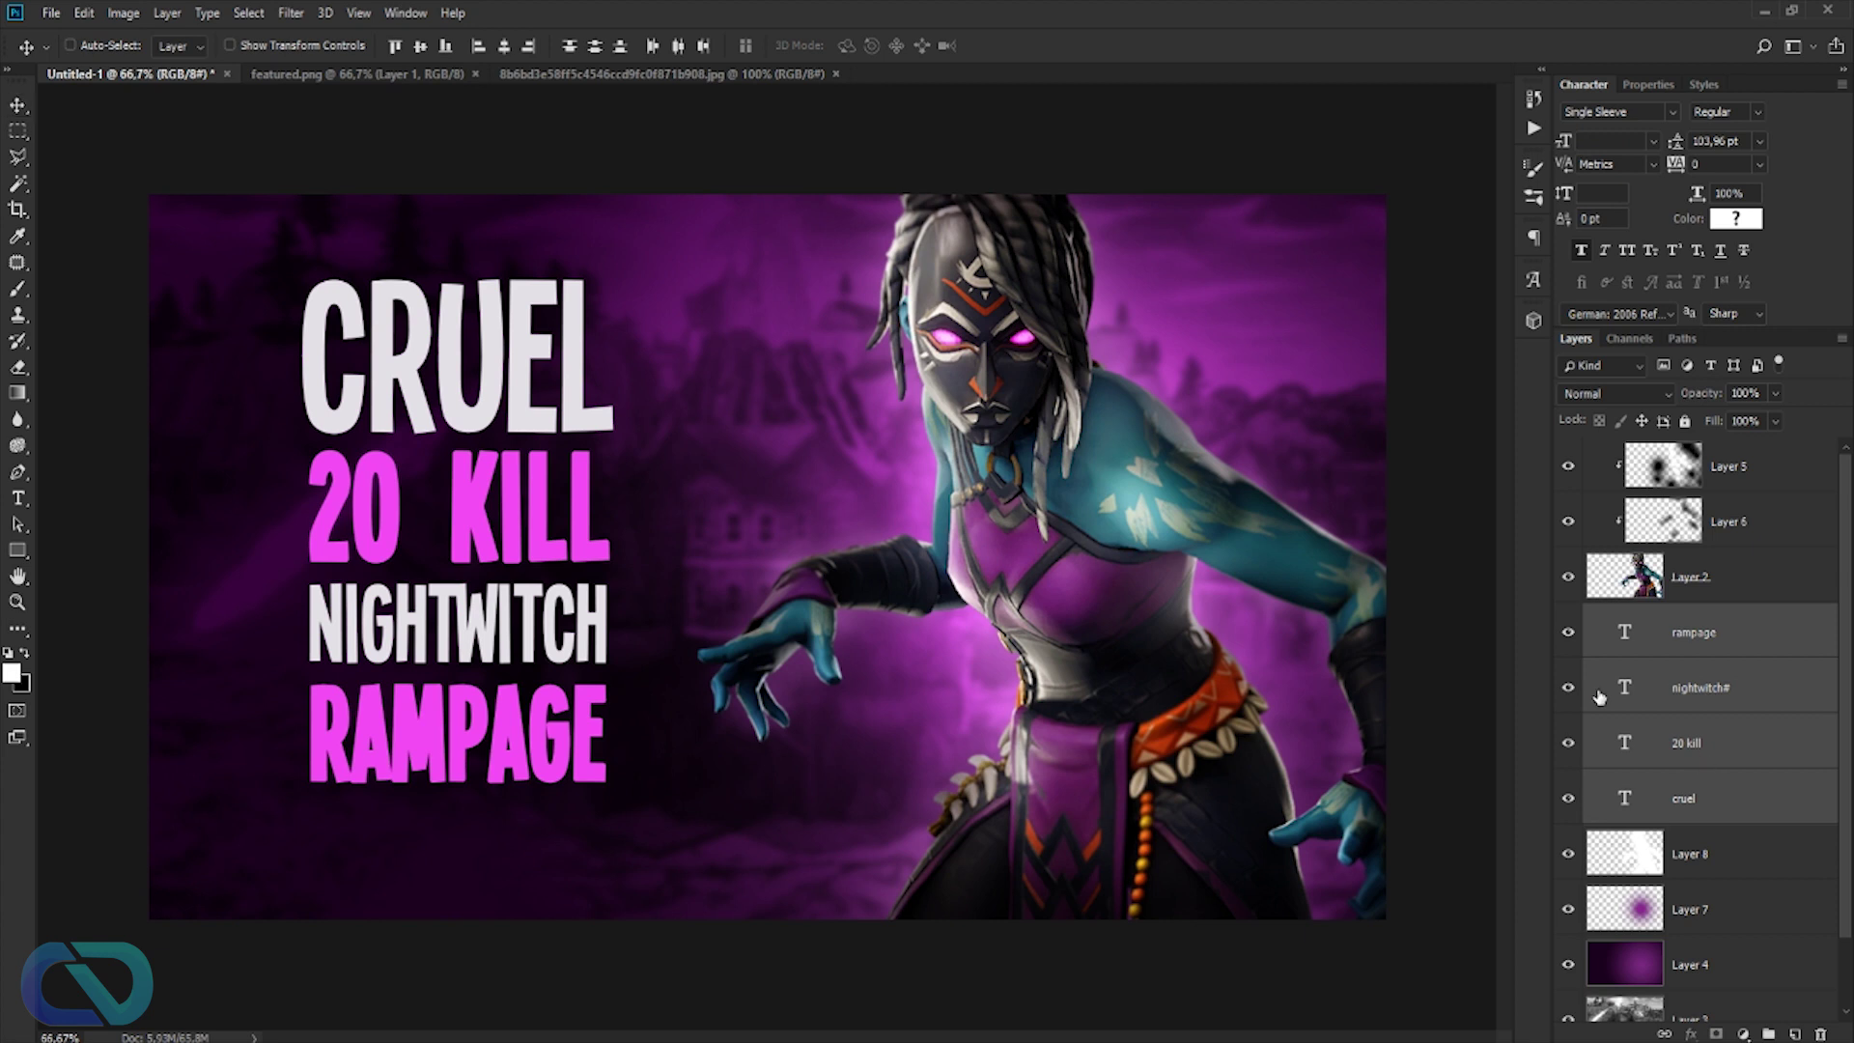
pyautogui.hotkey('ctrl', 't')
pyautogui.moveTo(981, 273); pyautogui.dragTo(1007, 282)
pyautogui.moveTo(703, 339); pyautogui.dragTo(712, 355)
pyautogui.moveTo(646, 637); pyautogui.dragTo(570, 589)
pyautogui.press('Return')
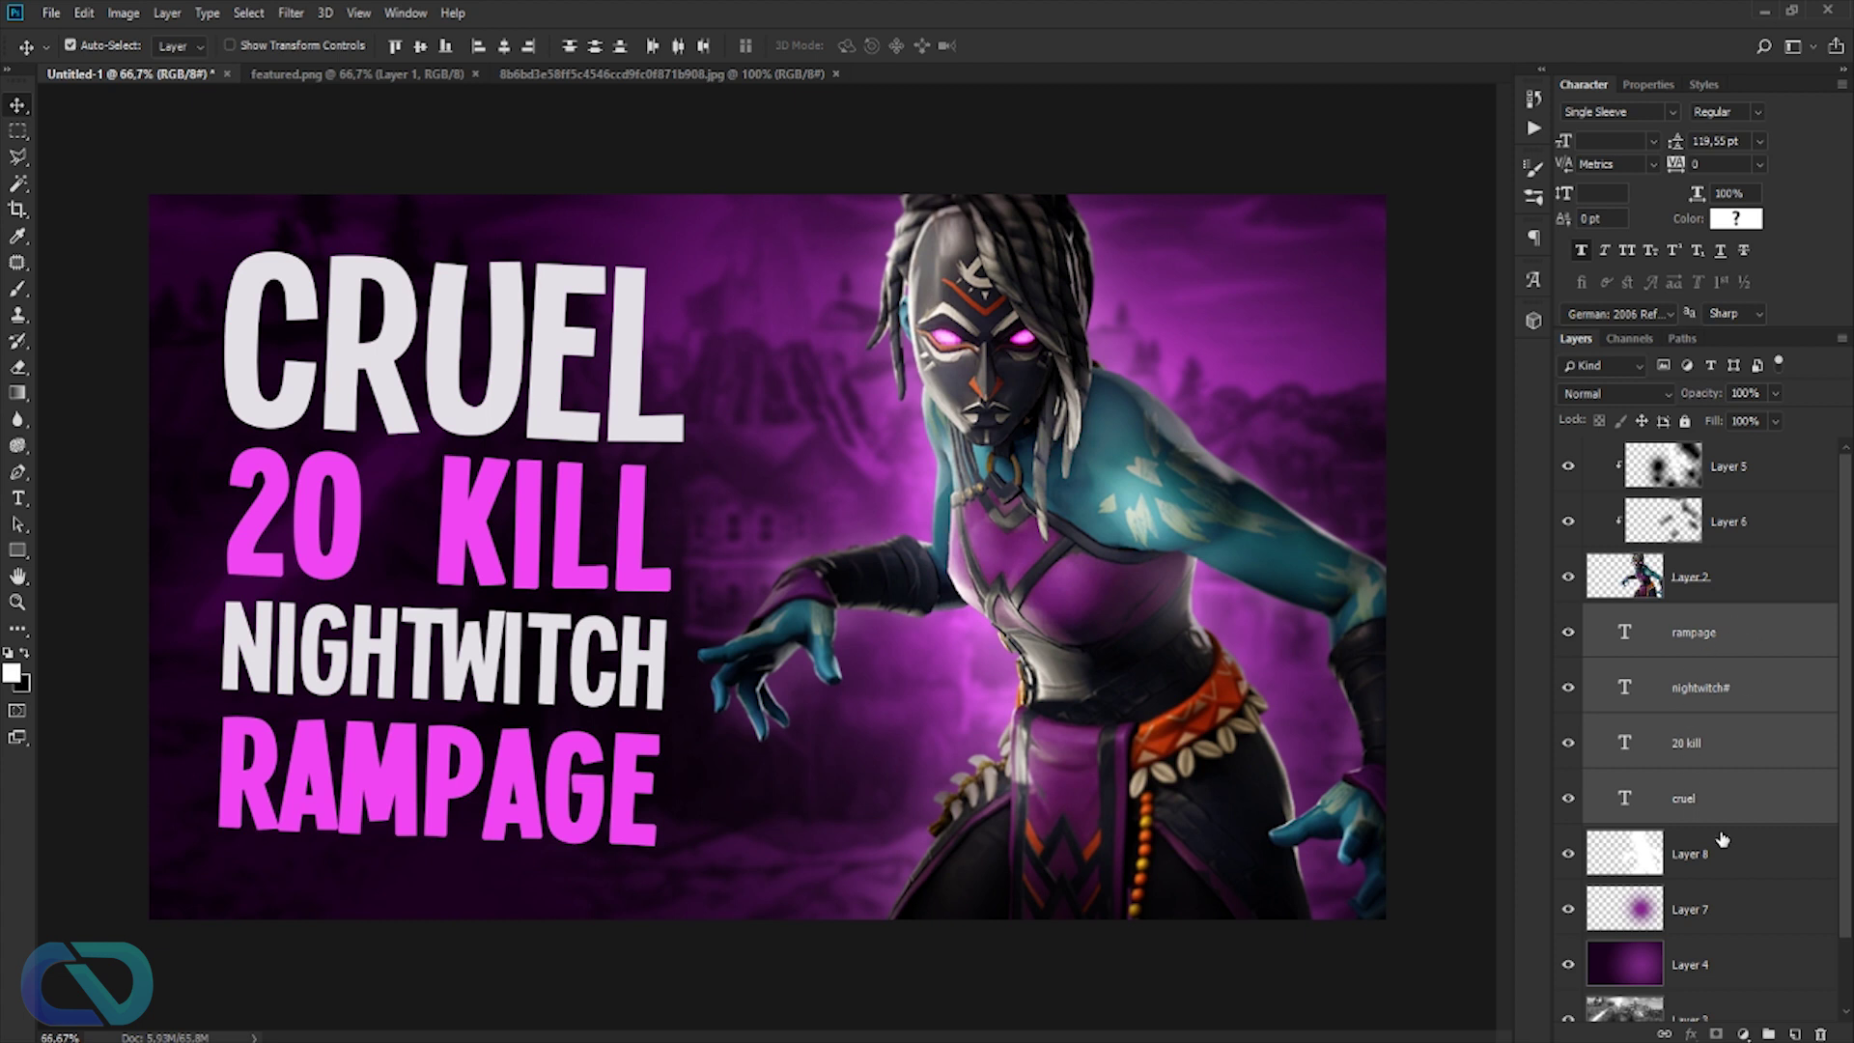
pyautogui.click(1768, 1033)
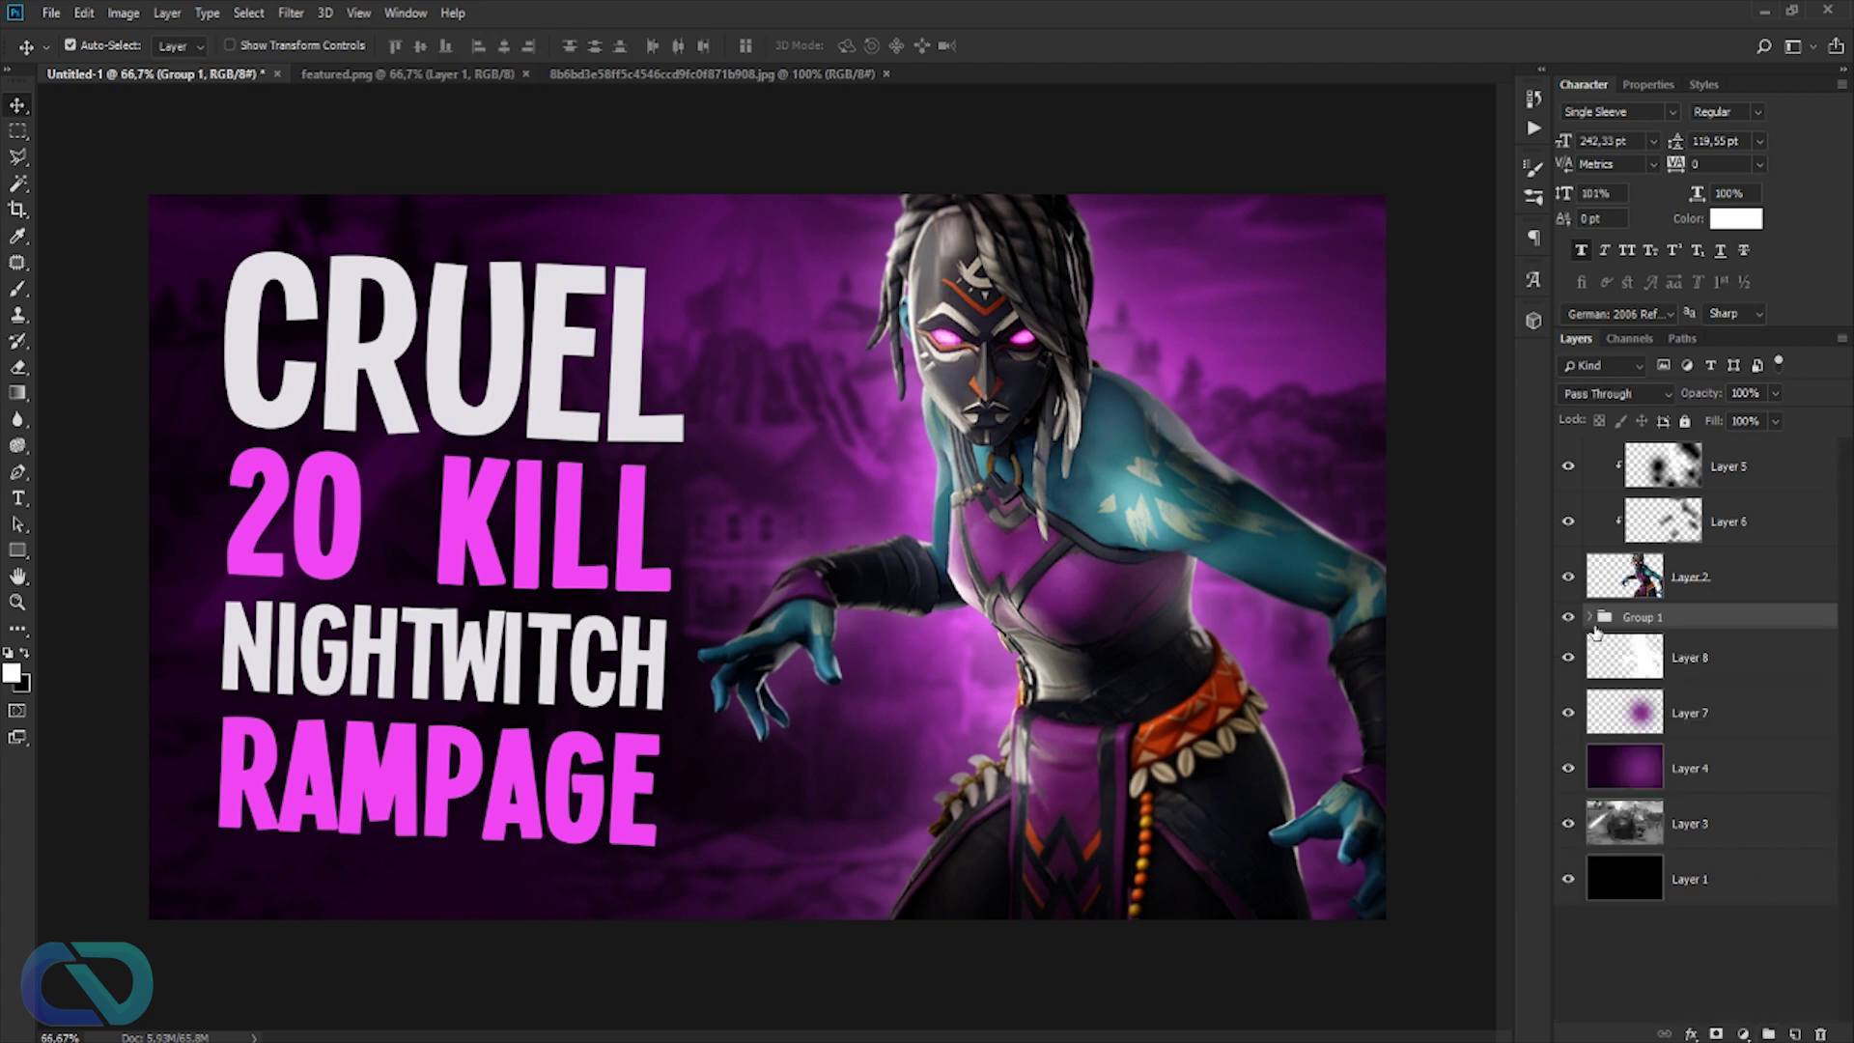
pyautogui.click(1589, 616)
pyautogui.click(1589, 618)
# - Add a Bevel & Emboss effect to the title group with a size of 5 px and a depth of 1000%
pyautogui.keyDown('ctrl'); pyautogui.click(1680, 622); pyautogui.keyUp('ctrl')
pyautogui.doubleClick(1688, 620)
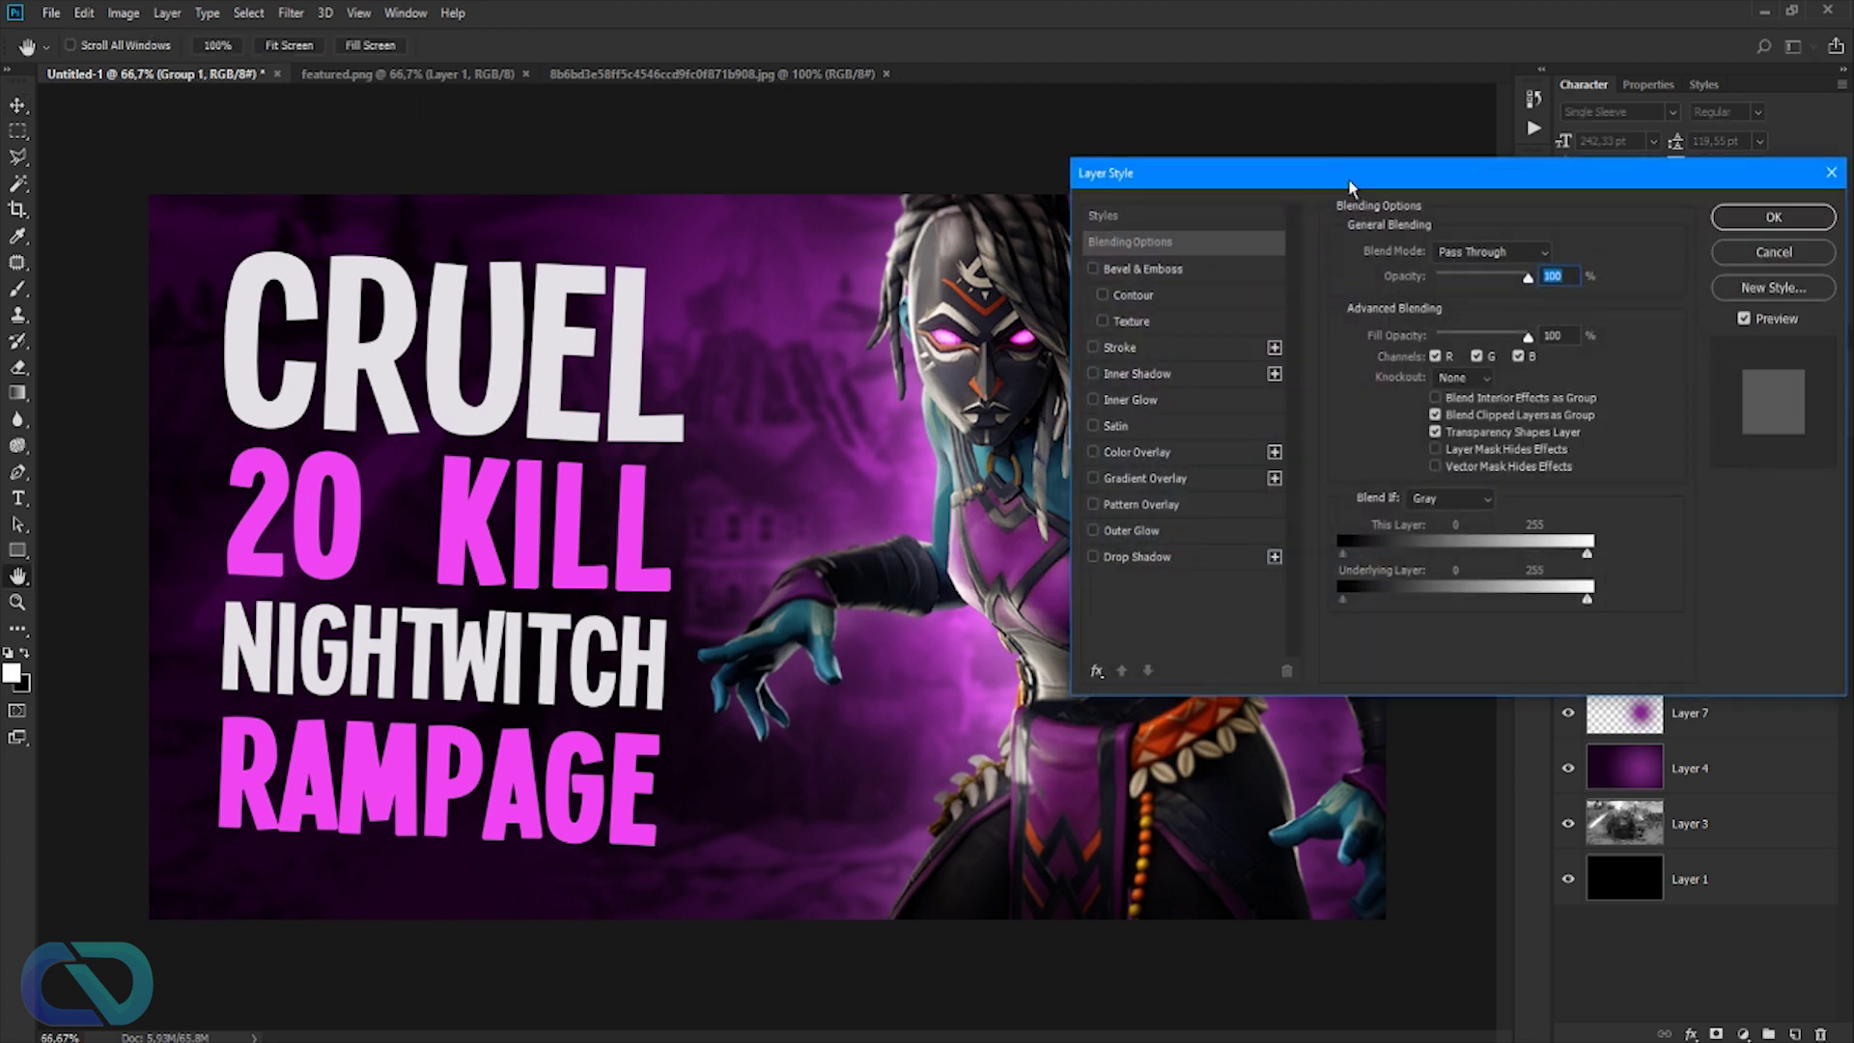
pyautogui.moveTo(1350, 172); pyautogui.dragTo(1263, 309)
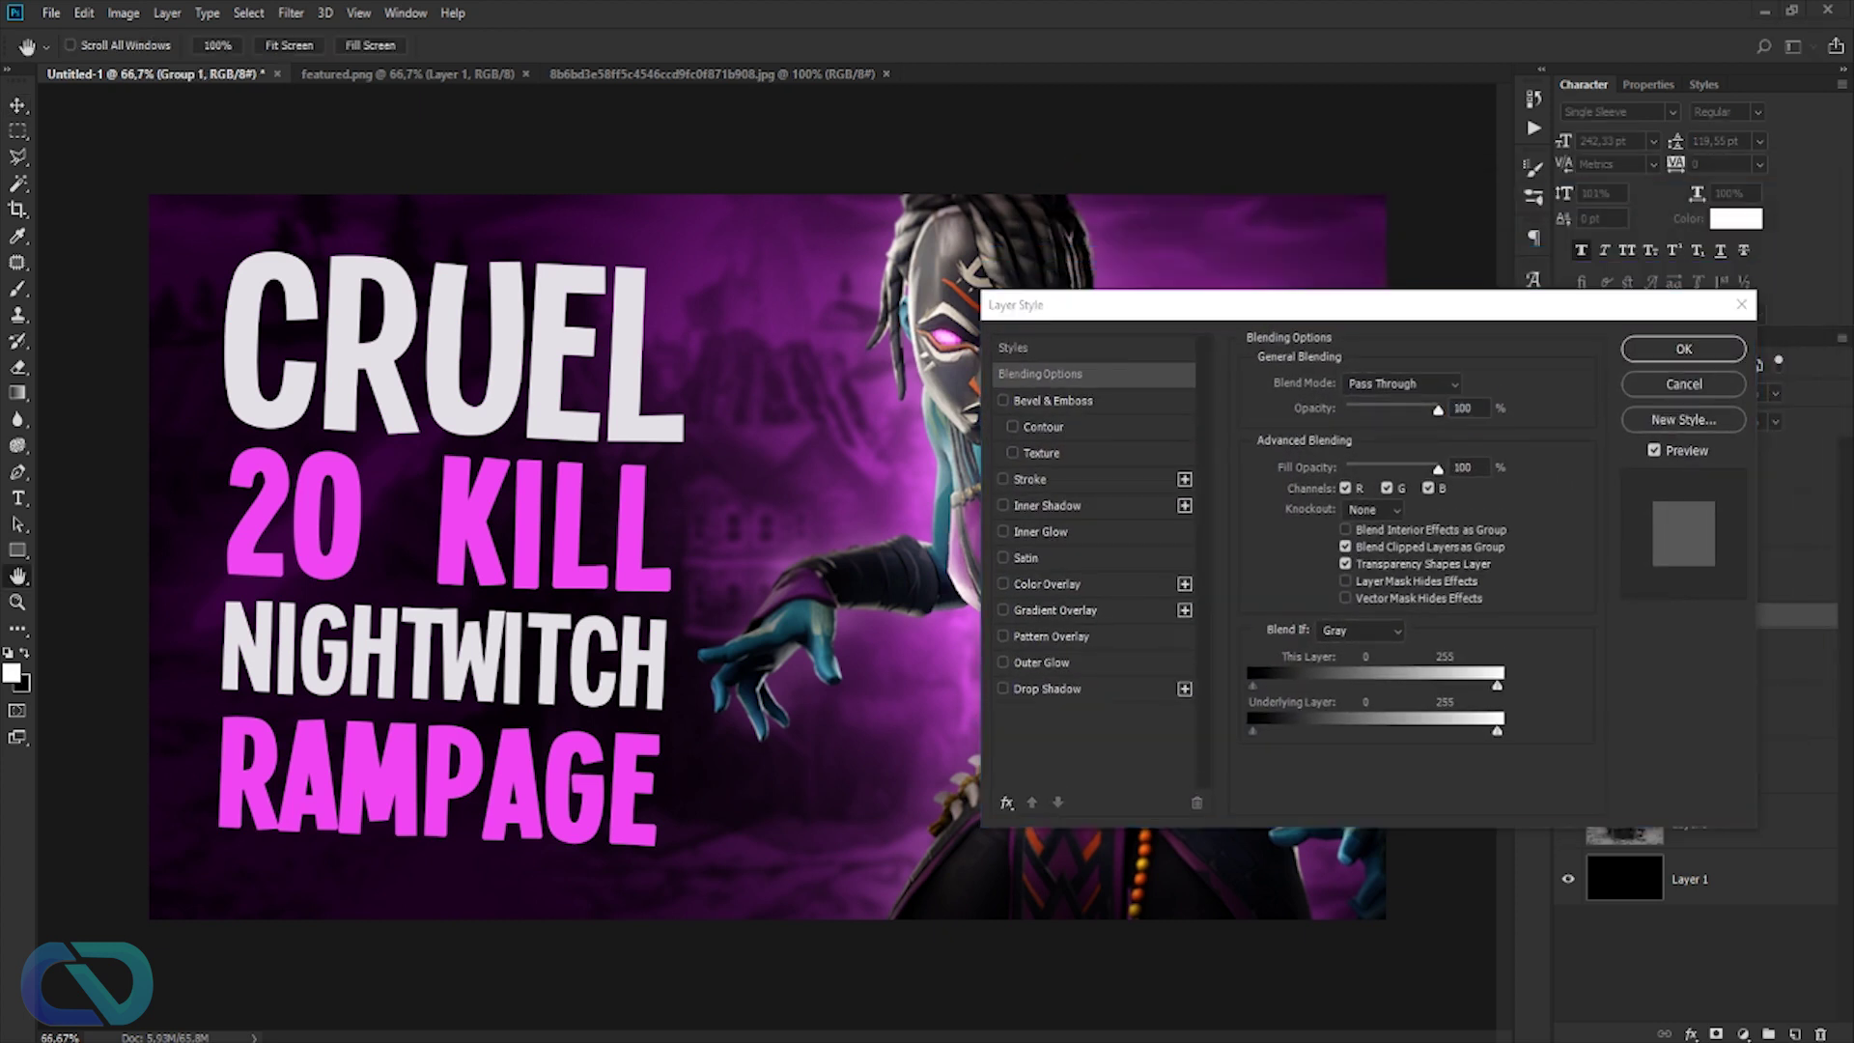
pyautogui.click(1003, 400)
pyautogui.click(1089, 400)
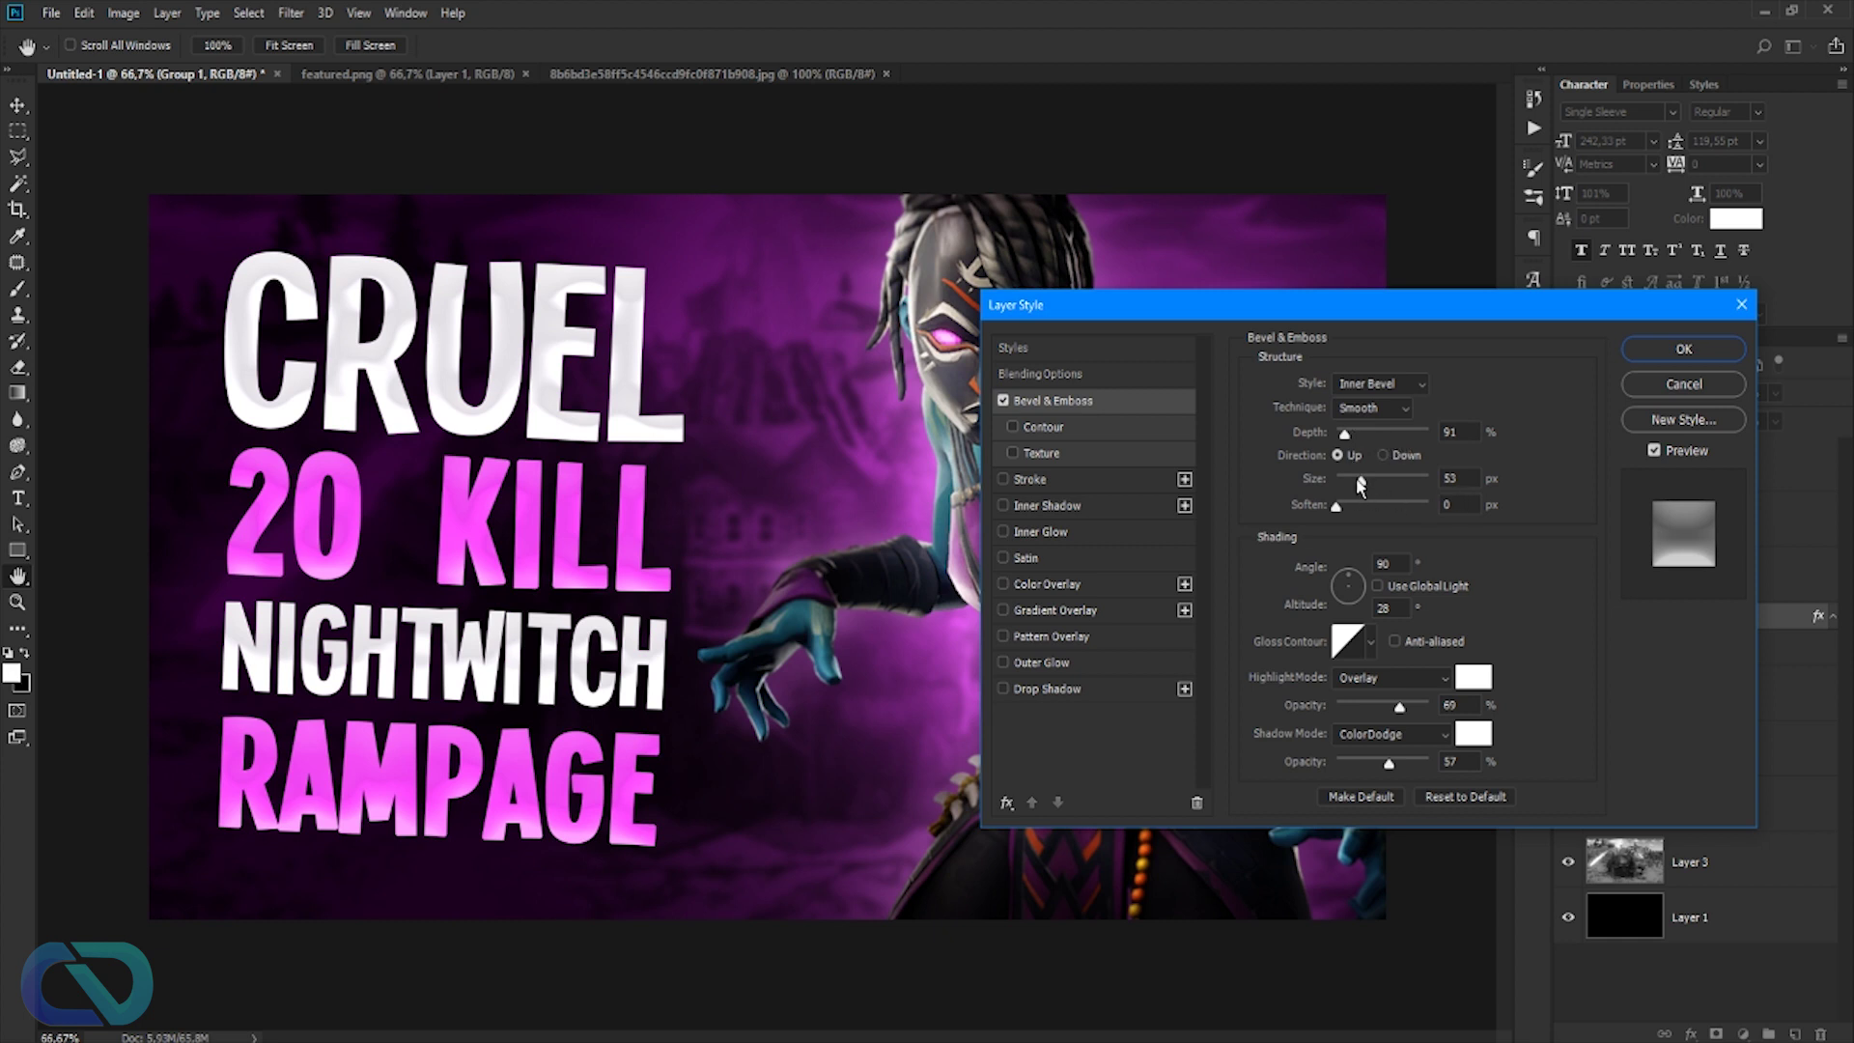
pyautogui.click(1467, 480)
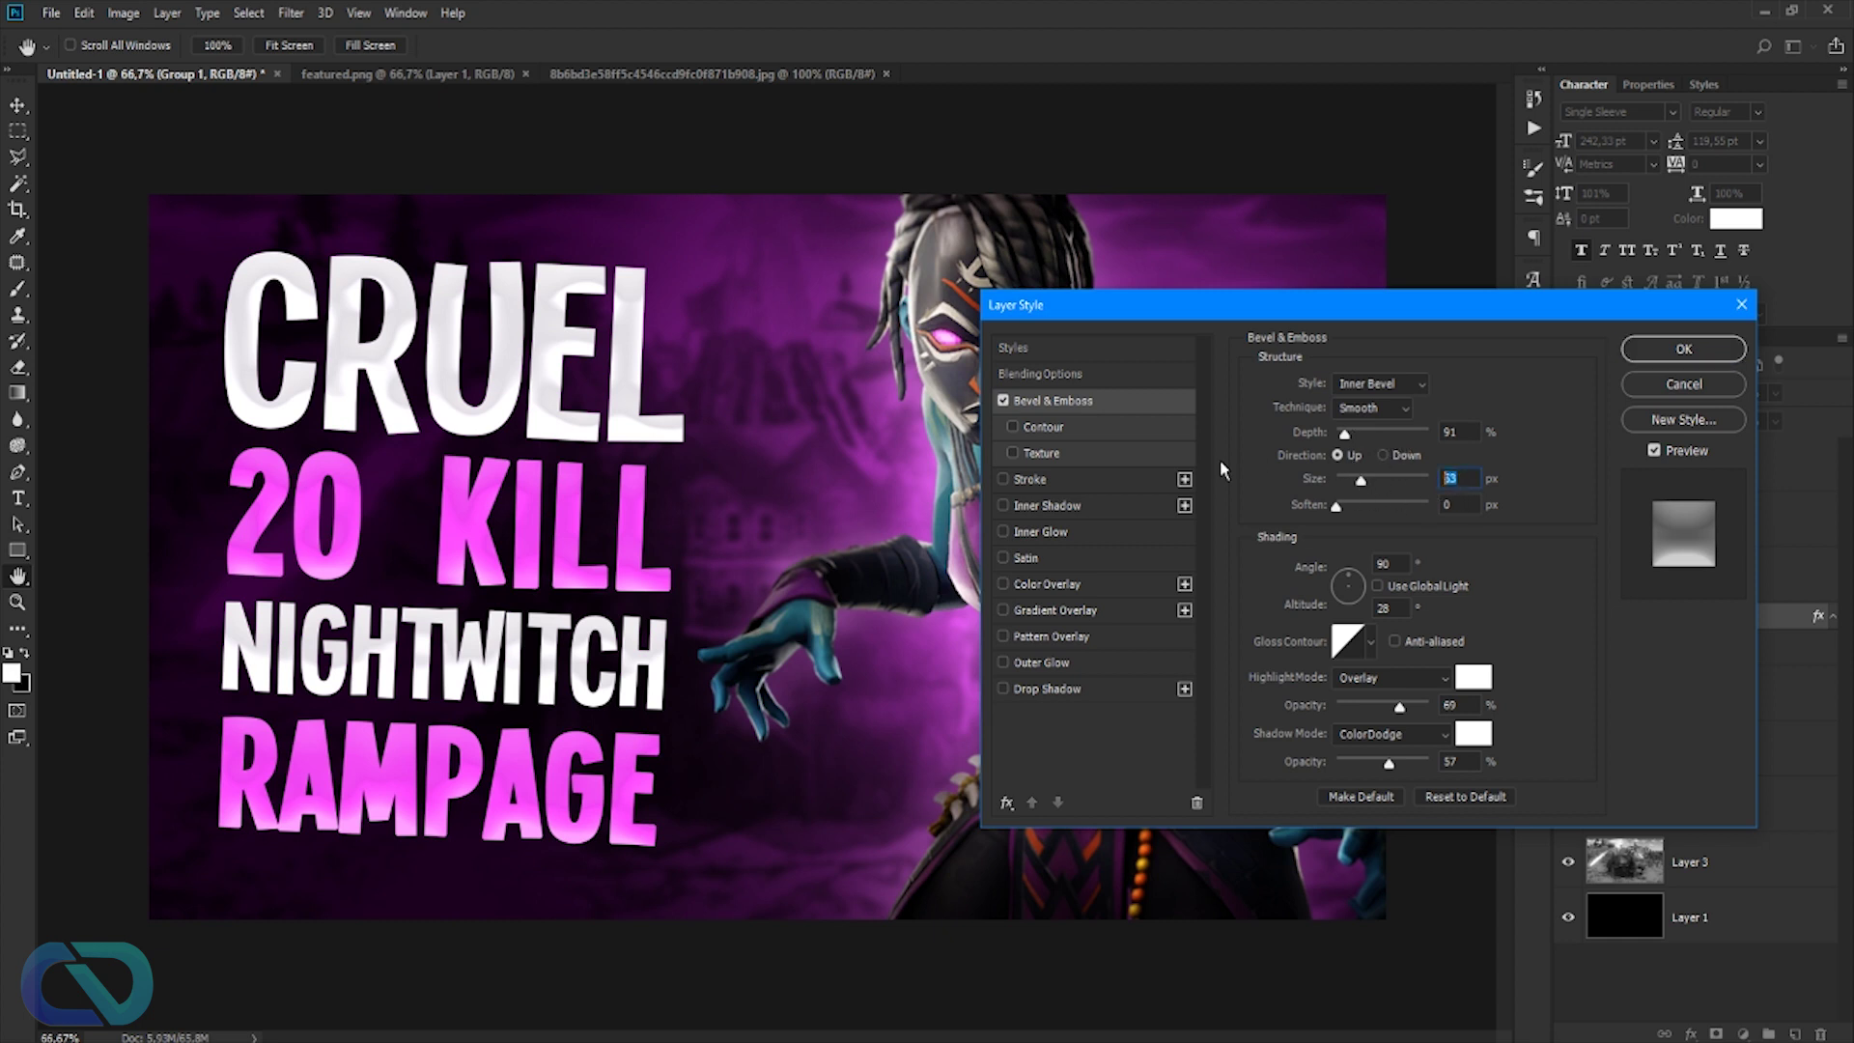
pyautogui.write('5')
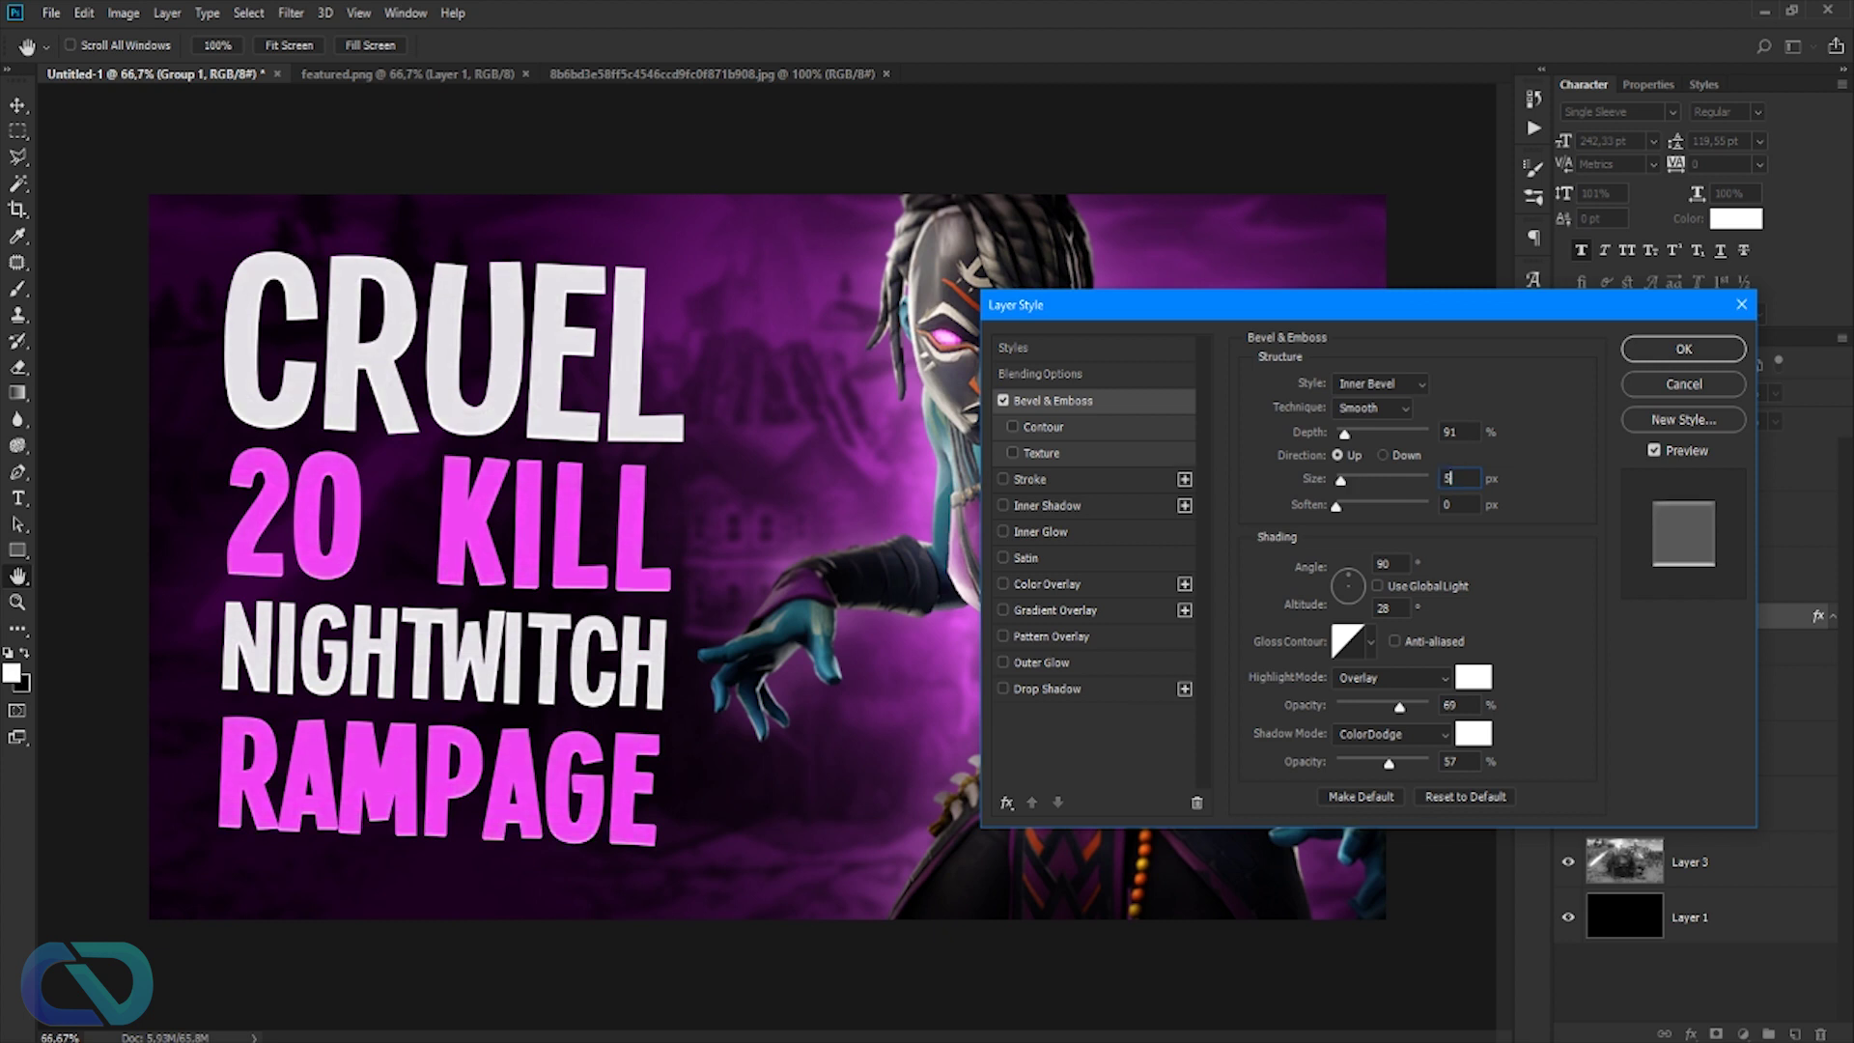
pyautogui.moveTo(1344, 433); pyautogui.dragTo(1484, 452)
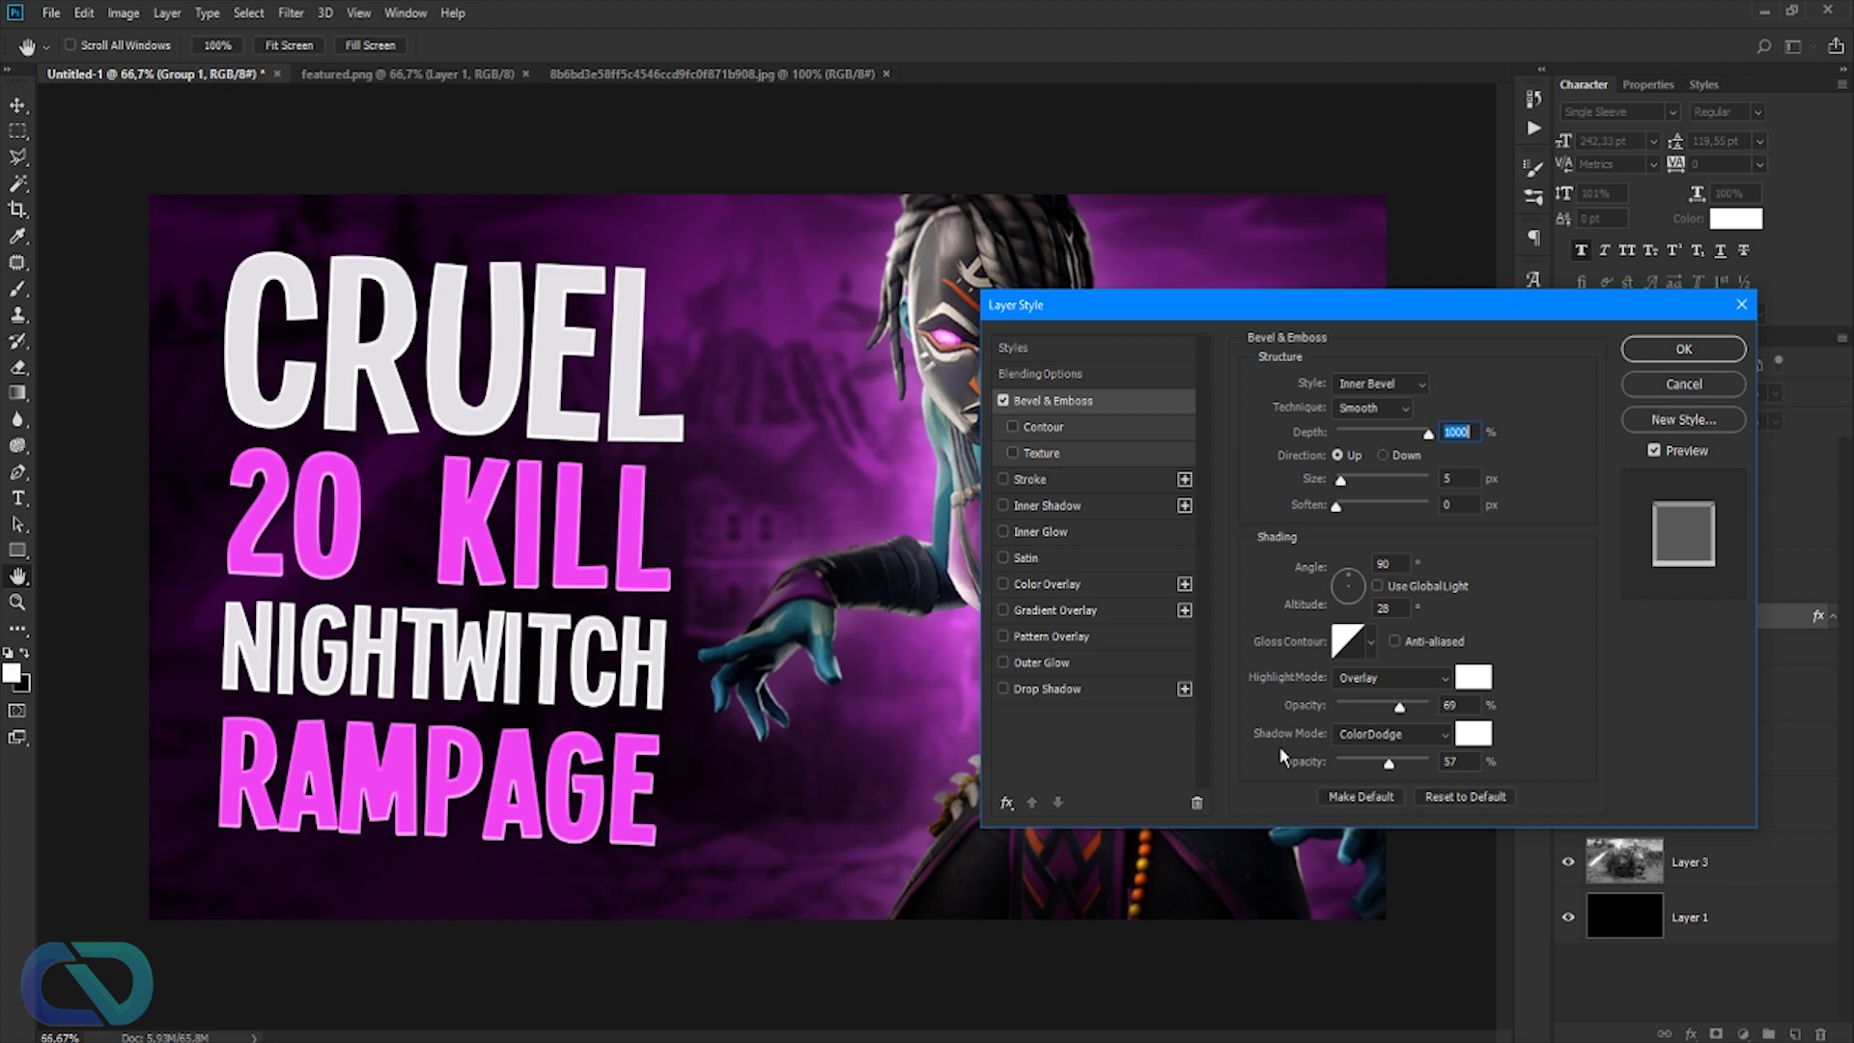
# - Set the bevel's shadow mode to Overlay and its shadow colour to black
pyautogui.click(1442, 736)
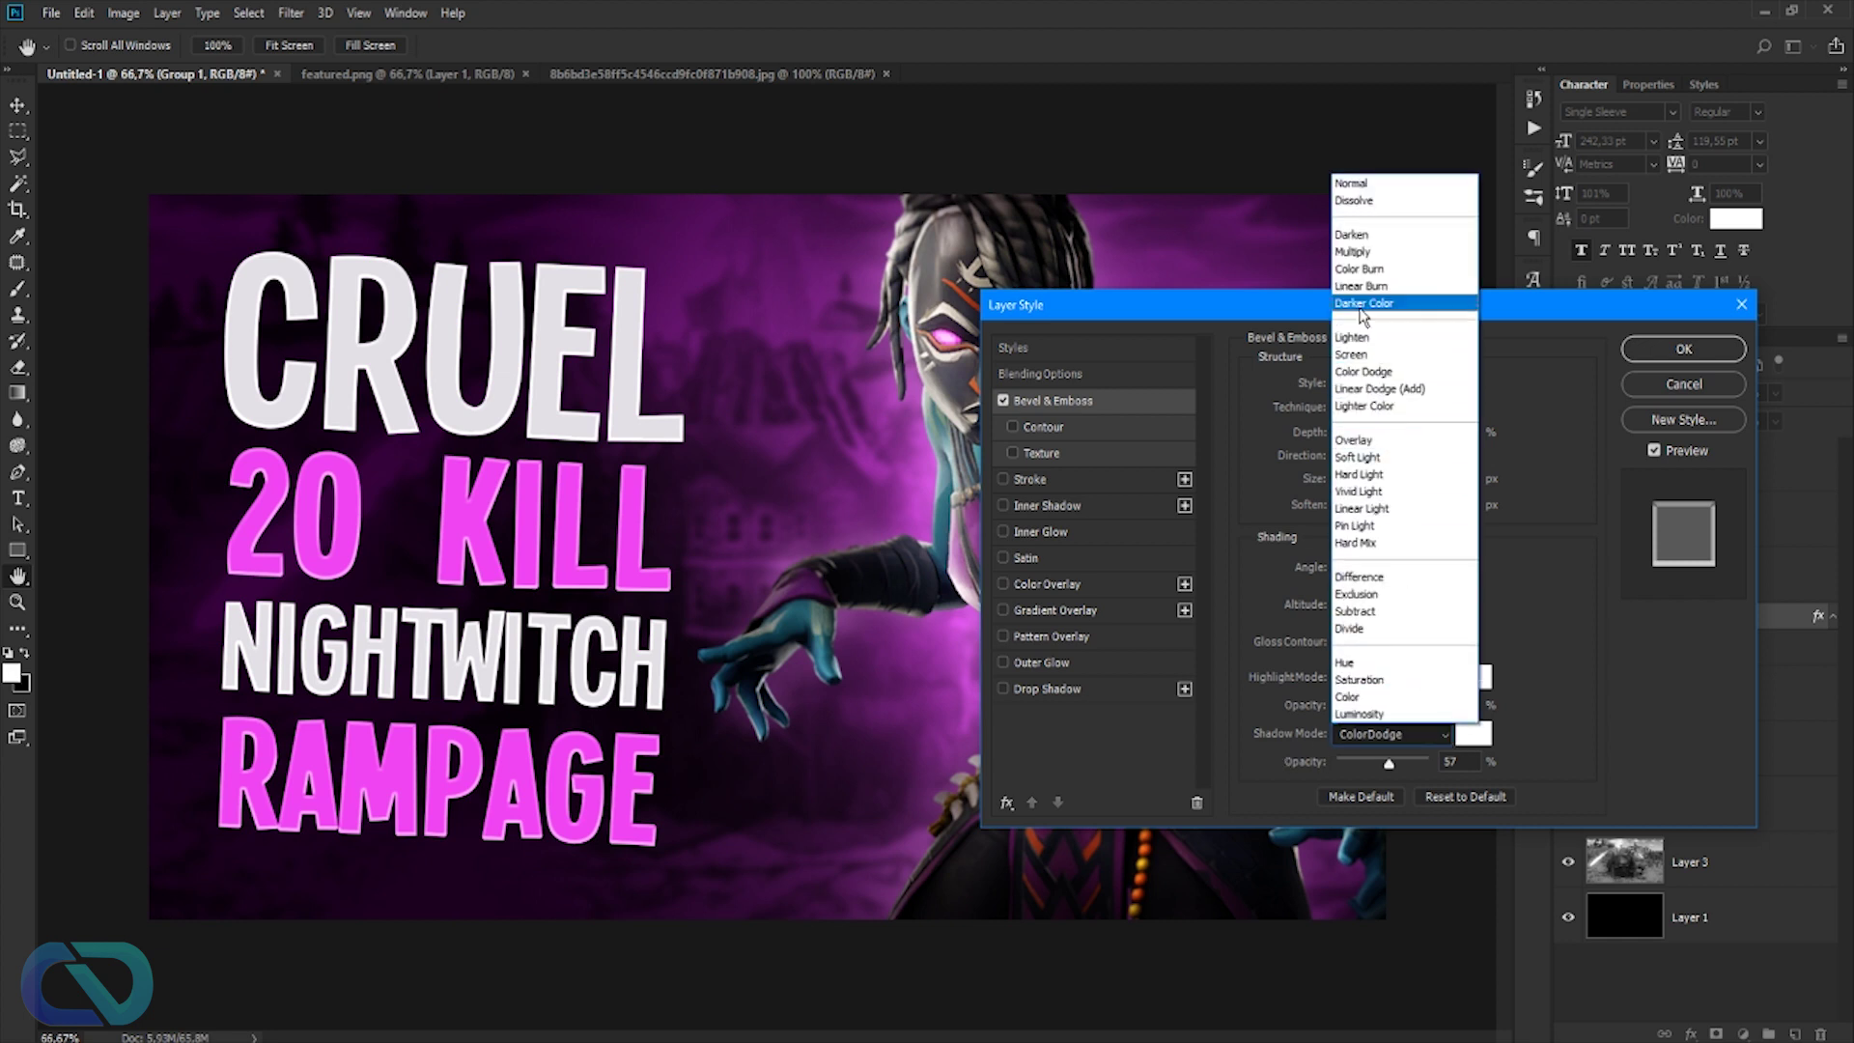
pyautogui.click(1376, 442)
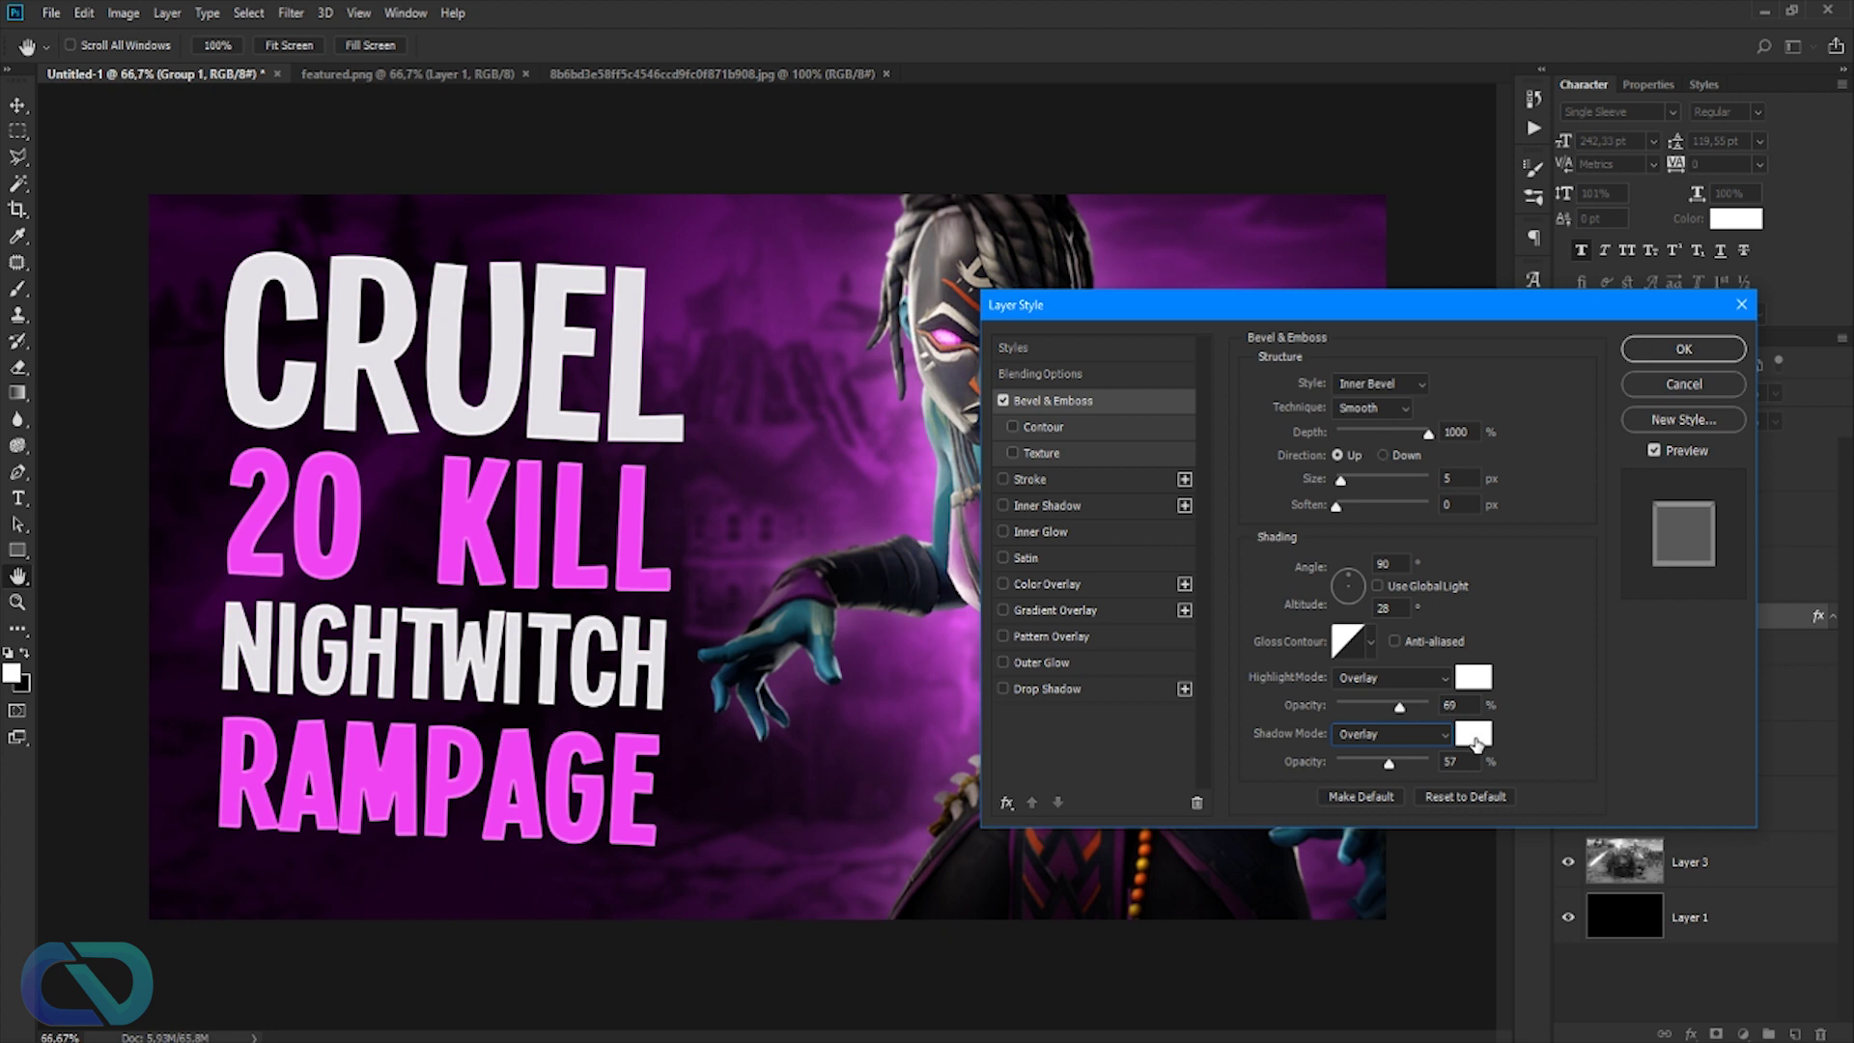
pyautogui.click(1473, 735)
pyautogui.click(1583, 511)
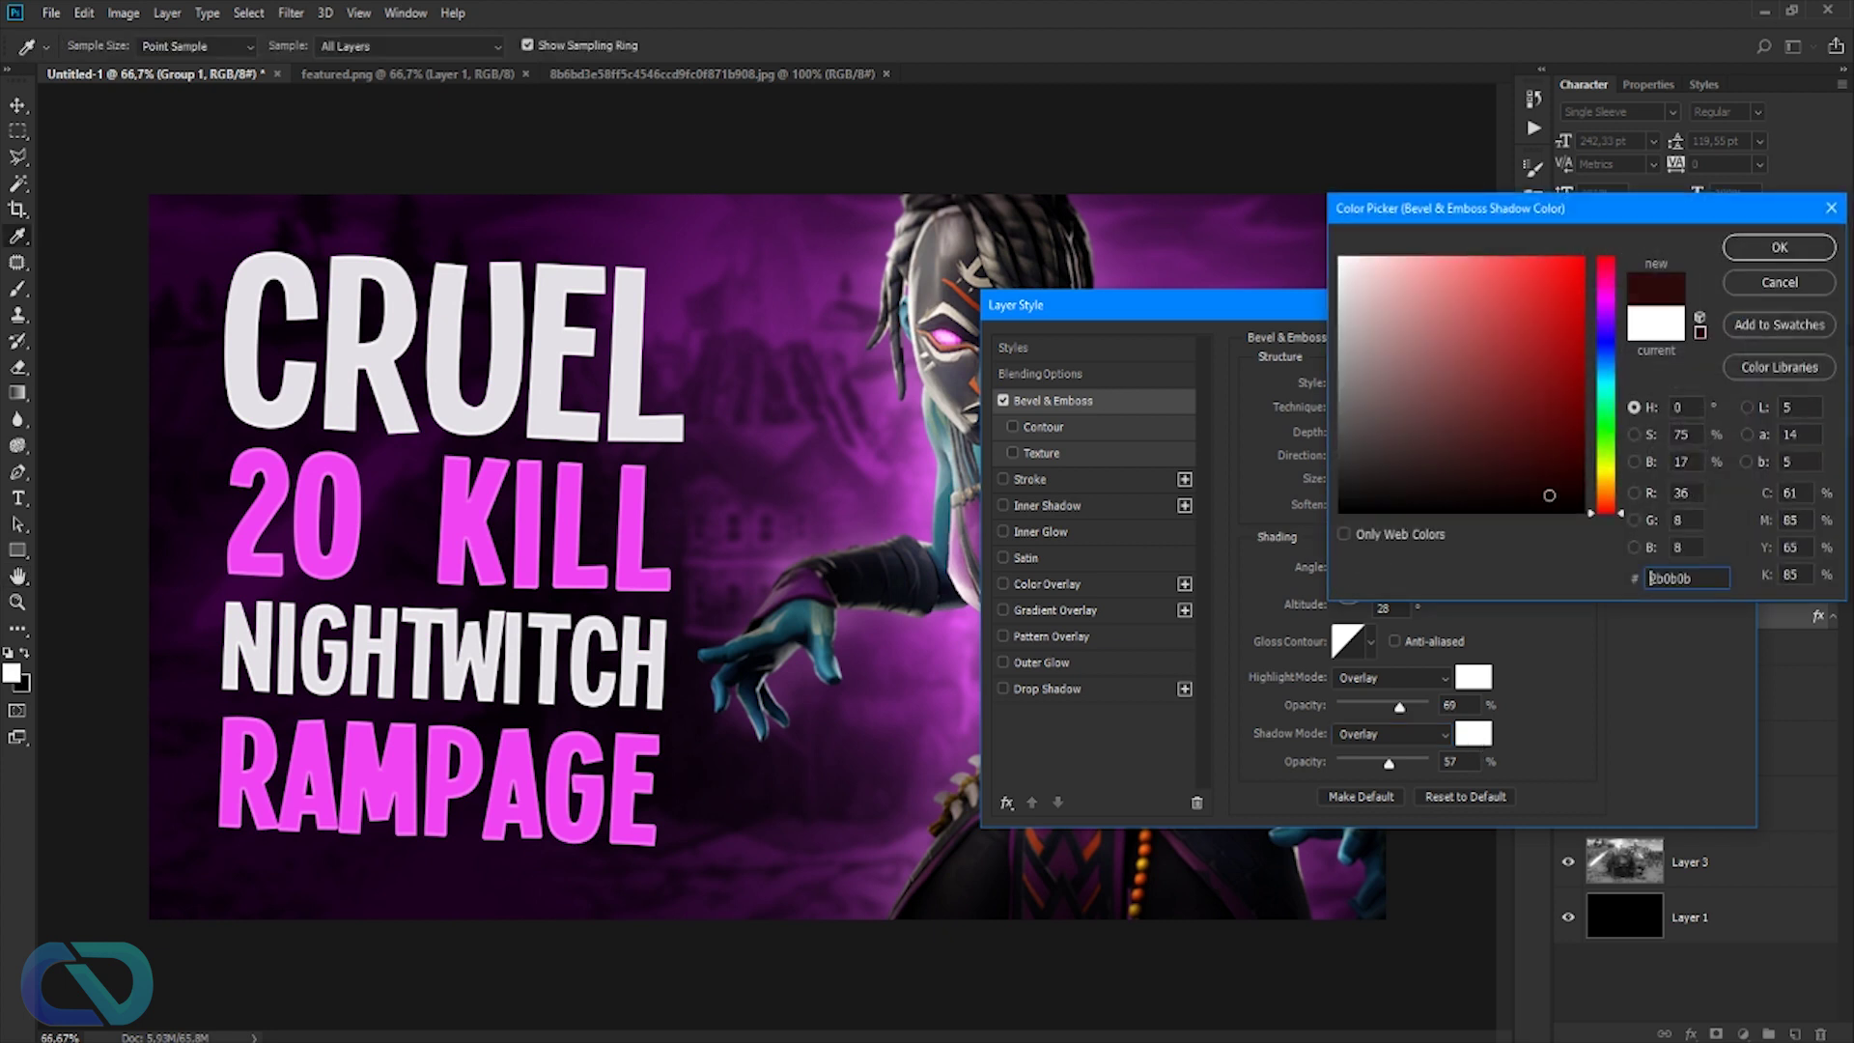
pyautogui.click(1759, 249)
# - Set the bevel's highlight opacity to 94% and shadow opacity to 25%, and enable Use Global Light
pyautogui.moveTo(1404, 713); pyautogui.dragTo(1506, 728)
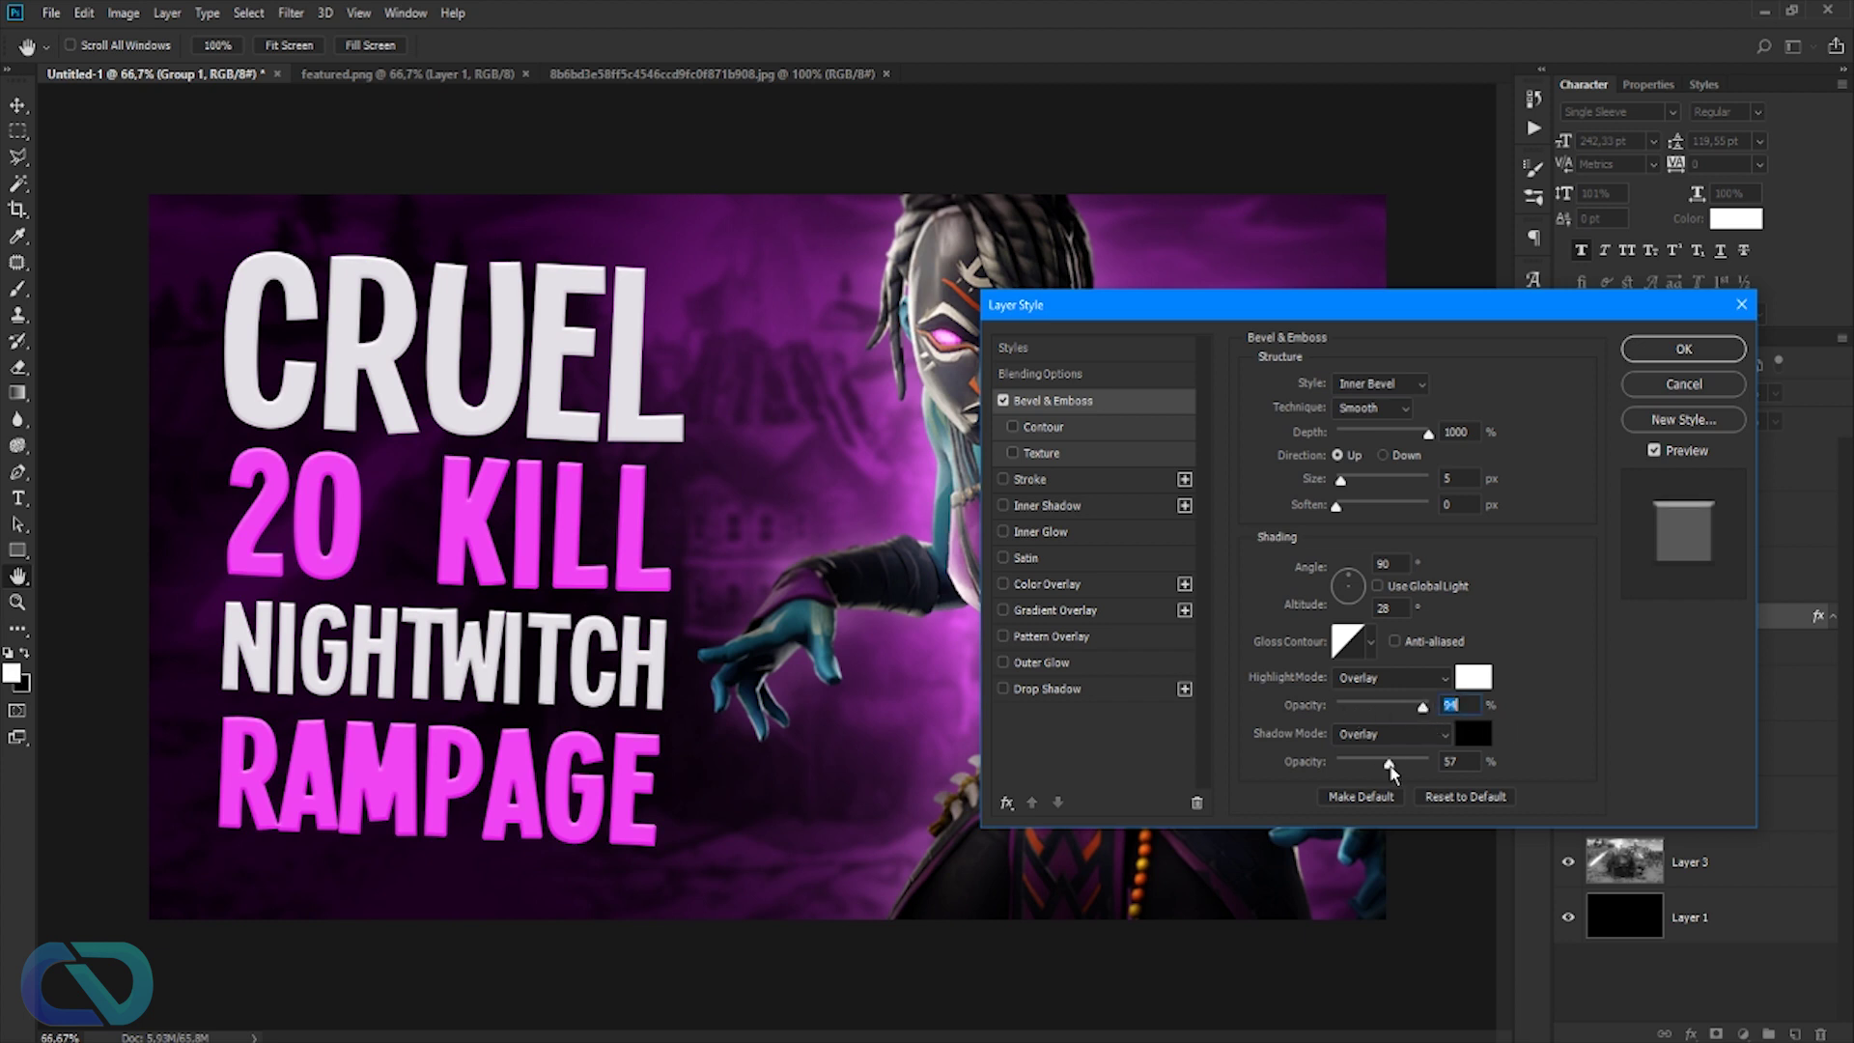
pyautogui.moveTo(1389, 763)
pyautogui.mouseDown()
pyautogui.moveTo(1333, 767)
pyautogui.moveTo(1357, 767)
pyautogui.mouseUp()
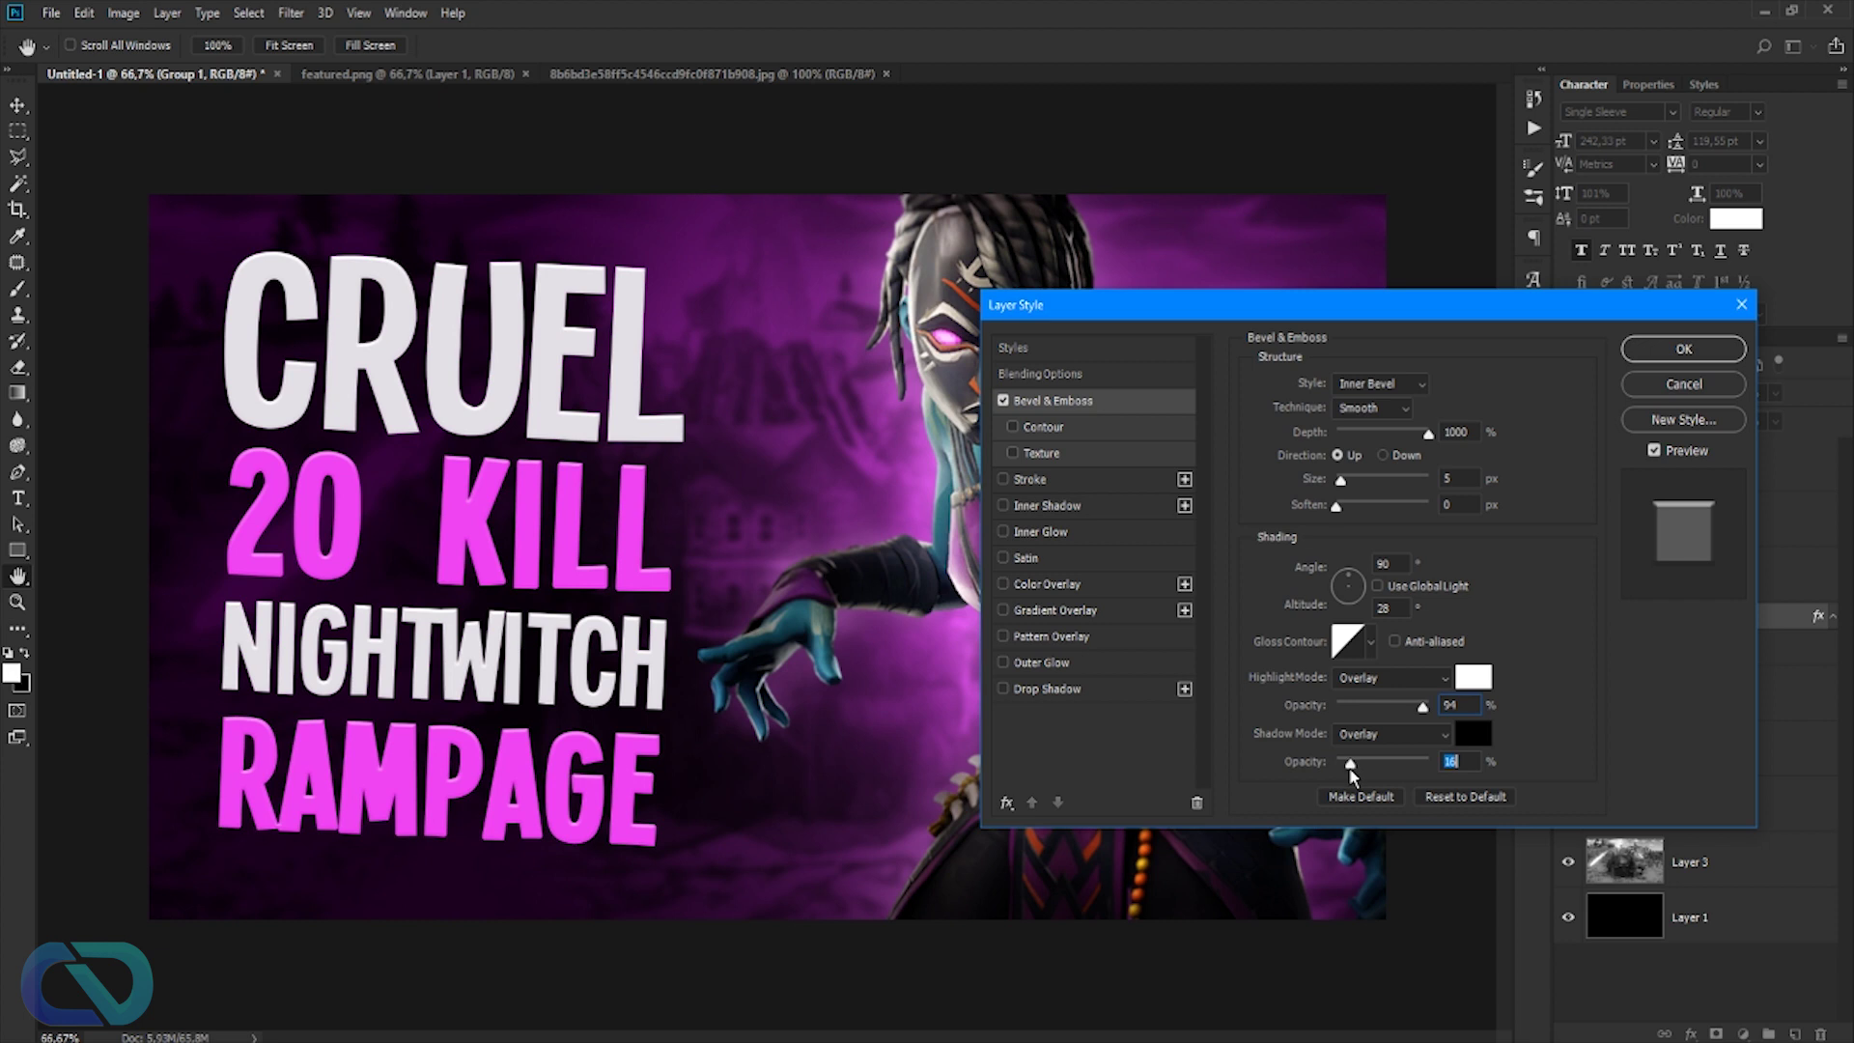
pyautogui.click(1378, 586)
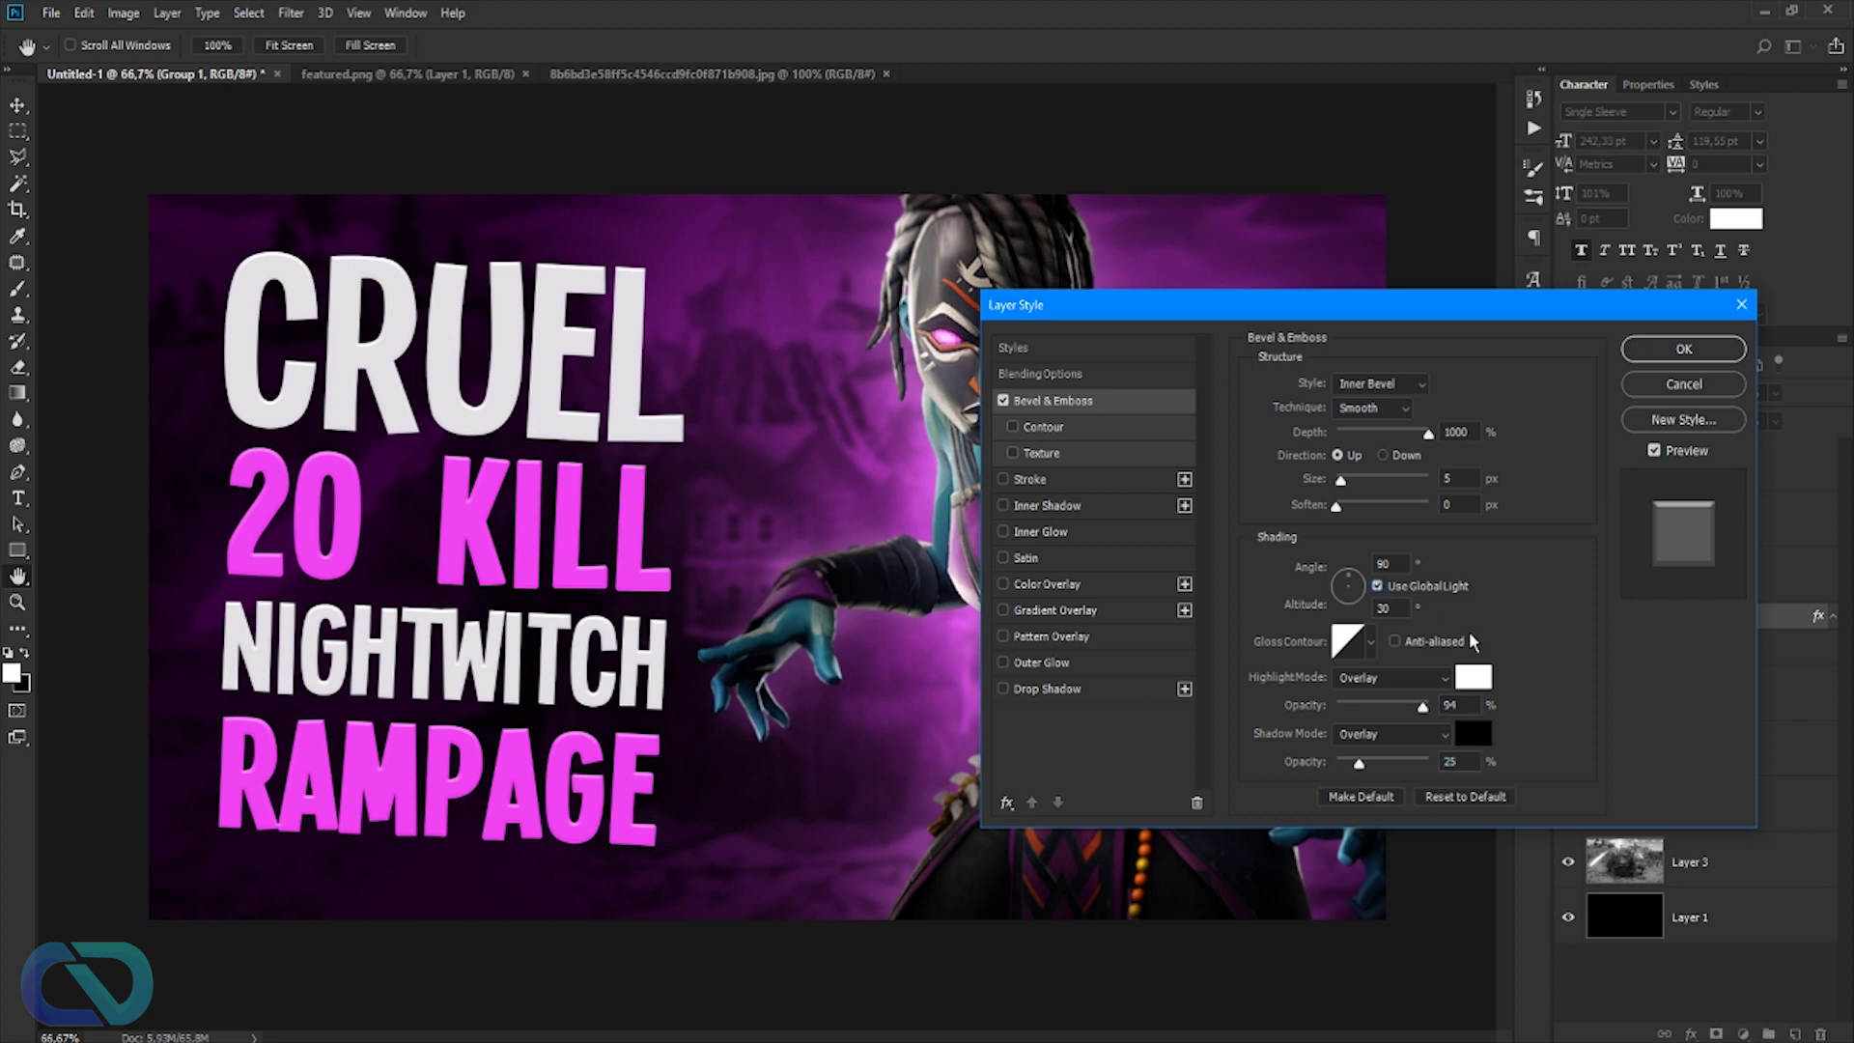
# - Add a drop shadow to the title group with Hard Light blending, 100% opacity, 8 px distance, 10% spread and 10 px size
pyautogui.click(1003, 690)
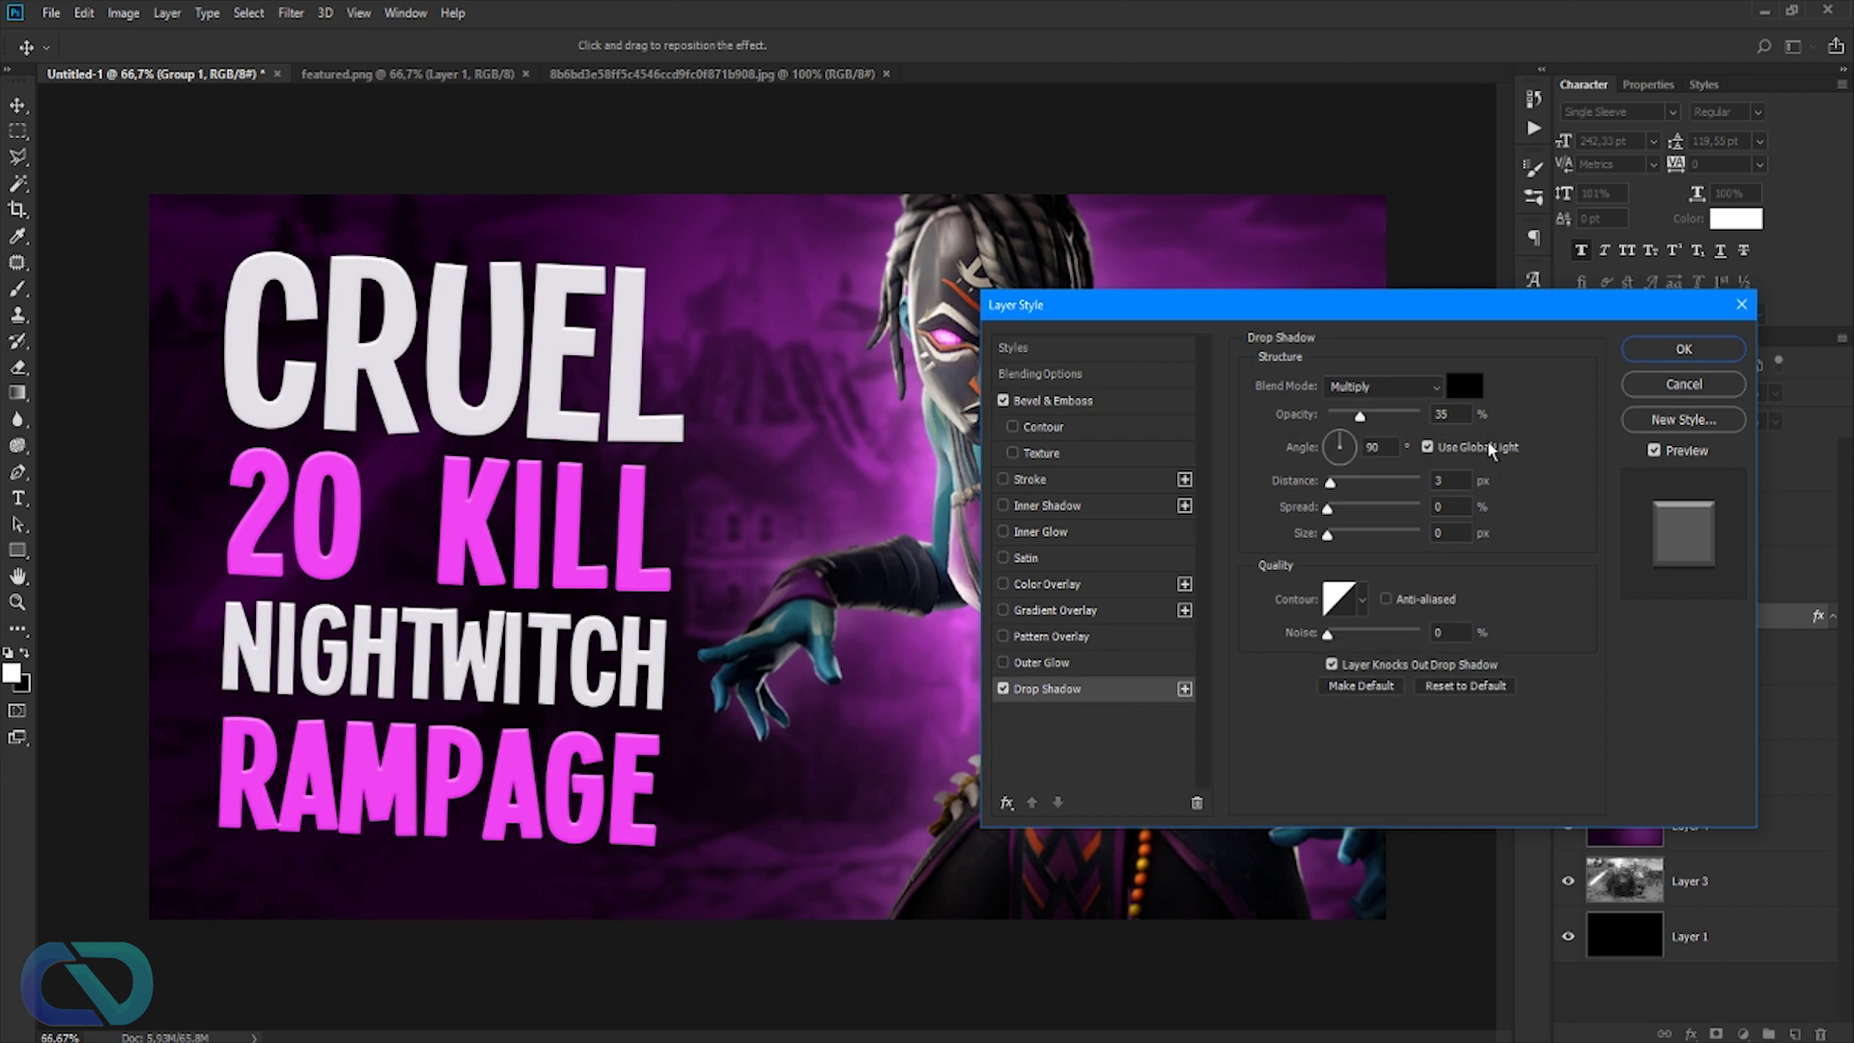
pyautogui.click(1351, 386)
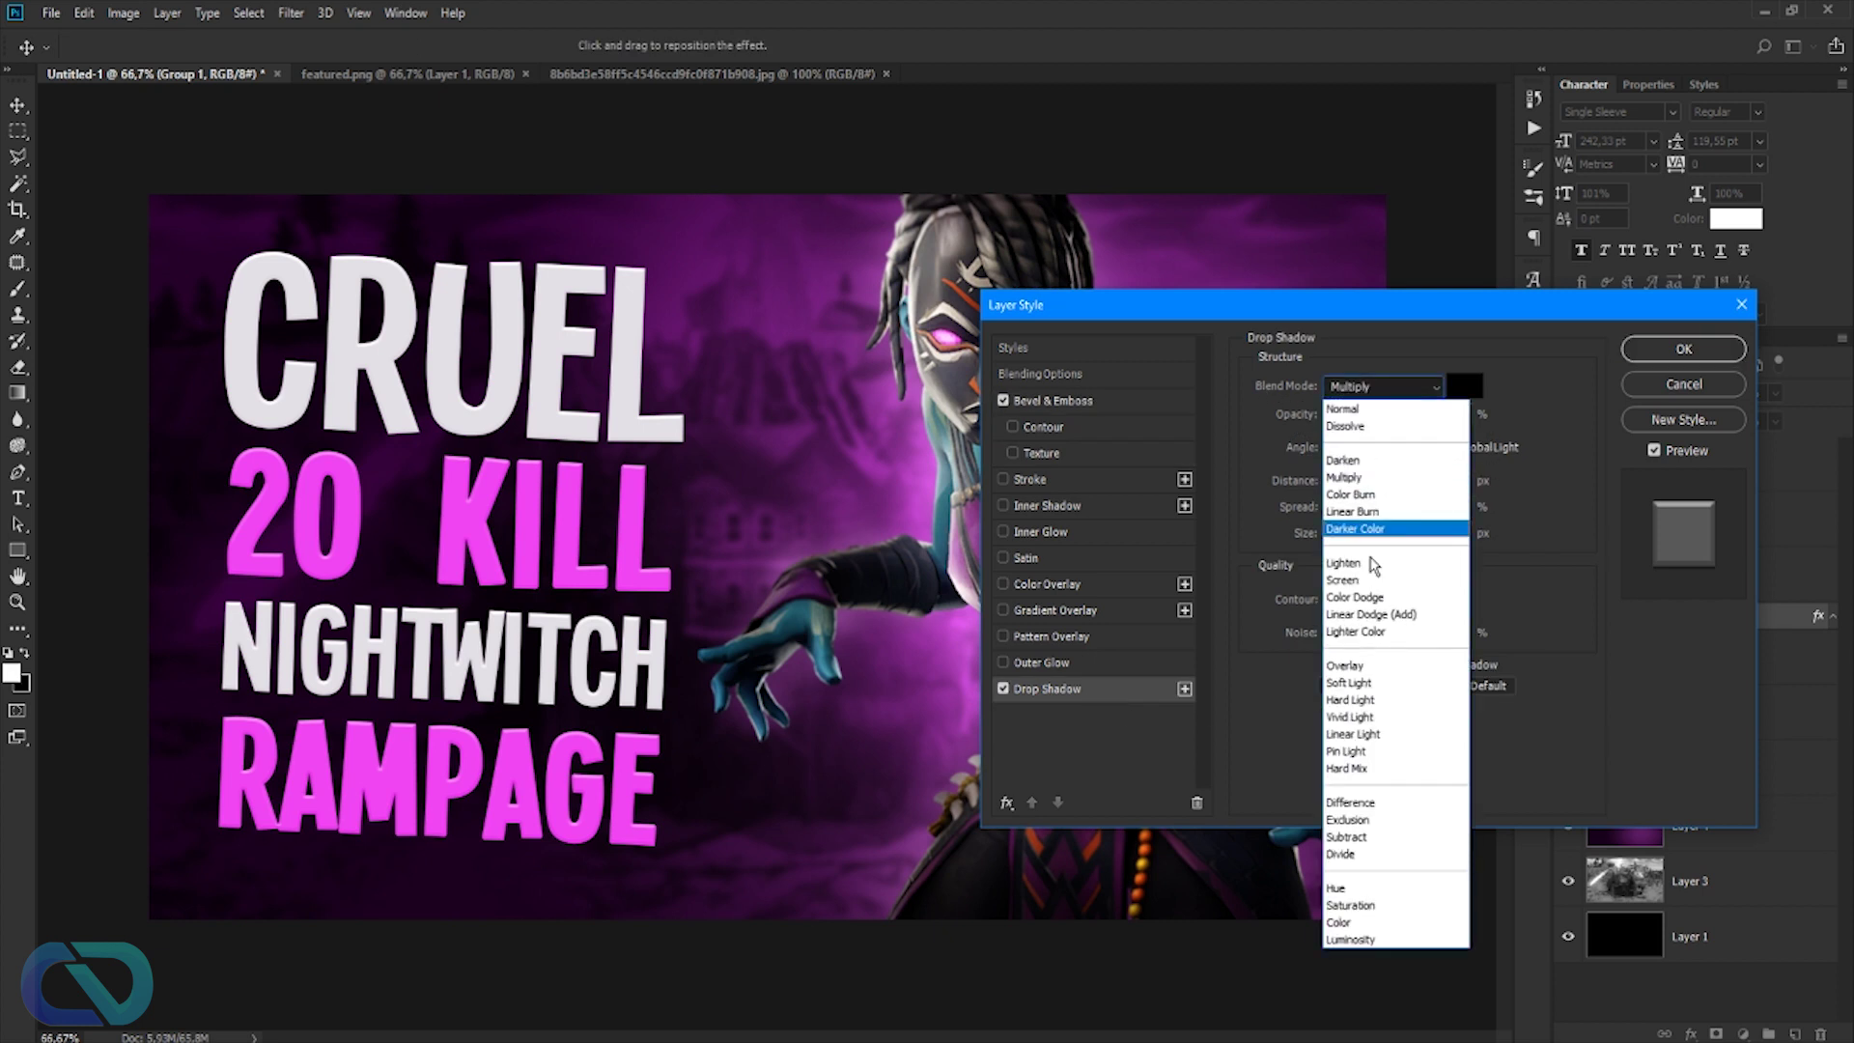
pyautogui.click(1350, 699)
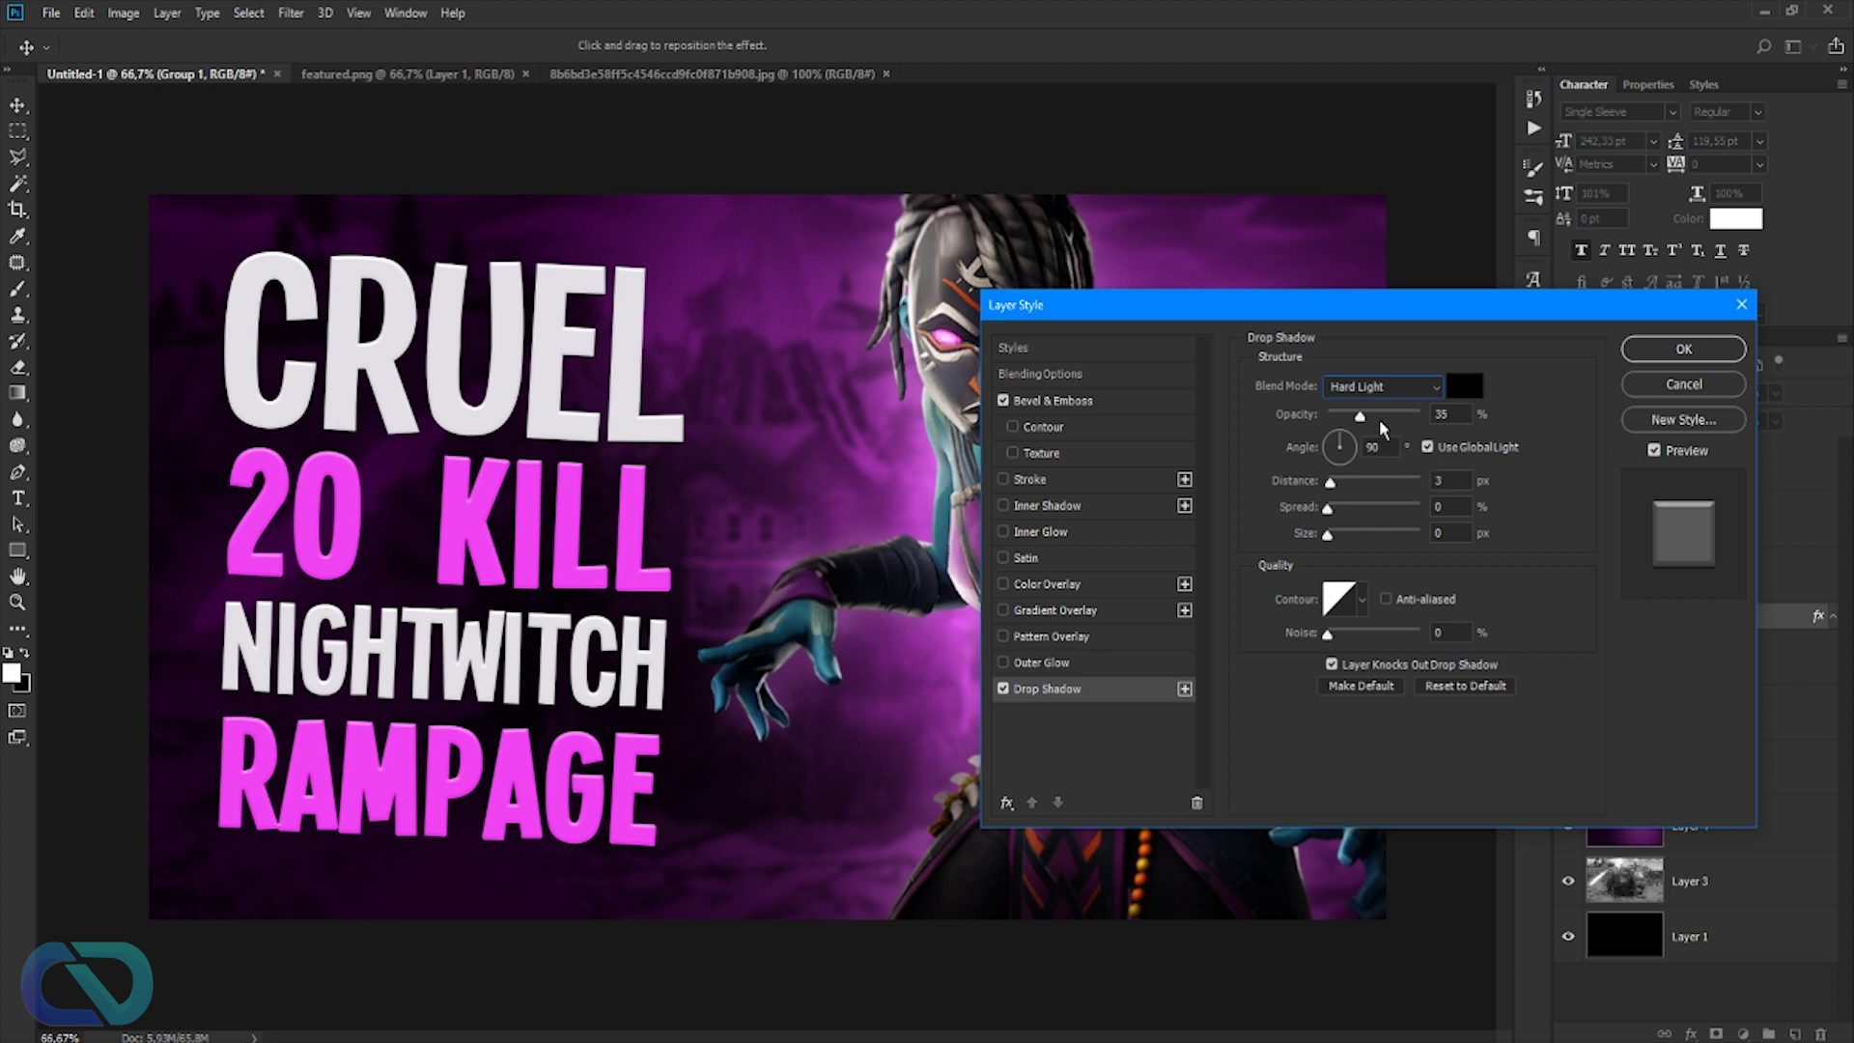
pyautogui.moveTo(1369, 419); pyautogui.dragTo(1427, 417)
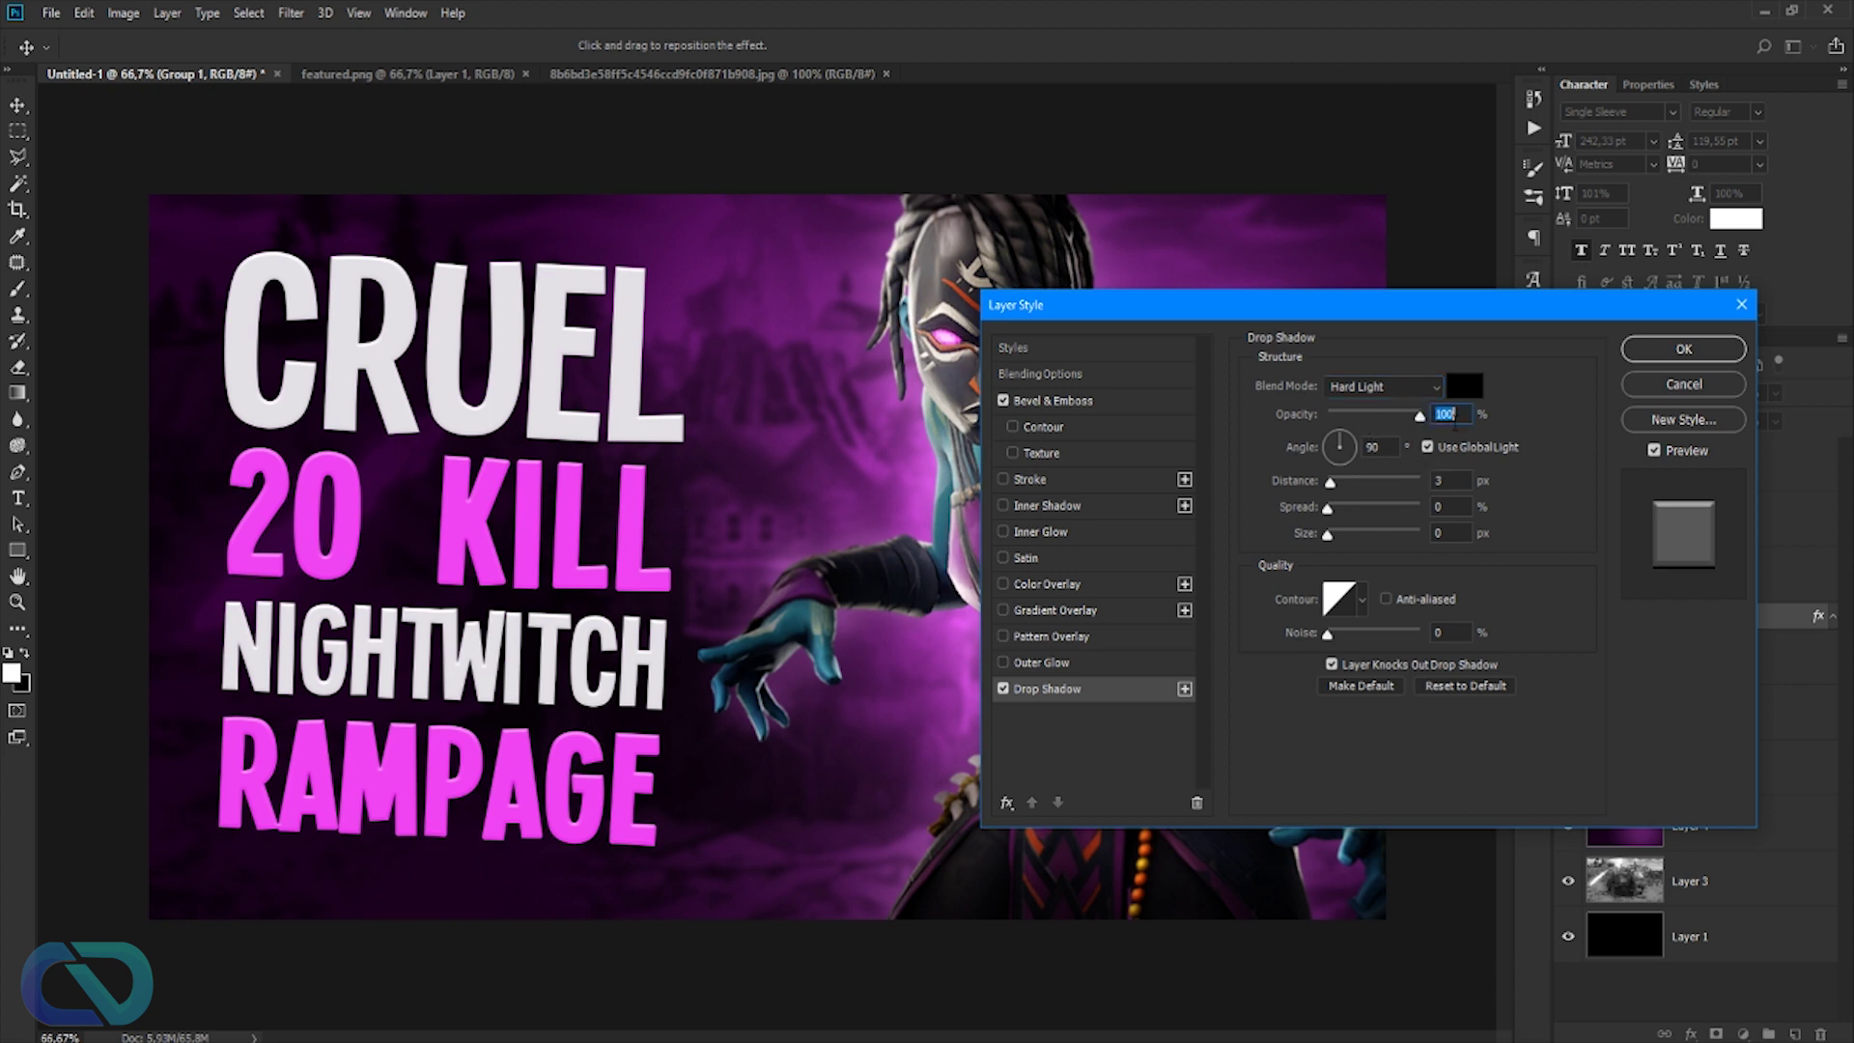
pyautogui.click(1328, 481)
pyautogui.moveTo(1335, 478); pyautogui.dragTo(1334, 507)
pyautogui.moveTo(1333, 509); pyautogui.dragTo(1337, 535)
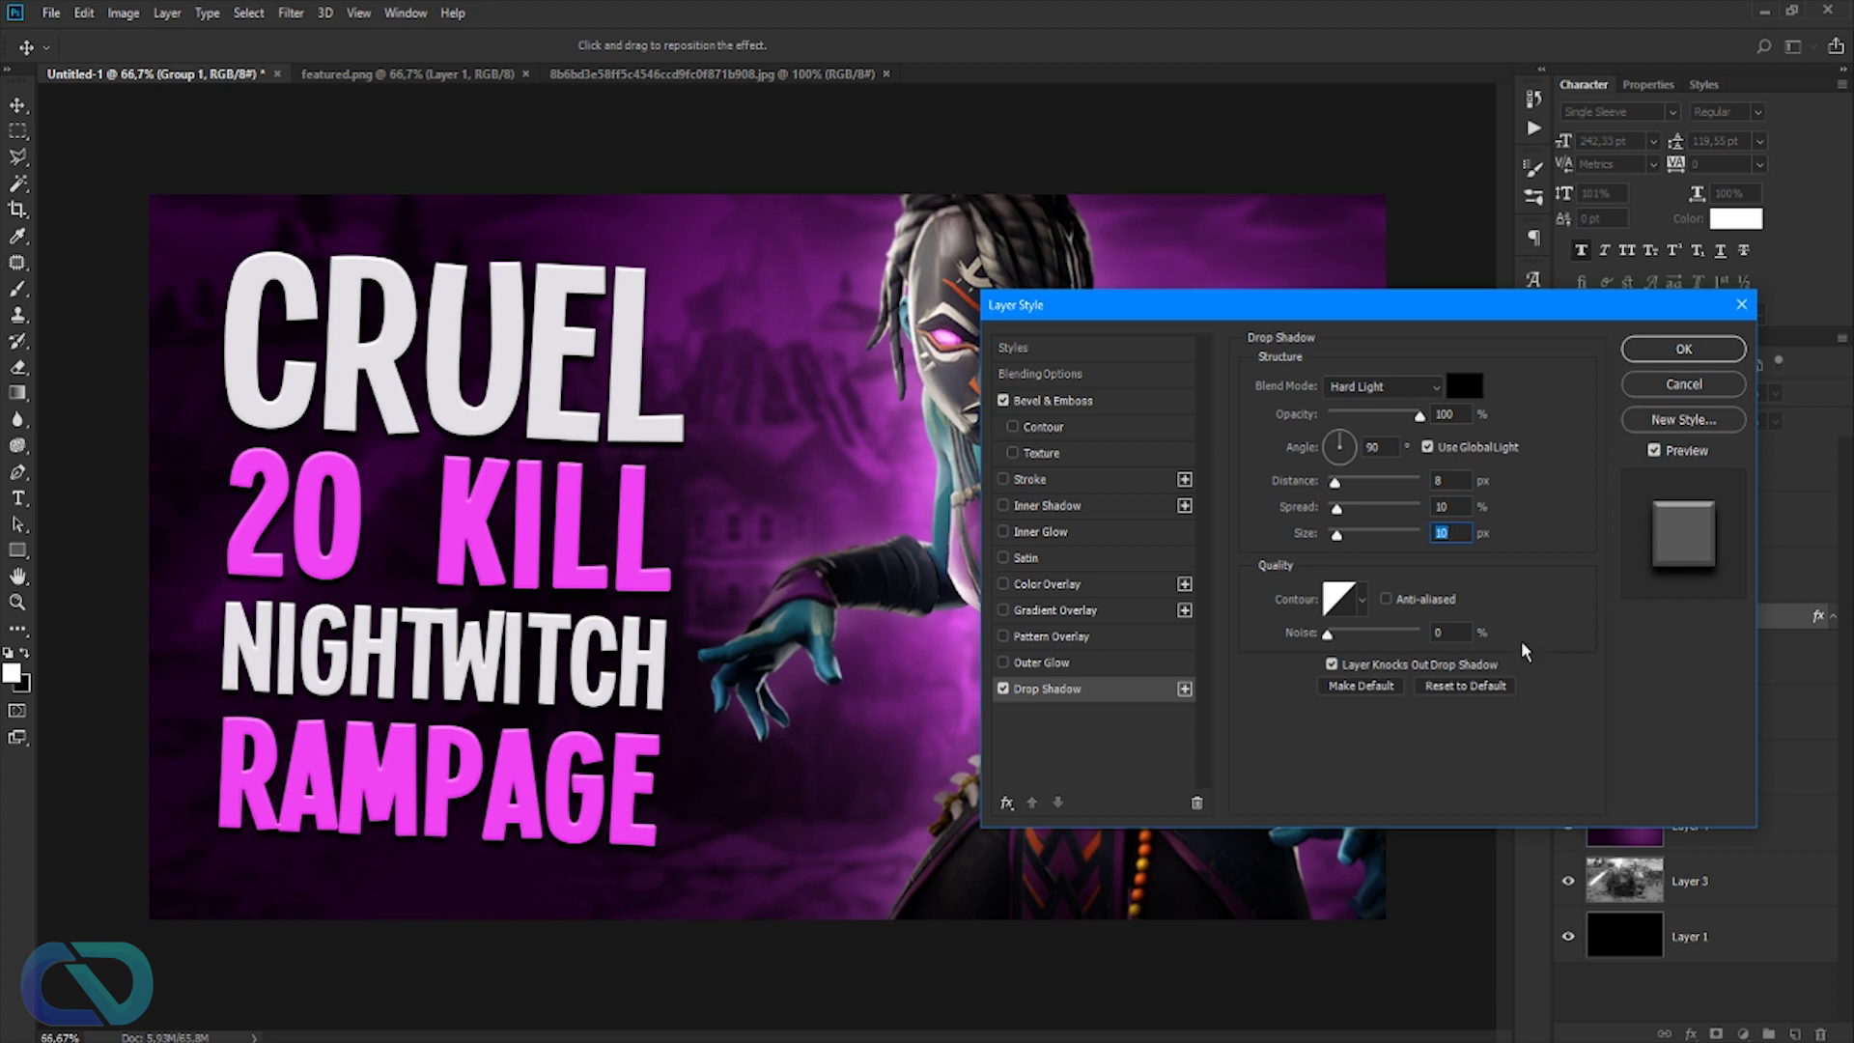
# - Change the drop shadow colour to a very dark purple sampled from the artwork's background
pyautogui.click(1463, 386)
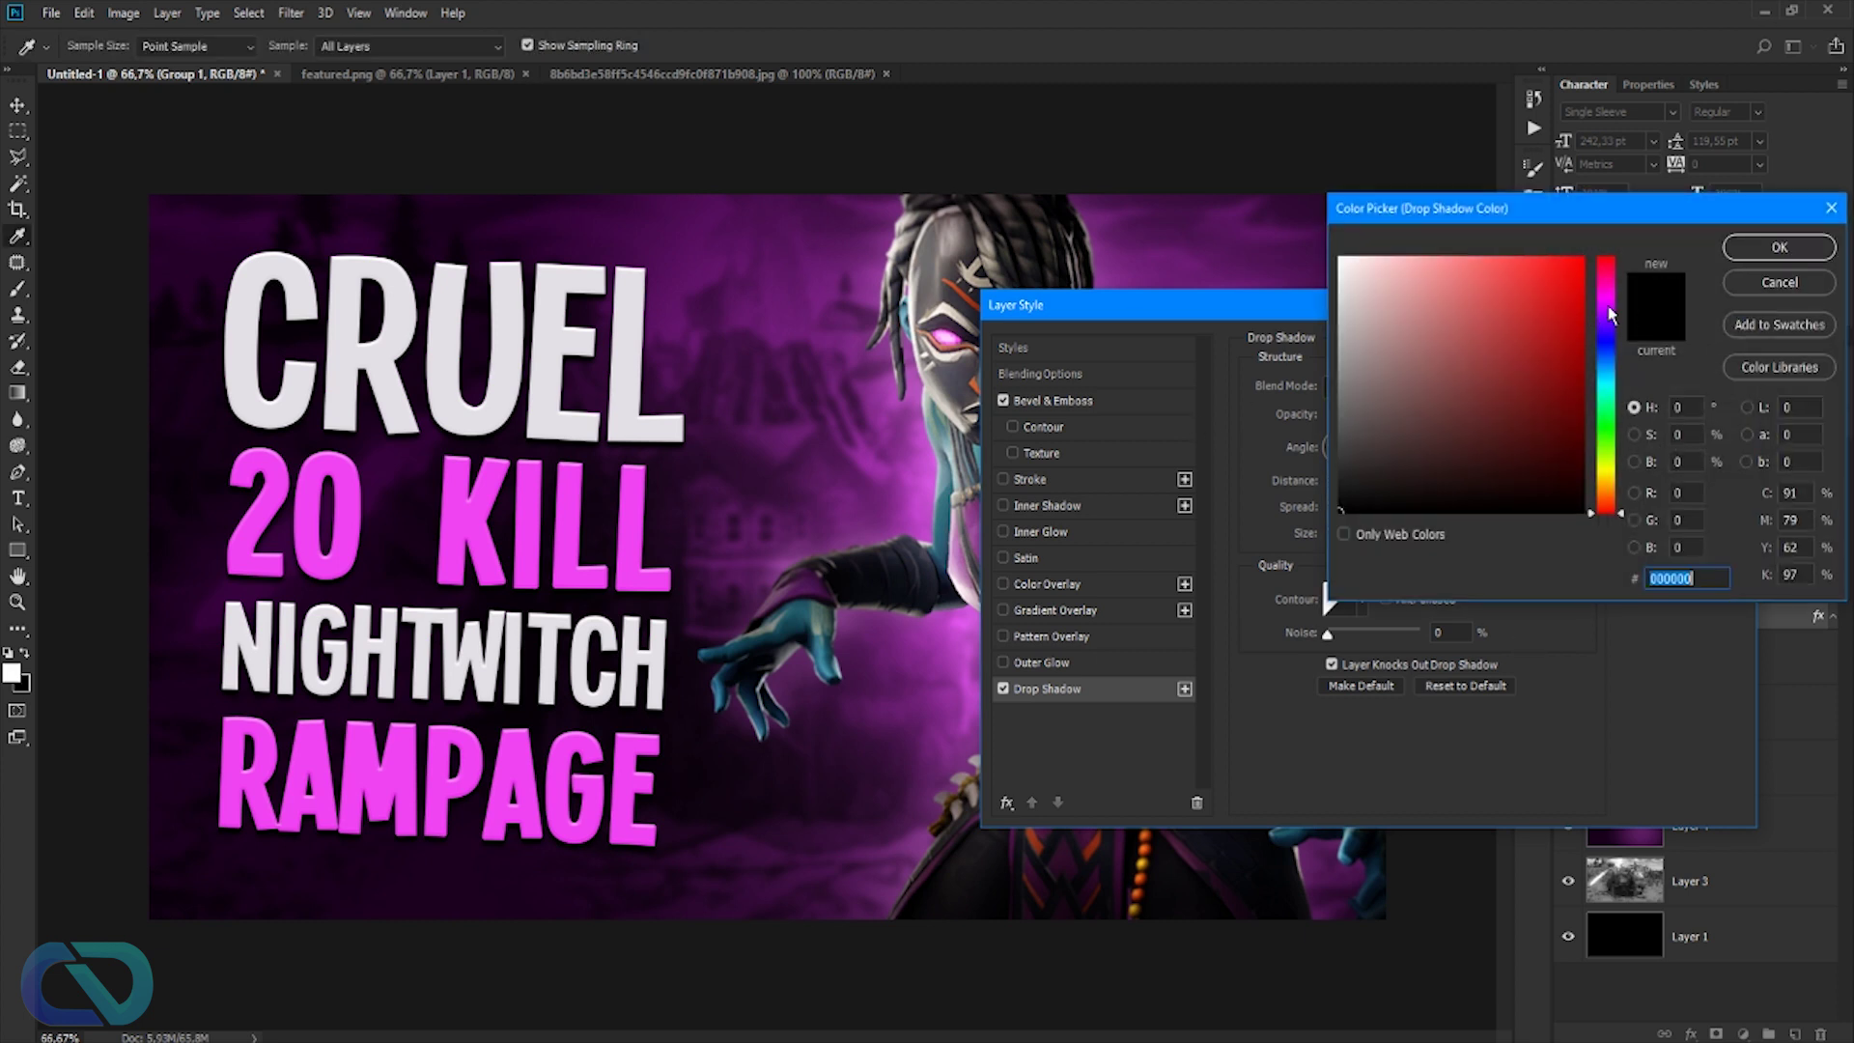
pyautogui.click(454, 207)
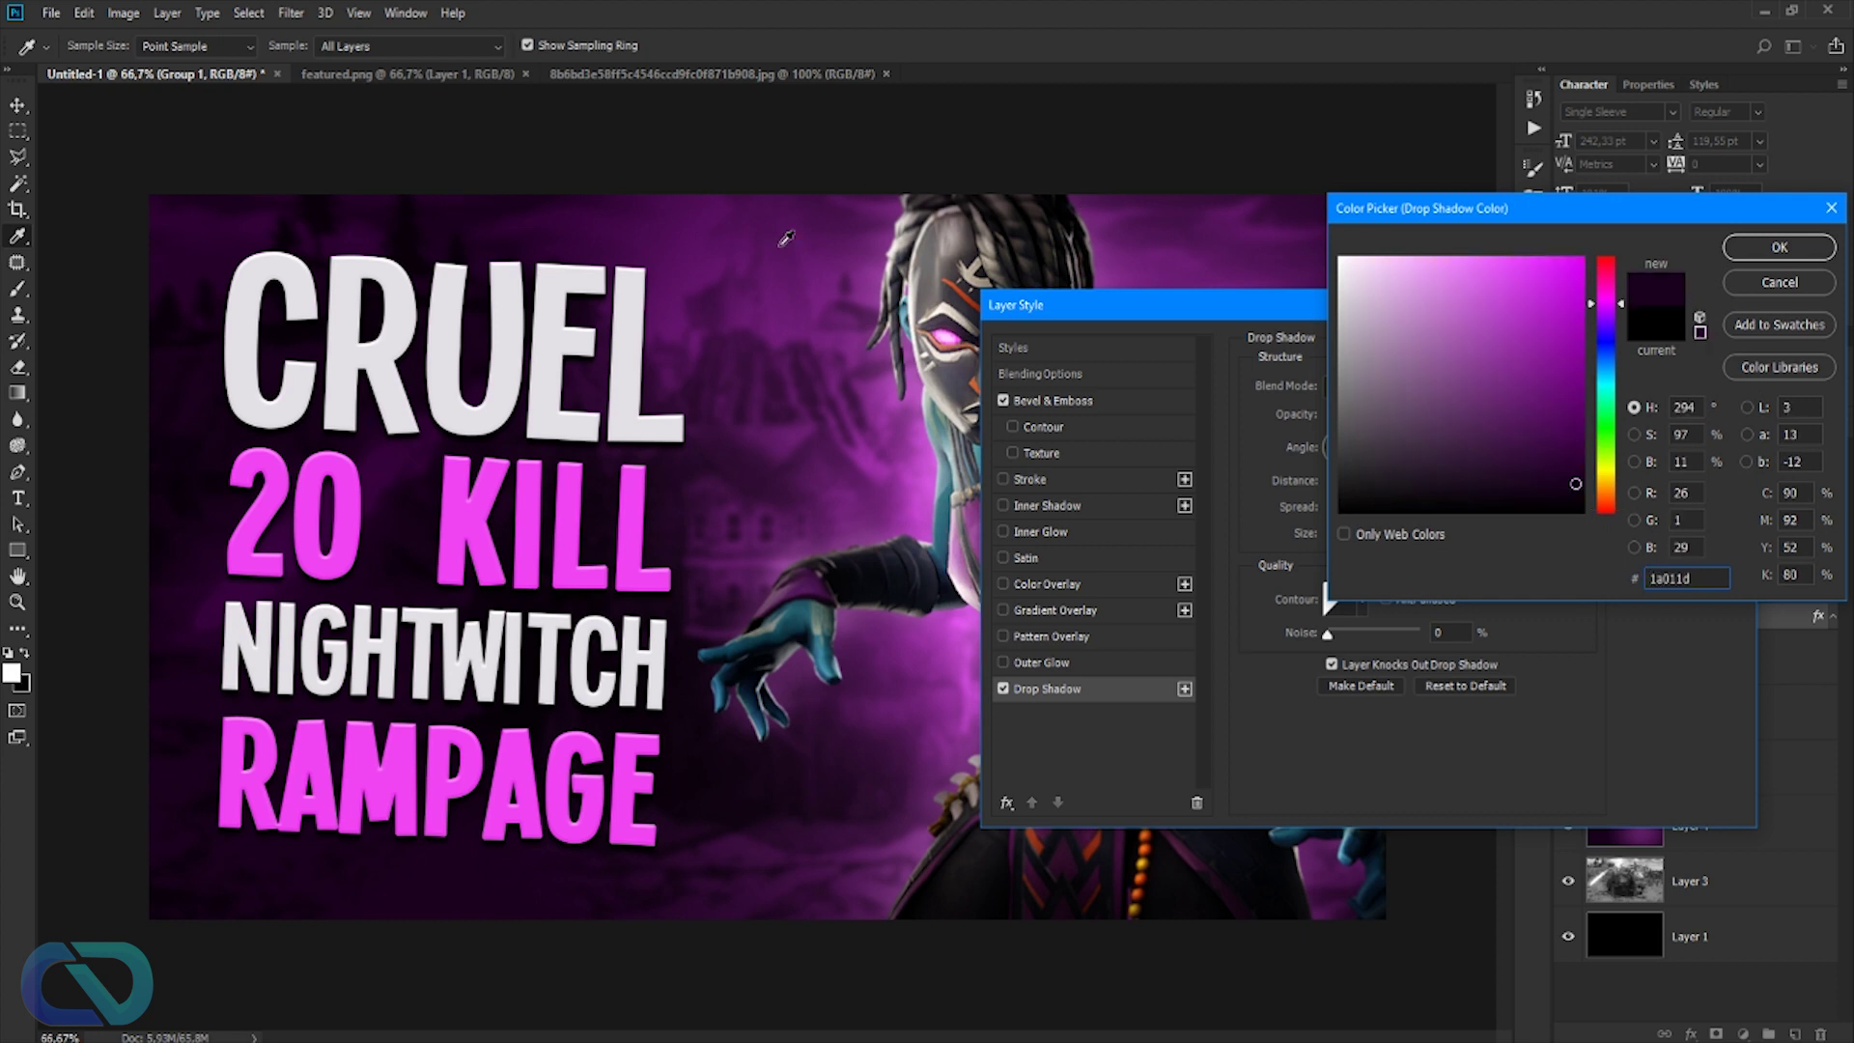
pyautogui.press('Return')
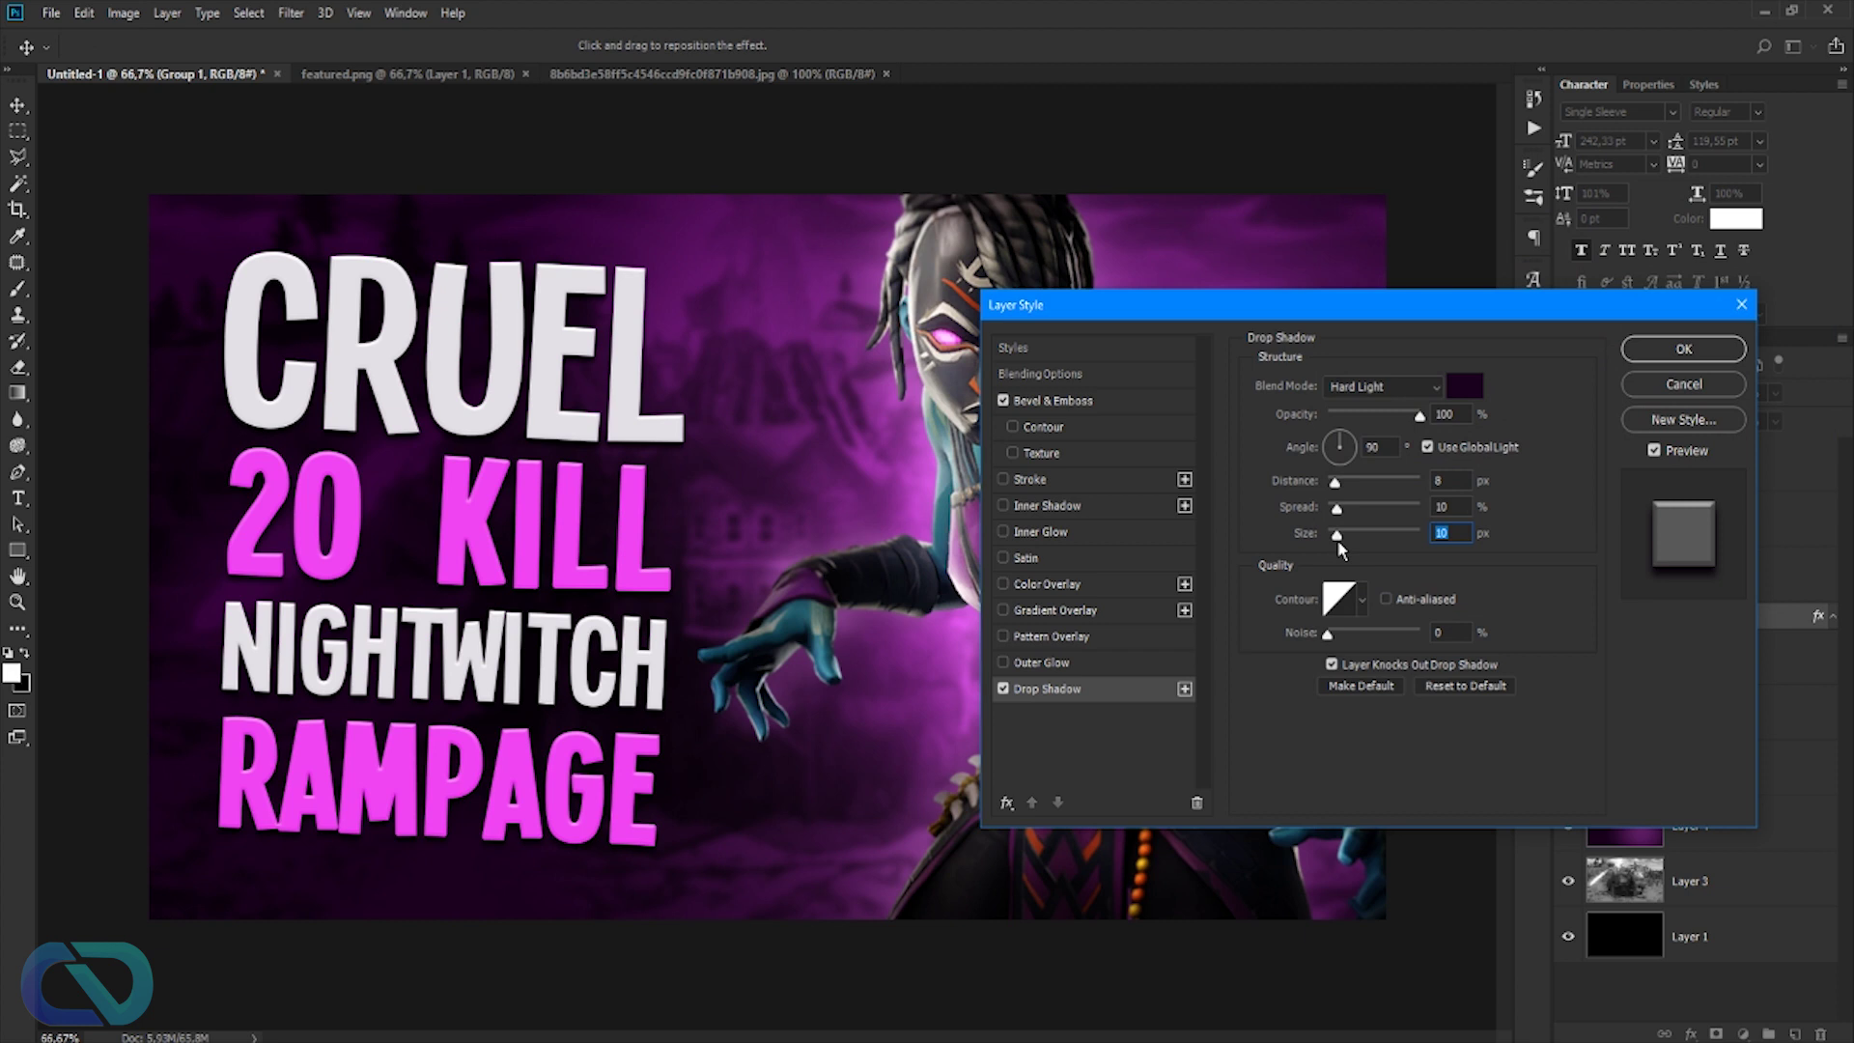
# - Increase the size and slightly raise the distance of the title group's drop shadow, and apply the layer style
pyautogui.moveTo(1338, 537)
pyautogui.mouseDown()
pyautogui.moveTo(1378, 532)
pyautogui.moveTo(1351, 537)
pyautogui.mouseUp()
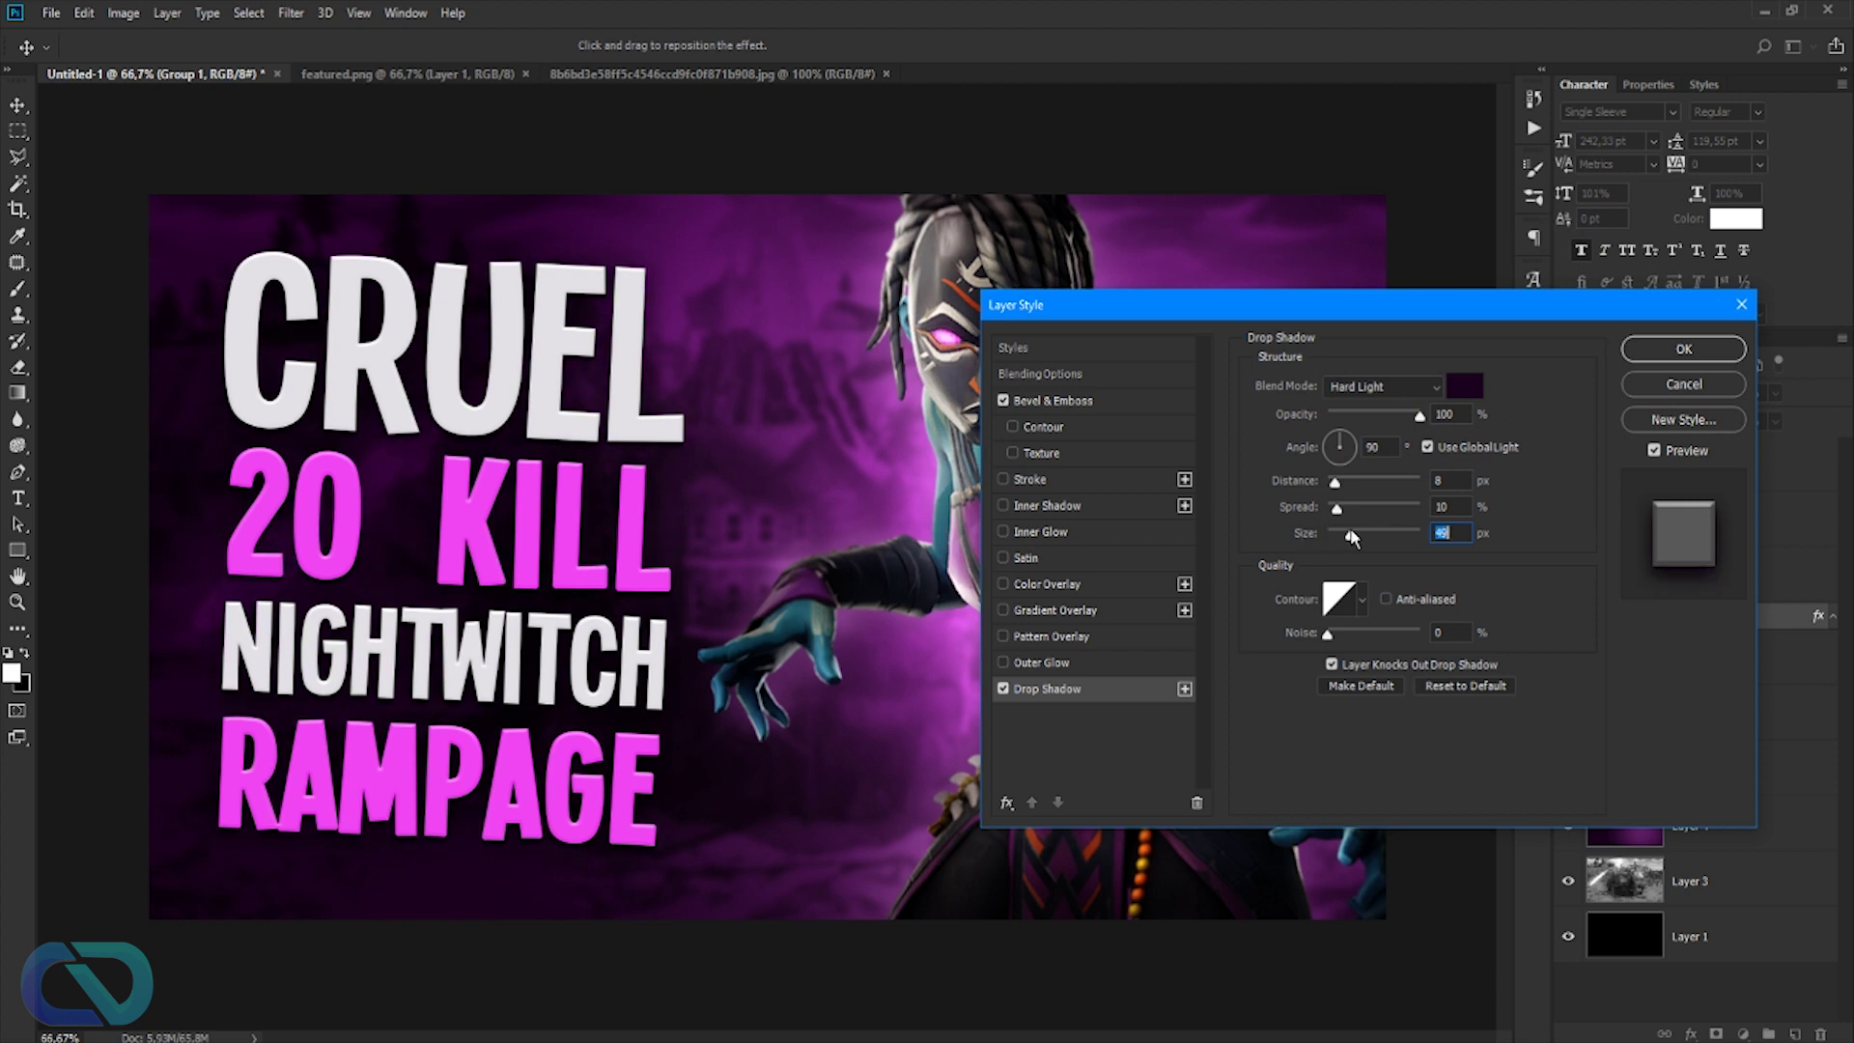
pyautogui.moveTo(1335, 481); pyautogui.dragTo(1338, 481)
pyautogui.click(1657, 350)
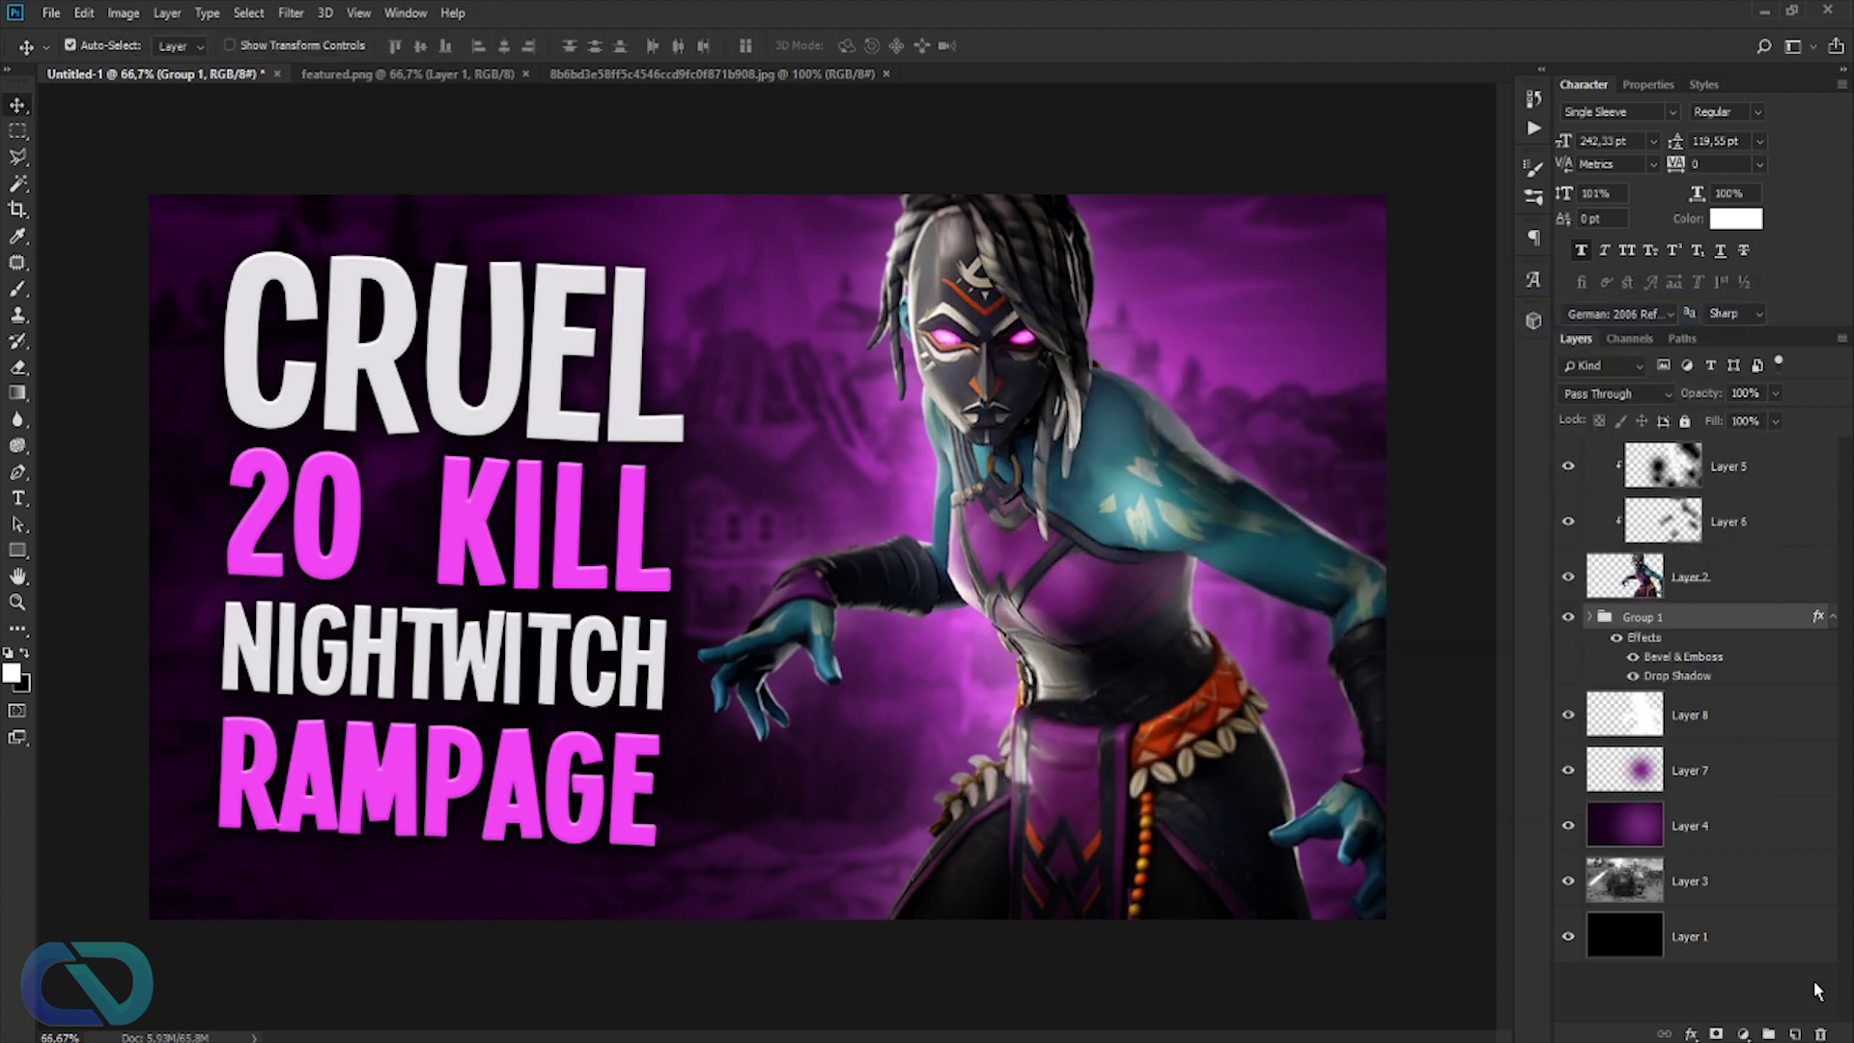
# - Add a new layer above the title group, clip it to the group, and reset the colours to default for the Gradient tool
pyautogui.click(1795, 1035)
pyautogui.press('g')
pyautogui.press('d')
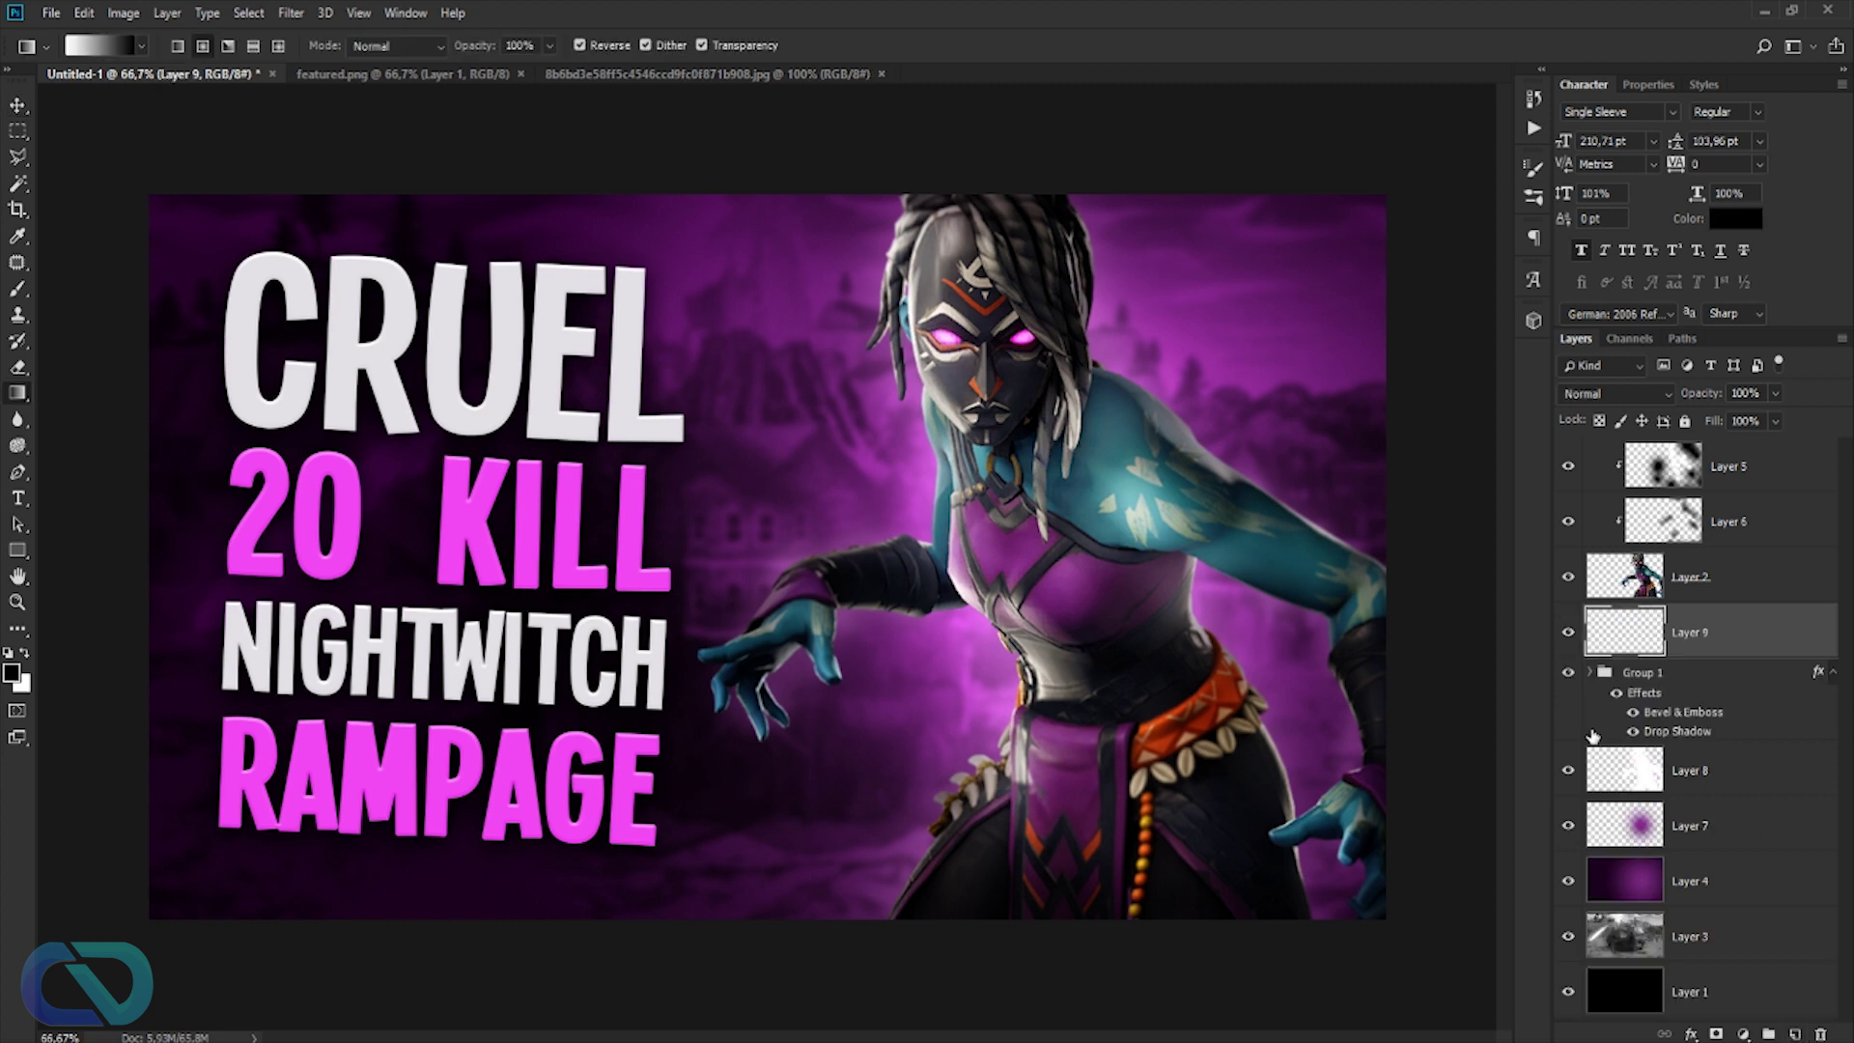
pyautogui.moveTo(1624, 635)
pyautogui.mouseDown()
pyautogui.moveTo(1621, 675)
pyautogui.moveTo(1619, 654)
pyautogui.mouseUp()
pyautogui.keyDown('alt'); pyautogui.click(1617, 655); pyautogui.keyUp('alt')
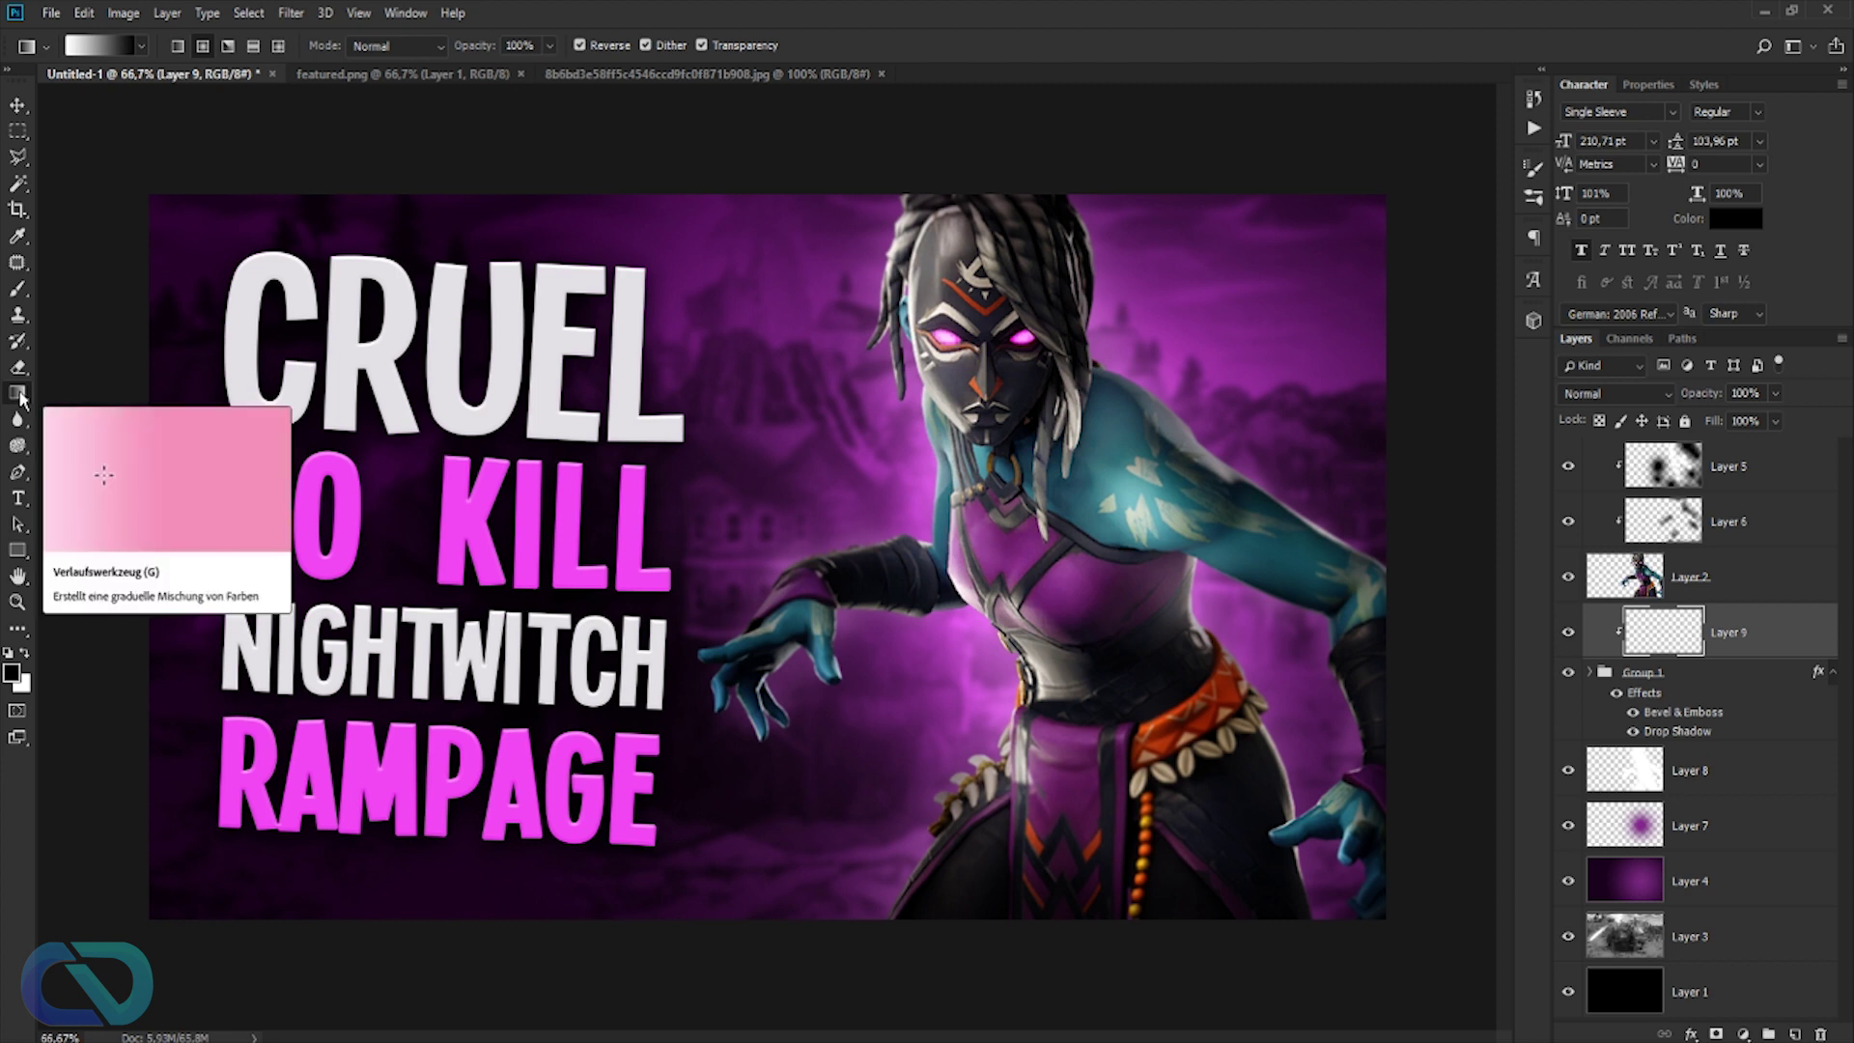
# - Draw a reversed radial Foreground to Background gradient from the centre of the title out to its upper-right corner
pyautogui.click(97, 45)
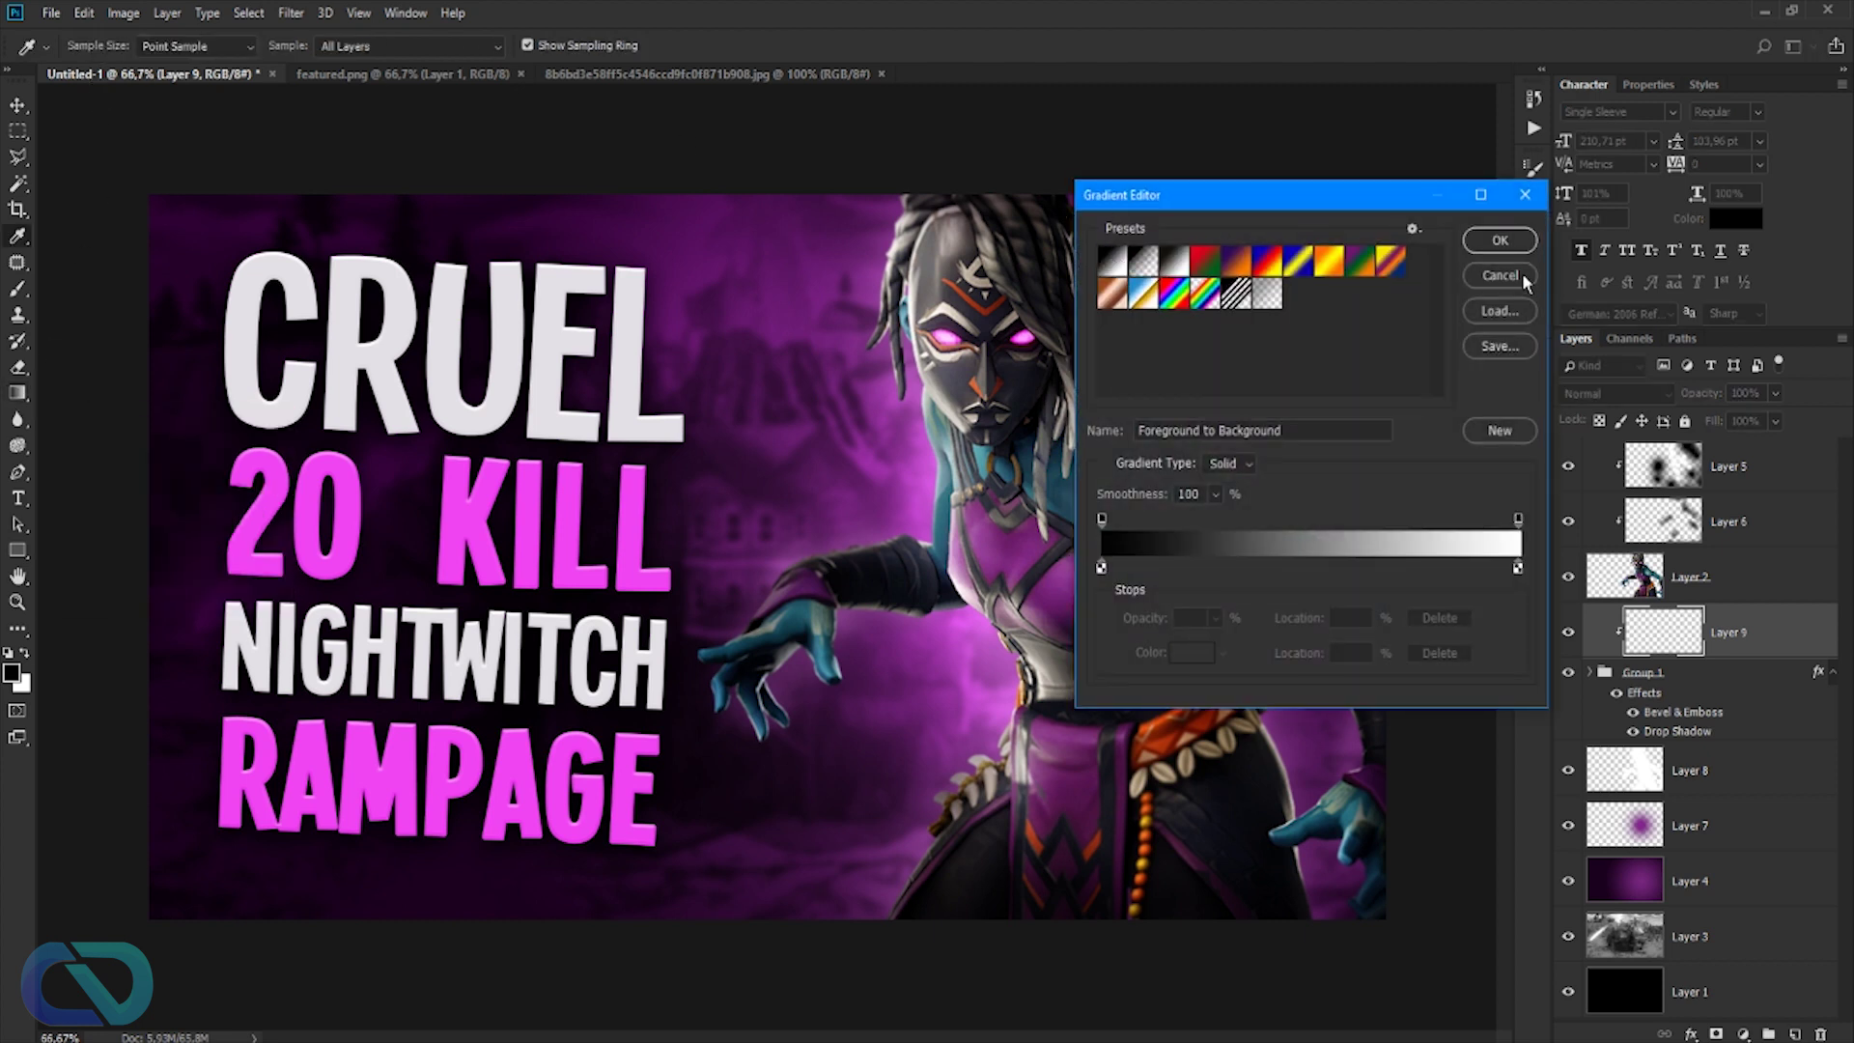
pyautogui.click(1502, 247)
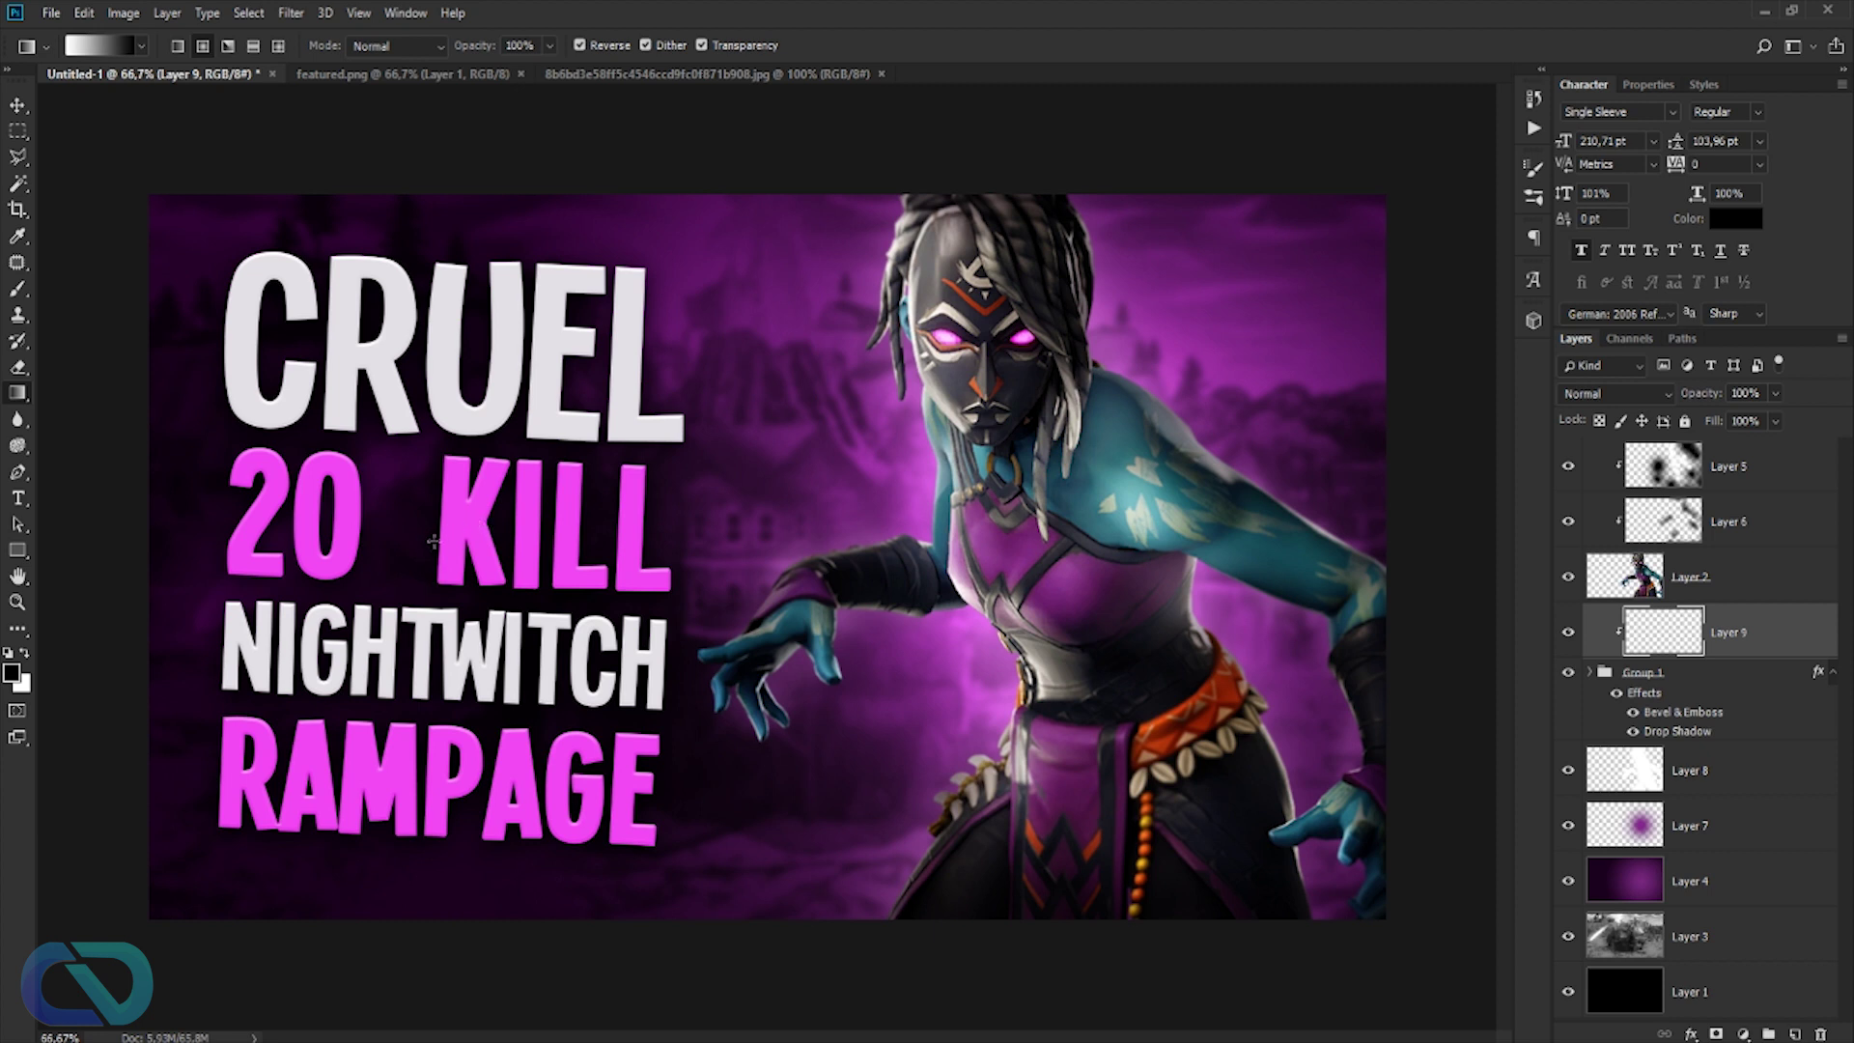
pyautogui.moveTo(438, 539); pyautogui.dragTo(642, 271)
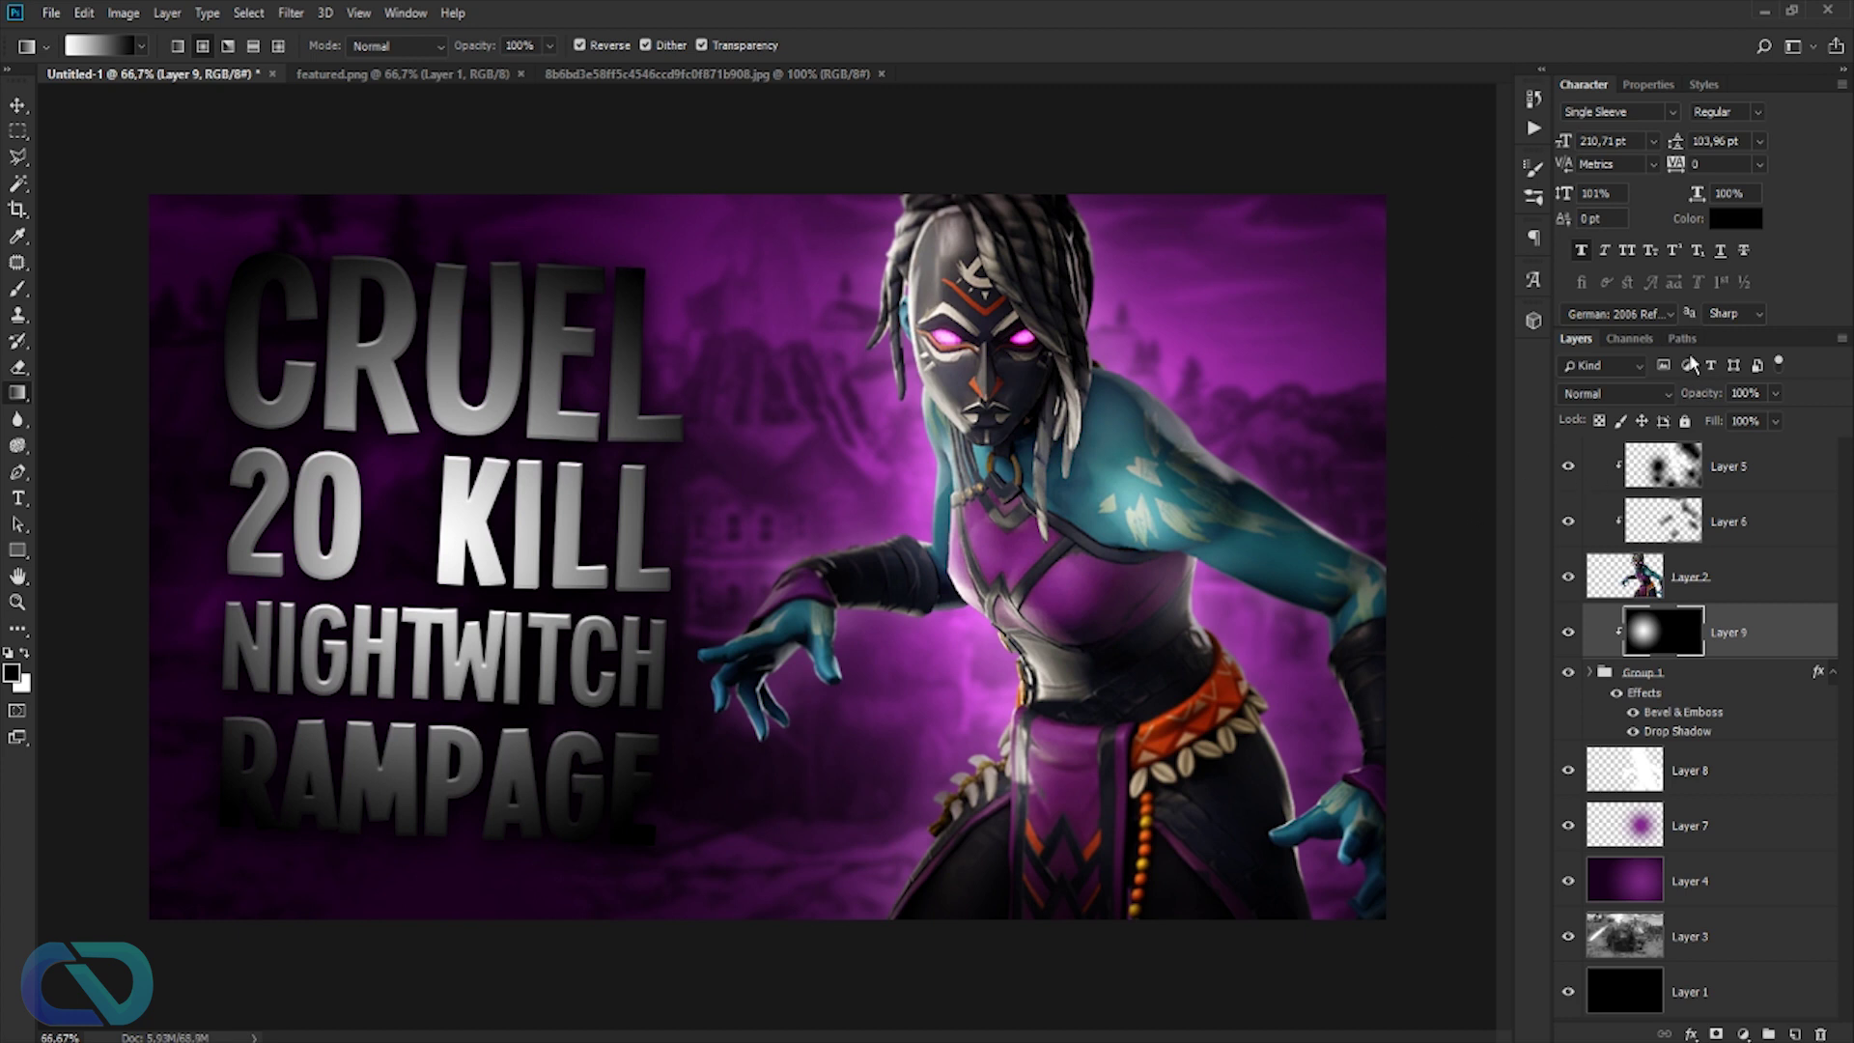
# - Set the gradient layer to Overlay blending at 75% opacity, and toggle its visibility to compare the effect on the title
pyautogui.click(1626, 394)
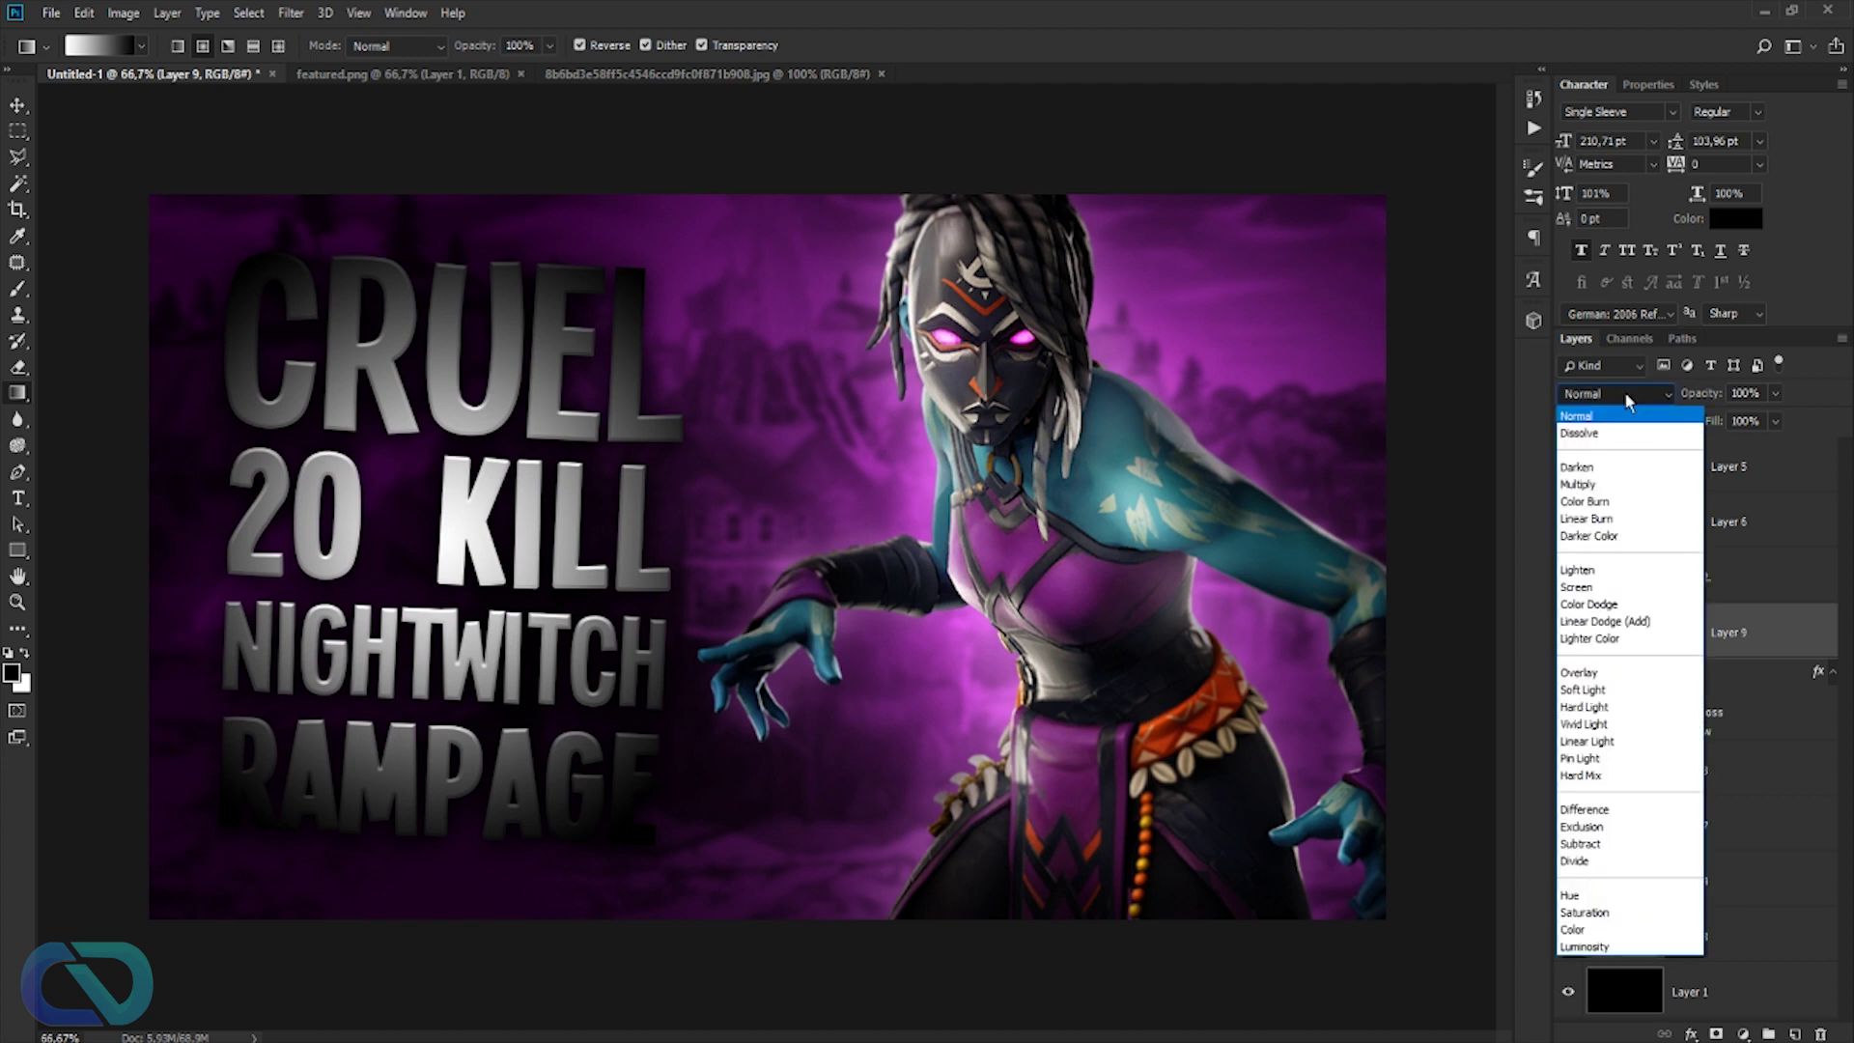
pyautogui.click(1573, 673)
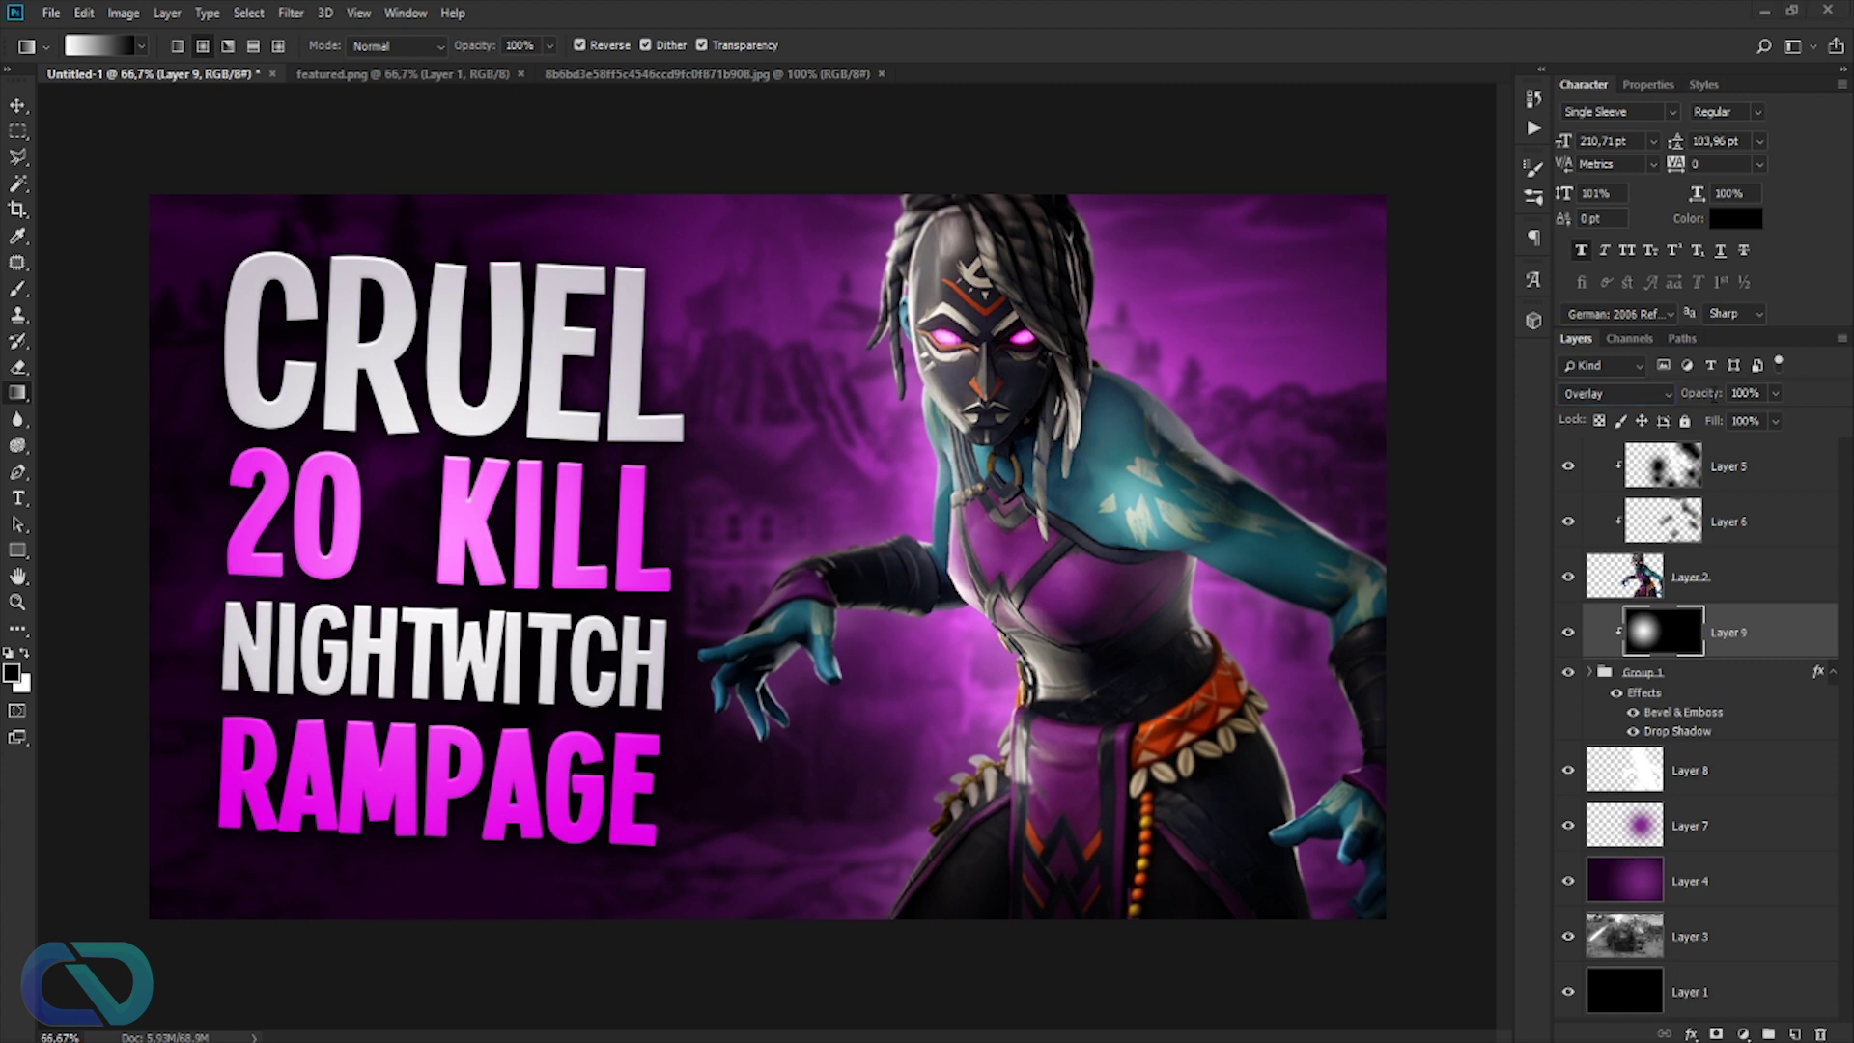
pyautogui.moveTo(1710, 399)
pyautogui.mouseDown()
pyautogui.moveTo(1651, 393)
pyautogui.moveTo(1689, 394)
pyautogui.mouseUp()
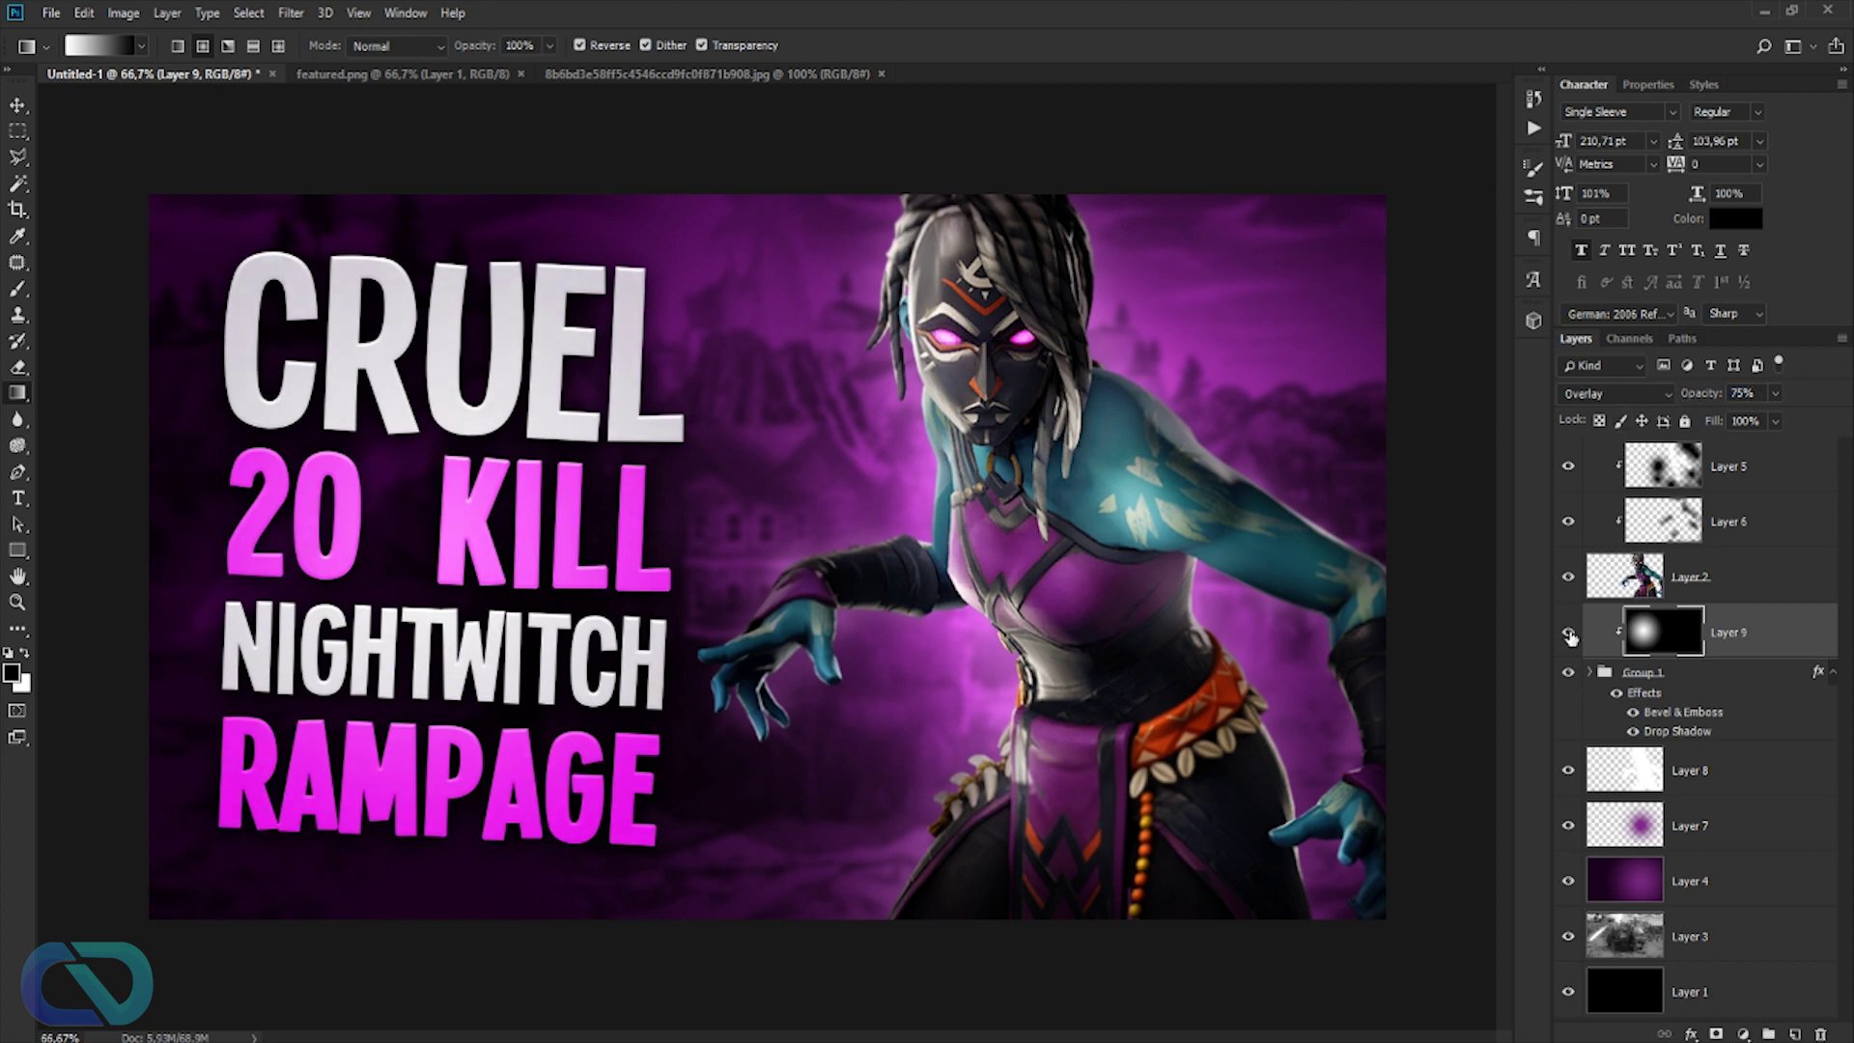
pyautogui.click(1569, 635)
pyautogui.click(1569, 635)
pyautogui.click(1569, 635)
pyautogui.click(1569, 633)
# - Add a new layer above Layer 5 at the top of the stack for painting with the Brush tool
pyautogui.click(1662, 467)
pyautogui.press('b')
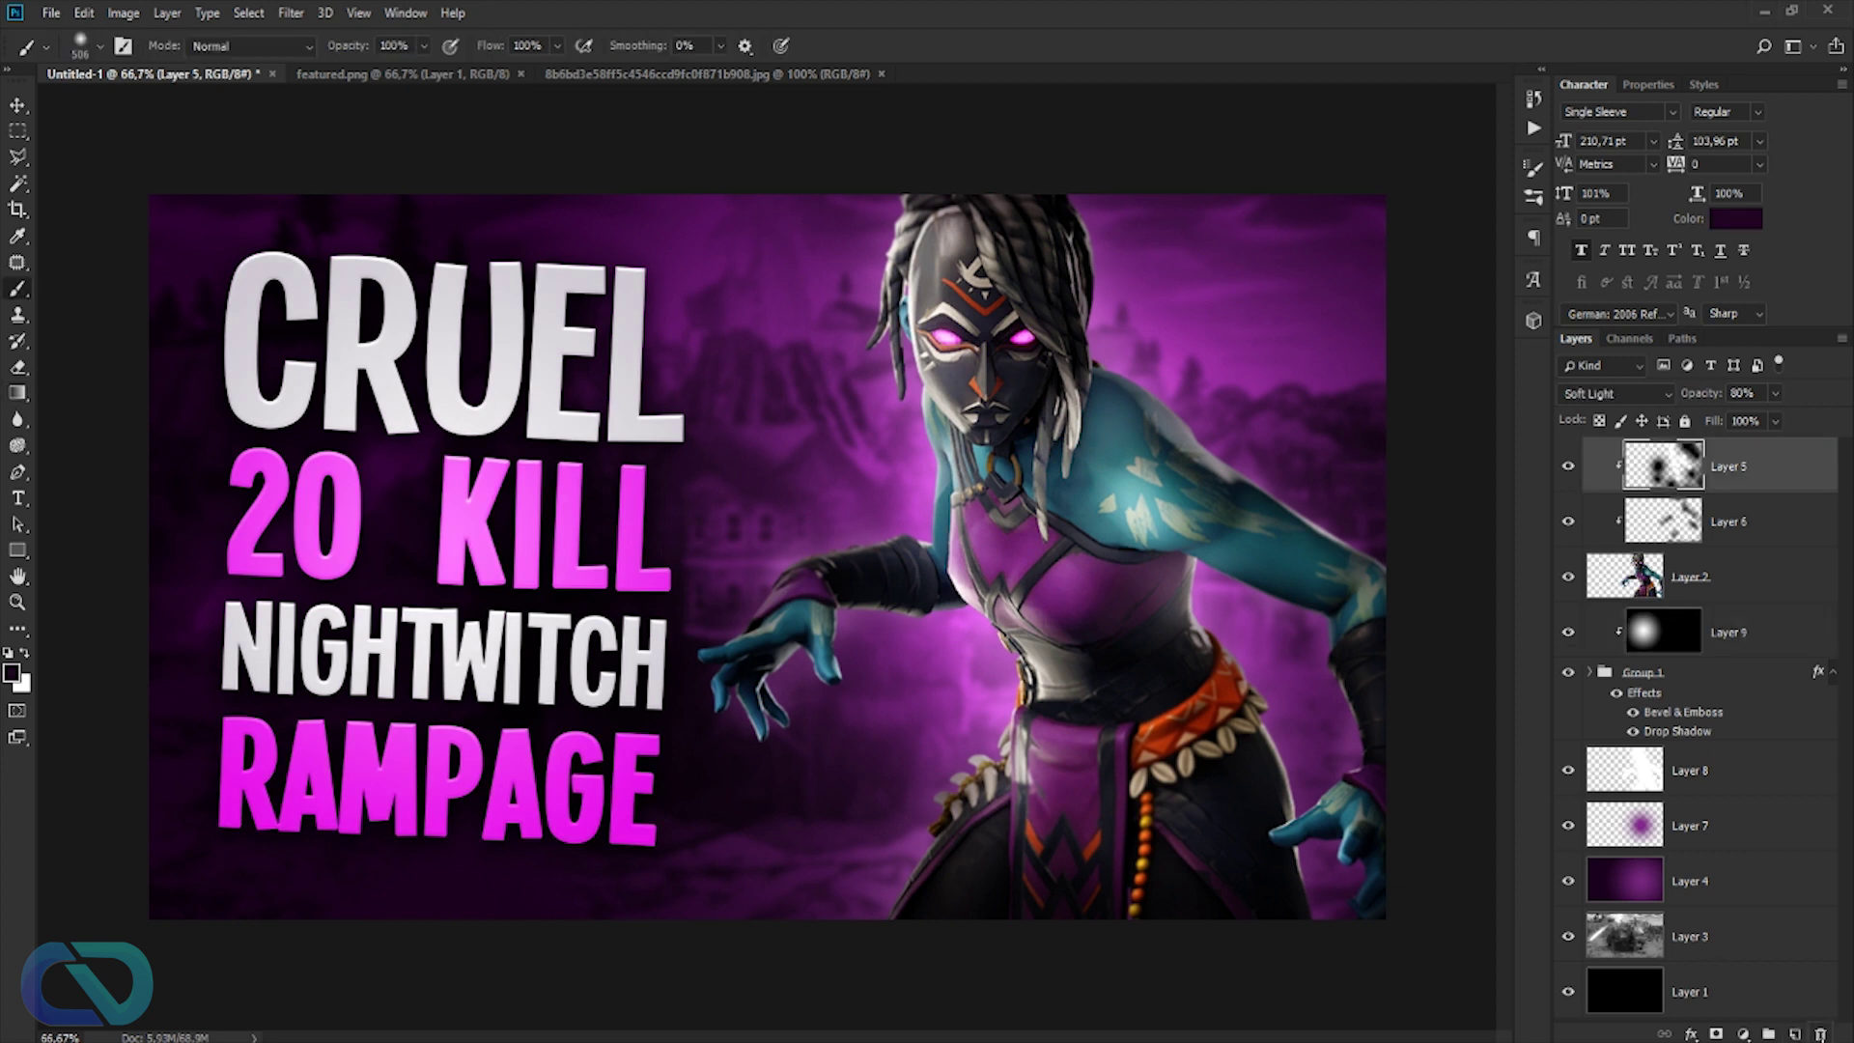
pyautogui.click(1796, 1034)
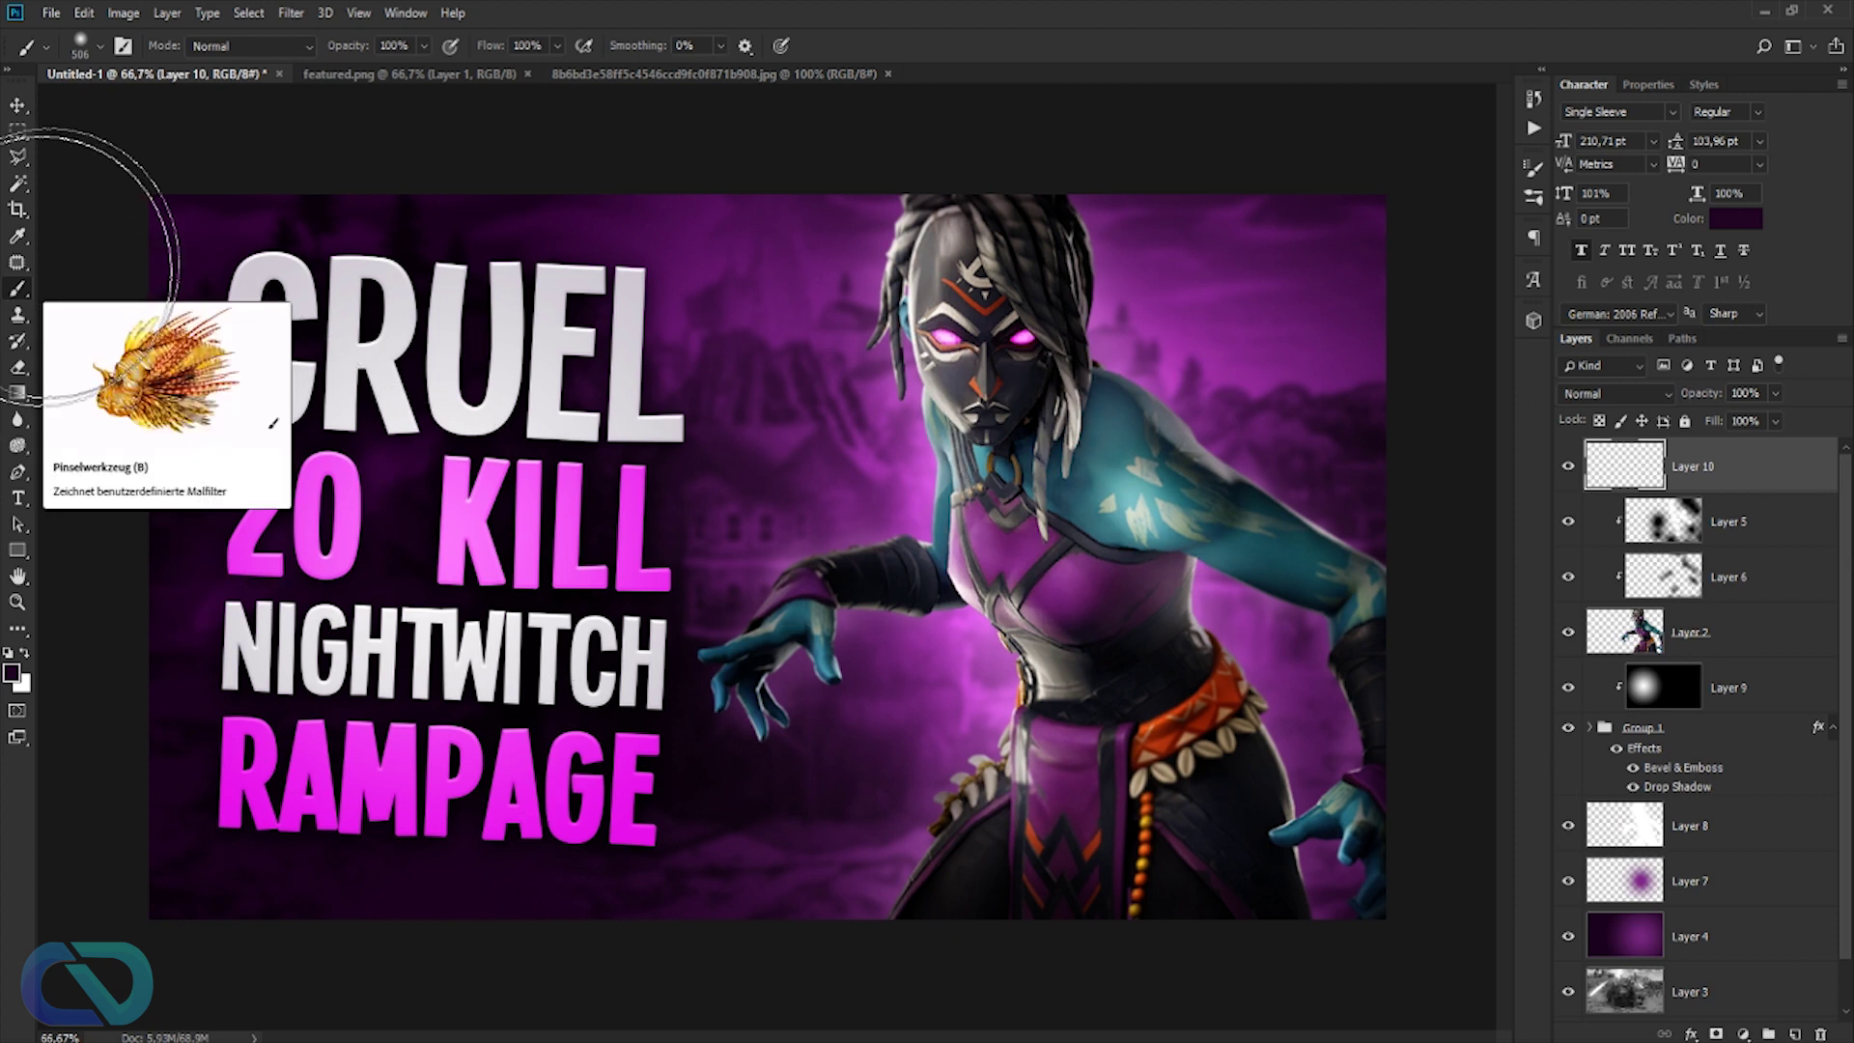
# - Paint a very dark purple vignette around the artwork's edges with a soft 506 px brush at 3% hardness
pyautogui.click(97, 51)
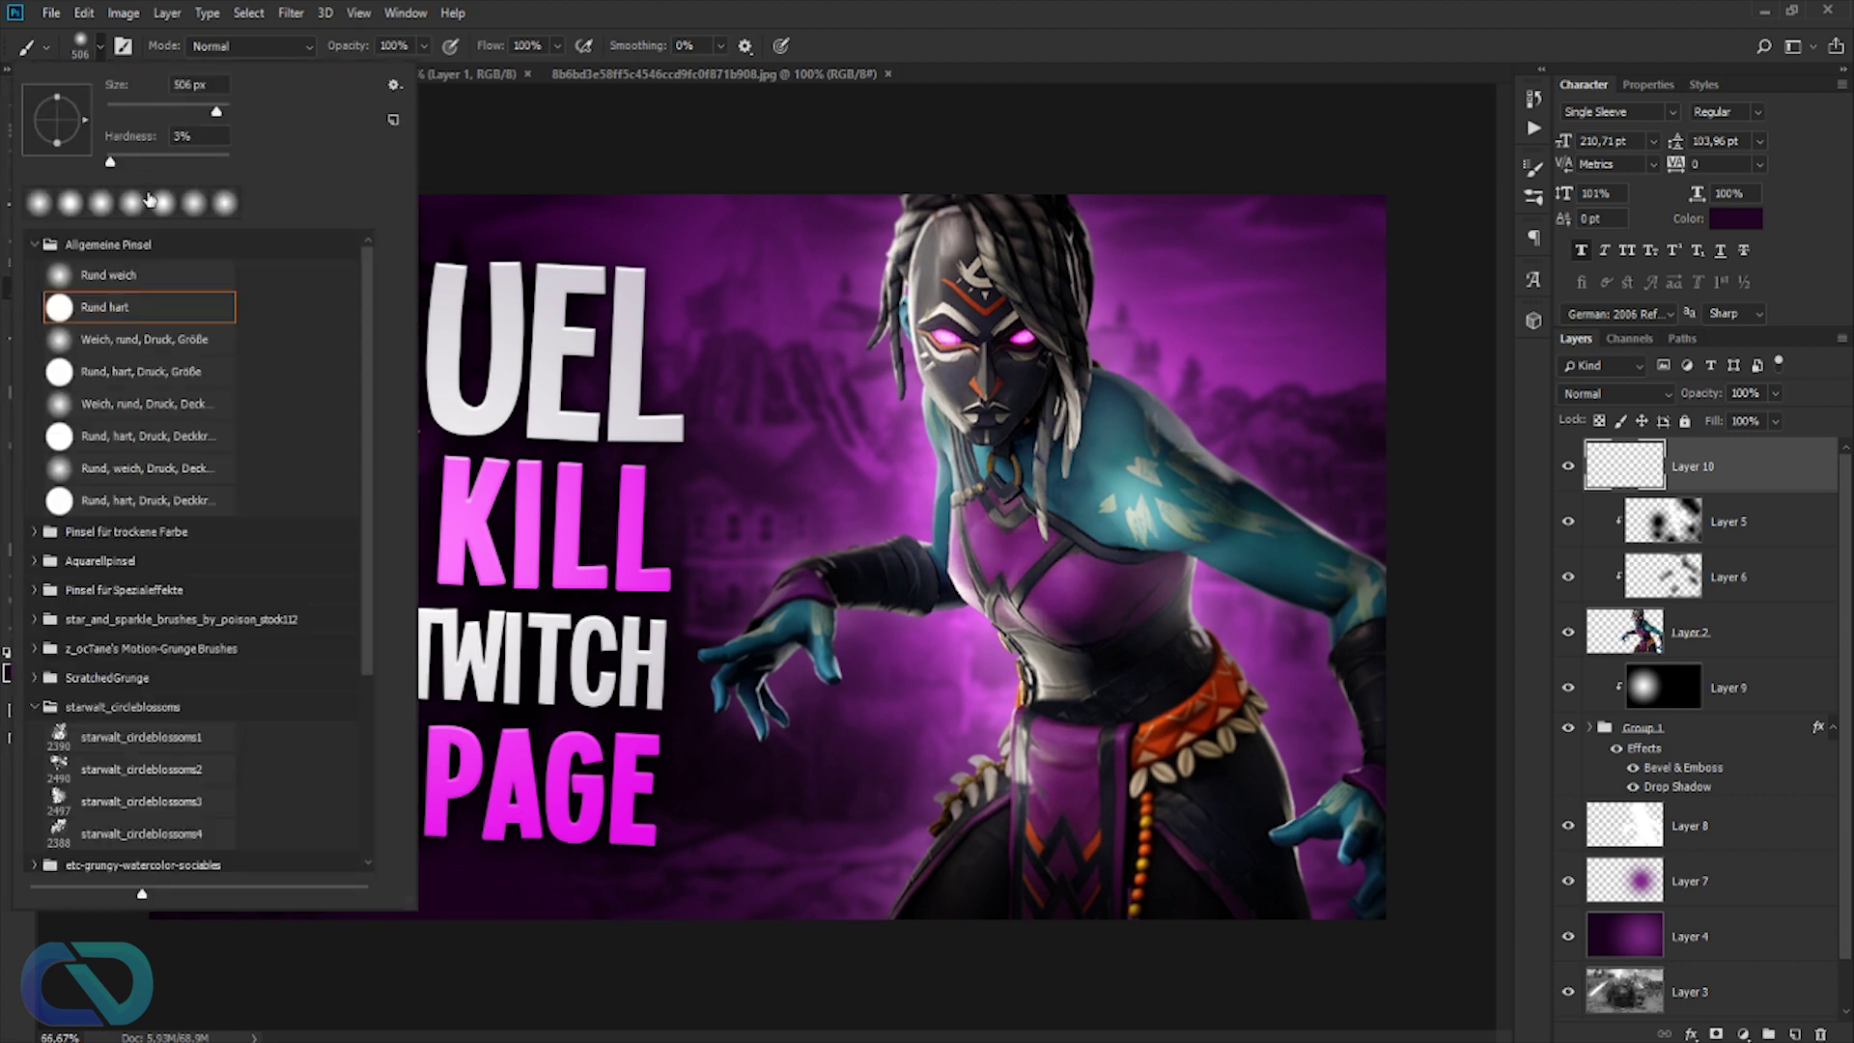
pyautogui.press('Return')
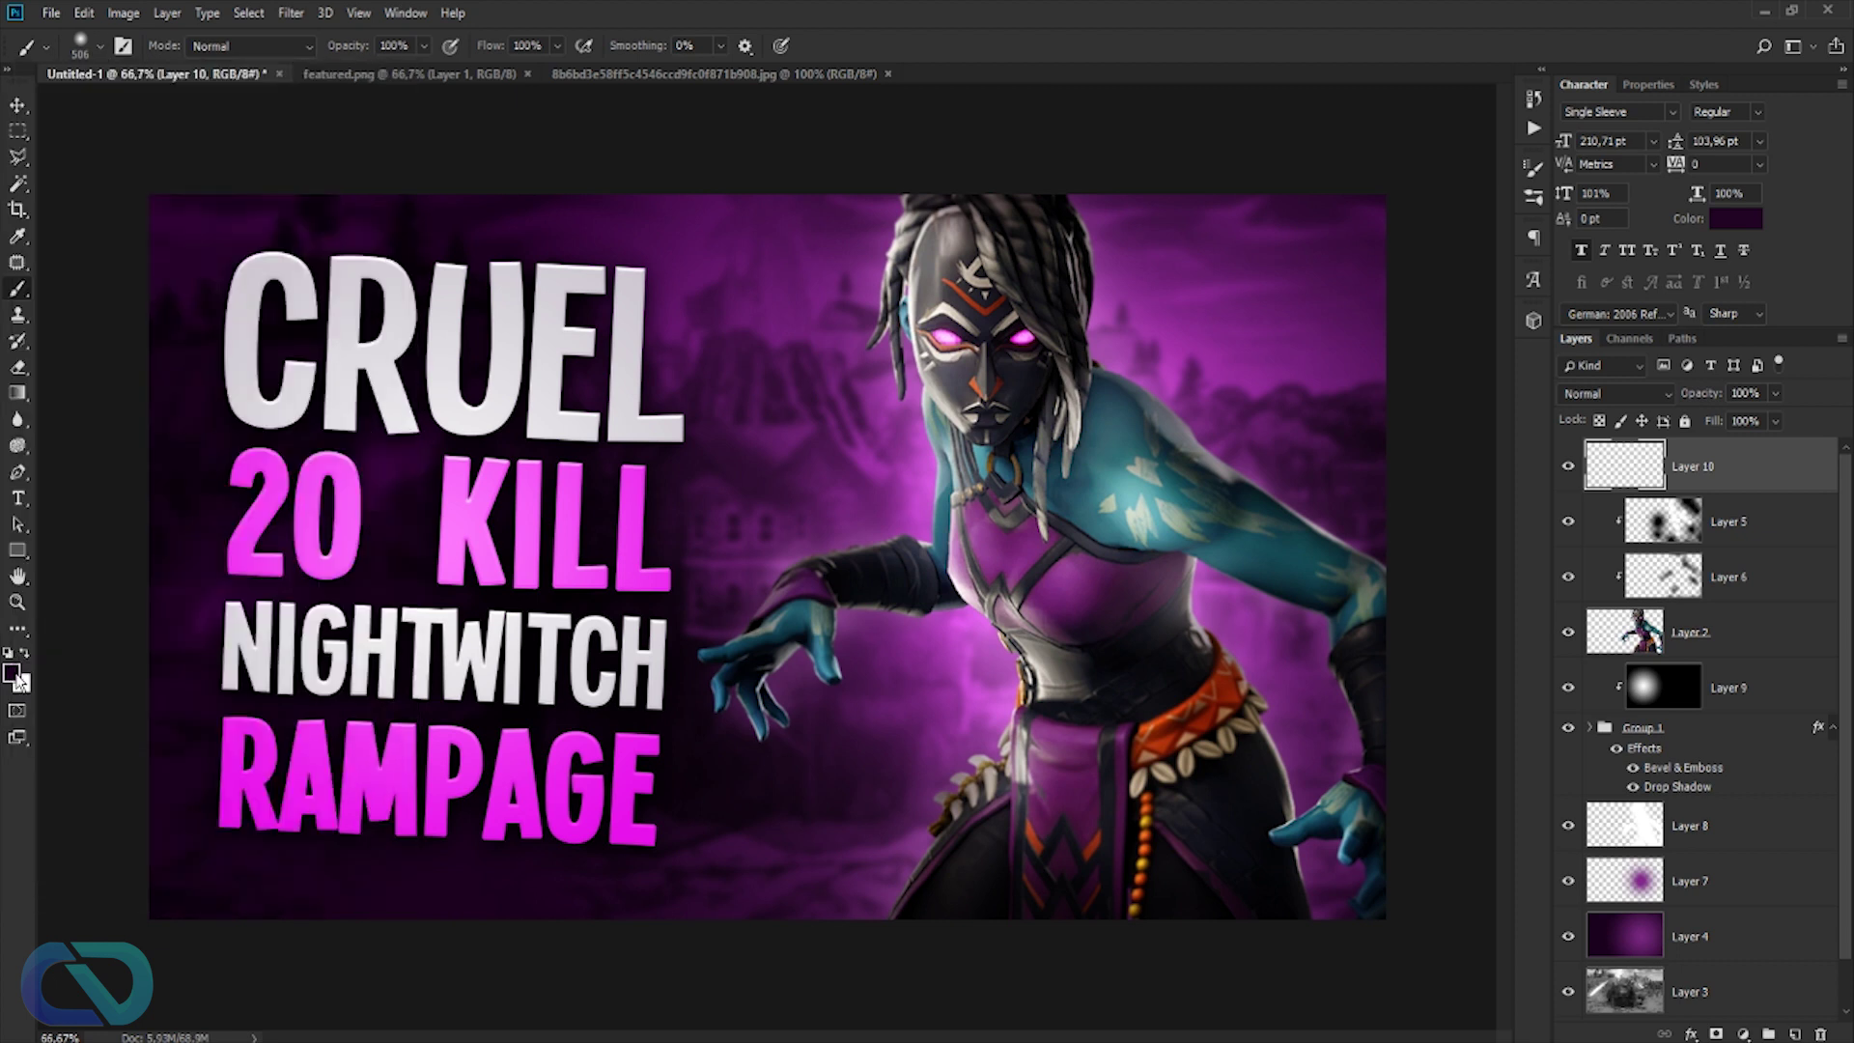
pyautogui.click(12, 673)
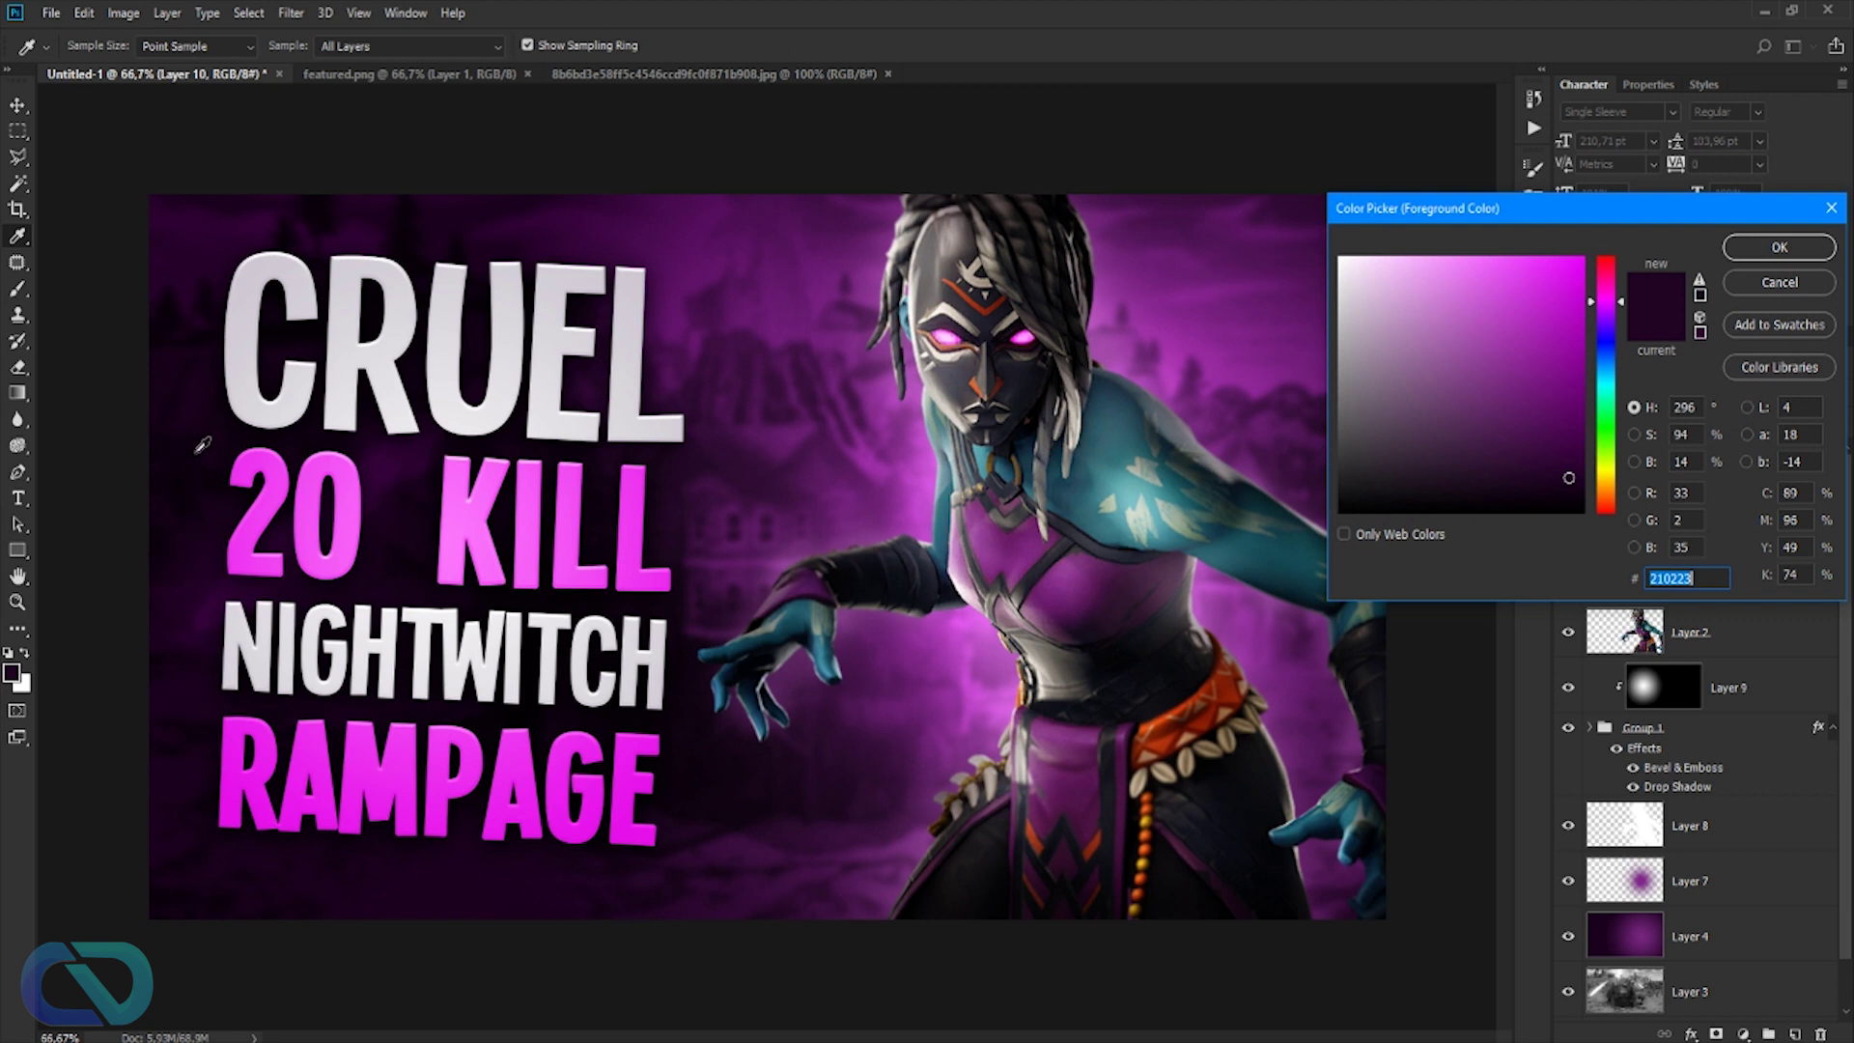
pyautogui.press('Return')
pyautogui.press('b')
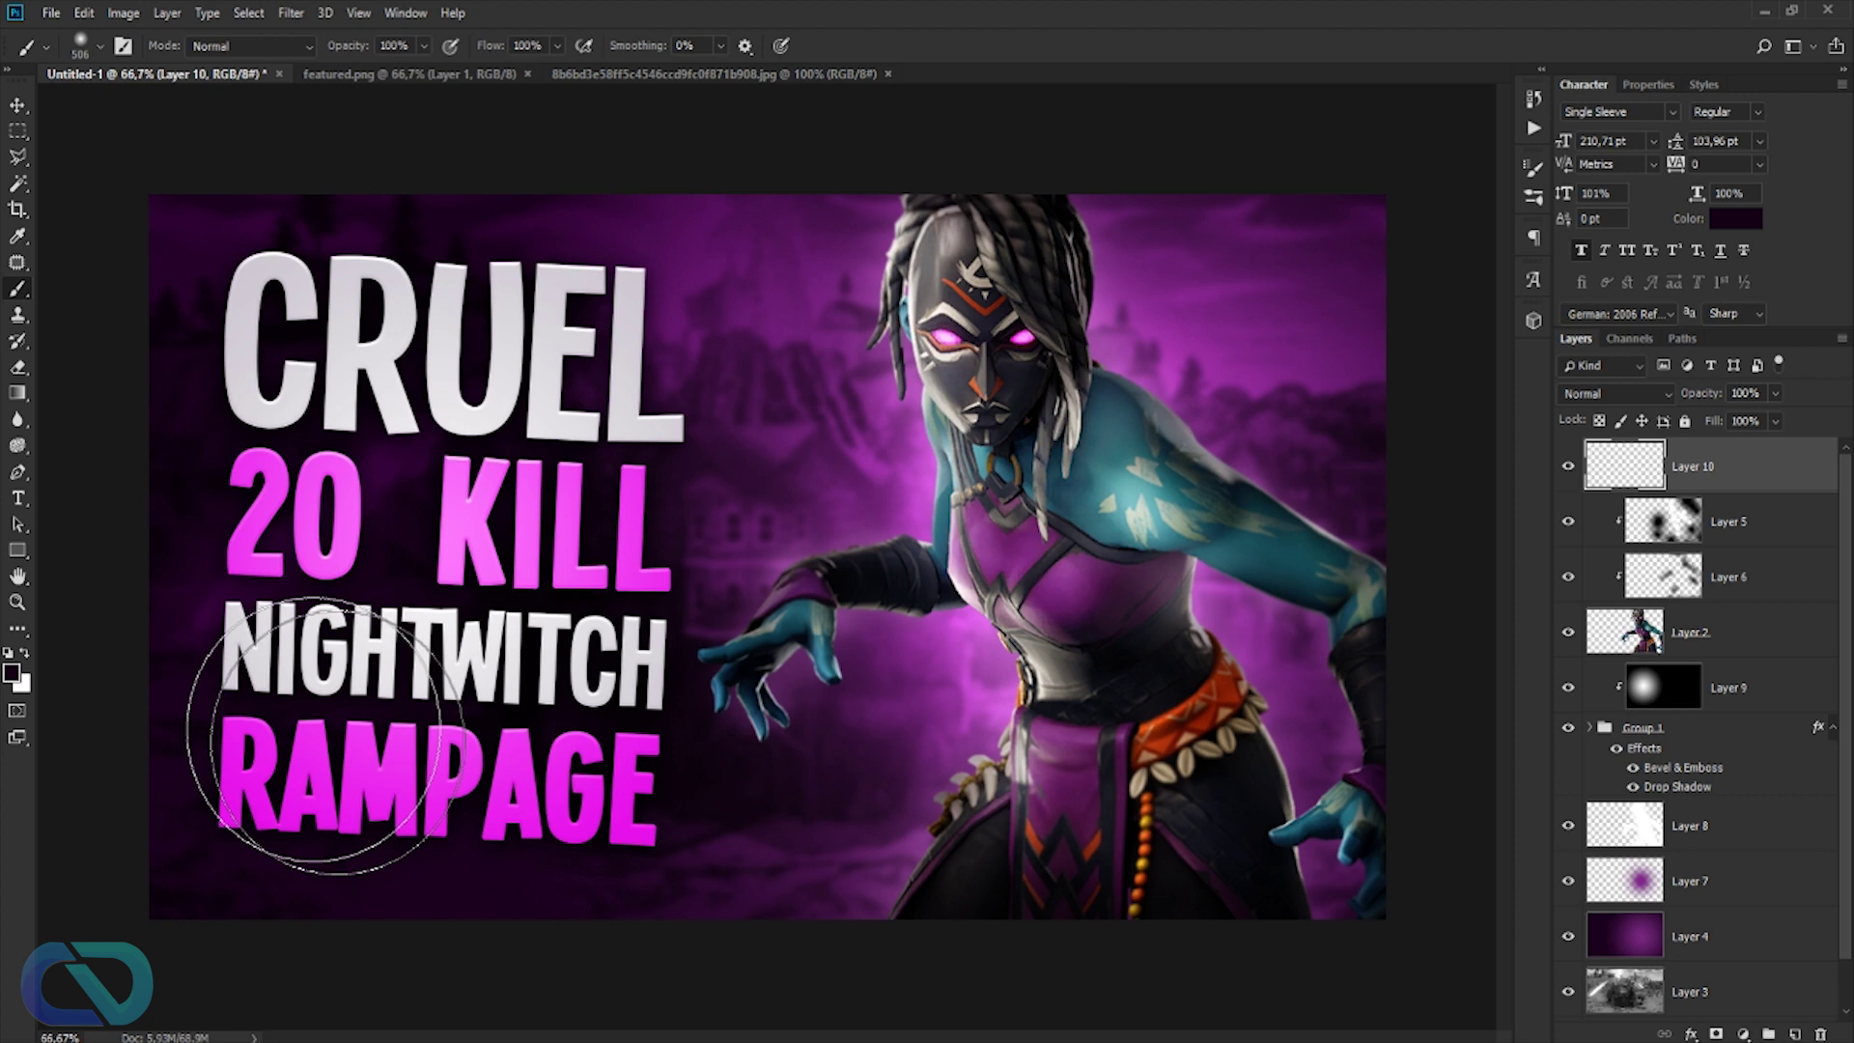
pyautogui.moveTo(1378, 833)
pyautogui.mouseDown()
pyautogui.moveTo(1431, 862)
pyautogui.moveTo(1434, 901)
pyautogui.moveTo(1451, 807)
pyautogui.mouseUp()
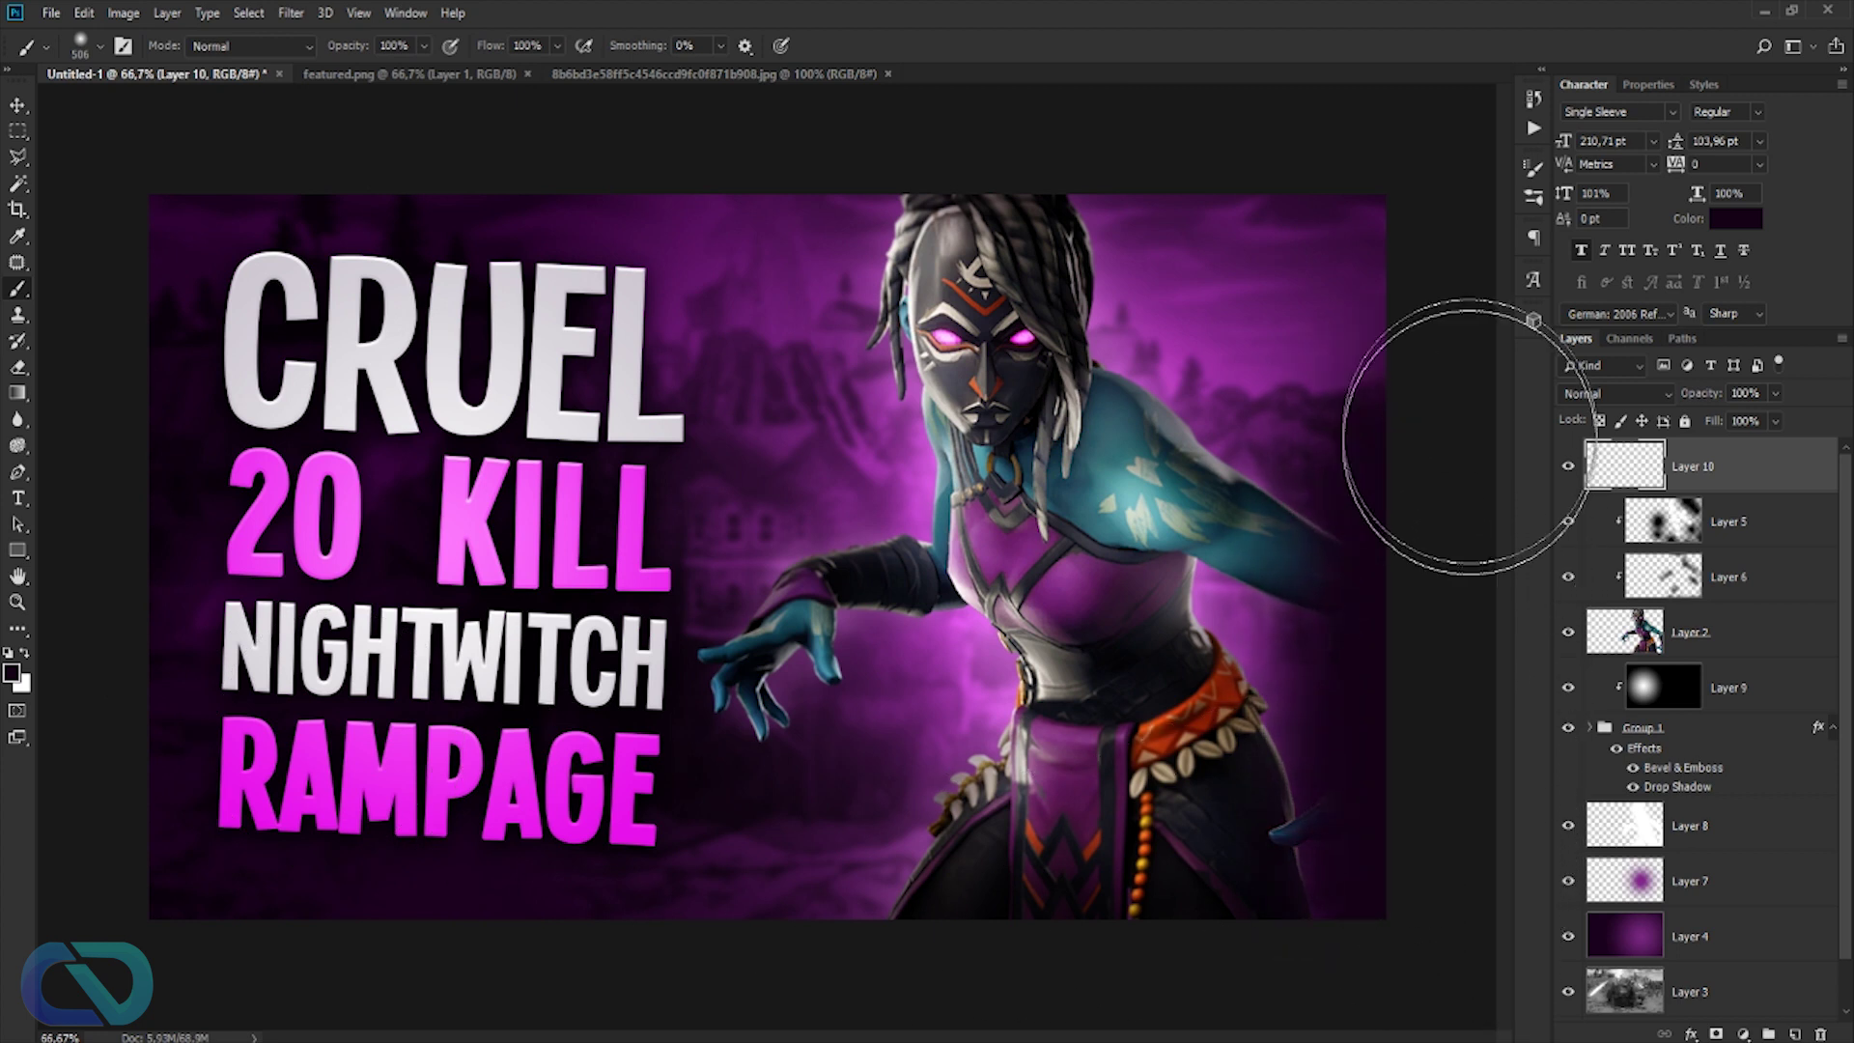
pyautogui.moveTo(1055, 62)
pyautogui.mouseDown()
pyautogui.moveTo(111, 965)
pyautogui.moveTo(444, 1024)
pyautogui.moveTo(1188, 973)
pyautogui.moveTo(1482, 728)
pyautogui.mouseUp()
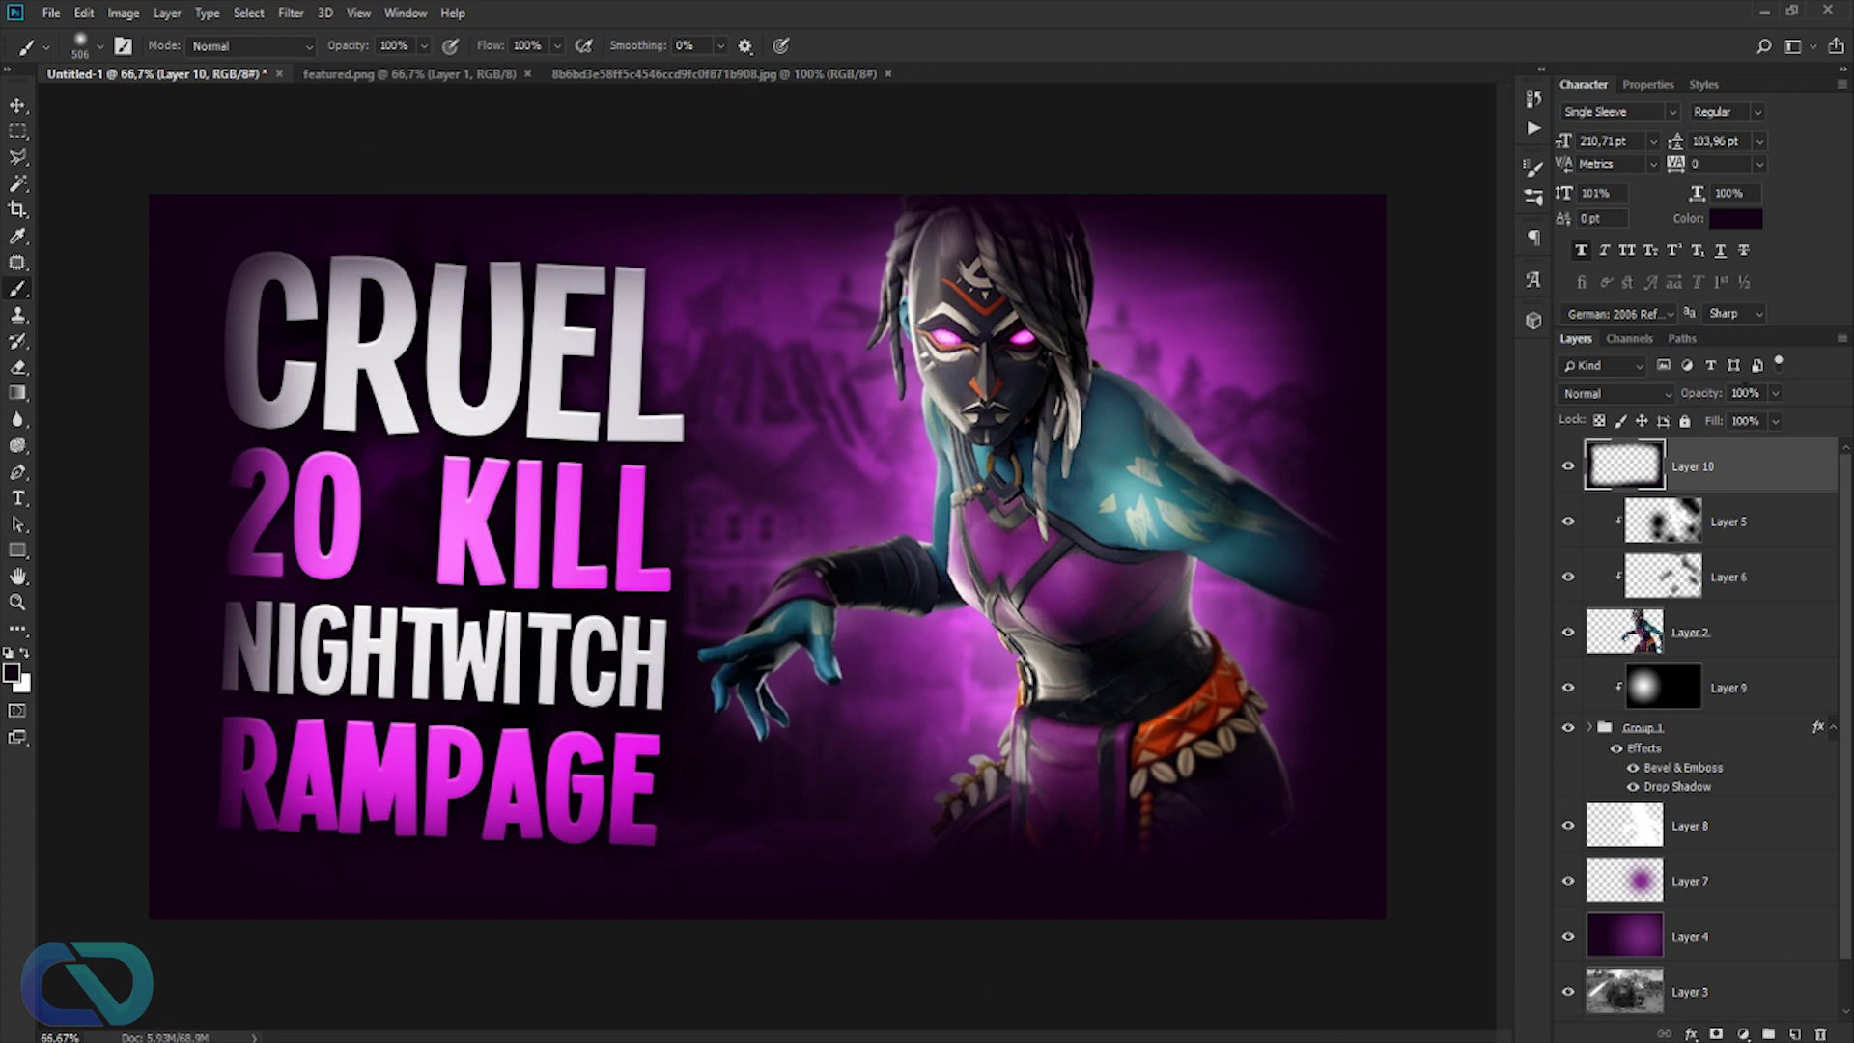
# - Set the vignette layer's blend mode to Hard Light and its opacity to 31%
pyautogui.click(1612, 390)
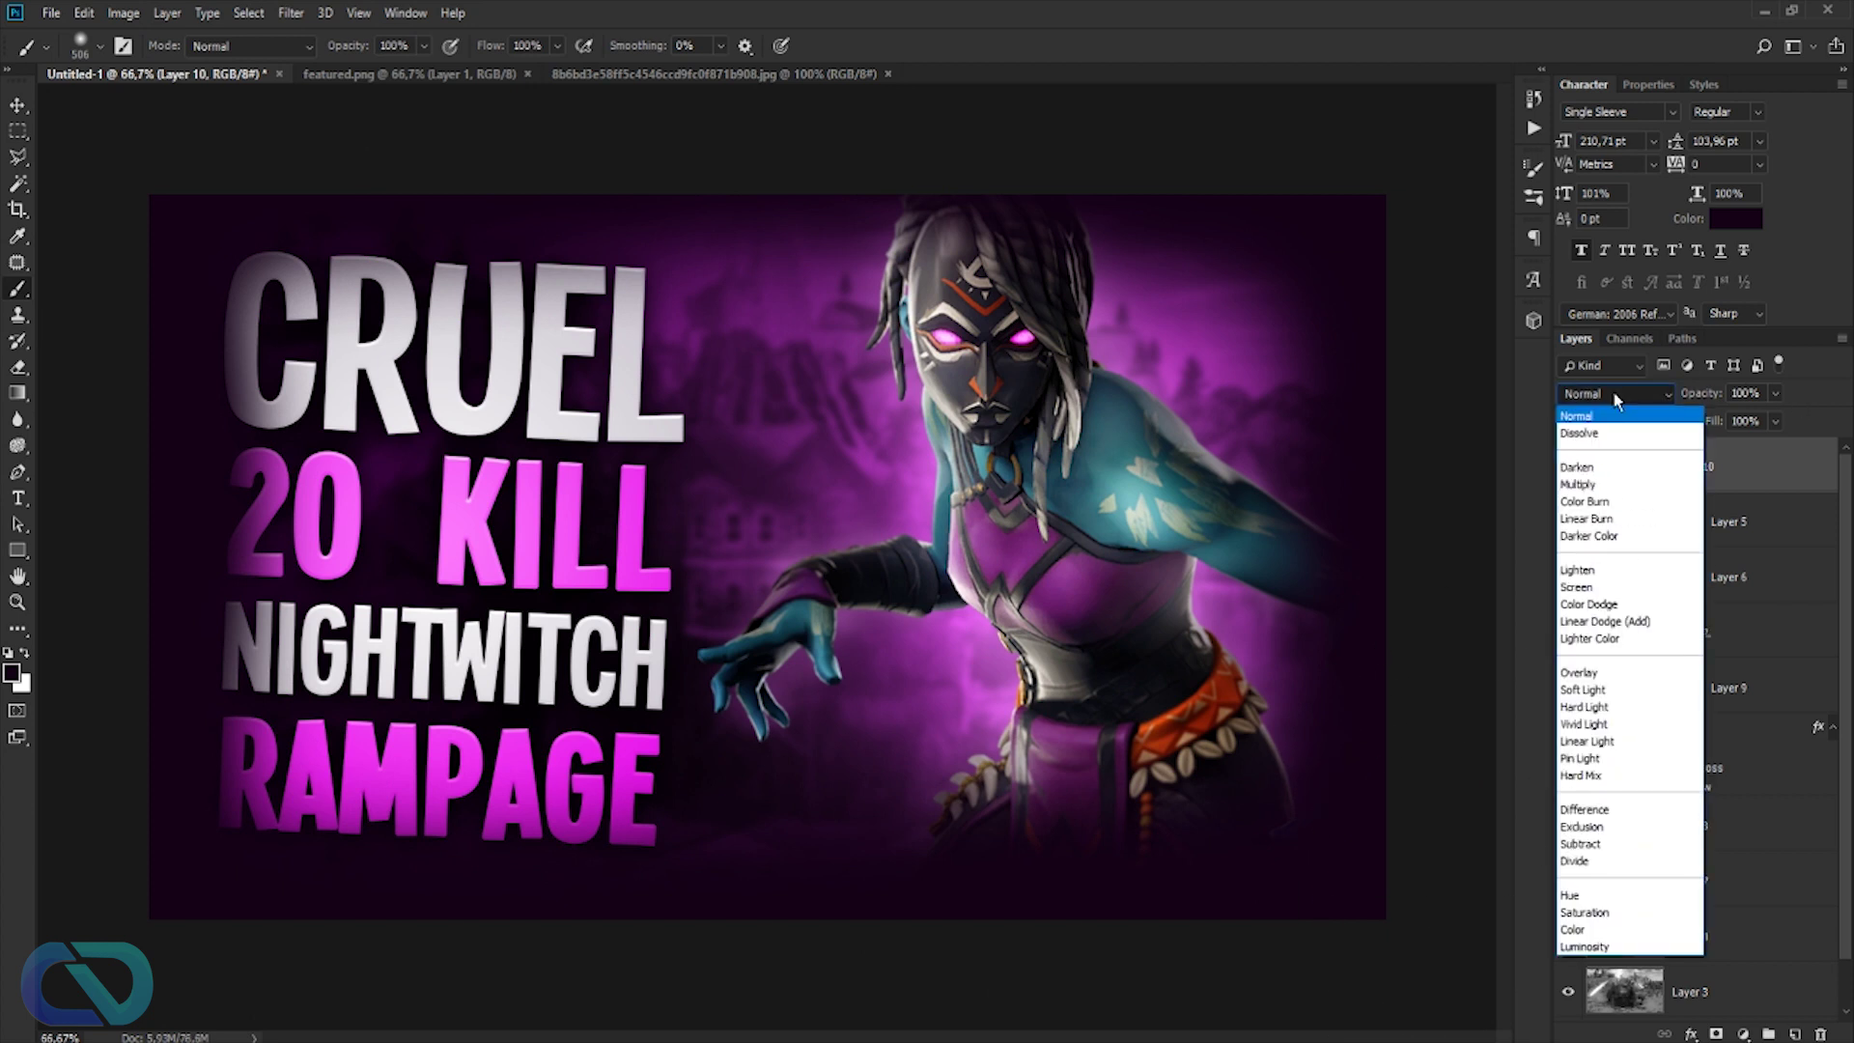
pyautogui.click(1585, 707)
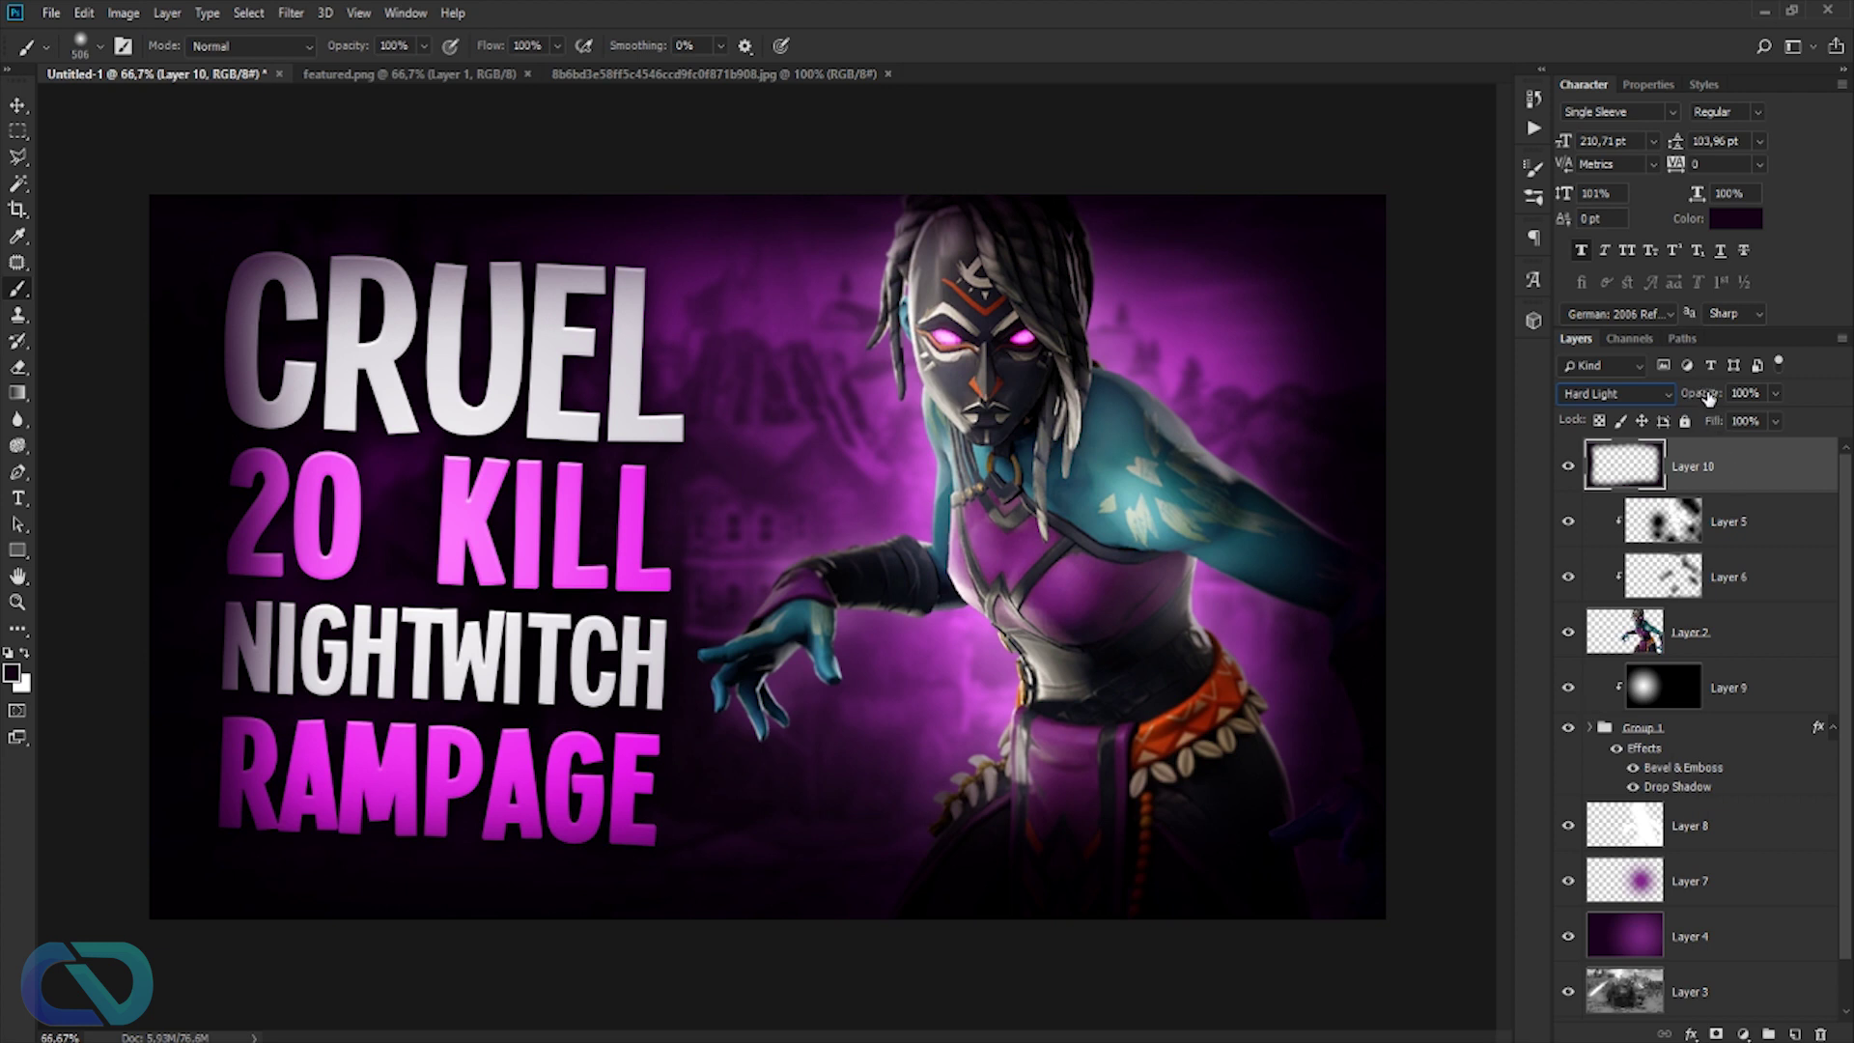
pyautogui.moveTo(1701, 393); pyautogui.dragTo(1570, 391)
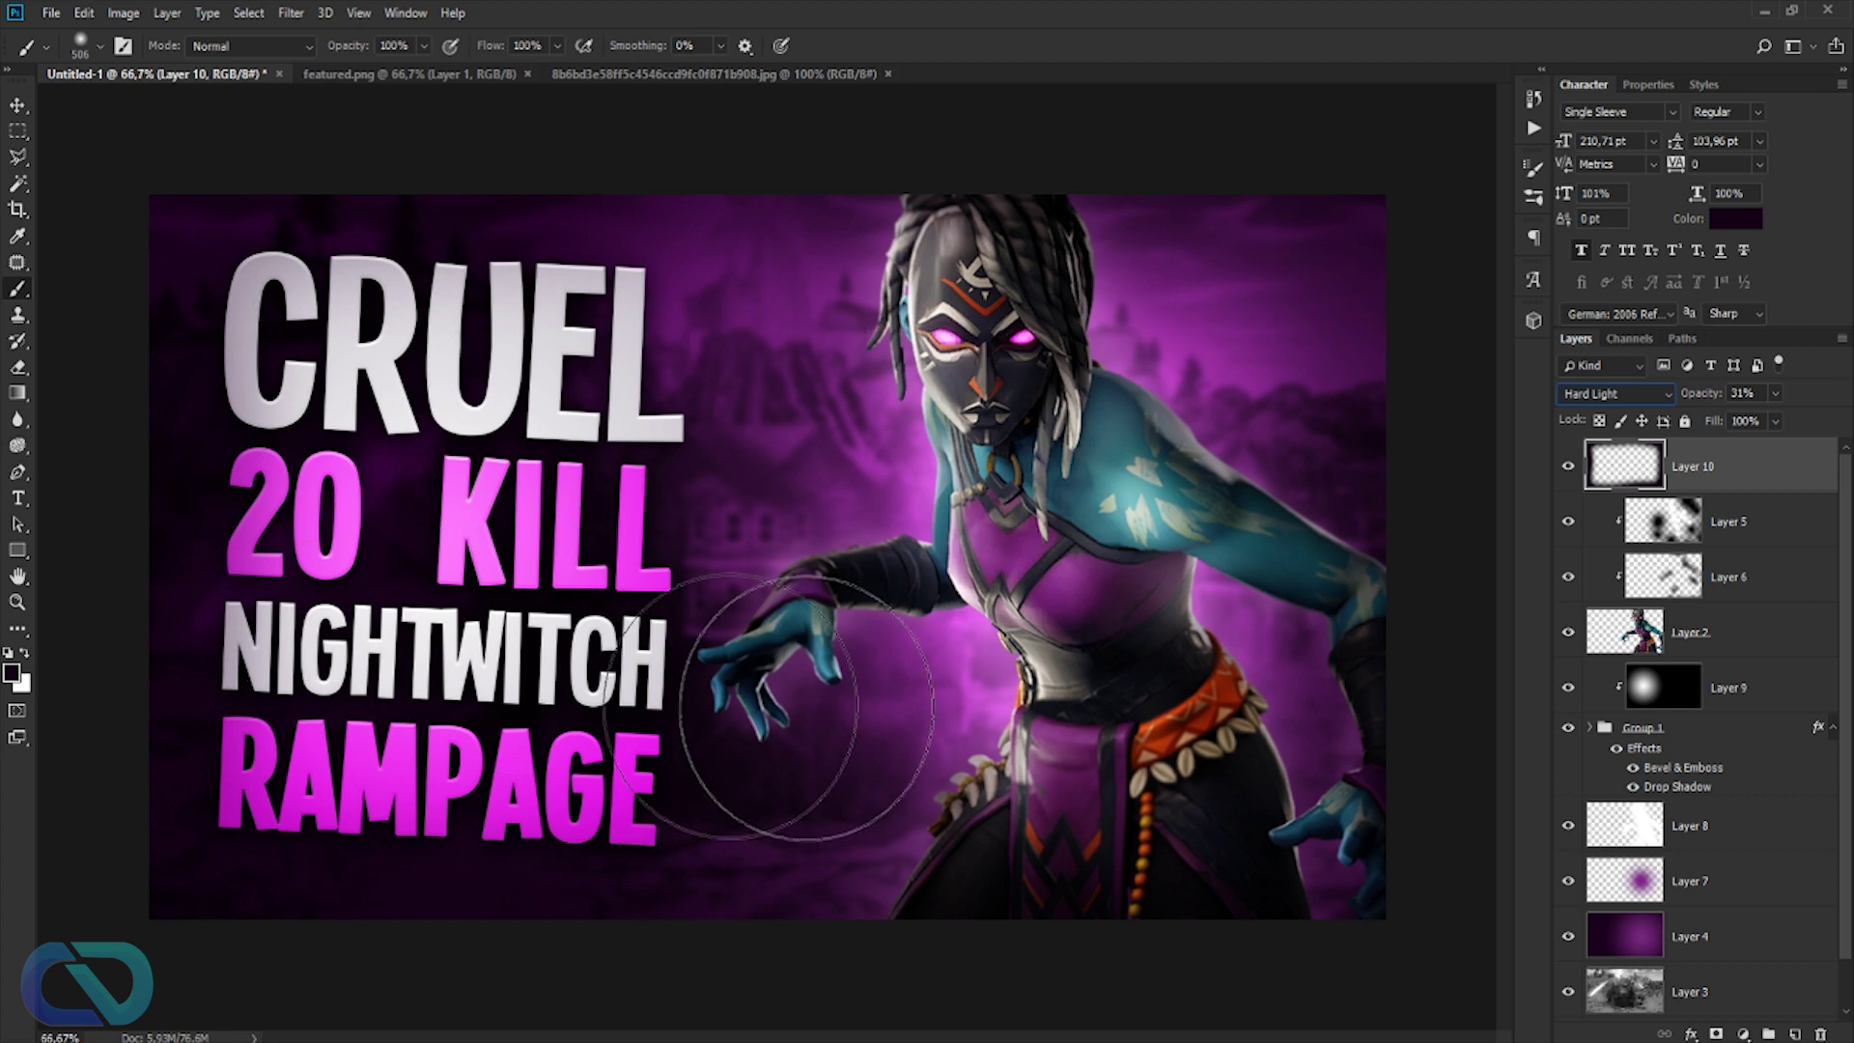
# - Add another new layer above the title's gradient layer and clip it to the title group
pyautogui.scroll(-1, 1751, 838)
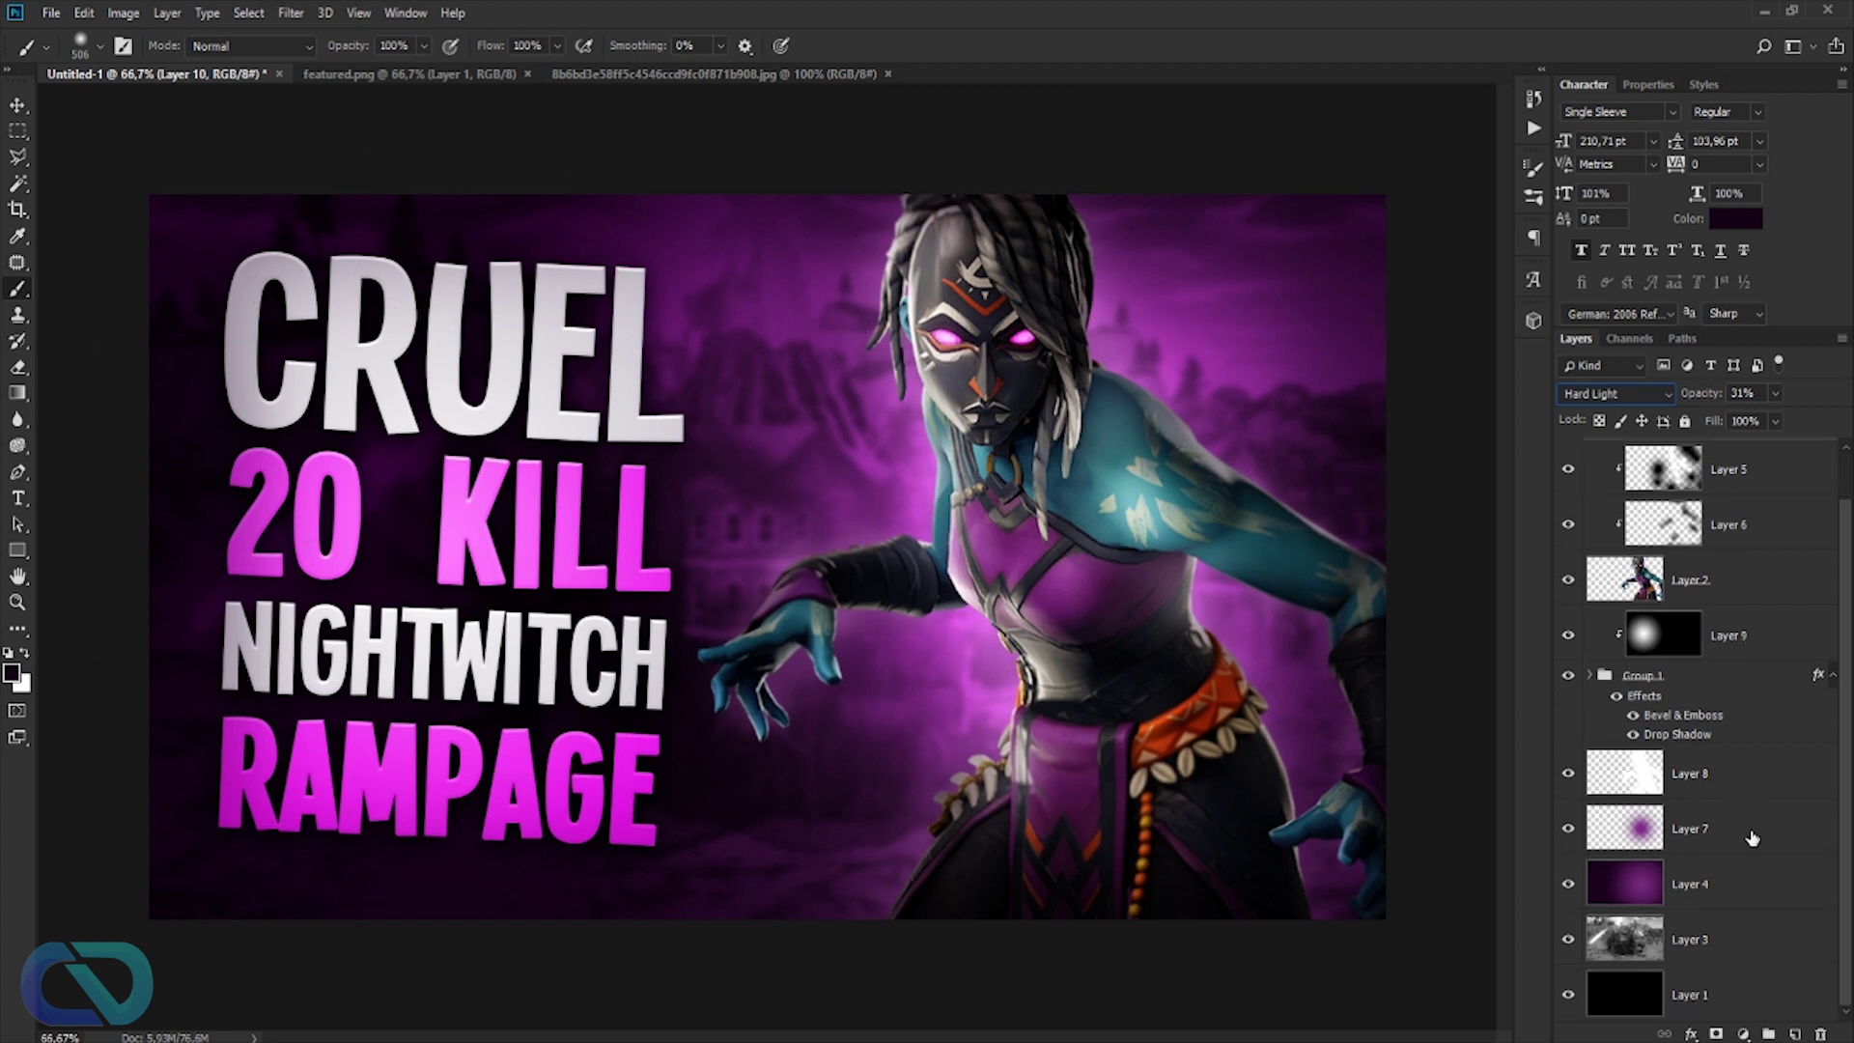
pyautogui.scroll(1, 1751, 835)
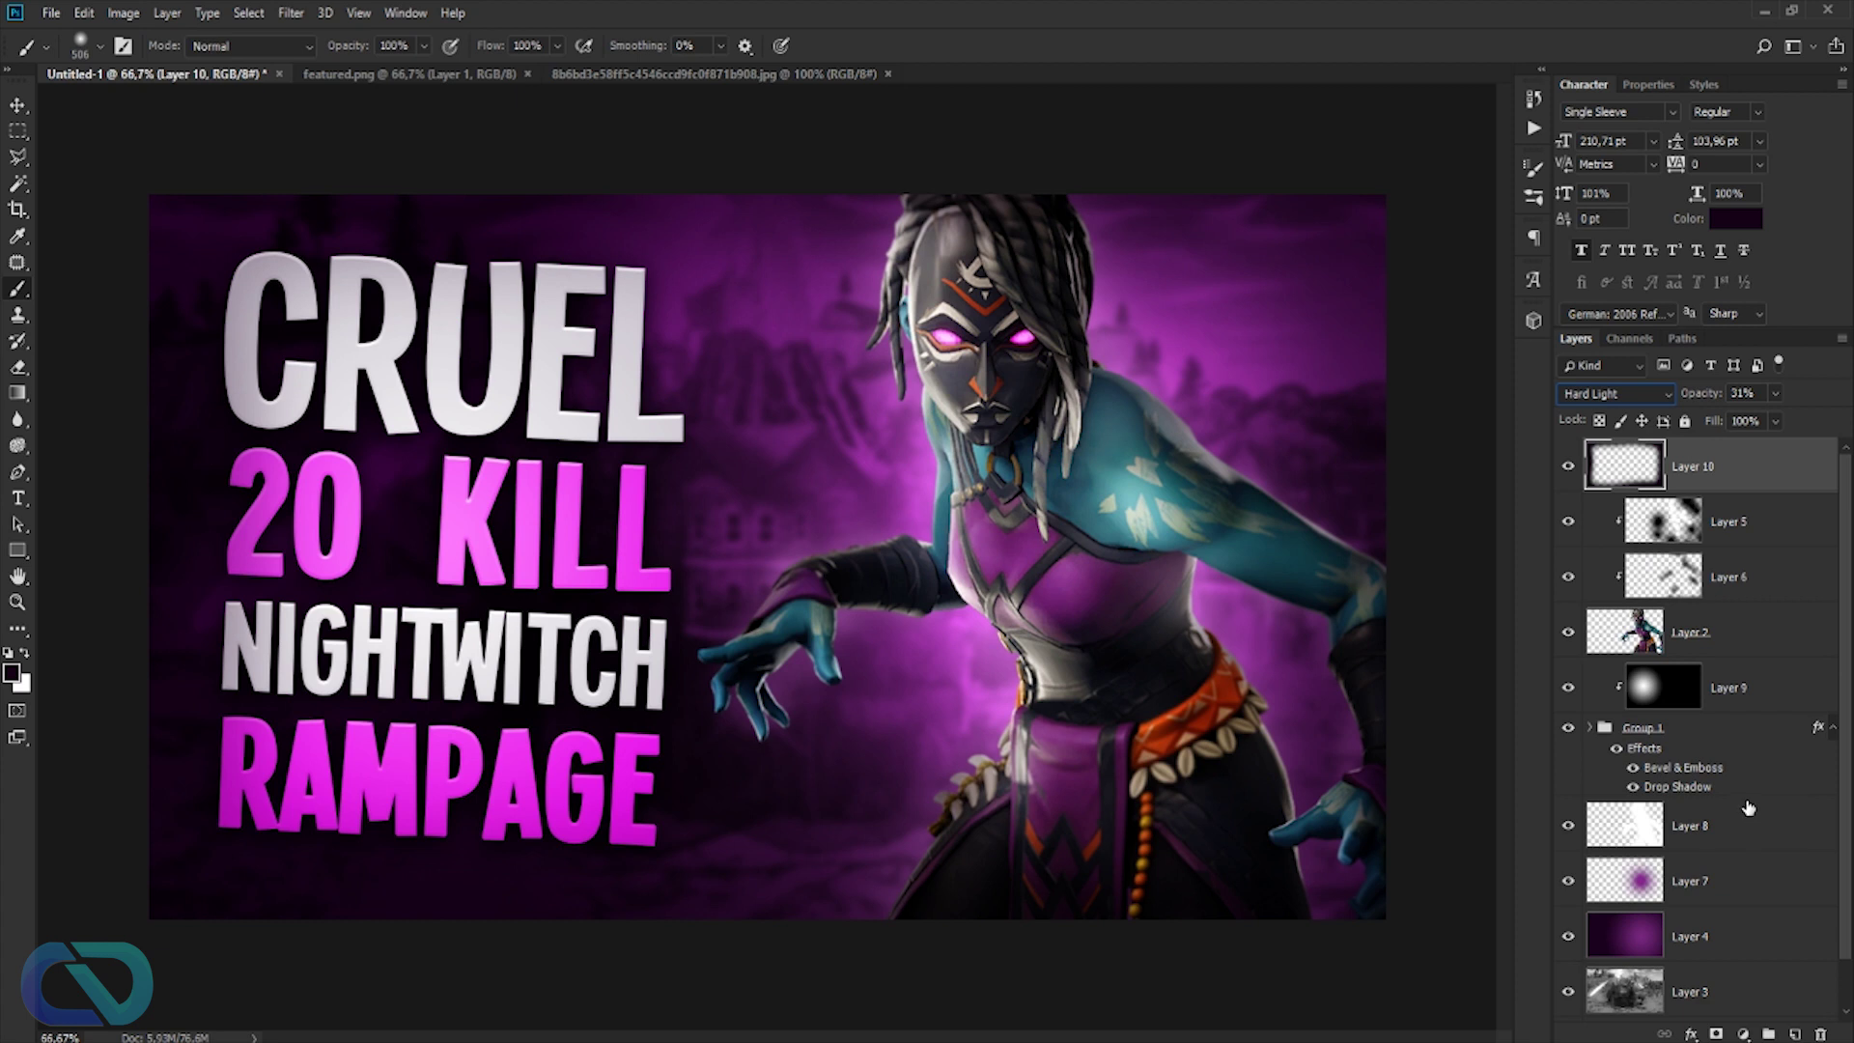
pyautogui.click(1622, 709)
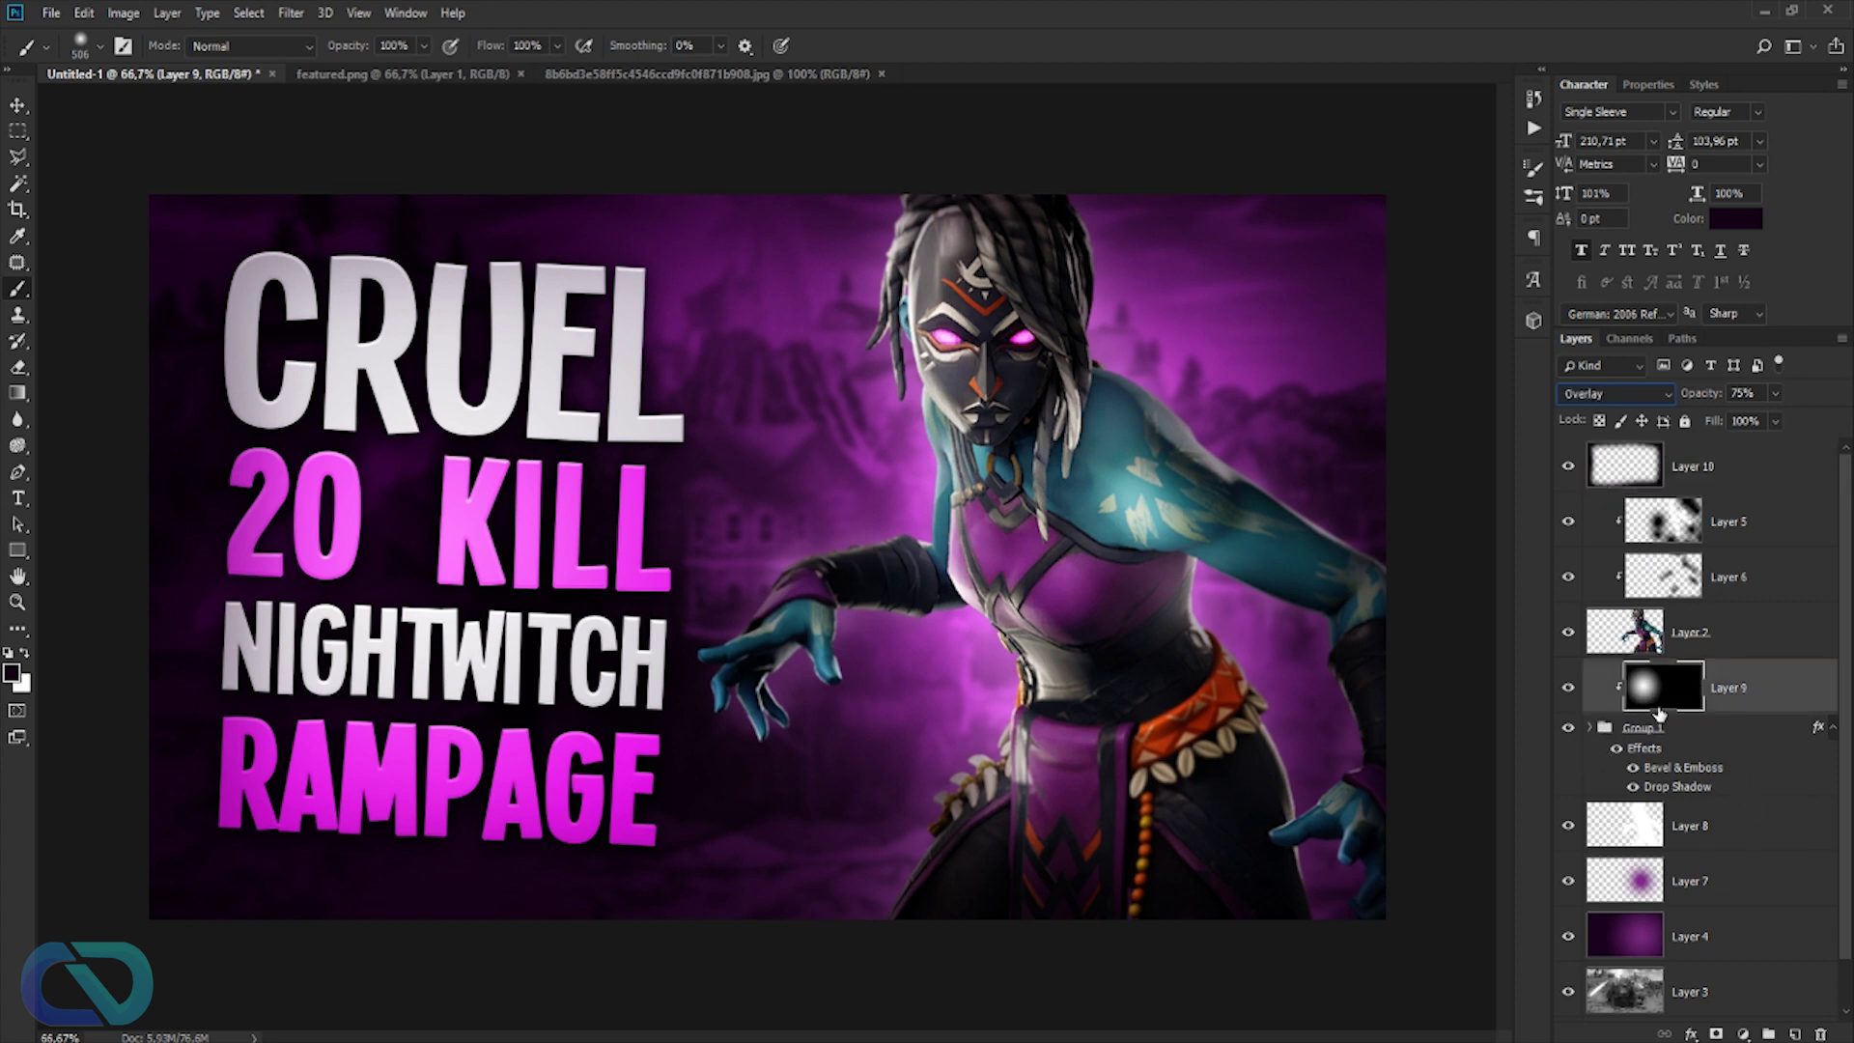
pyautogui.click(1793, 1033)
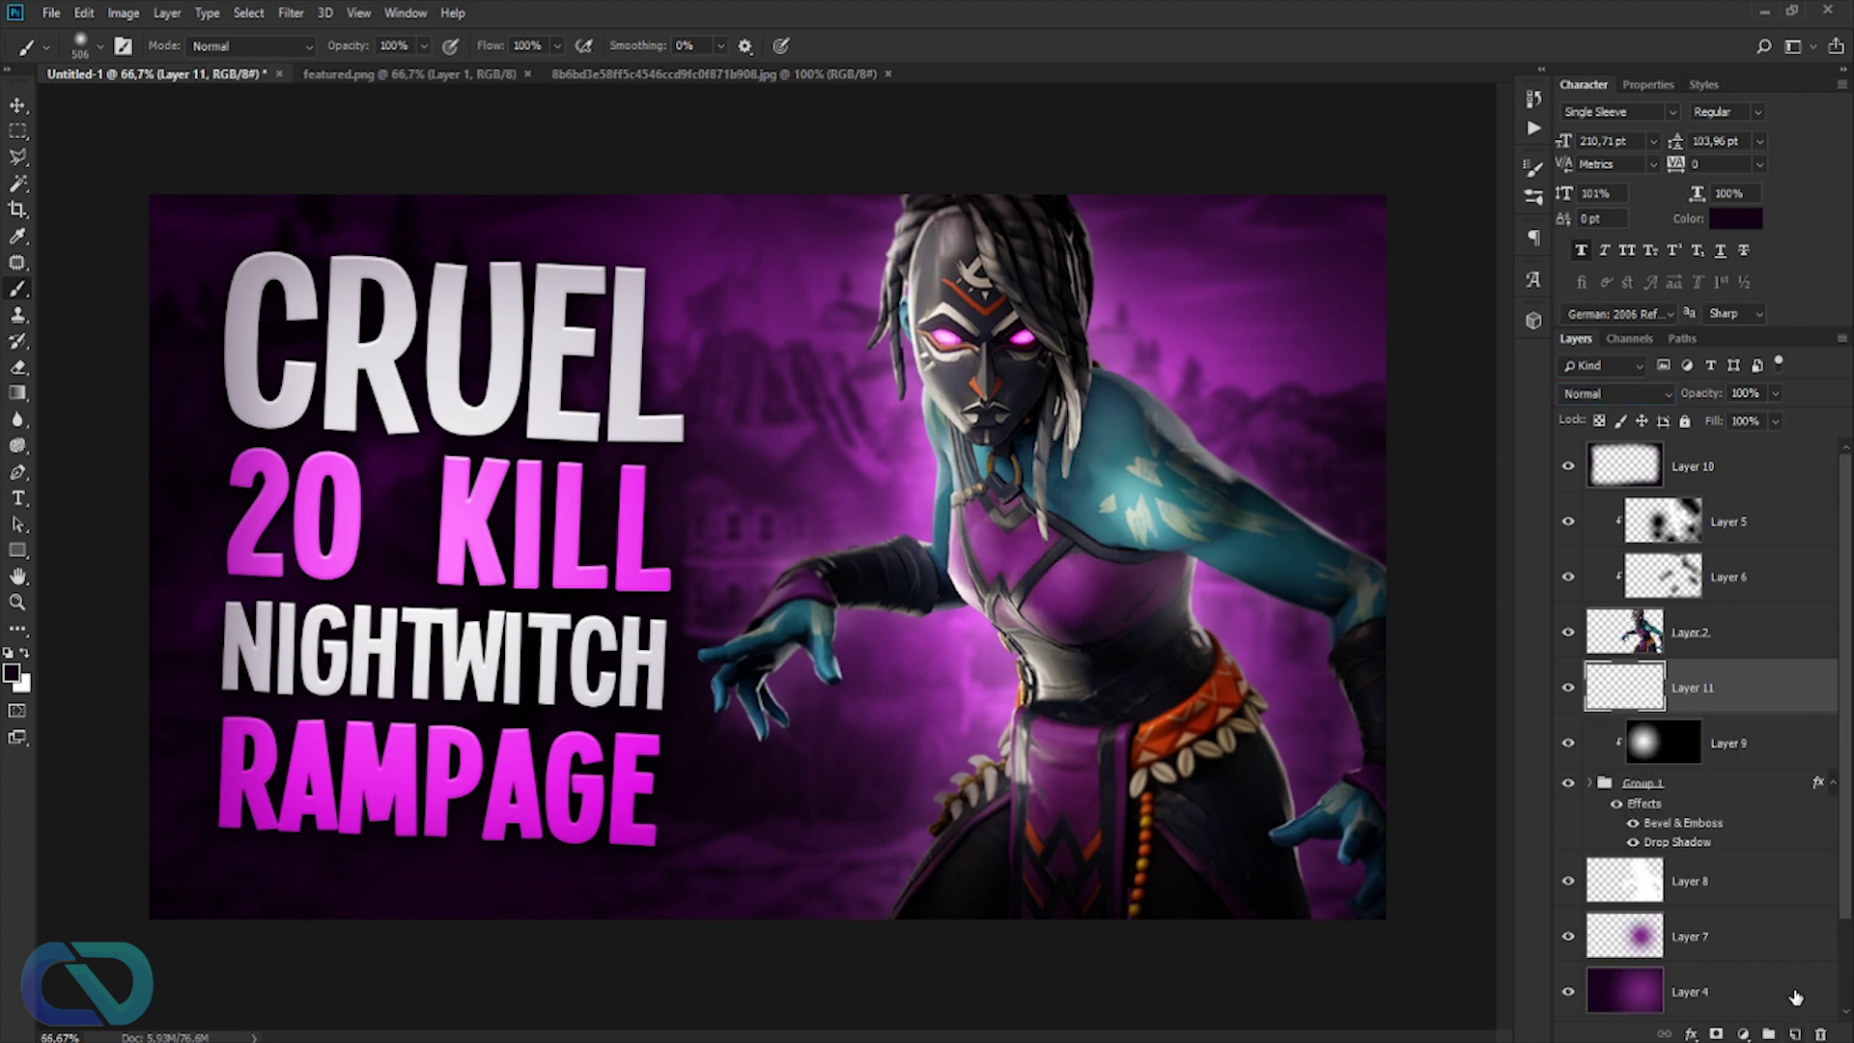
pyautogui.keyDown('alt'); pyautogui.click(1616, 703); pyautogui.keyUp('alt')
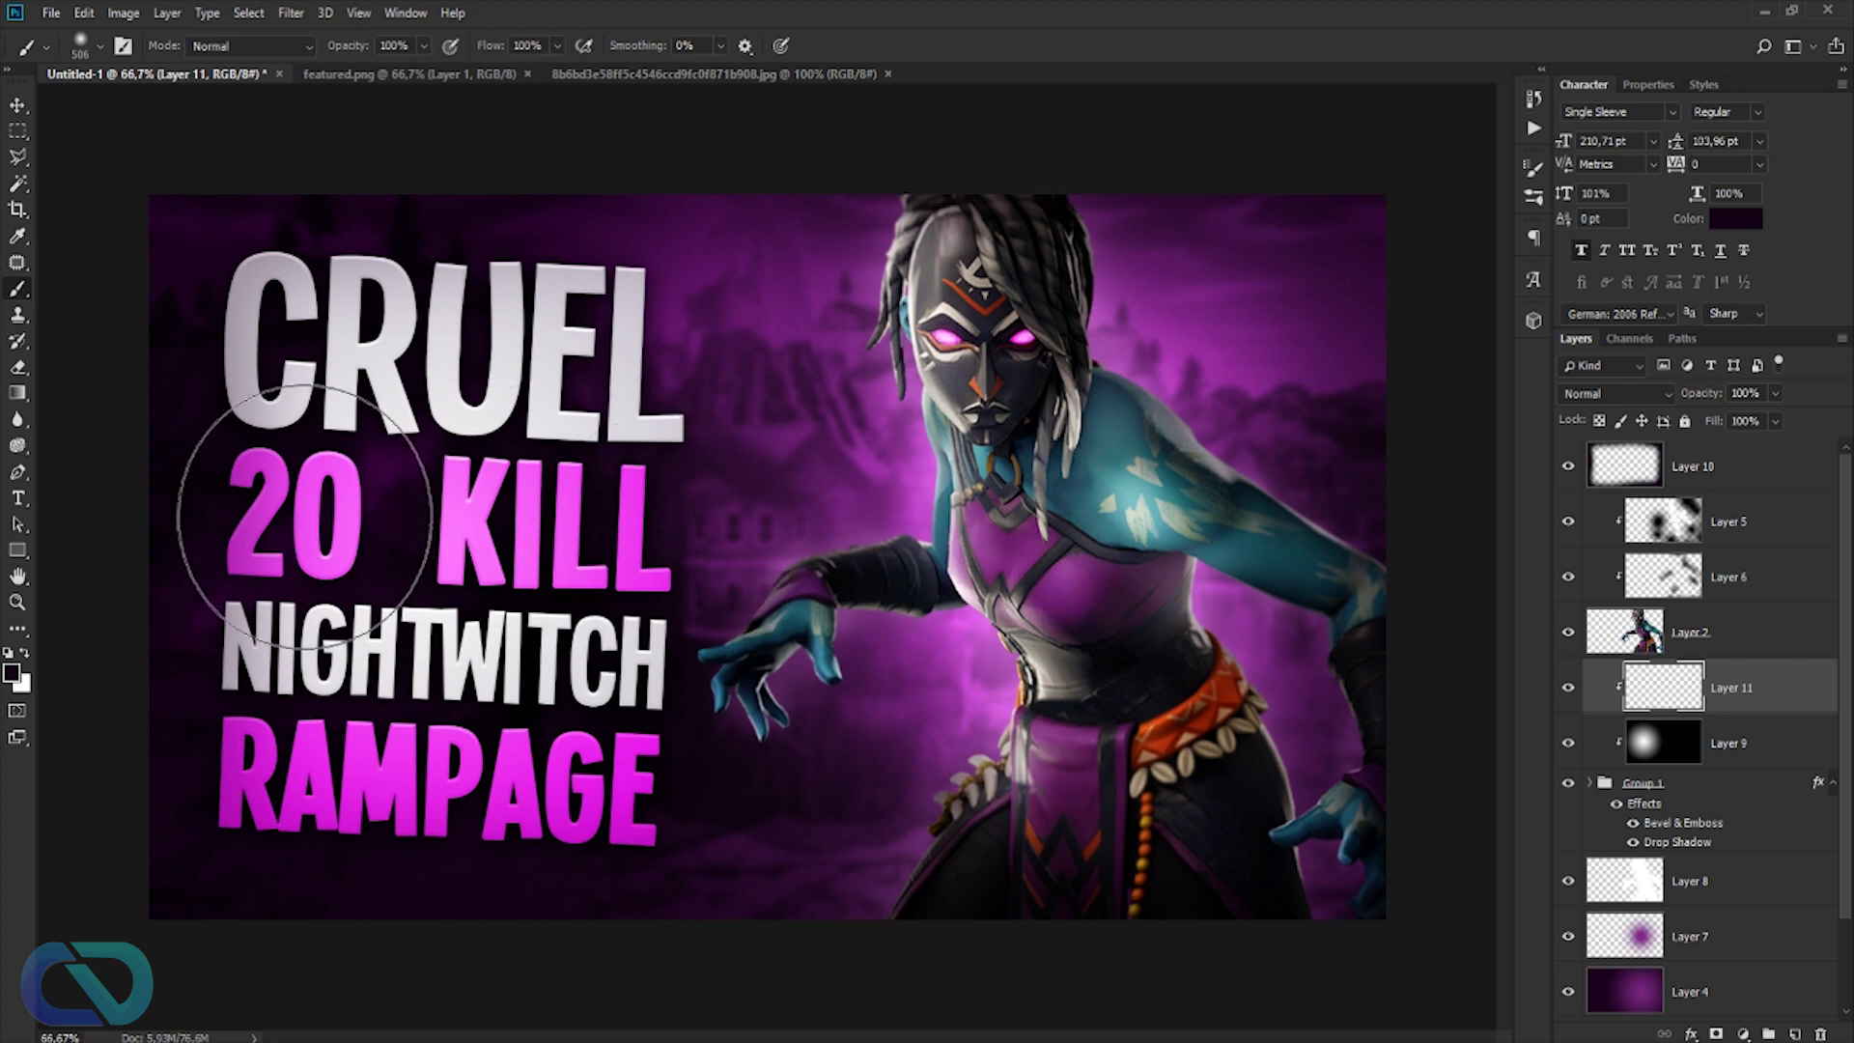
# - Paint soft white highlights over "20 KILL" and "RAMPAGE" on the clipped layer, and set its blend mode to Overlay
pyautogui.click(24, 657)
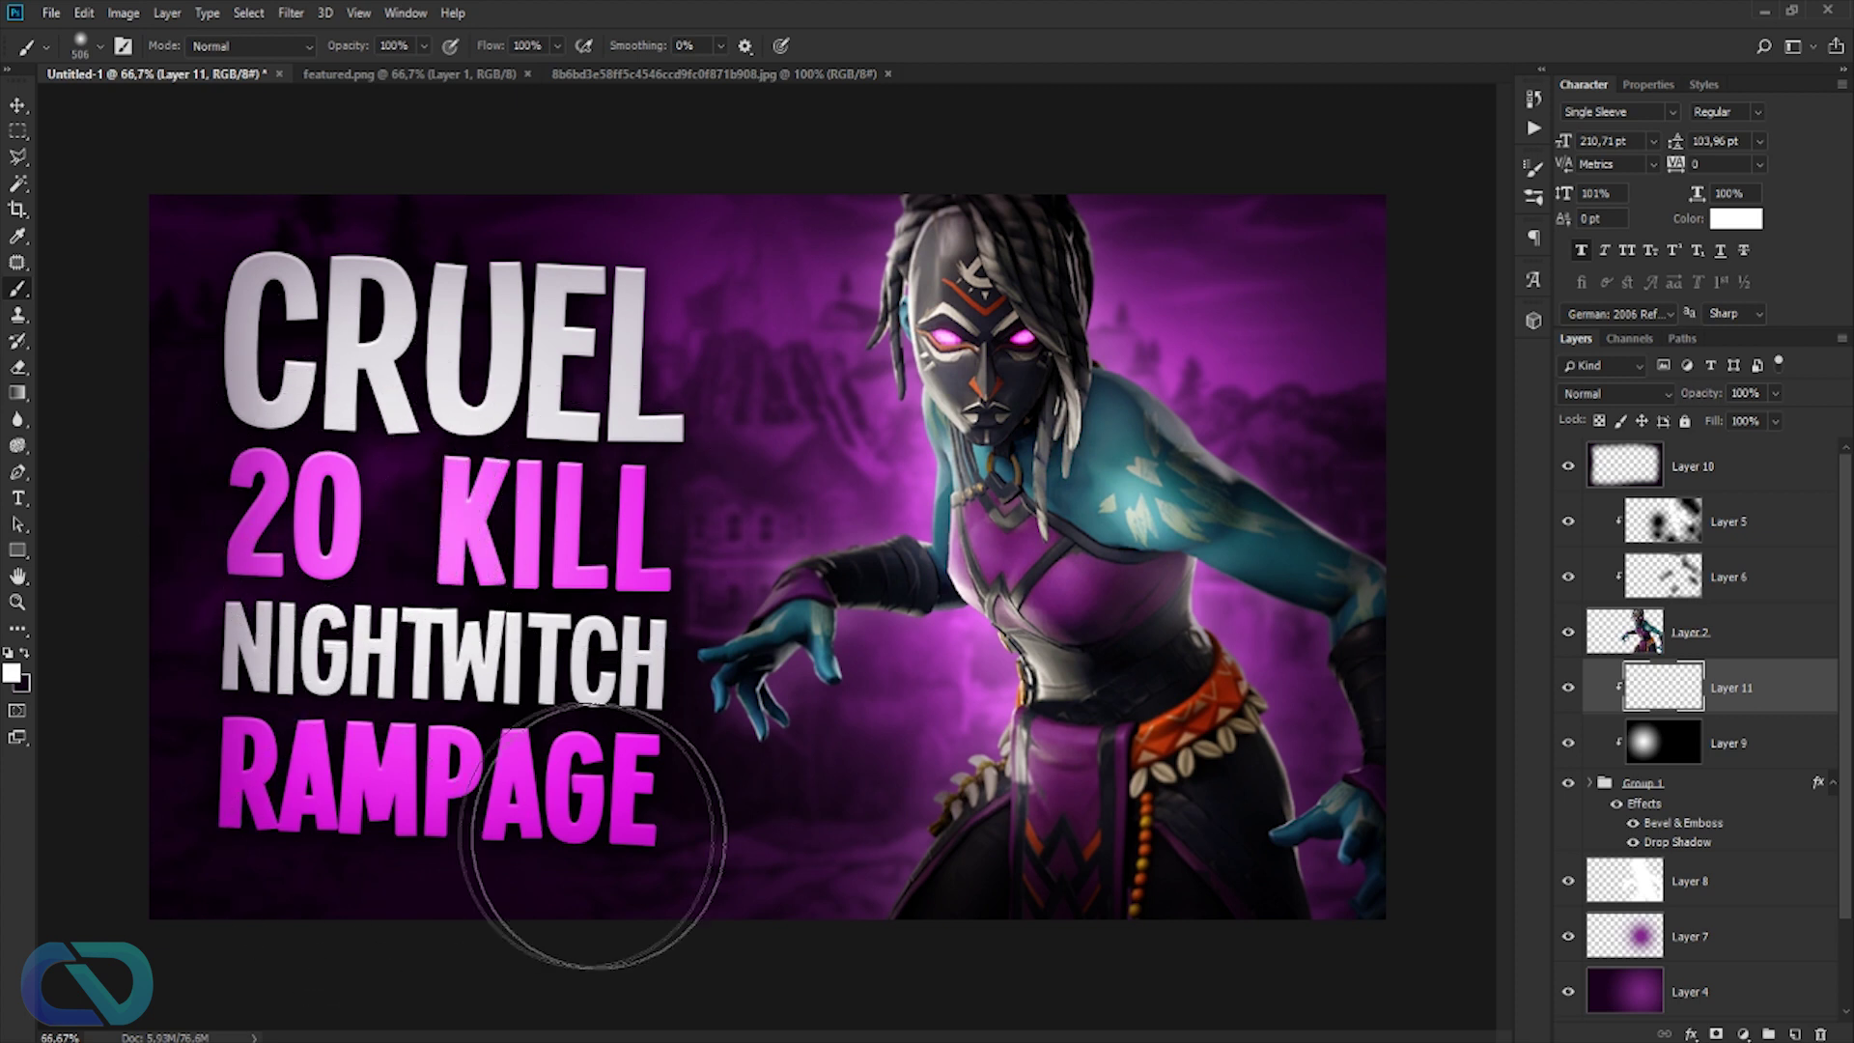
pyautogui.moveTo(309, 483); pyautogui.dragTo(516, 522)
pyautogui.moveTo(538, 807)
pyautogui.mouseDown()
pyautogui.moveTo(518, 785)
pyautogui.moveTo(406, 791)
pyautogui.mouseUp()
pyautogui.click(1614, 393)
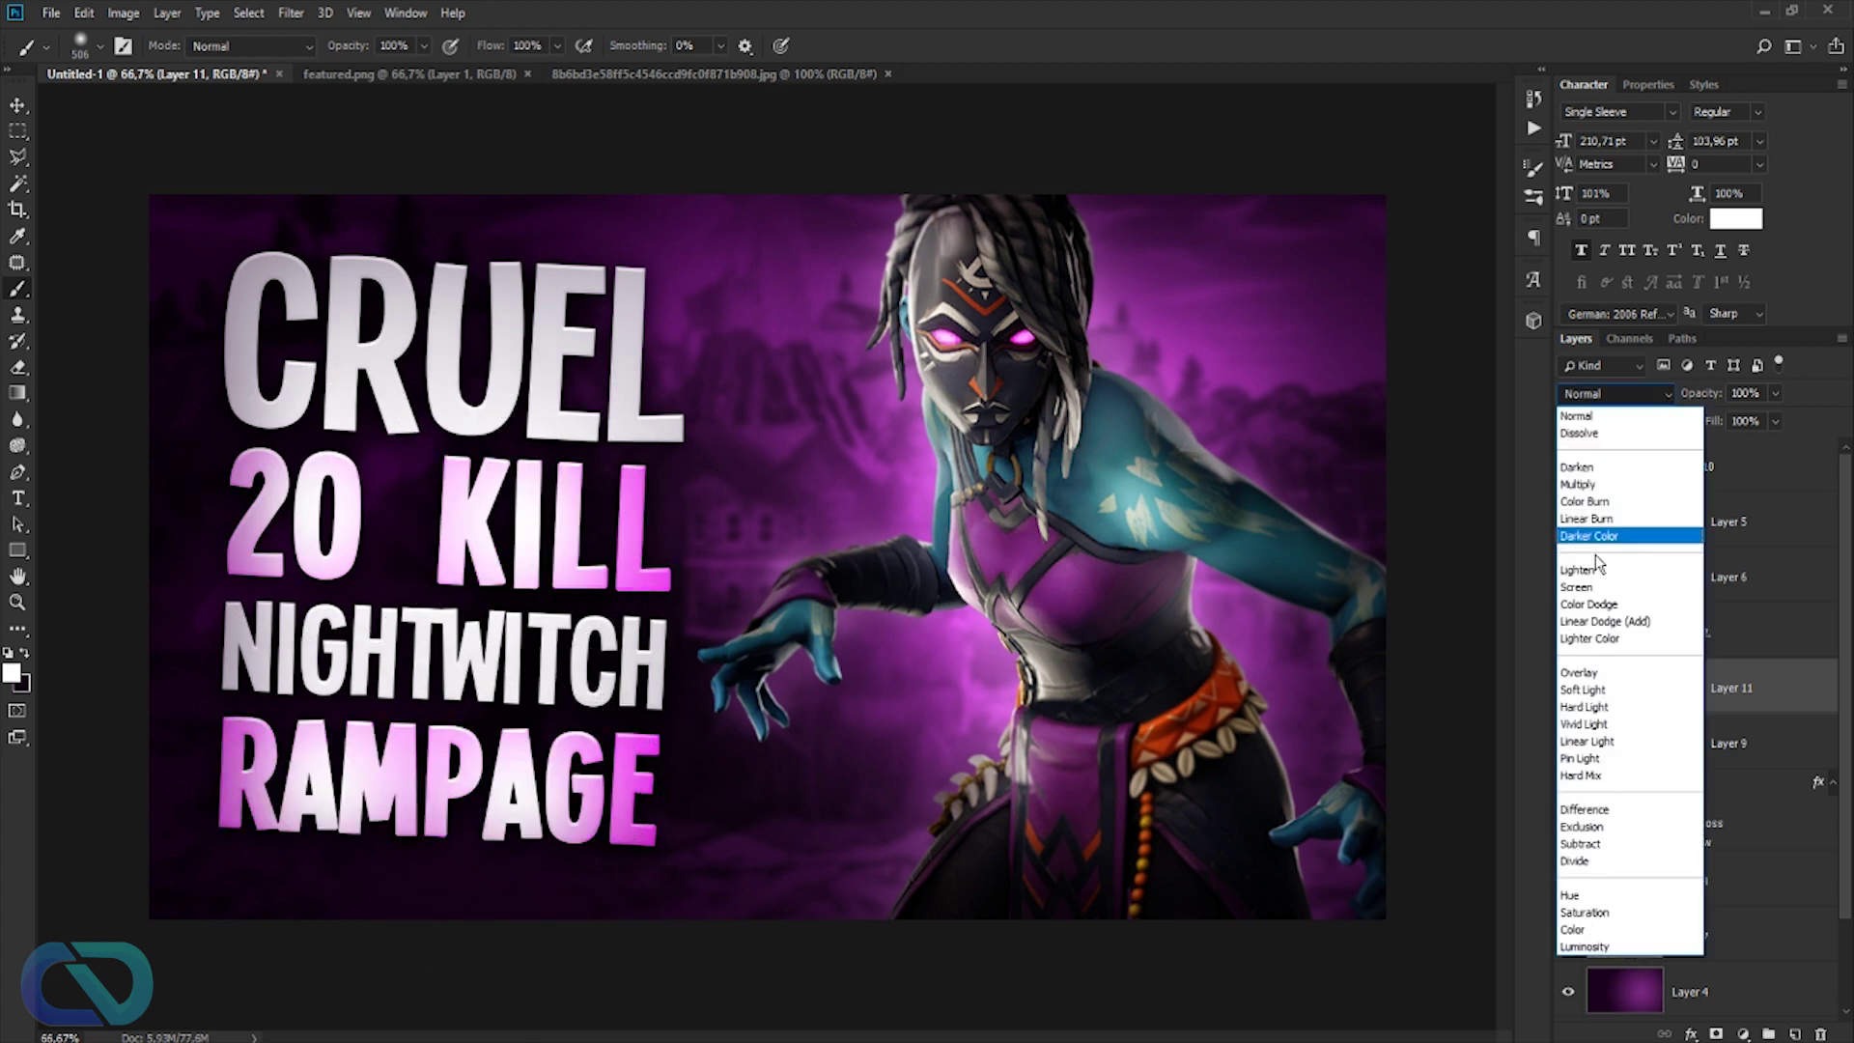
pyautogui.click(1580, 672)
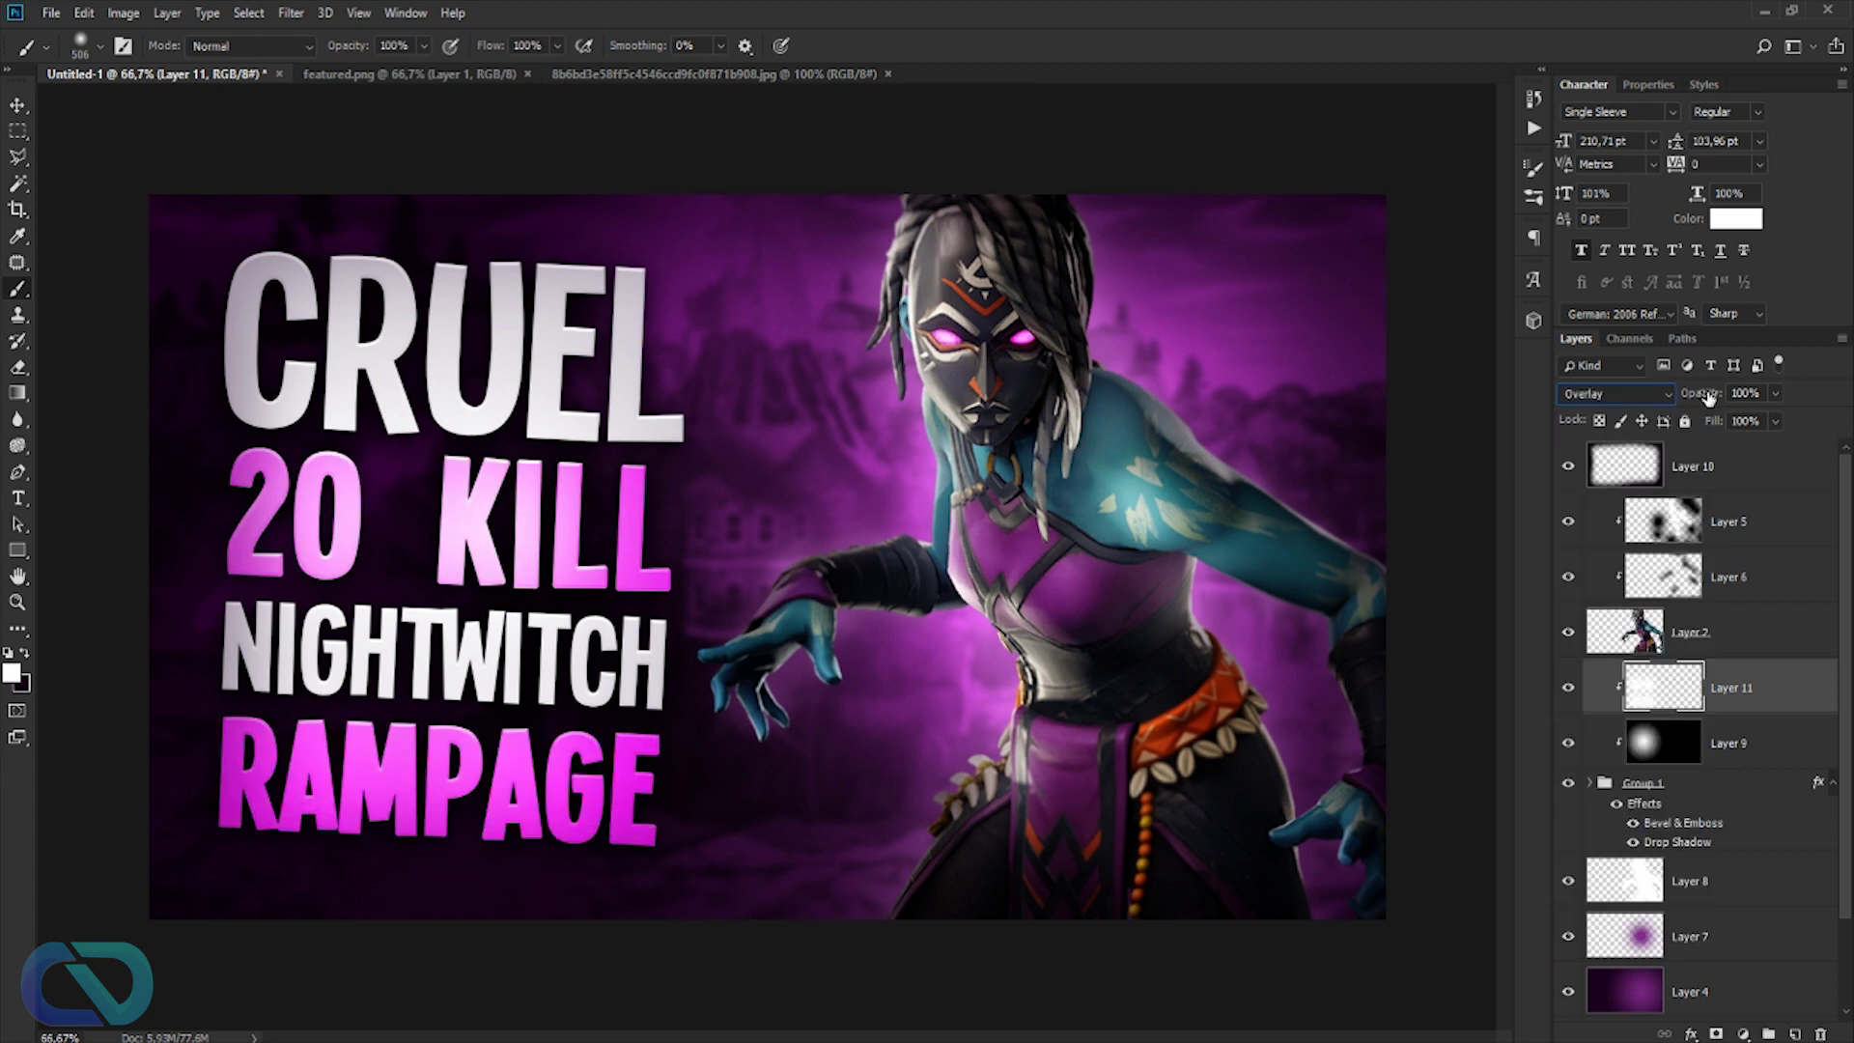